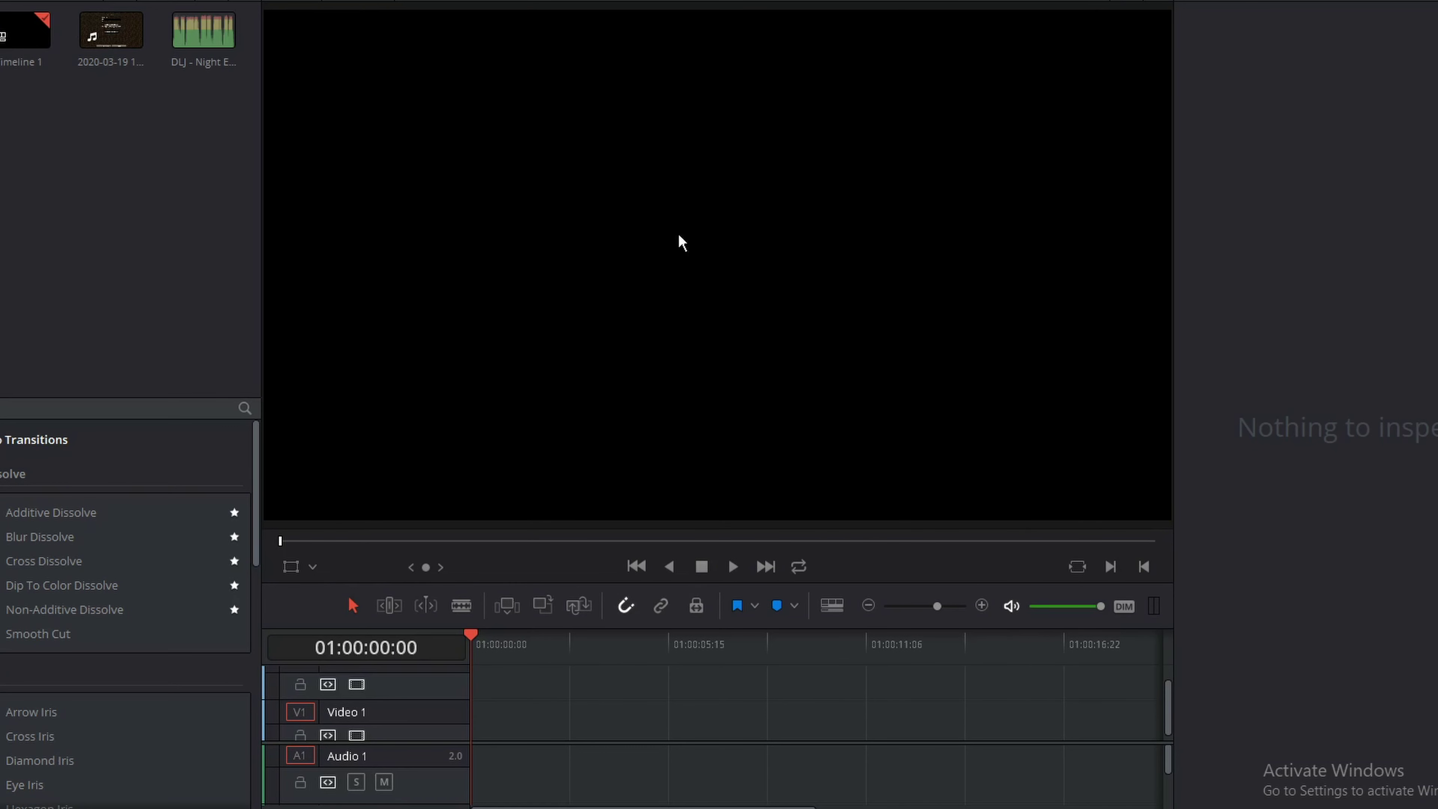
{"action": "scroll", "coordinate": [736, 706], "scroll_direction": "down", "scroll_amount": 1}
{"action": "scroll", "coordinate": [566, 769], "scroll_direction": "down", "scroll_amount": 1}
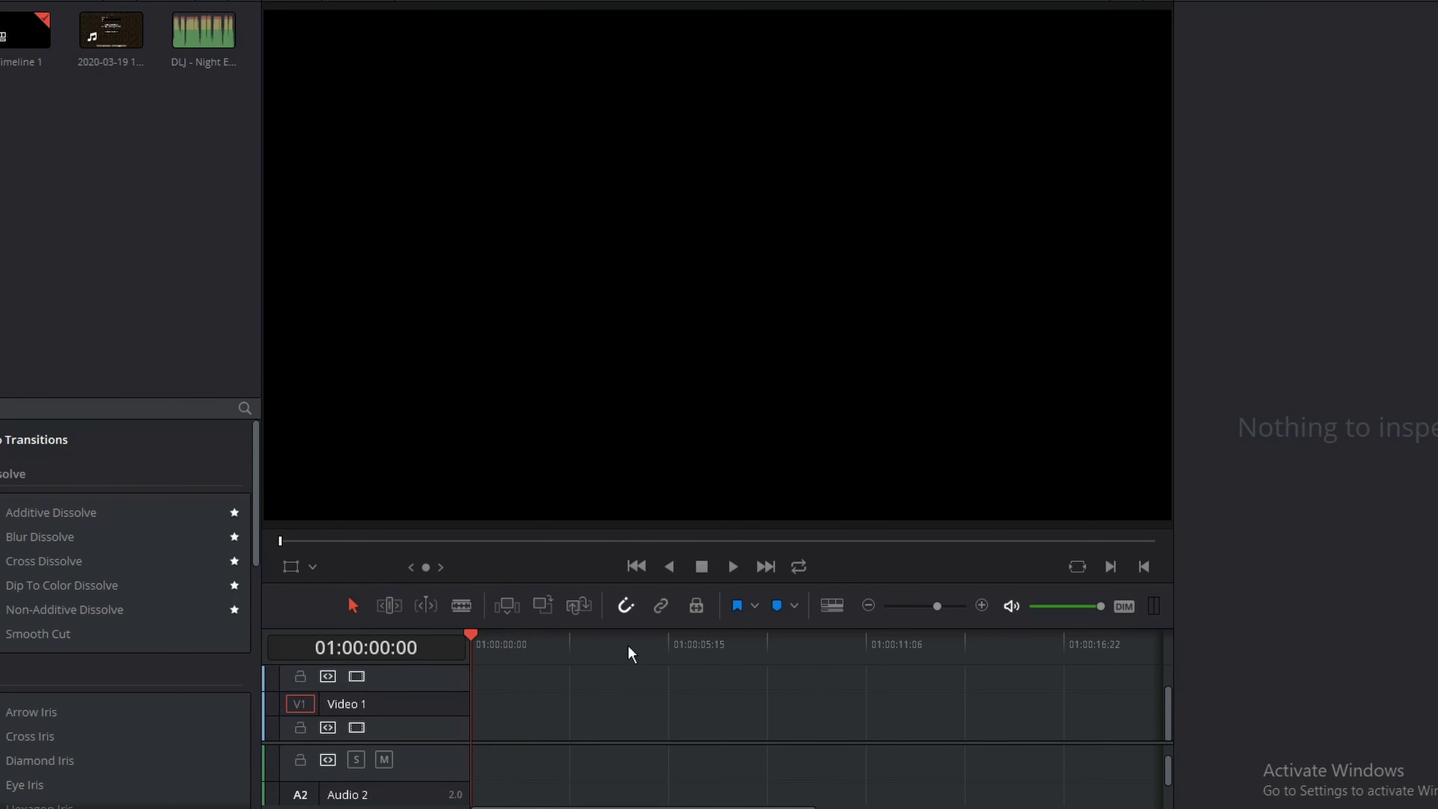
{"action": "scroll", "coordinate": [628, 674], "scroll_direction": "up", "scroll_amount": 1}
{"action": "scroll", "coordinate": [742, 388], "scroll_direction": "up", "scroll_amount": 2}
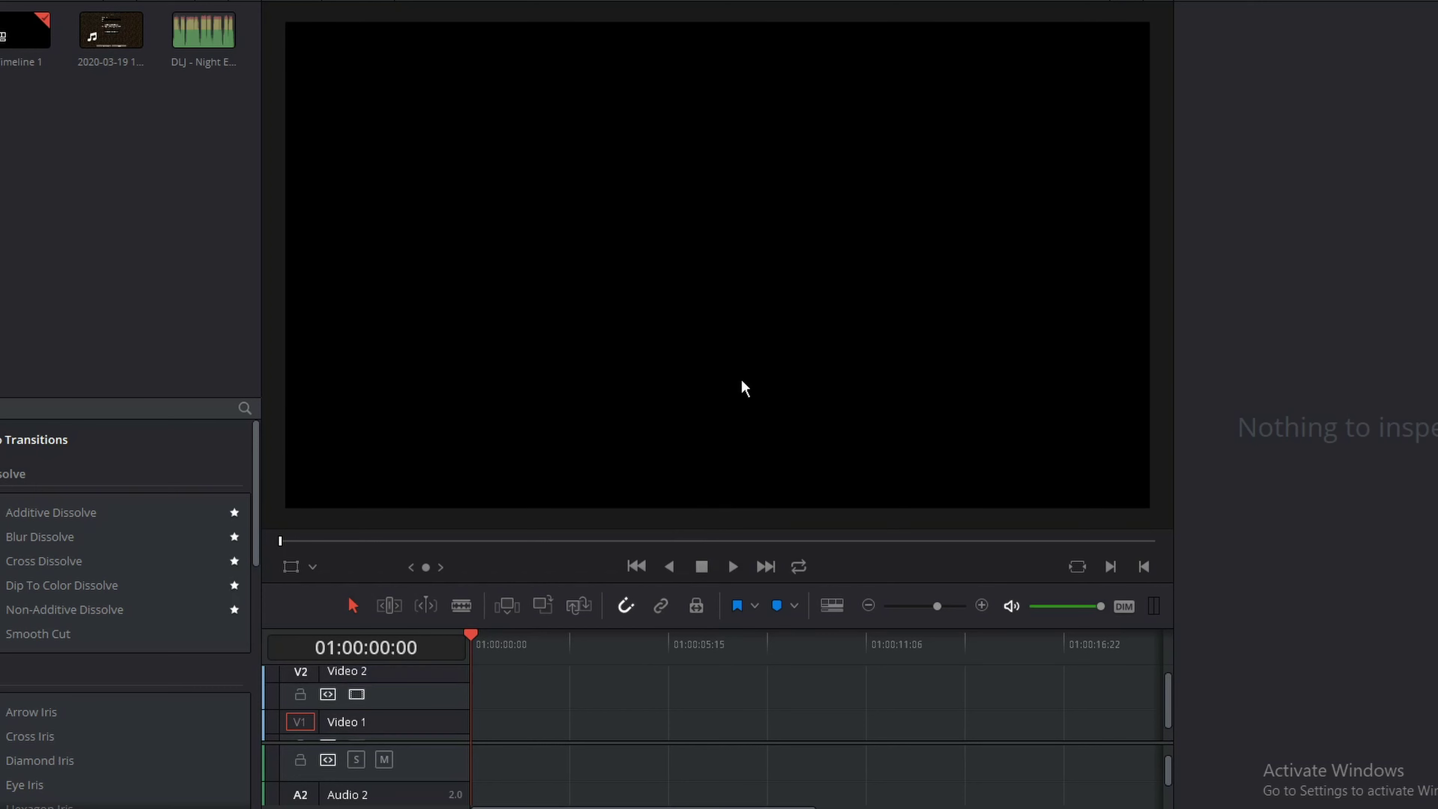
{"action": "scroll", "coordinate": [771, 707], "scroll_direction": "down", "scroll_amount": 1}
{"action": "scroll", "coordinate": [730, 792], "scroll_direction": "up", "scroll_amount": 1}
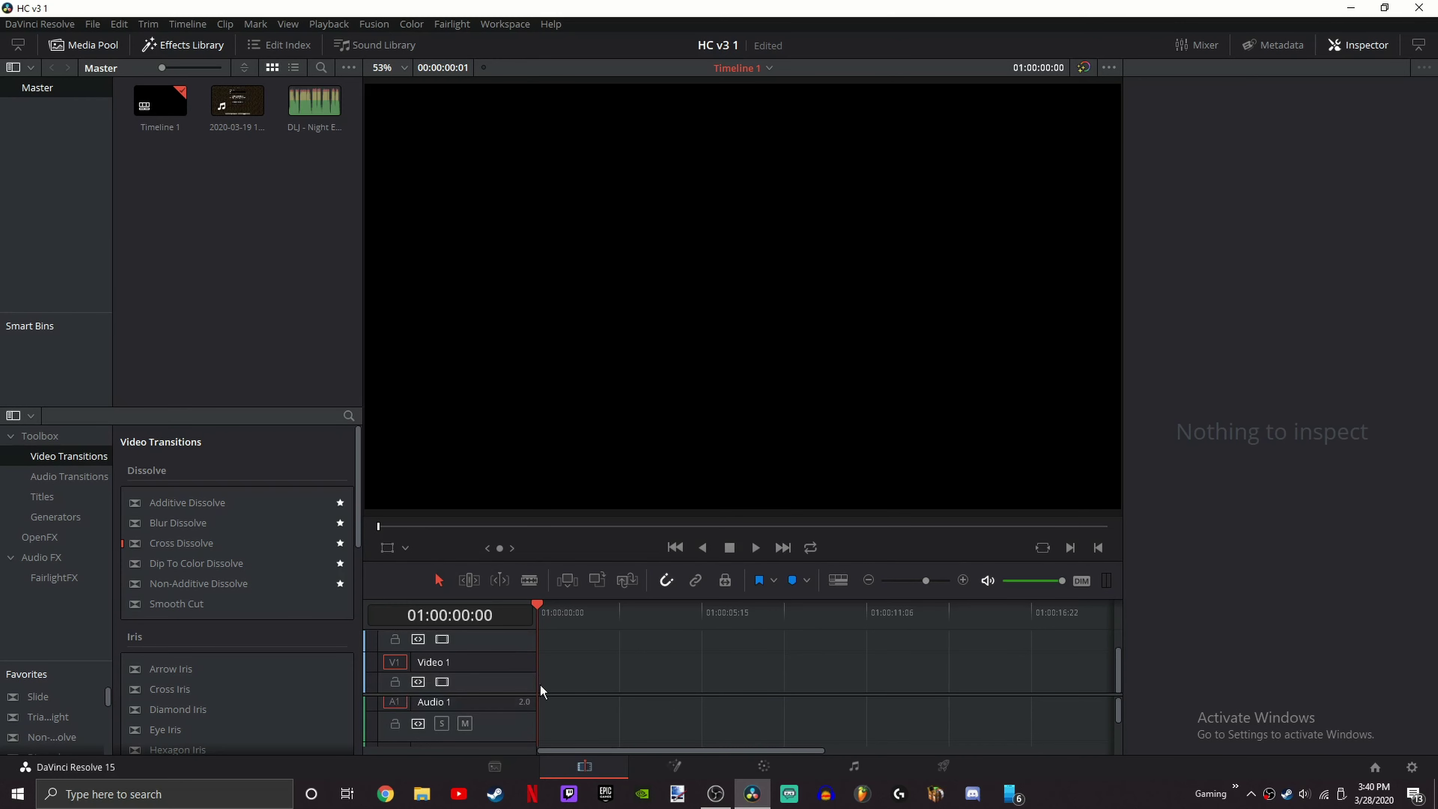
{"action": "scroll", "coordinate": [548, 708], "scroll_direction": "down", "scroll_amount": 3}
{"action": "scroll", "coordinate": [690, 708], "scroll_direction": "up", "scroll_amount": 3}
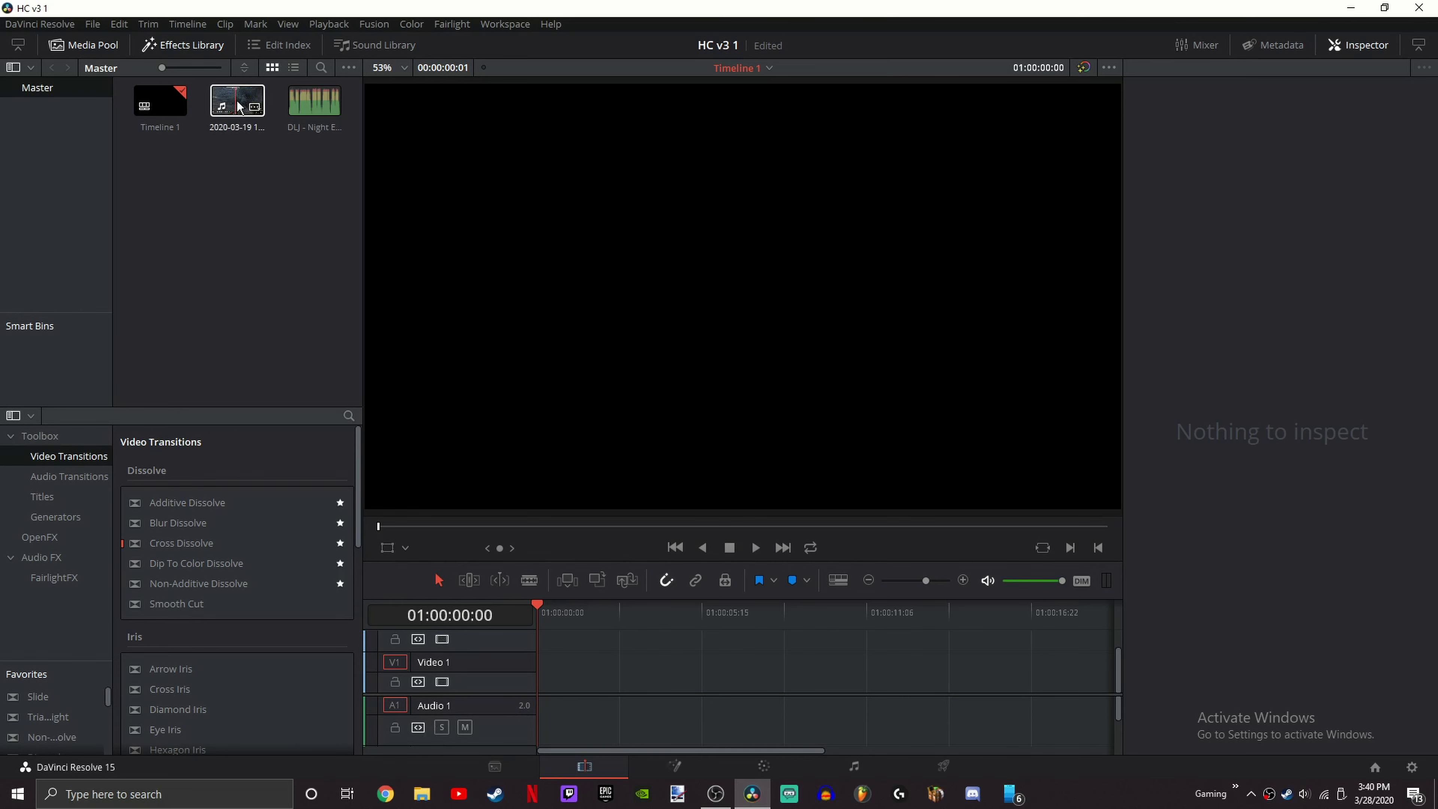
{"action": "left_click_drag", "start_coordinate": [237, 101], "coordinate": [544, 680]}
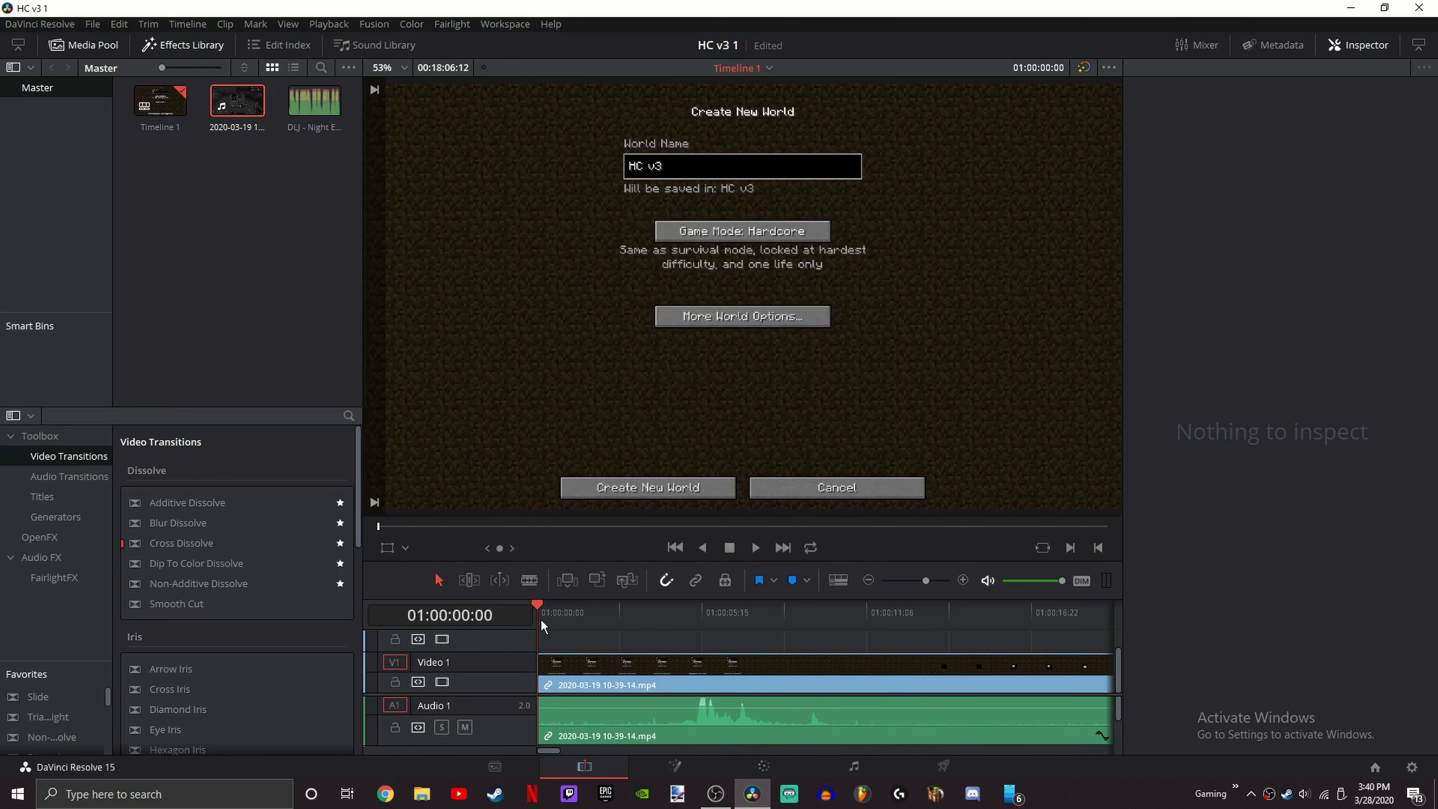
Step: Try sliding the video part of the clip along Video 1, then put it and the playhead back at the timeline start
{"action": "left_click_drag", "start_coordinate": [555, 615], "coordinate": [580, 620]}
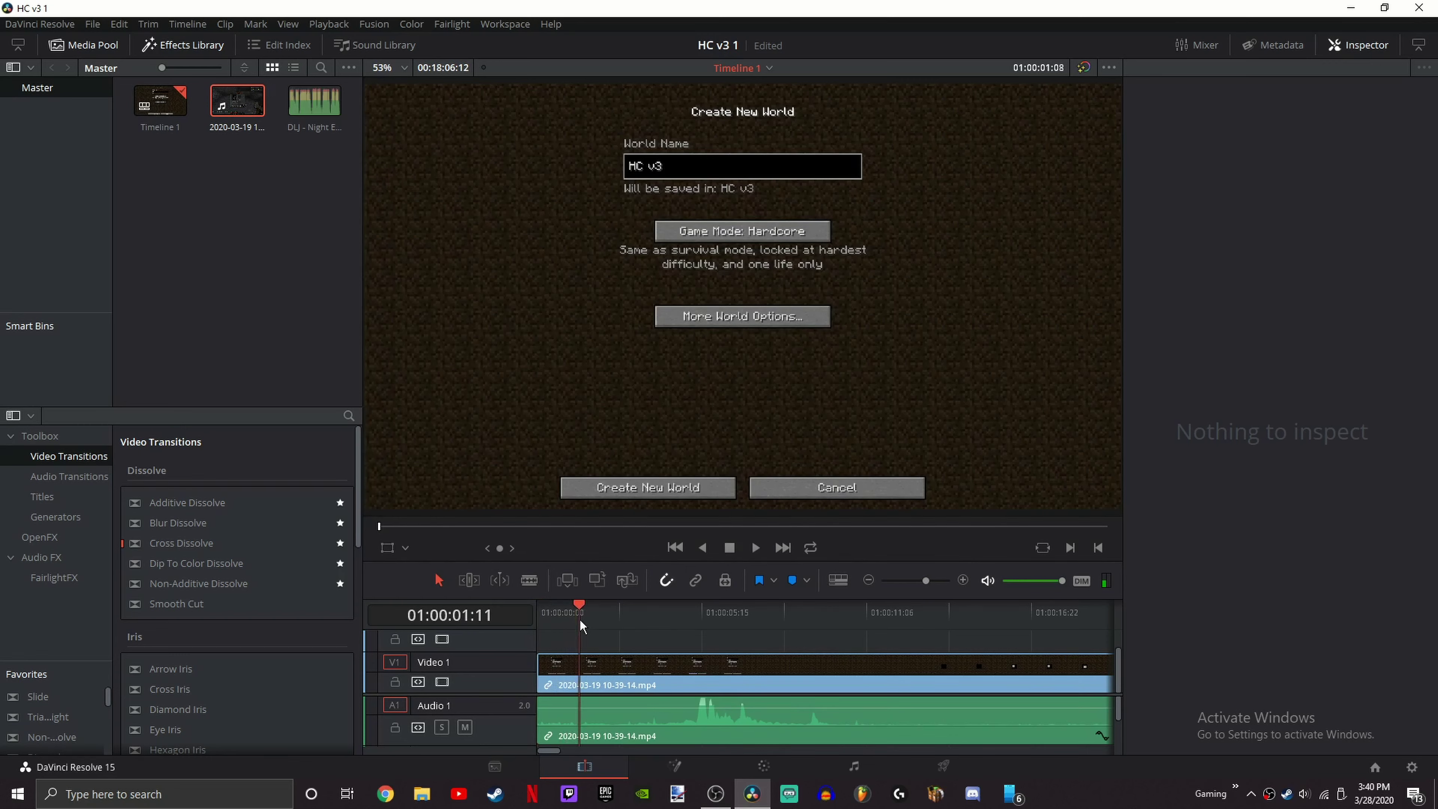
{"action": "left_click", "coordinate": [629, 667]}
{"action": "left_click_drag", "start_coordinate": [629, 667], "coordinate": [709, 653]}
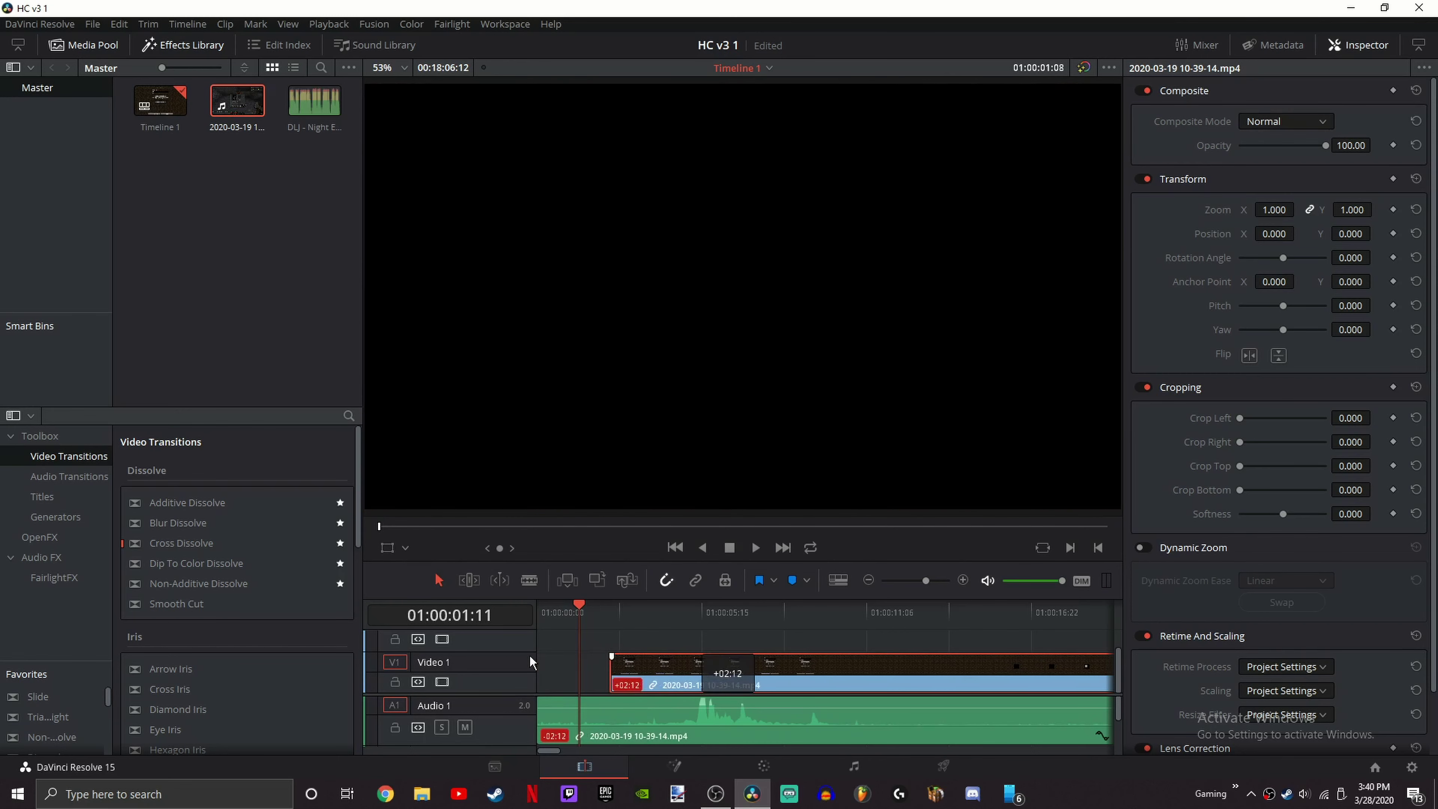
{"action": "left_click_drag", "start_coordinate": [530, 656], "coordinate": [436, 651]}
{"action": "left_click", "coordinate": [610, 637]}
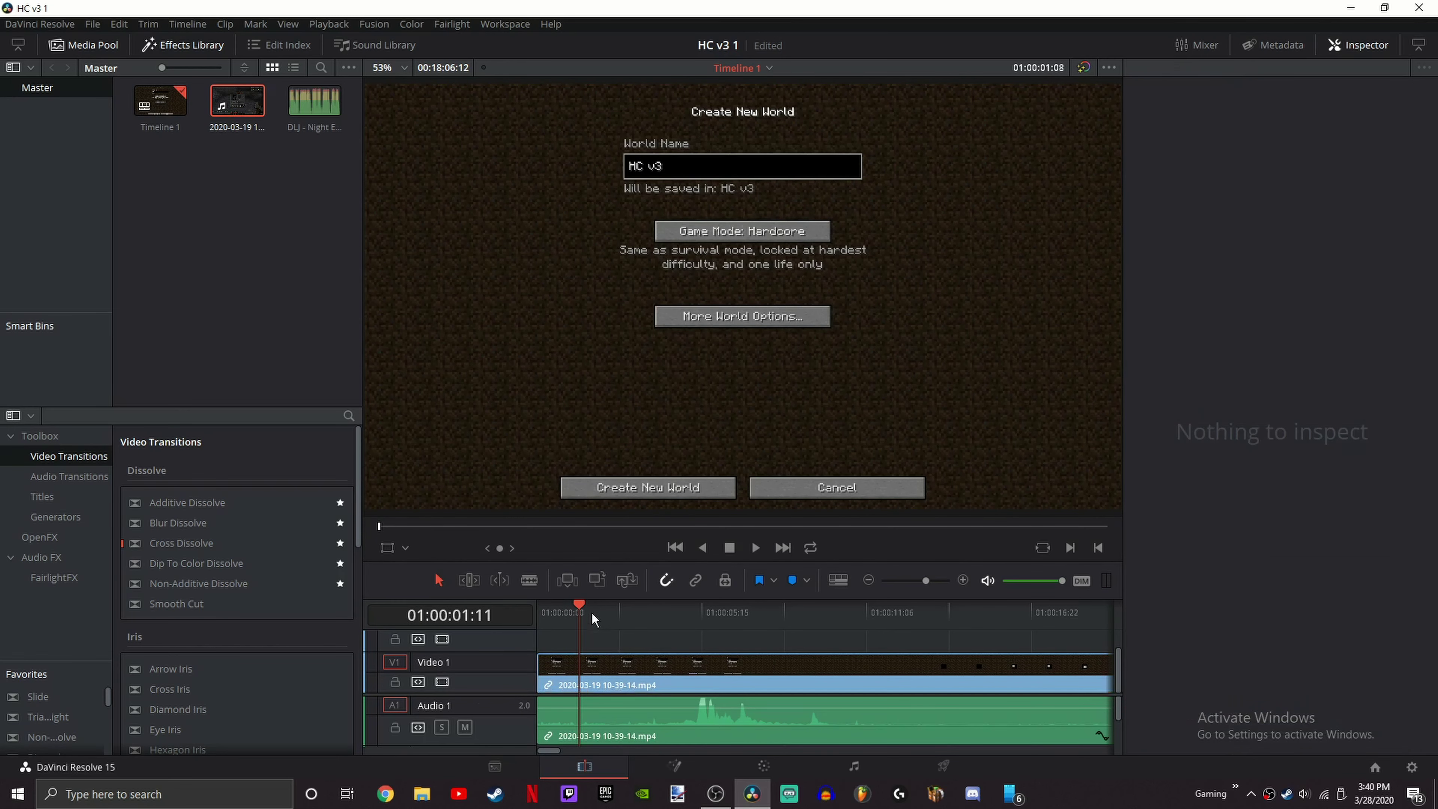
{"action": "left_click_drag", "start_coordinate": [555, 610], "coordinate": [518, 636]}
{"action": "left_click_drag", "start_coordinate": [589, 672], "coordinate": [547, 662]}
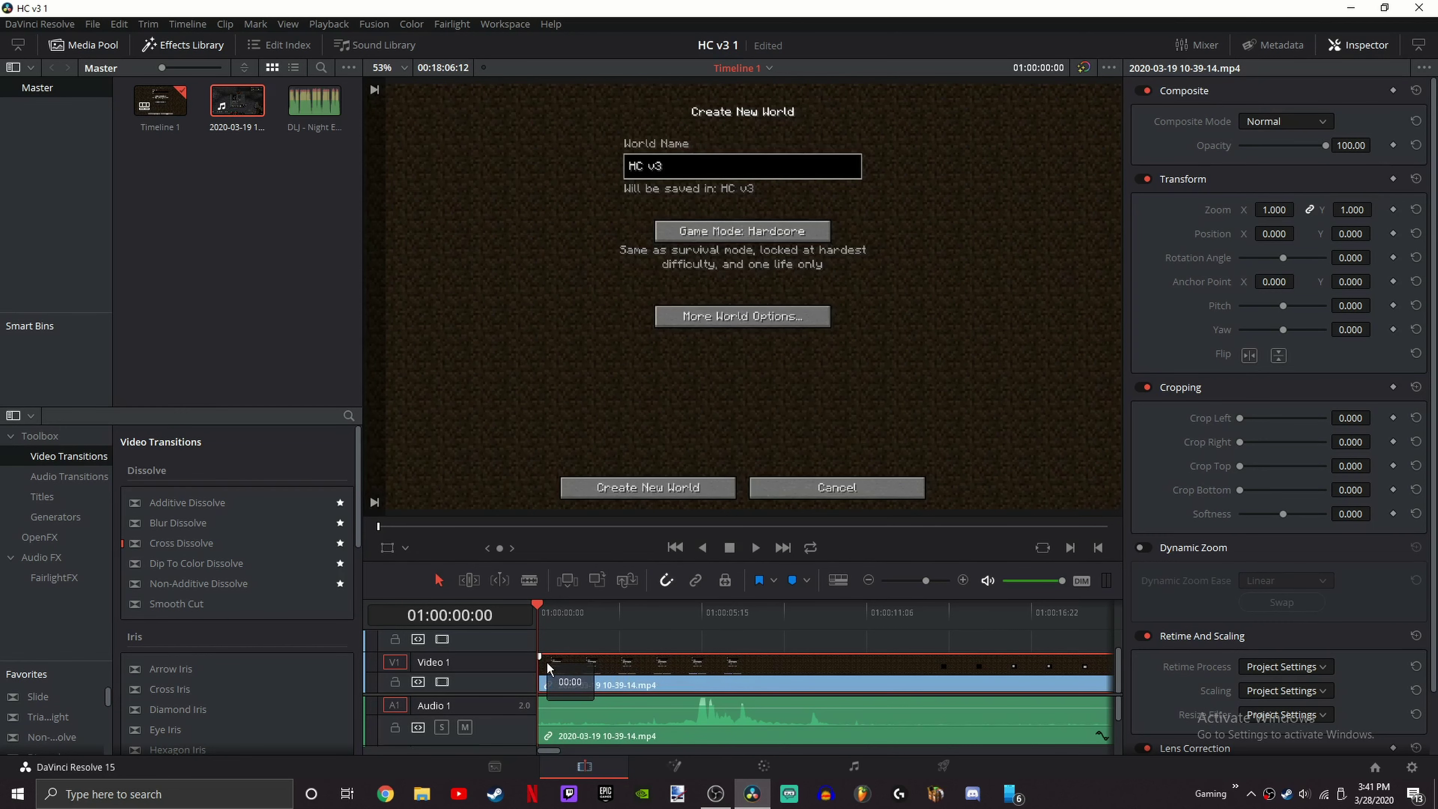
Step: Try shifting the video out of sync with its audio again, then realign it with the timeline start
{"action": "left_click", "coordinate": [647, 608]}
{"action": "left_click_drag", "start_coordinate": [699, 677], "coordinate": [709, 674]}
{"action": "left_click", "coordinate": [697, 642]}
{"action": "left_click_drag", "start_coordinate": [647, 609], "coordinate": [535, 612]}
{"action": "left_click", "coordinate": [653, 683]}
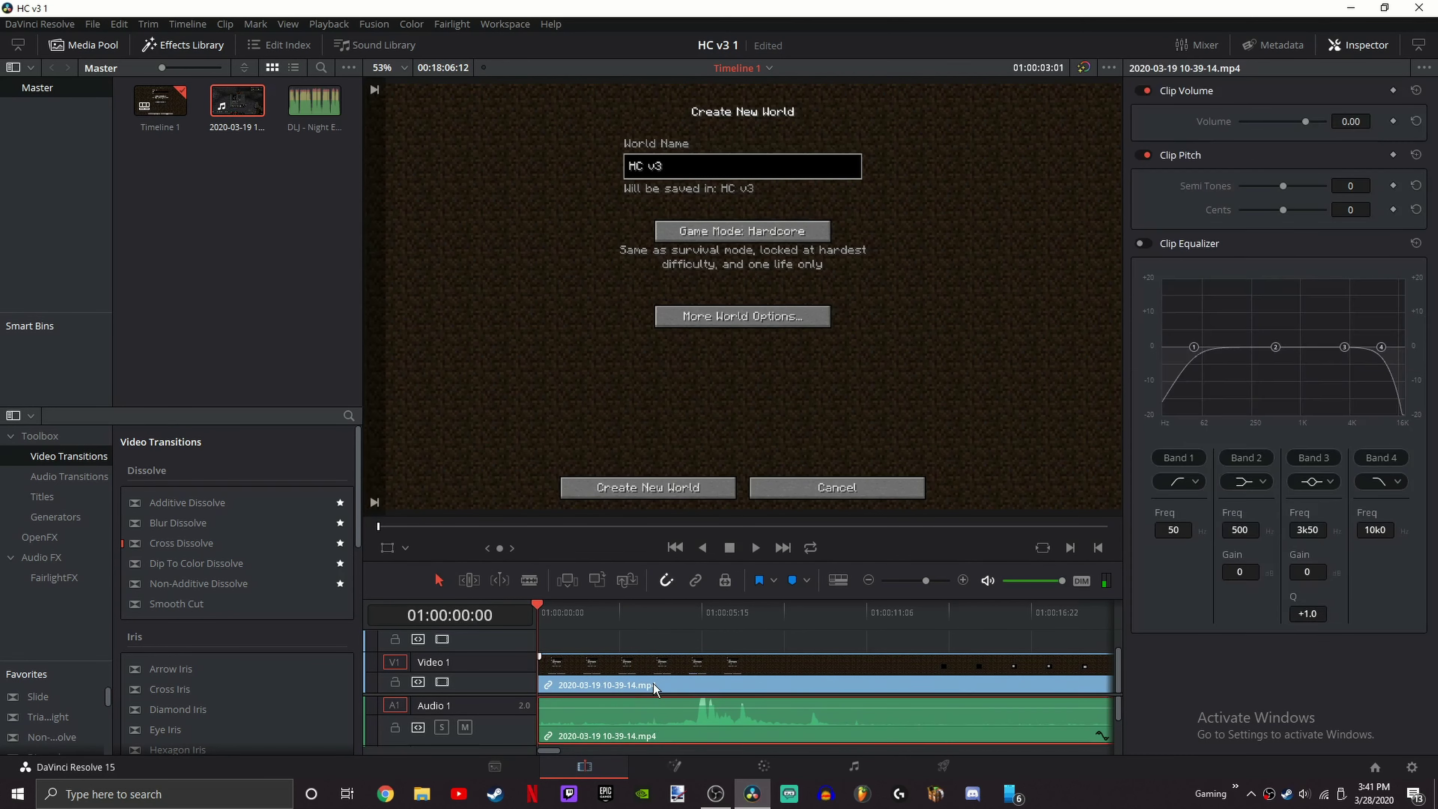
{"action": "left_click_drag", "start_coordinate": [634, 661], "coordinate": [537, 613]}
{"action": "left_click", "coordinate": [642, 612]}
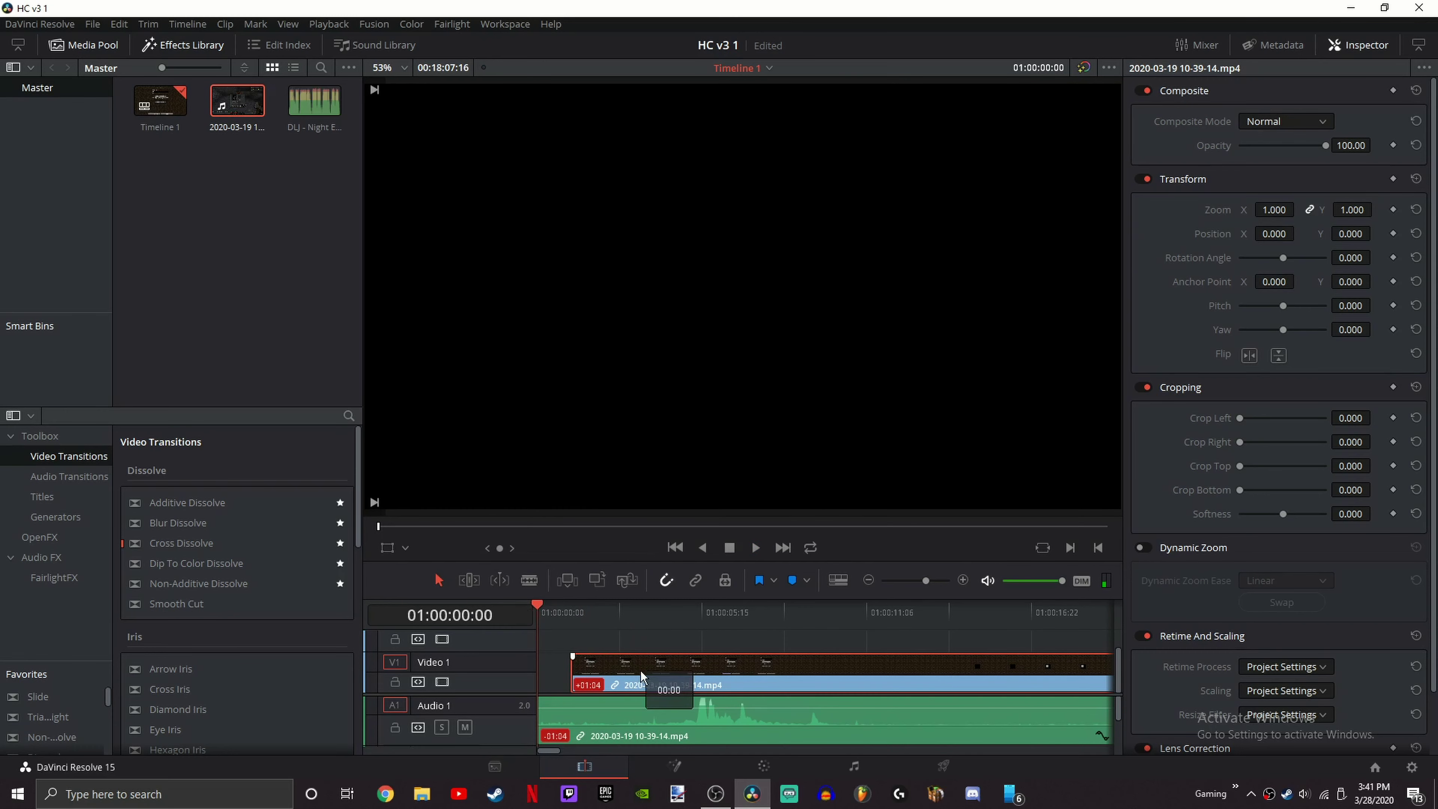
{"action": "left_click_drag", "start_coordinate": [640, 670], "coordinate": [617, 667]}
{"action": "left_click", "coordinate": [630, 644]}
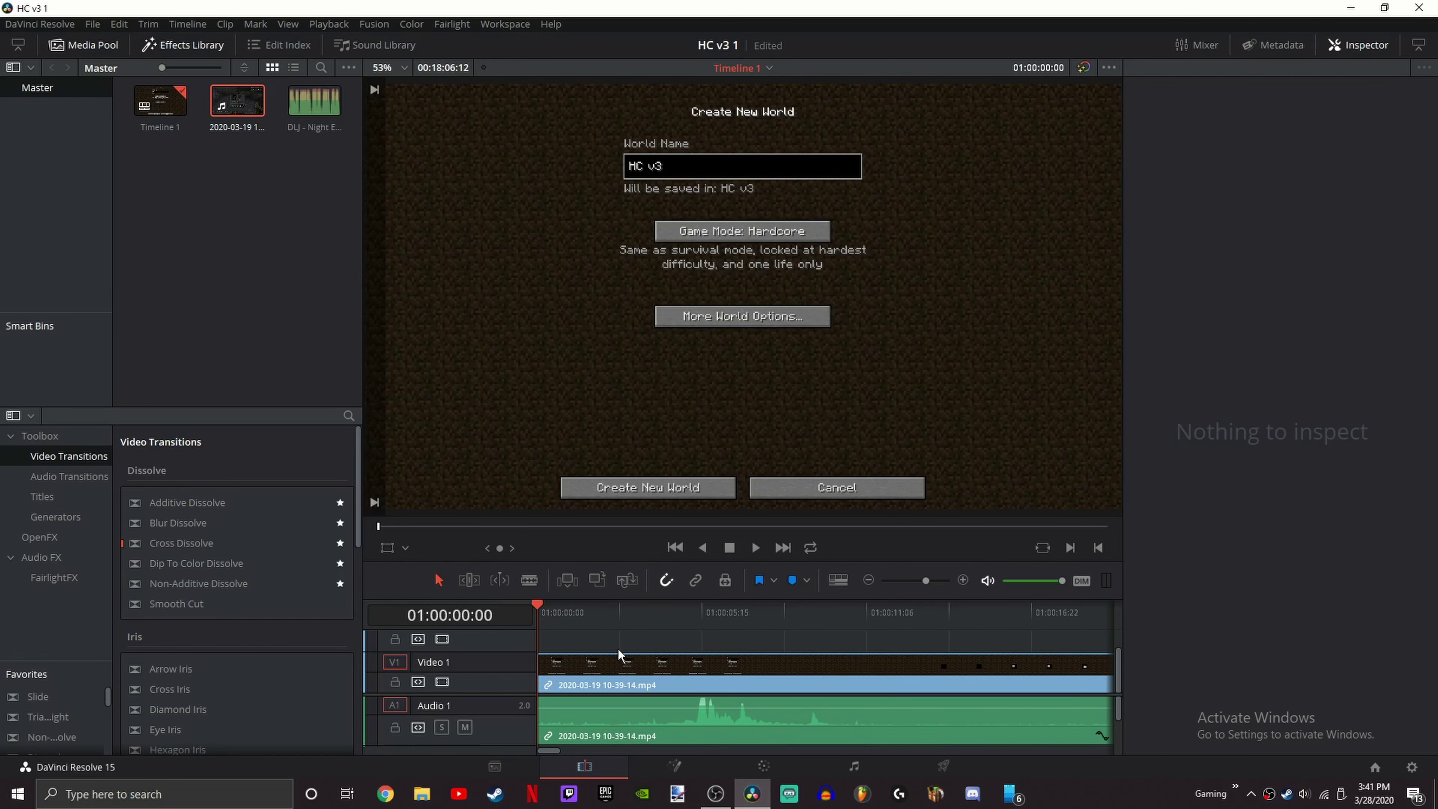
Step: Try moving the clip's video part up to Video 3, then return it to Video 1
{"action": "scroll", "coordinate": [617, 649], "scroll_direction": "up", "scroll_amount": 2}
{"action": "scroll", "coordinate": [499, 654], "scroll_direction": "down", "scroll_amount": 2}
{"action": "left_click_drag", "start_coordinate": [617, 677], "coordinate": [606, 621]}
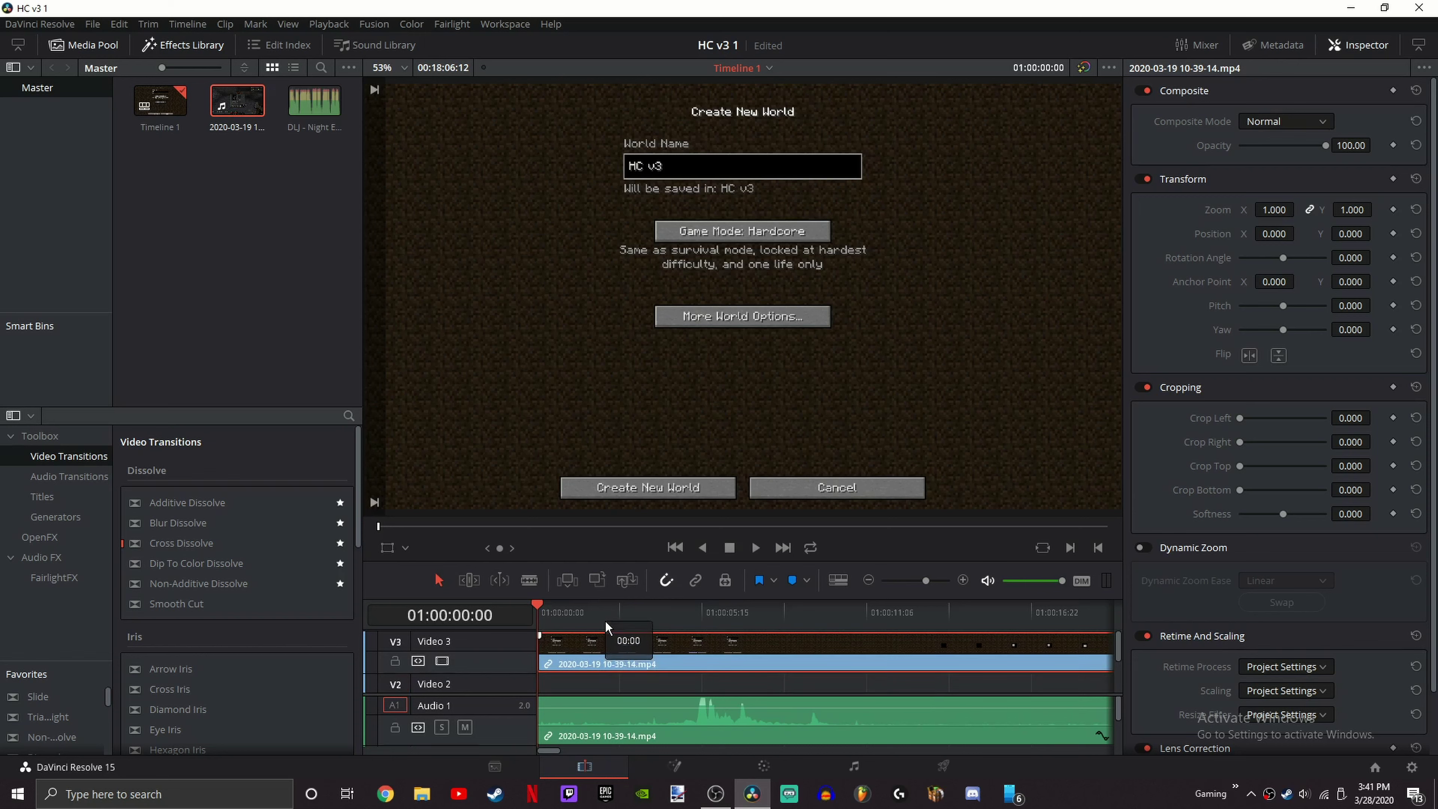
{"action": "mouse_move", "coordinate": [625, 688]}
{"action": "left_mouse_down"}
{"action": "mouse_move", "coordinate": [635, 701]}
{"action": "mouse_move", "coordinate": [628, 688]}
{"action": "left_mouse_up"}
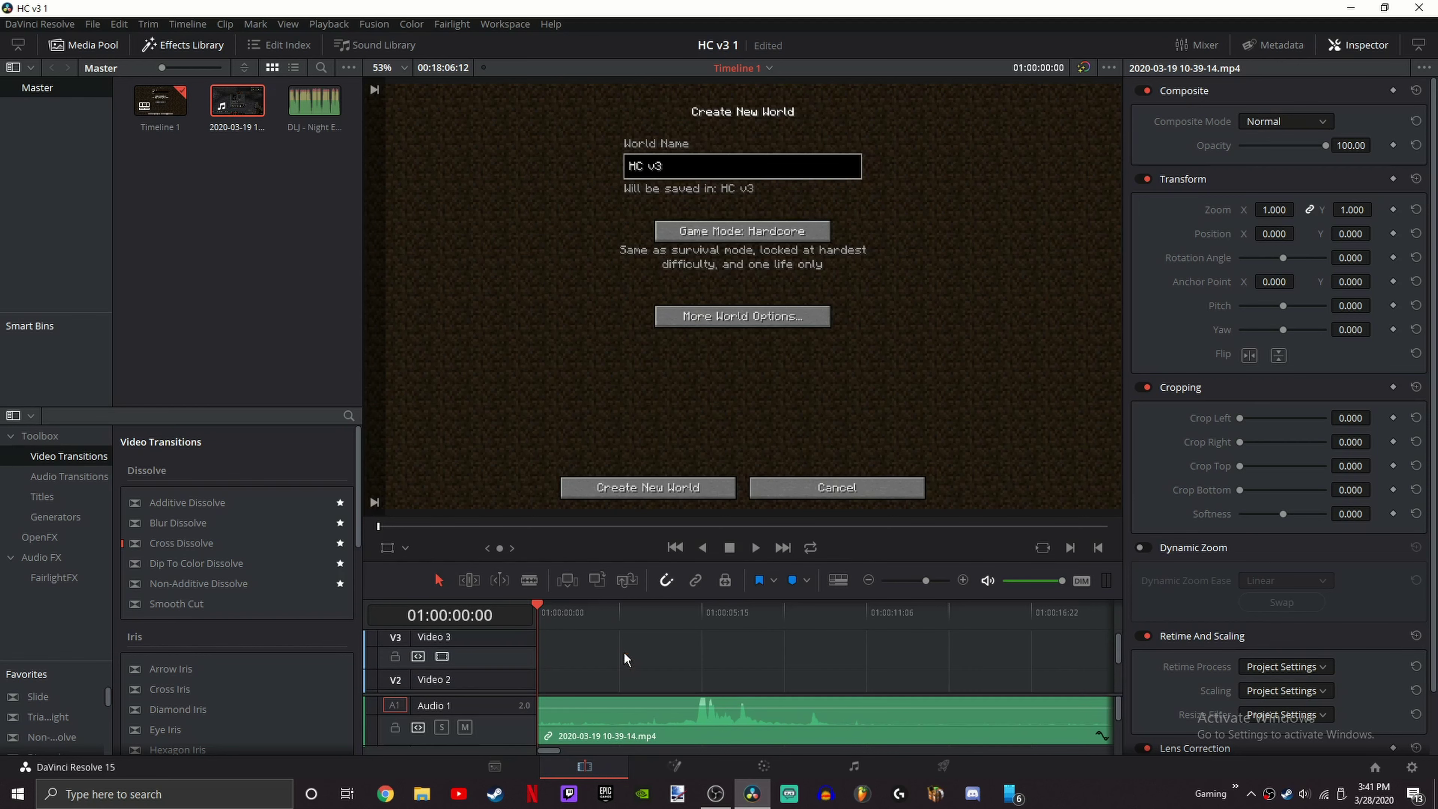
{"action": "left_click", "coordinate": [609, 652]}
{"action": "scroll", "coordinate": [611, 663], "scroll_direction": "down", "scroll_amount": 2}
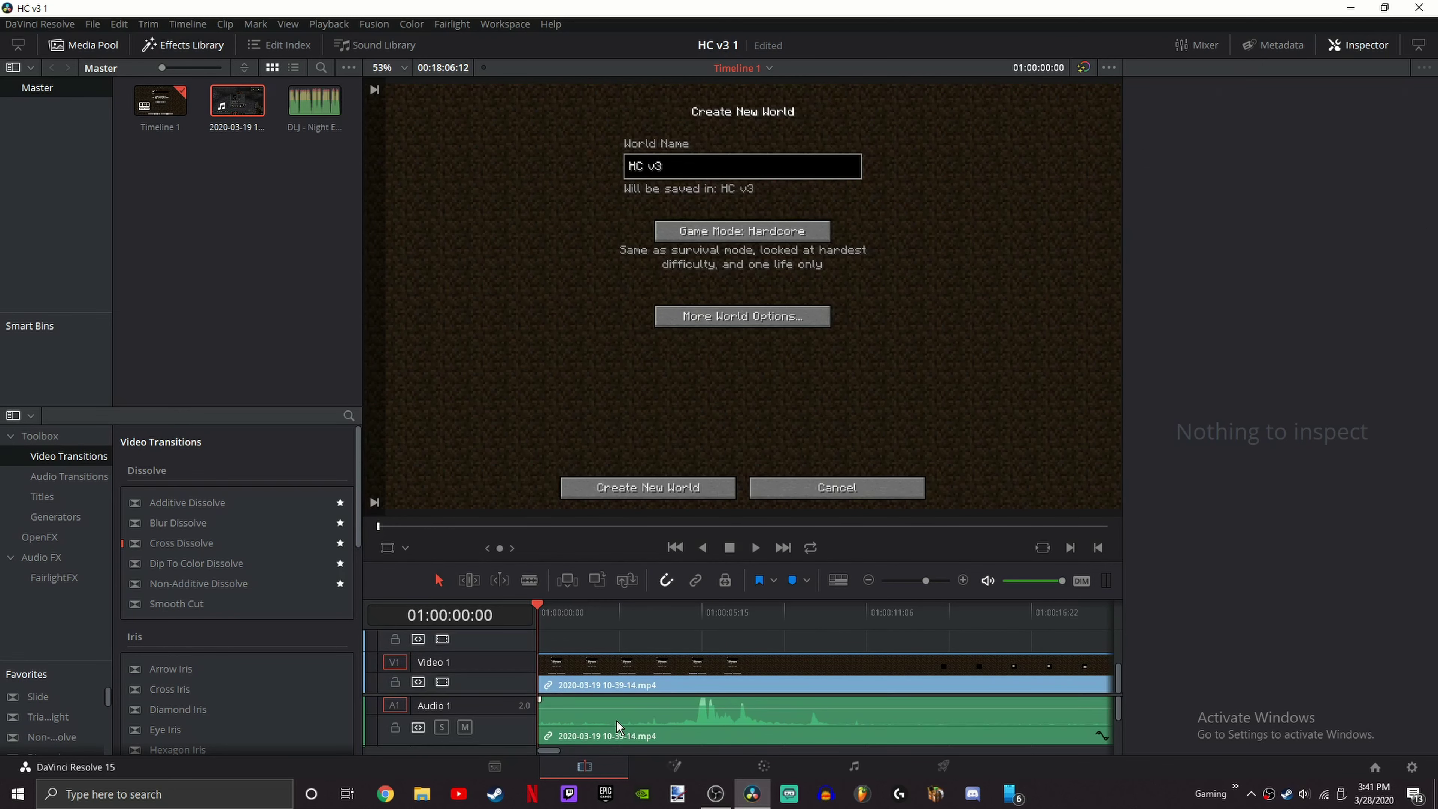
Step: Select the clip's audio part, look over the additional audio tracks and deselect it
{"action": "mouse_move", "coordinate": [617, 722]}
{"action": "left_mouse_down"}
{"action": "mouse_move", "coordinate": [617, 753]}
{"action": "mouse_move", "coordinate": [621, 697]}
{"action": "left_mouse_up"}
{"action": "scroll", "coordinate": [622, 725], "scroll_direction": "down", "scroll_amount": 3}
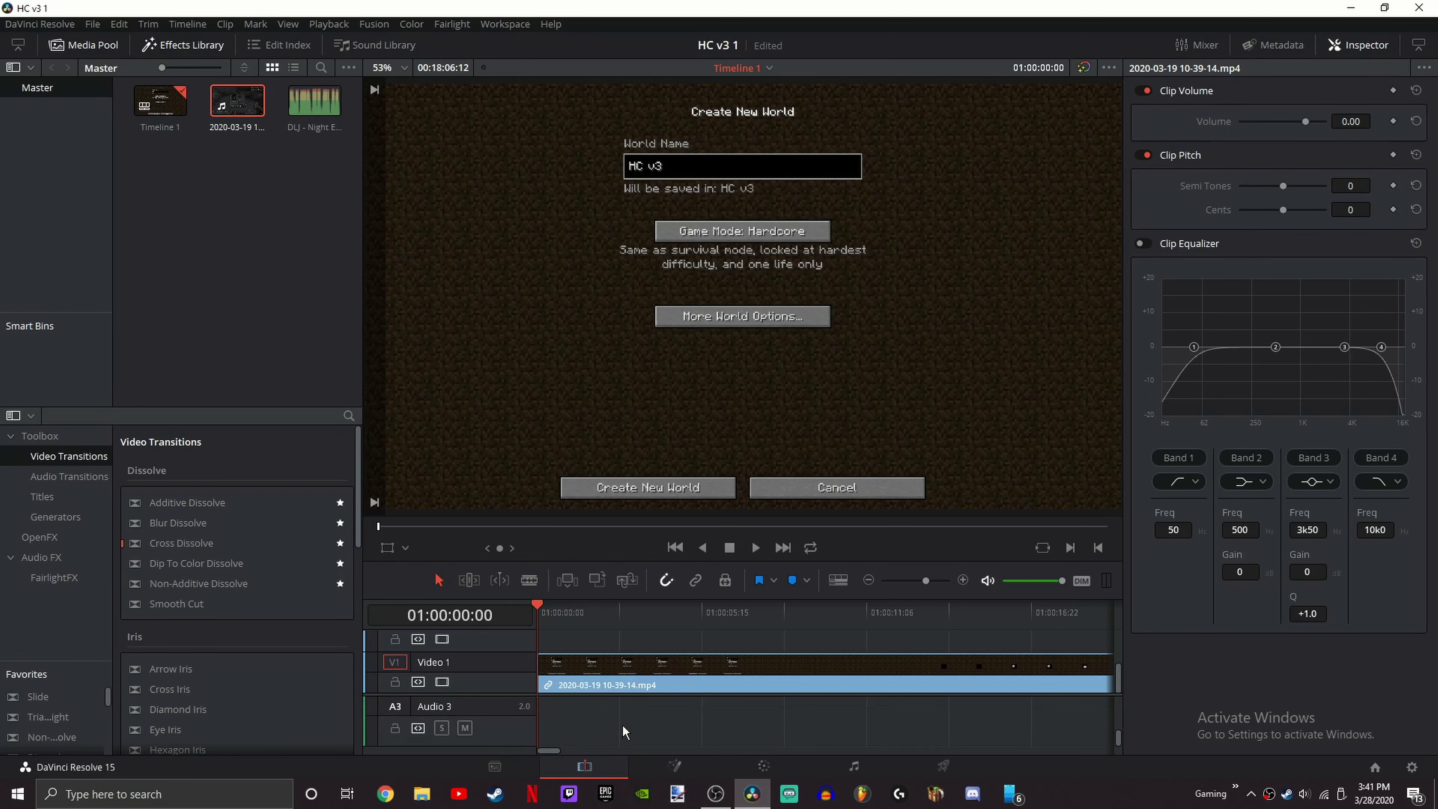
{"action": "left_click", "coordinate": [622, 727]}
{"action": "scroll", "coordinate": [622, 728], "scroll_direction": "up", "scroll_amount": 1}
{"action": "scroll", "coordinate": [622, 726], "scroll_direction": "up", "scroll_amount": 2}
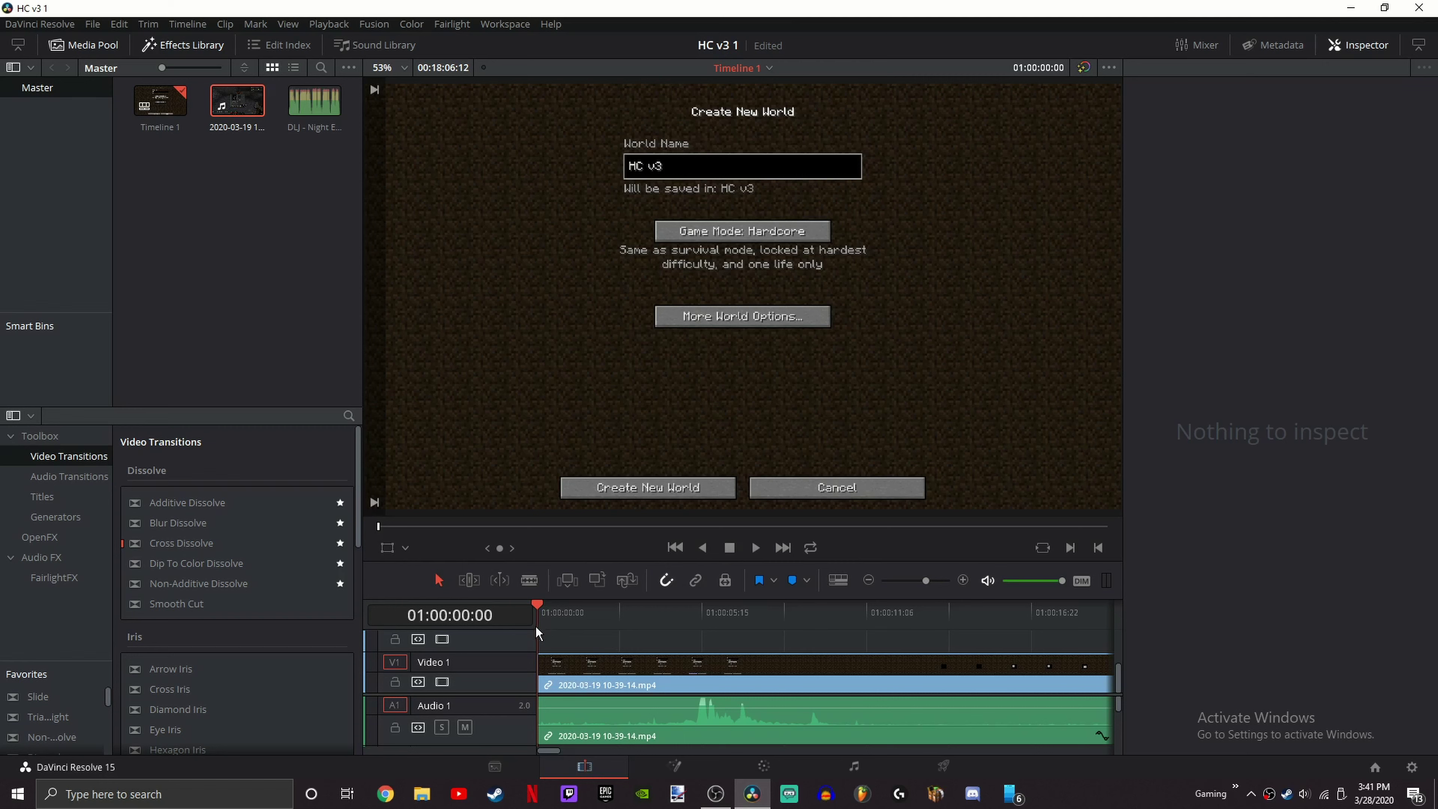
Step: Scrub to about 01:00:47:07 and try the audio waveform display off and on again
{"action": "left_click_drag", "start_coordinate": [537, 625], "coordinate": [1042, 615]}
{"action": "left_click", "coordinate": [840, 580]}
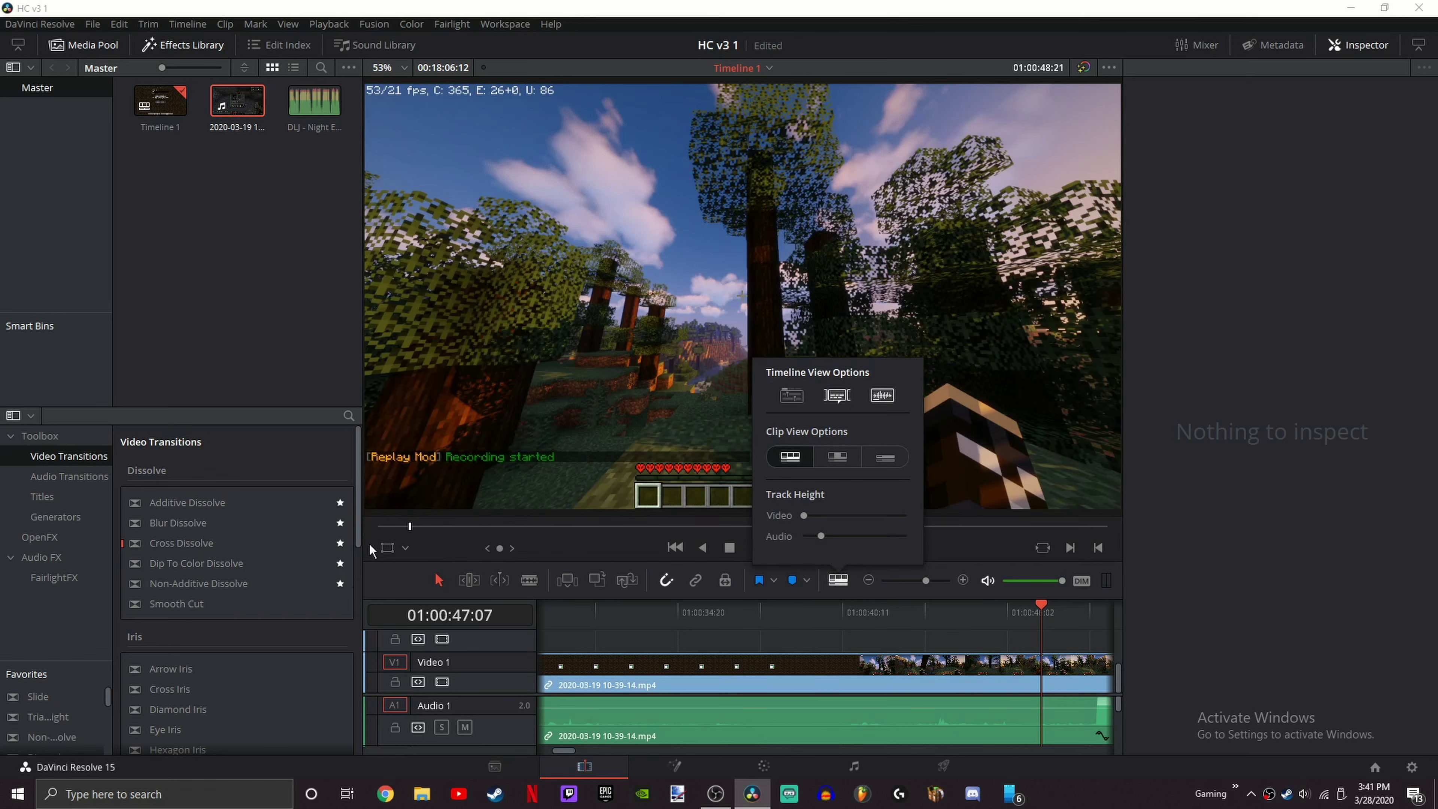
{"action": "left_click", "coordinate": [887, 399]}
{"action": "left_click", "coordinate": [887, 399]}
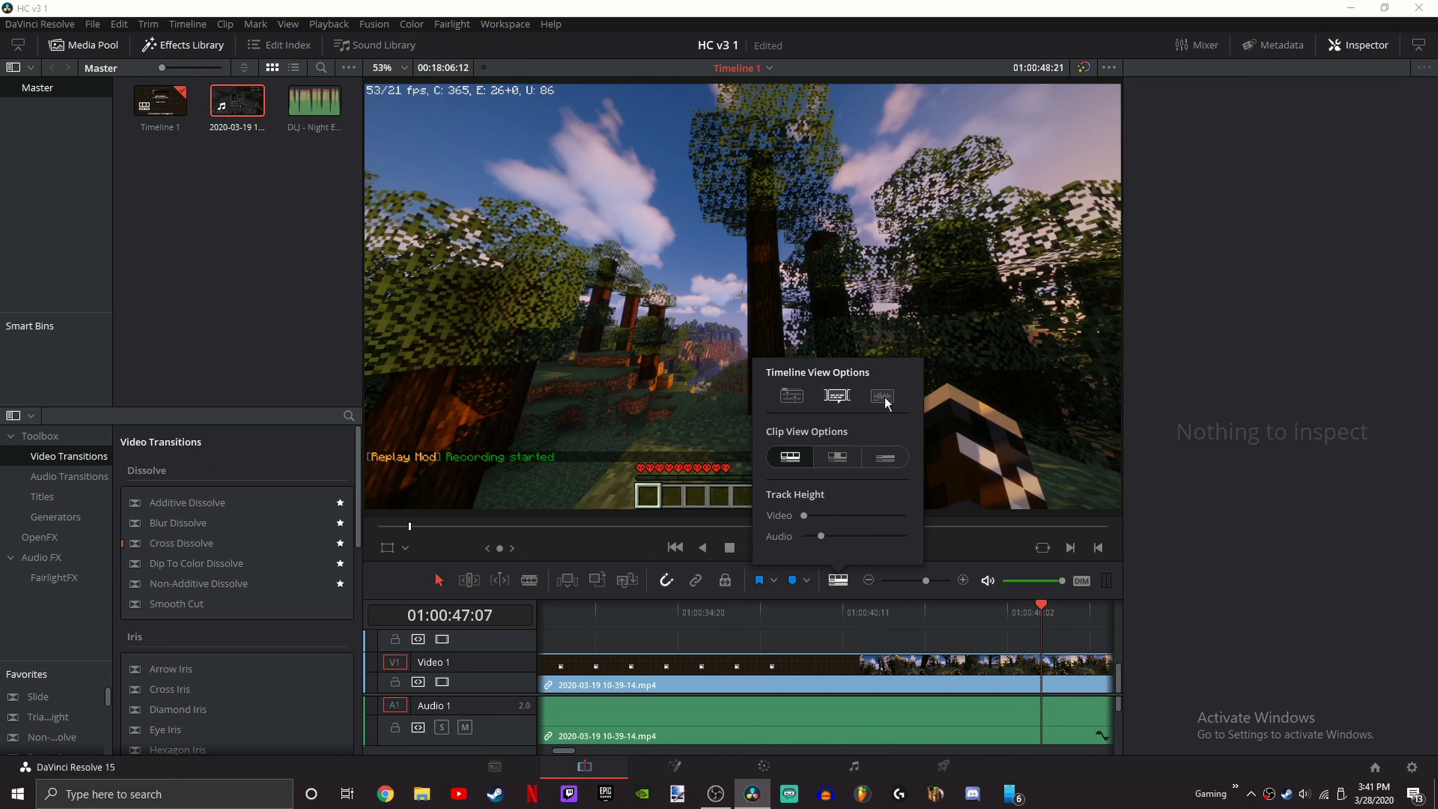
{"action": "left_click", "coordinate": [879, 396]}
{"action": "left_click", "coordinate": [881, 399]}
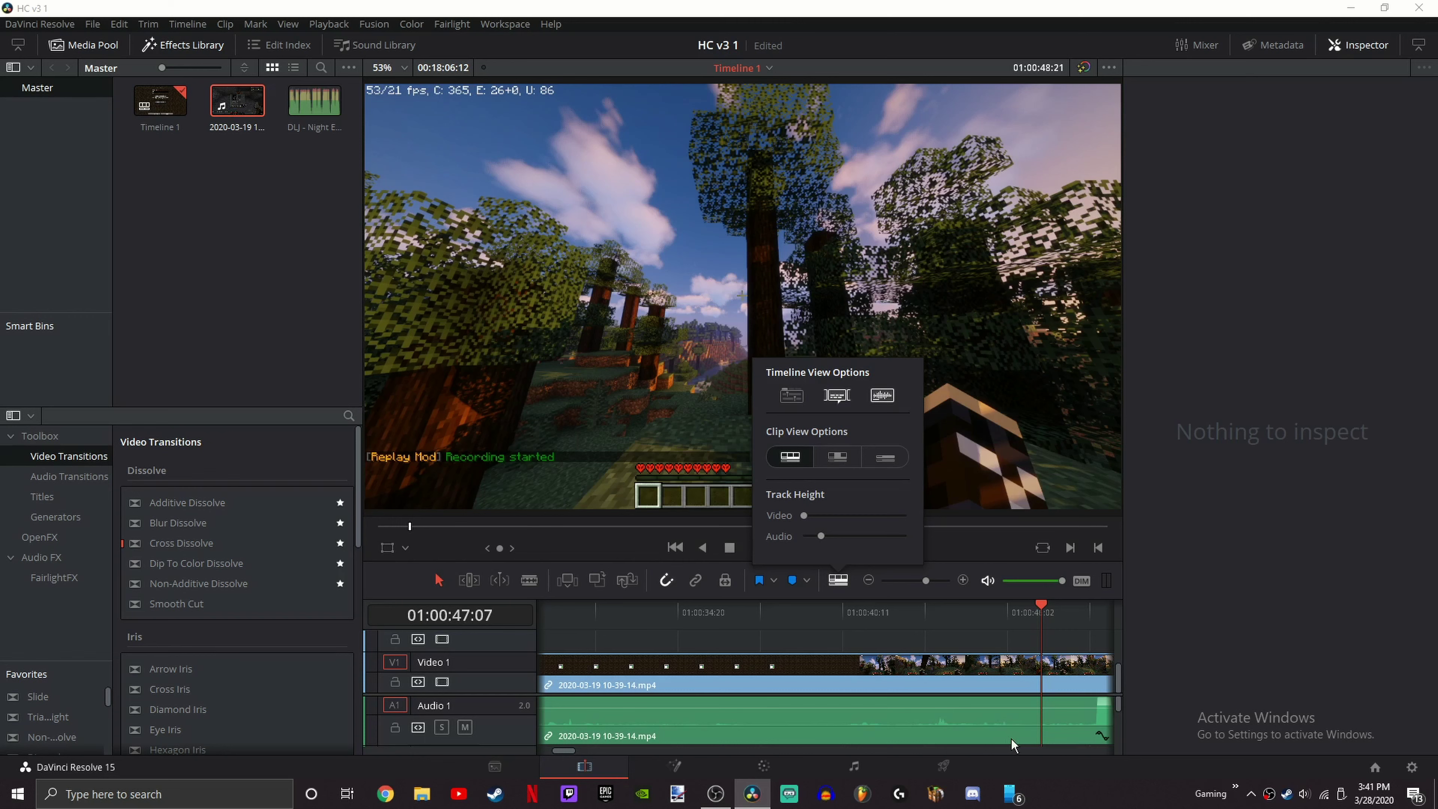
Step: Examine where the loud audio begins around 01:00:49 by scrubbing the playhead over it and selecting the audio clip
{"action": "scroll", "coordinate": [1081, 724], "scroll_direction": "right", "scroll_amount": 5}
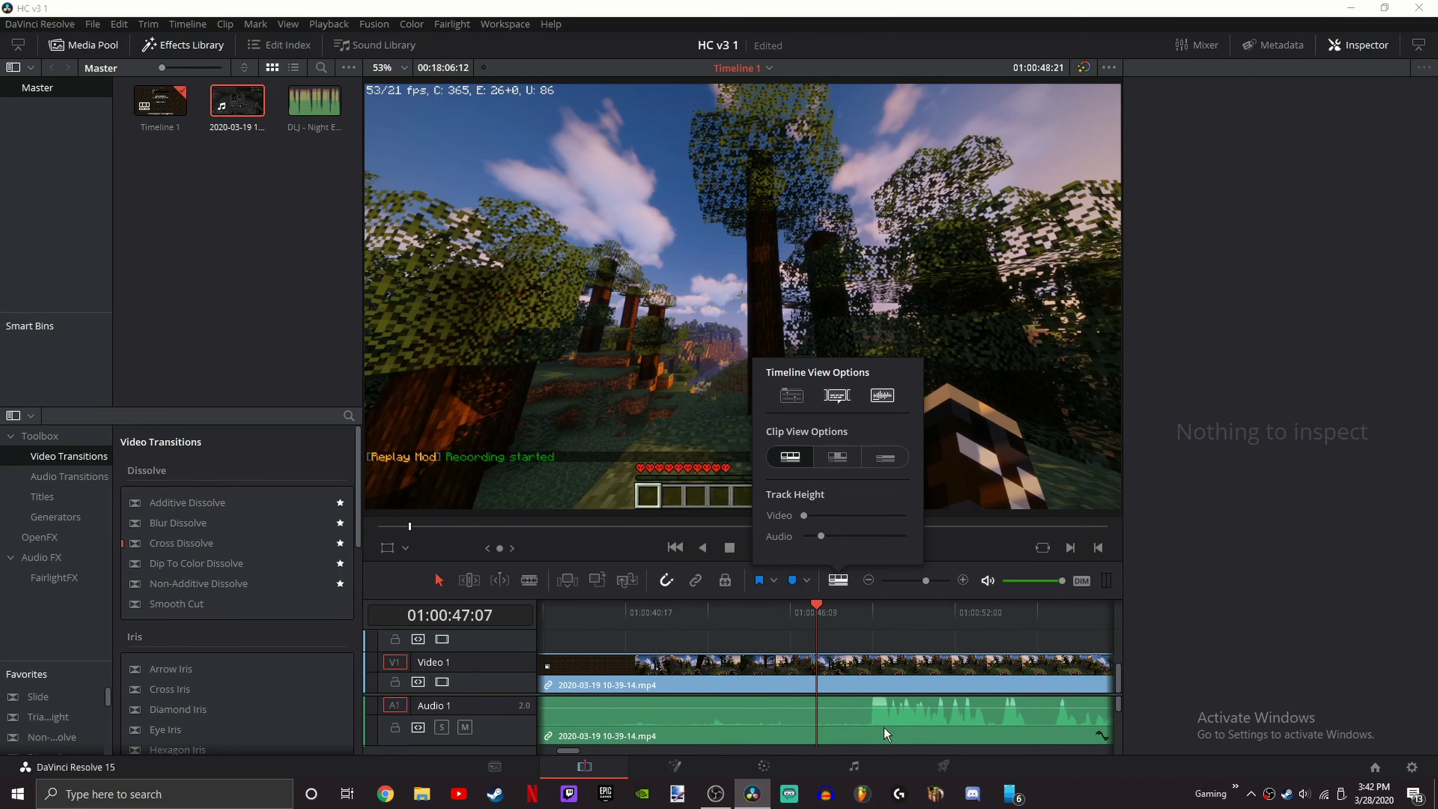
{"action": "left_click", "coordinate": [875, 612]}
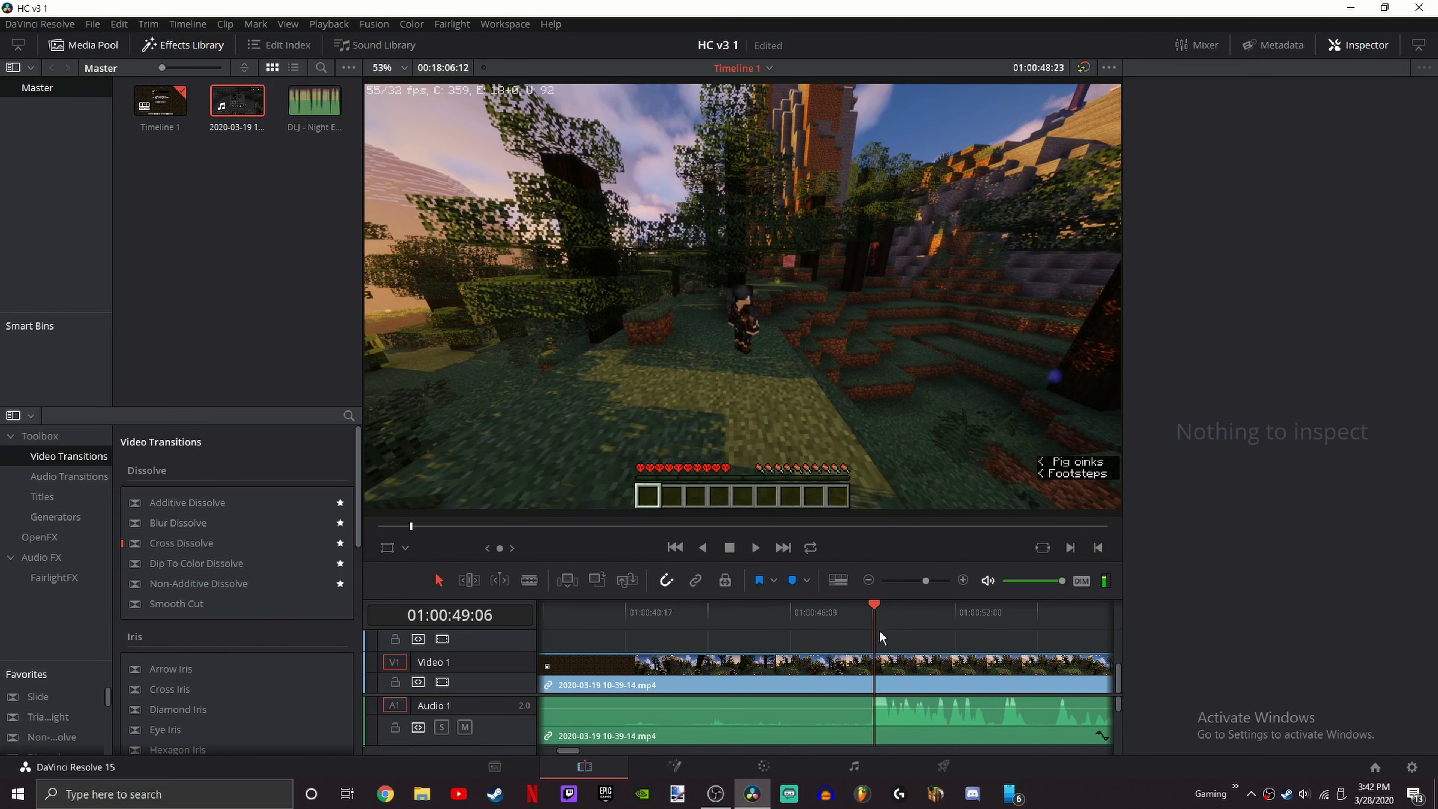
{"action": "mouse_move", "coordinate": [875, 630]}
{"action": "left_mouse_down"}
{"action": "mouse_move", "coordinate": [891, 623]}
{"action": "mouse_move", "coordinate": [841, 620]}
{"action": "mouse_move", "coordinate": [897, 624]}
{"action": "mouse_move", "coordinate": [848, 630]}
{"action": "left_mouse_up"}
{"action": "left_click", "coordinate": [862, 728]}
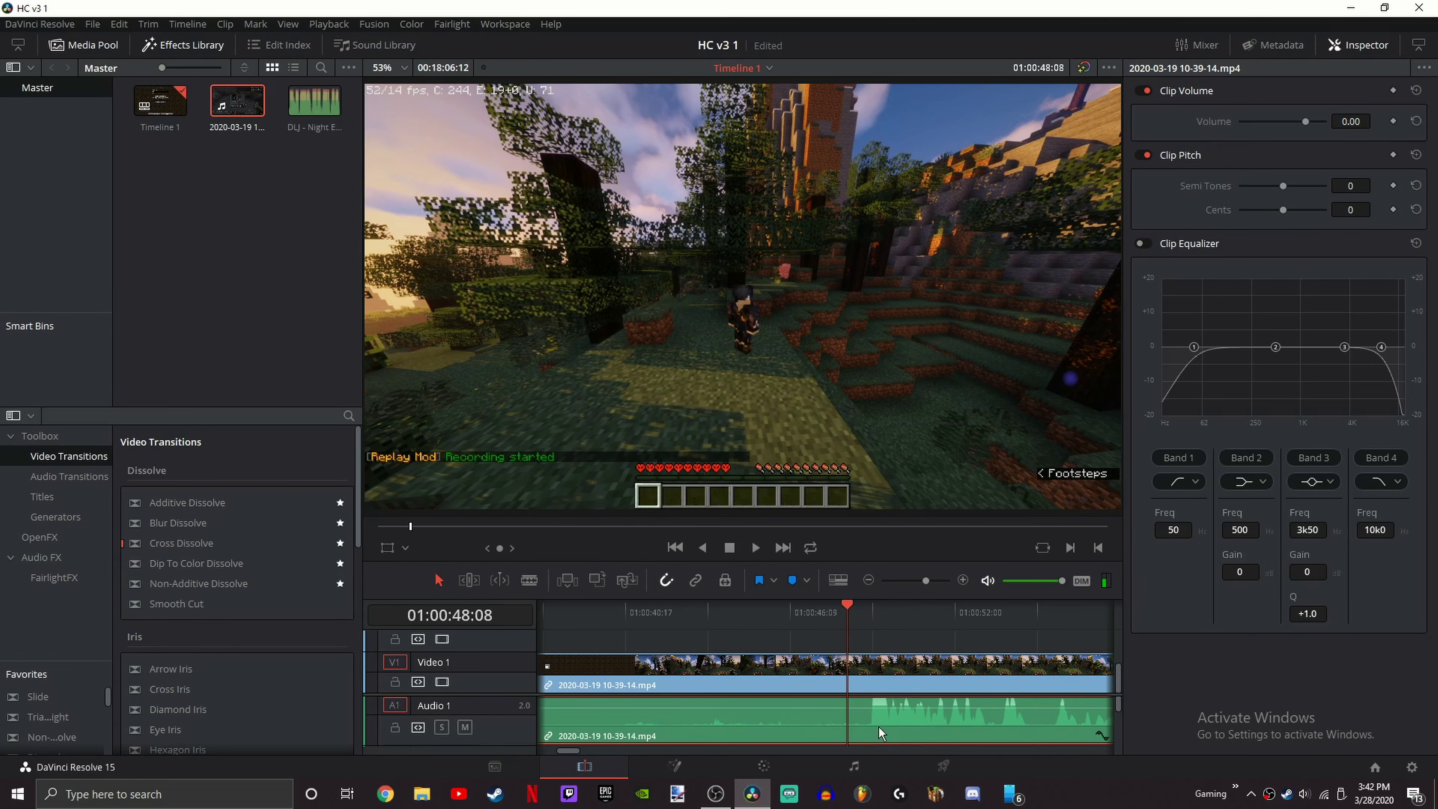
{"action": "right_click", "coordinate": [878, 726]}
{"action": "left_click_drag", "start_coordinate": [824, 618], "coordinate": [586, 639]}
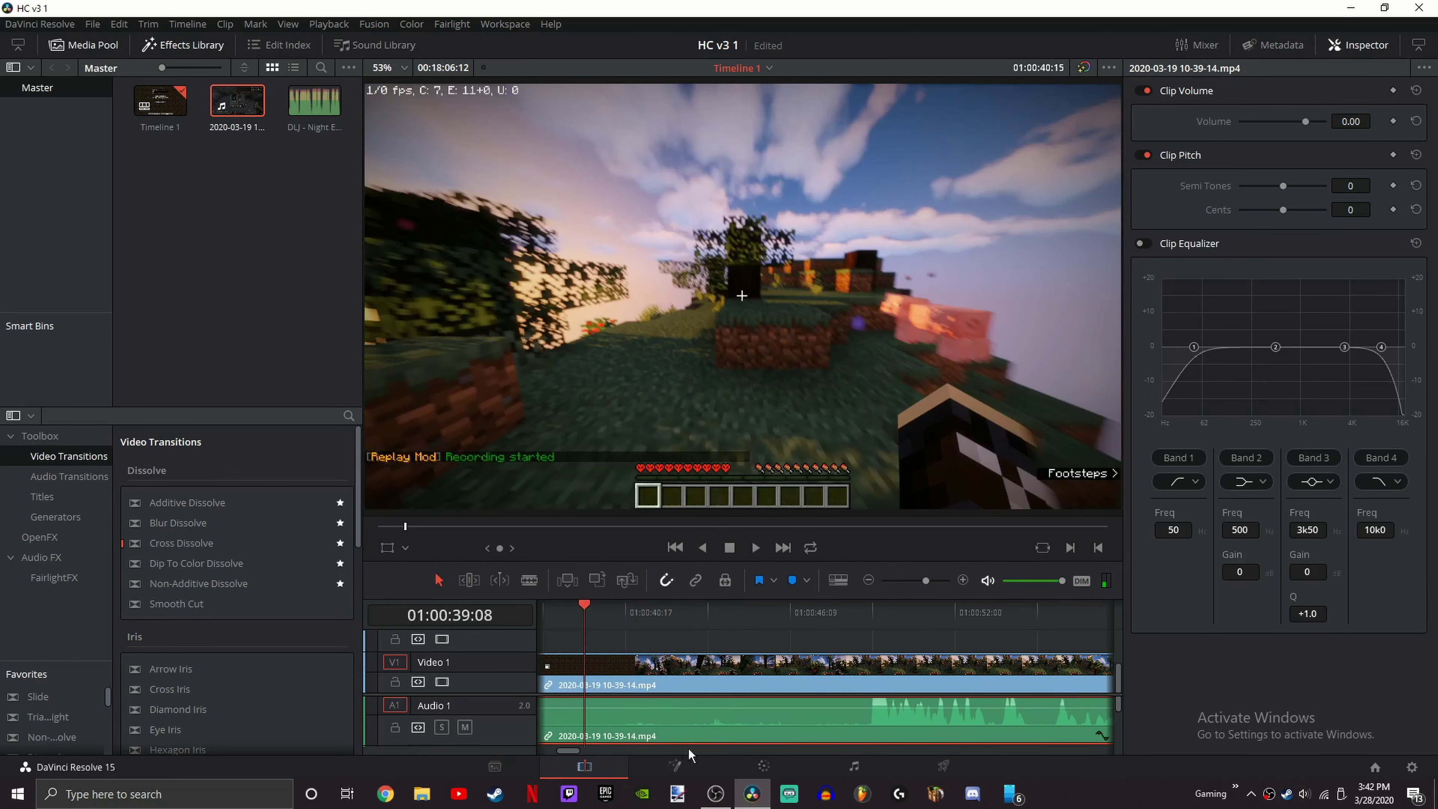
Step: Try the Stacked Timelines view, then turn it off again
{"action": "scroll", "coordinate": [766, 730], "scroll_direction": "up", "scroll_amount": 3}
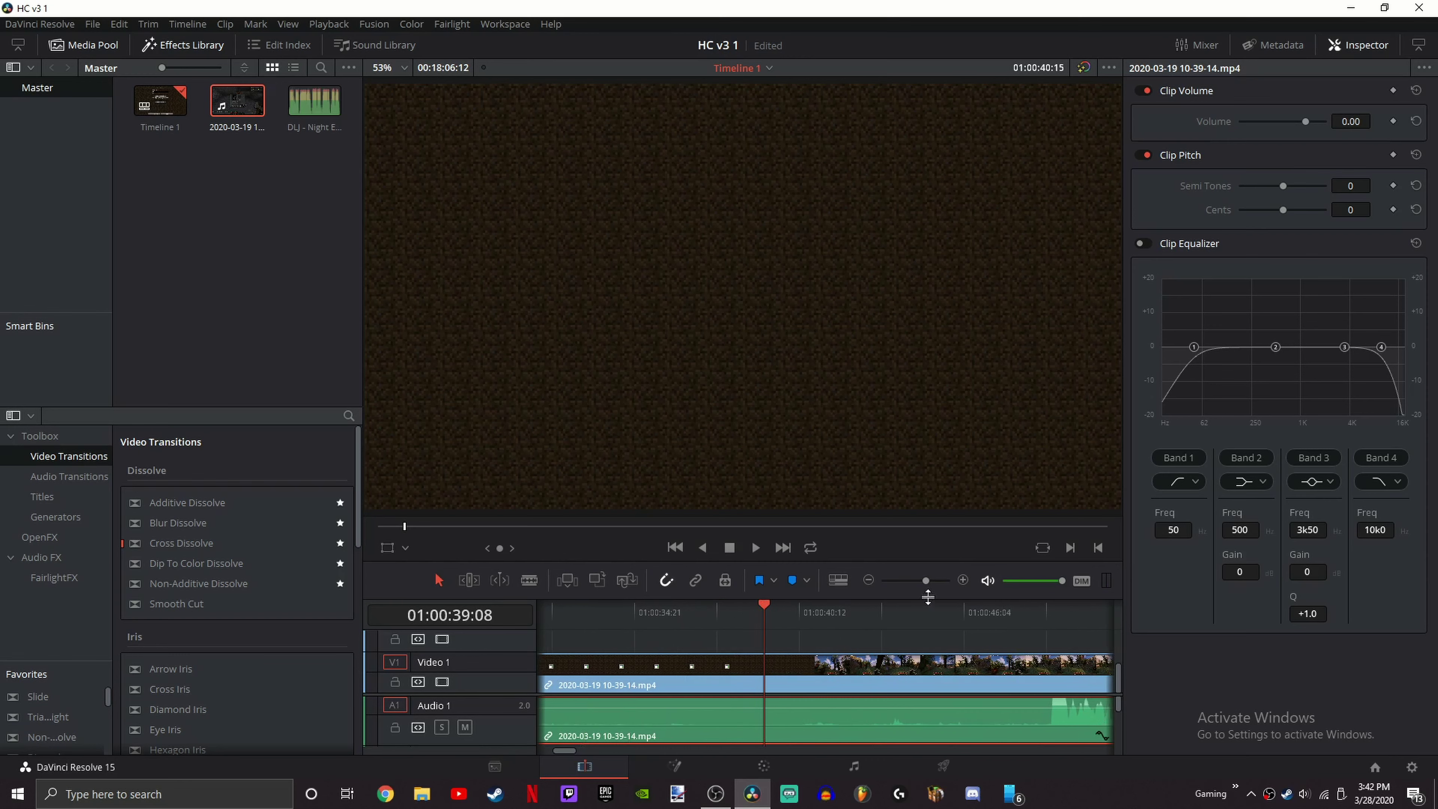
{"action": "left_click", "coordinate": [839, 580]}
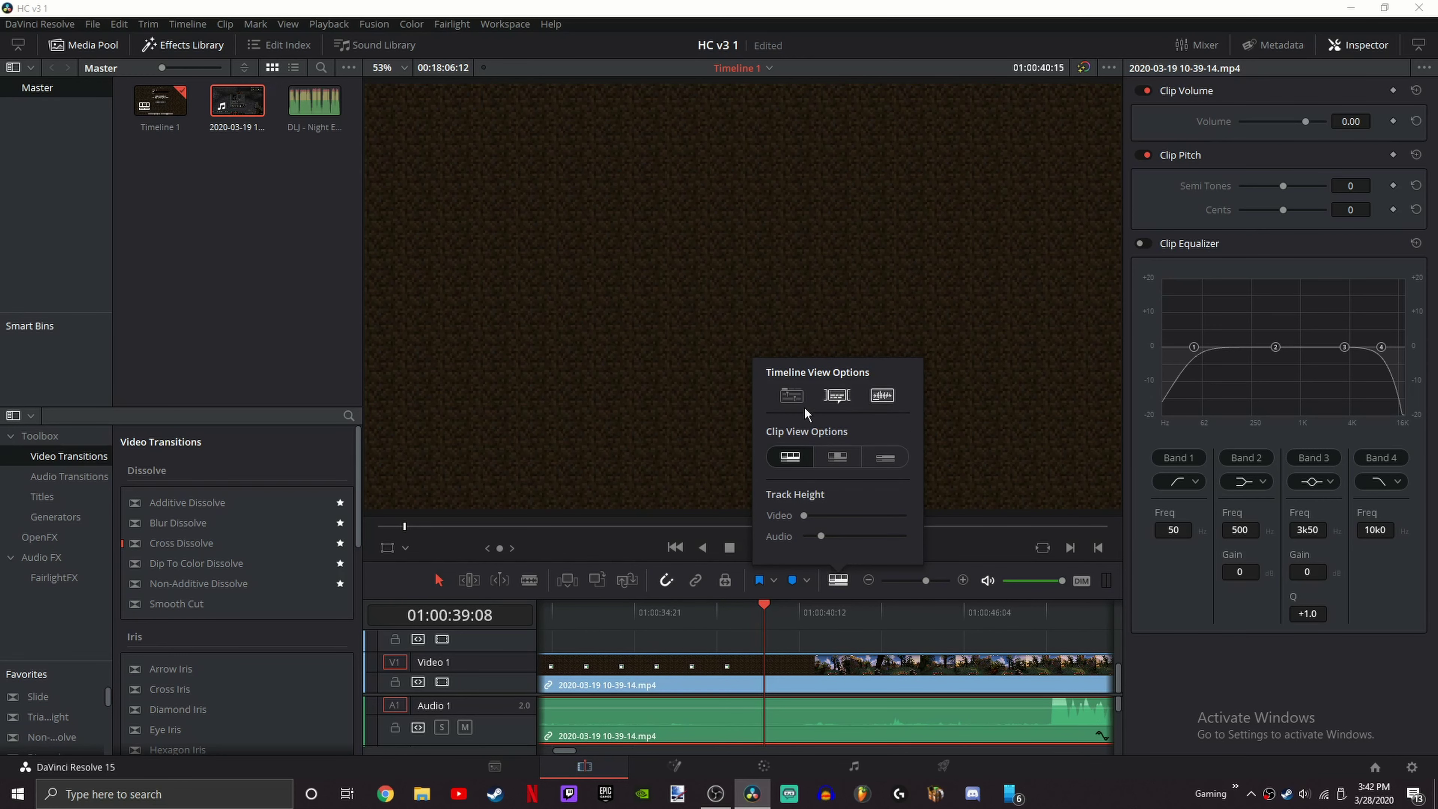
{"action": "left_click", "coordinate": [795, 399]}
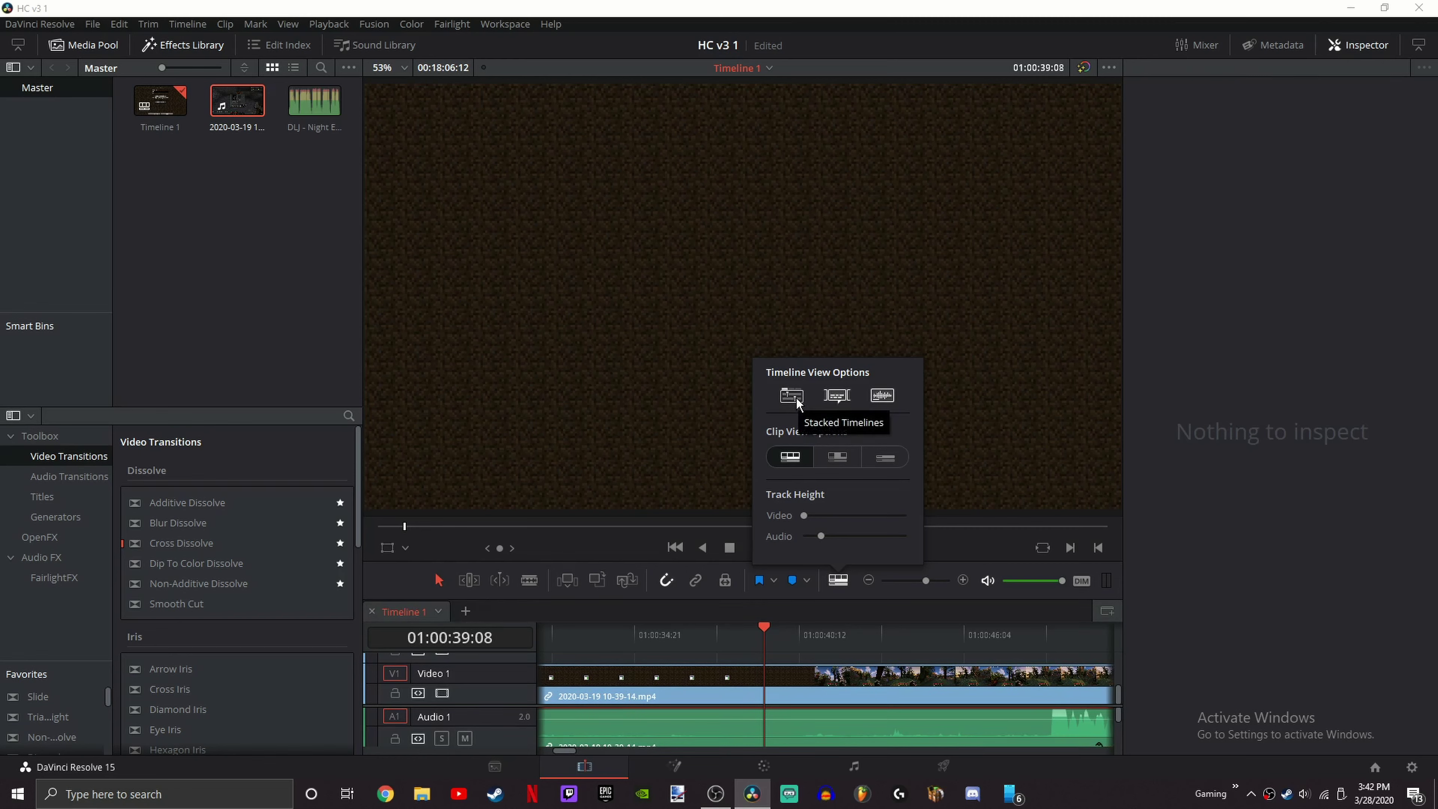
{"action": "left_click", "coordinate": [794, 397]}
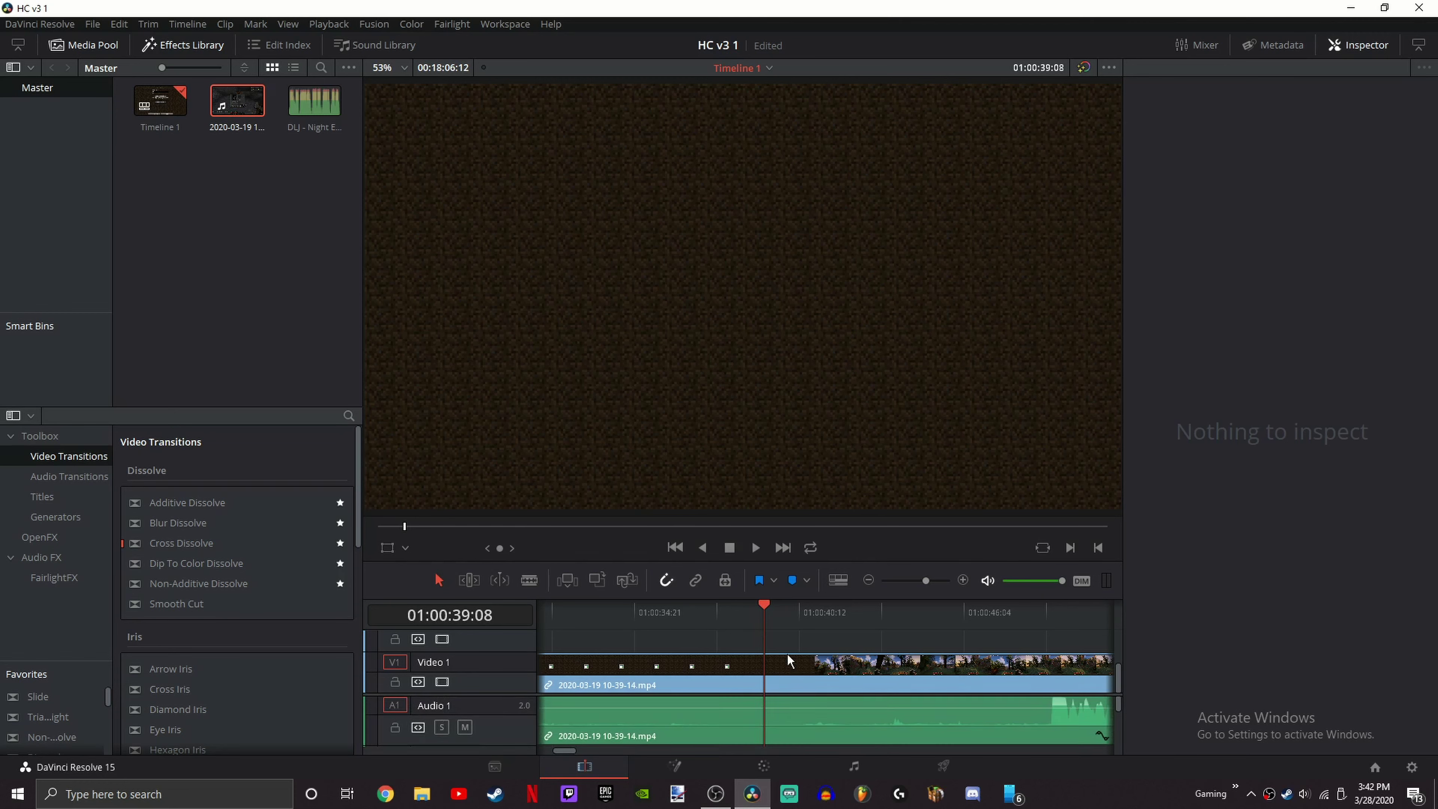
Step: Split both the video and audio clips with the Blade tool at 01:00:48:05, just before the loud audio begins
{"action": "left_click_drag", "start_coordinate": [784, 619], "coordinate": [1035, 630]}
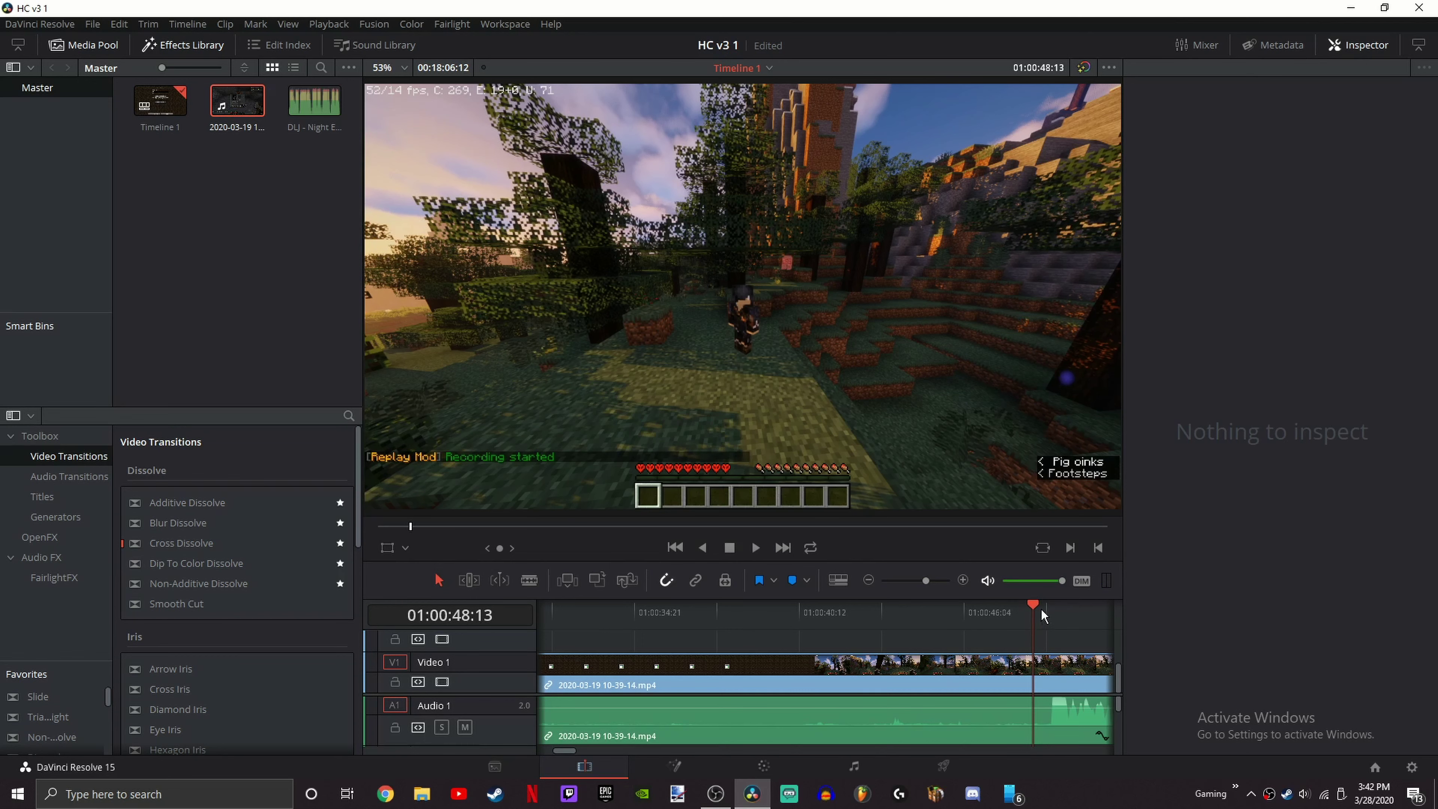
{"action": "left_click_drag", "start_coordinate": [1042, 610], "coordinate": [1024, 620]}
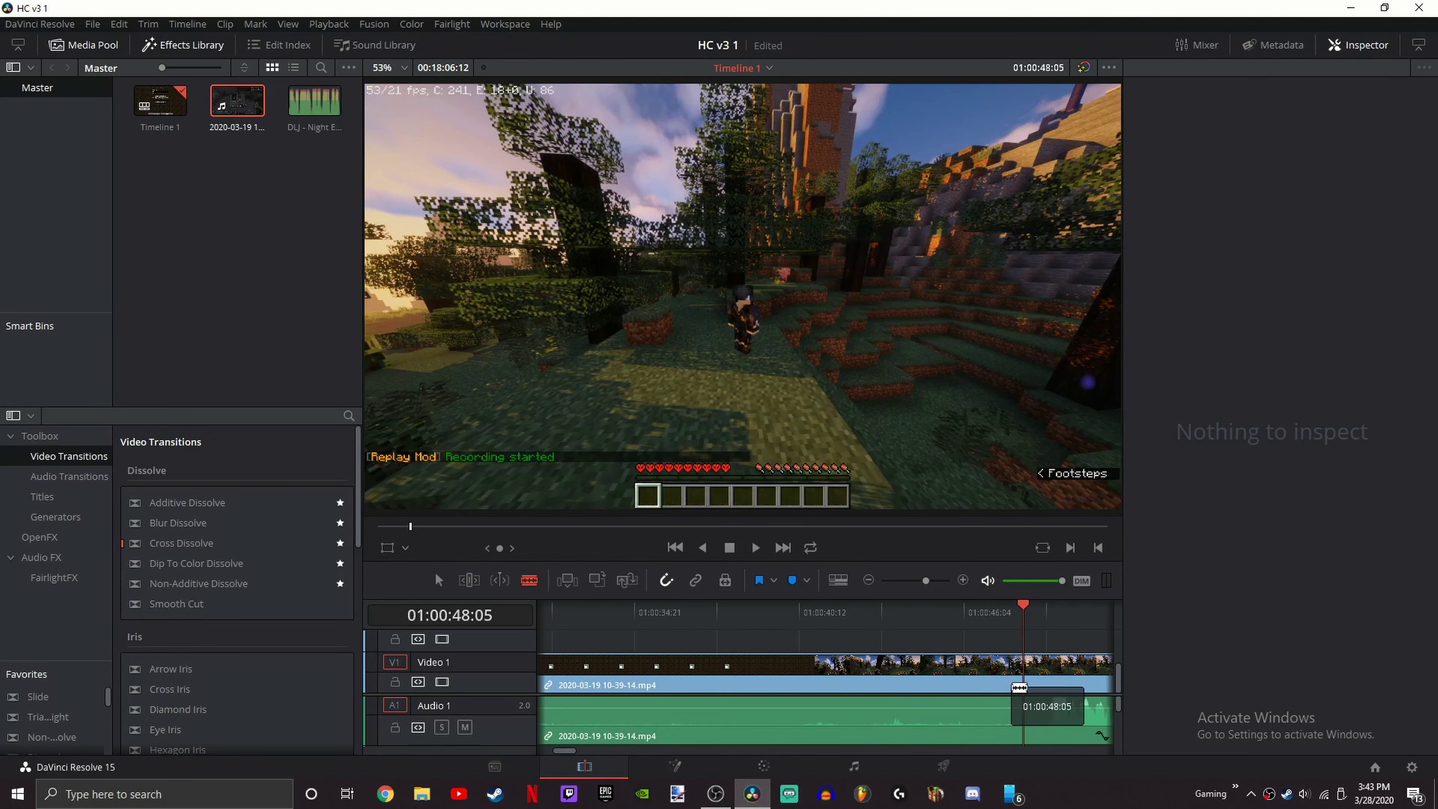
{"action": "left_click", "coordinate": [1021, 687]}
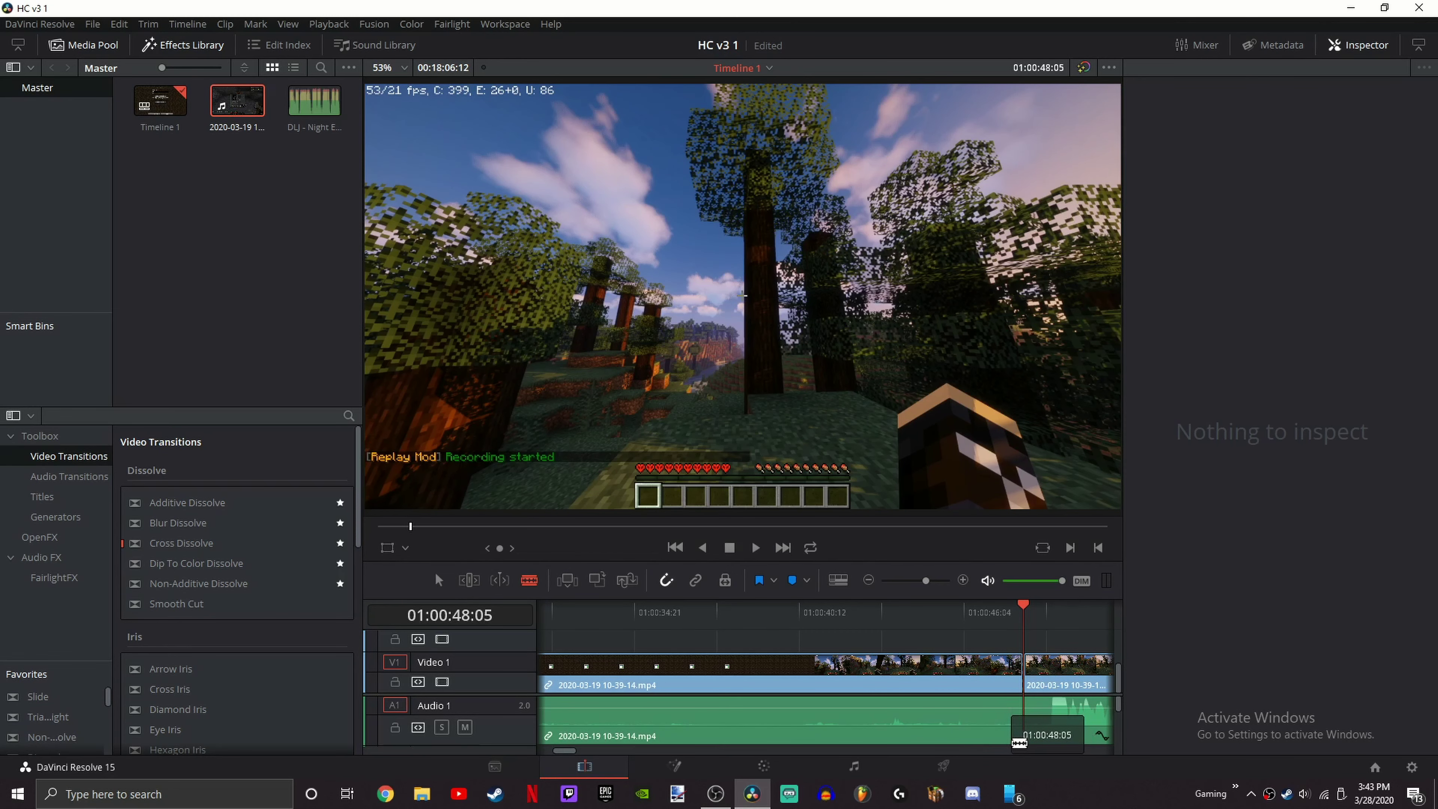
{"action": "left_click", "coordinate": [1023, 735]}
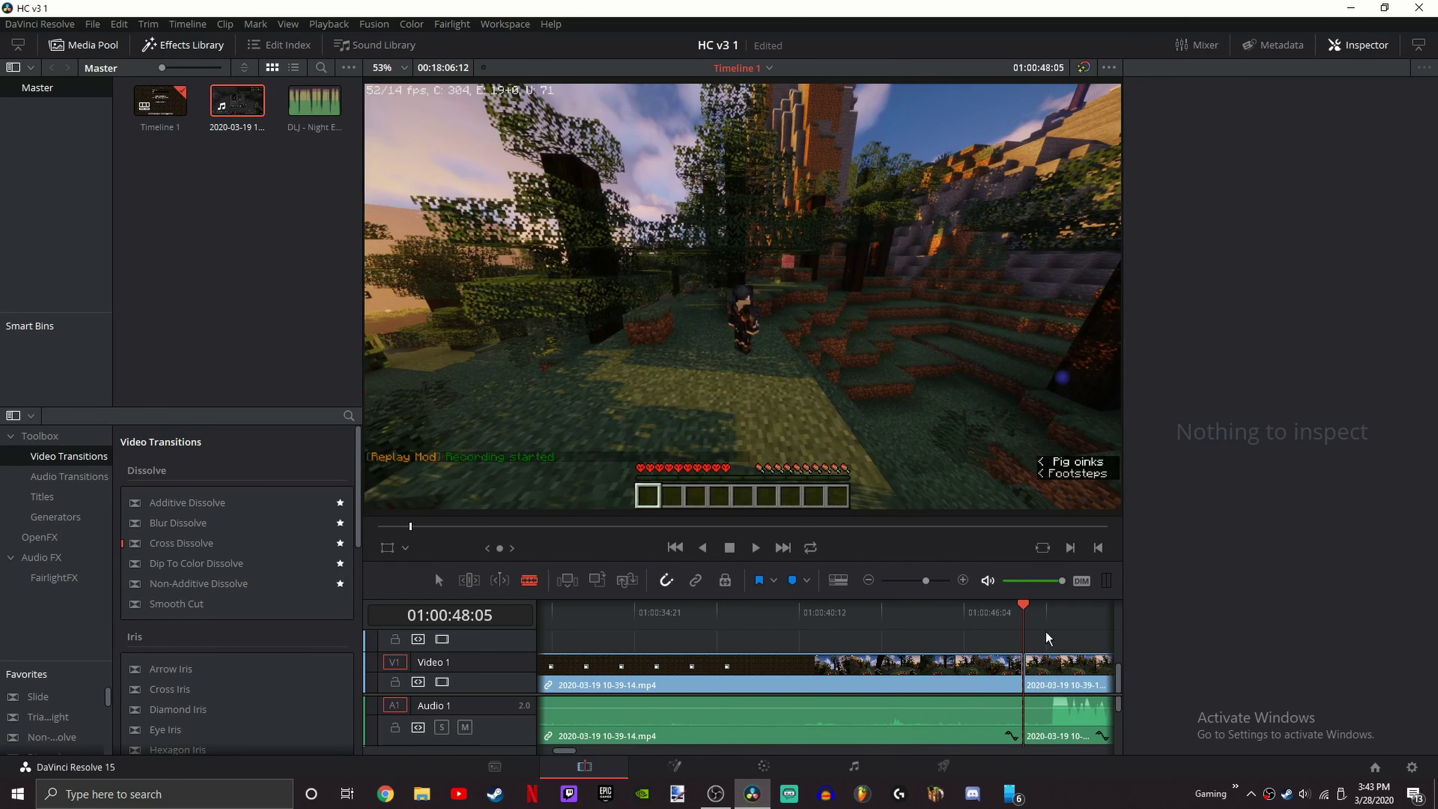
Step: Play the timeline across the new cut, stop, and return the playhead to the cut at 01:00:48:05
{"action": "left_click", "coordinate": [996, 621]}
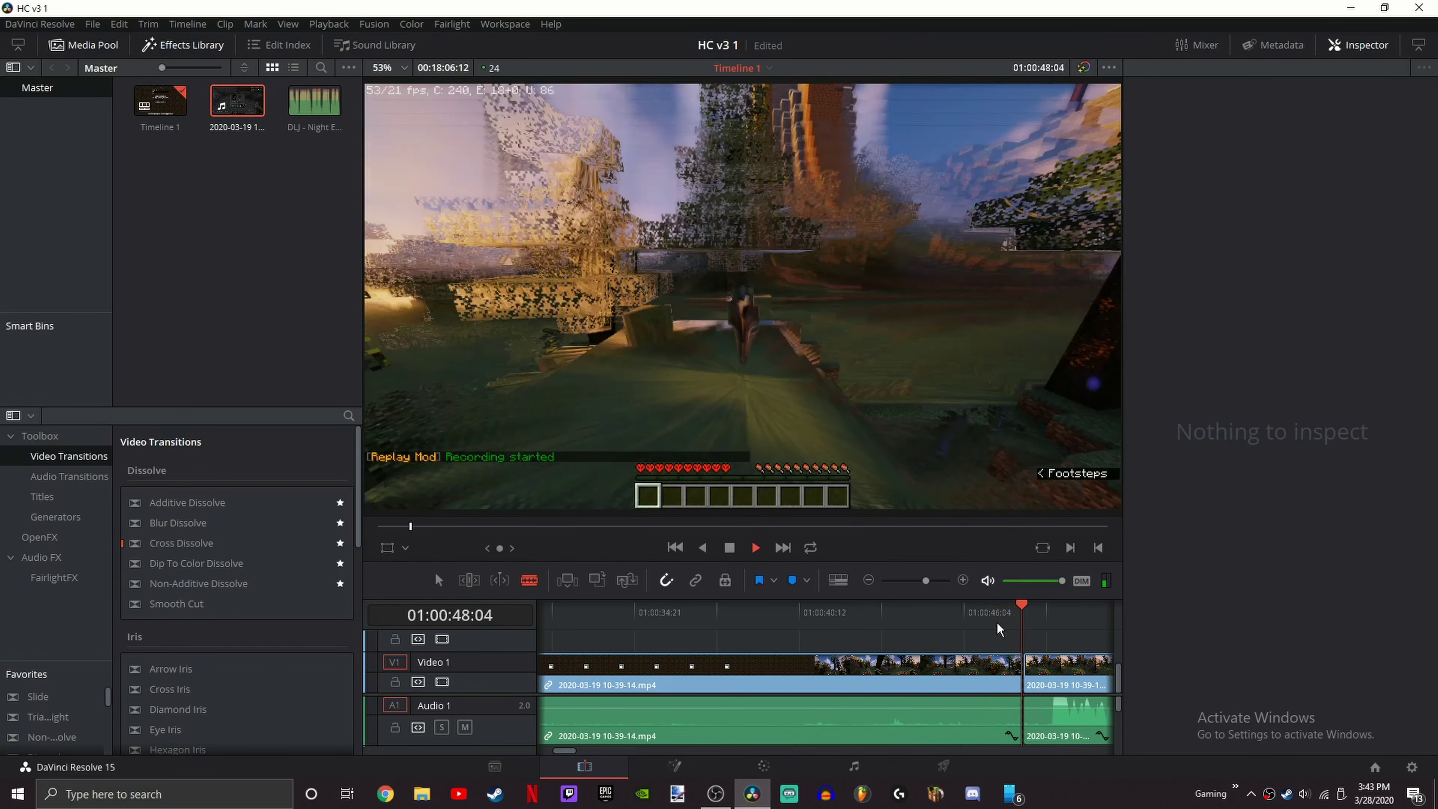
{"action": "key", "text": "space"}
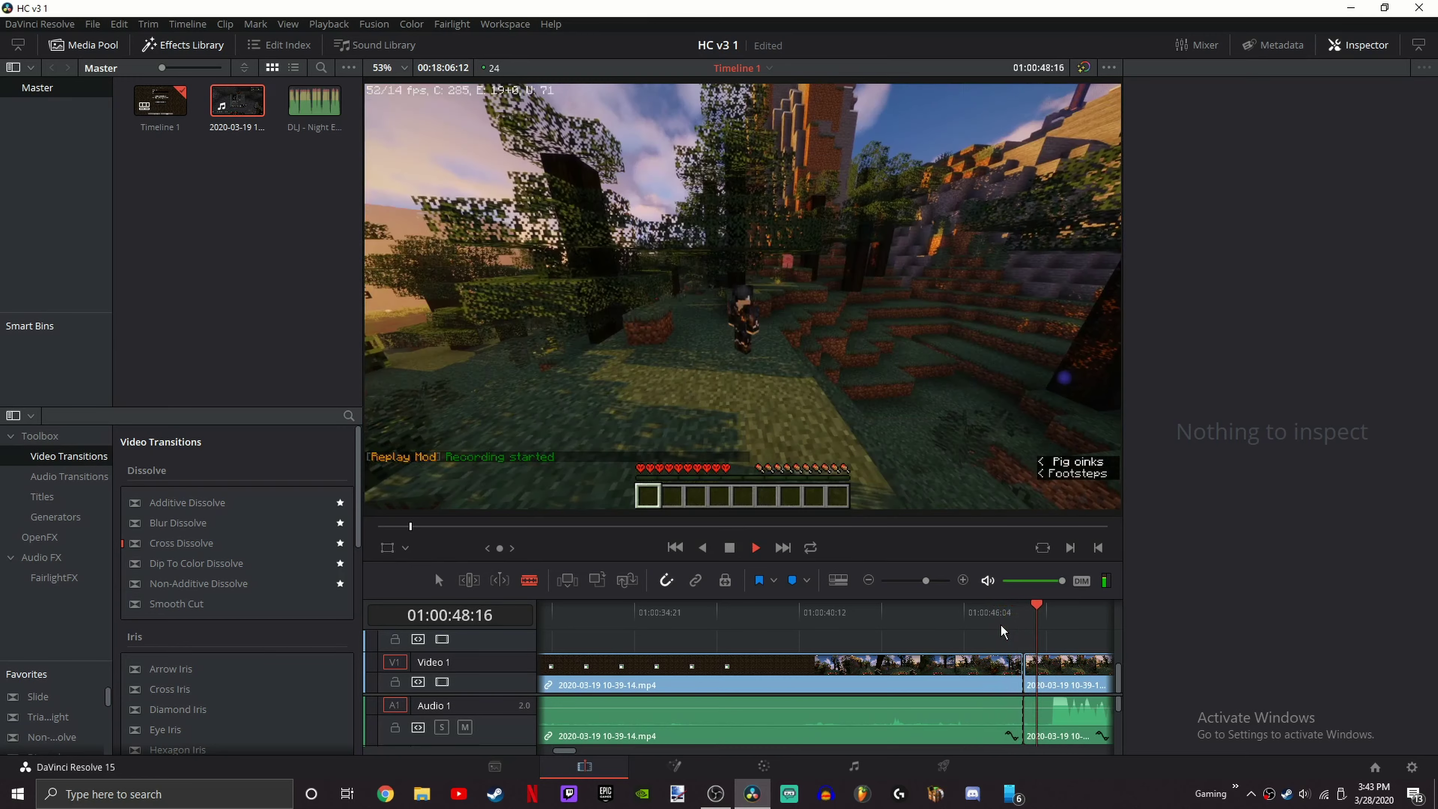
{"action": "key", "text": "space"}
{"action": "mouse_move", "coordinate": [1026, 615]}
{"action": "left_mouse_down"}
{"action": "mouse_move", "coordinate": [1005, 615]}
{"action": "mouse_move", "coordinate": [1023, 613]}
{"action": "mouse_move", "coordinate": [1003, 605]}
{"action": "mouse_move", "coordinate": [1015, 600]}
{"action": "left_mouse_up"}
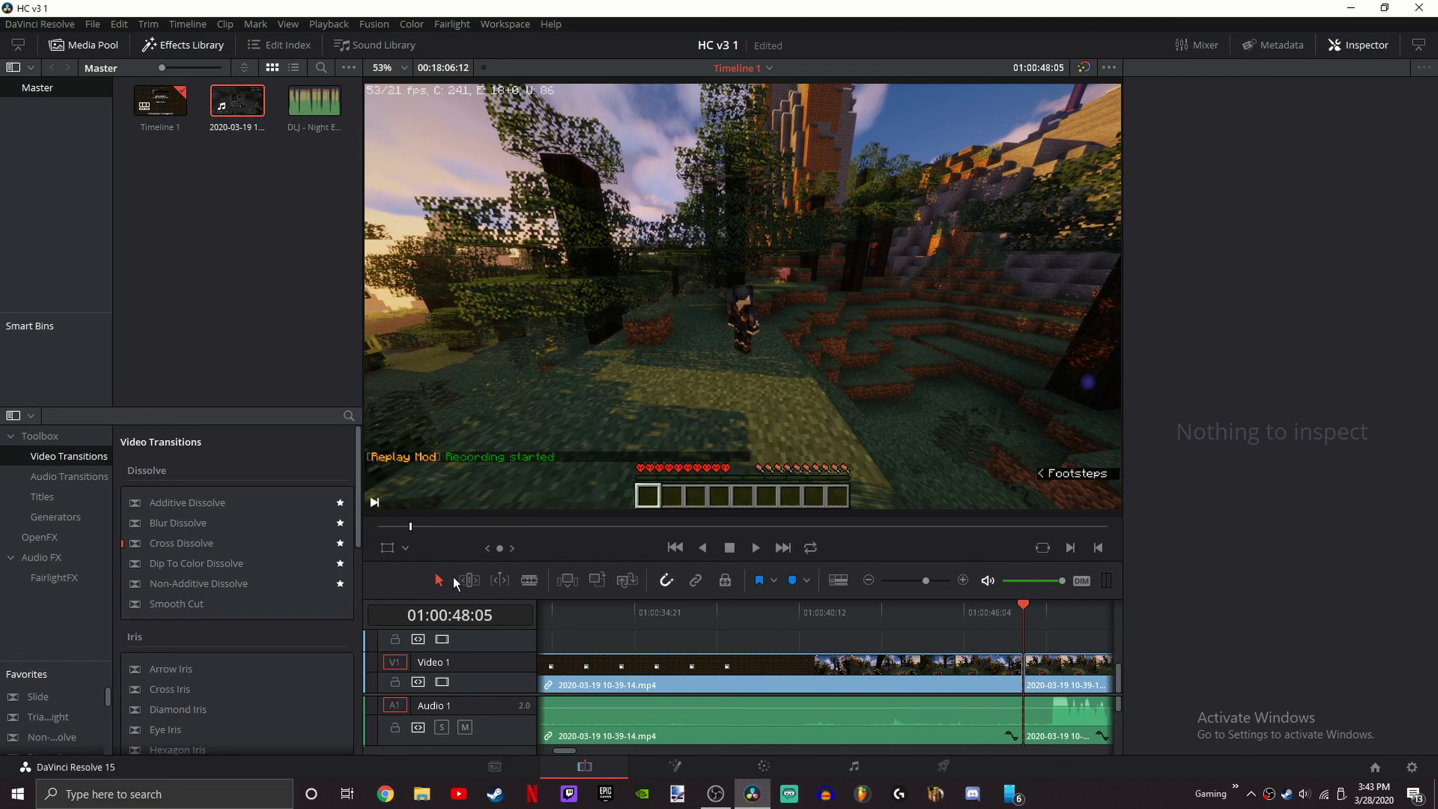
Step: Try moving the second video and audio clips later to leave a gap after the cut, and play across it
{"action": "left_click", "coordinate": [1045, 675]}
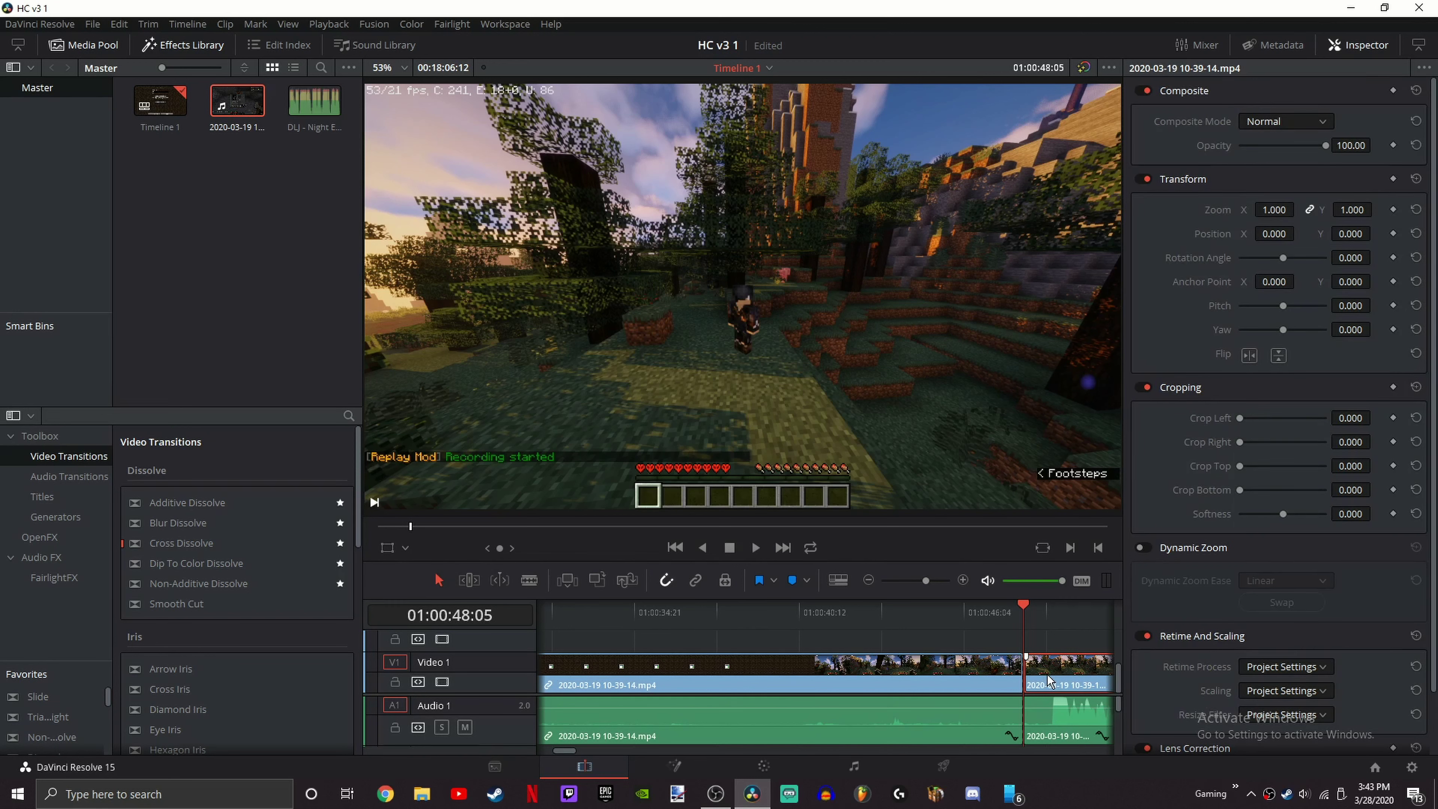
{"action": "left_click_drag", "start_coordinate": [1050, 684], "coordinate": [1077, 680]}
{"action": "left_click_drag", "start_coordinate": [1098, 677], "coordinate": [881, 666]}
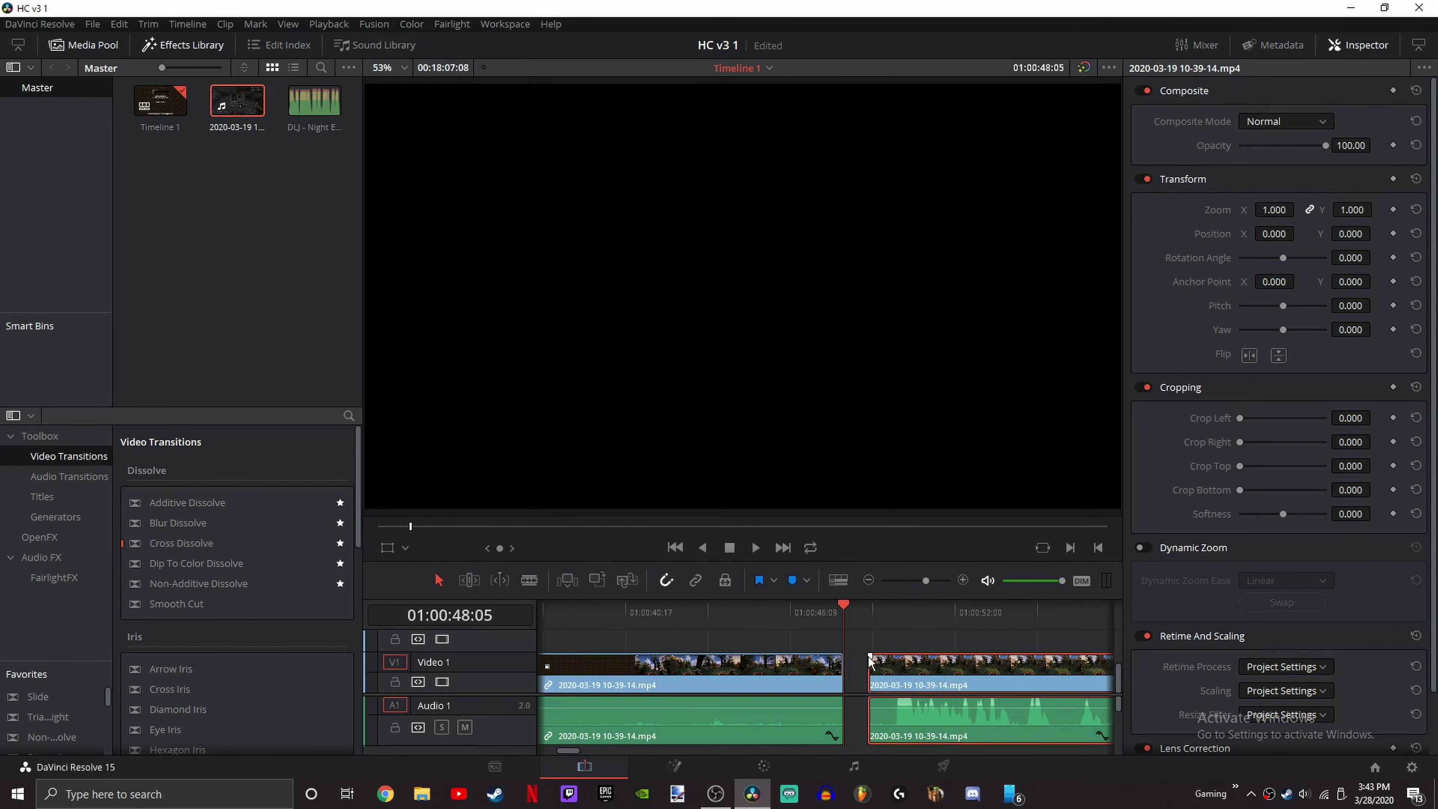
{"action": "left_click", "coordinate": [826, 619]}
{"action": "key", "text": "space"}
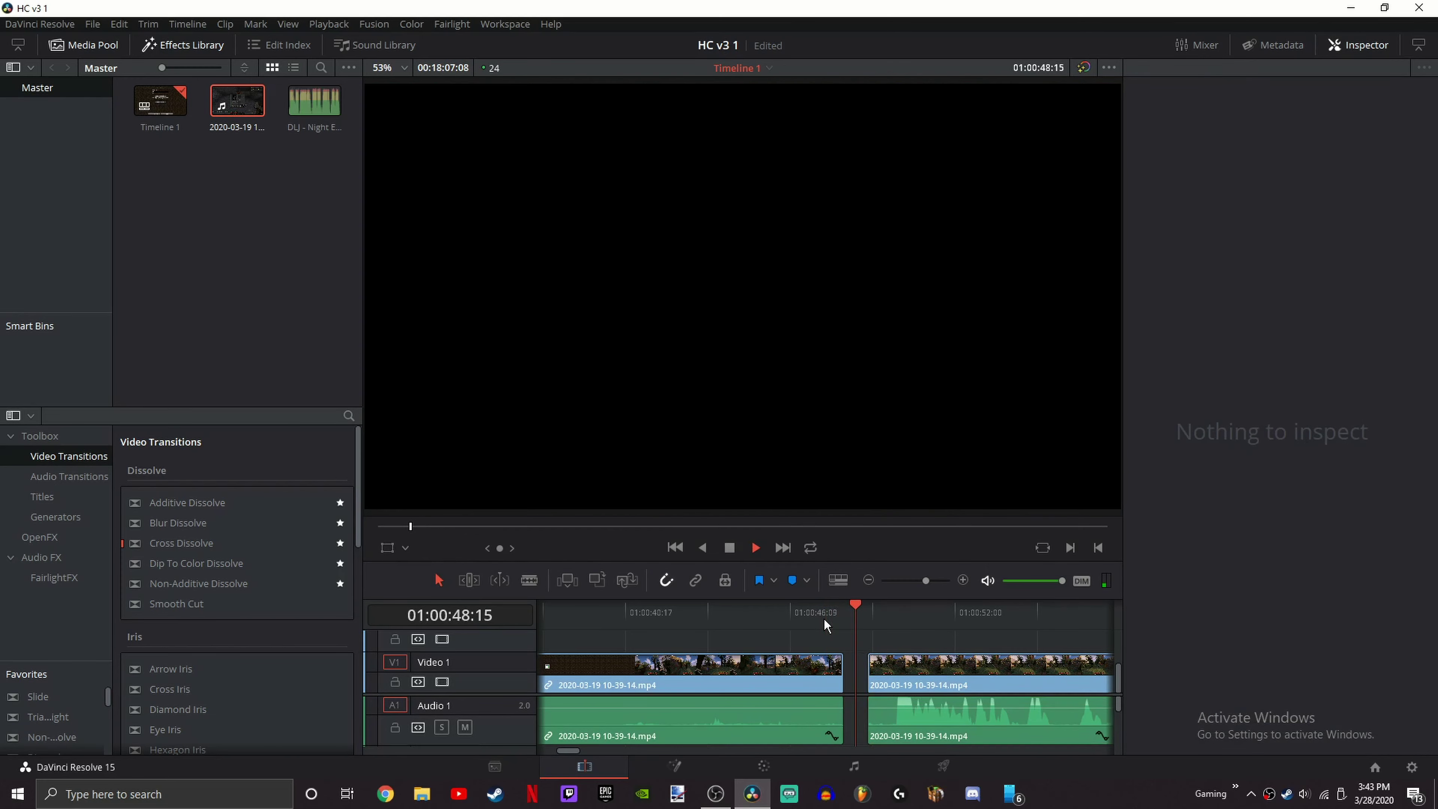
{"action": "key", "text": "space"}
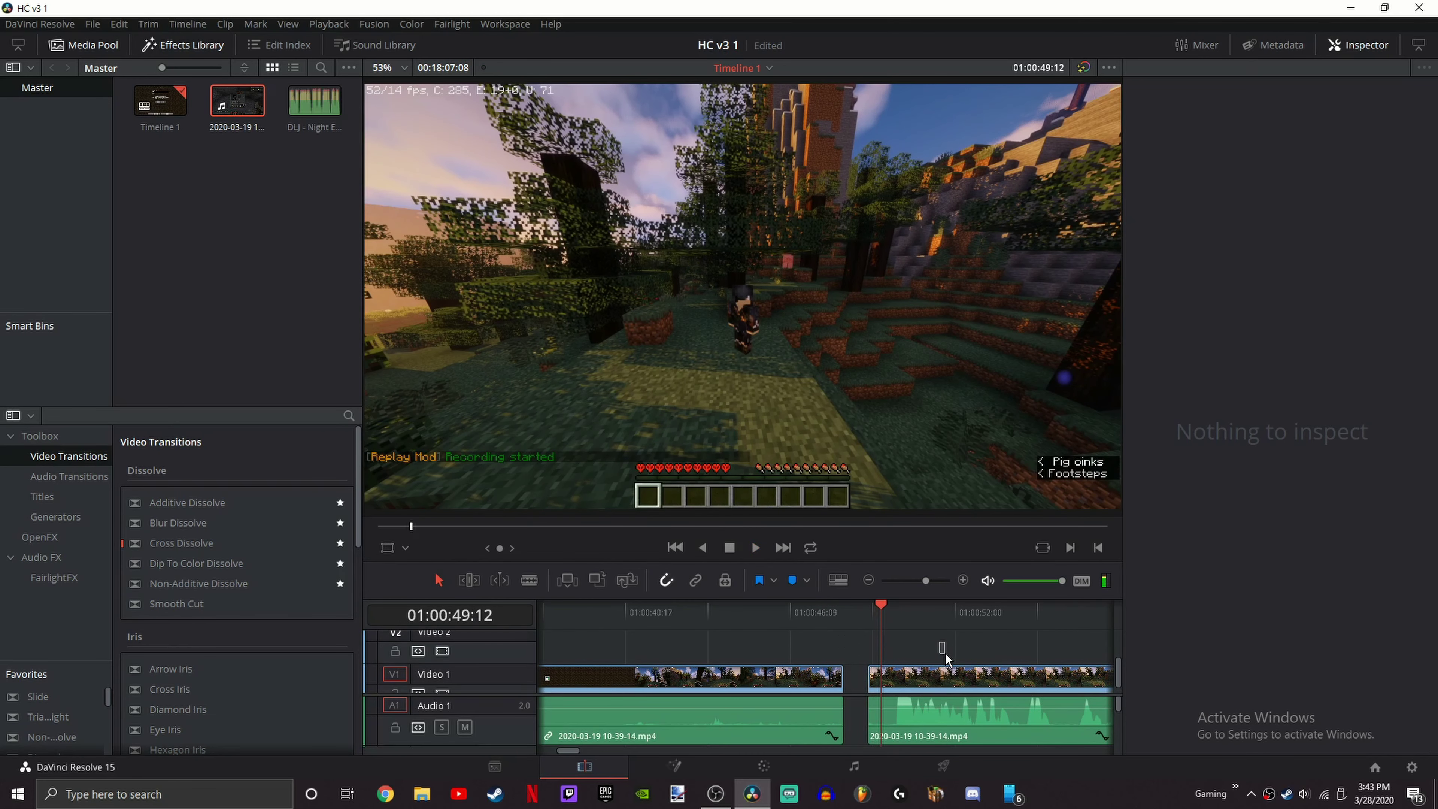
Step: Move the second video and audio clips back against the end of the first clips to close the gap
{"action": "left_click_drag", "start_coordinate": [927, 645], "coordinate": [944, 752]}
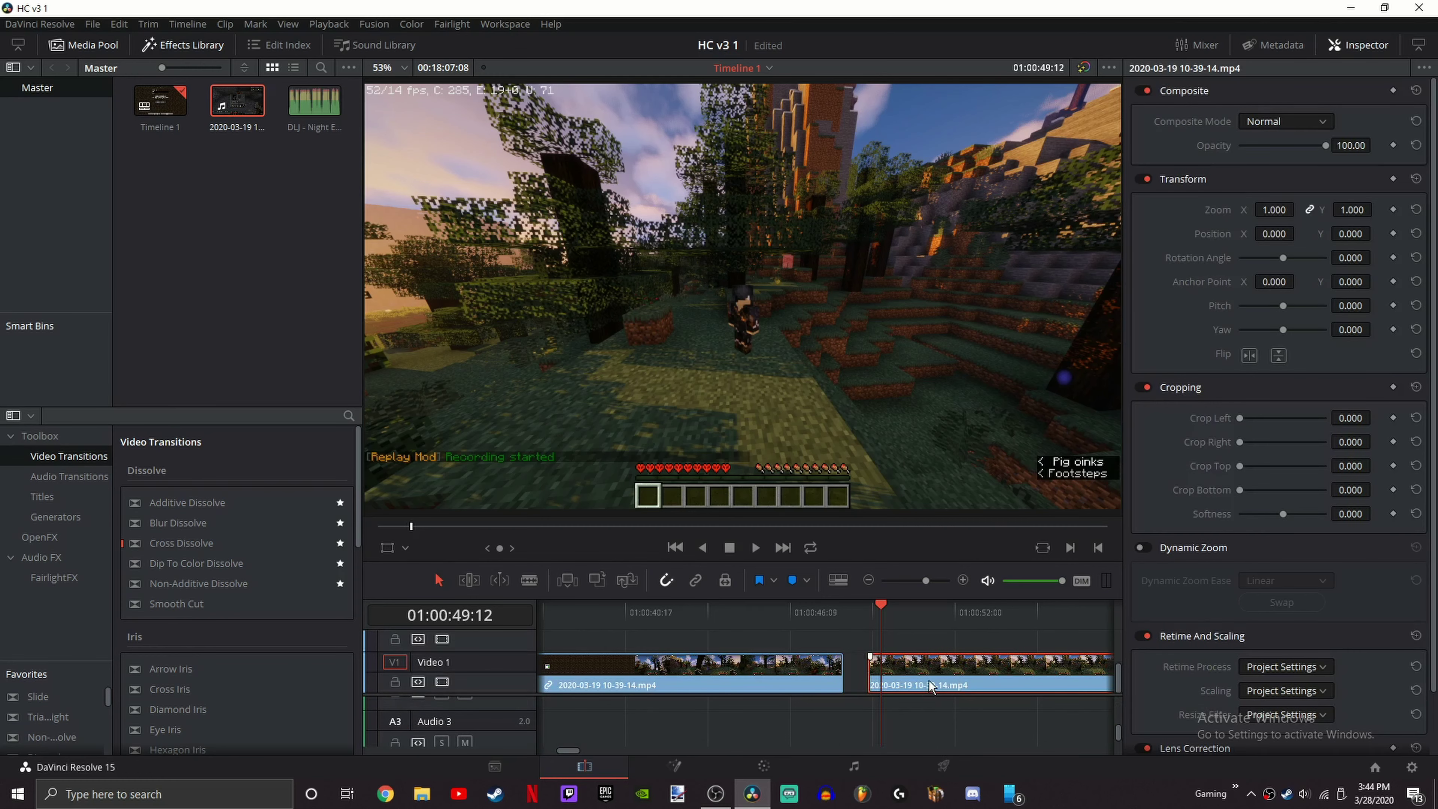
{"action": "left_click_drag", "start_coordinate": [929, 680], "coordinate": [906, 677]}
{"action": "left_click", "coordinate": [931, 704]}
{"action": "scroll", "coordinate": [945, 730], "scroll_direction": "up", "scroll_amount": 3}
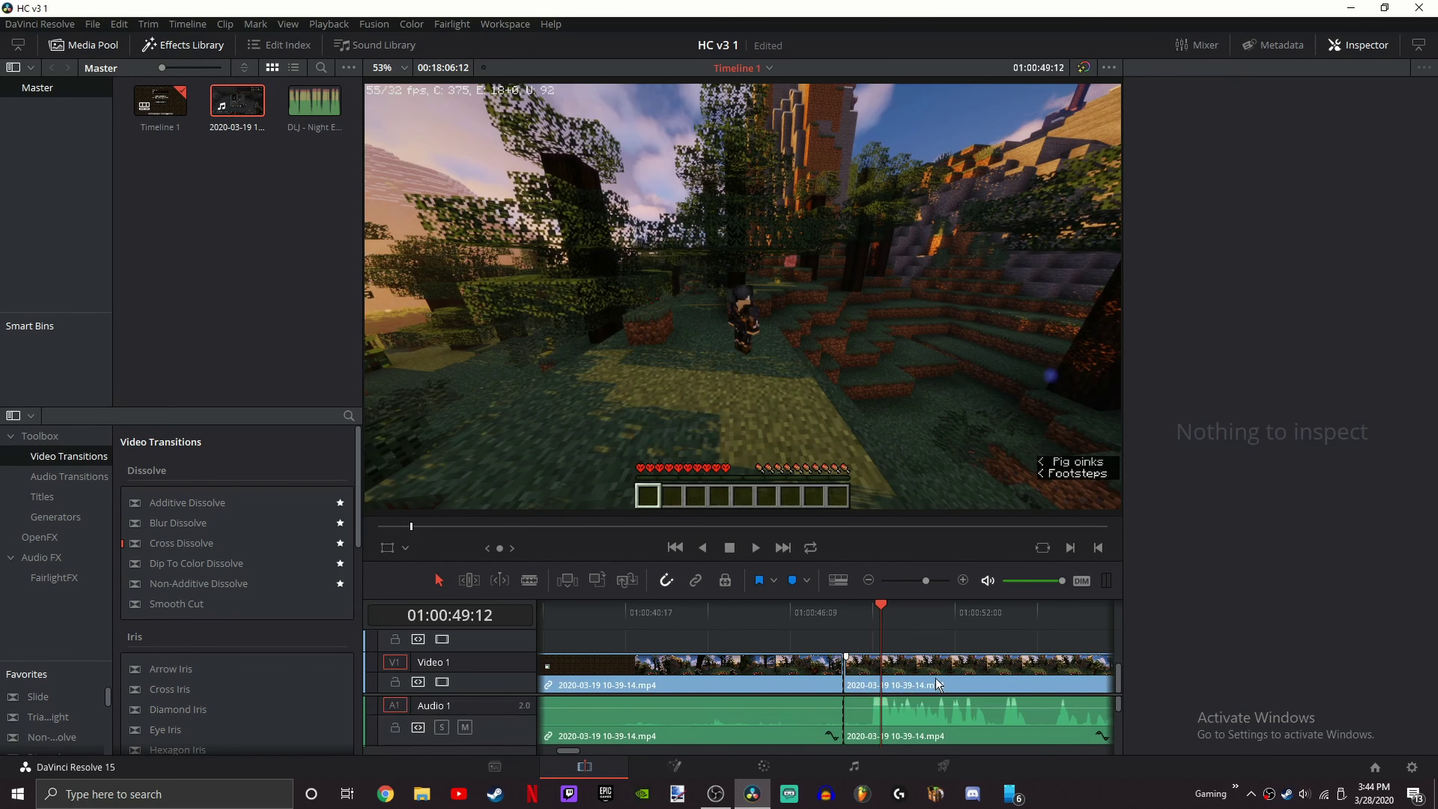
Step: Ripple delete the first video and audio clips before the cut so the remaining footage moves to the timeline start
{"action": "left_click_drag", "start_coordinate": [844, 621], "coordinate": [745, 623]}
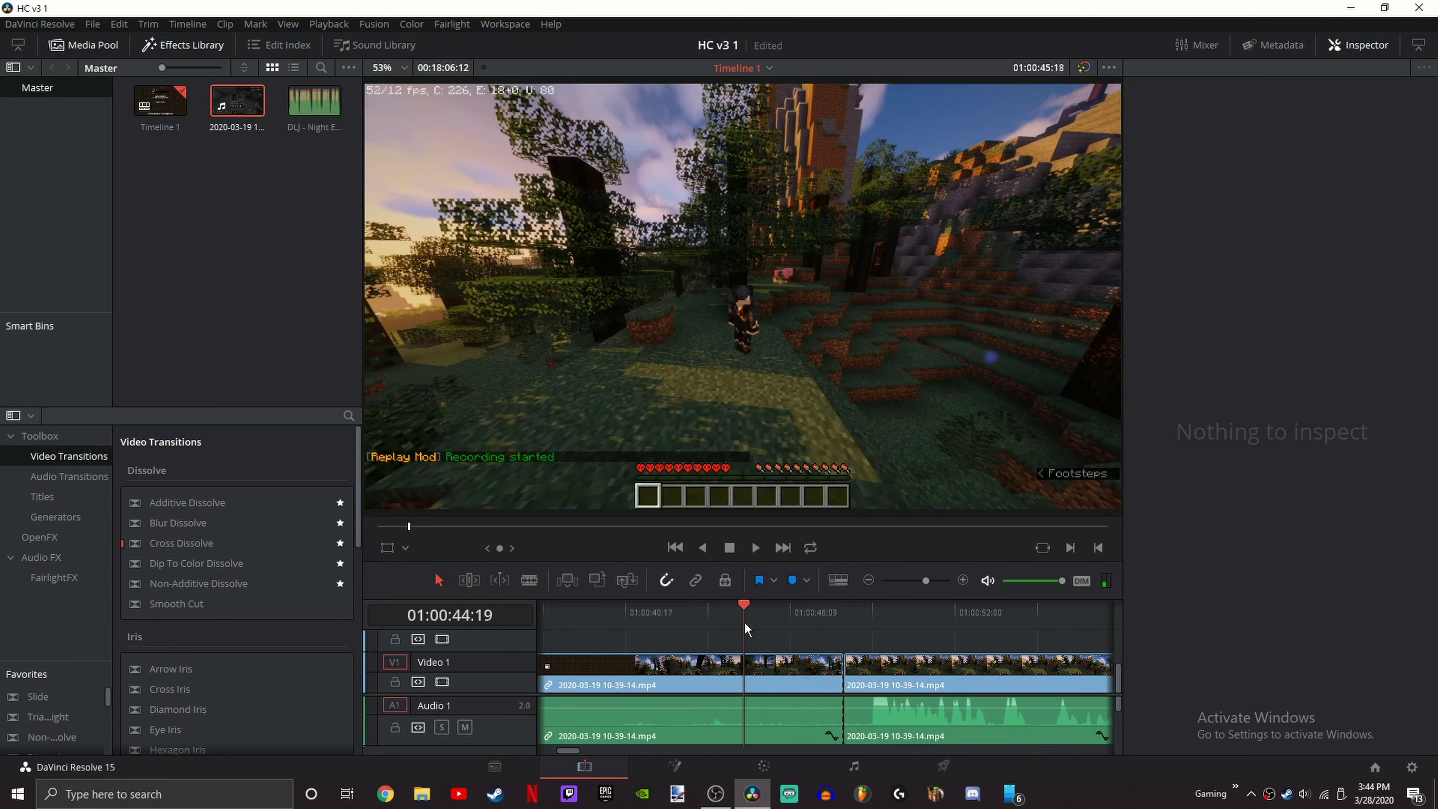
{"action": "scroll", "coordinate": [786, 636], "scroll_direction": "up", "scroll_amount": 2}
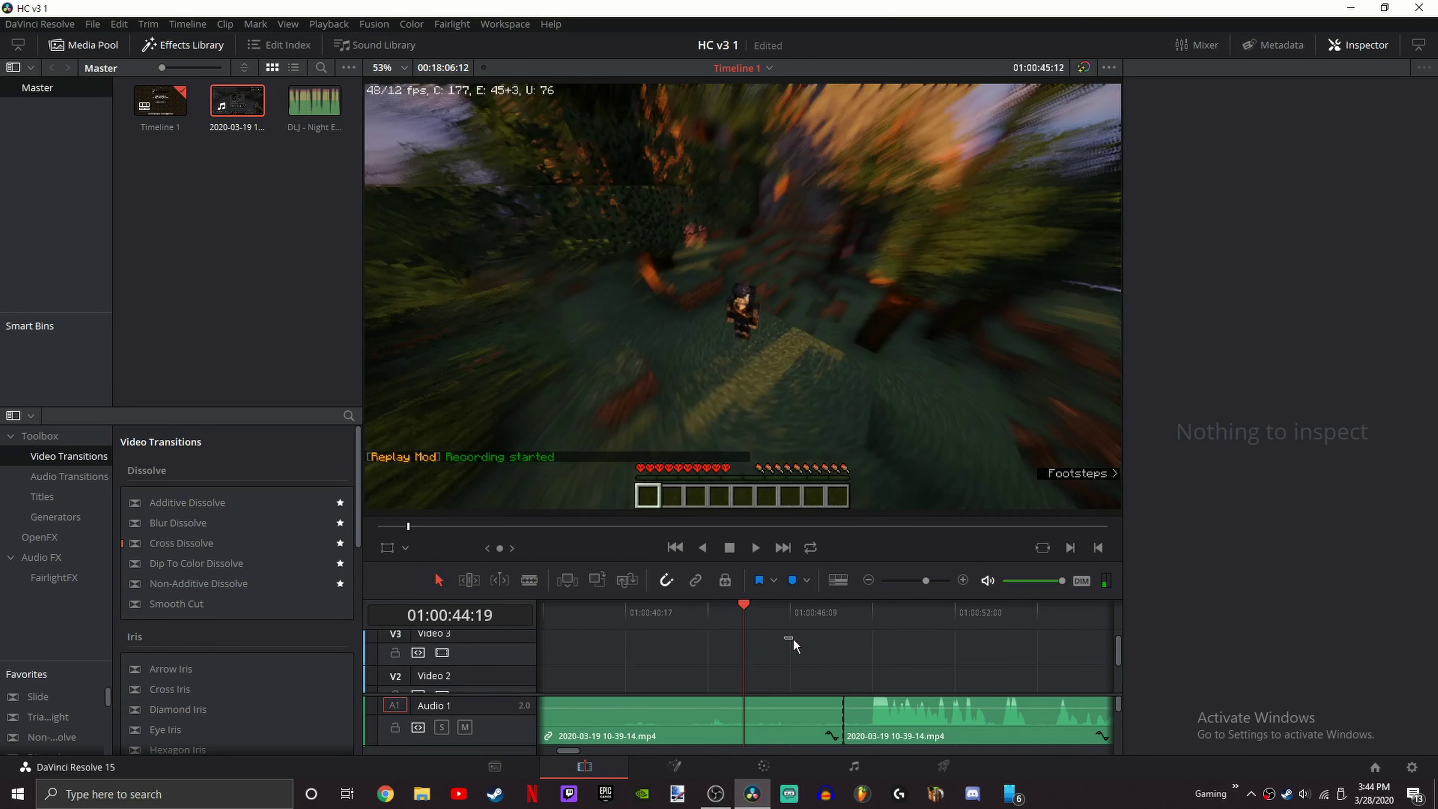
{"action": "scroll", "coordinate": [793, 649], "scroll_direction": "down", "scroll_amount": 2}
{"action": "left_click", "coordinate": [791, 682]}
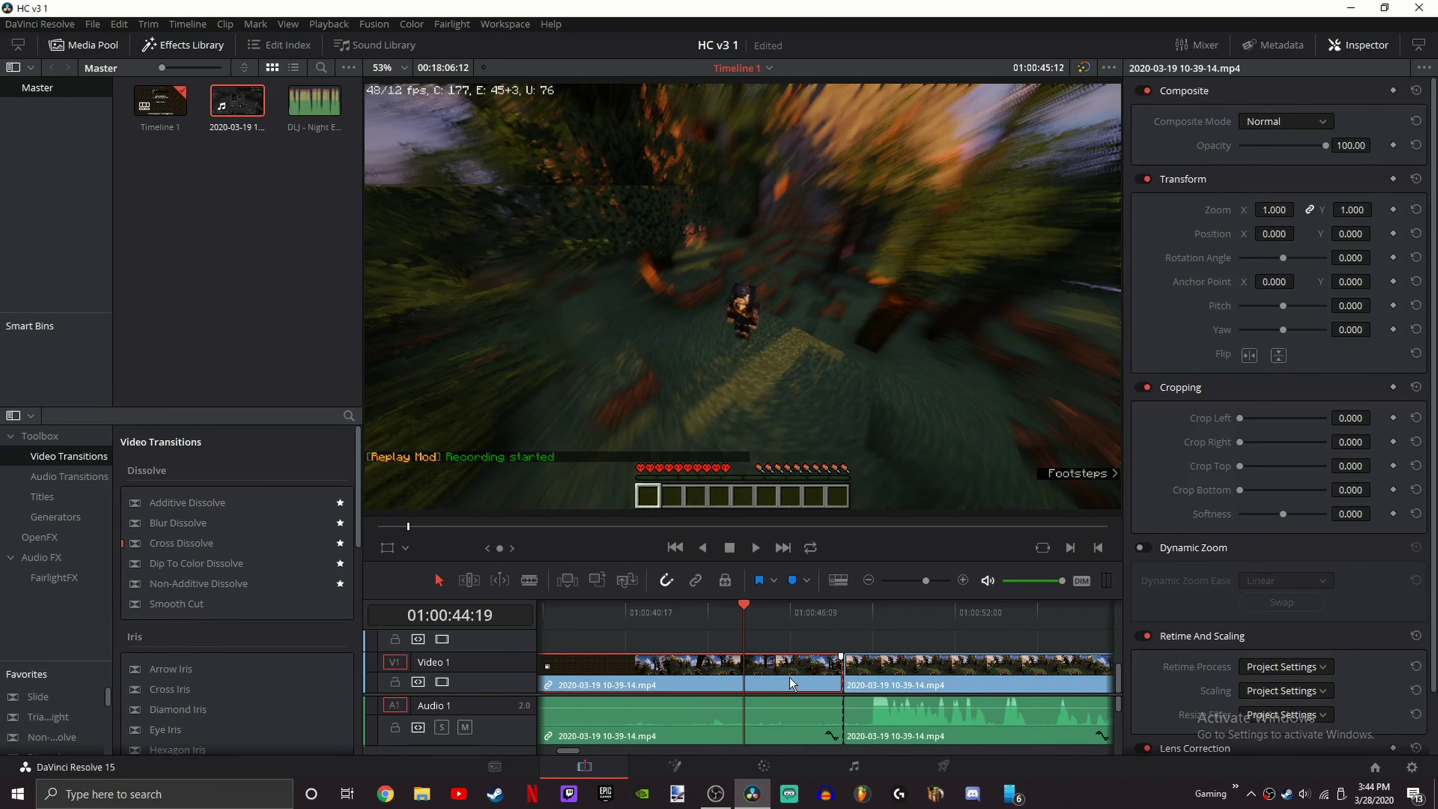
{"action": "left_click", "coordinate": [761, 728]}
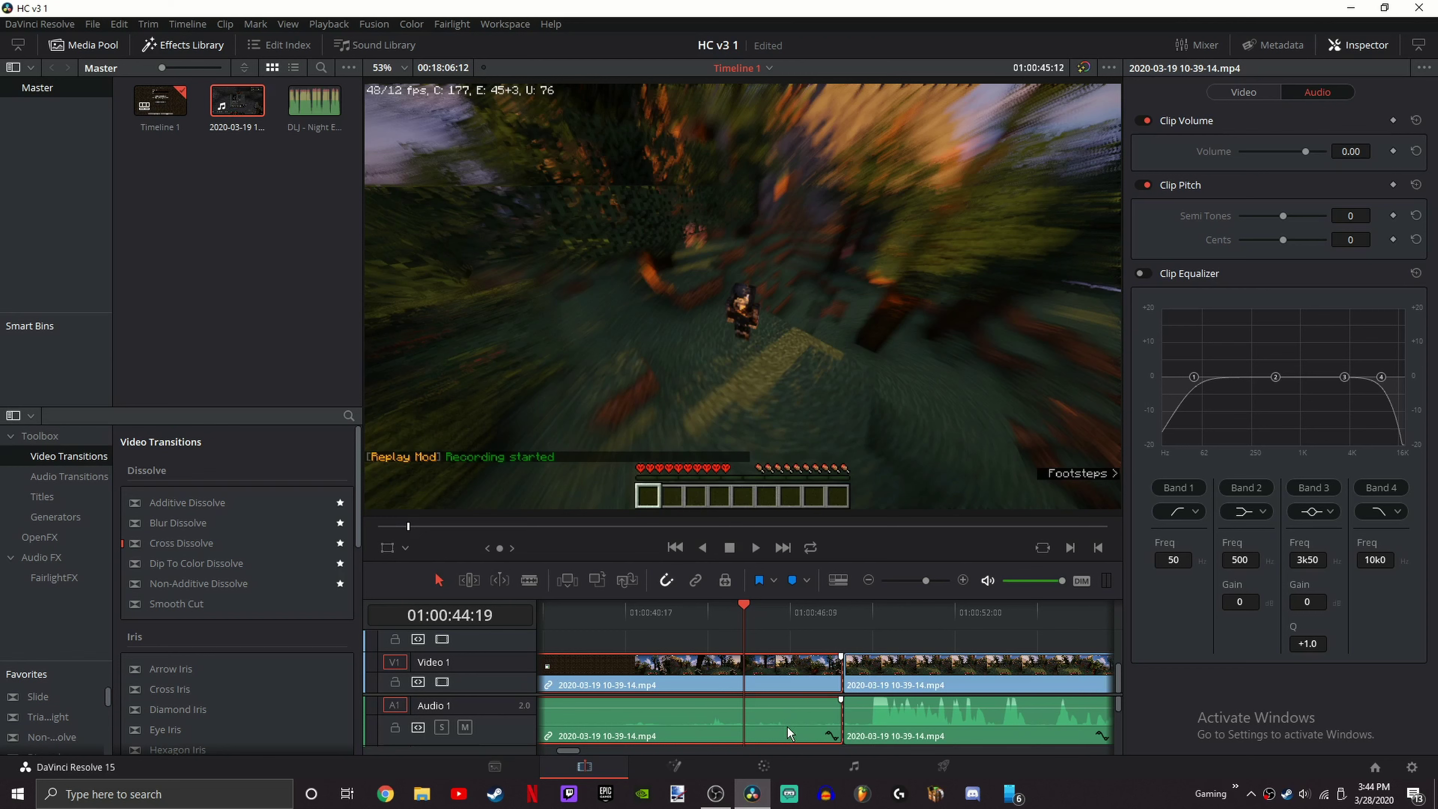
{"action": "key", "text": "Delete"}
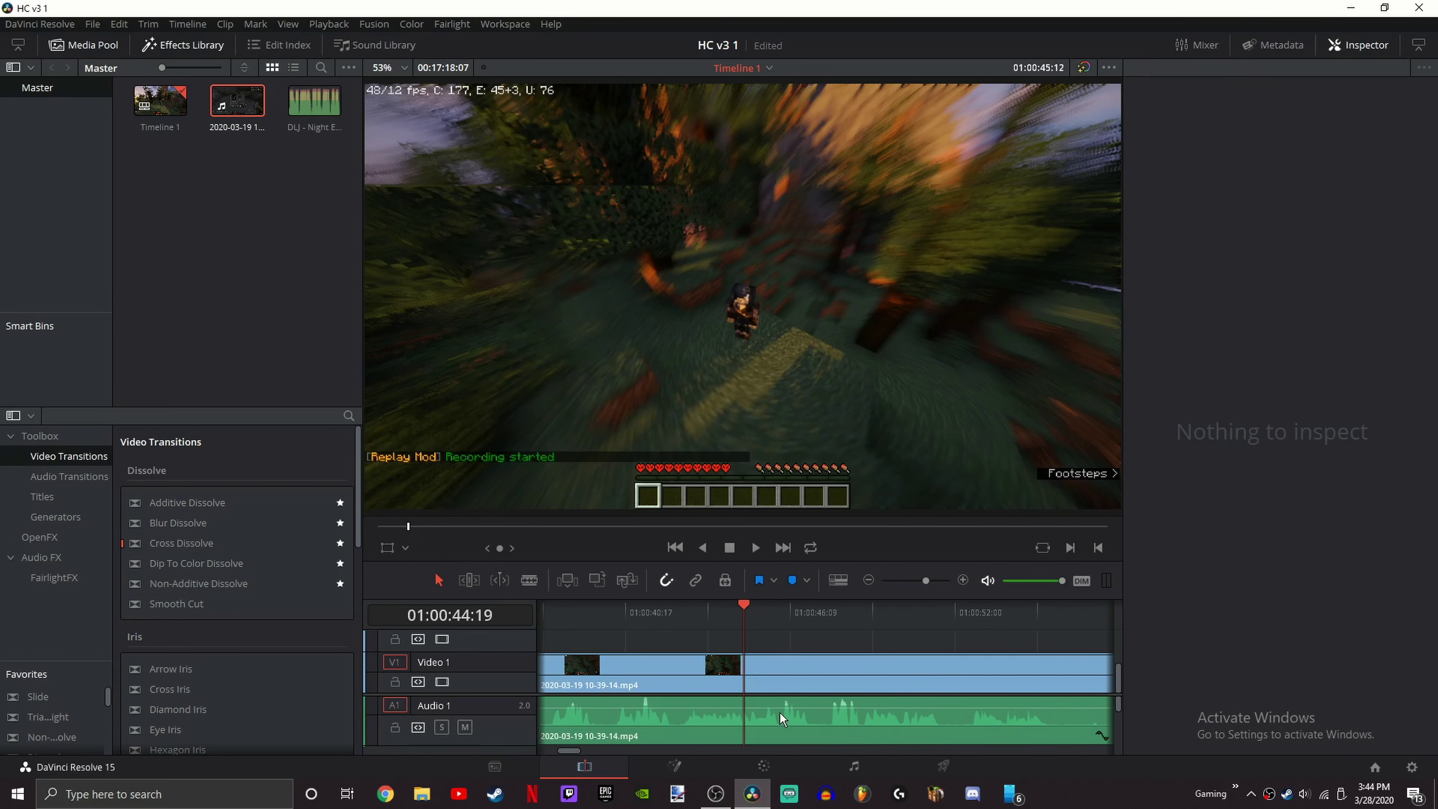
Step: Return the playhead to the start of the timeline at 01:00:00:00
{"action": "scroll", "coordinate": [779, 712], "scroll_direction": "left", "scroll_amount": 10}
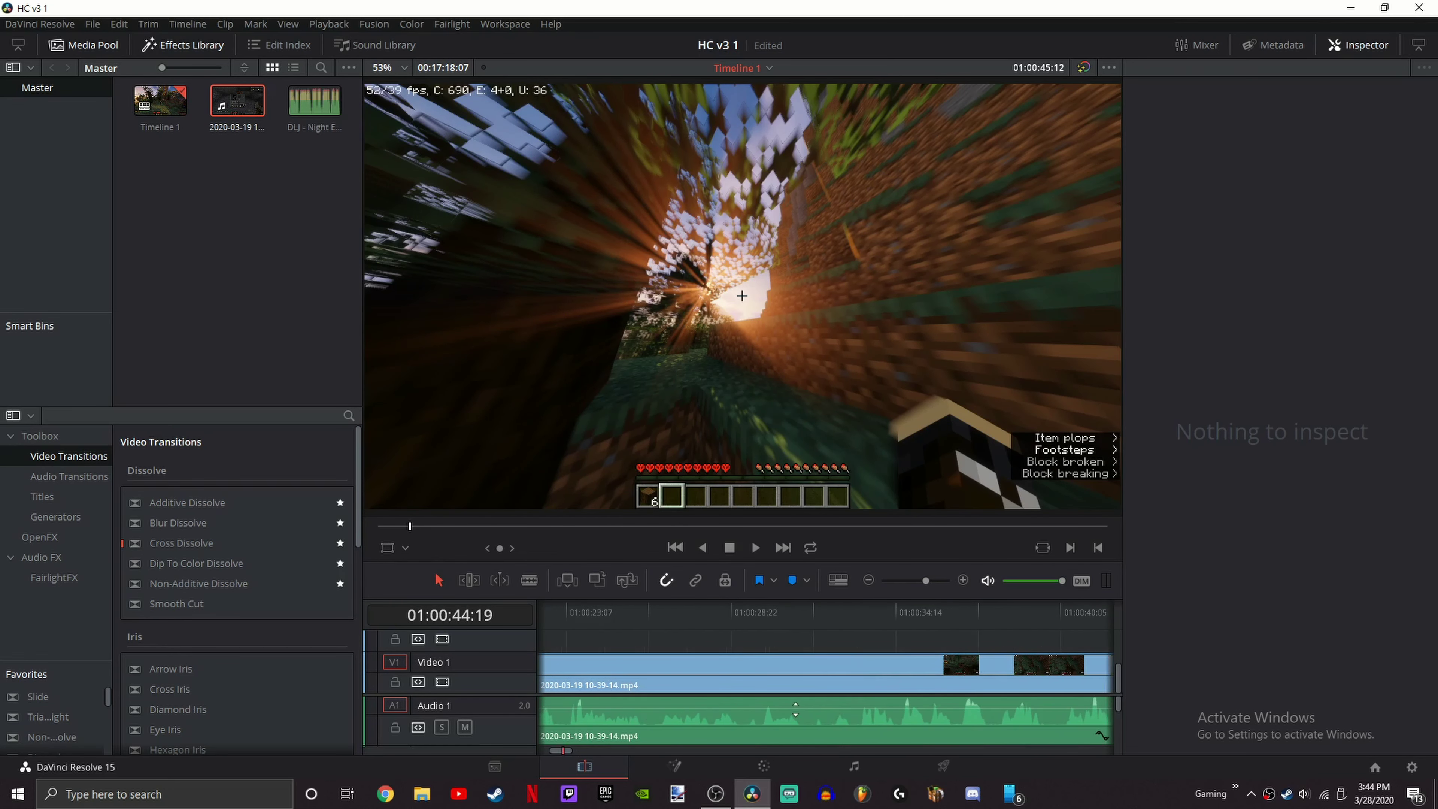
{"action": "scroll", "coordinate": [790, 686], "scroll_direction": "left", "scroll_amount": 10}
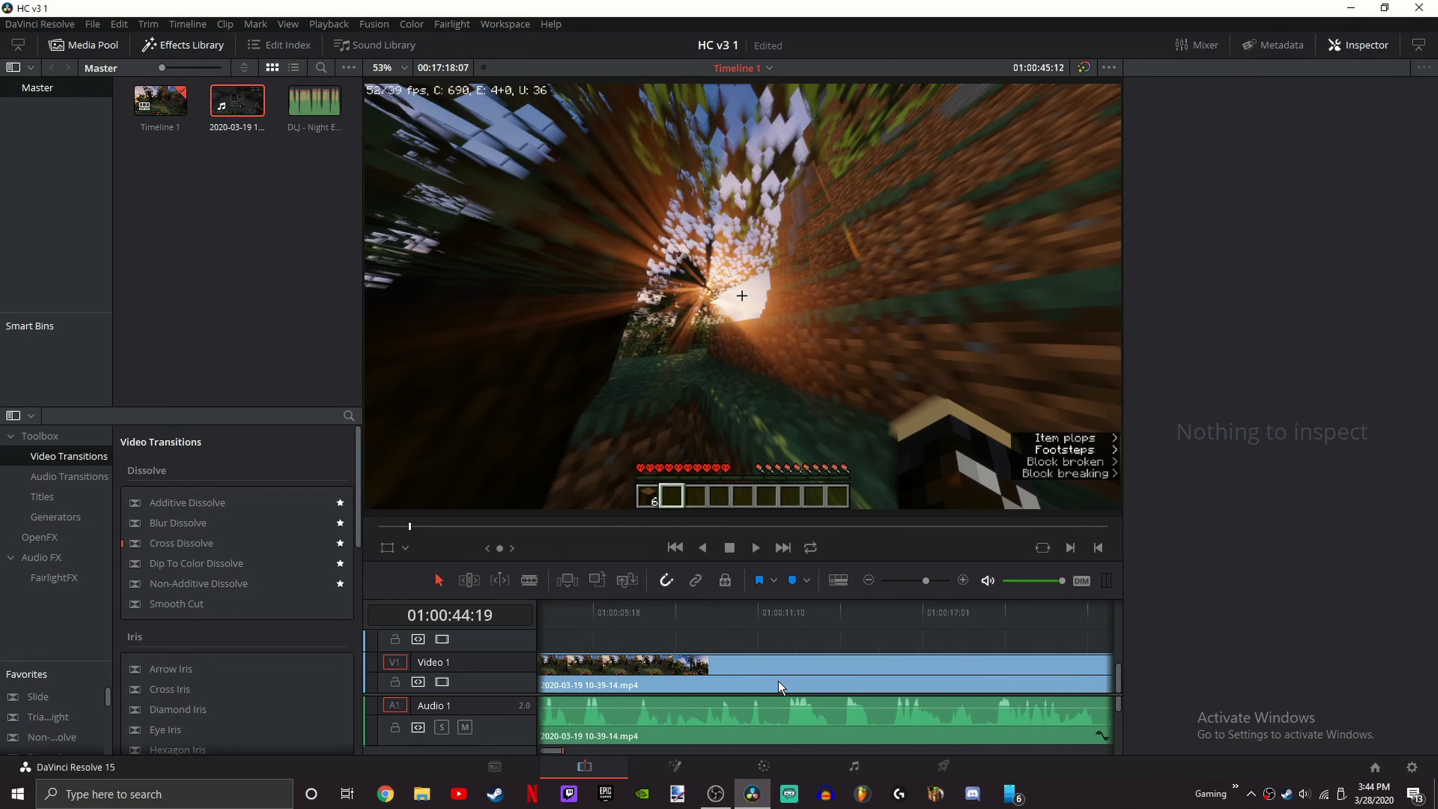
{"action": "scroll", "coordinate": [777, 681], "scroll_direction": "left", "scroll_amount": 5}
{"action": "scroll", "coordinate": [550, 747], "scroll_direction": "down", "scroll_amount": 3}
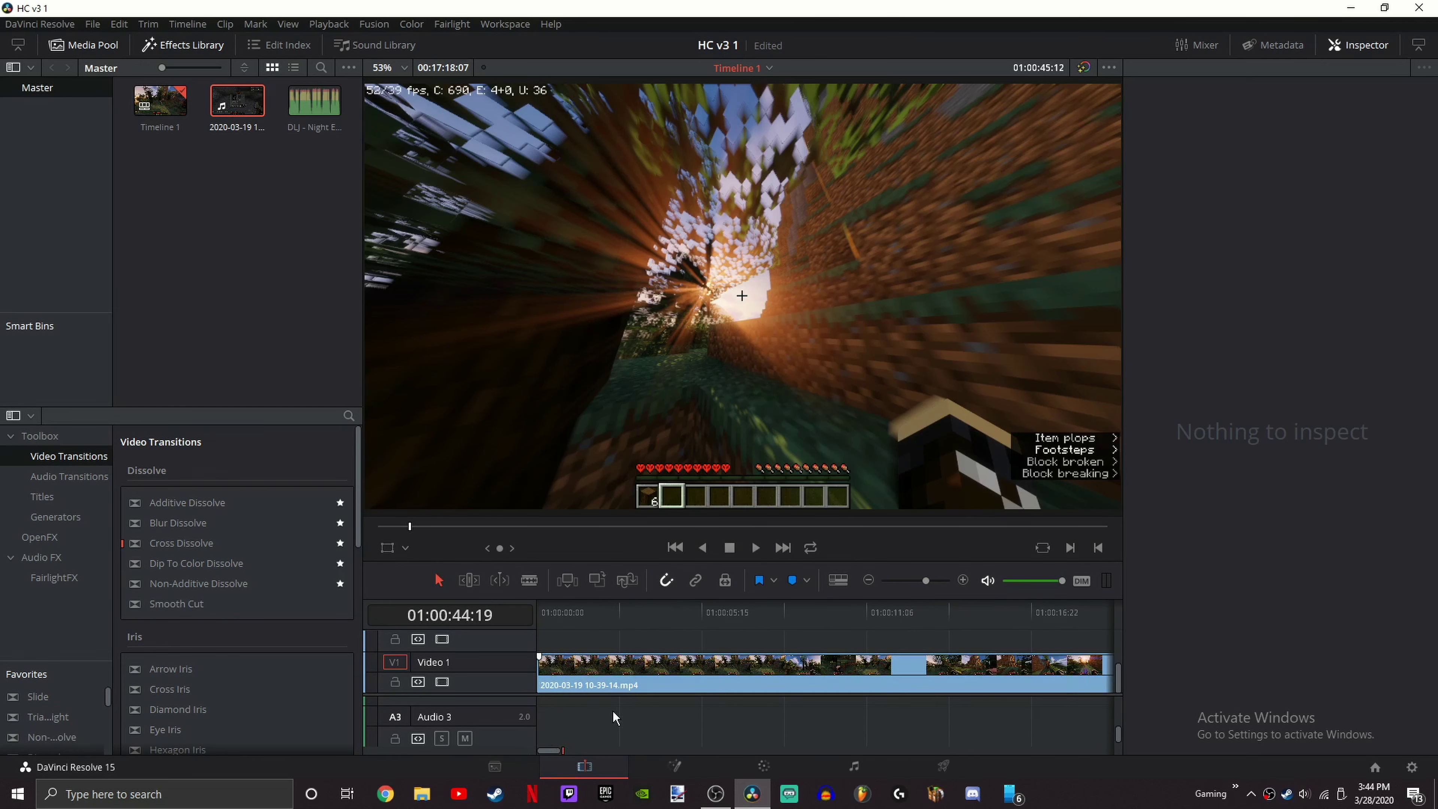
{"action": "scroll", "coordinate": [610, 713], "scroll_direction": "up", "scroll_amount": 3}
{"action": "left_click_drag", "start_coordinate": [602, 622], "coordinate": [507, 606]}
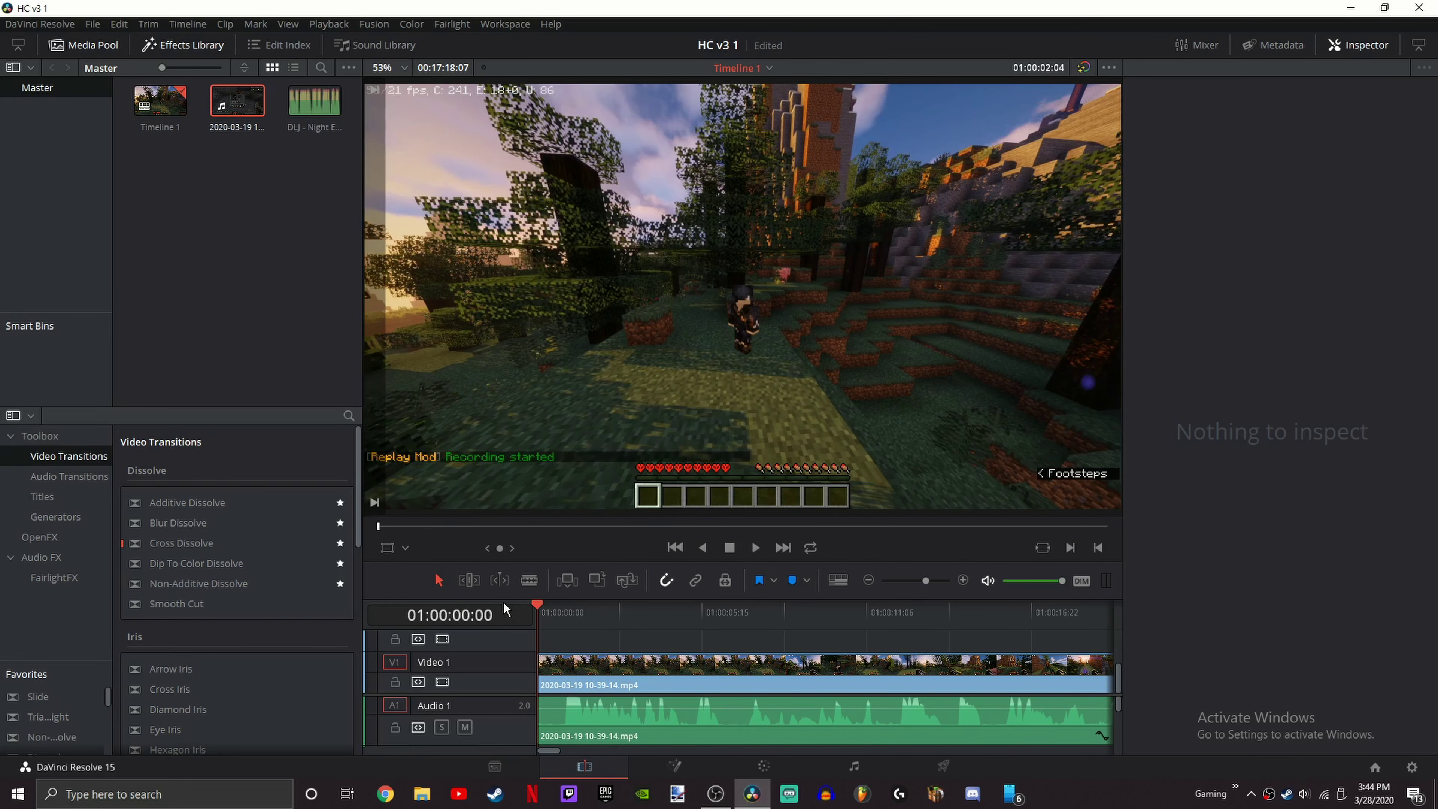
Step: Play the opening seconds of the remaining clip several times, returning the playhead to the timeline start after each pass
{"action": "key", "text": "space"}
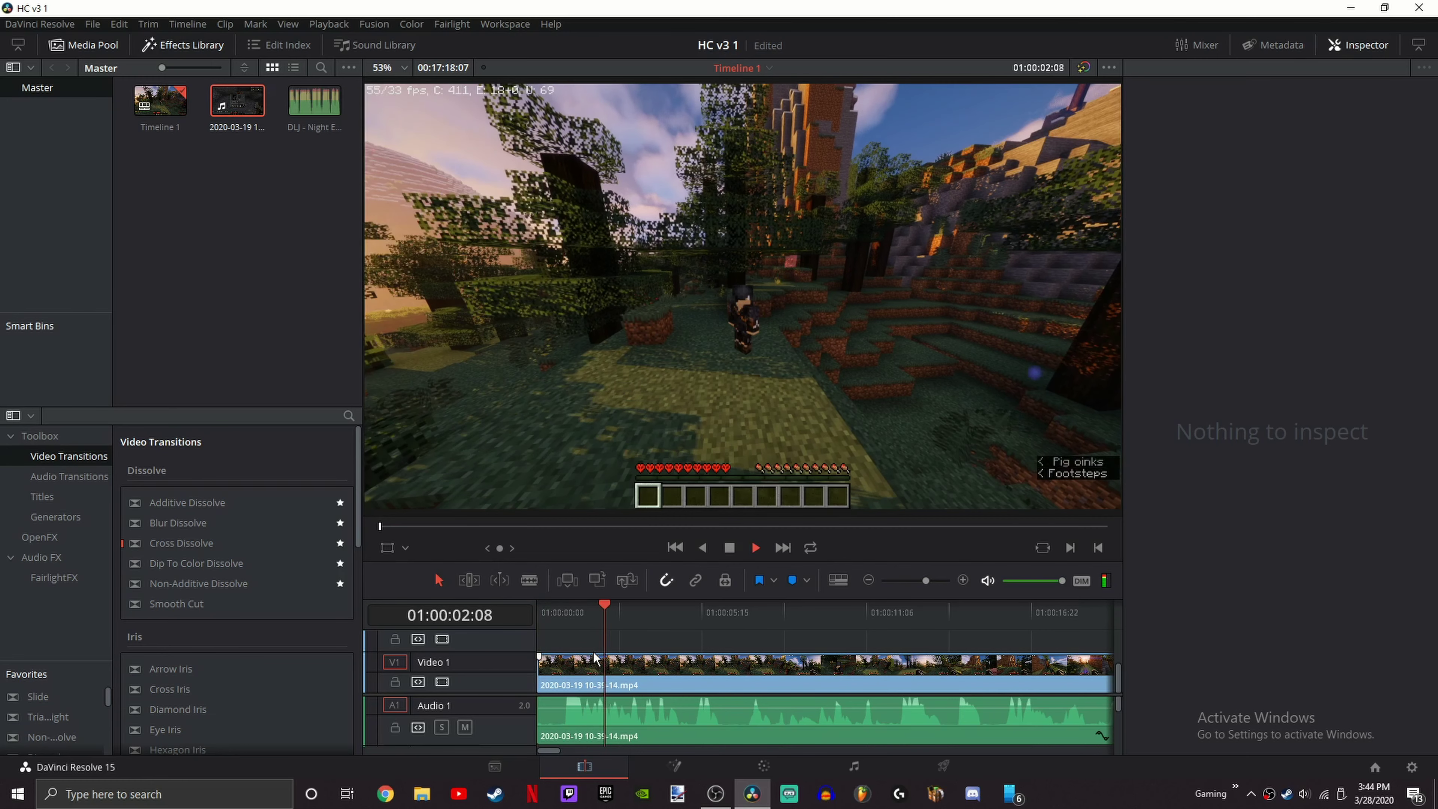
{"action": "left_click_drag", "start_coordinate": [566, 618], "coordinate": [515, 616]}
{"action": "key", "text": "space"}
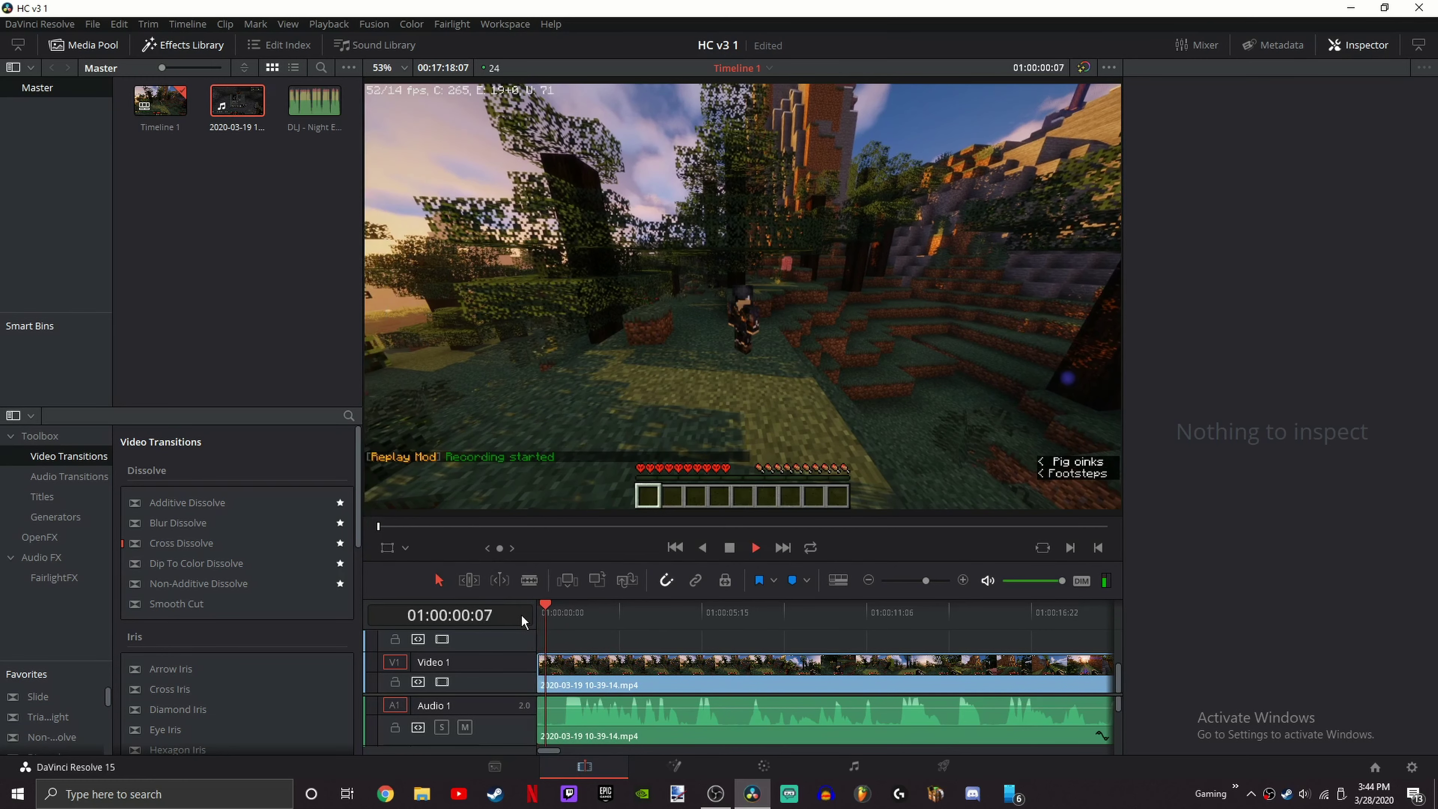
{"action": "key", "text": "space"}
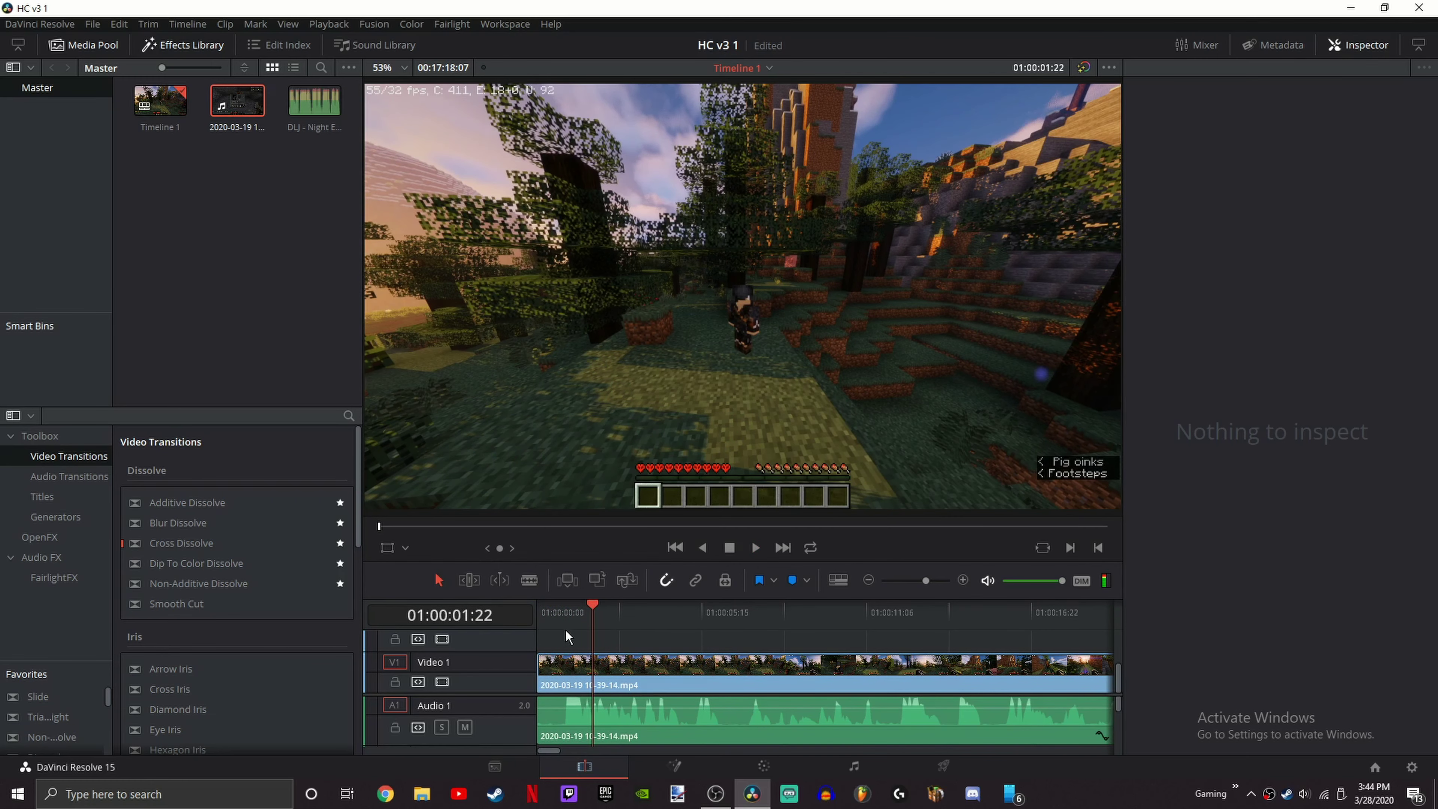
{"action": "left_click_drag", "start_coordinate": [562, 627], "coordinate": [543, 625]}
{"action": "key", "text": "space"}
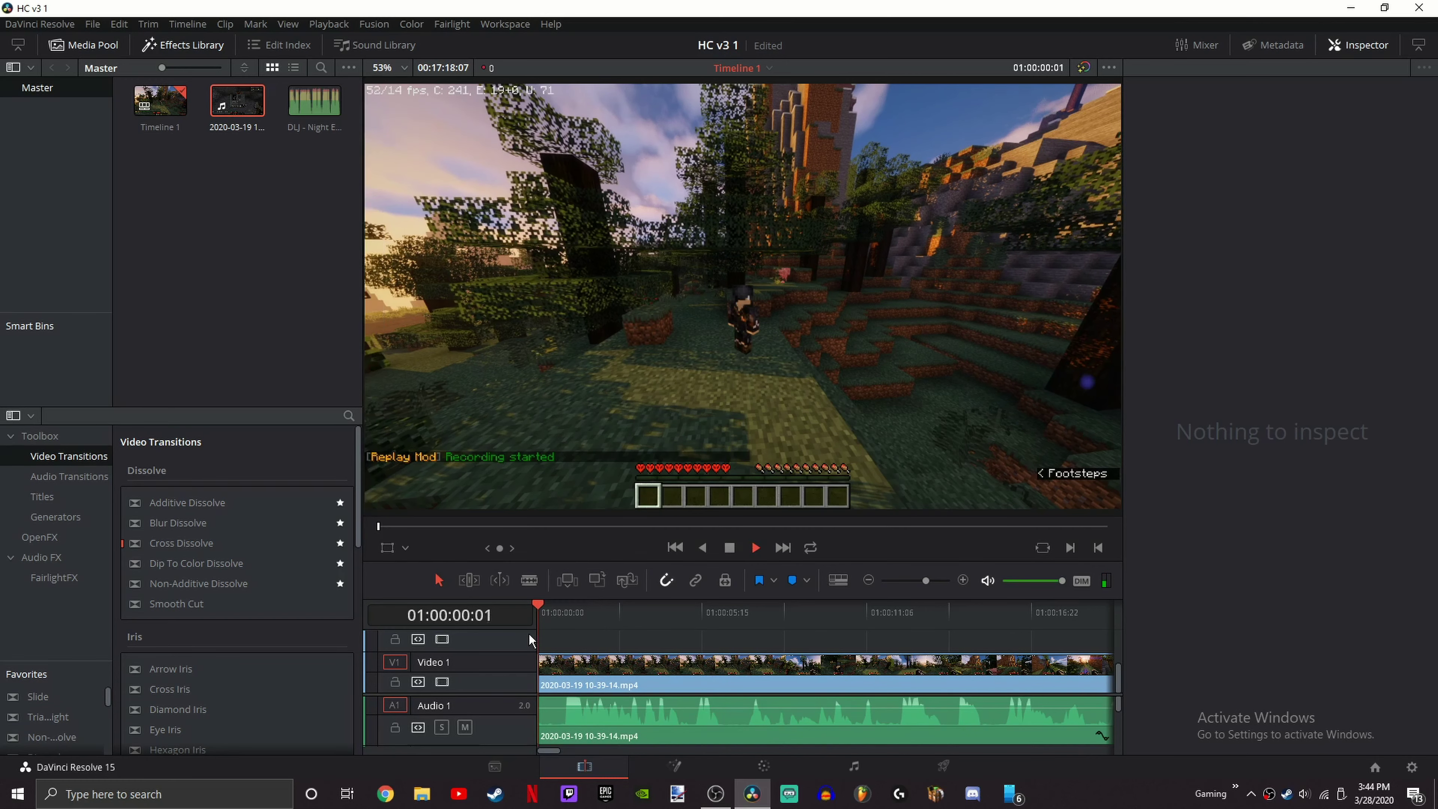
{"action": "key", "text": "space"}
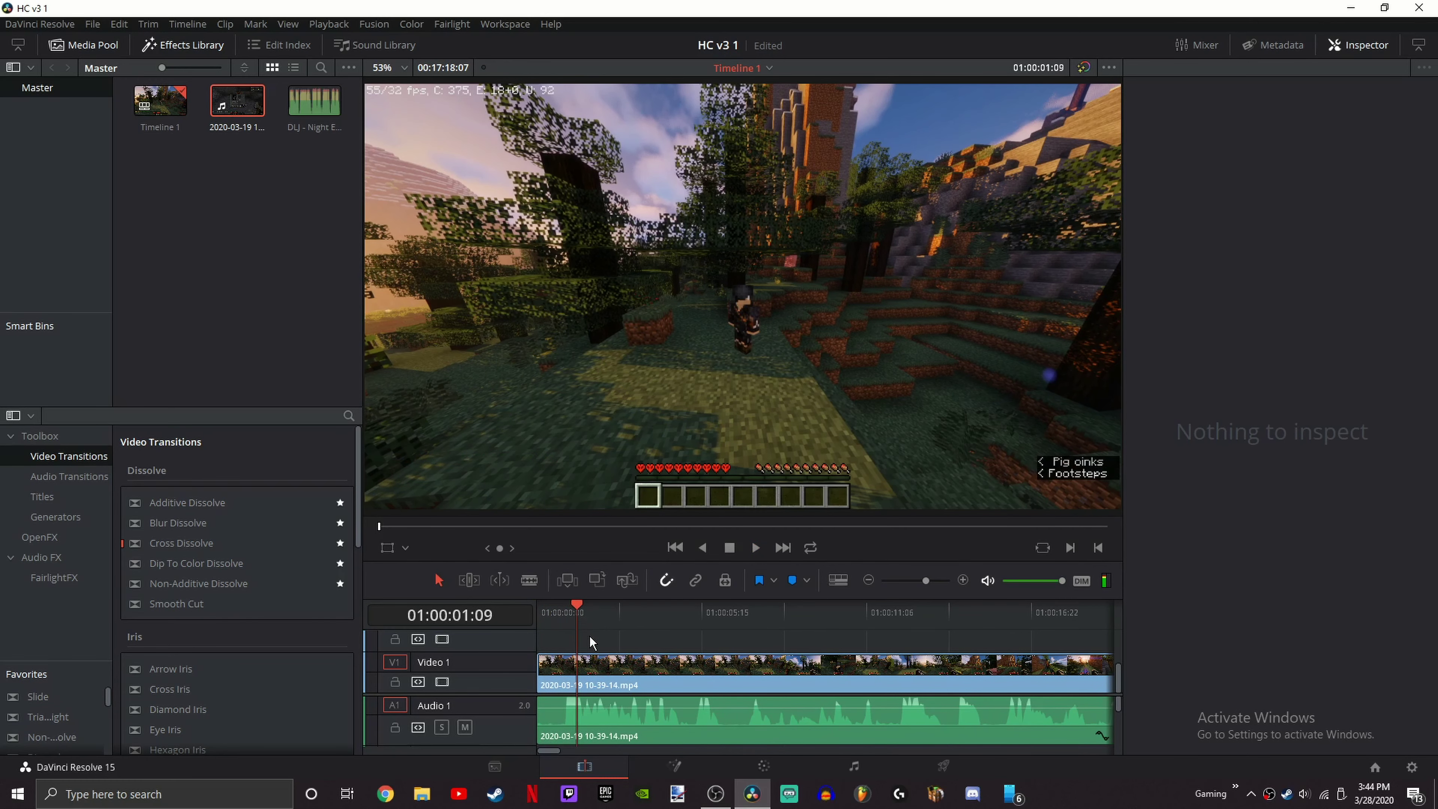
{"action": "left_click_drag", "start_coordinate": [572, 611], "coordinate": [541, 606]}
{"action": "left_click", "coordinate": [584, 717]}
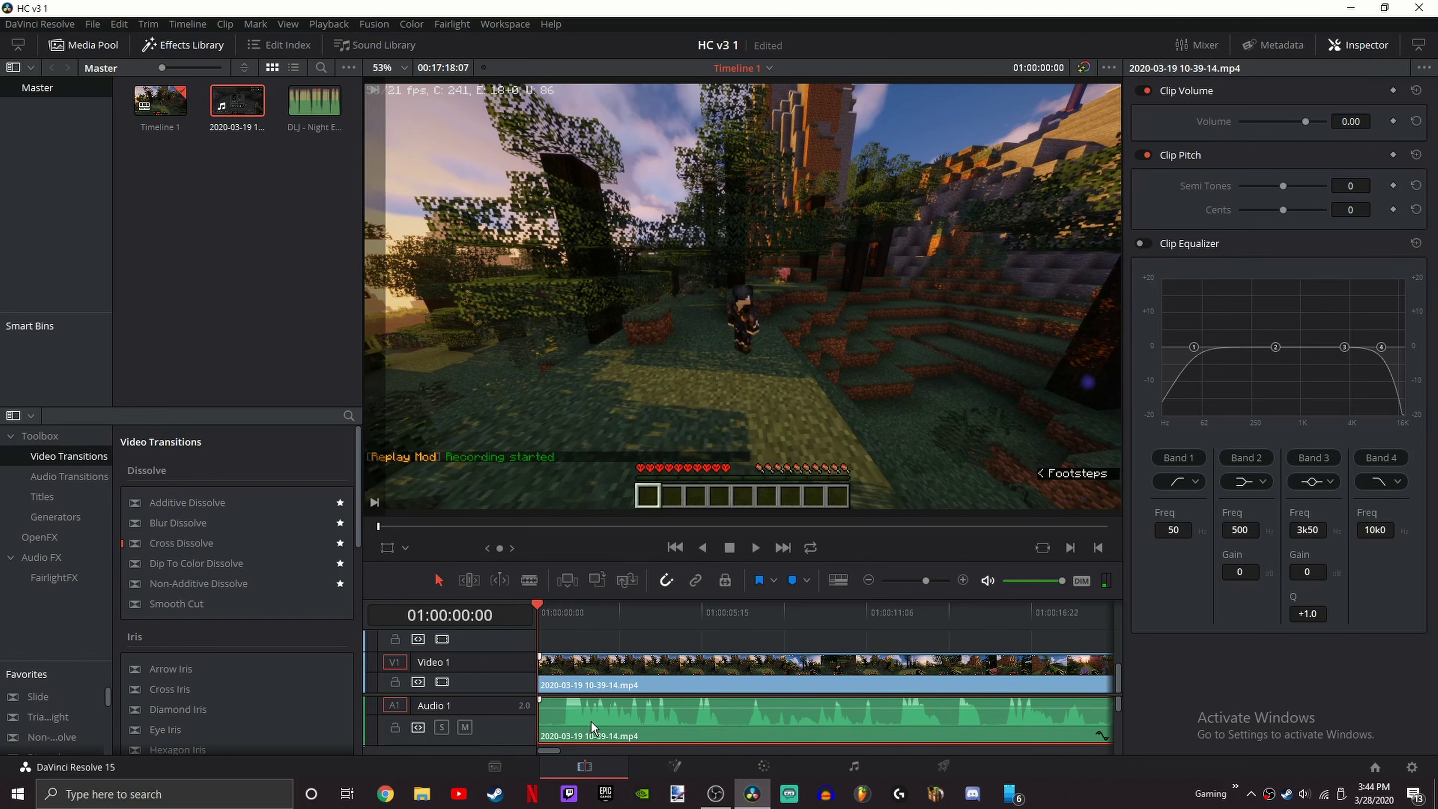
{"action": "right_click", "coordinate": [592, 721]}
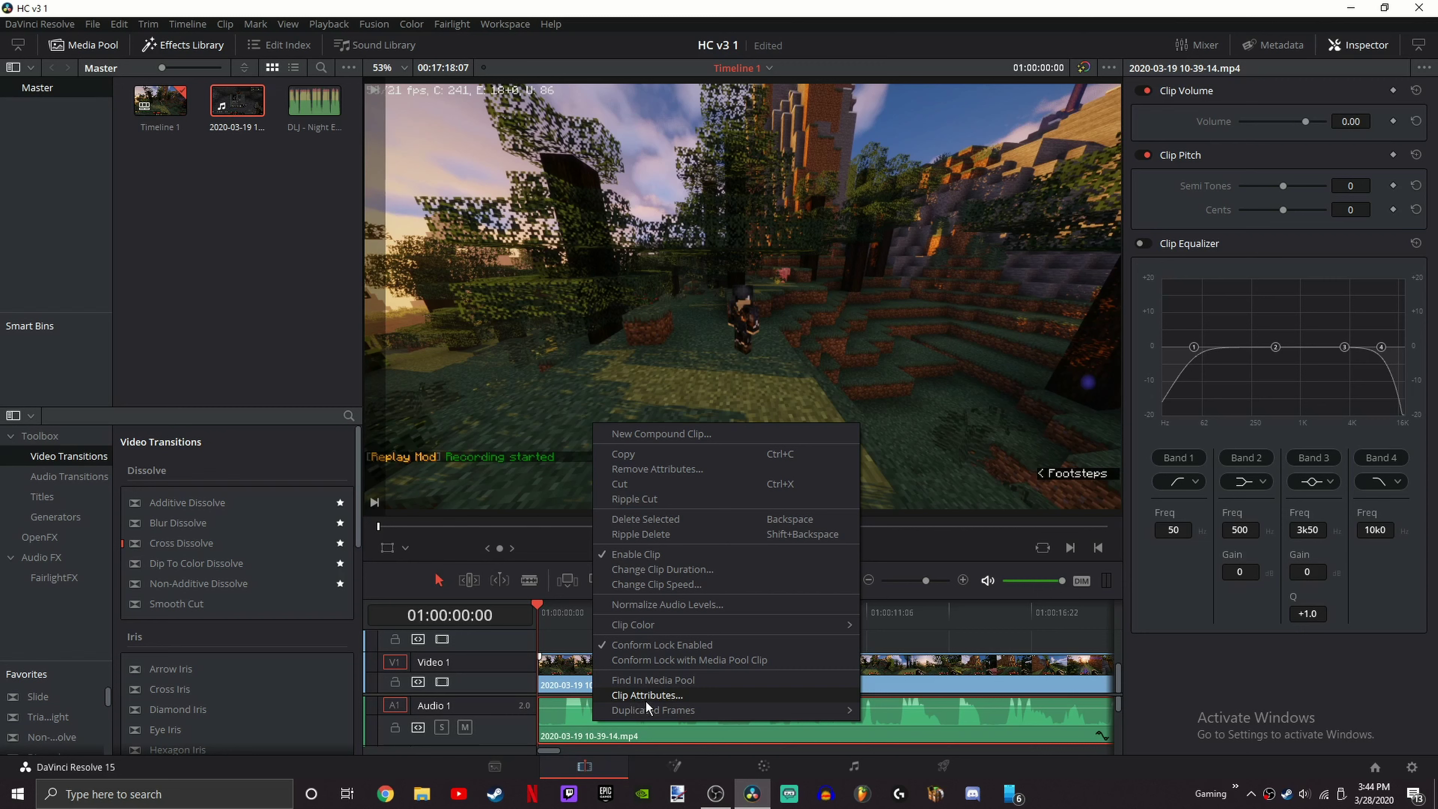
{"action": "mouse_move", "coordinate": [601, 715]}
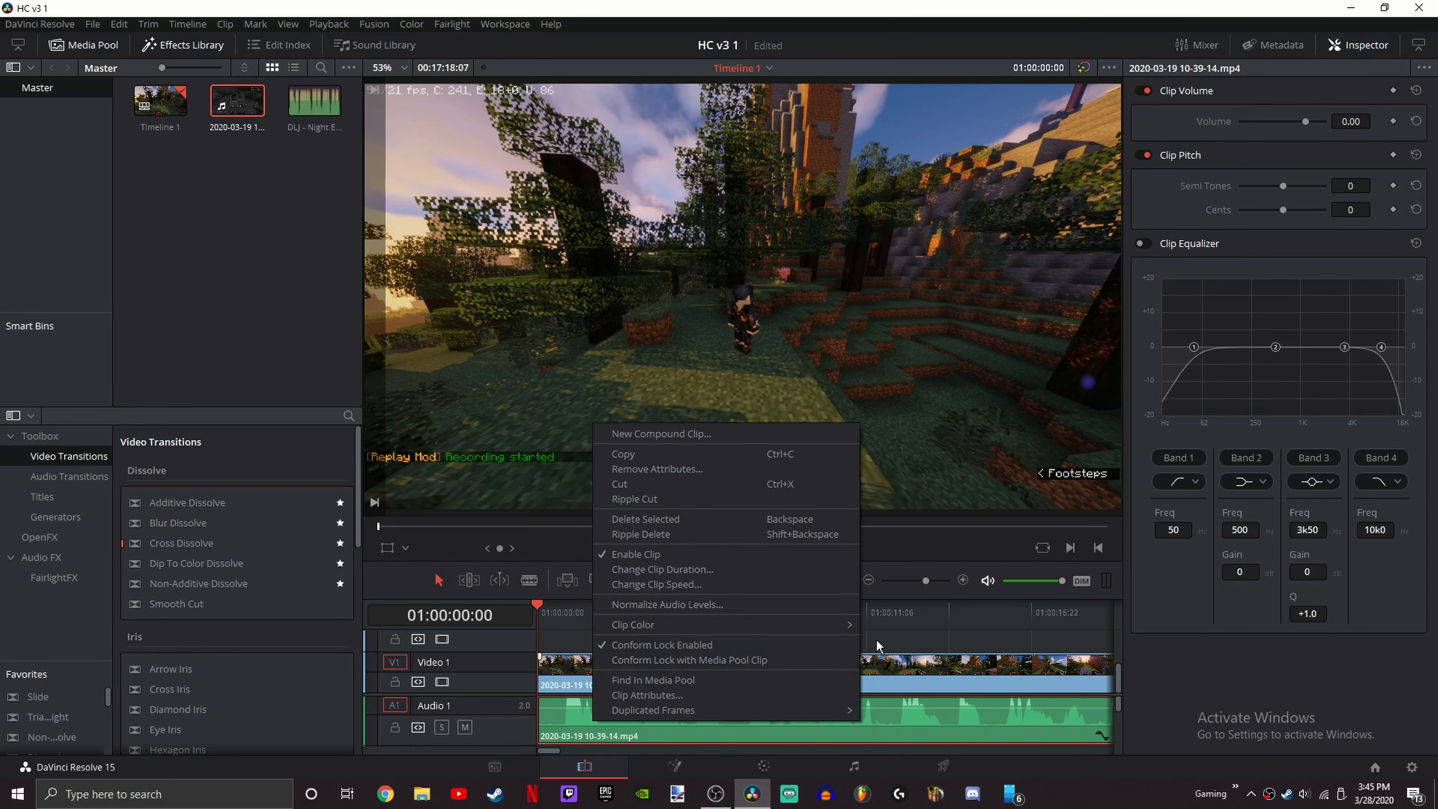
{"action": "left_click", "coordinate": [900, 623]}
{"action": "key", "text": "Home"}
{"action": "left_click", "coordinate": [604, 639]}
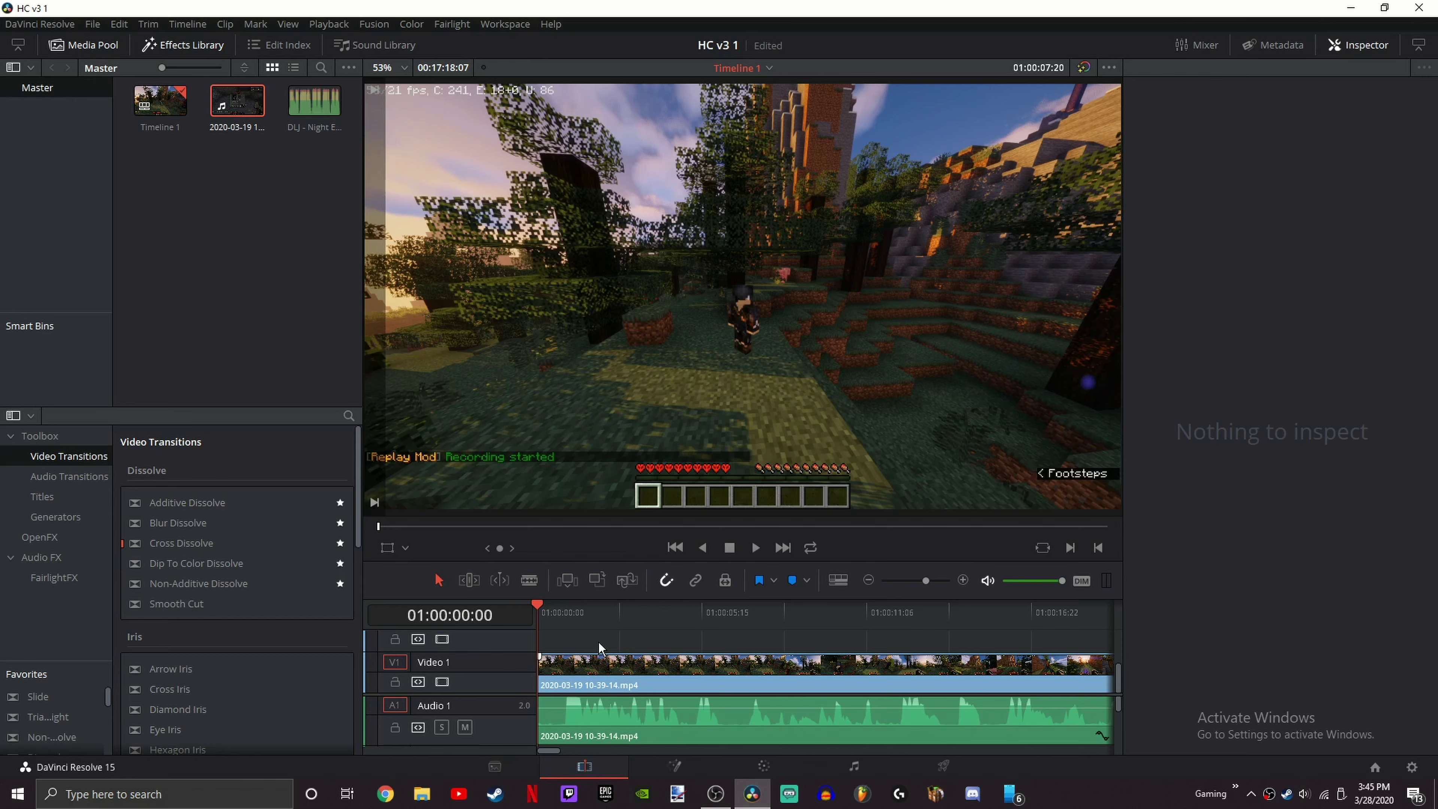
Step: In the audio clip's attributes, set the format to Stereo and the right channel's source to Embedded Channel 1
{"action": "left_click", "coordinate": [683, 728]}
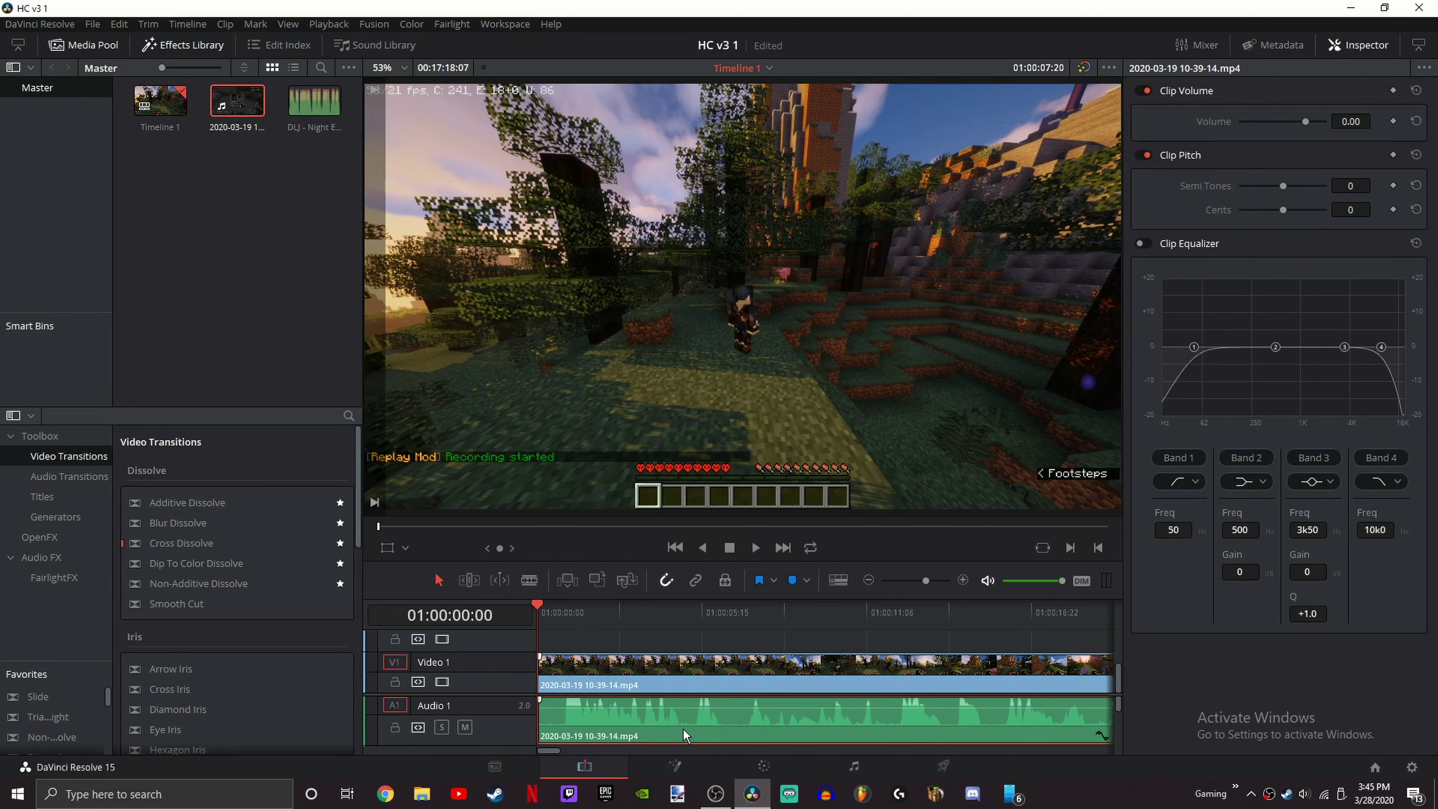
{"action": "right_click", "coordinate": [683, 728]}
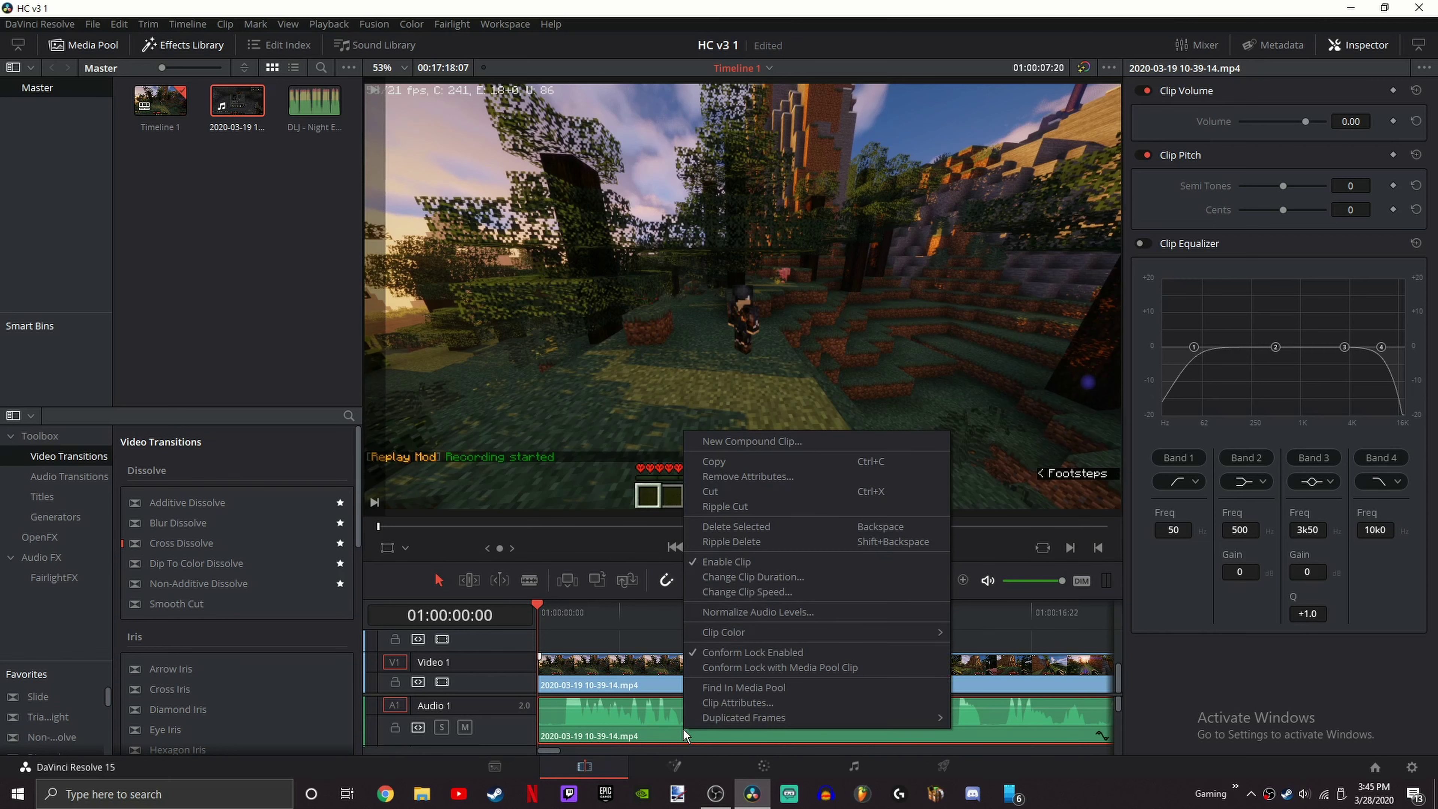
{"action": "left_click", "coordinate": [763, 703]}
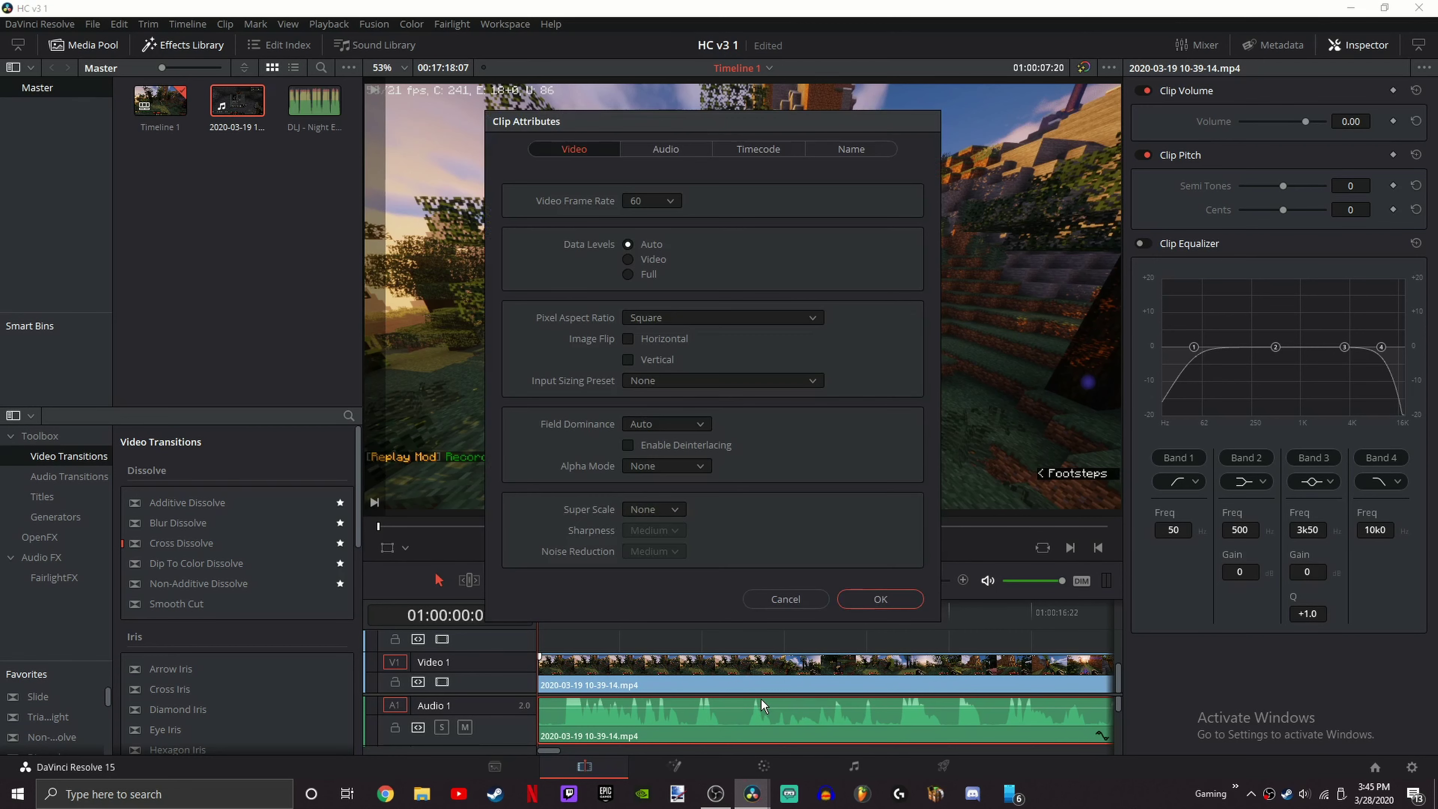
{"action": "left_click", "coordinate": [671, 152]}
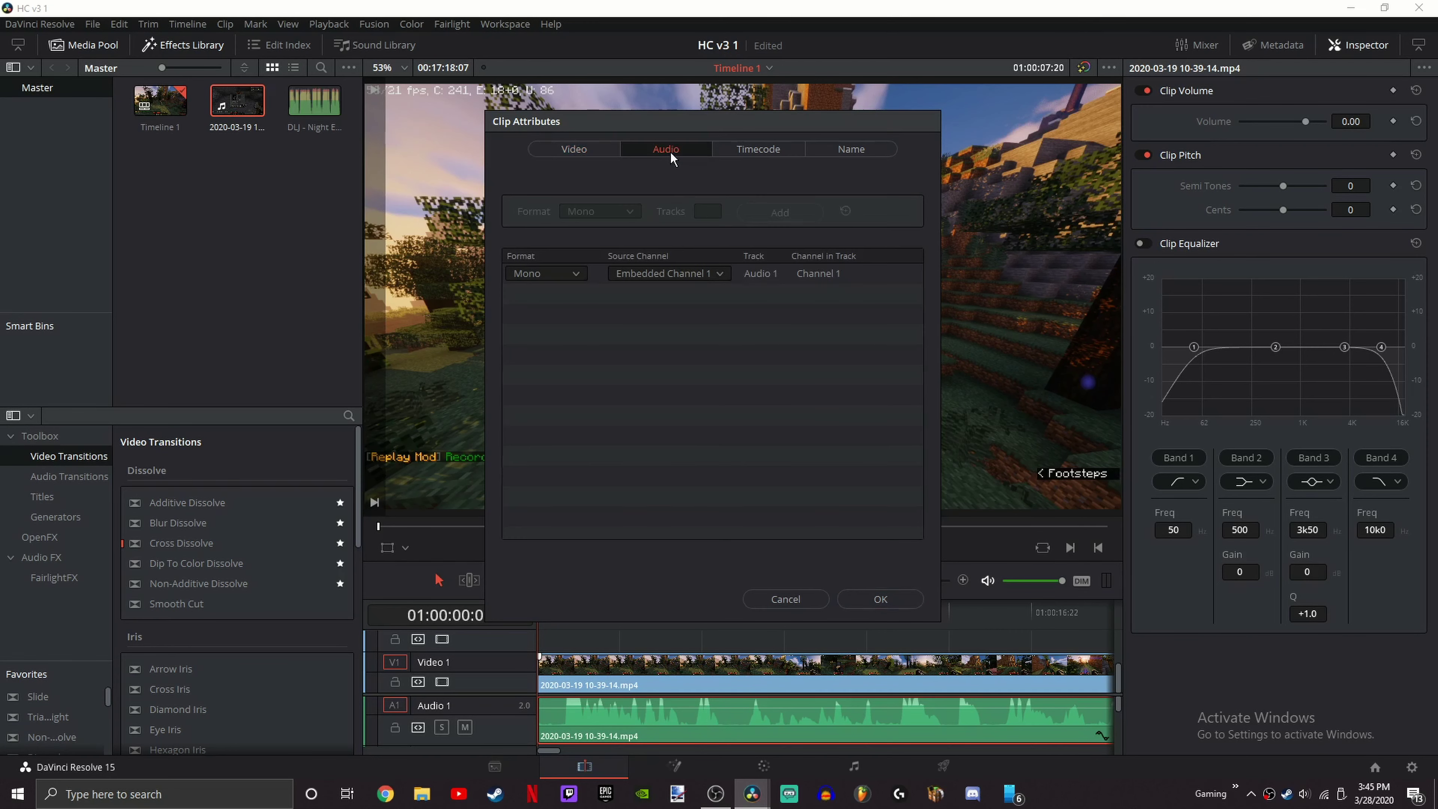
{"action": "left_click", "coordinate": [548, 275]}
{"action": "left_click", "coordinate": [552, 311]}
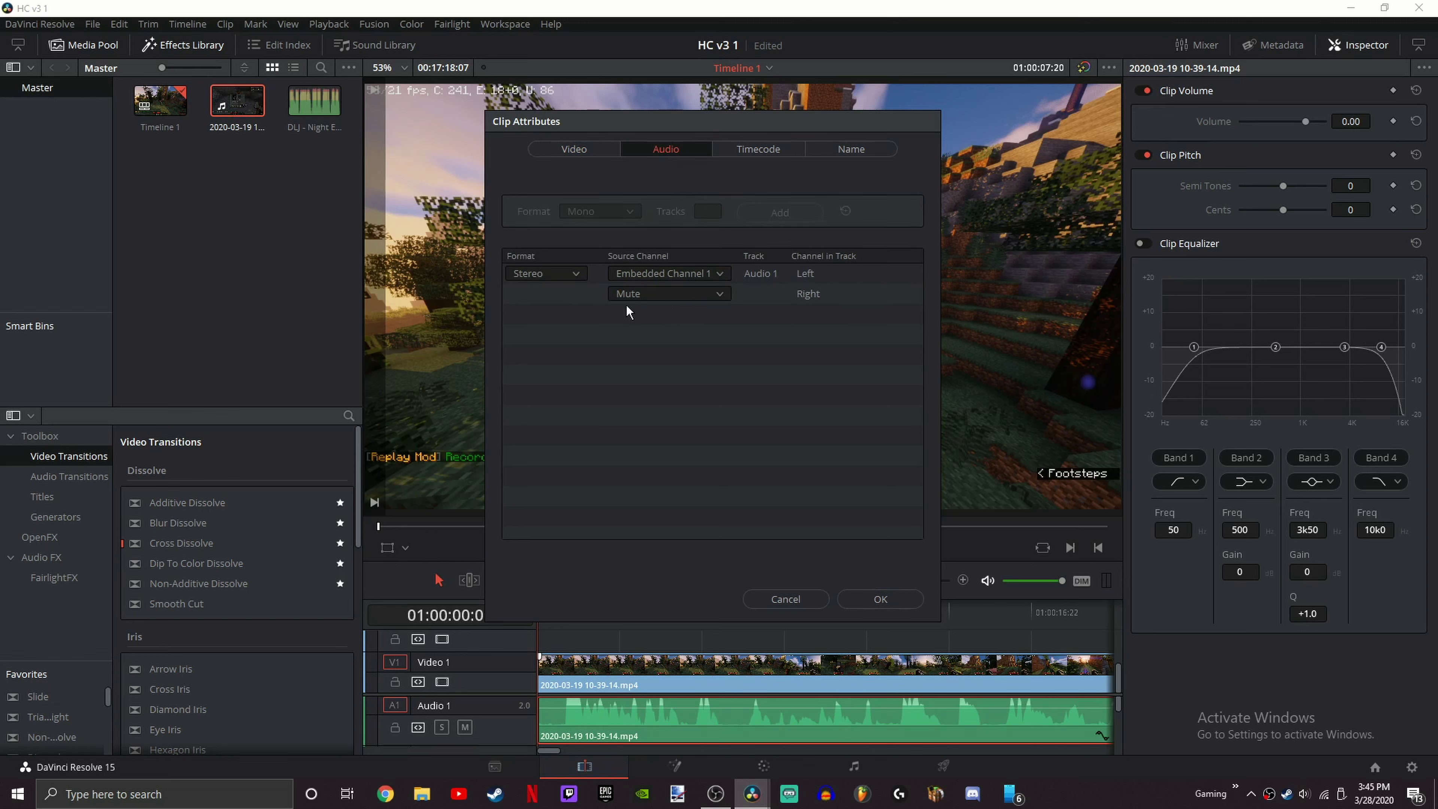
{"action": "left_click", "coordinate": [653, 297]}
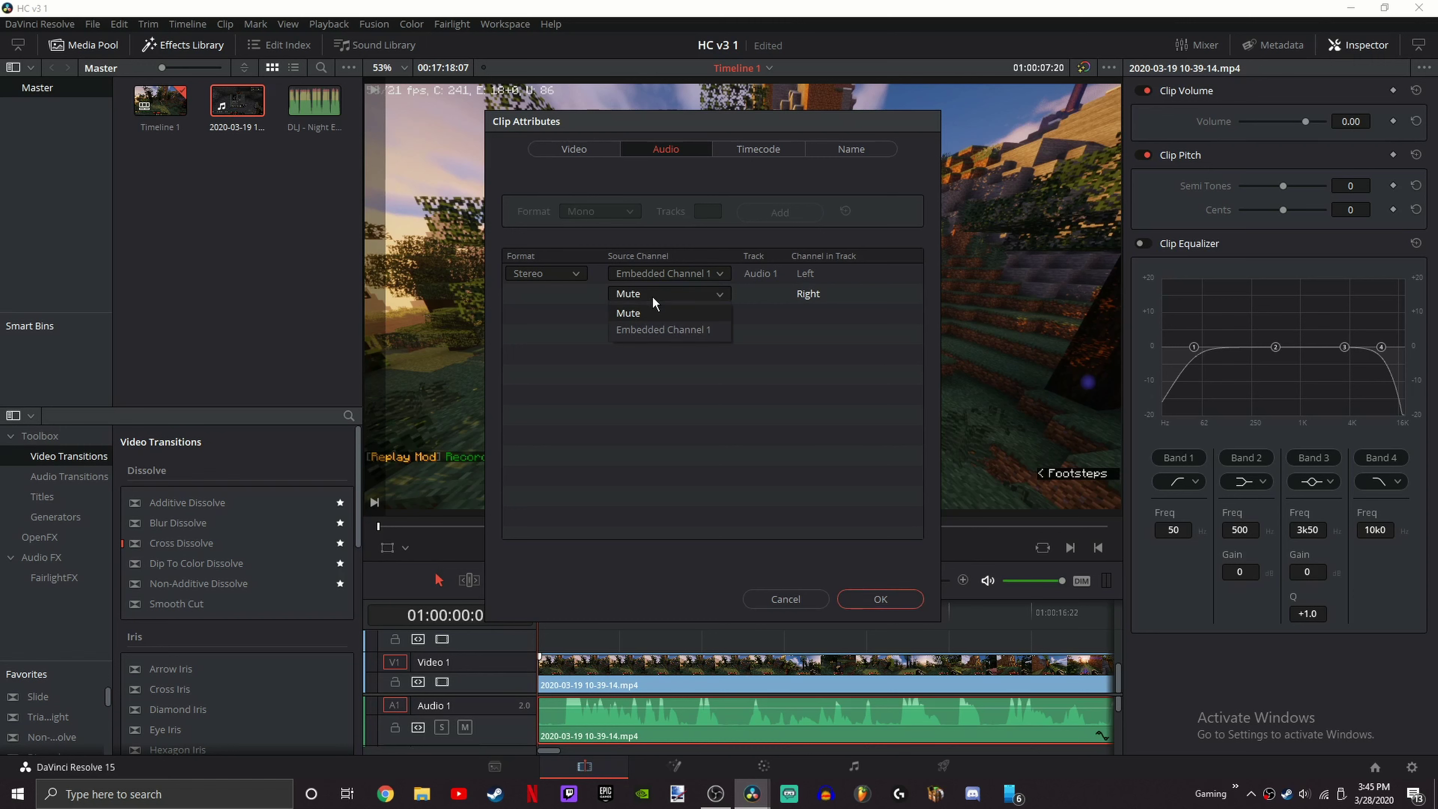
{"action": "left_click", "coordinate": [673, 328]}
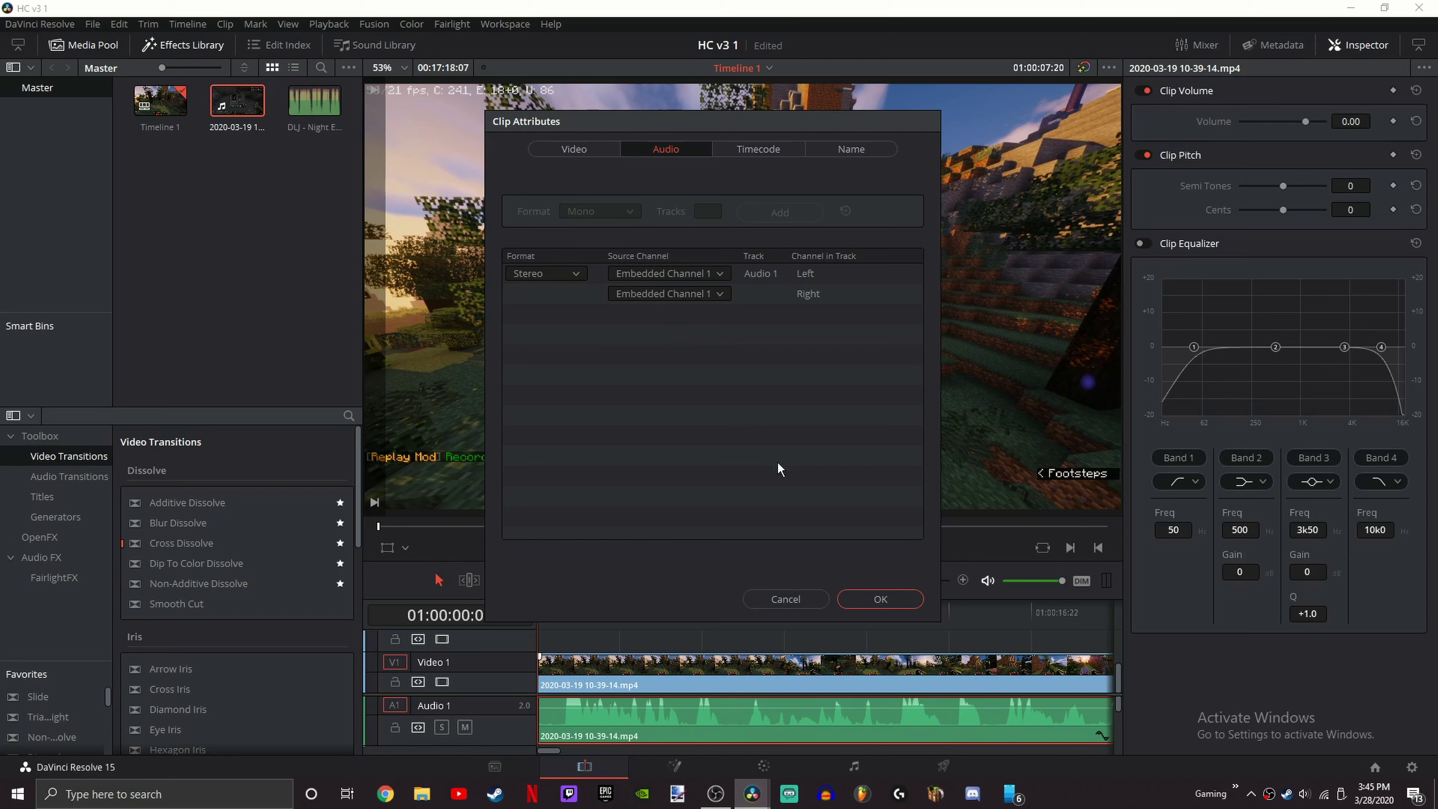
{"action": "left_click", "coordinate": [876, 599]}
Step: Play the clip from the timeline start, return the playhead to the start, and play it again to check the stereo audio
{"action": "key", "text": "Home"}
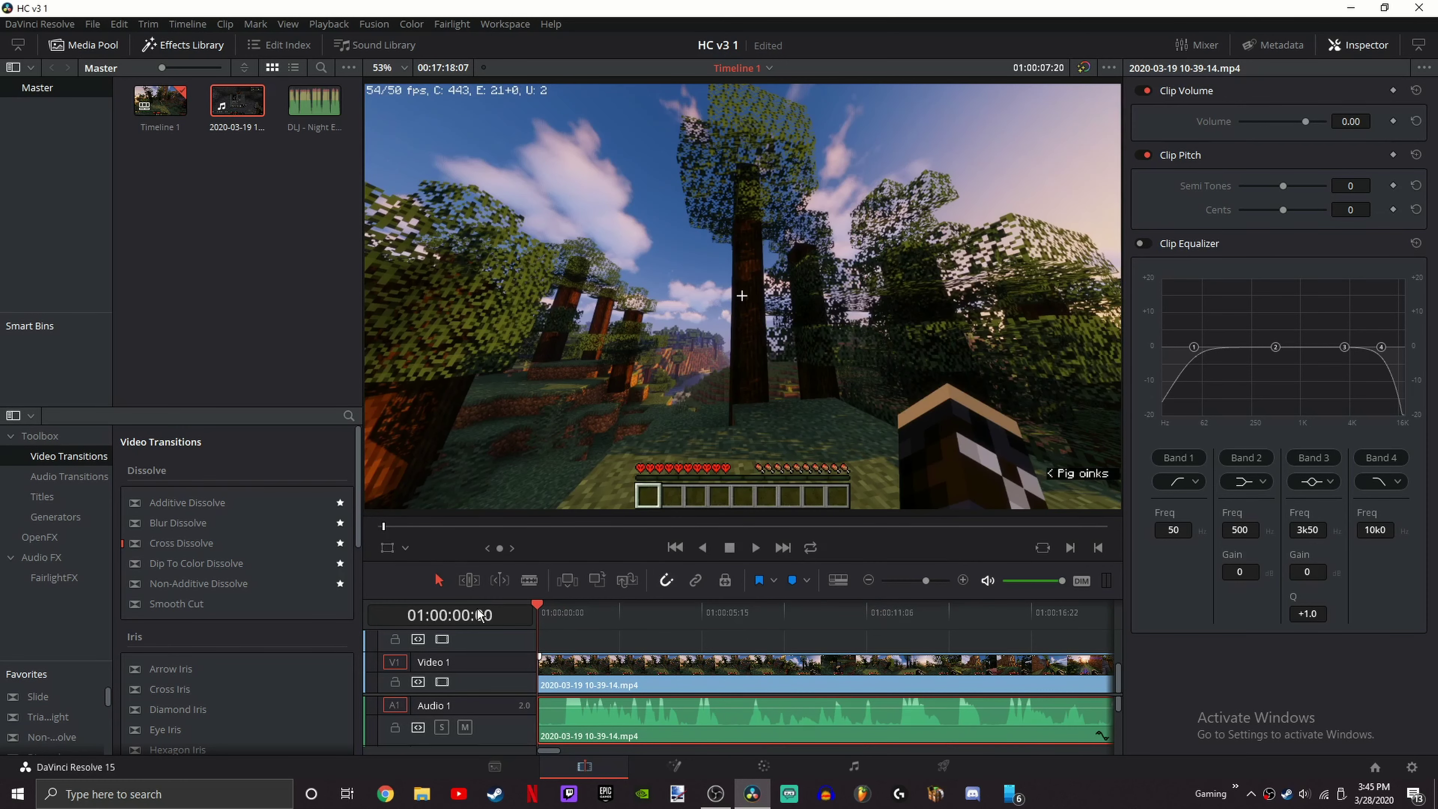
{"action": "key", "text": "space"}
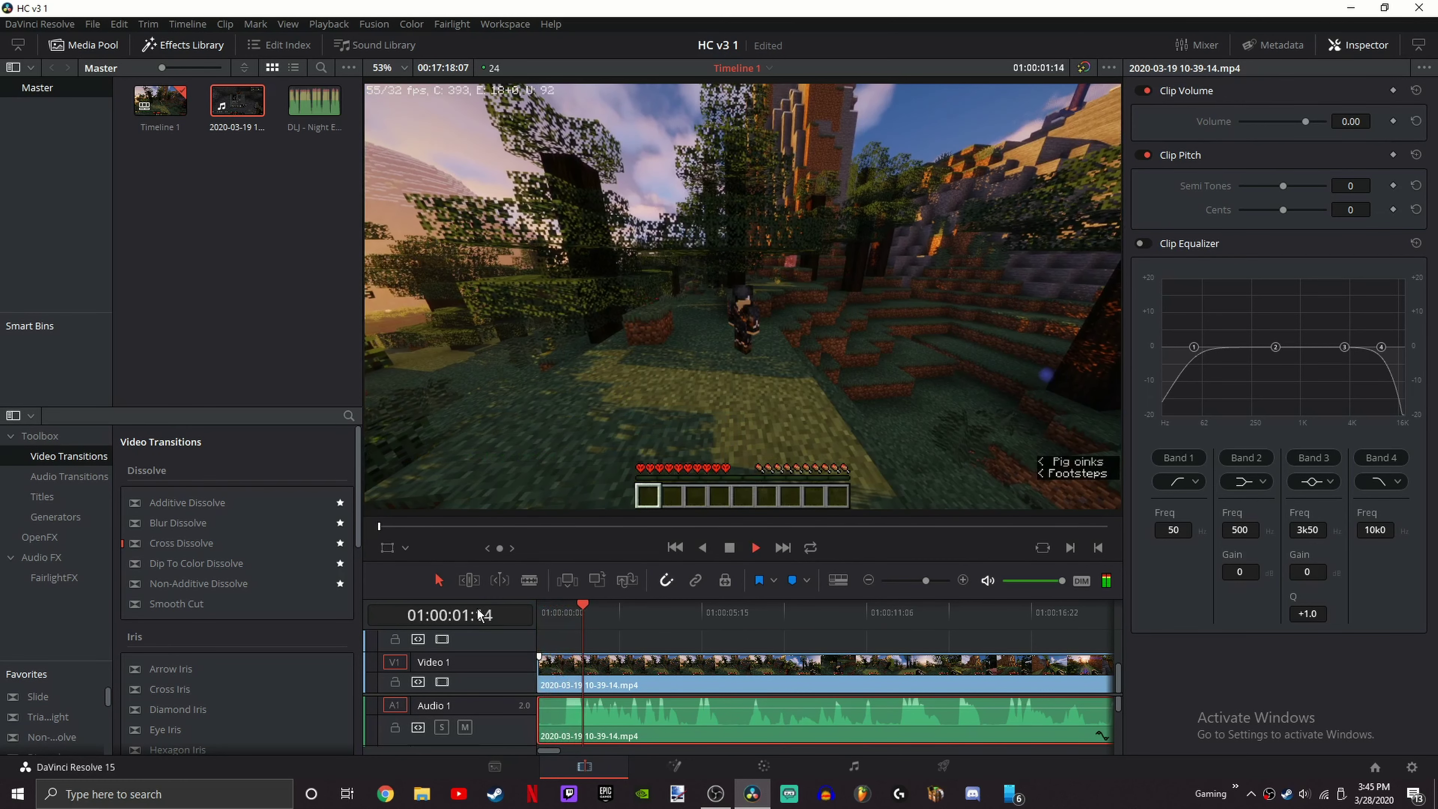
{"action": "key", "text": "space"}
{"action": "left_click", "coordinate": [587, 612]}
{"action": "key", "text": "Home"}
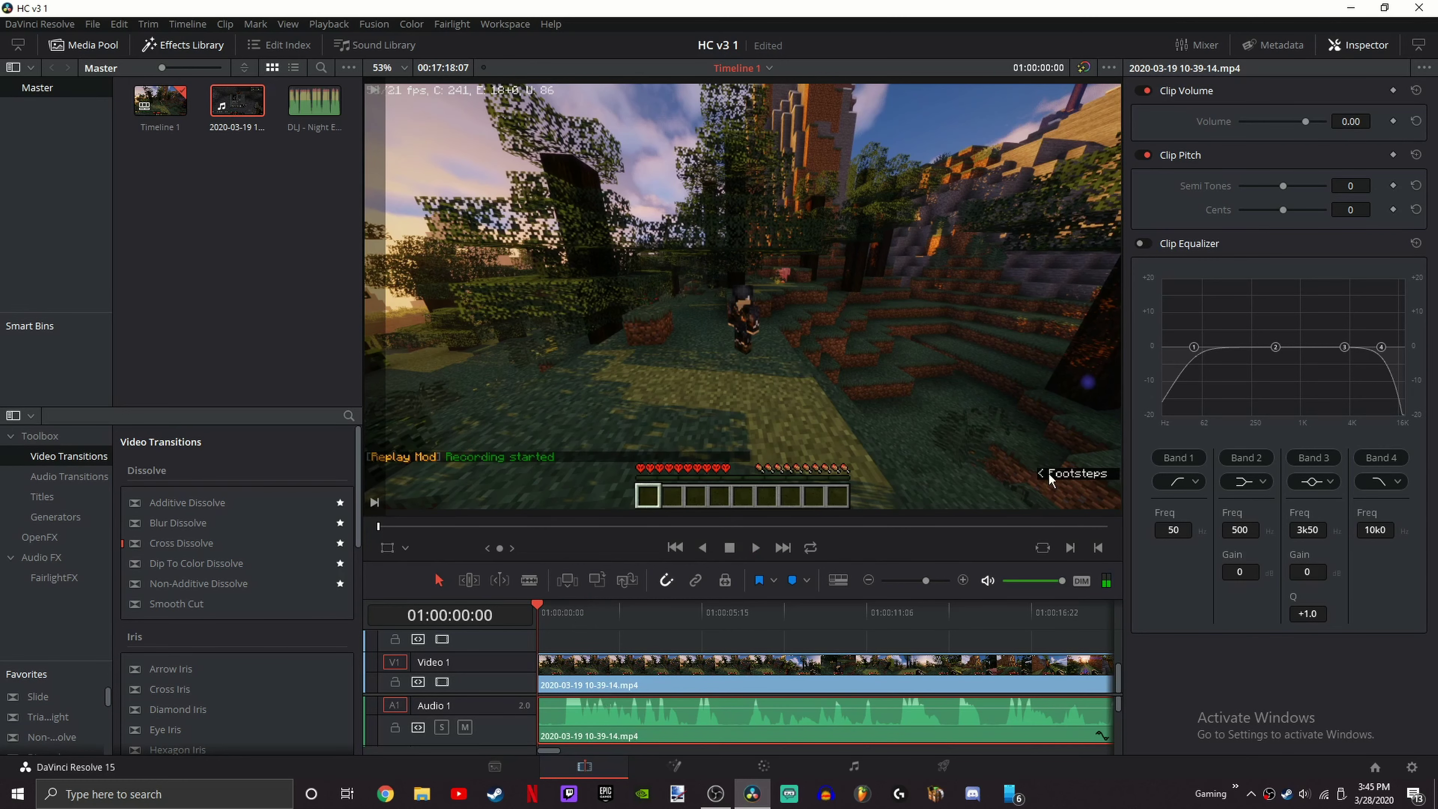
{"action": "left_click", "coordinate": [688, 647]}
{"action": "key", "text": "space"}
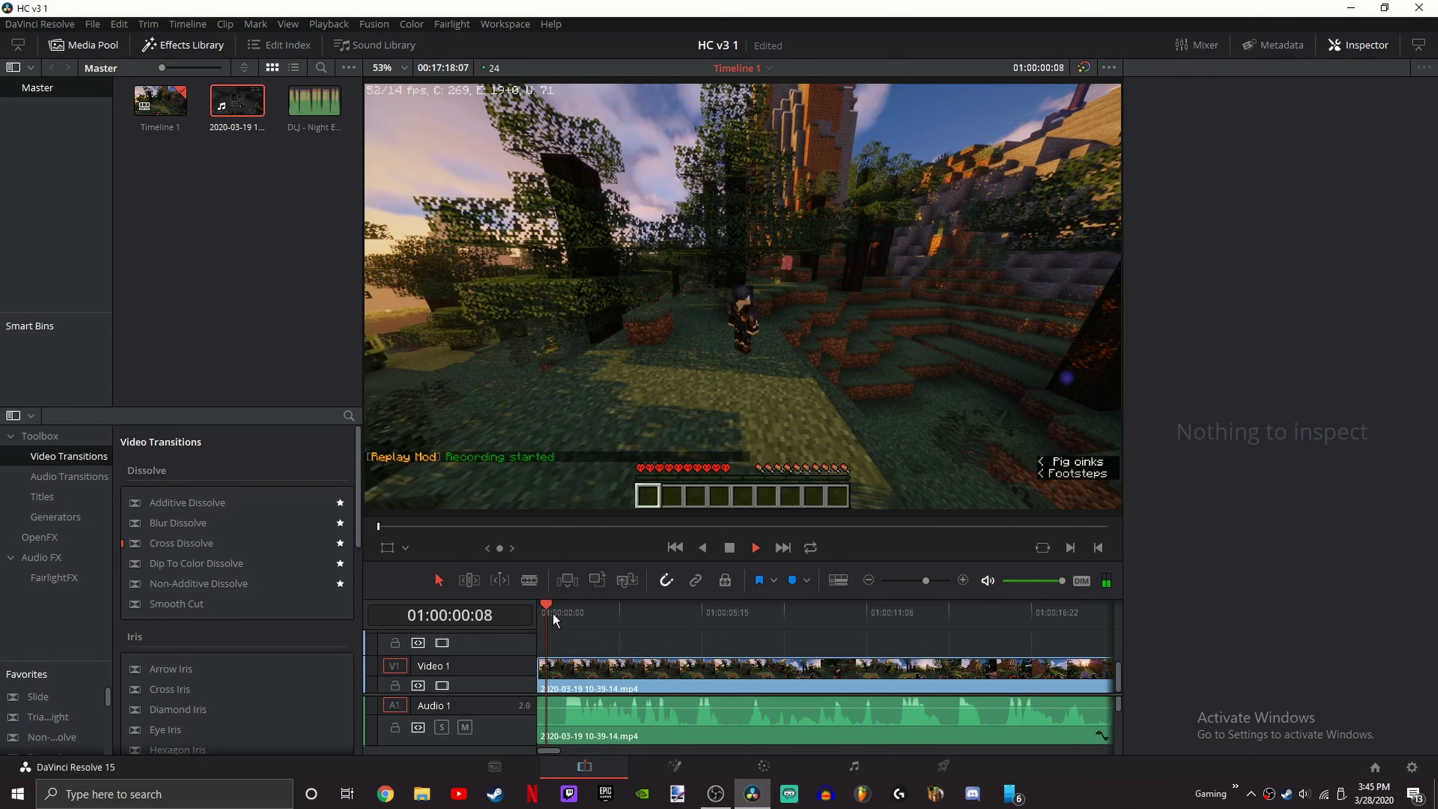
Step: Jump the playhead around the first five seconds of the timeline and return it to the start
{"action": "left_click", "coordinate": [690, 614]}
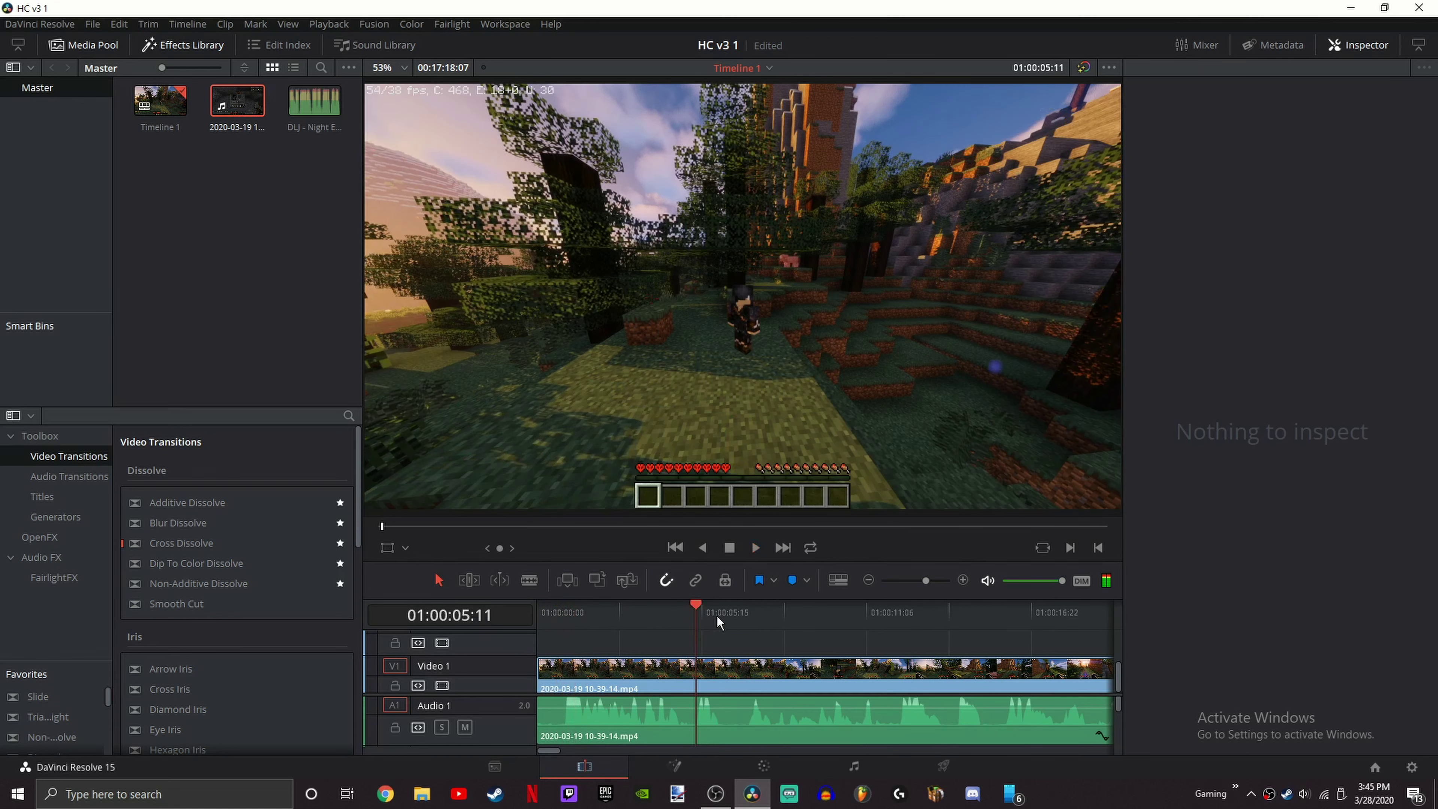
{"action": "left_click", "coordinate": [680, 618]}
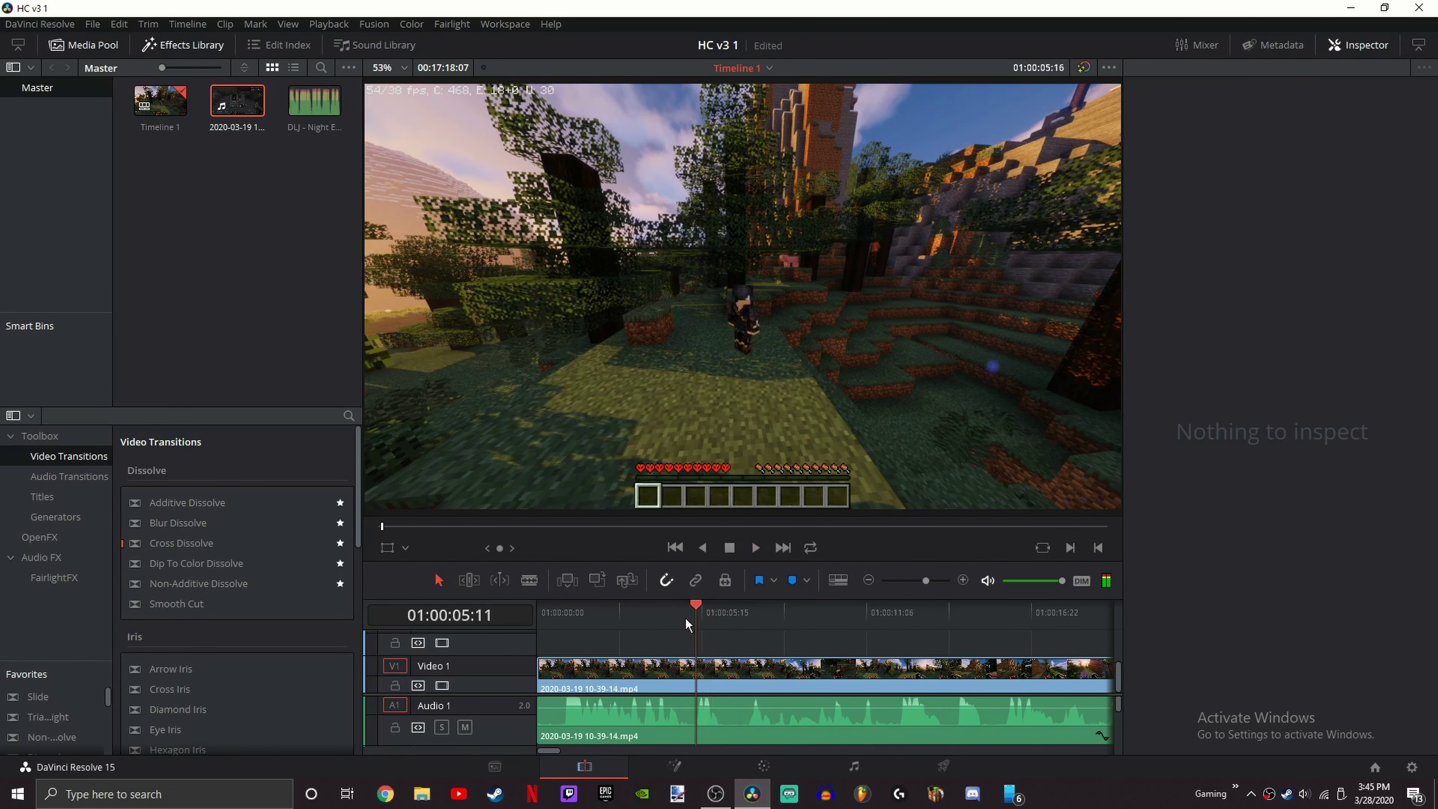
{"action": "left_click", "coordinate": [651, 616]}
{"action": "key", "text": "space"}
{"action": "left_click", "coordinate": [545, 611]}
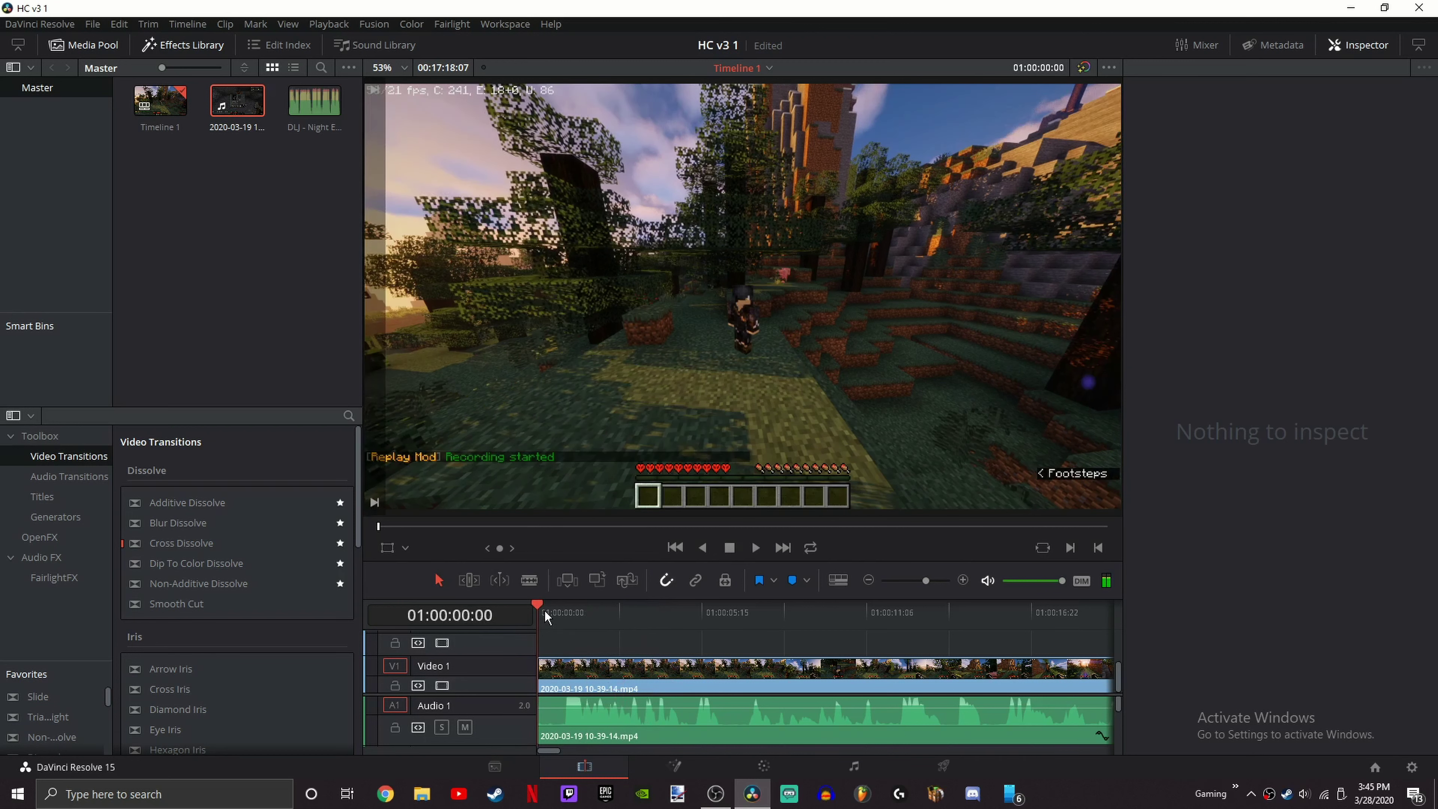
{"action": "mouse_move", "coordinate": [605, 706]}
{"action": "left_mouse_down"}
{"action": "mouse_move", "coordinate": [608, 719]}
{"action": "mouse_move", "coordinate": [611, 705]}
{"action": "left_mouse_up"}
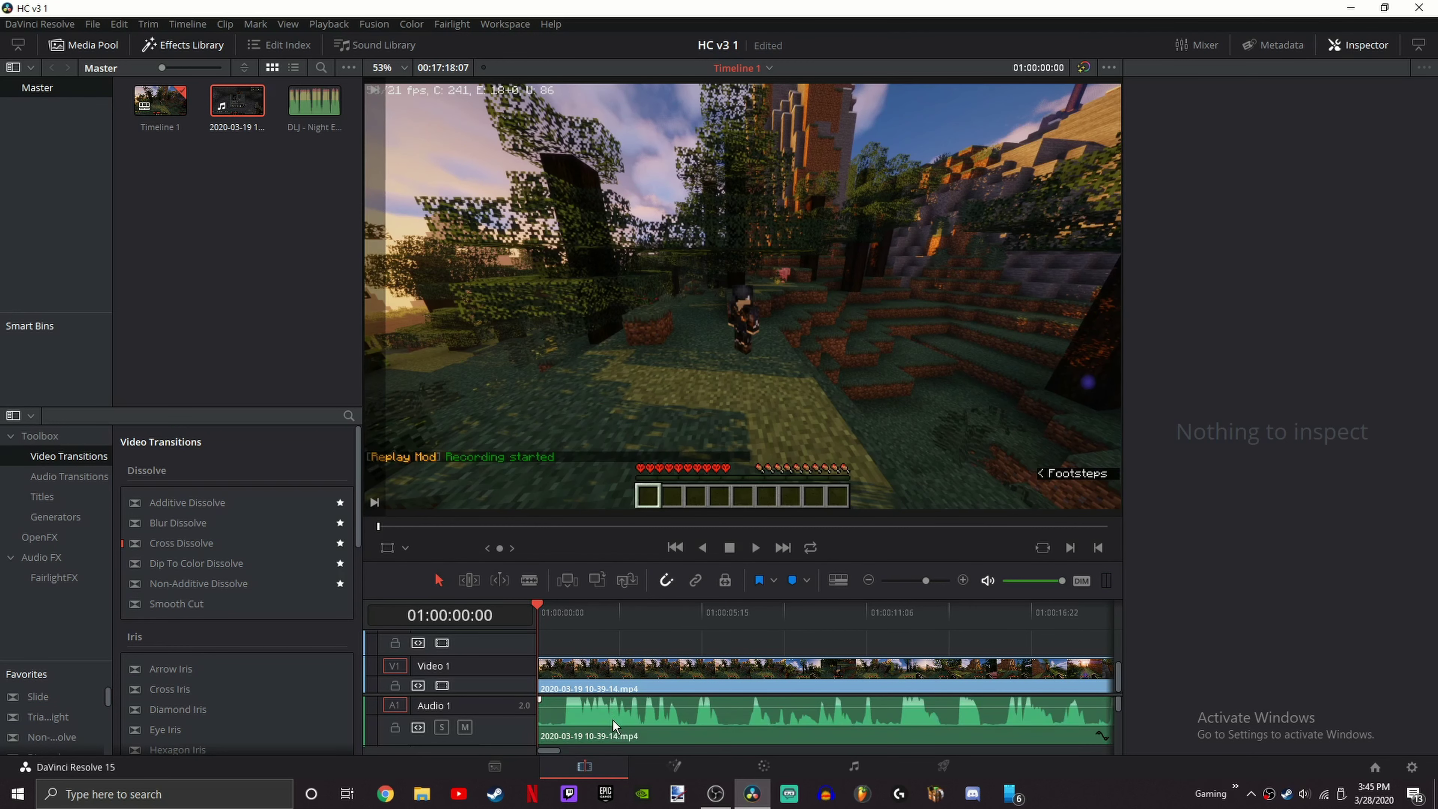
{"action": "key", "text": "ctrl+z"}
{"action": "scroll", "coordinate": [641, 643], "scroll_direction": "up", "scroll_amount": 1}
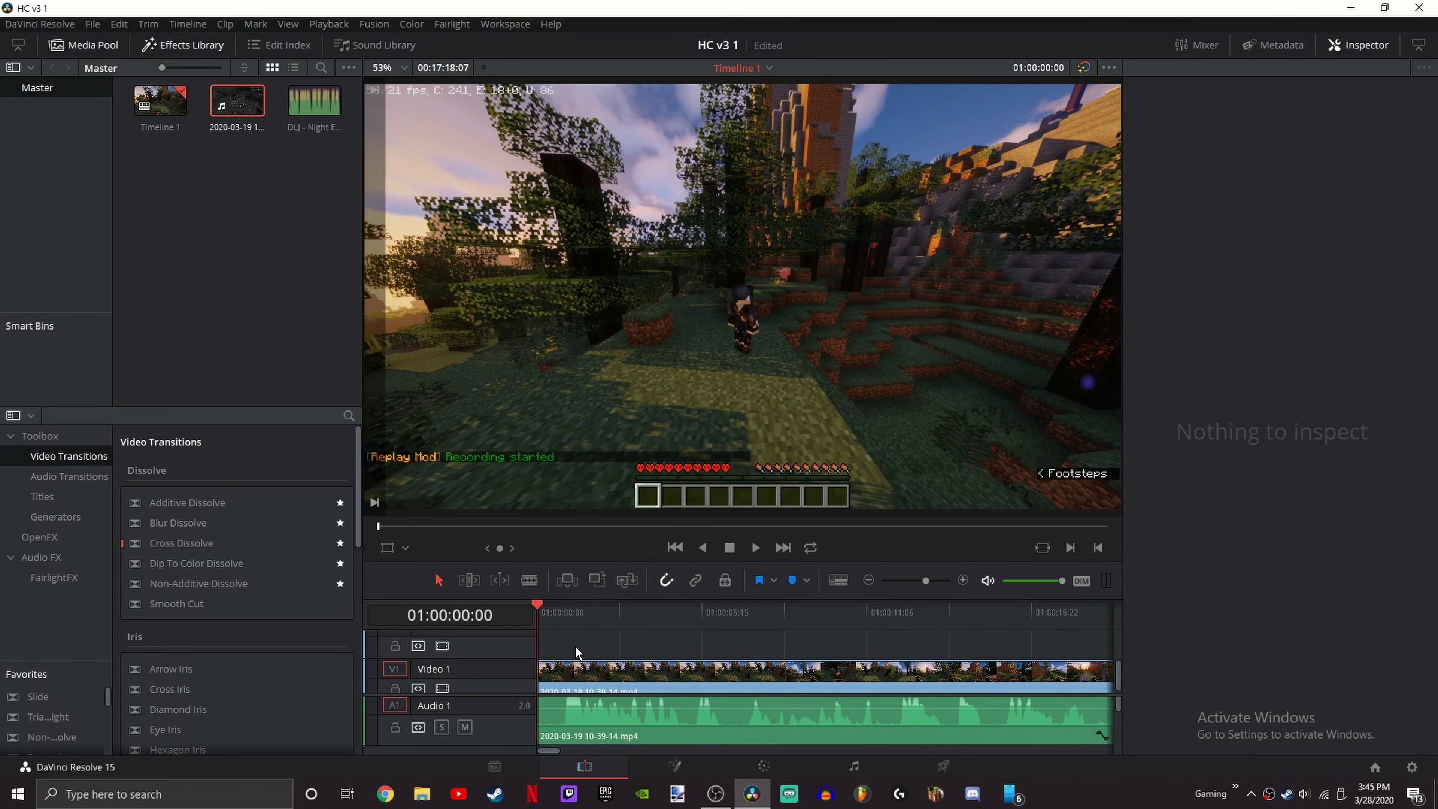
Step: Place the playhead at 01:00:01:08 and set the audio clip's volume to 1.00
{"action": "left_click_drag", "start_coordinate": [587, 611], "coordinate": [578, 611]}
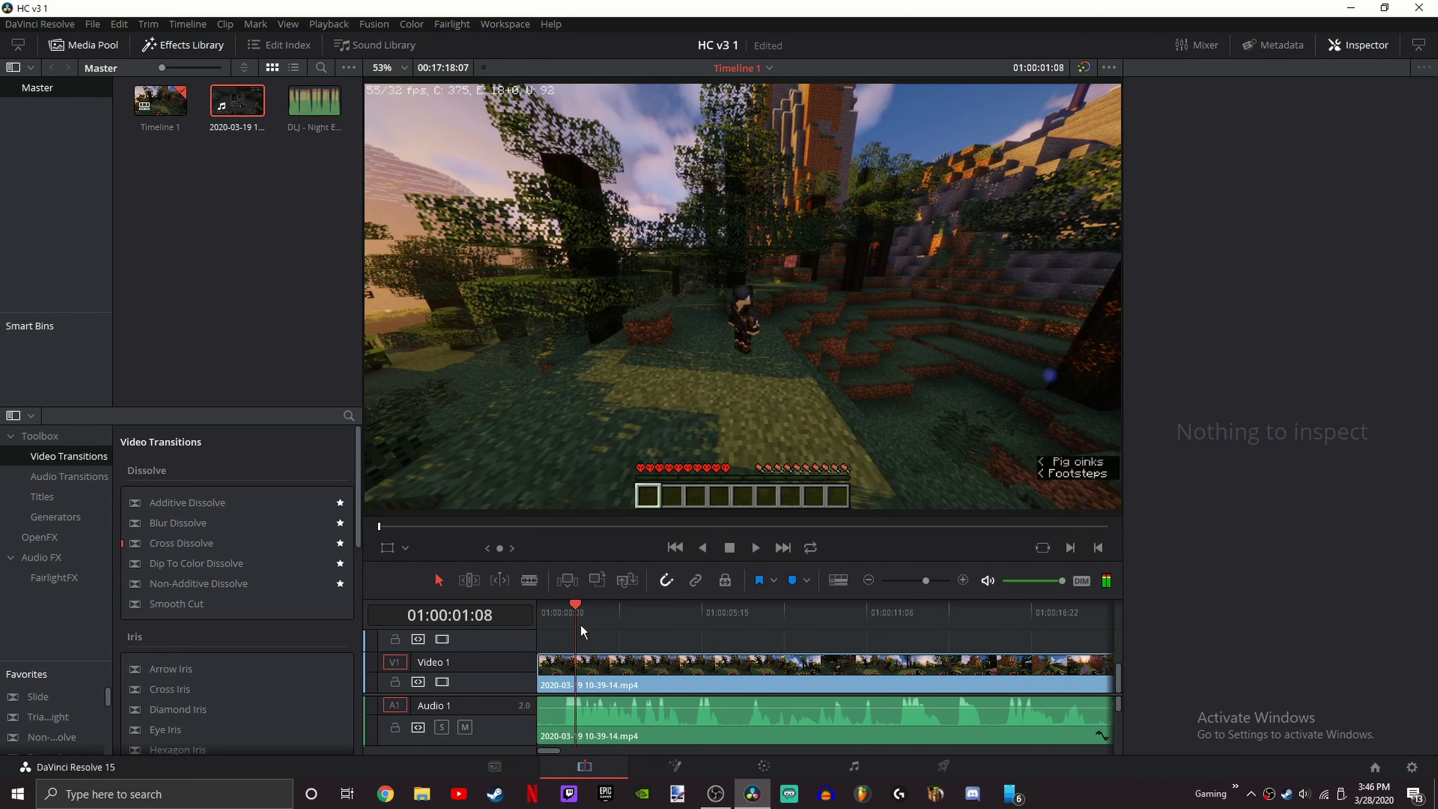
{"action": "left_click", "coordinate": [642, 728]}
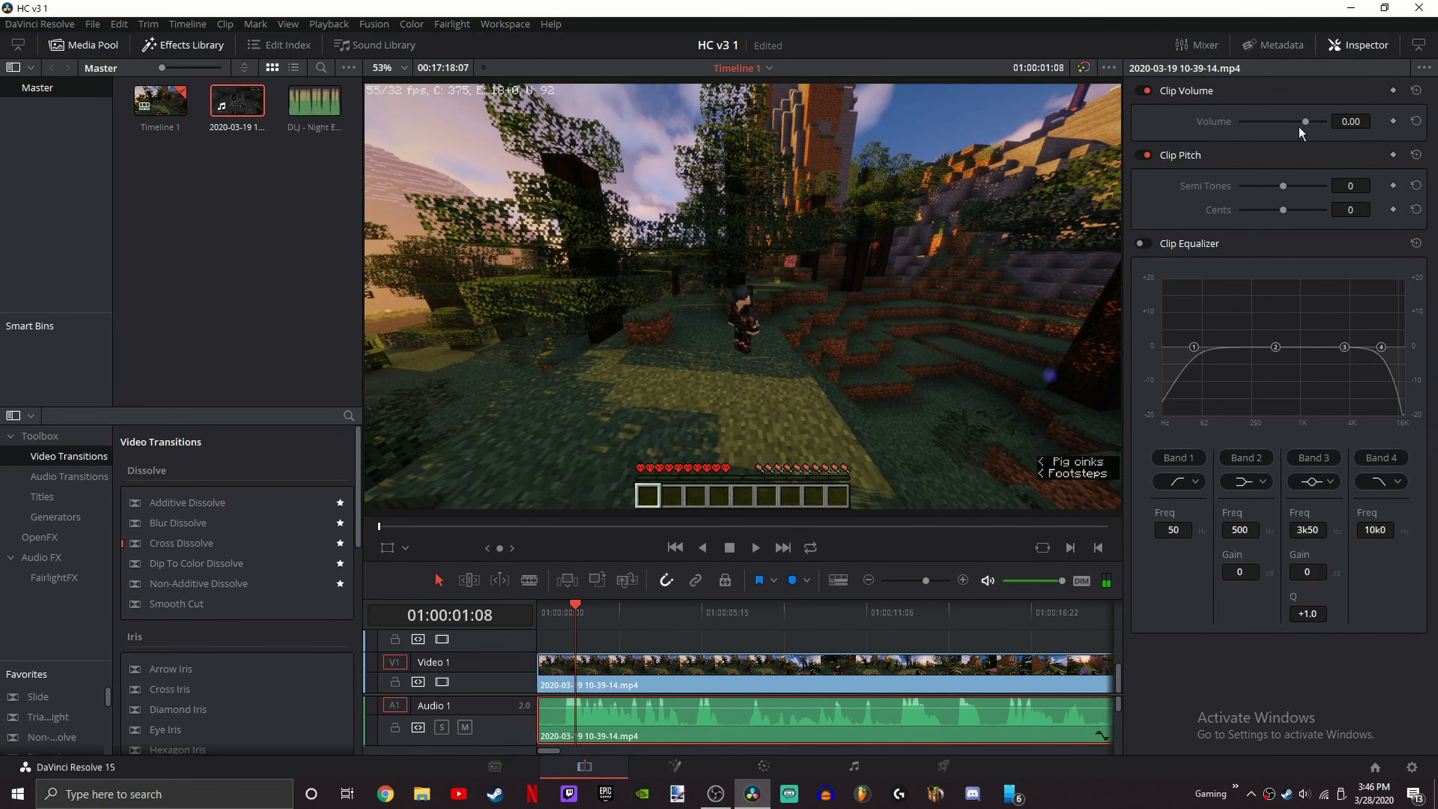
{"action": "left_click_drag", "start_coordinate": [1299, 127], "coordinate": [1373, 121]}
{"action": "double_click", "coordinate": [1357, 121]}
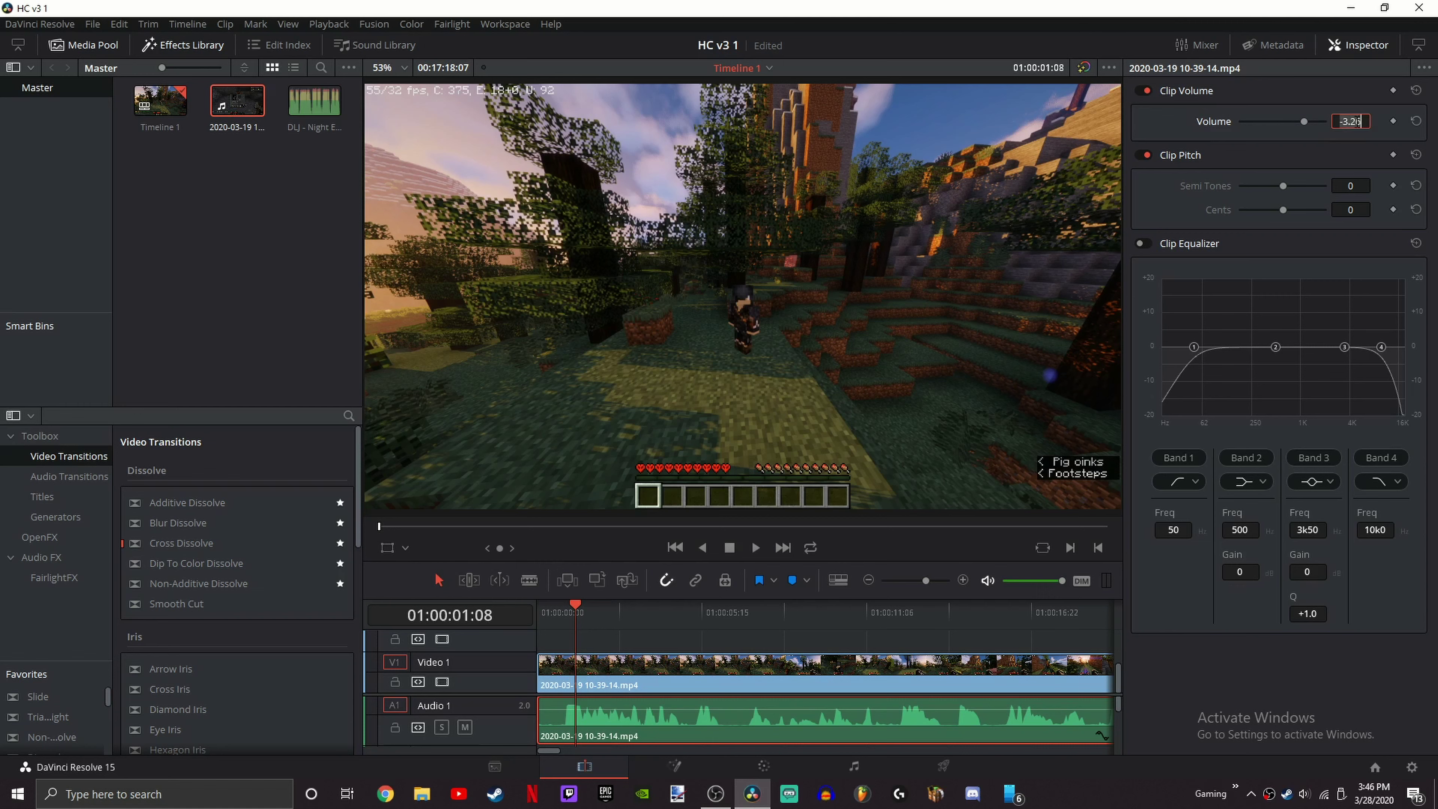
{"action": "key", "text": "Return"}
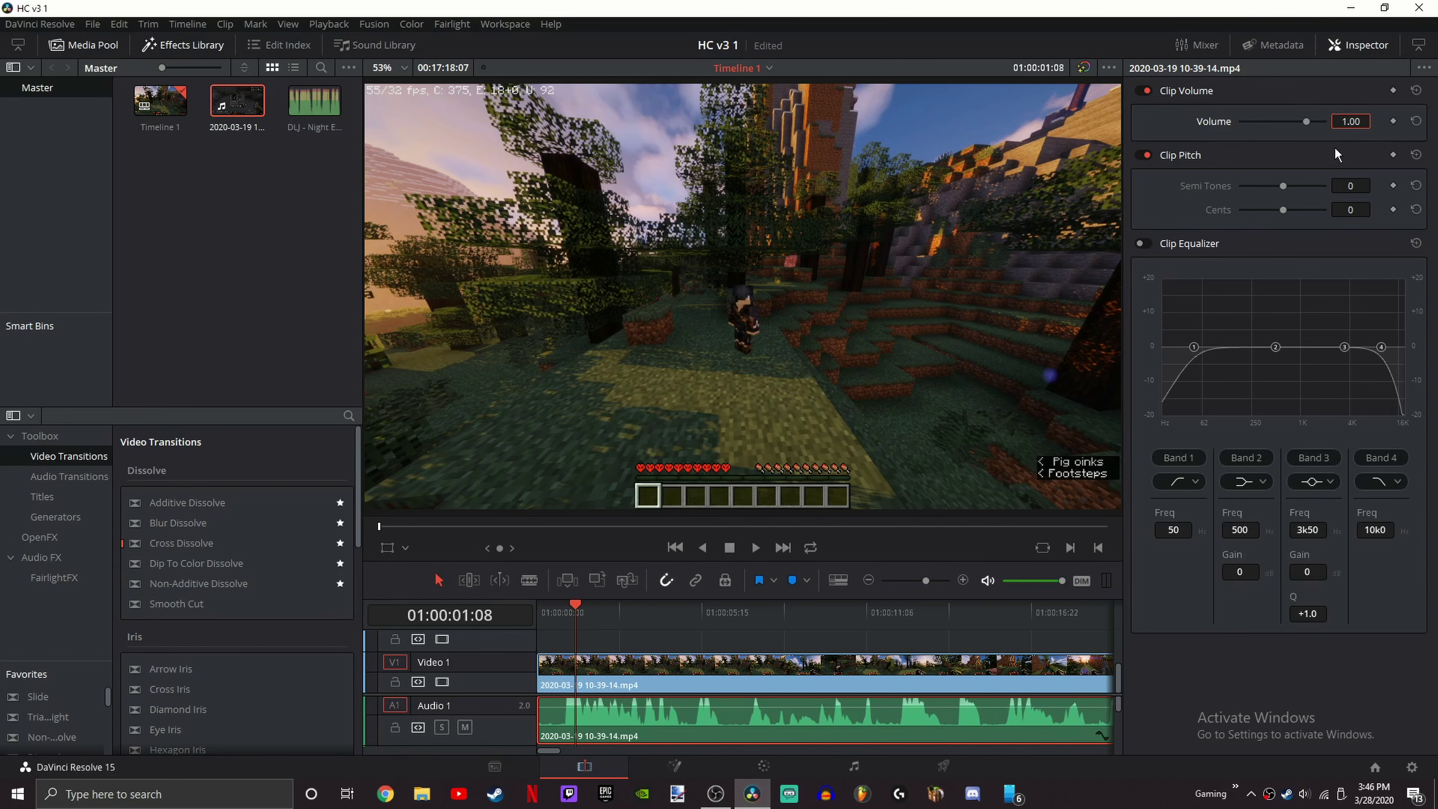
Step: Lower the audio clip's pitch to -11 semitones and play it from the timeline start
{"action": "key", "text": "Home"}
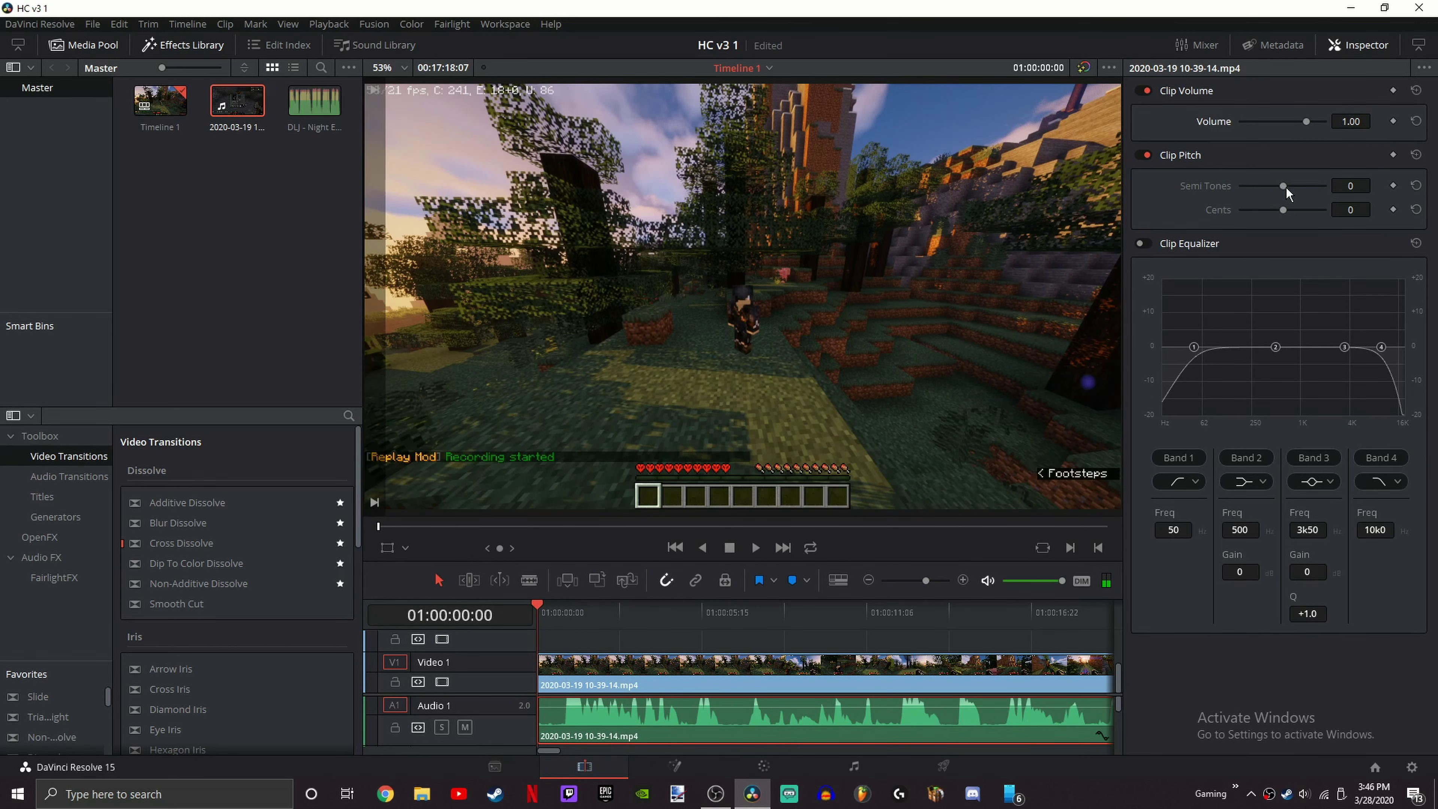
{"action": "left_click_drag", "start_coordinate": [1285, 186], "coordinate": [1263, 189]}
{"action": "key", "text": "space"}
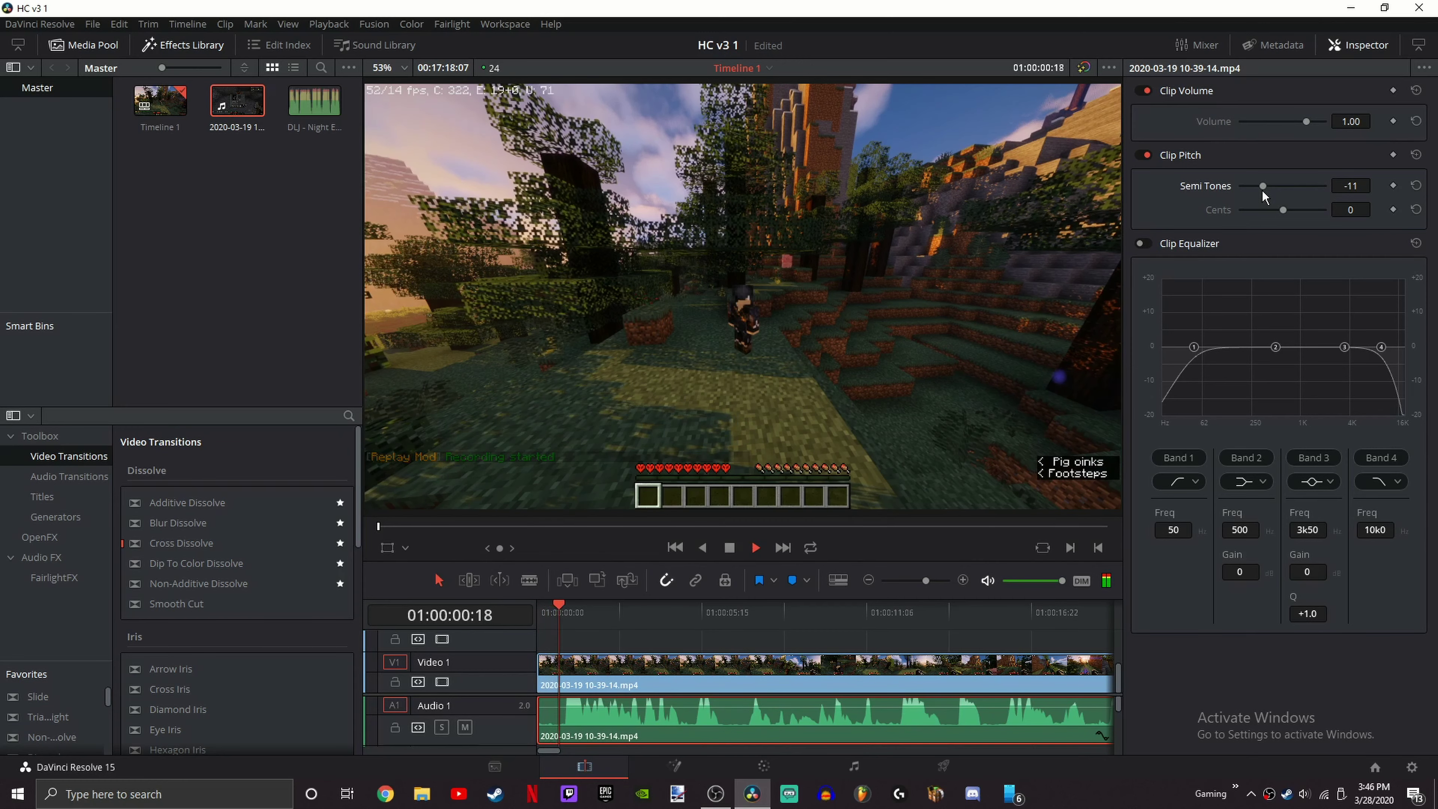
{"action": "key", "text": "space"}
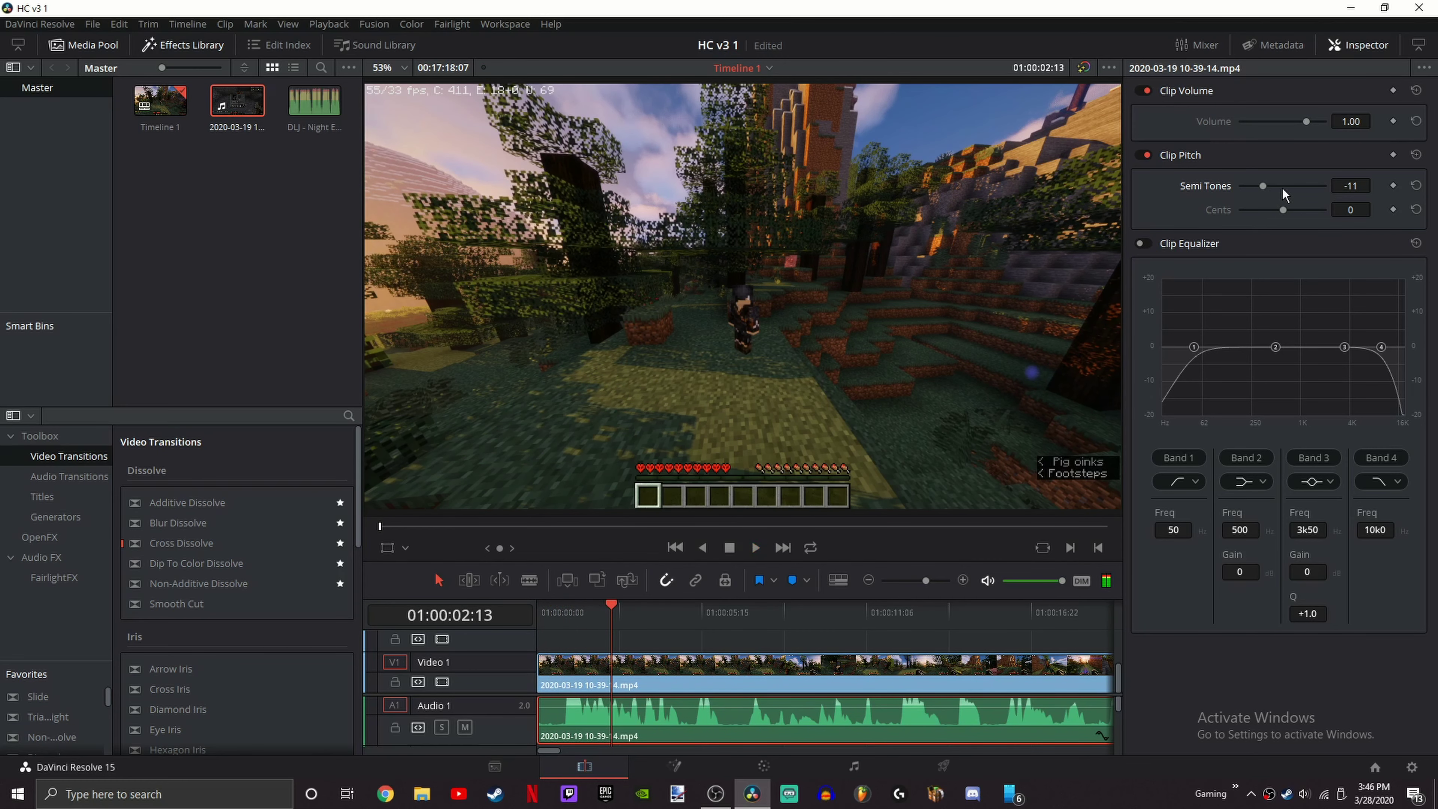
Step: Raise the audio clip's pitch to 17 semitones and play the first seconds of speech
{"action": "left_click_drag", "start_coordinate": [1293, 183], "coordinate": [1313, 186]}
{"action": "left_click_drag", "start_coordinate": [580, 608], "coordinate": [561, 611]}
{"action": "key", "text": "space"}
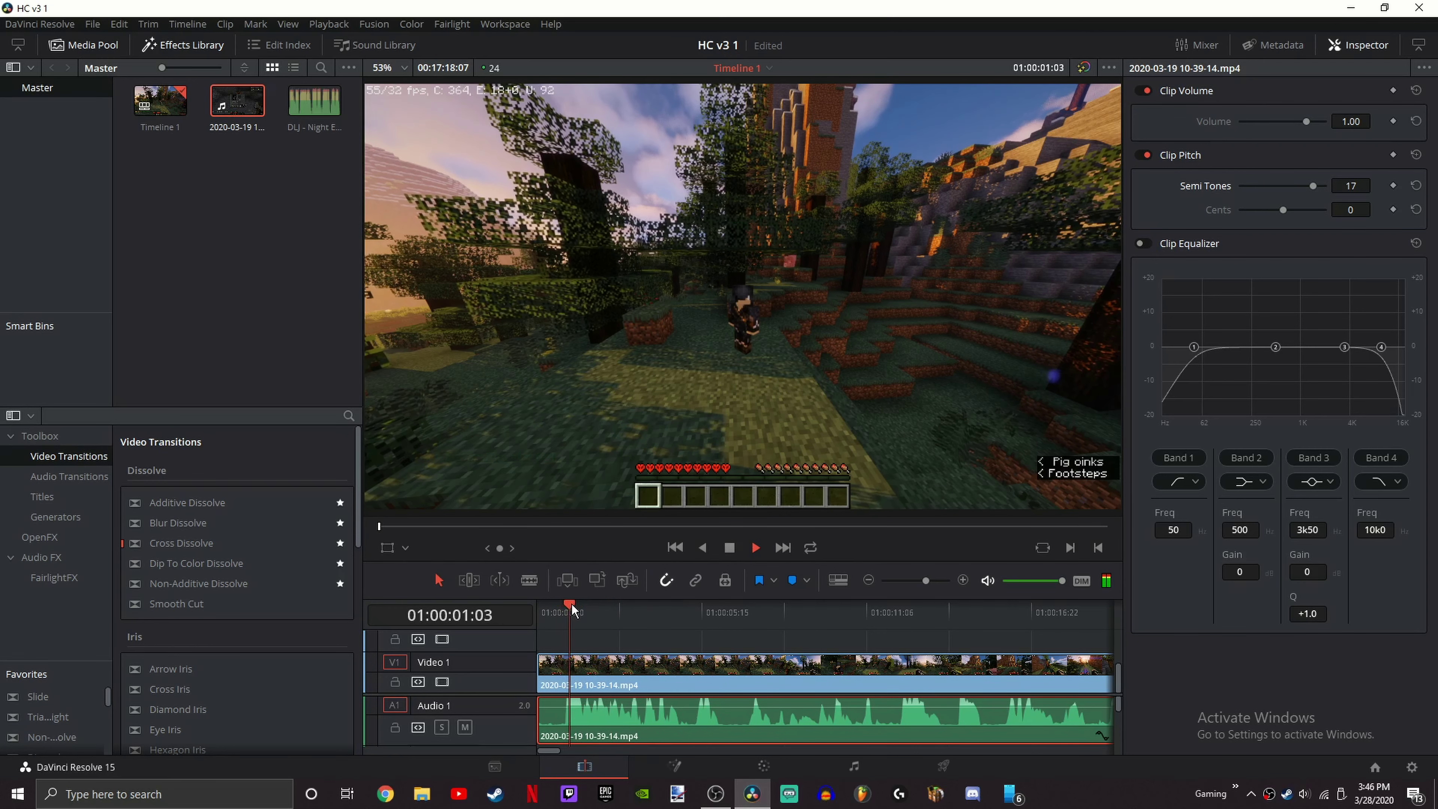
{"action": "key", "text": "space"}
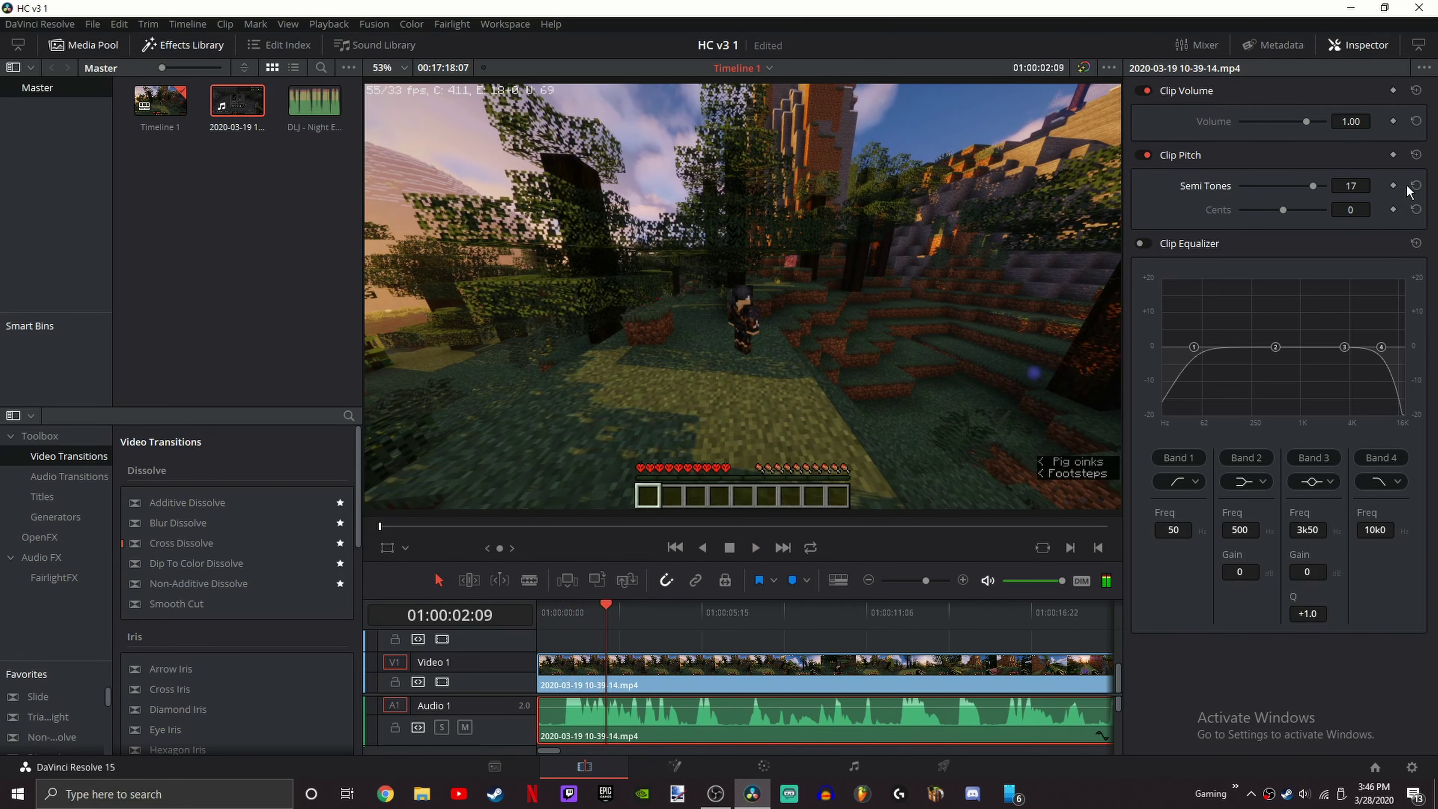
Step: Set the audio clip's Semi Tones back to 0 and play the clip from the timeline start
{"action": "left_click", "coordinate": [1359, 179]}
{"action": "type", "text": "0"}
{"action": "key", "text": "Return"}
{"action": "left_click", "coordinate": [564, 612]}
{"action": "key", "text": "Home"}
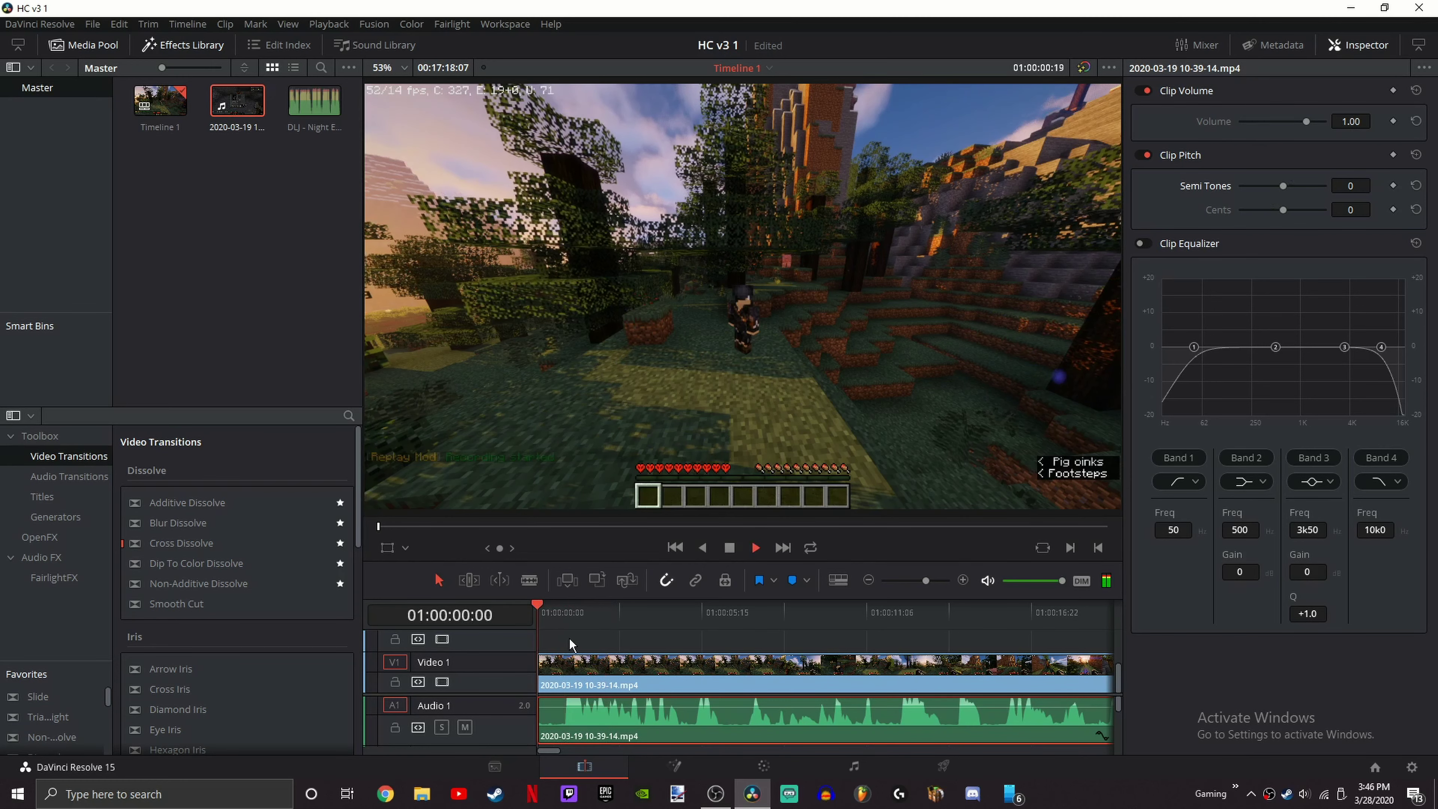
{"action": "key", "text": "space"}
{"action": "key", "text": "space"}
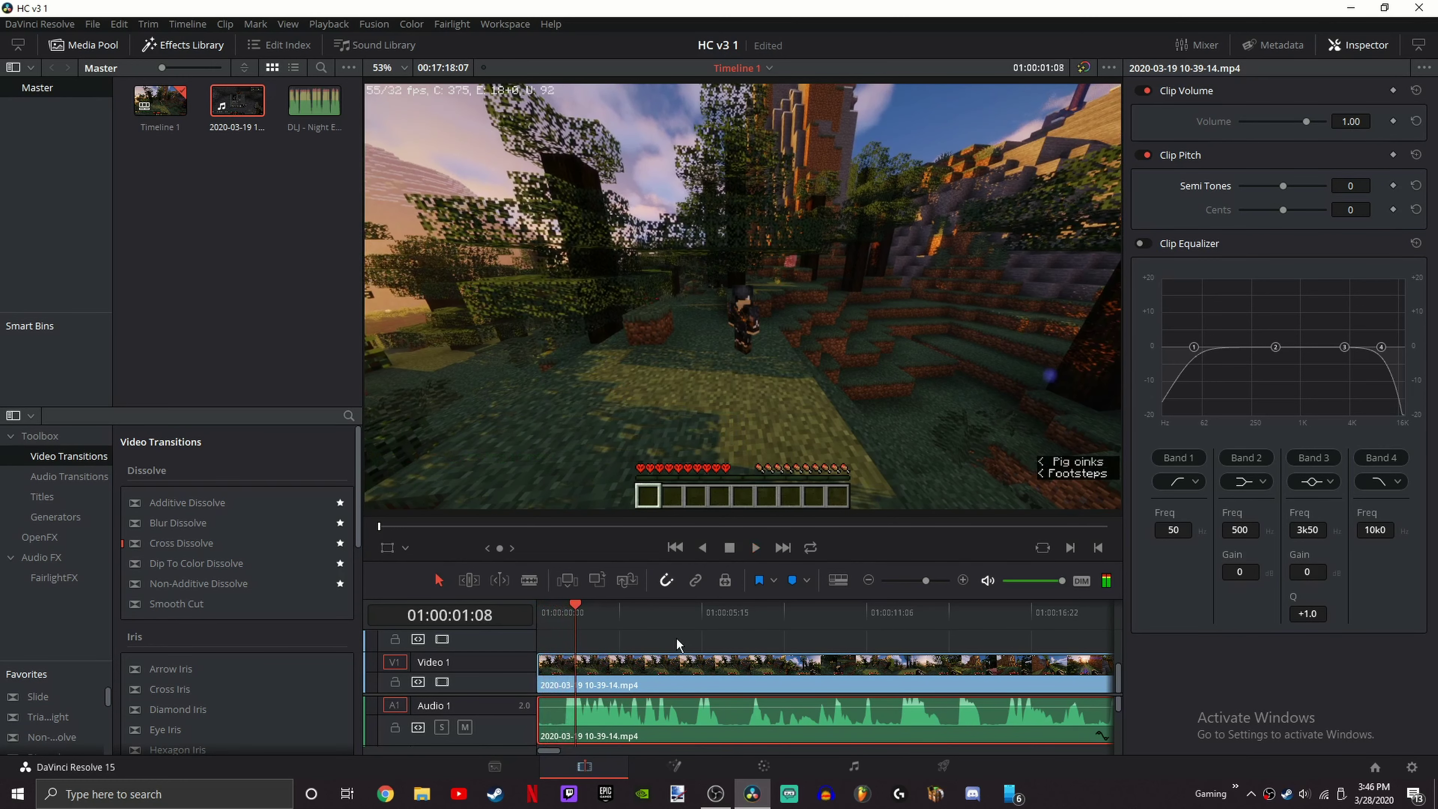
Step: Try shifting the audio clip's semitone pitch again, reset it to its default, and deselect the clip
{"action": "left_click", "coordinate": [677, 638]}
{"action": "key", "text": "Home"}
{"action": "left_click", "coordinate": [592, 730]}
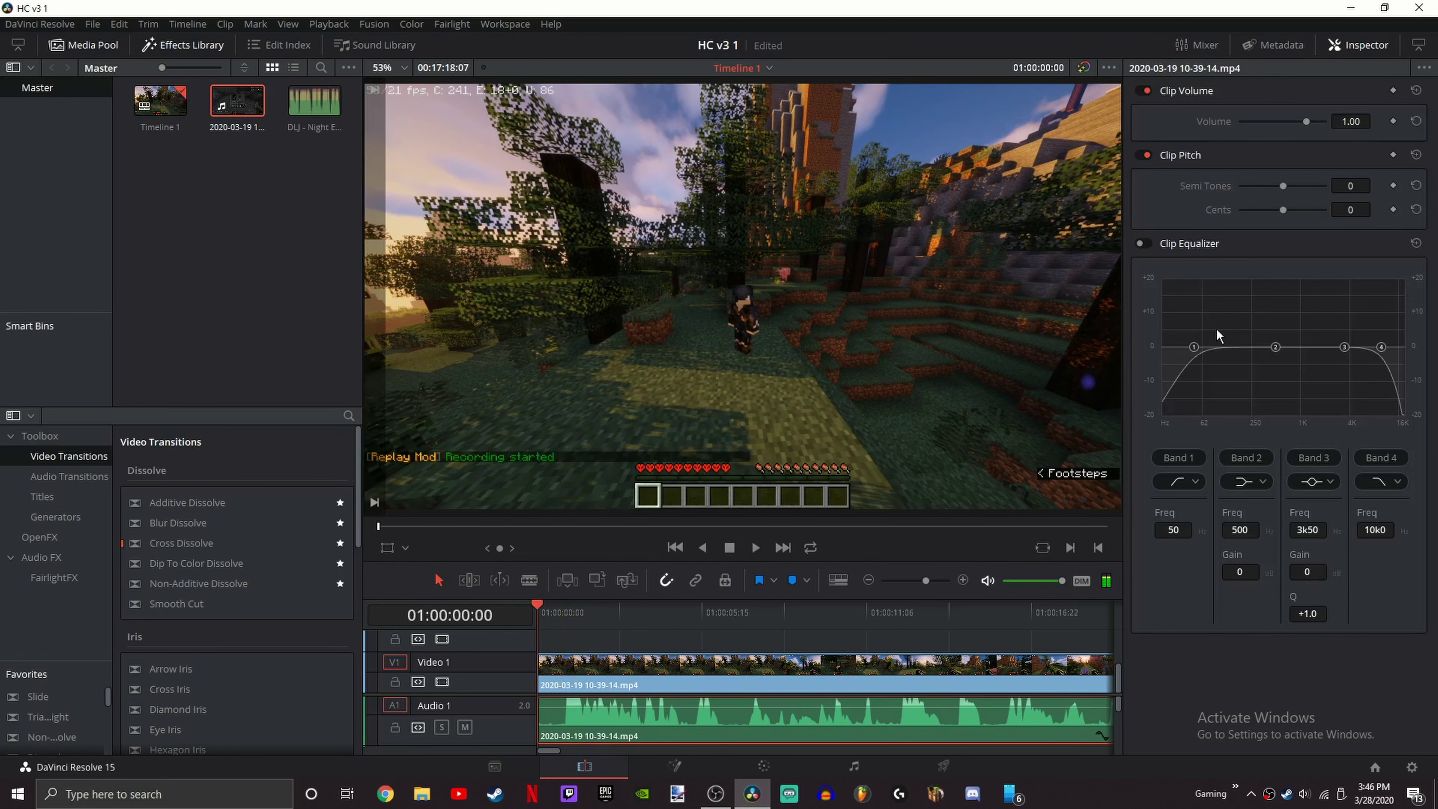
{"action": "left_click_drag", "start_coordinate": [1345, 194], "coordinate": [1342, 190]}
{"action": "left_click", "coordinate": [1417, 185]}
{"action": "mouse_move", "coordinate": [566, 613]}
{"action": "left_mouse_down"}
{"action": "mouse_move", "coordinate": [594, 612]}
{"action": "mouse_move", "coordinate": [498, 614]}
{"action": "mouse_move", "coordinate": [581, 605]}
{"action": "left_mouse_up"}
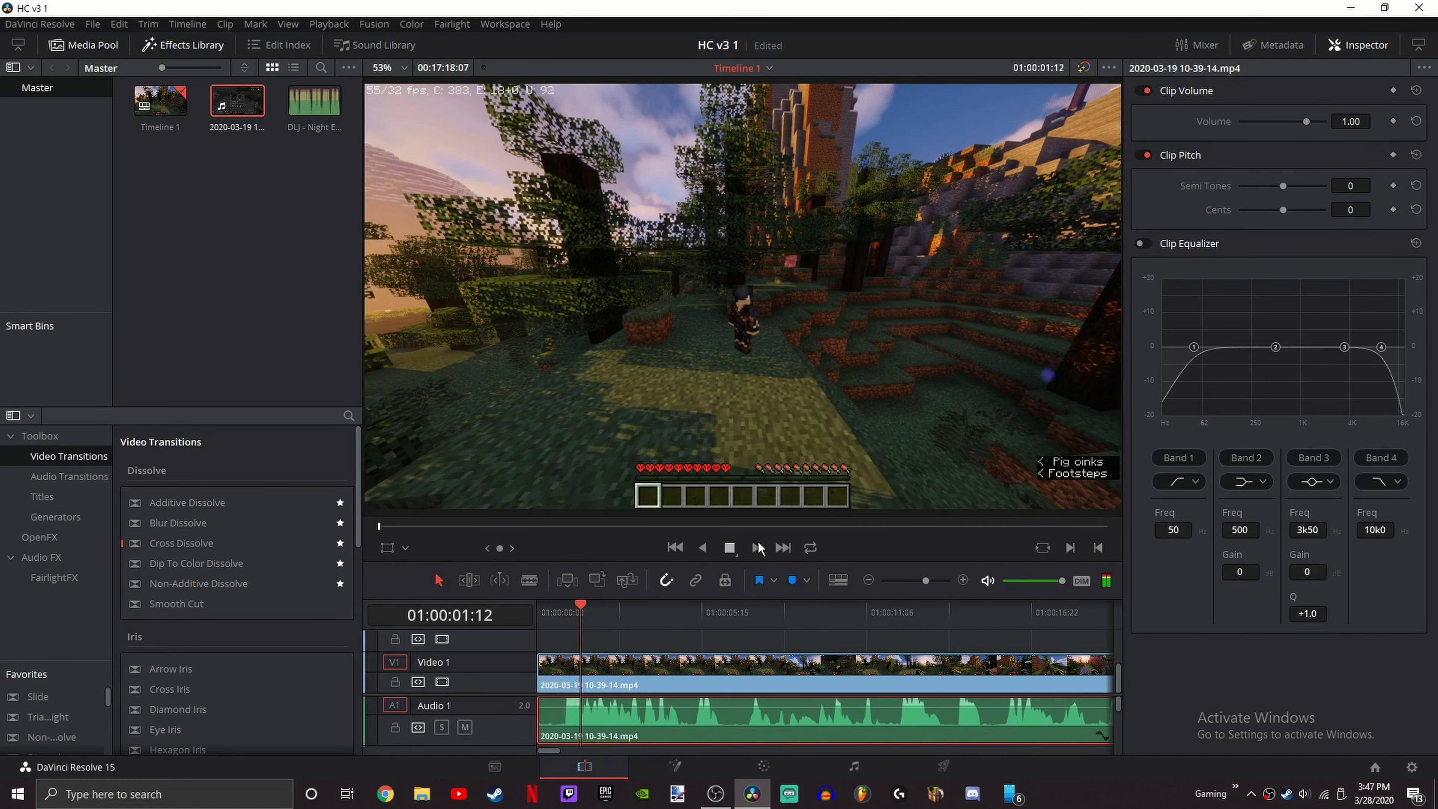
{"action": "left_click_drag", "start_coordinate": [1284, 187], "coordinate": [1338, 186]}
{"action": "key", "text": "ctrl+z"}
{"action": "left_click", "coordinate": [1415, 188]}
{"action": "left_click", "coordinate": [628, 635]}
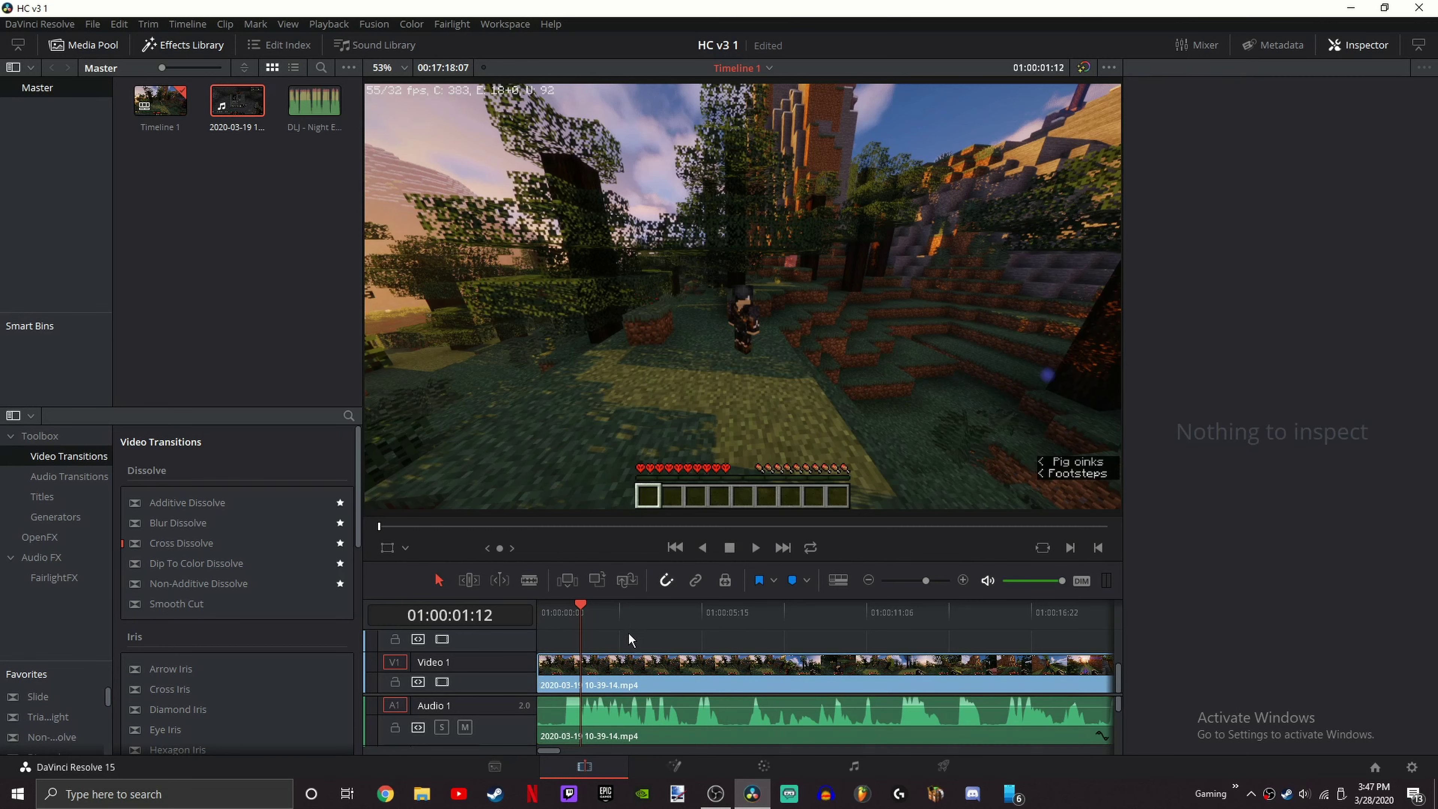
Step: Split the video clip at 01:00:30:03 with the Blade tool
{"action": "left_click_drag", "start_coordinate": [582, 608], "coordinate": [423, 597]}
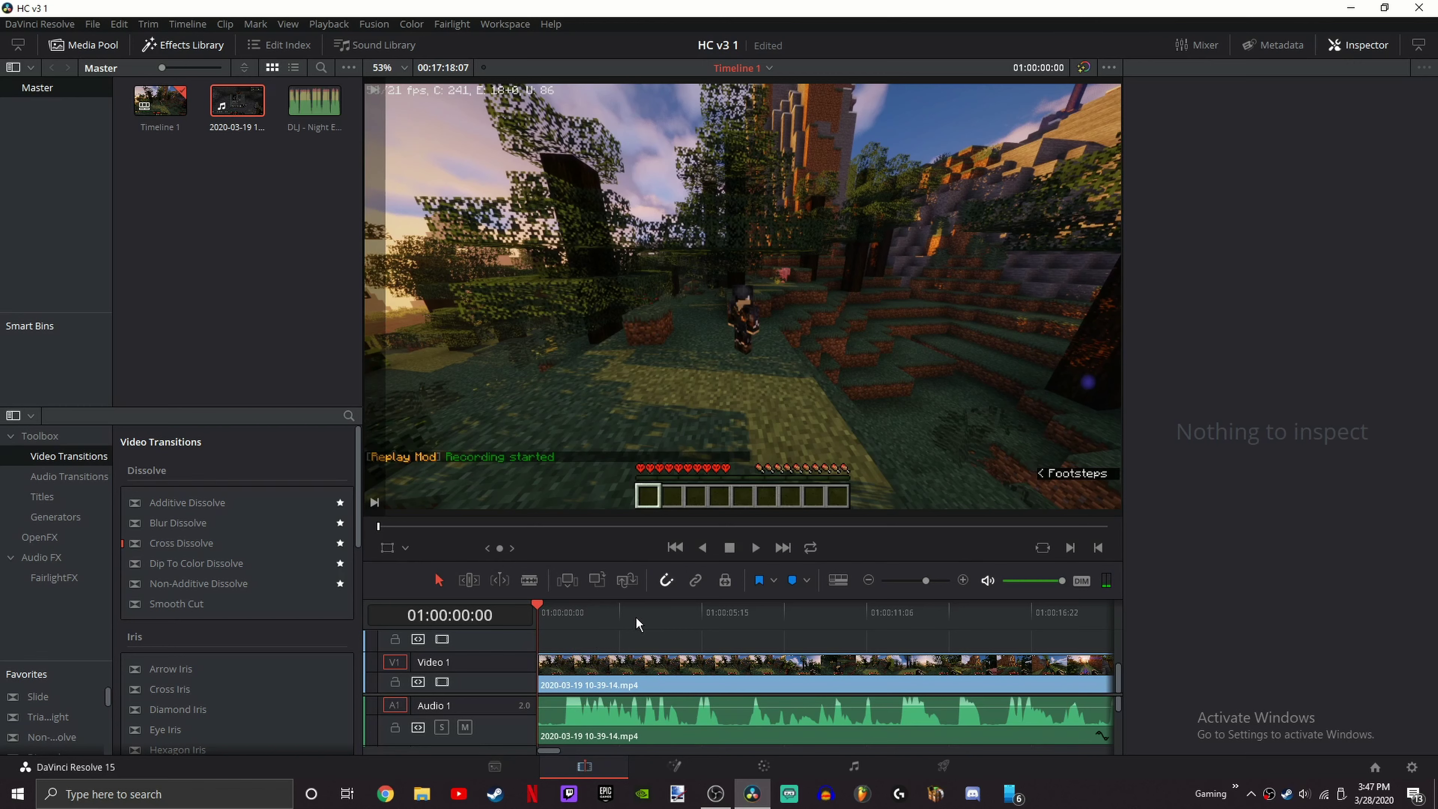
{"action": "left_click_drag", "start_coordinate": [701, 622], "coordinate": [543, 623]}
{"action": "left_click_drag", "start_coordinate": [622, 628], "coordinate": [554, 638]}
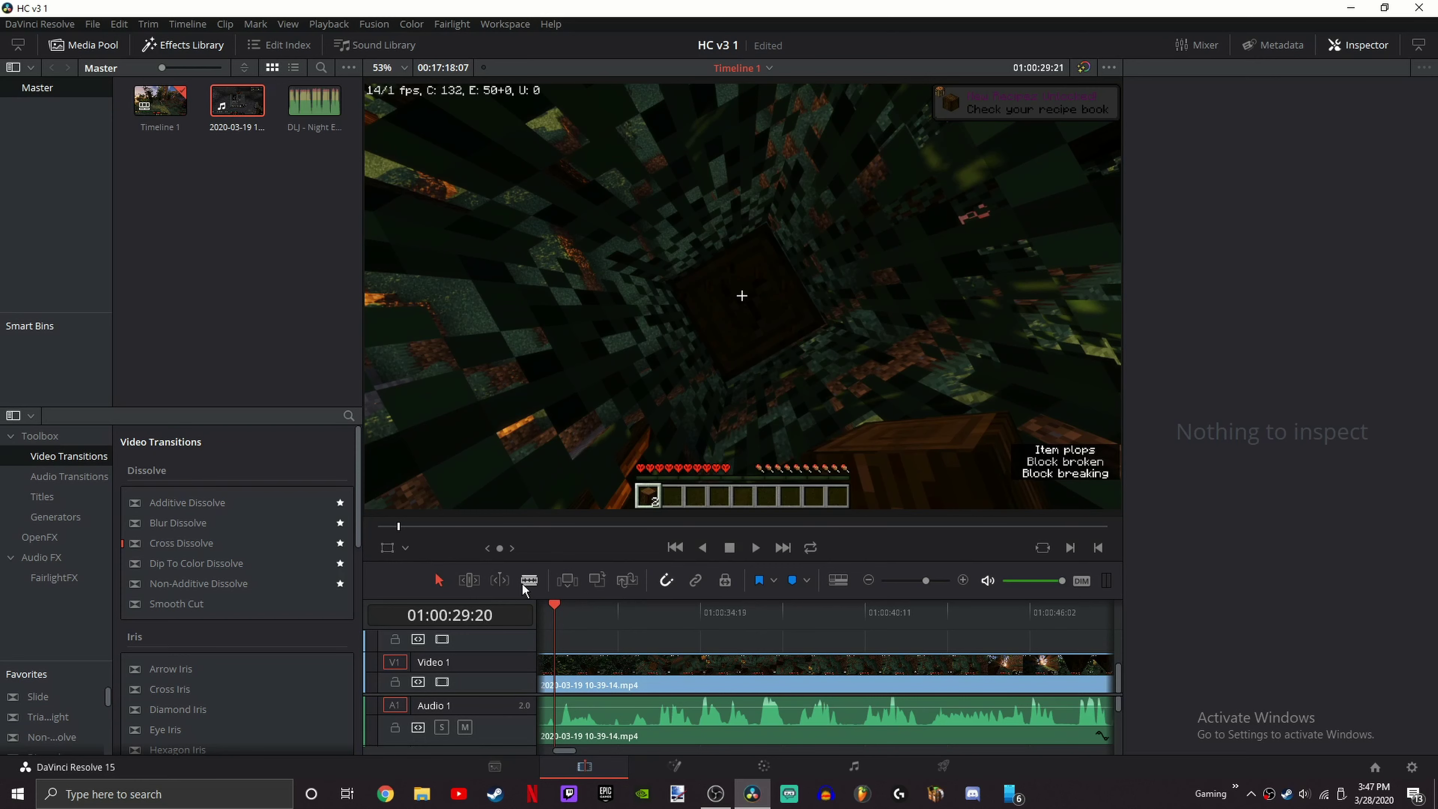
{"action": "mouse_move", "coordinate": [555, 608]}
{"action": "left_mouse_down"}
{"action": "mouse_move", "coordinate": [593, 612]}
{"action": "mouse_move", "coordinate": [565, 620]}
{"action": "left_mouse_up"}
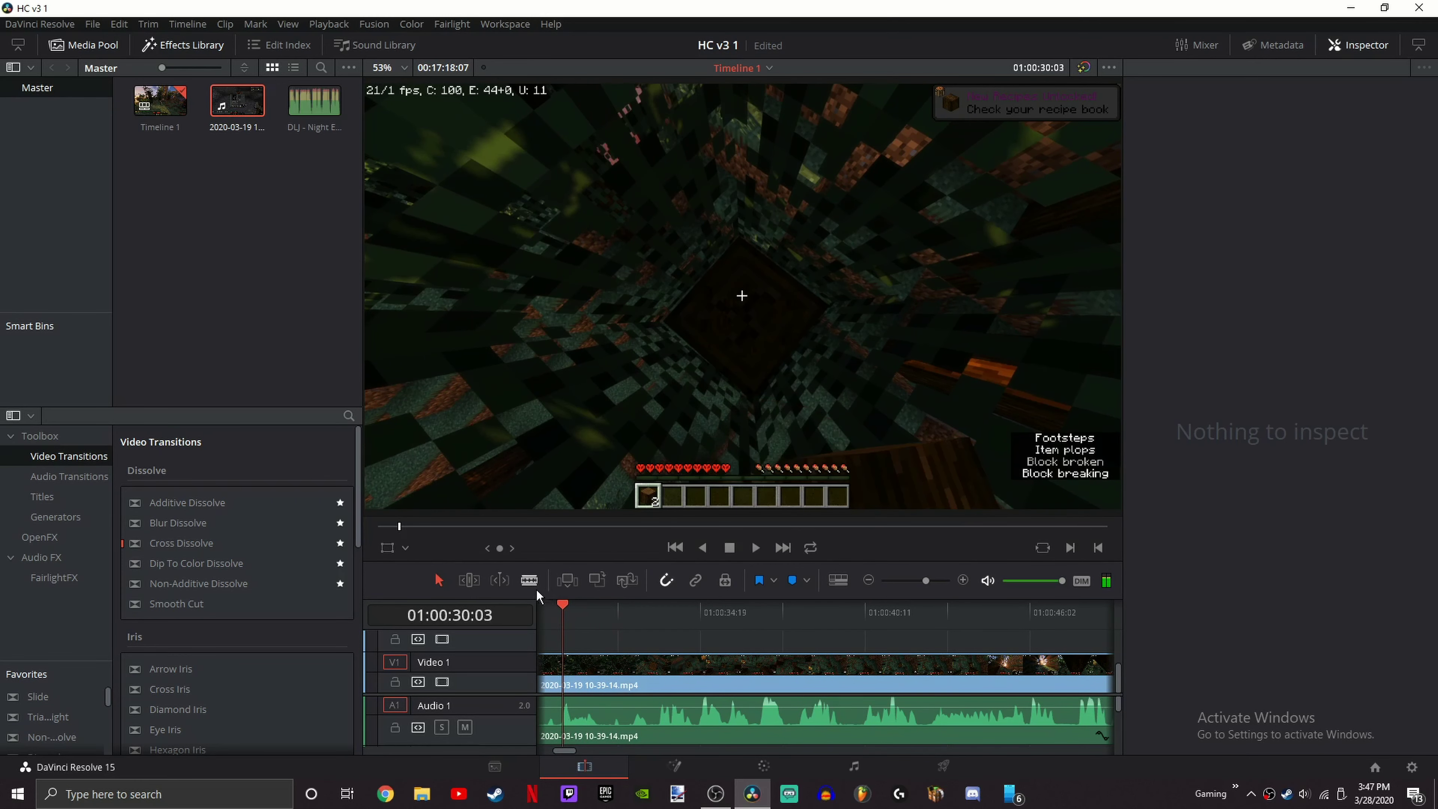
{"action": "left_click", "coordinate": [529, 580]}
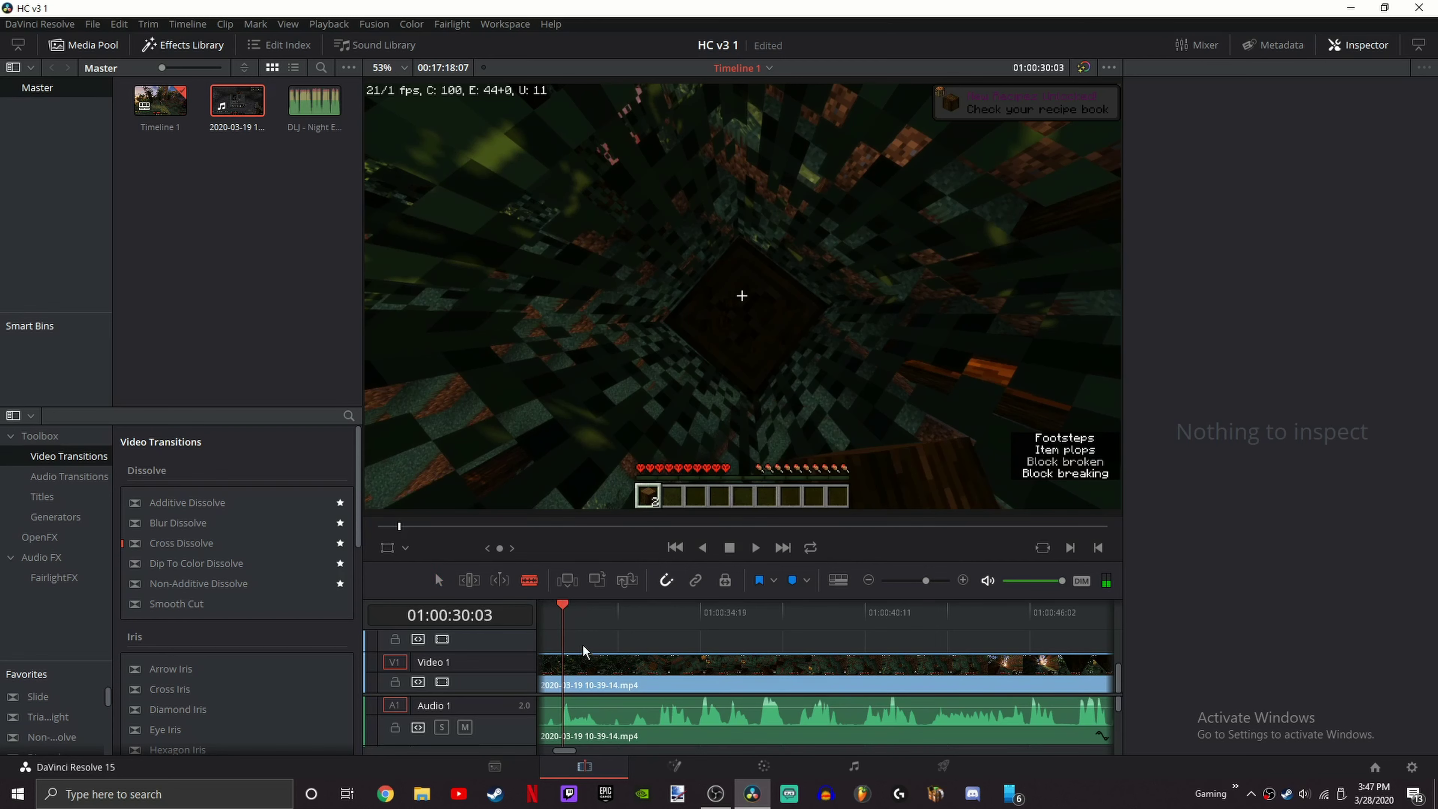
{"action": "left_click", "coordinate": [577, 665]}
Step: Split the video clip again at 01:00:47:05 and select the section between the two cuts
{"action": "left_click_drag", "start_coordinate": [571, 619], "coordinate": [1064, 615]}
{"action": "left_click", "coordinate": [1060, 667]}
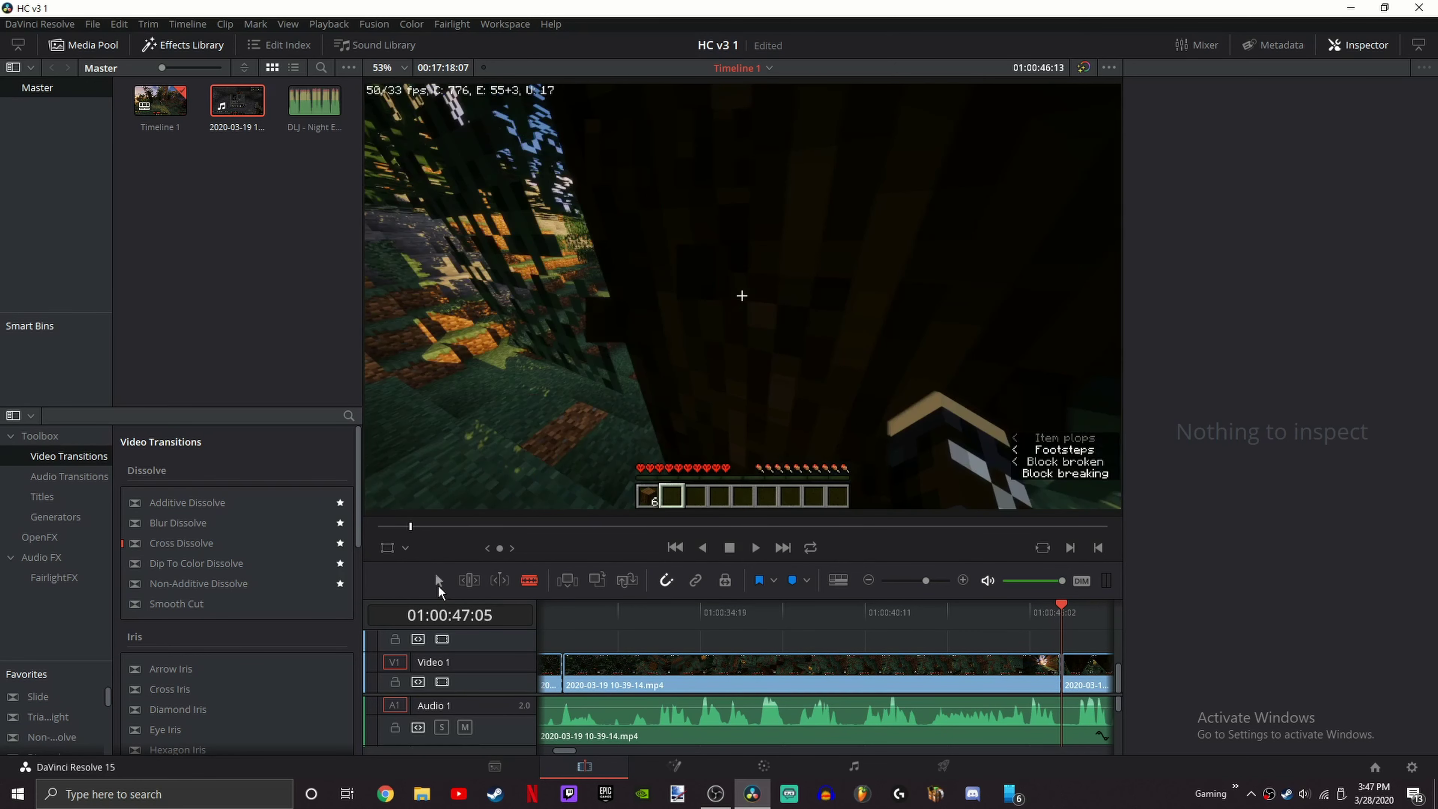
{"action": "left_click", "coordinate": [438, 583]}
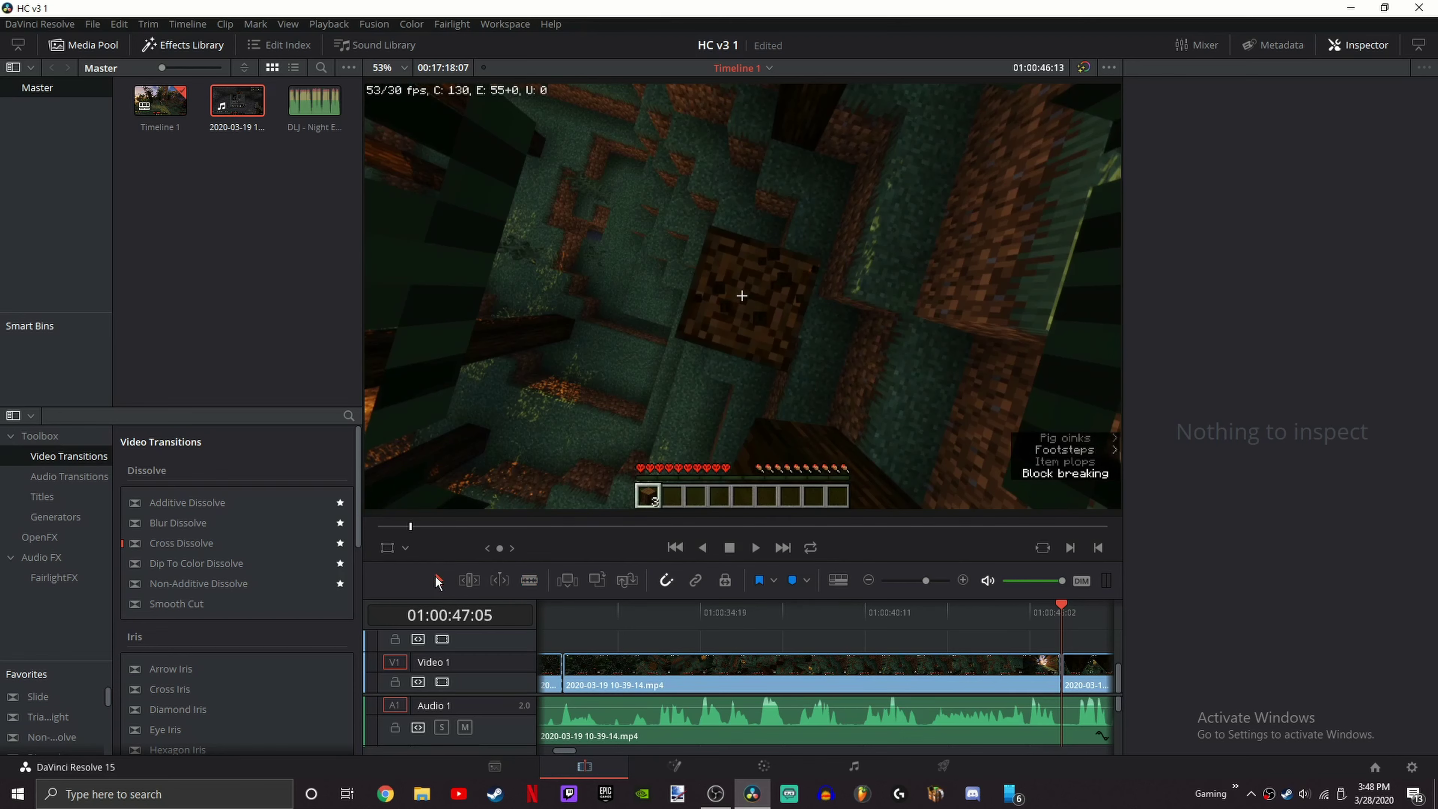
{"action": "left_click", "coordinate": [643, 665]}
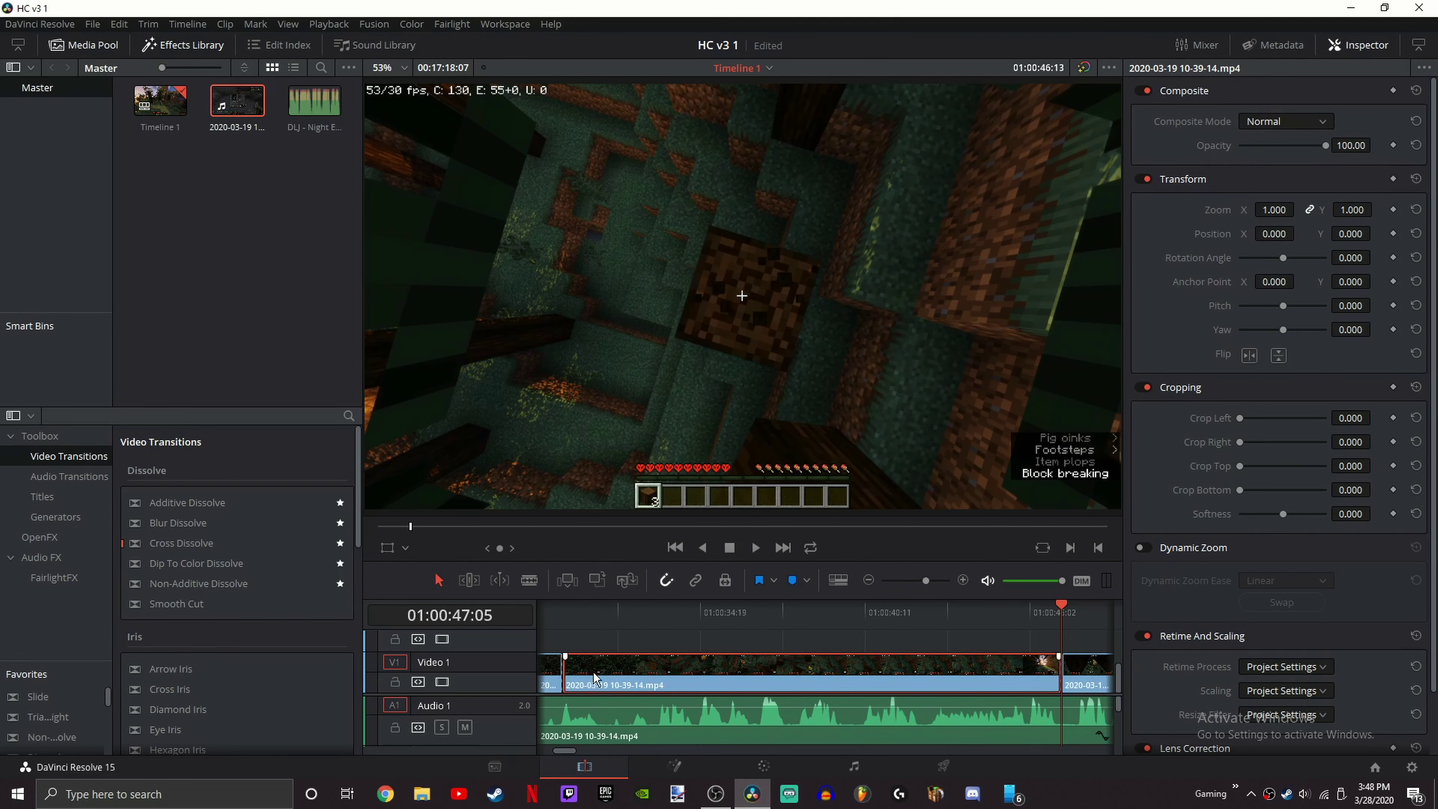
Step: Hide the Inspector, switch to the single-viewer layout, and show the Inspector again
{"action": "left_click", "coordinate": [1358, 45]}
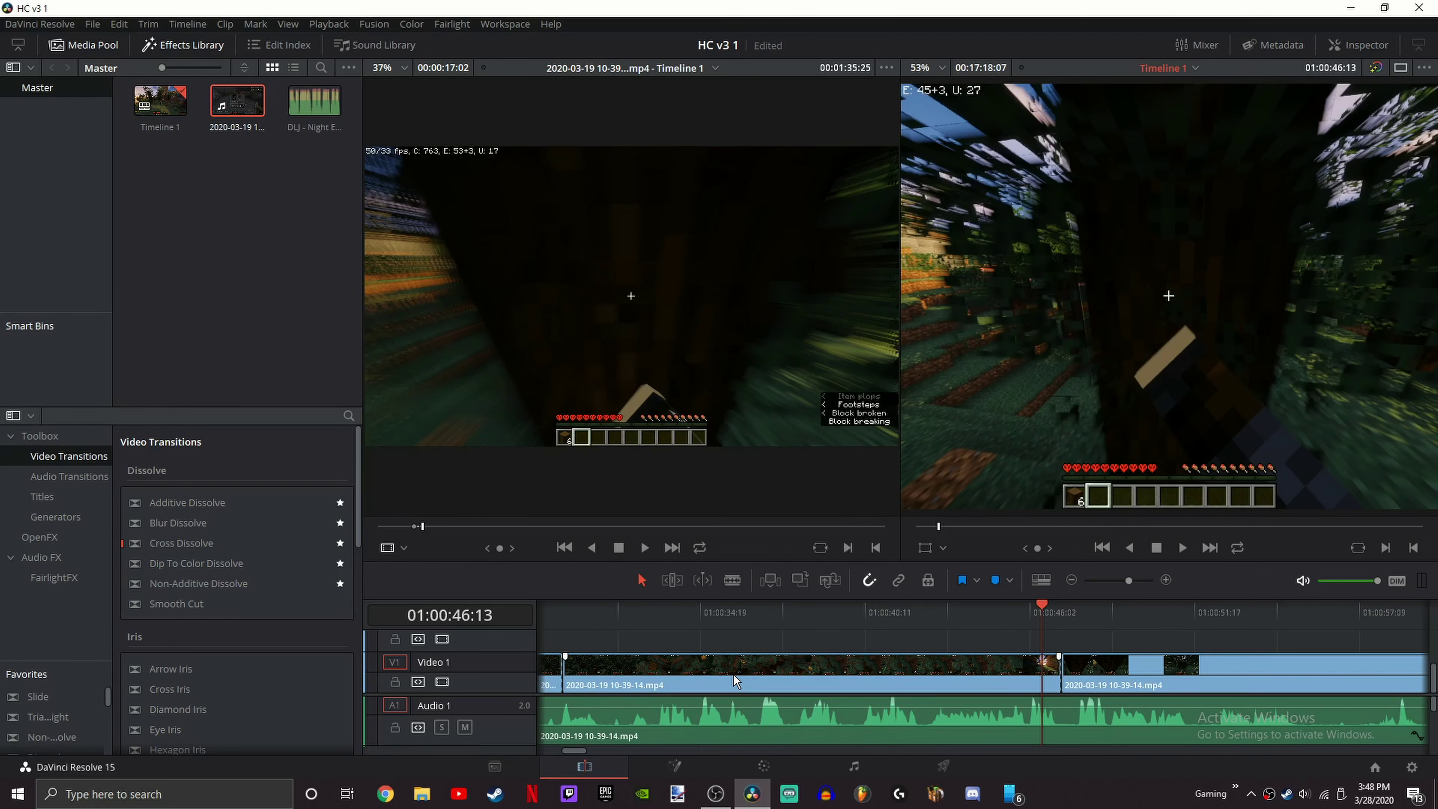
{"action": "left_click", "coordinate": [1400, 68]}
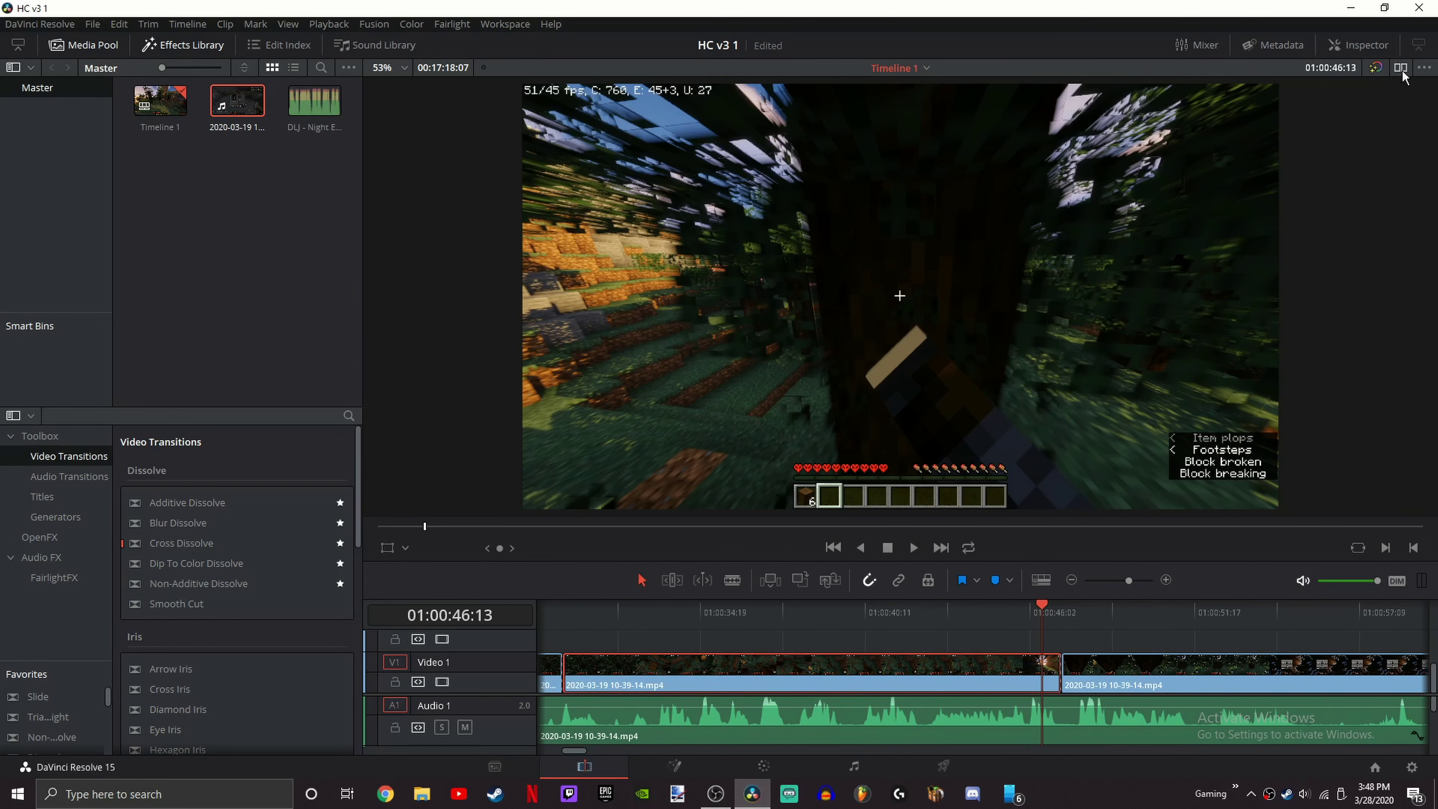
{"action": "left_click", "coordinate": [1337, 52]}
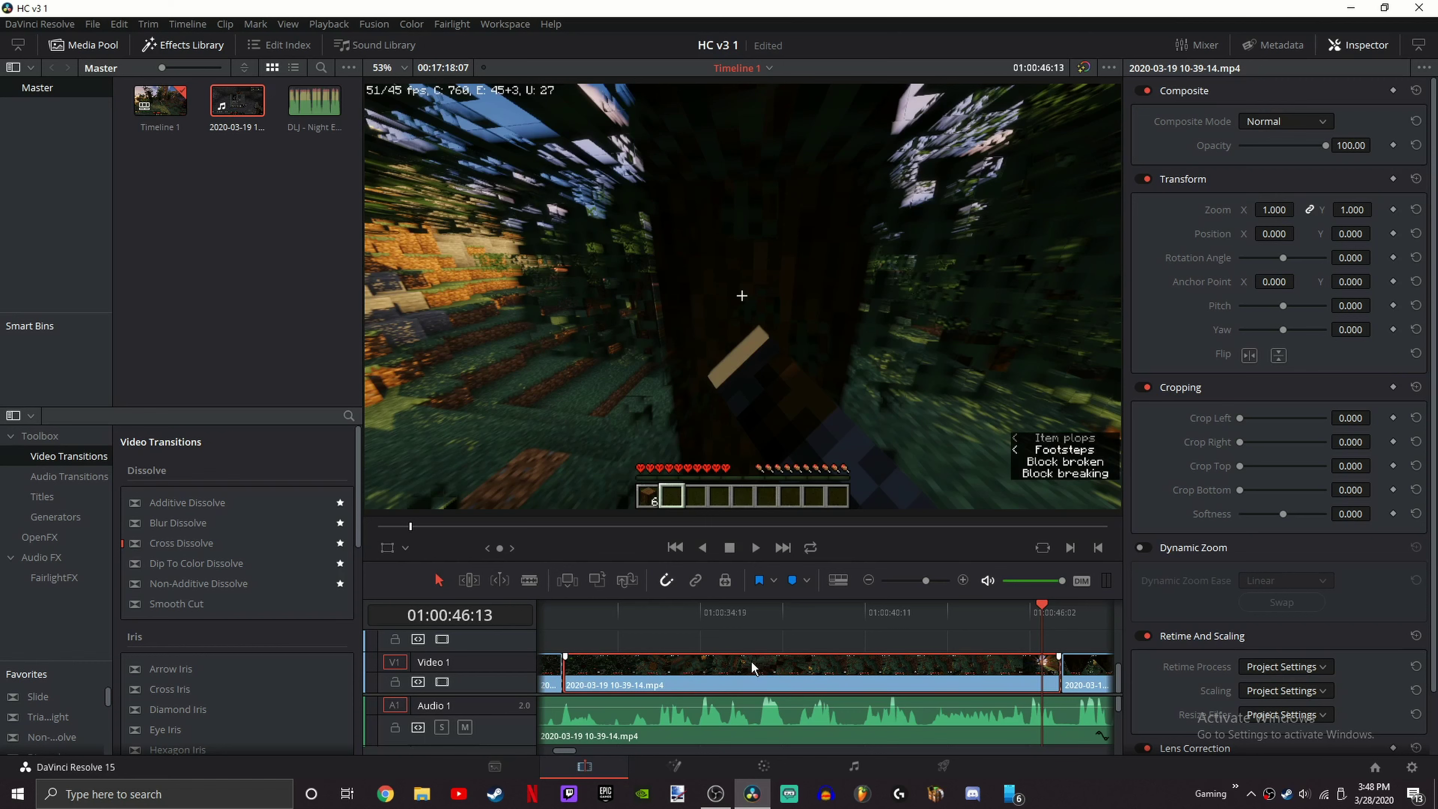
Step: Undo the cuts in the video clip and return the playhead to the timeline start
{"action": "key", "text": "ctrl+z"}
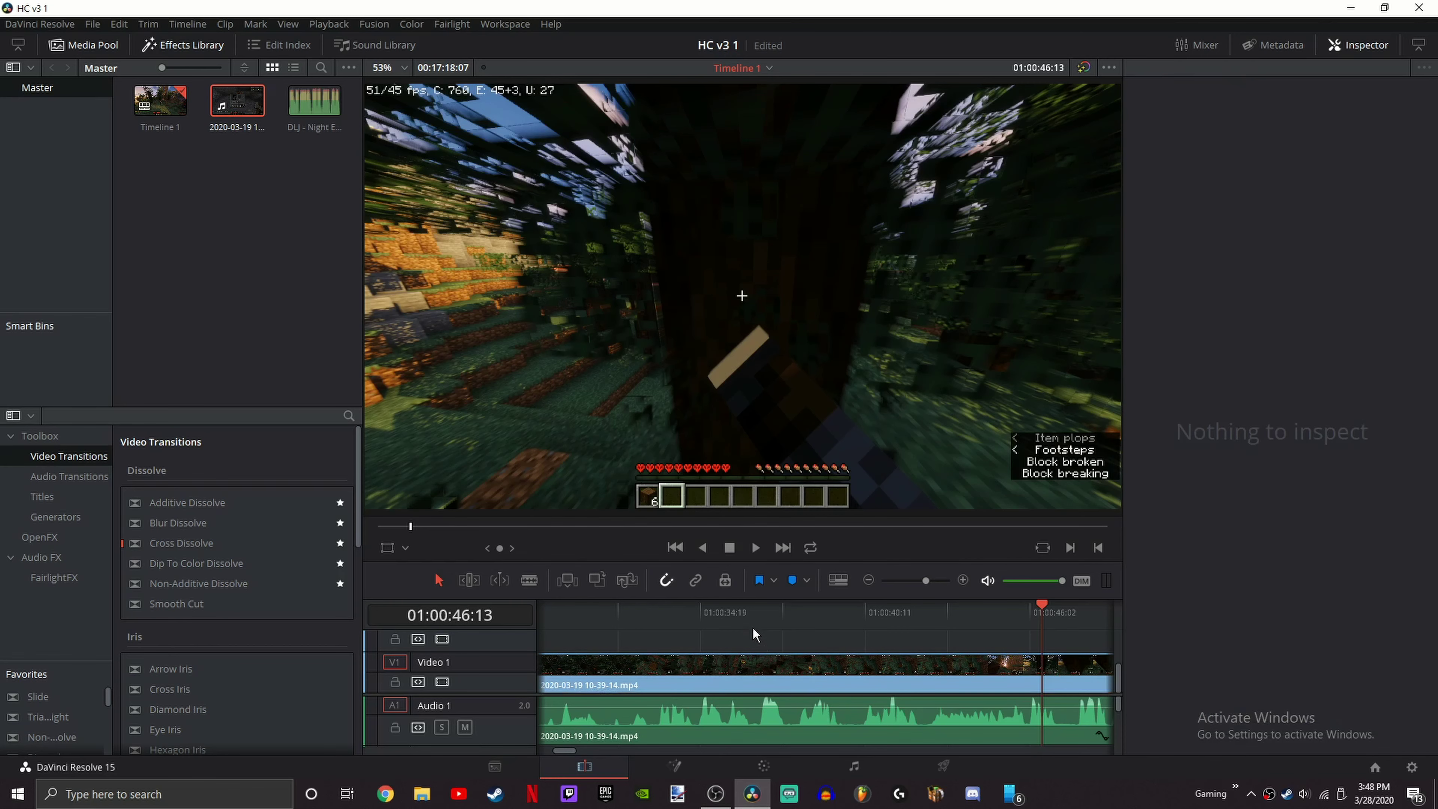
{"action": "left_click_drag", "start_coordinate": [410, 527], "coordinate": [368, 525]}
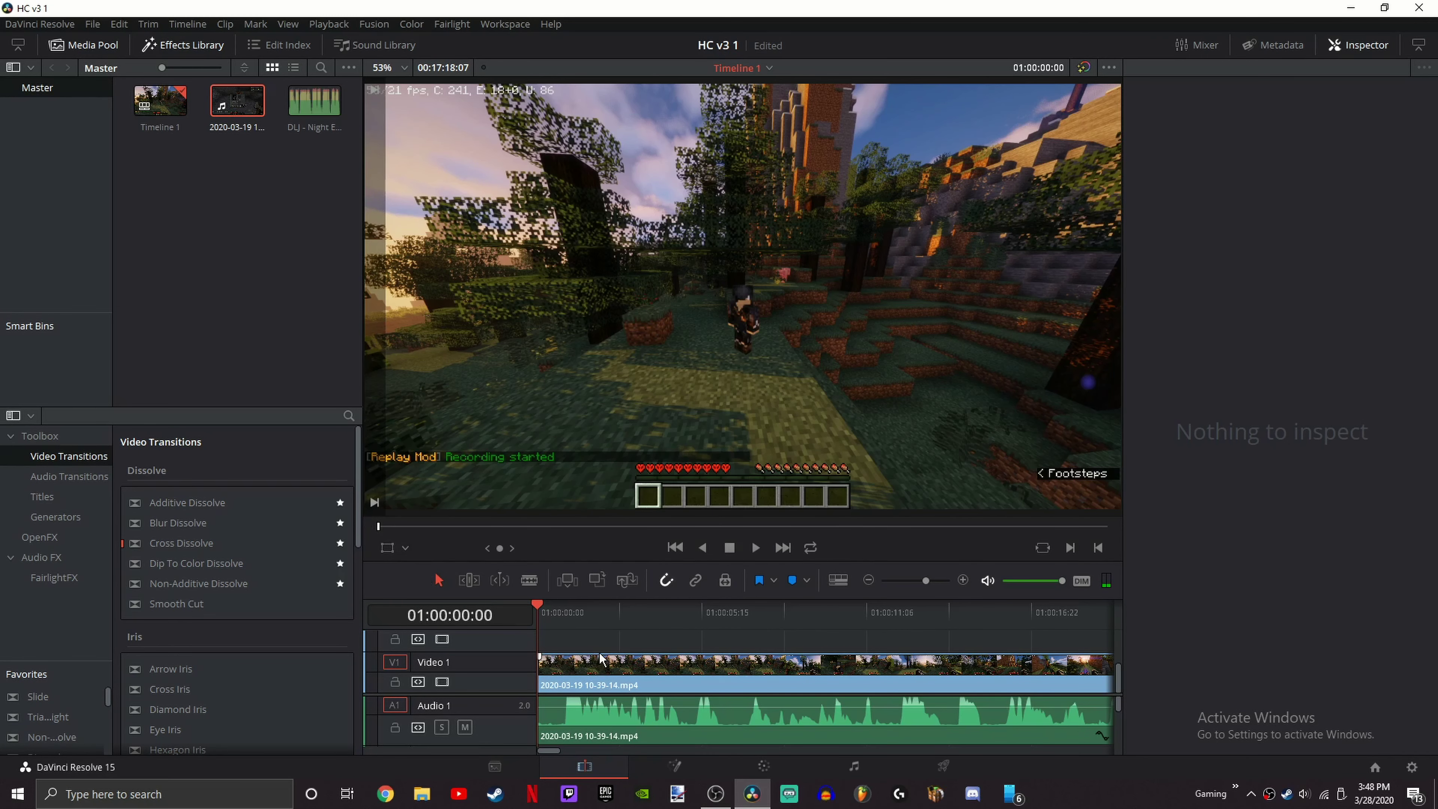
Step: Select the gameplay clip's video part and its audio part in turn to view their Inspector settings
{"action": "left_click_drag", "start_coordinate": [595, 639], "coordinate": [595, 704]}
{"action": "left_click", "coordinate": [572, 638]}
{"action": "left_click", "coordinate": [576, 662]}
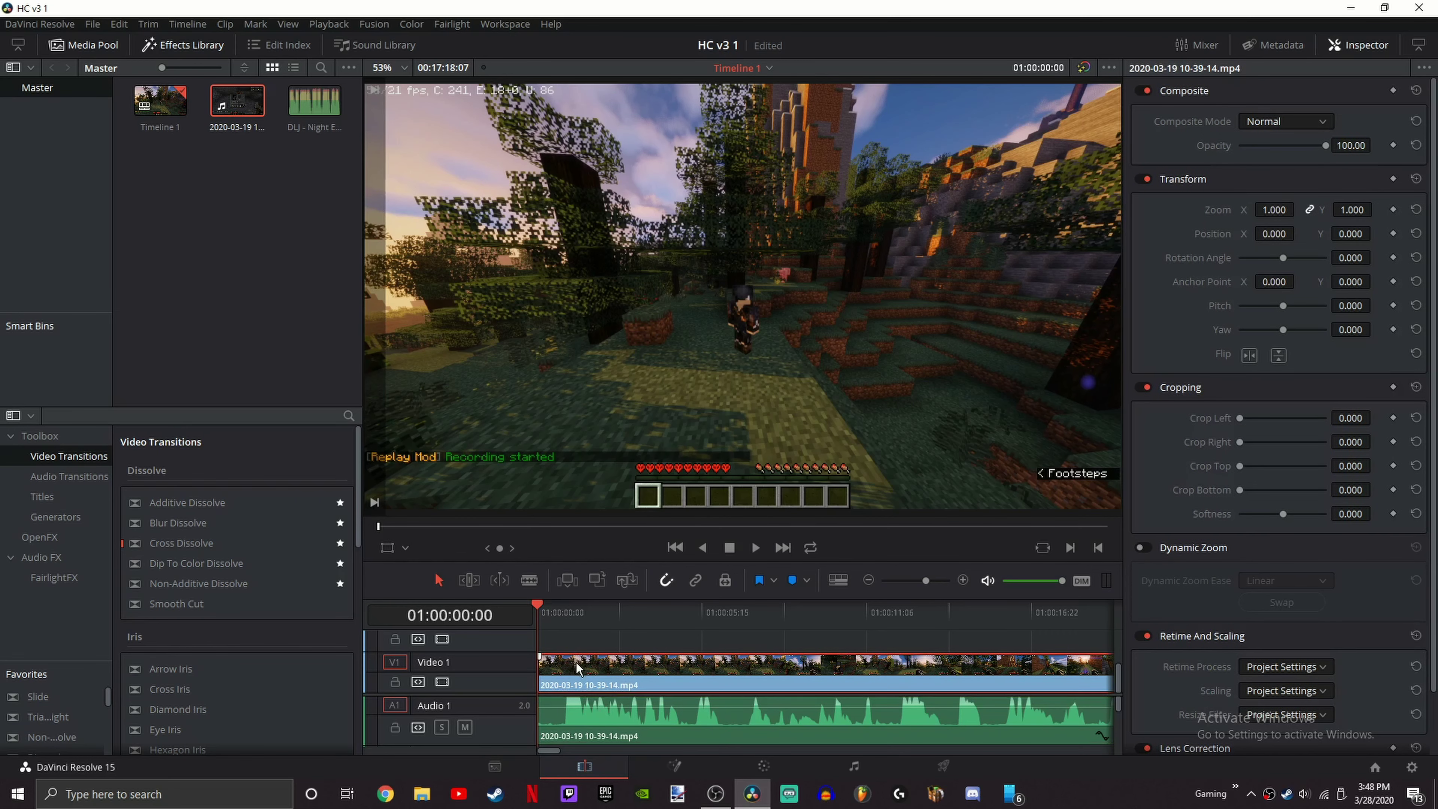
{"action": "left_click", "coordinate": [607, 731]}
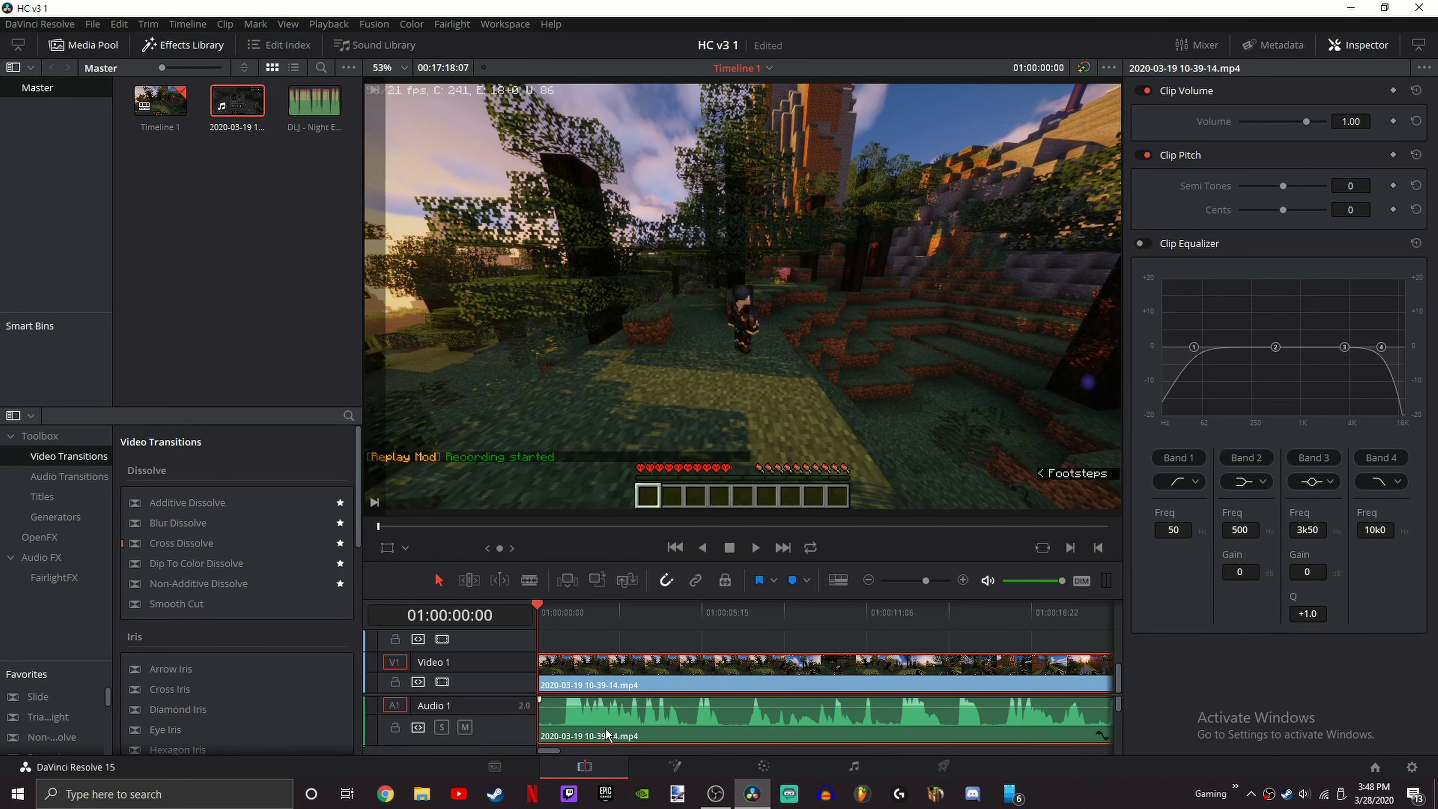
{"action": "left_click", "coordinate": [570, 645]}
Step: Move the gameplay clip with its linked audio 53:13 later on the timeline and deselect it
{"action": "scroll", "coordinate": [592, 640], "scroll_direction": "up", "scroll_amount": 2}
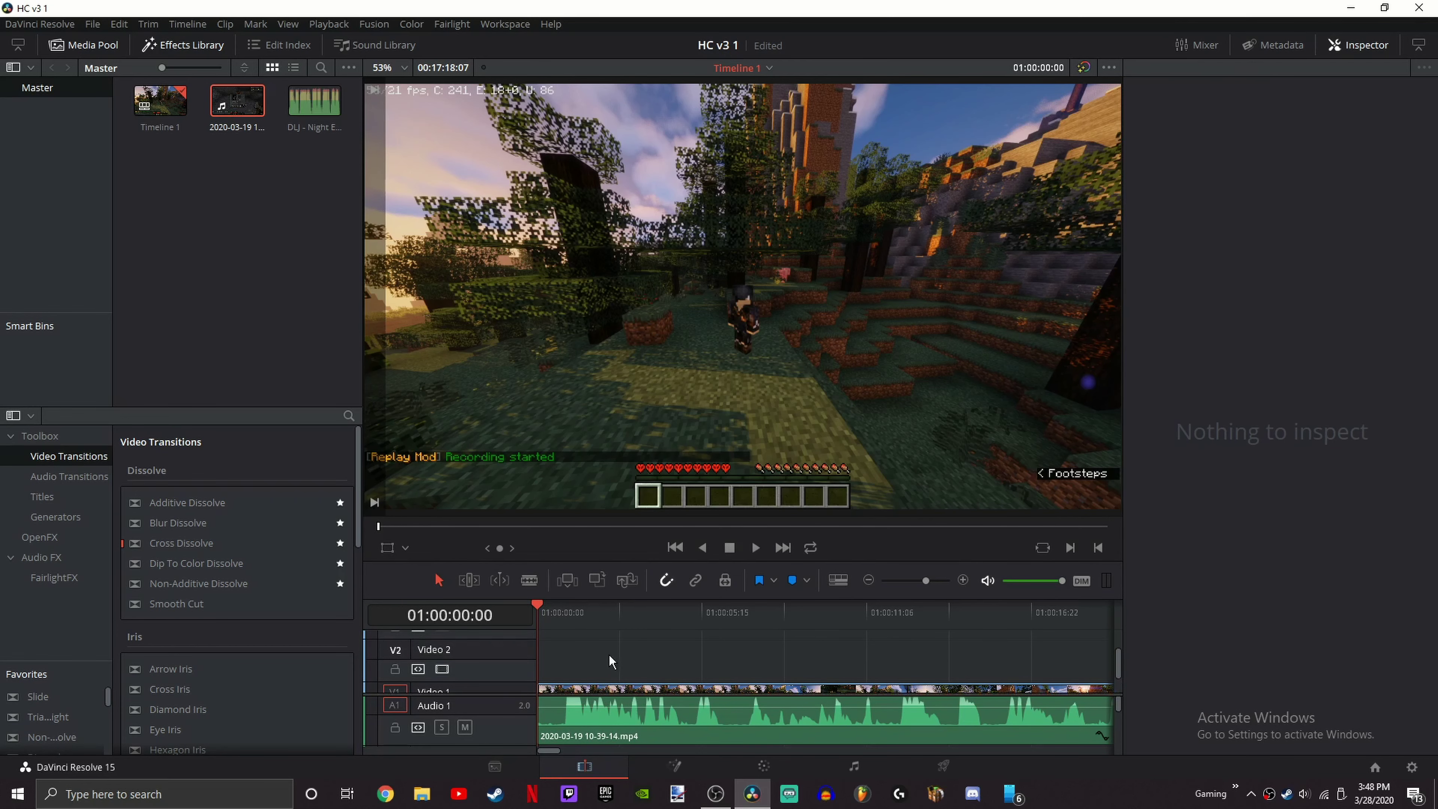
{"action": "scroll", "coordinate": [638, 712], "scroll_direction": "down", "scroll_amount": 2}
{"action": "left_click", "coordinate": [588, 672]}
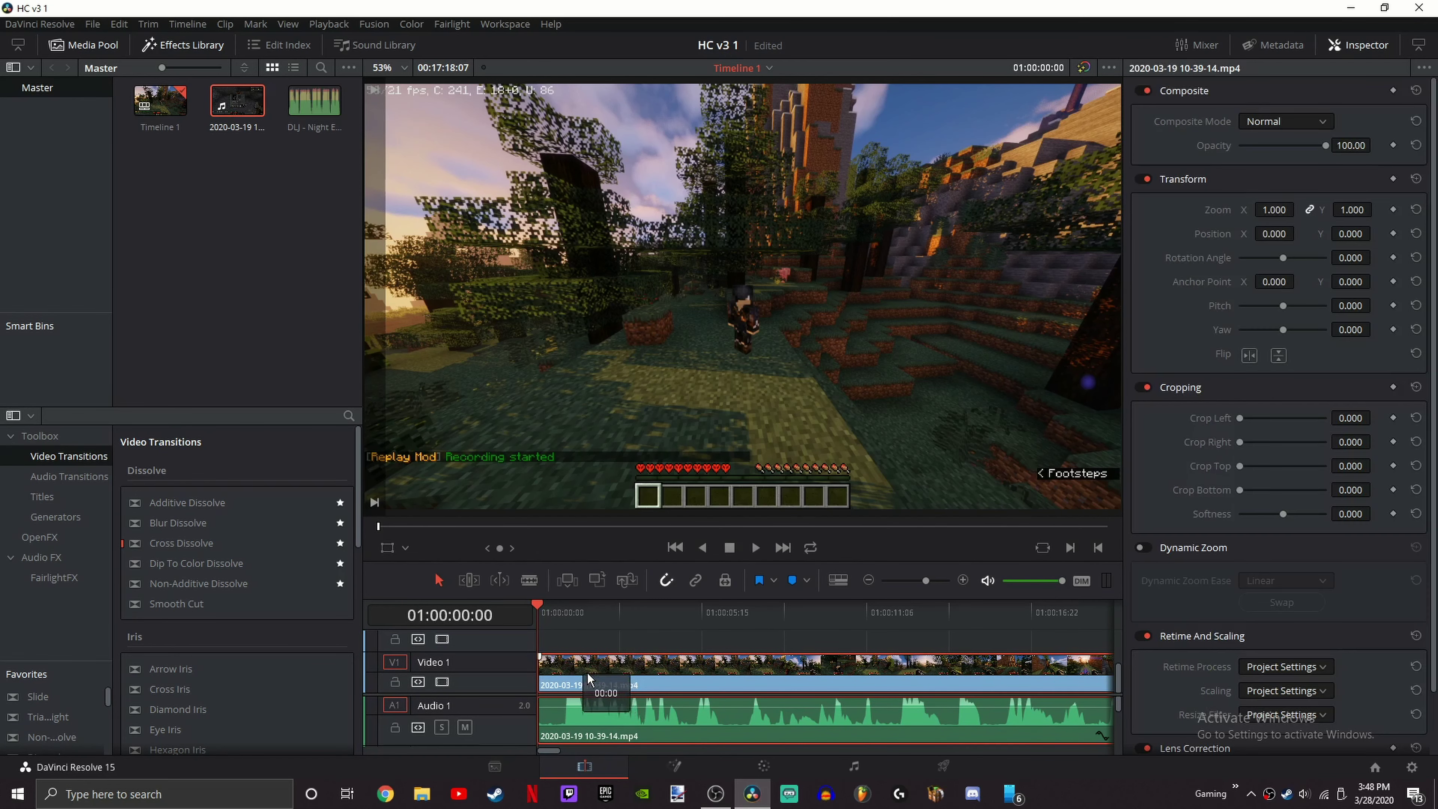
{"action": "left_click_drag", "start_coordinate": [587, 672], "coordinate": [1117, 672]}
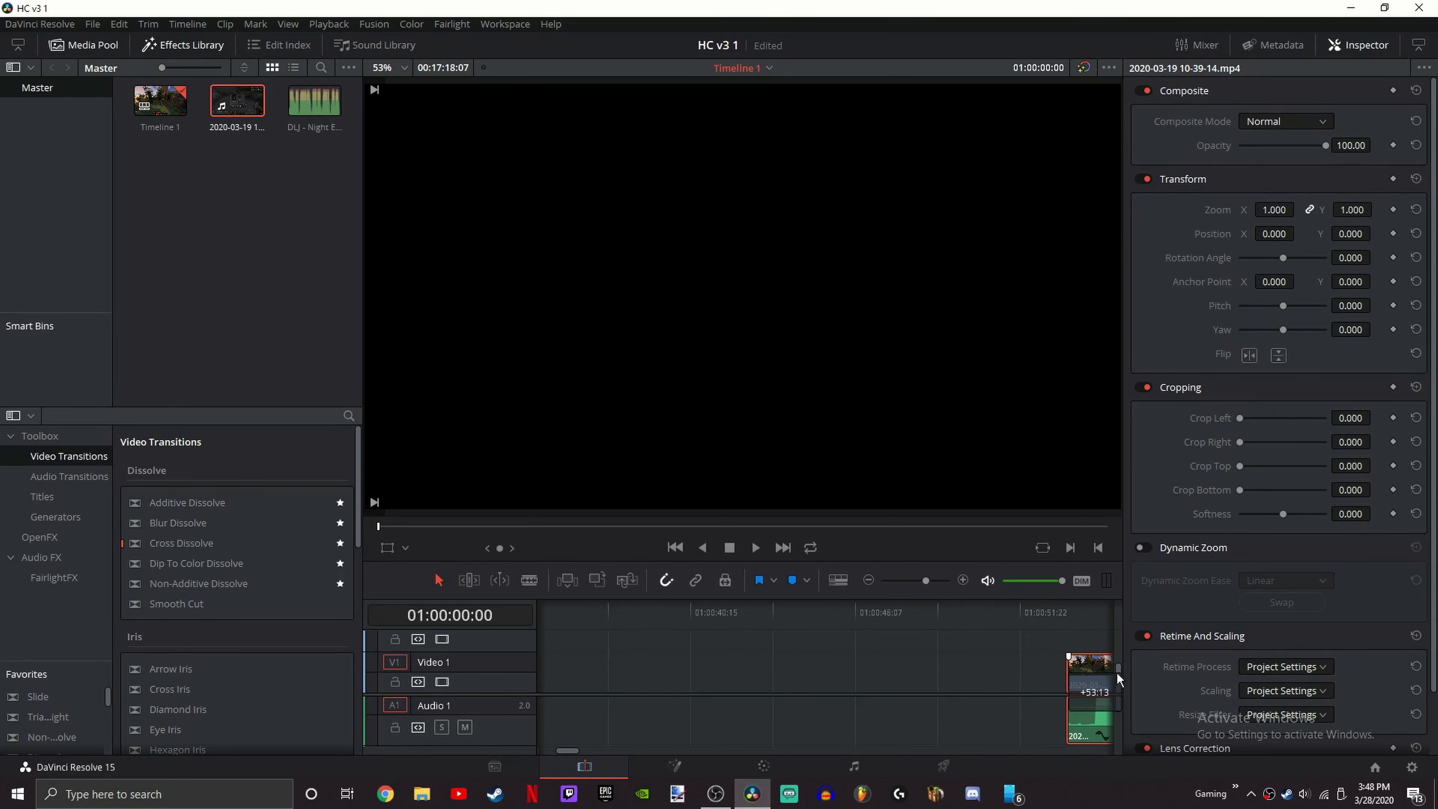
{"action": "left_click", "coordinate": [825, 645]}
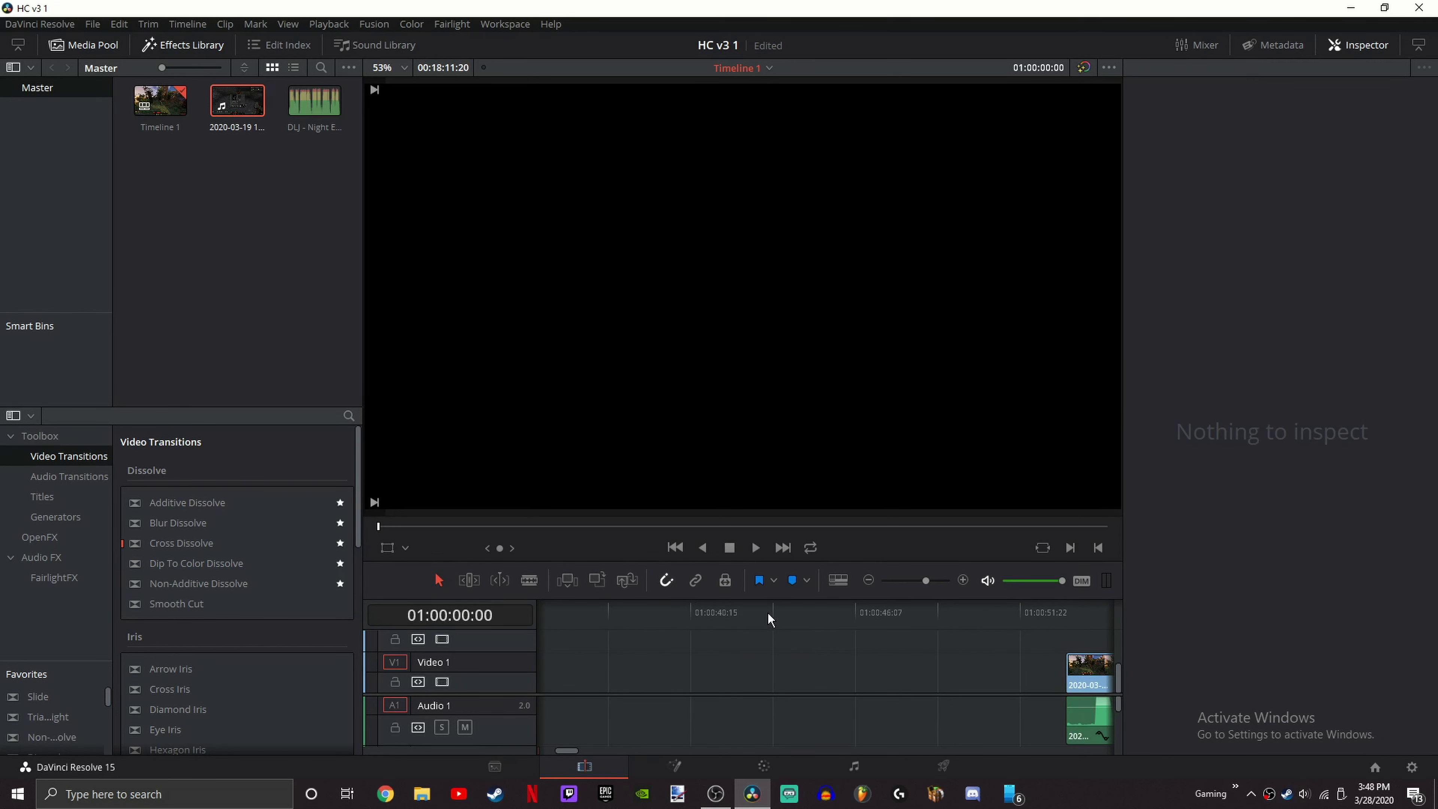
Step: Paste the copied video section on Video 1 at the timeline start, 01:00:00:00
{"action": "left_click", "coordinate": [749, 615]}
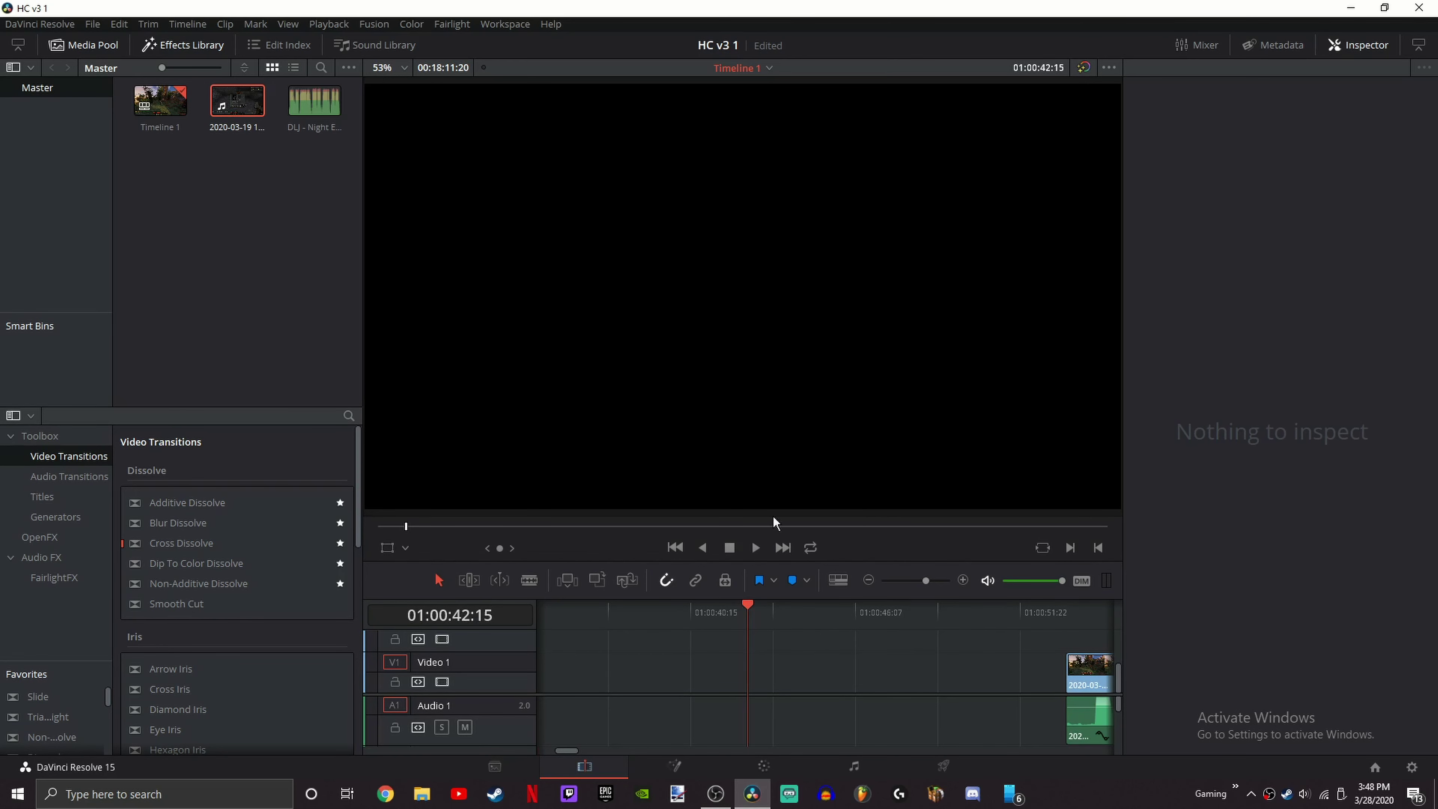
{"action": "left_click", "coordinate": [677, 546]}
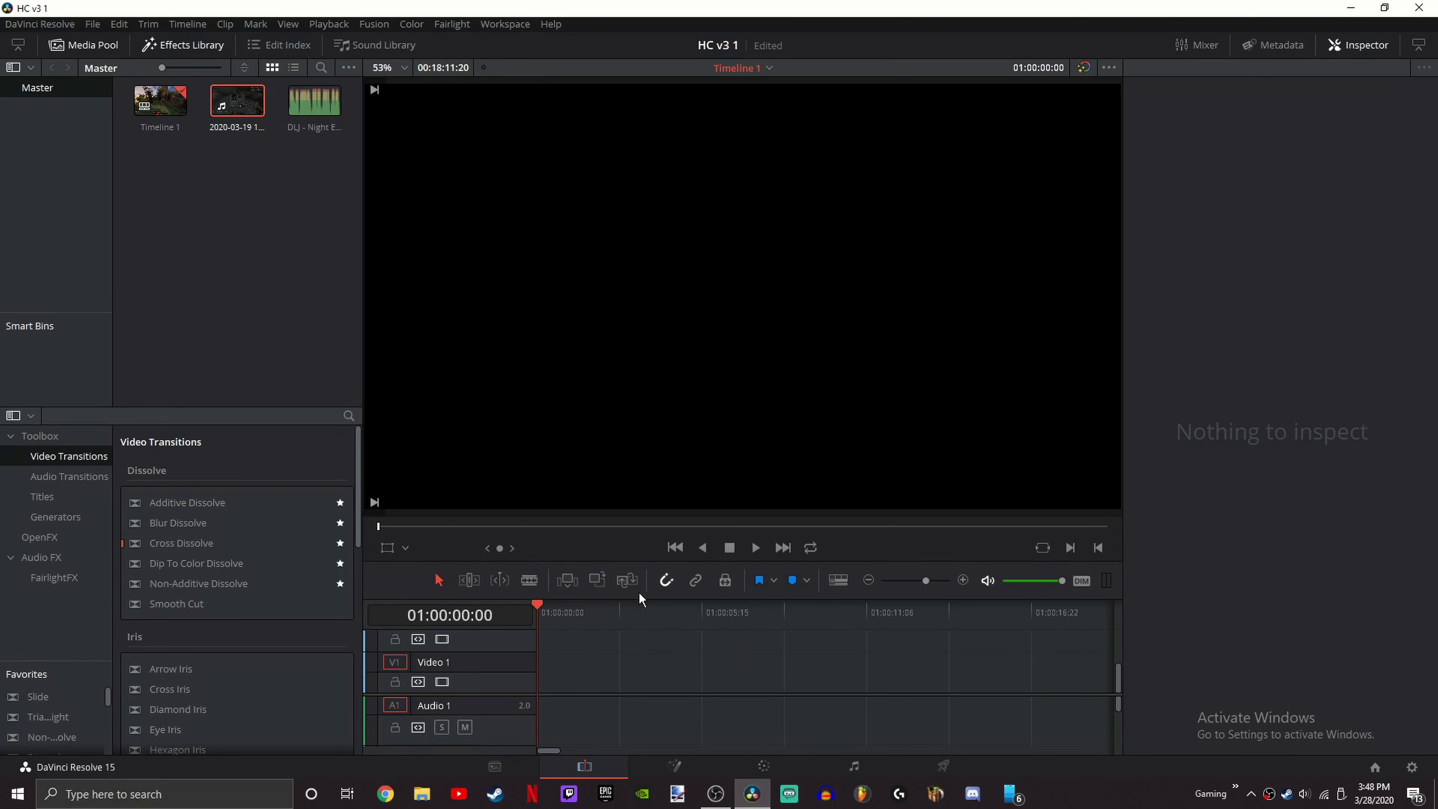
{"action": "key", "text": "ctrl+v"}
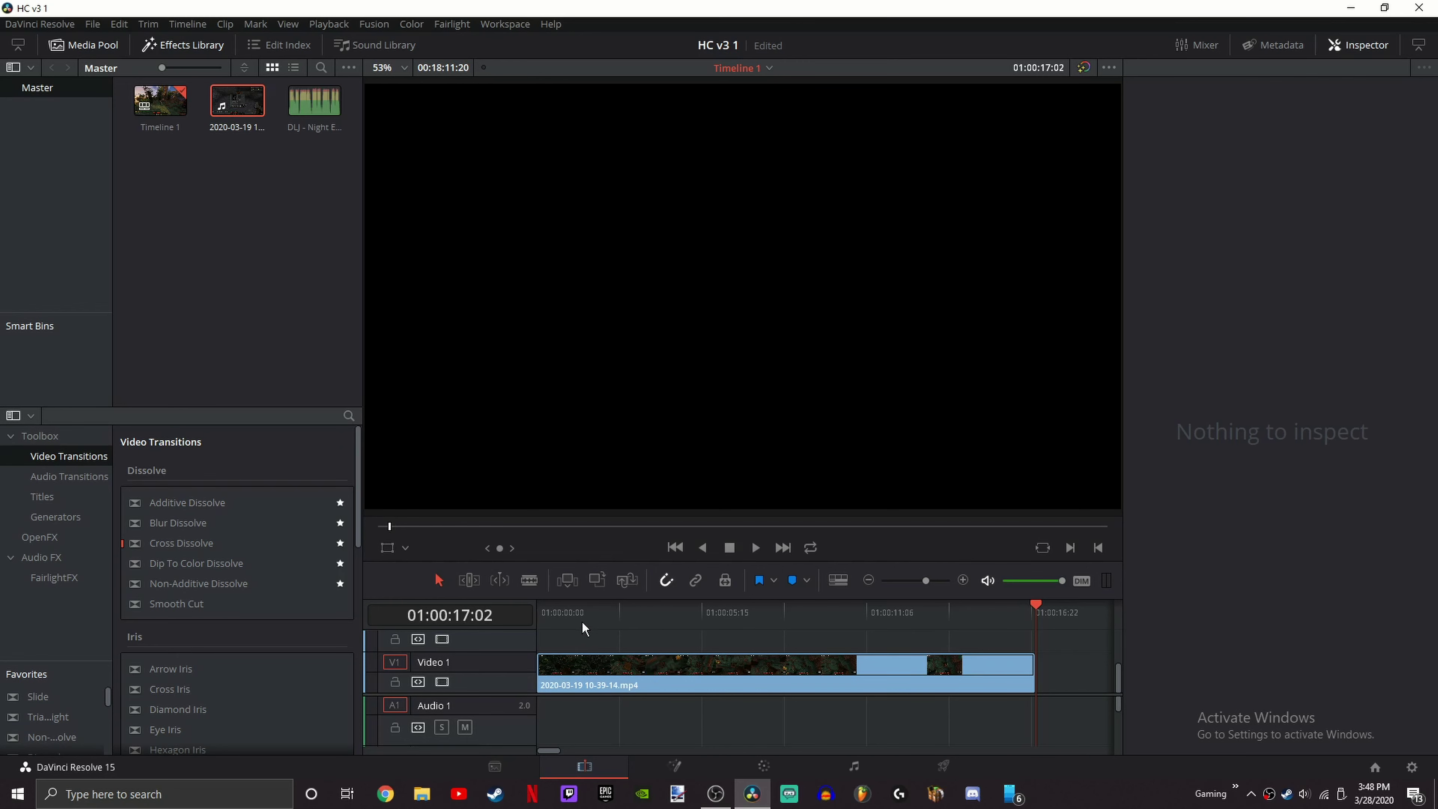
{"action": "left_click", "coordinate": [556, 607]}
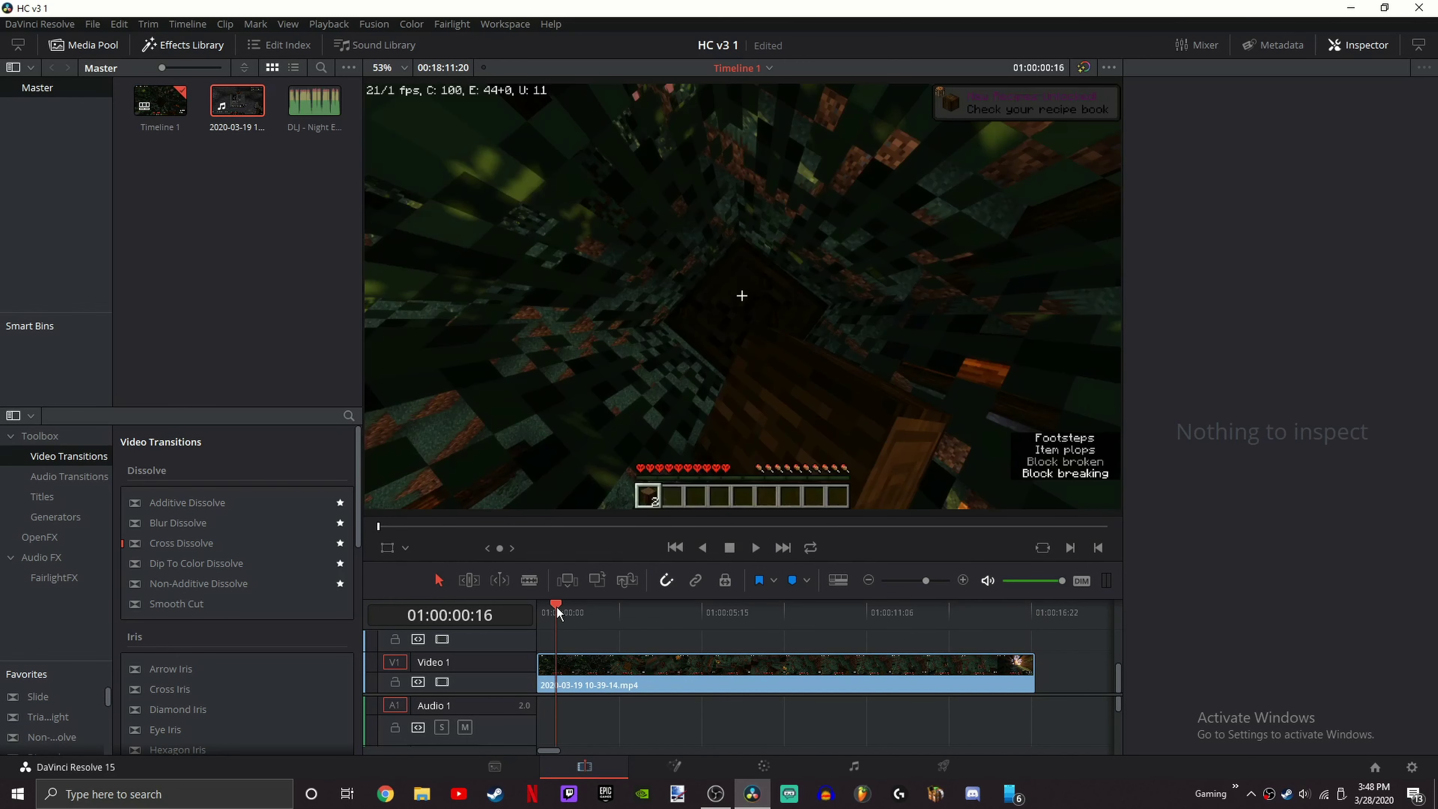
Step: Set the pasted clip's speed to 250% with Ripple sequence enabled
{"action": "left_click", "coordinate": [611, 674]}
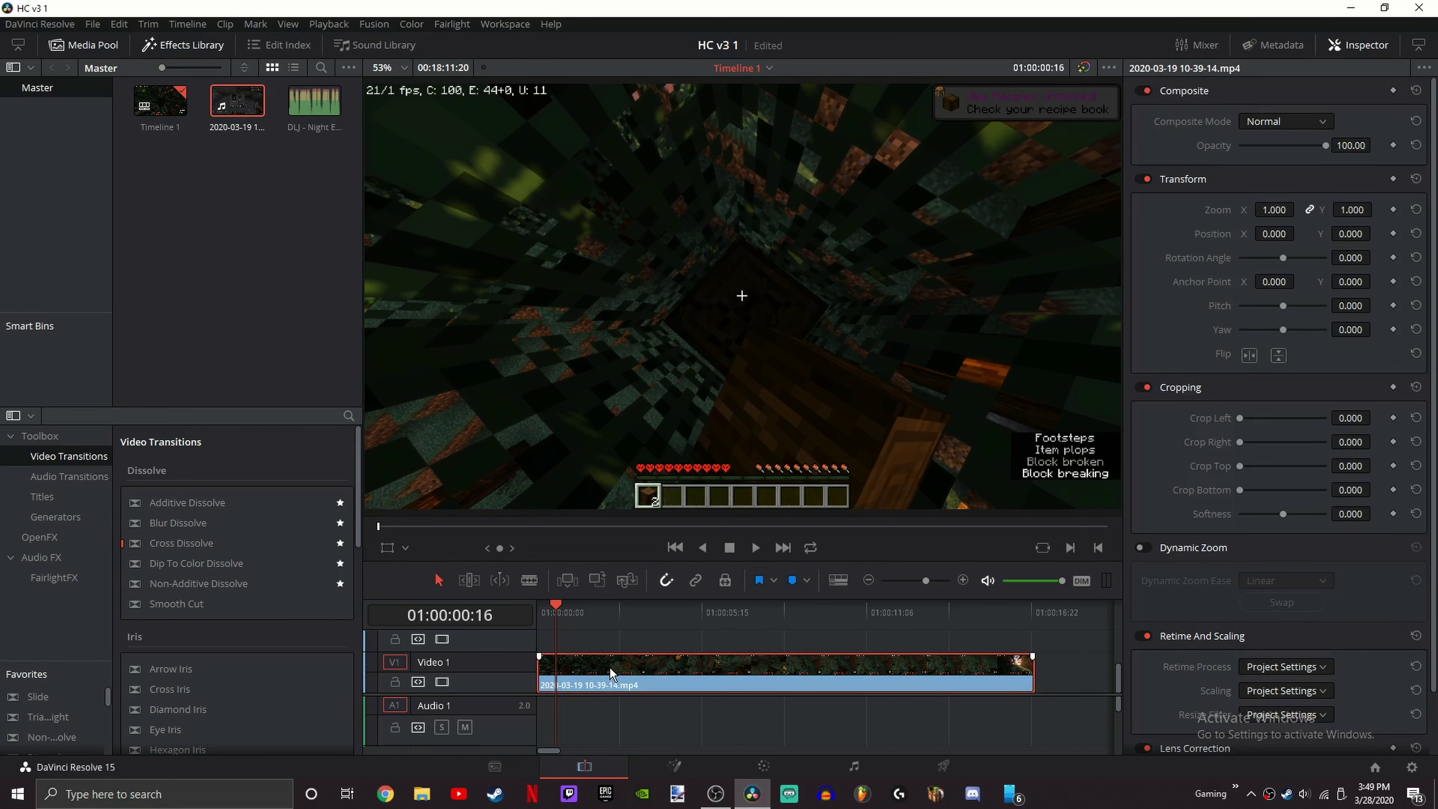
{"action": "right_click", "coordinate": [610, 674]}
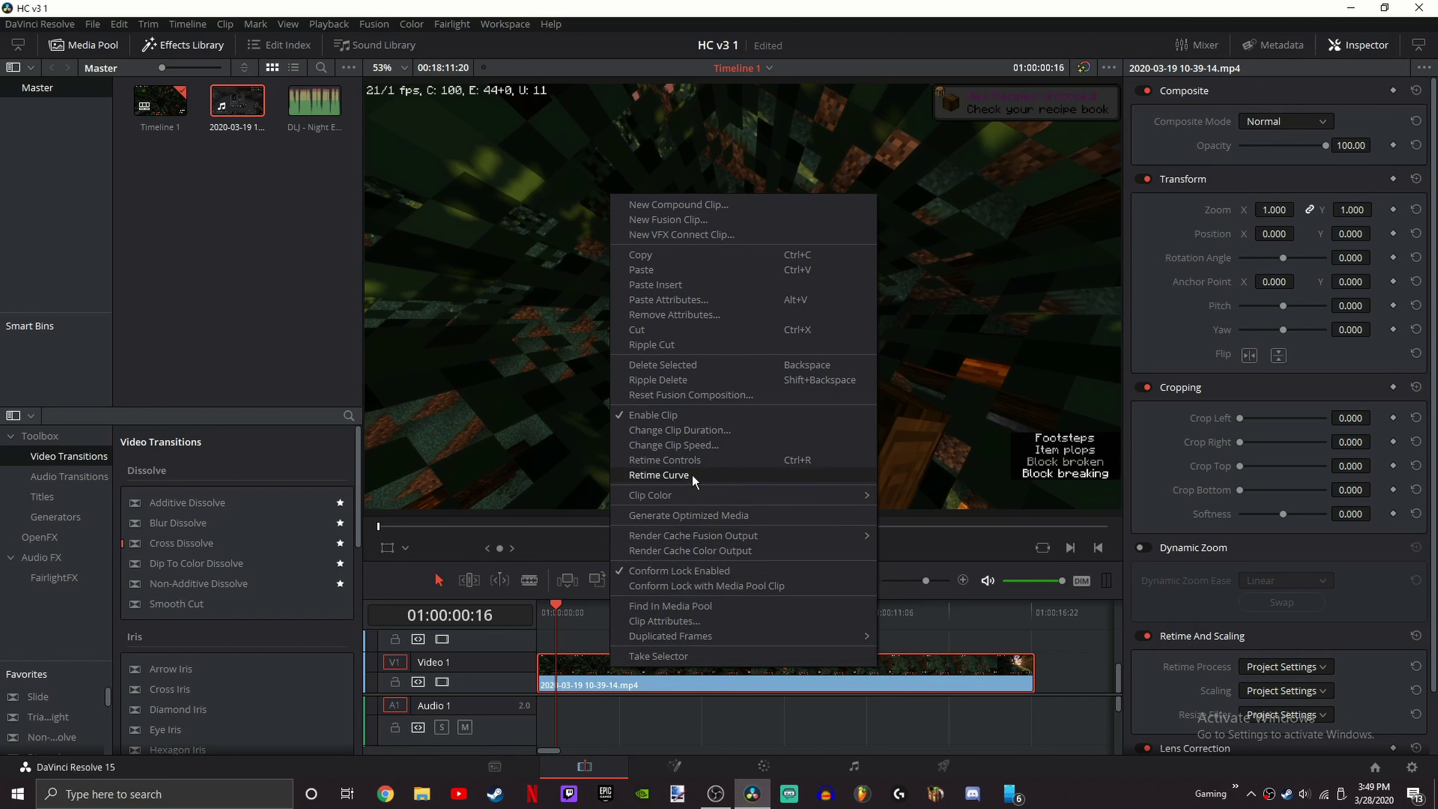
{"action": "left_click", "coordinate": [695, 445]}
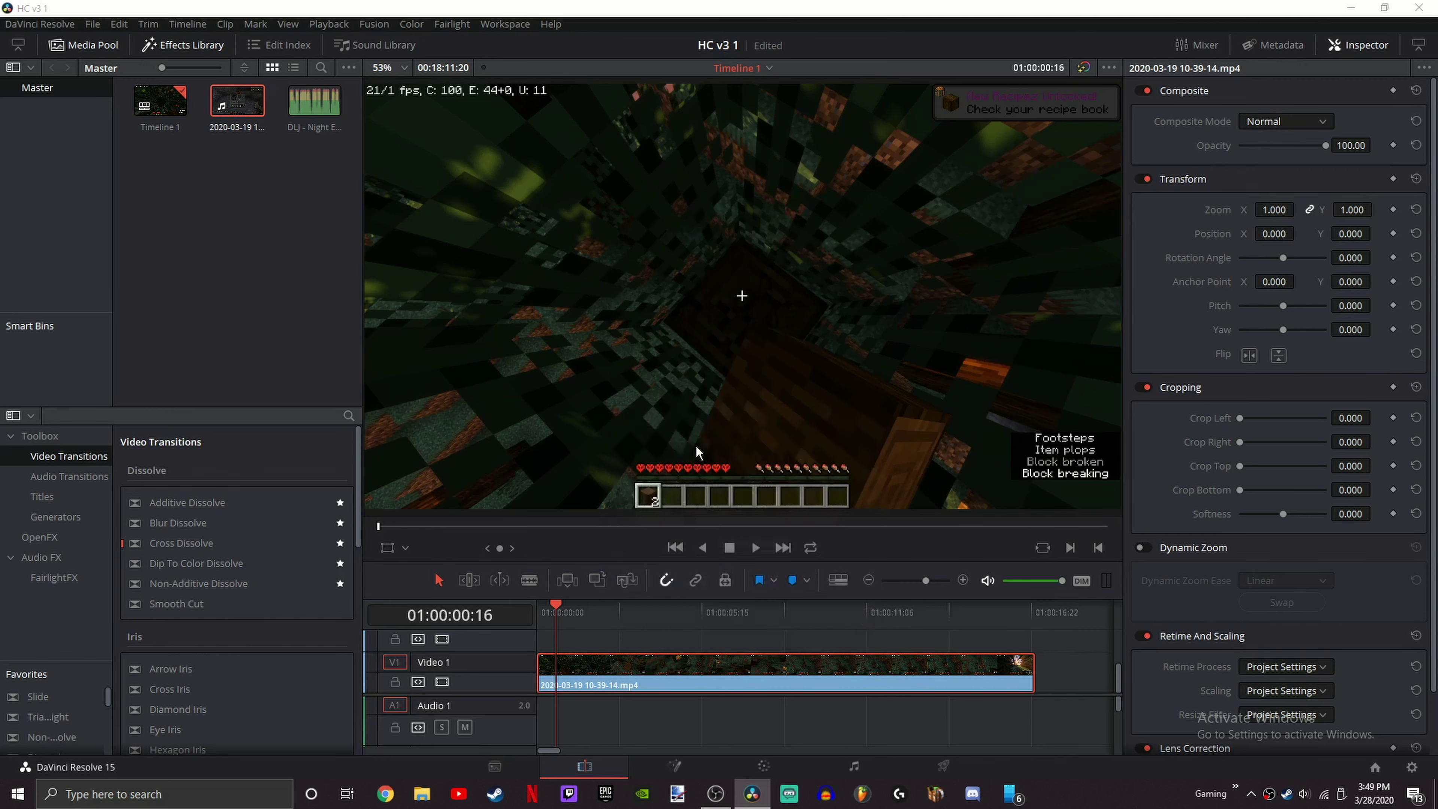
{"action": "left_click", "coordinate": [847, 461]}
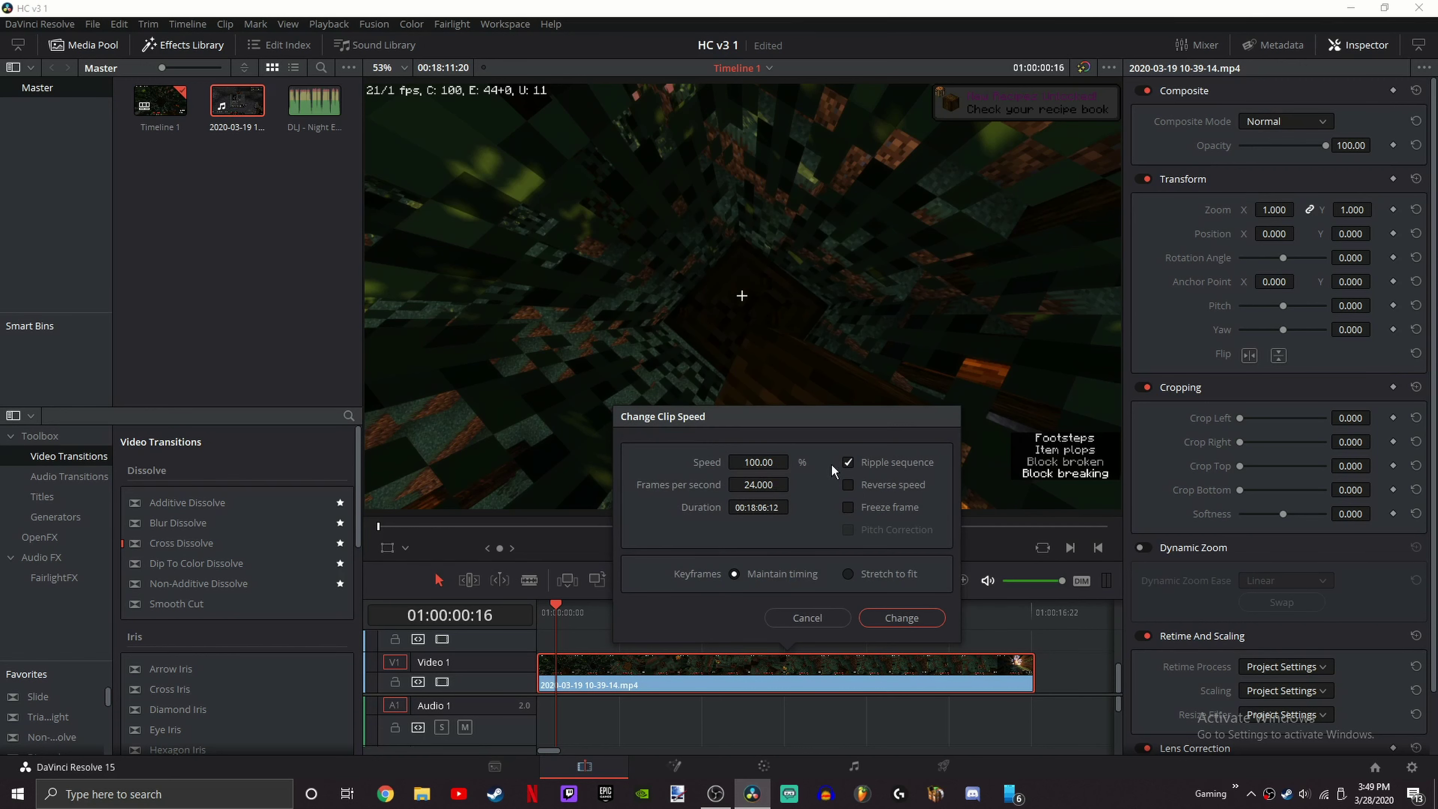
{"action": "left_click", "coordinate": [768, 462]}
{"action": "type", "text": "250"}
{"action": "key", "text": "Return"}
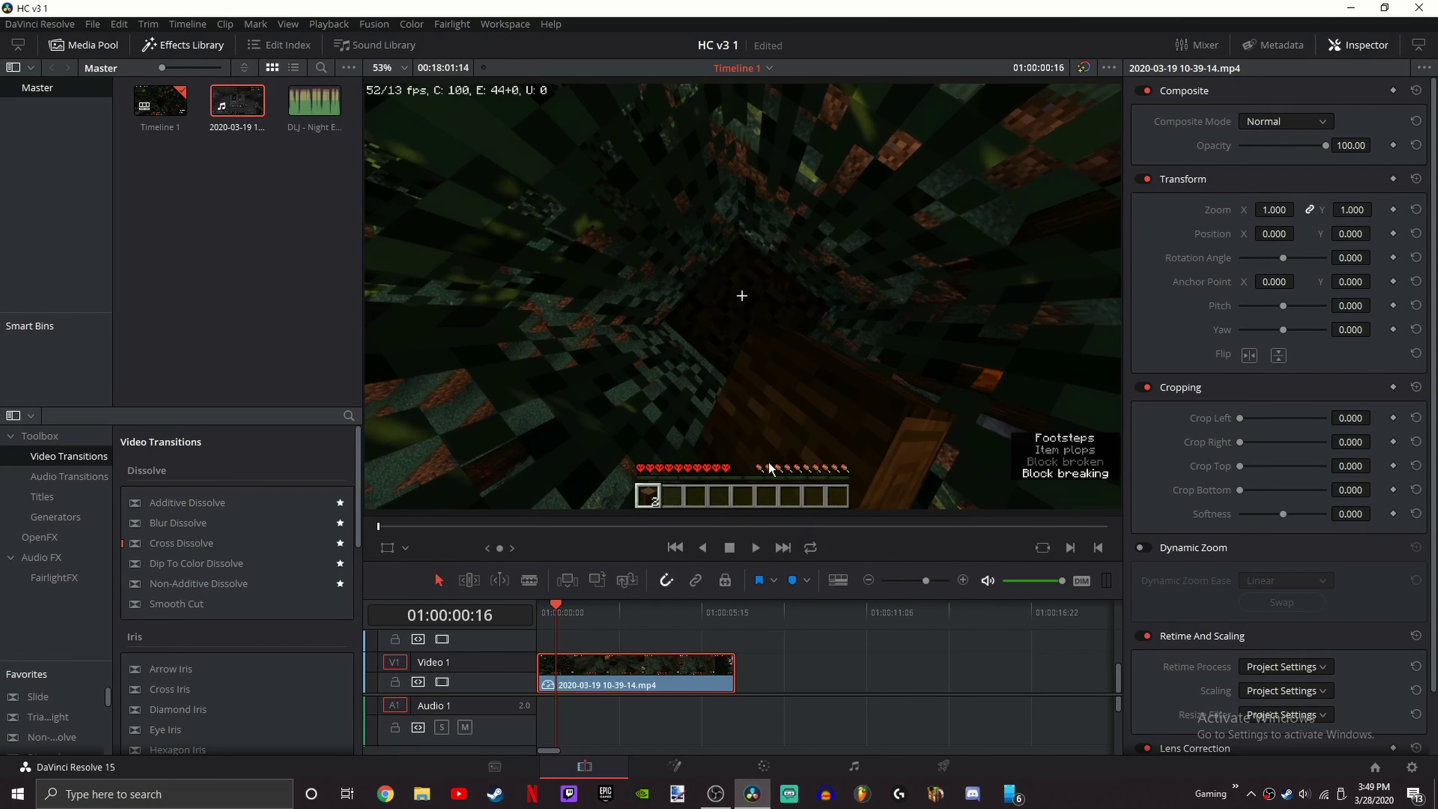
Step: Play the sped-up clip from its beginning and return the playhead to the timeline start
{"action": "left_click", "coordinate": [543, 615]}
{"action": "key", "text": "space"}
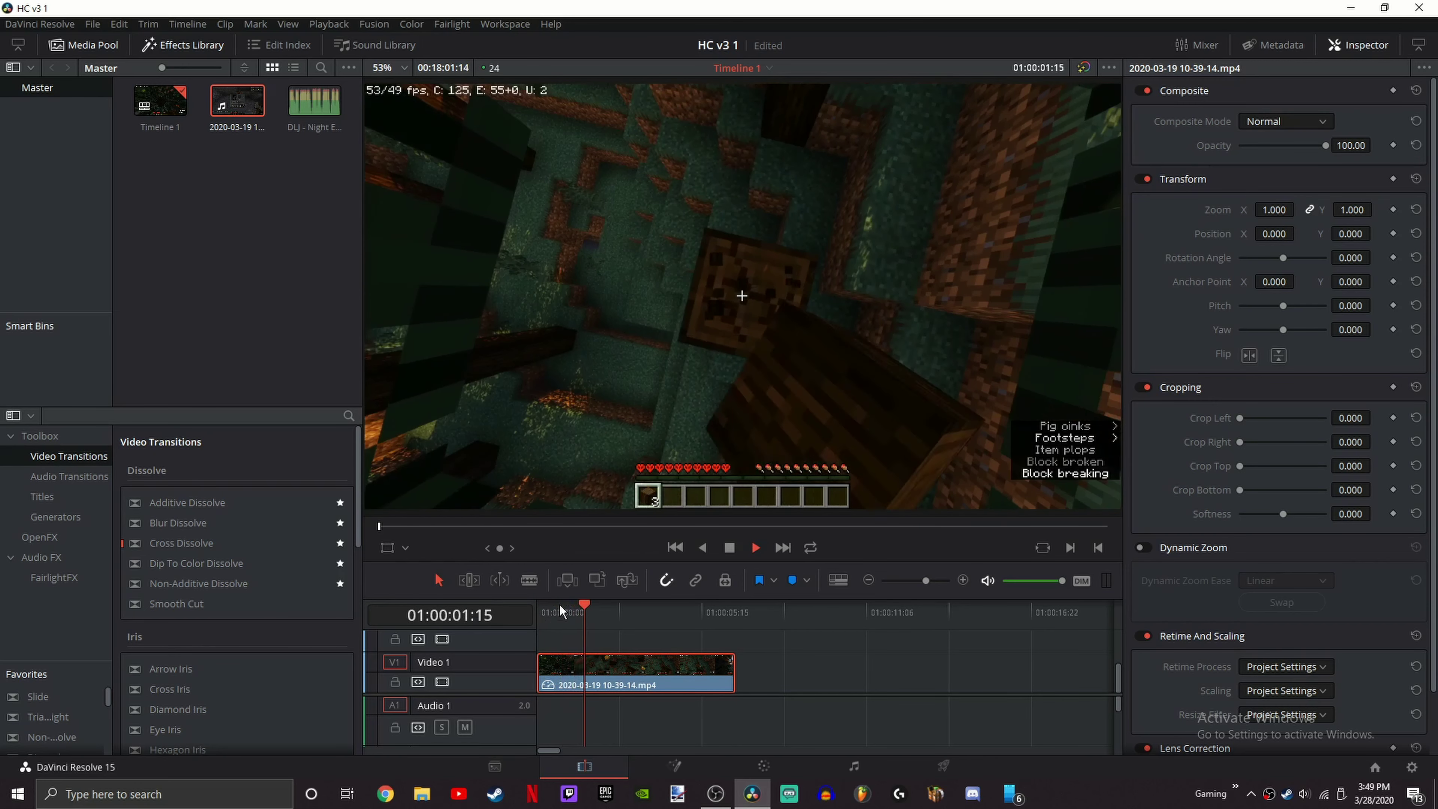
{"action": "left_click_drag", "start_coordinate": [560, 605], "coordinate": [518, 608]}
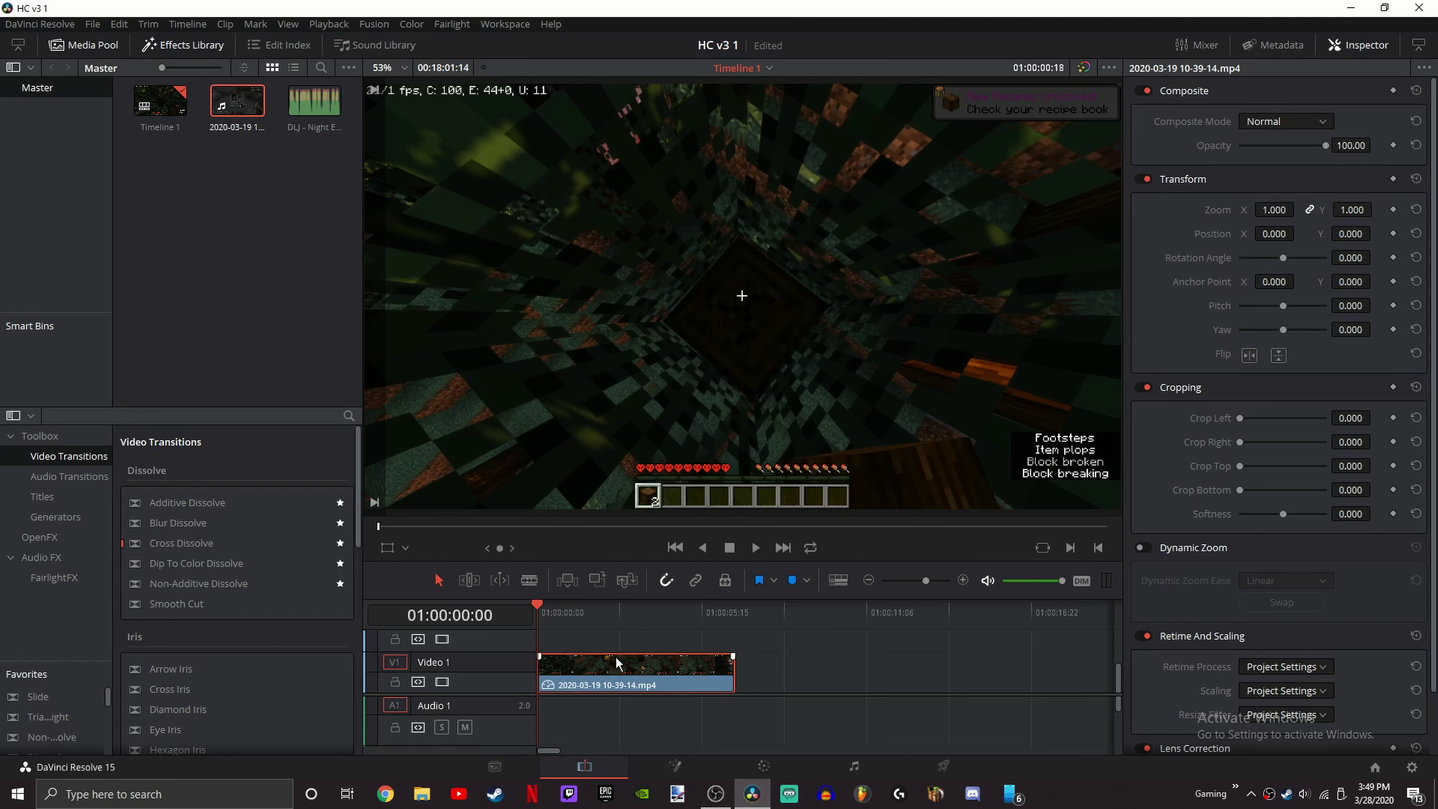
Step: Try the clip at 100% speed, play it for comparison, and undo the speed change
{"action": "mouse_move", "coordinate": [617, 687]}
{"action": "right_click", "coordinate": [617, 682]}
{"action": "left_click", "coordinate": [657, 474]}
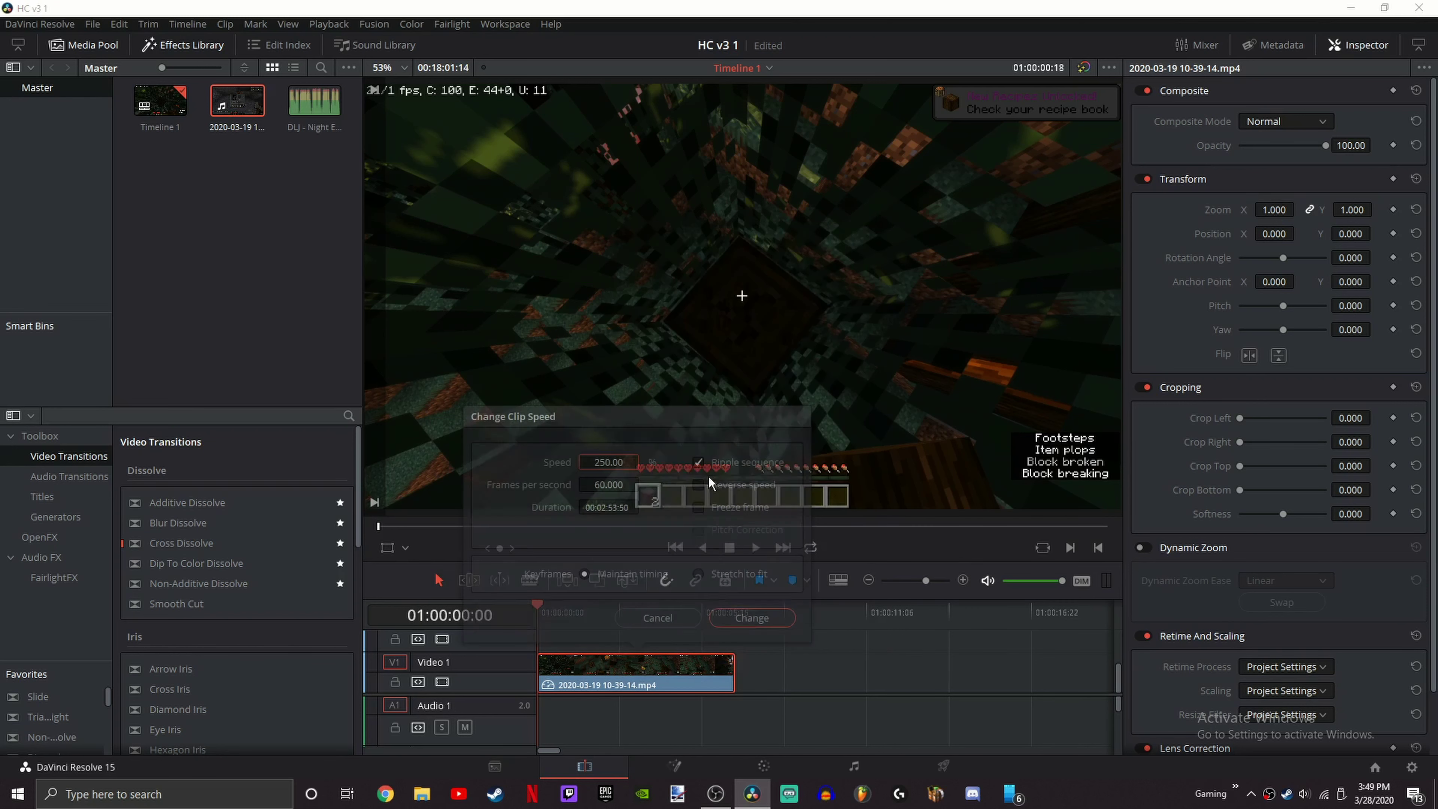
{"action": "left_click", "coordinate": [617, 458]}
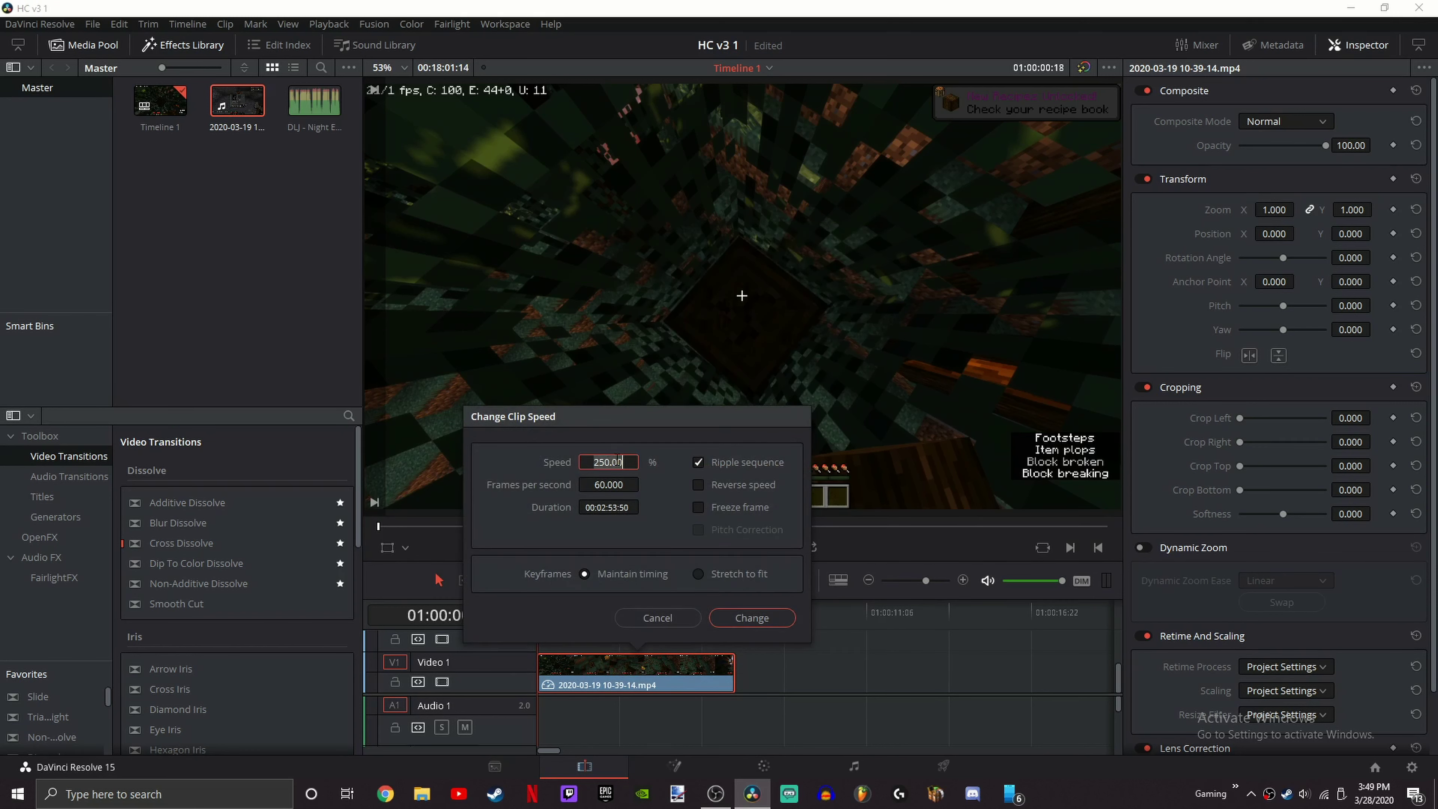
{"action": "key", "text": "BackSpace"}
{"action": "type", "text": "100"}
{"action": "key", "text": "Return"}
{"action": "key", "text": "space"}
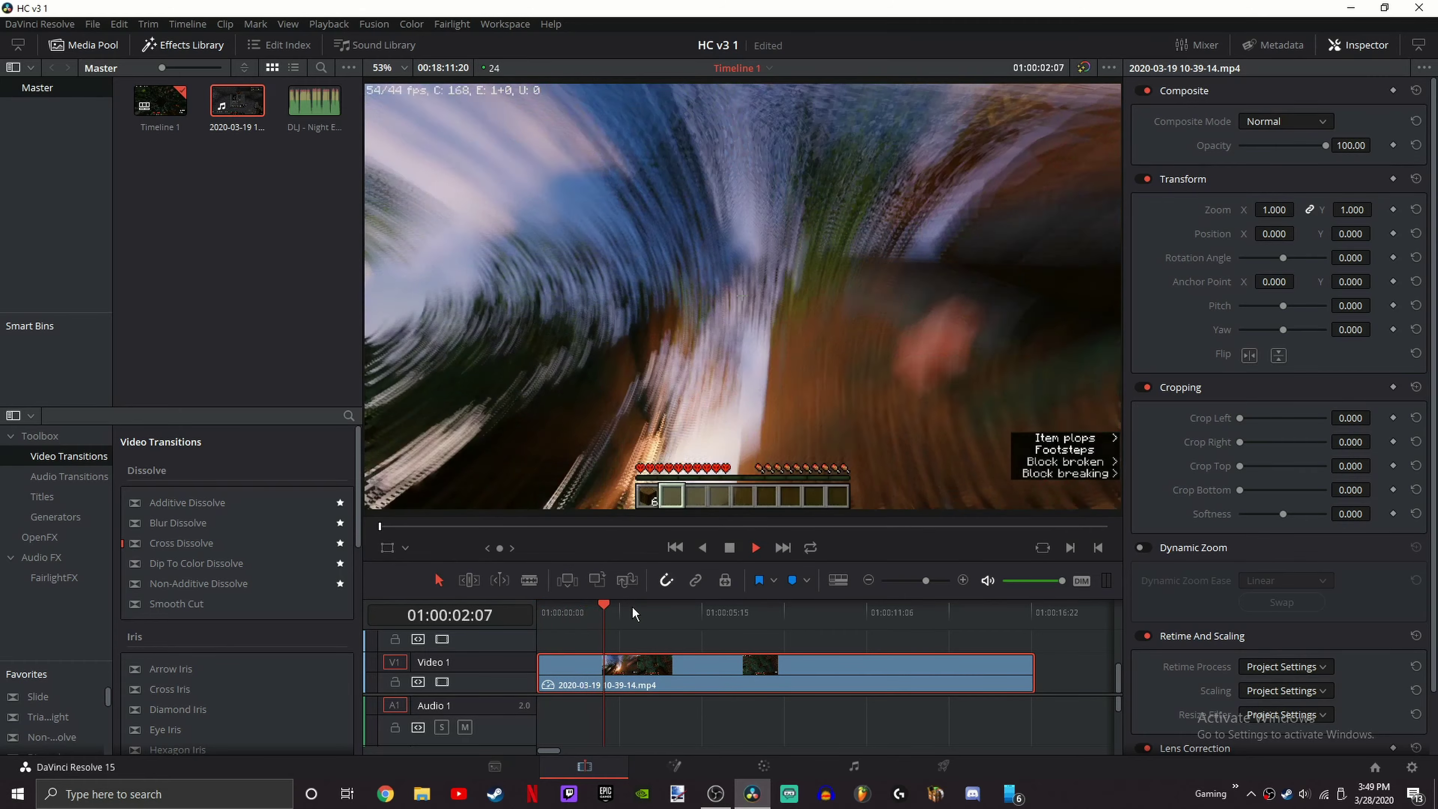
{"action": "key", "text": "space"}
{"action": "key", "text": "ctrl+z"}
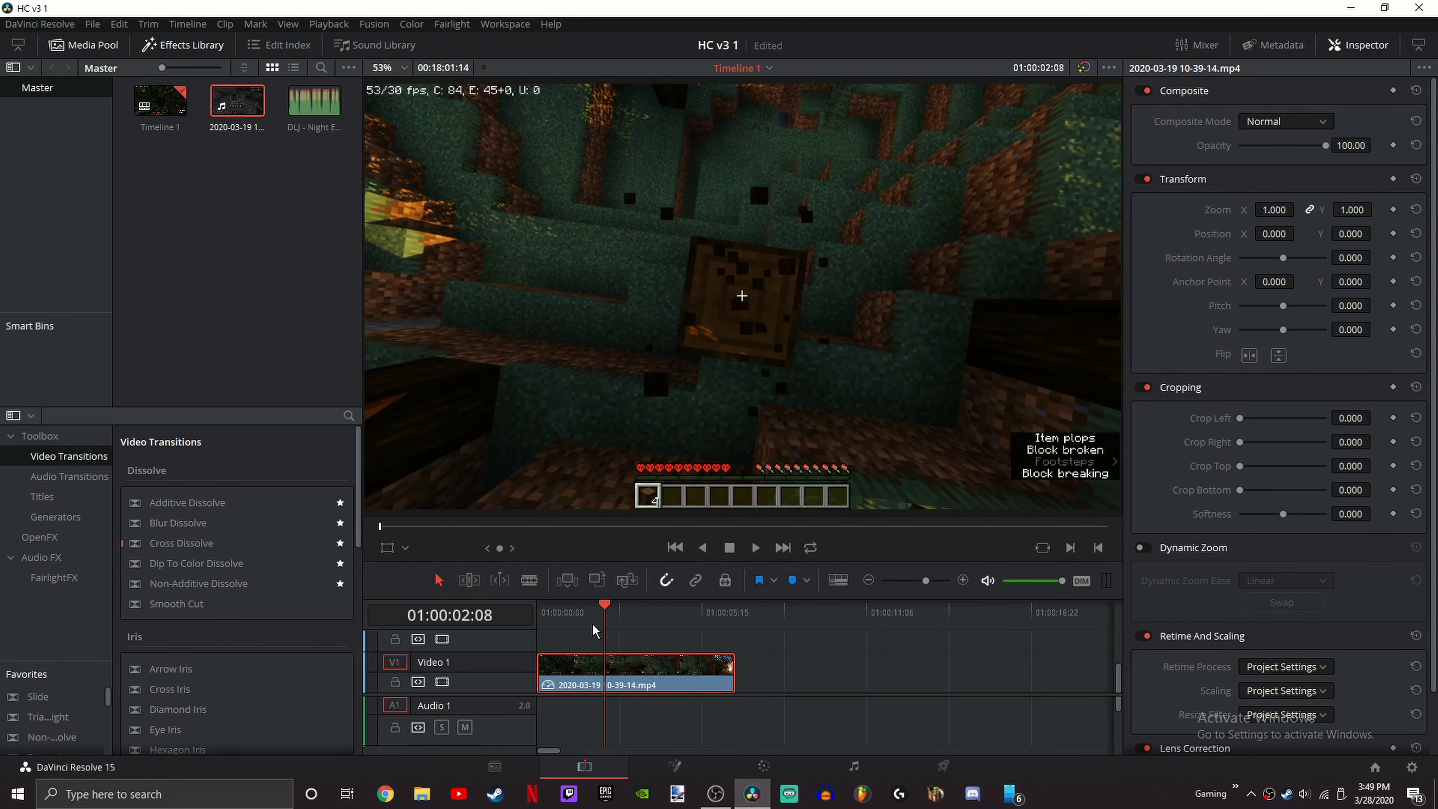
Step: Replay the clip at 250% speed from the timeline start
{"action": "key", "text": "Home"}
{"action": "key", "text": "space"}
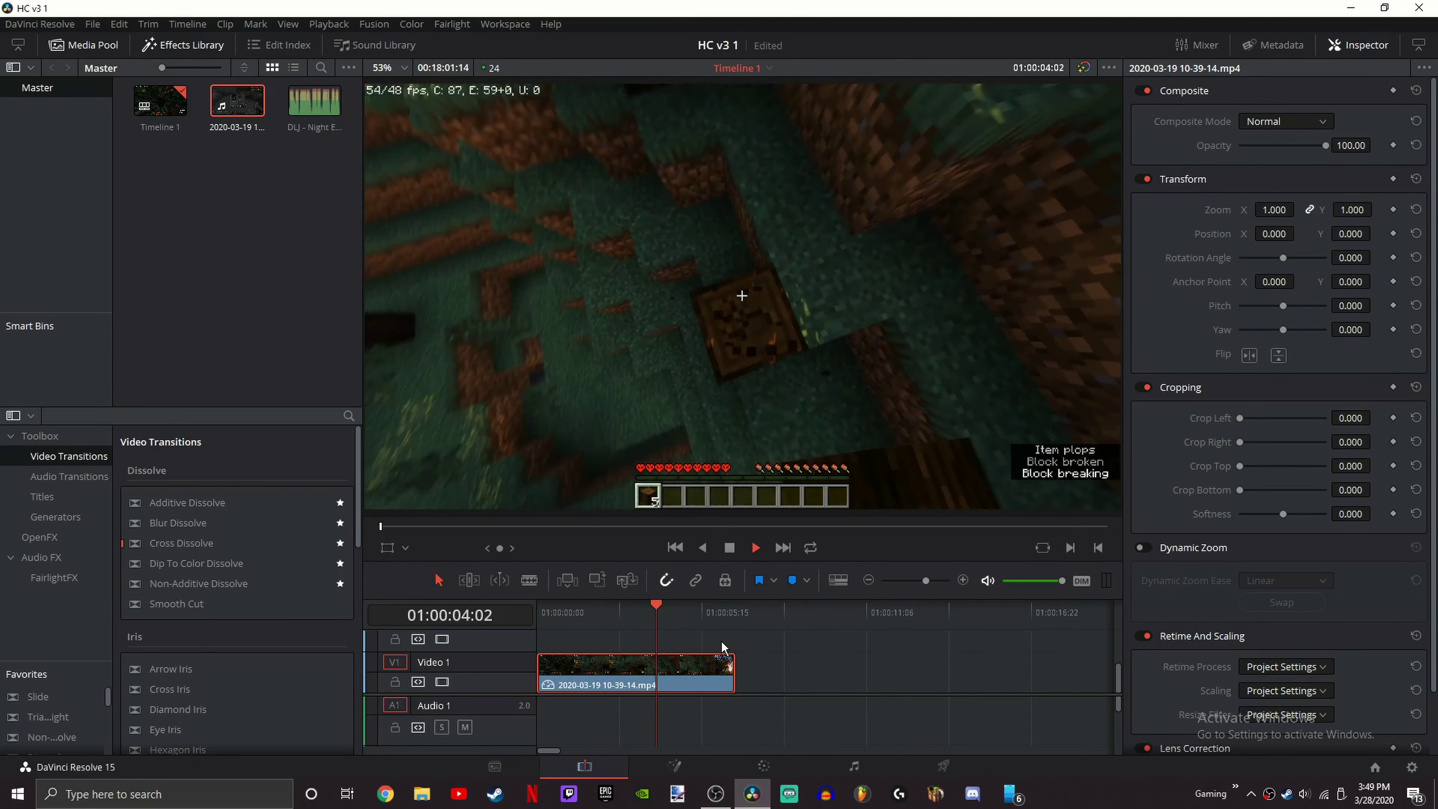
{"action": "key", "text": "space"}
Step: Set the clip's speed to 400% and play the result
{"action": "right_click", "coordinate": [619, 660]}
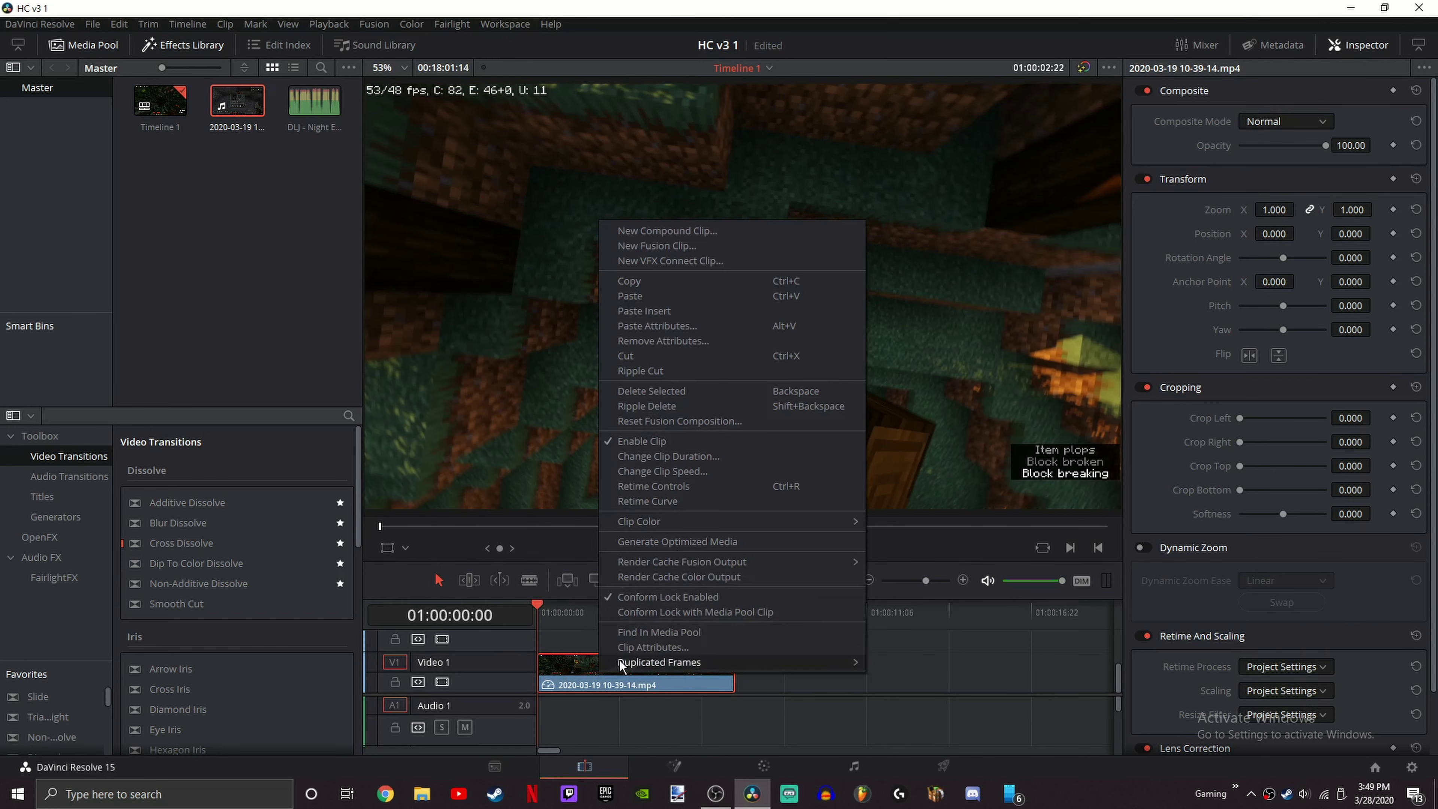
{"action": "left_click", "coordinate": [701, 482]}
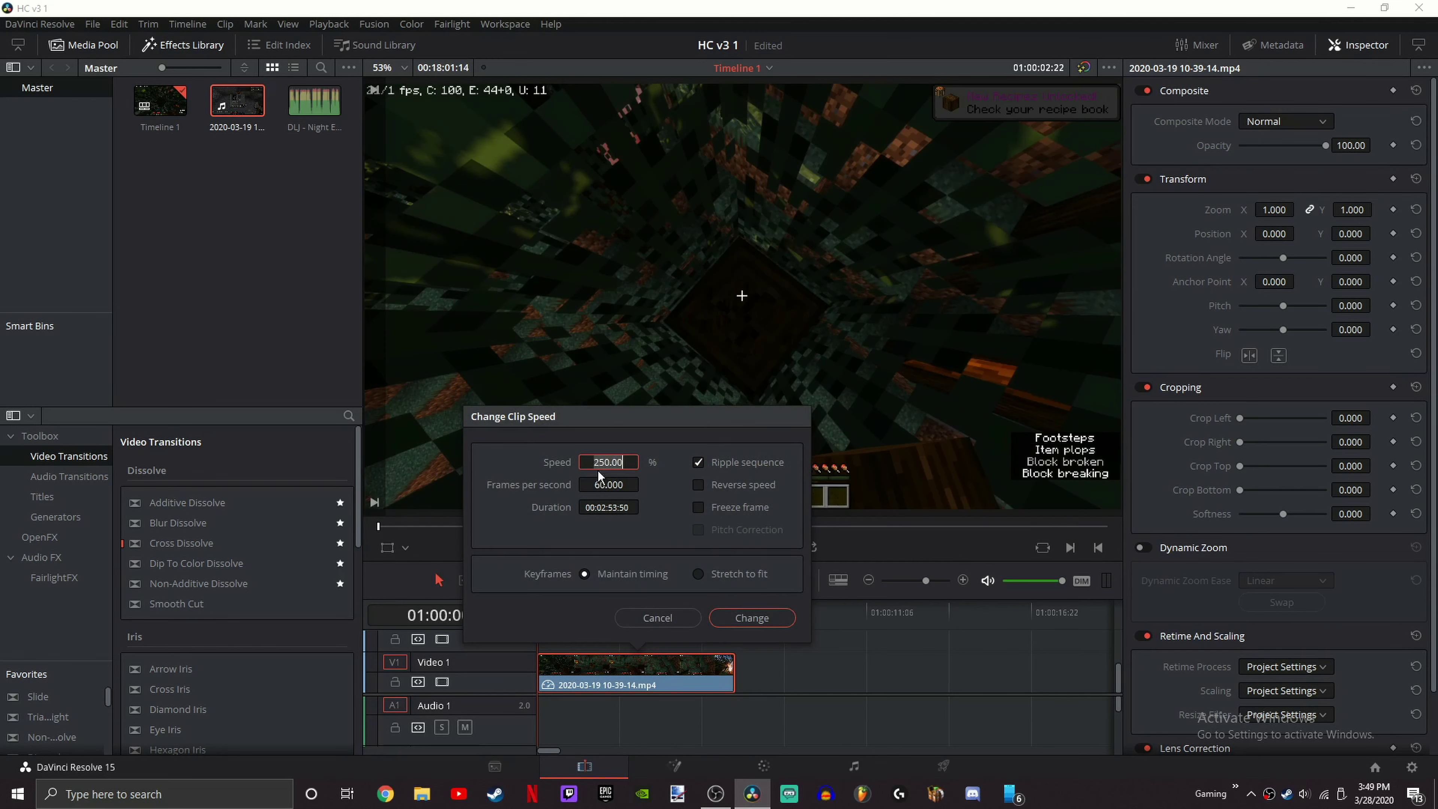
{"action": "type", "text": "400"}
{"action": "left_click", "coordinate": [767, 625]}
{"action": "key", "text": "space"}
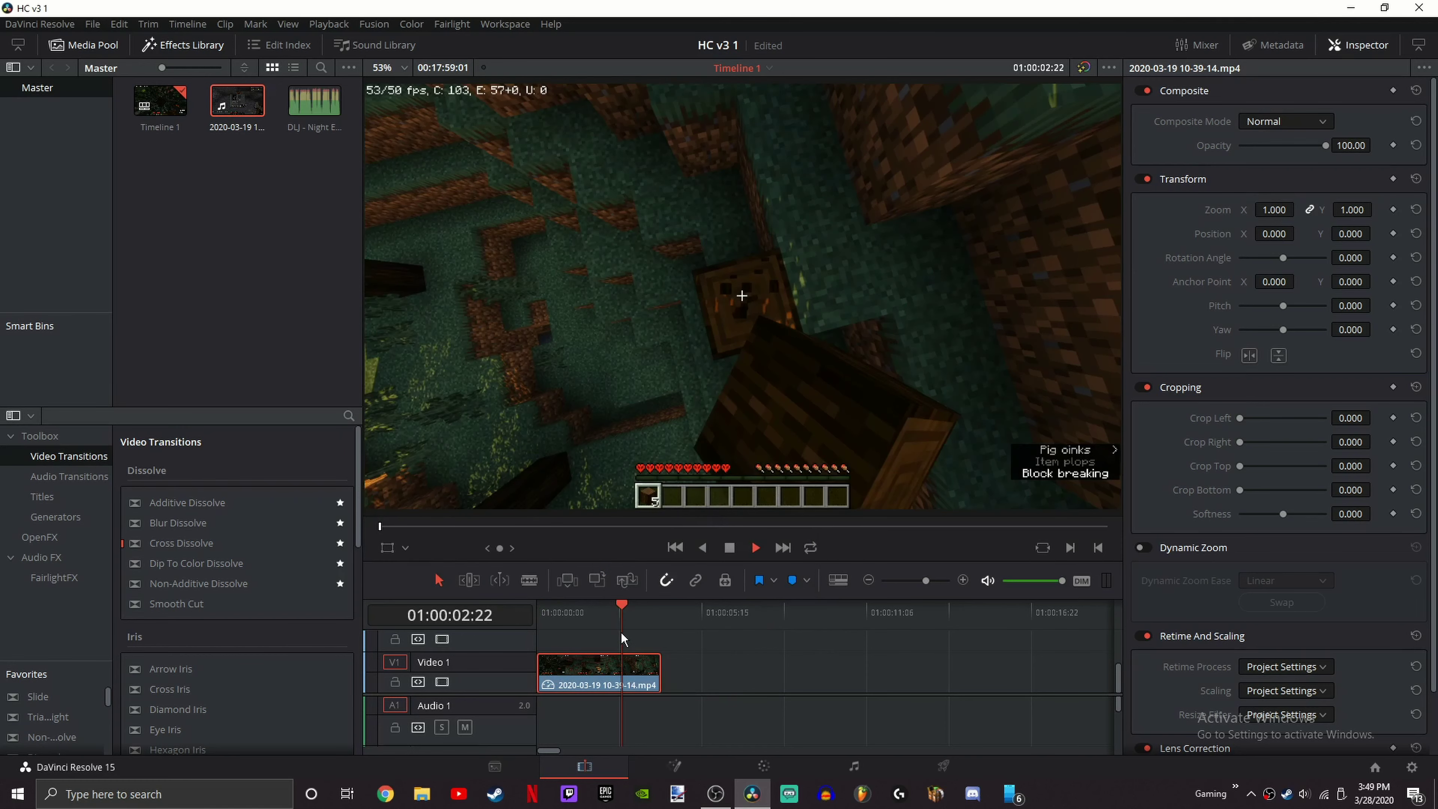
{"action": "key", "text": "space"}
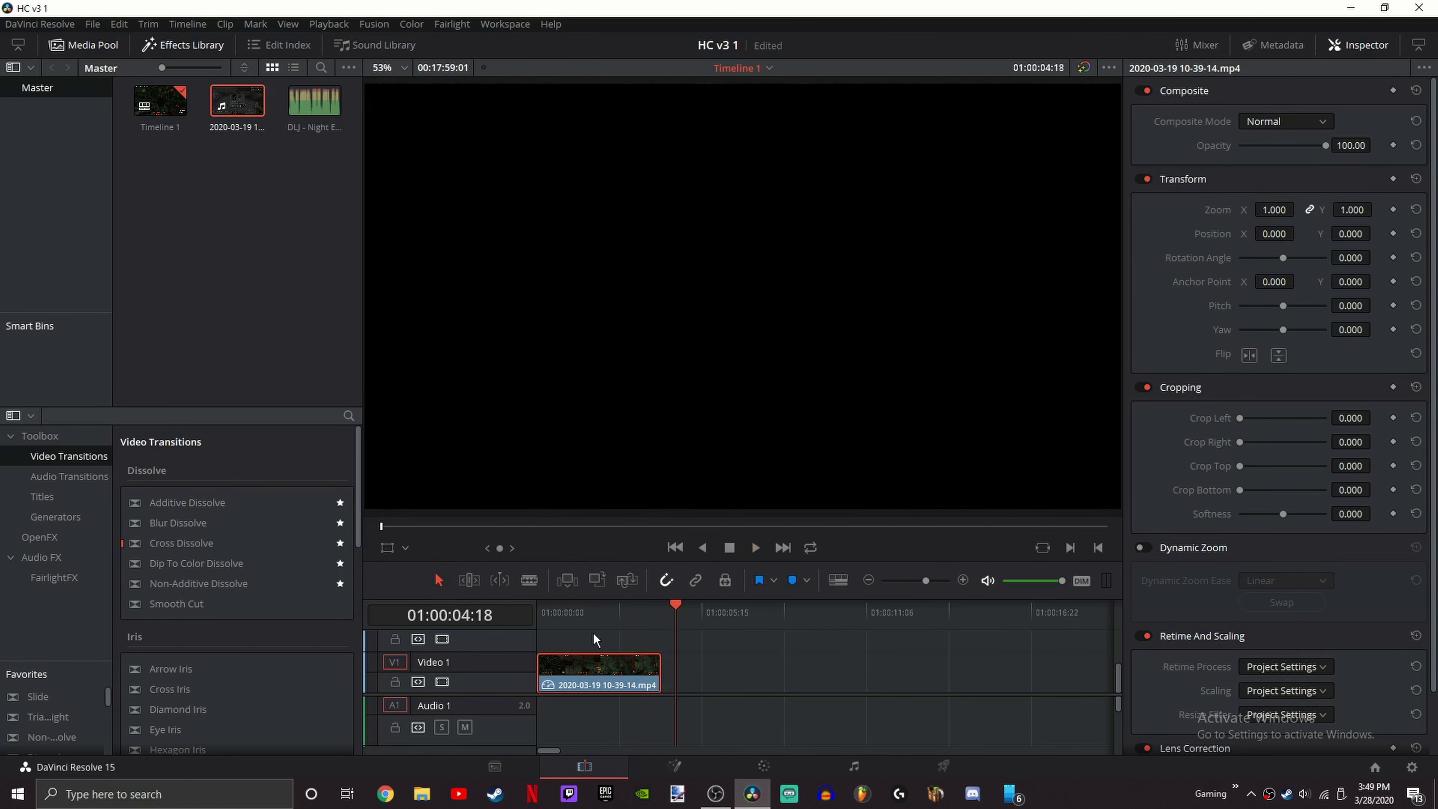
Step: Set the clip's speed to 300% with Ripple sequence enabled
{"action": "left_click_drag", "start_coordinate": [558, 618], "coordinate": [590, 647]}
{"action": "right_click", "coordinate": [596, 673]}
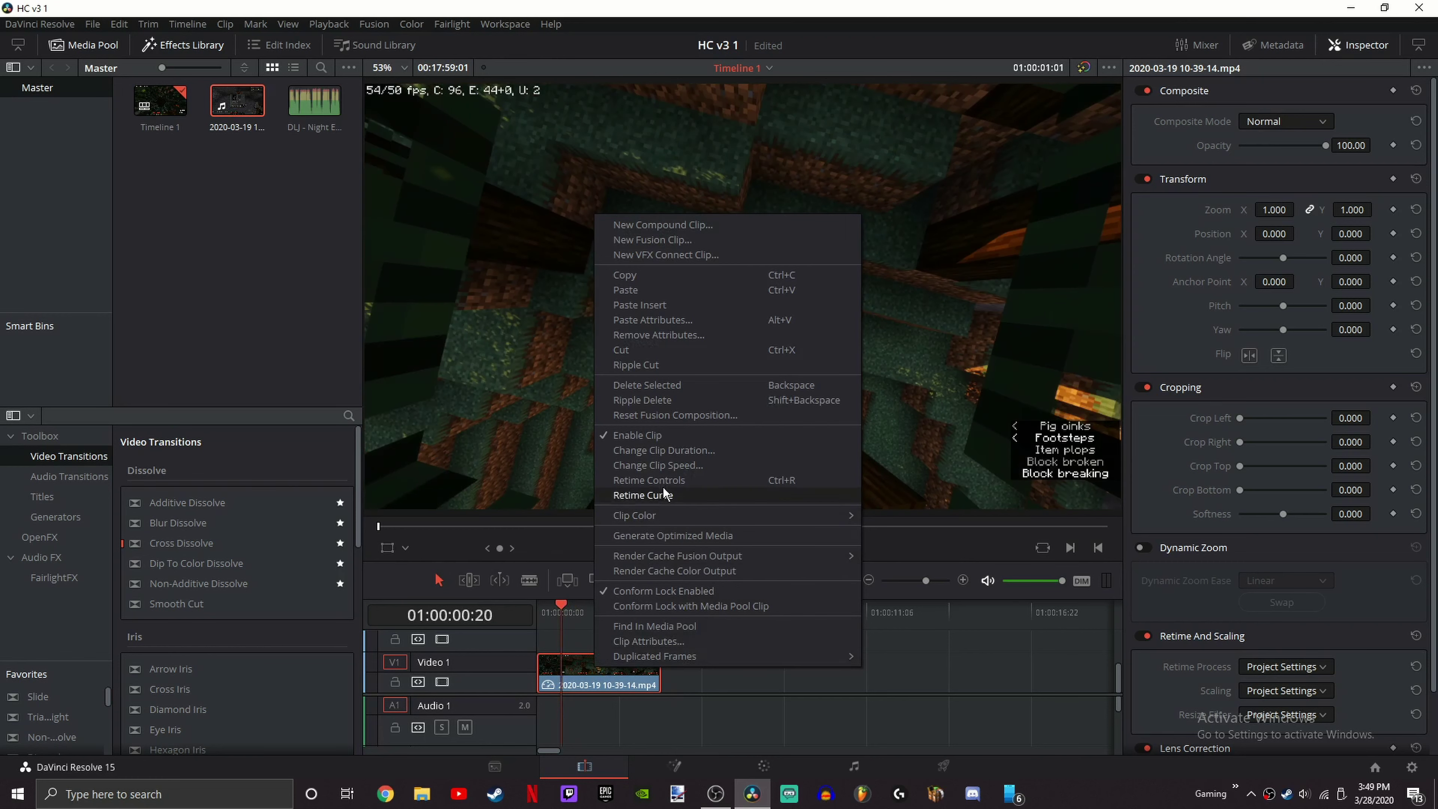
{"action": "left_click", "coordinate": [676, 465]}
{"action": "double_click", "coordinate": [586, 463]}
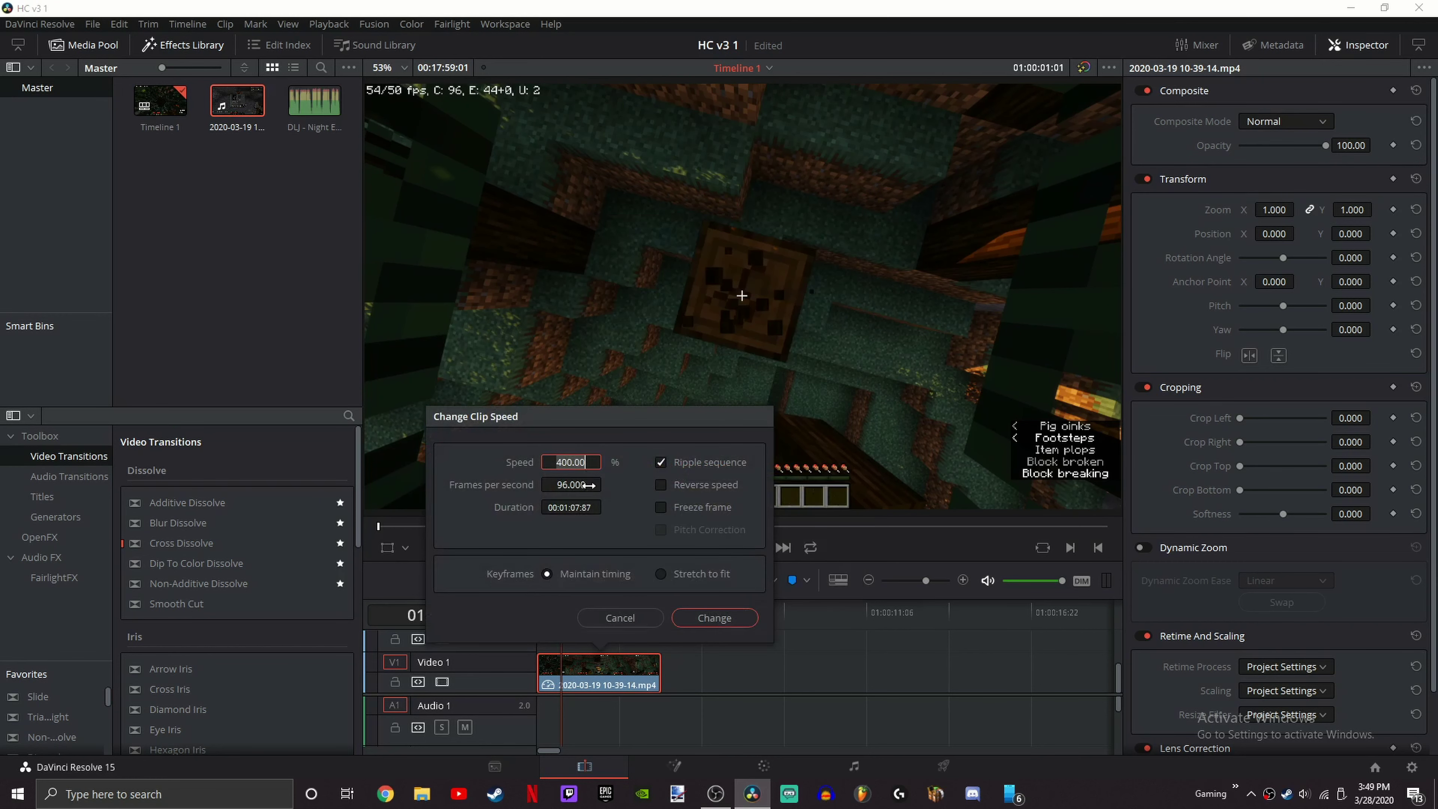
{"action": "type", "text": "3"}
{"action": "key", "text": "Return"}
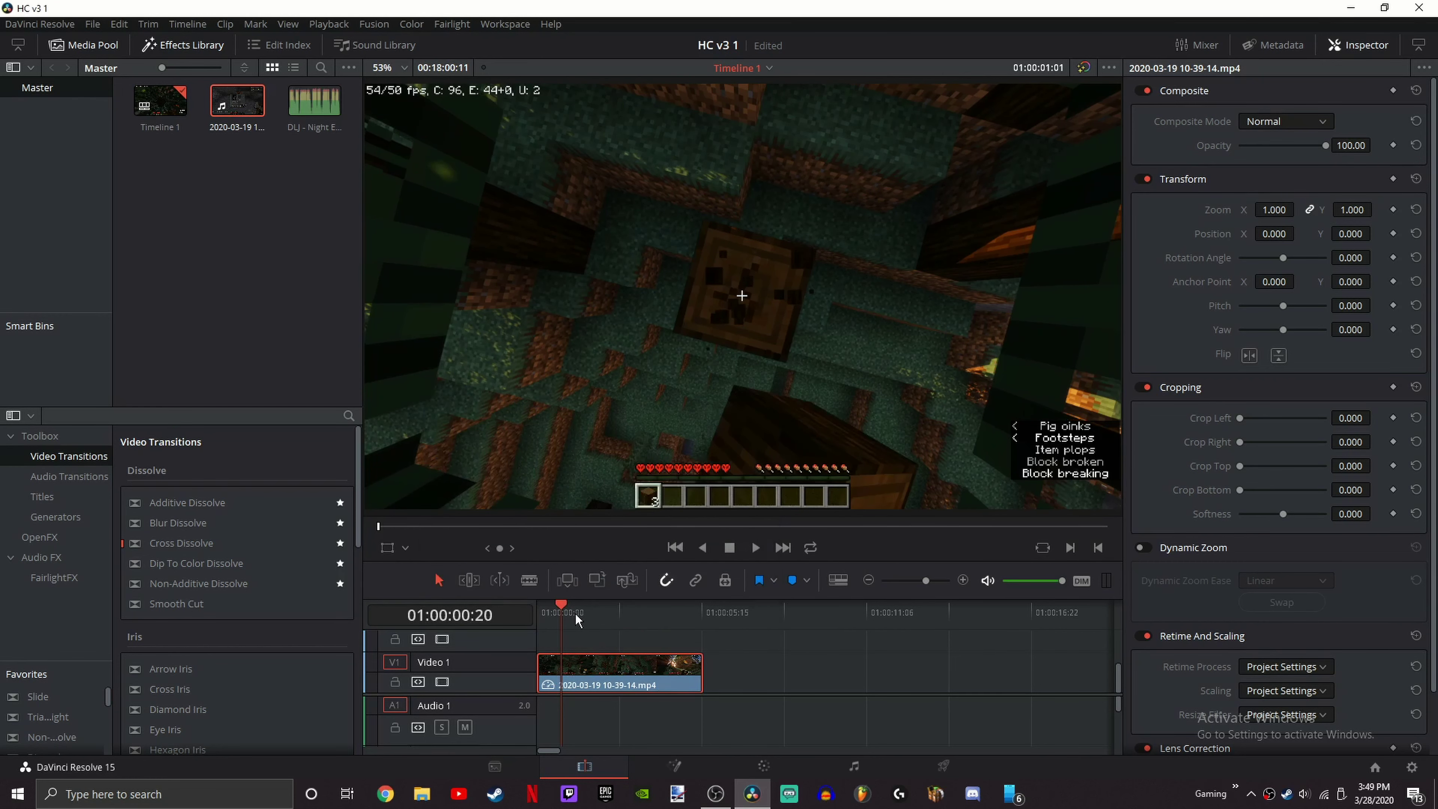
Step: Play the 300% speed clip from the timeline start and scrub back to 01:00:03:17
{"action": "left_click_drag", "start_coordinate": [575, 614], "coordinate": [509, 609]}
{"action": "key", "text": "space"}
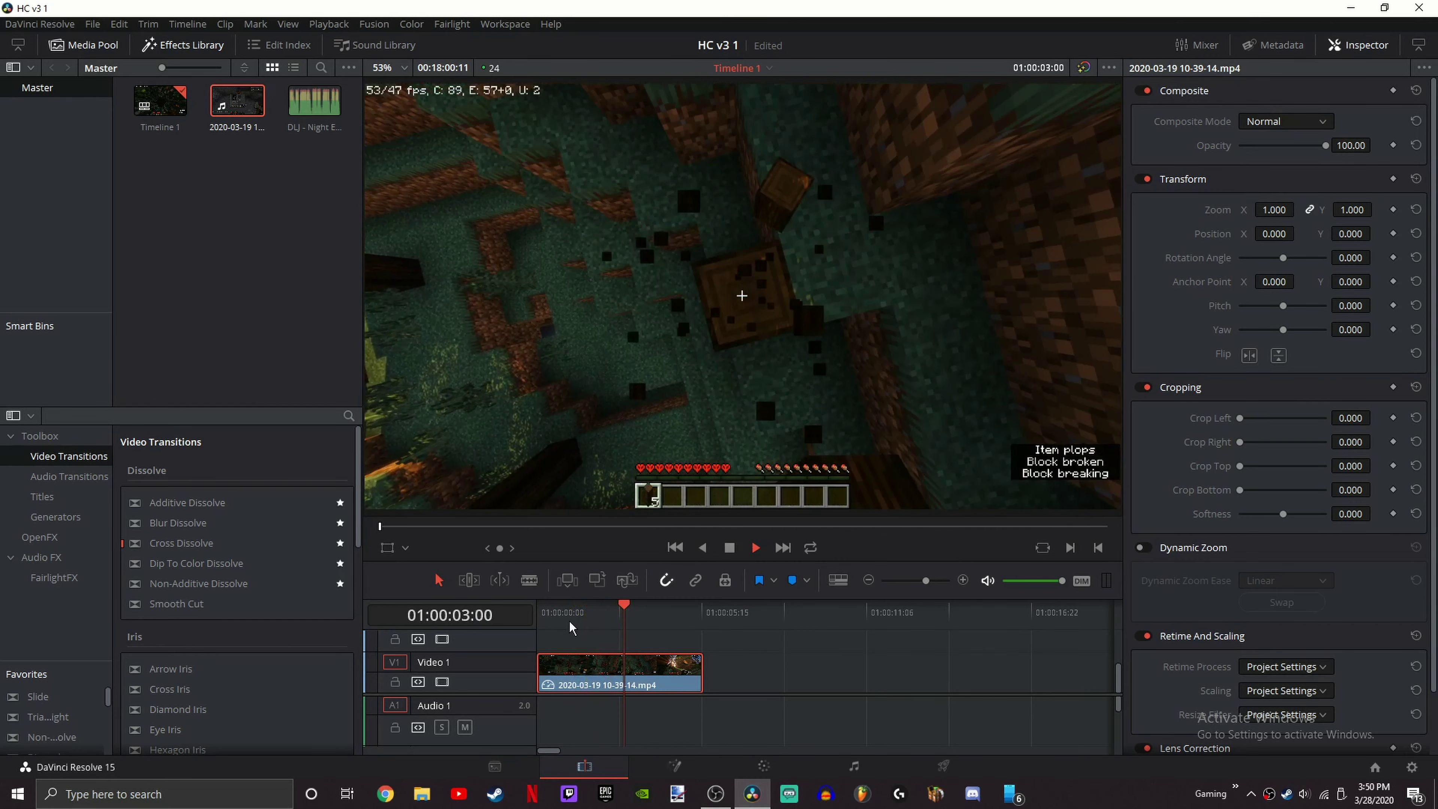
{"action": "key", "text": "space"}
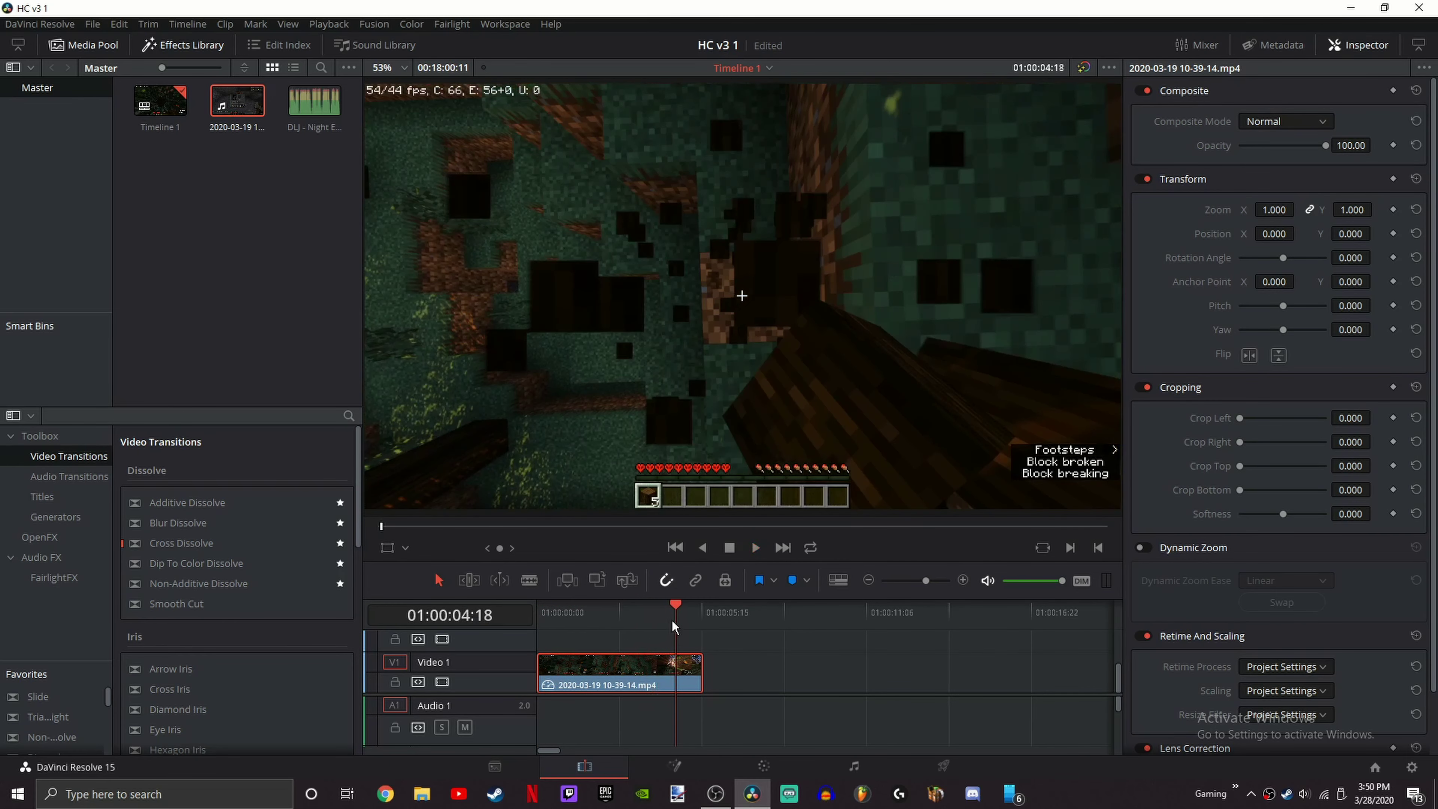
{"action": "left_click_drag", "start_coordinate": [672, 620], "coordinate": [645, 619]}
Step: Trim the end of the sped-up clip back to about 3.5 seconds and play it from the timeline start
{"action": "left_click", "coordinate": [699, 649]}
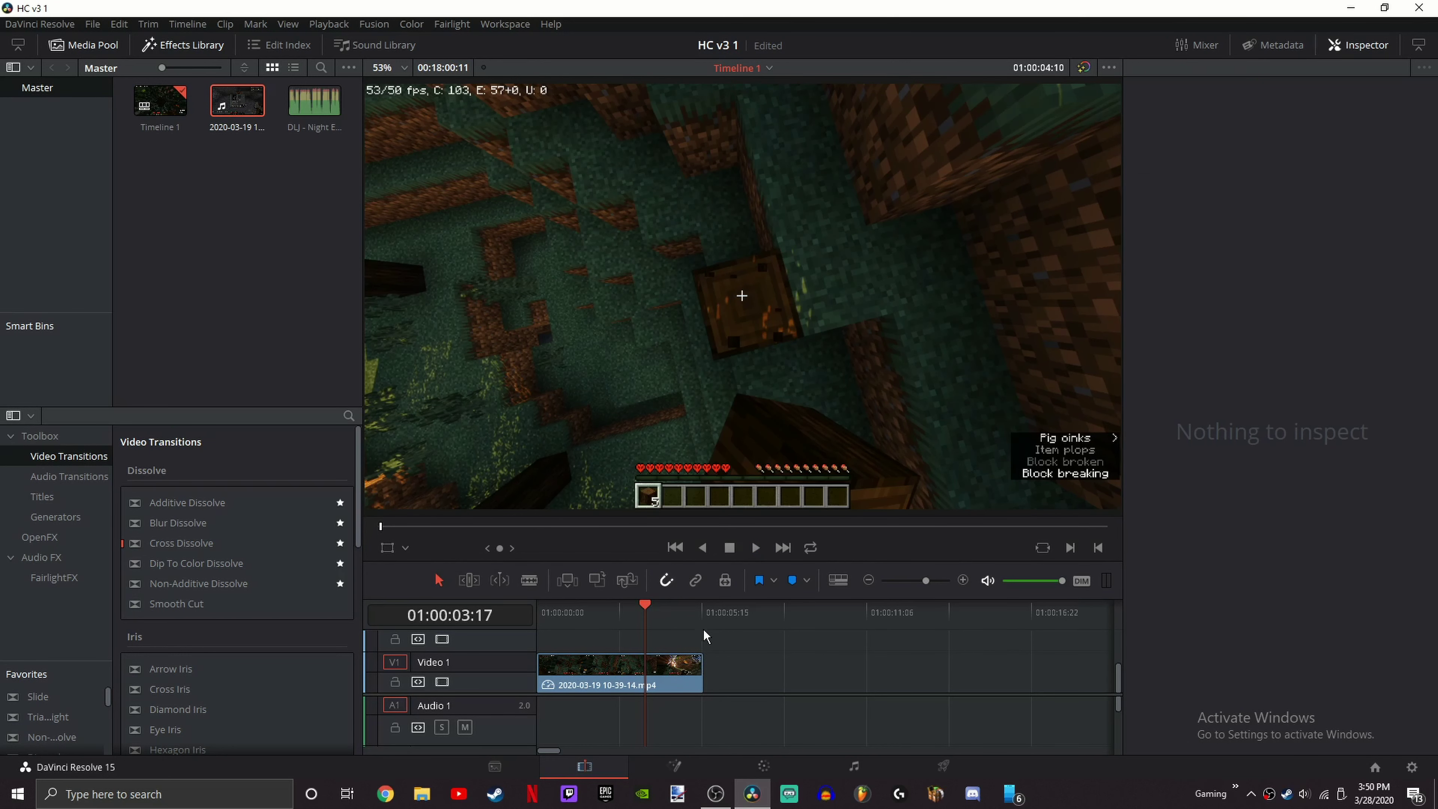
{"action": "left_click", "coordinate": [702, 672]}
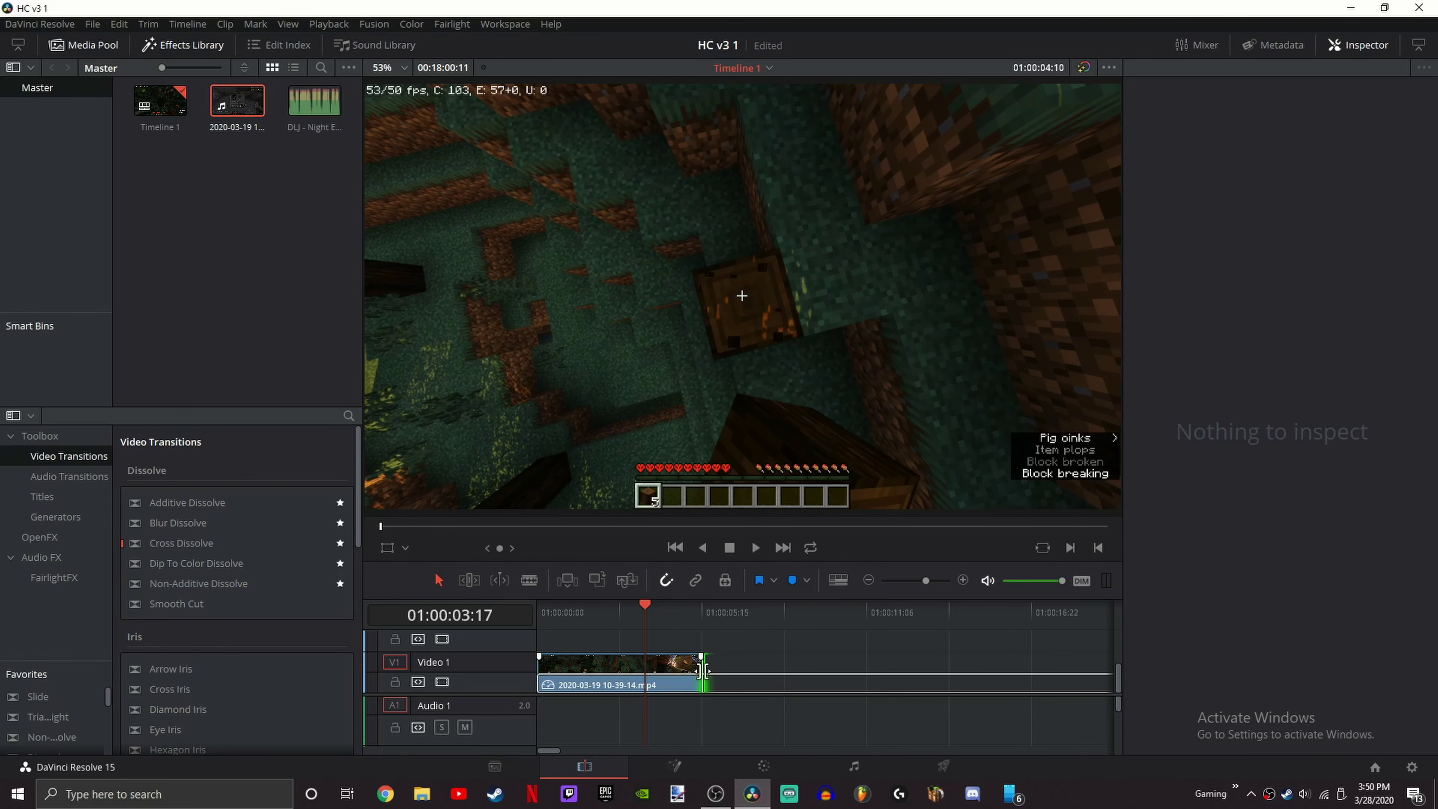
{"action": "left_click_drag", "start_coordinate": [703, 672], "coordinate": [852, 617]}
{"action": "mouse_move", "coordinate": [663, 680]}
{"action": "left_mouse_down"}
{"action": "mouse_move", "coordinate": [728, 671]}
{"action": "mouse_move", "coordinate": [618, 661]}
{"action": "mouse_move", "coordinate": [658, 666]}
{"action": "mouse_move", "coordinate": [643, 666]}
{"action": "left_mouse_up"}
{"action": "left_click_drag", "start_coordinate": [570, 602], "coordinate": [525, 607]}
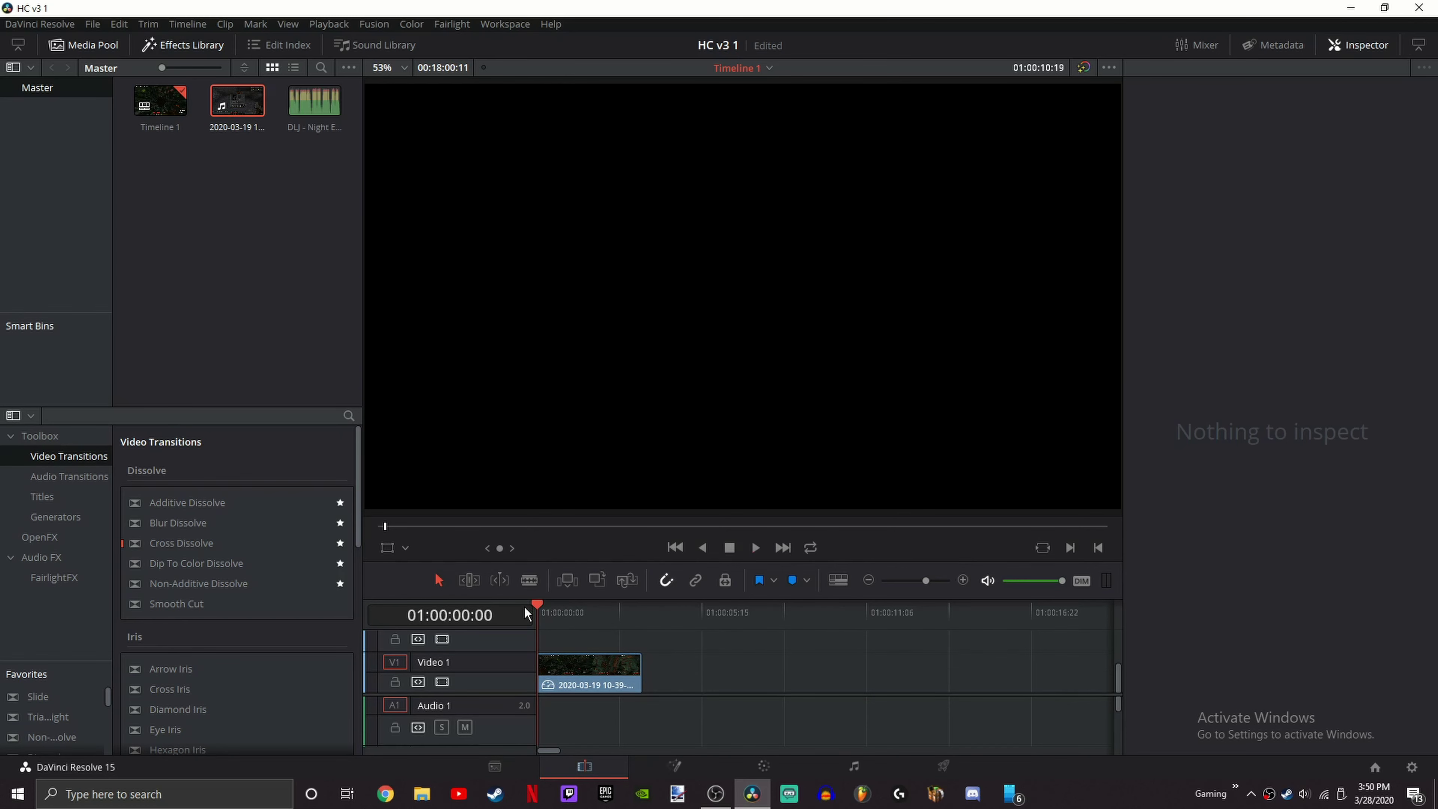
{"action": "key", "text": "space"}
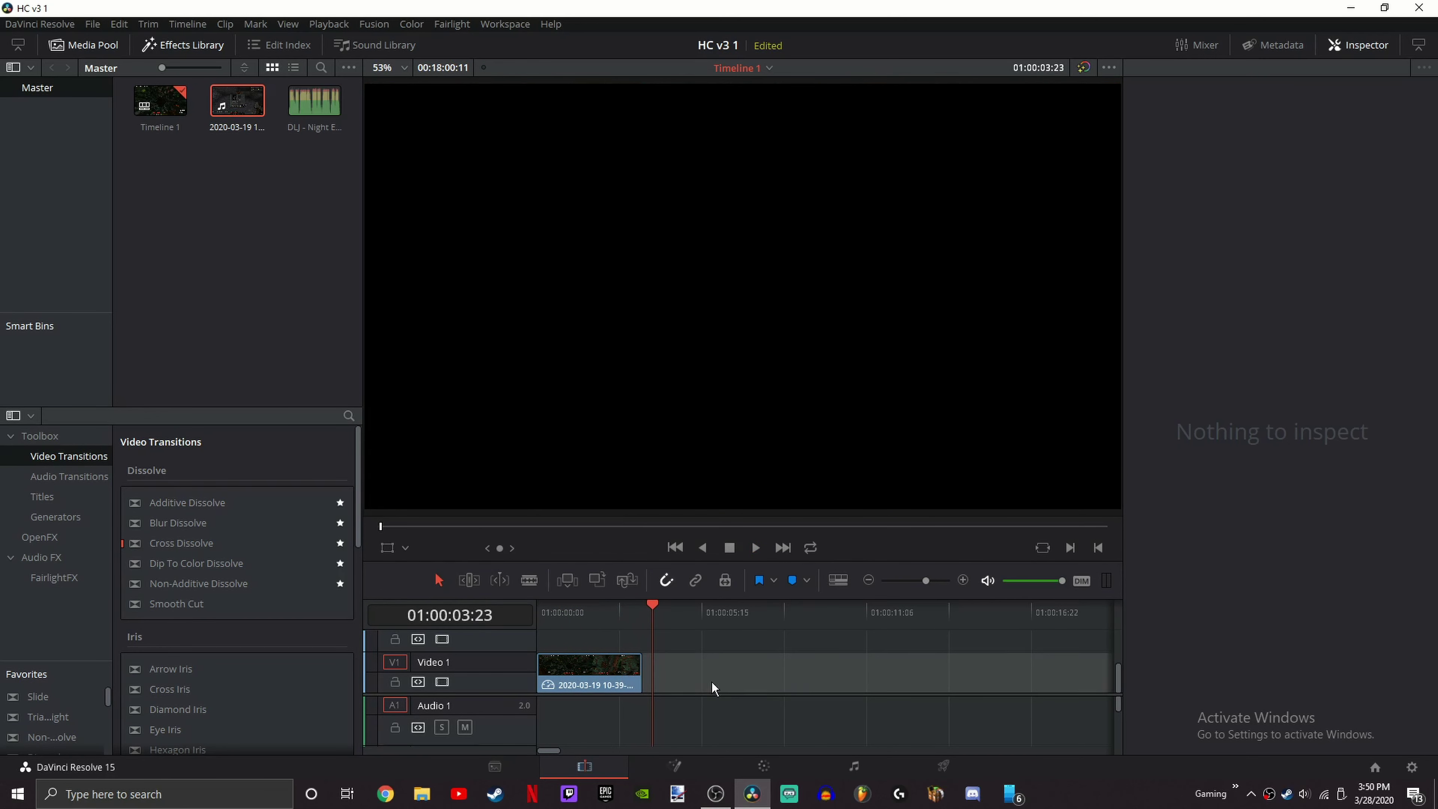
Step: Cut the long gameplay clip starting at 01:00:42:04 and paste it directly after the sped-up clip at 01:00:03:15
{"action": "left_click", "coordinate": [782, 548]}
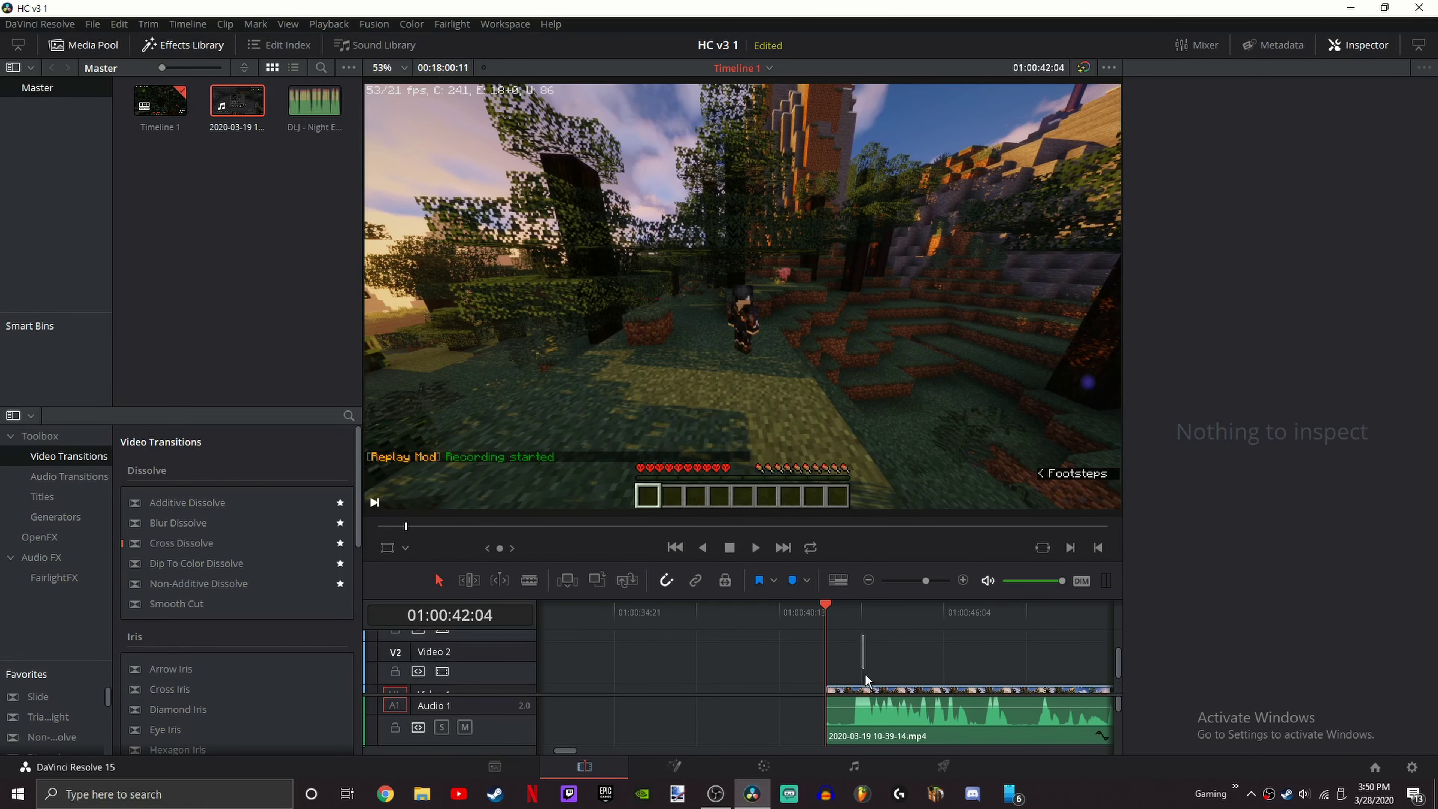
{"action": "left_click", "coordinate": [862, 723]}
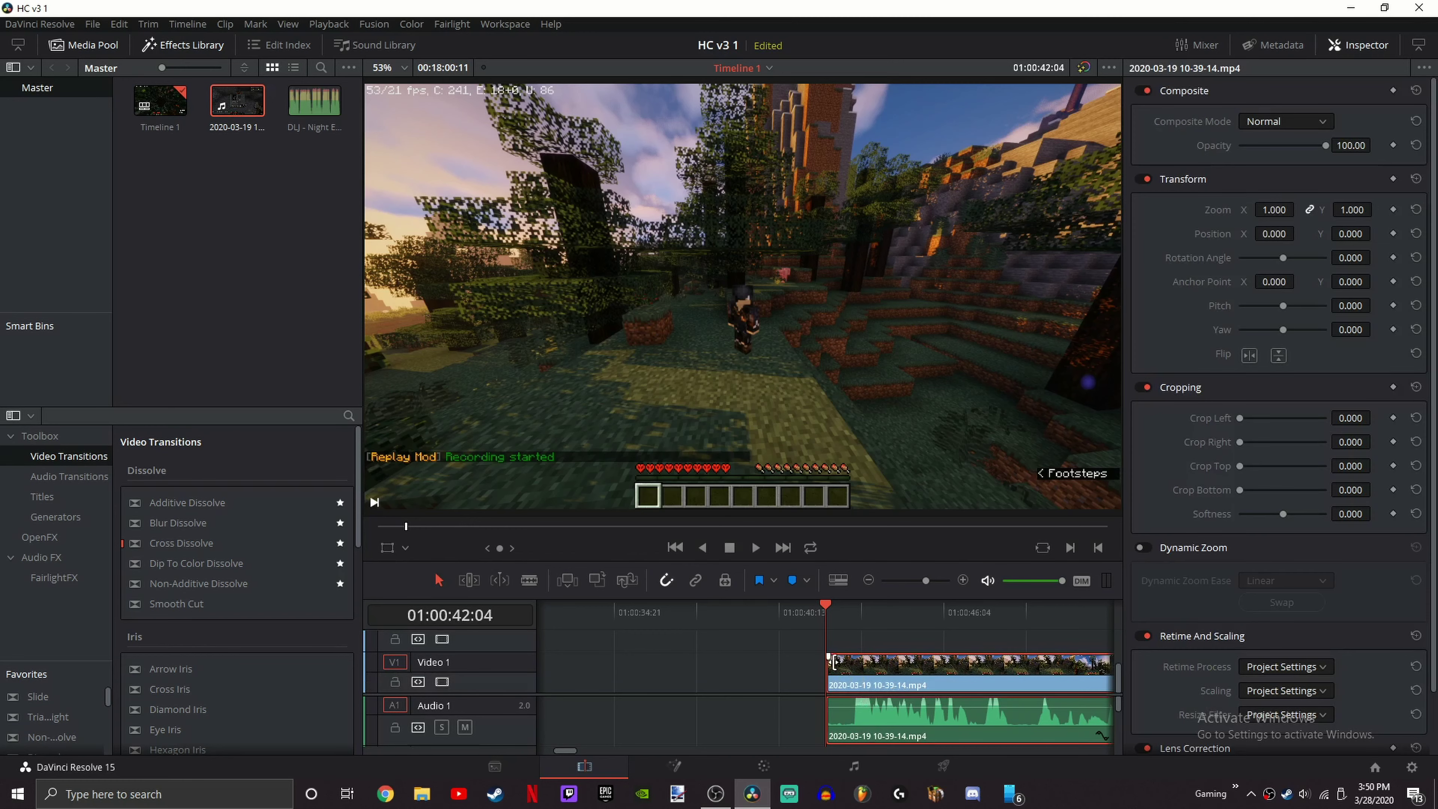
{"action": "key", "text": "Delete"}
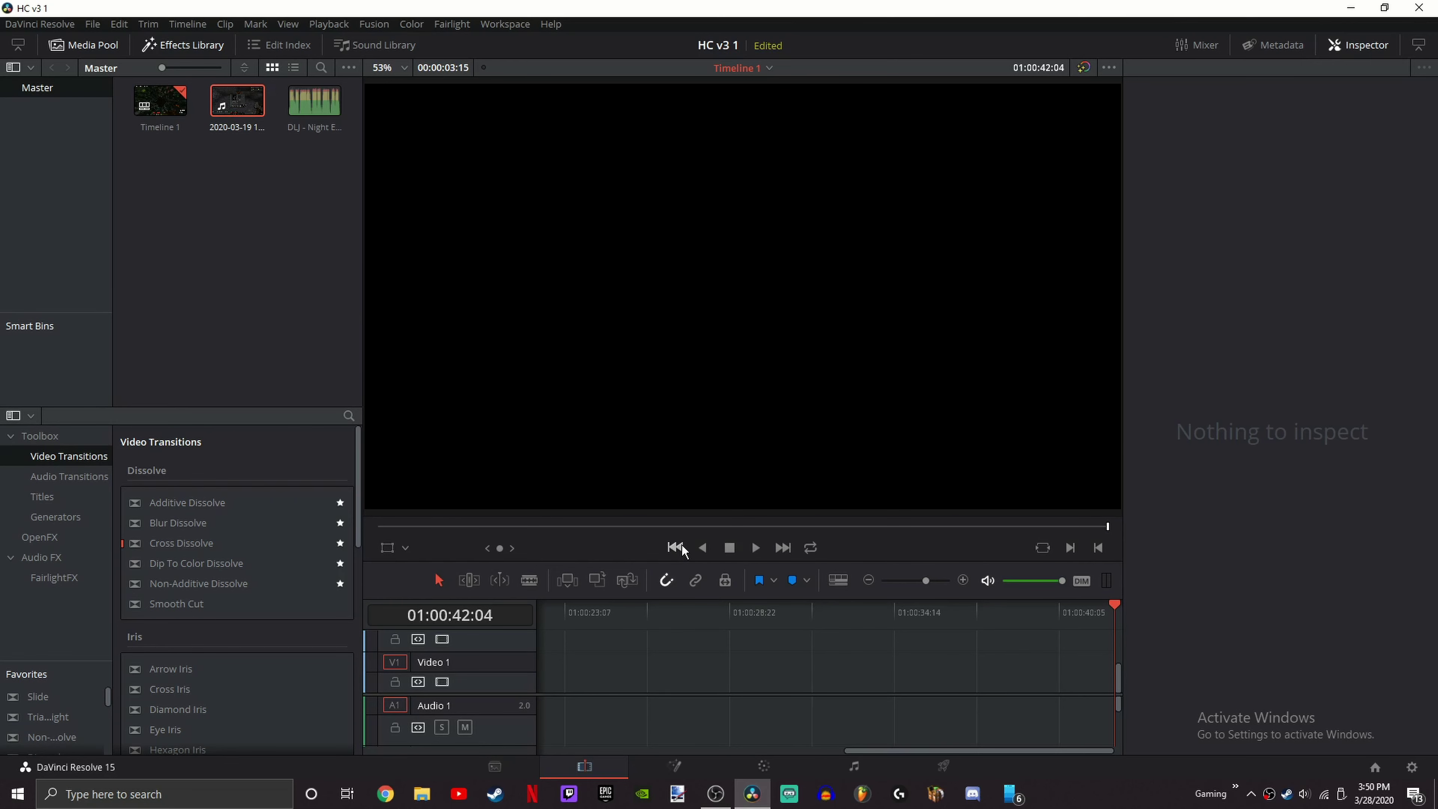
{"action": "key", "text": "ctrl+z"}
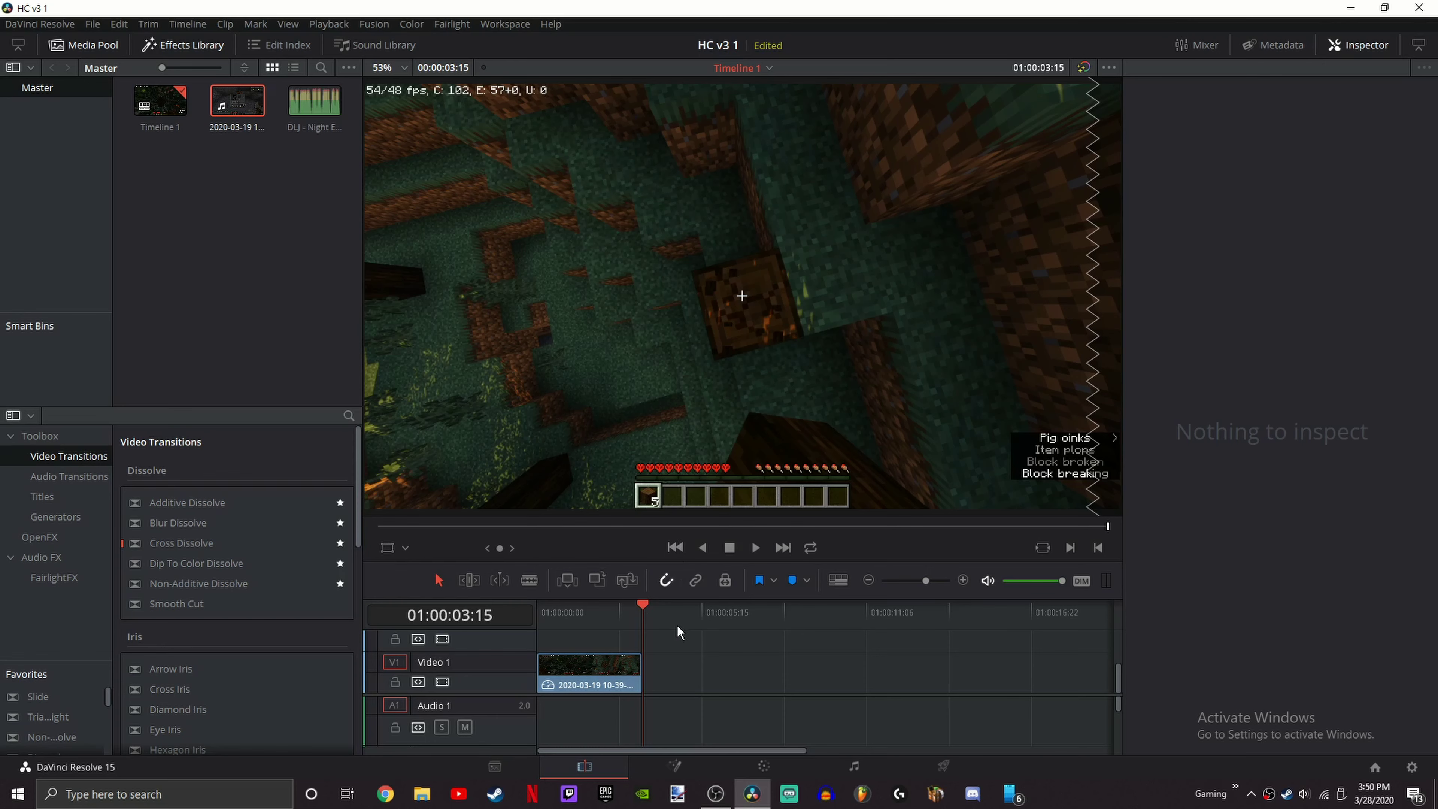
{"action": "key", "text": "ctrl+z"}
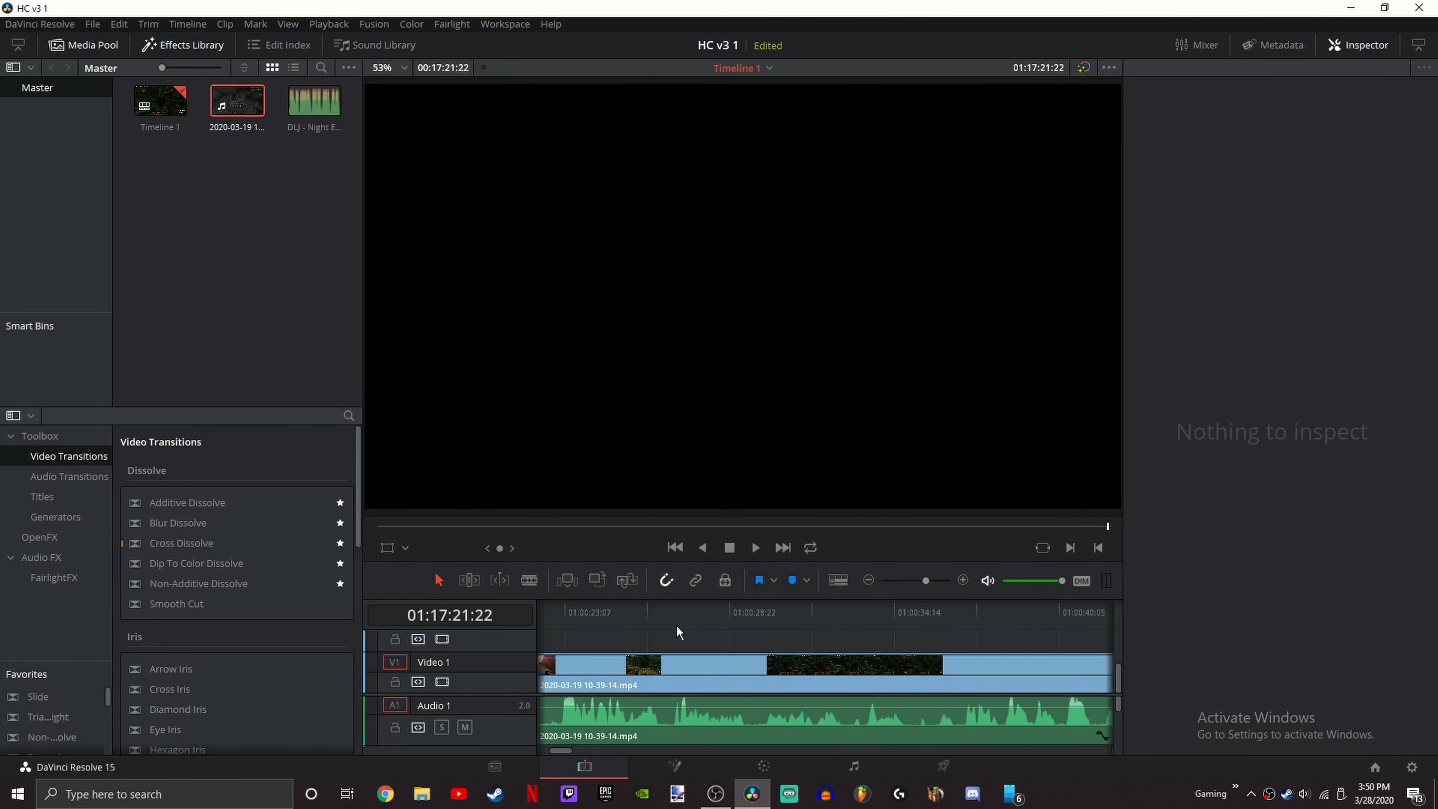
Step: Return the playhead to the start of the timeline and bring the Video 1 clips into view
{"action": "left_click", "coordinate": [781, 612]}
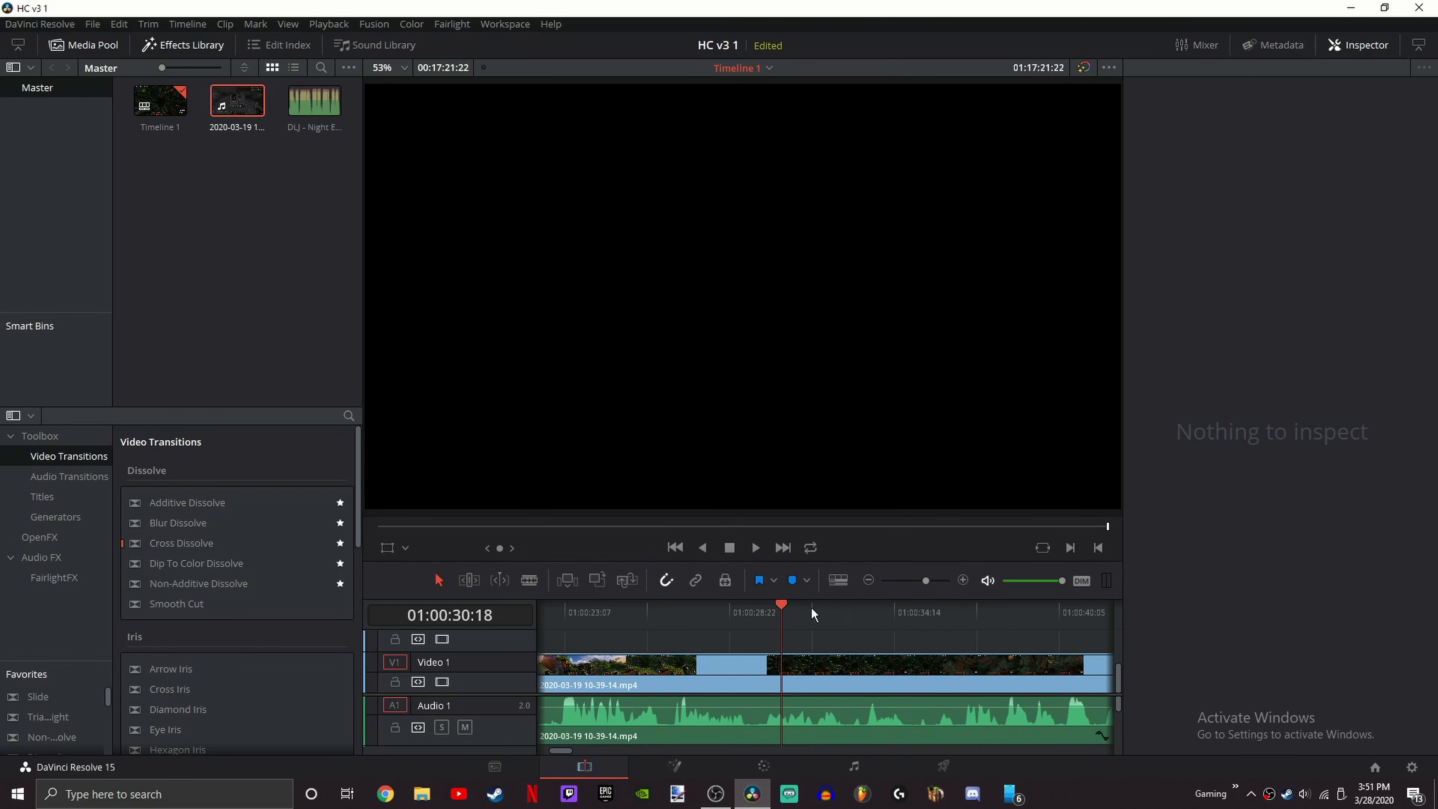
{"action": "left_click", "coordinate": [791, 612]}
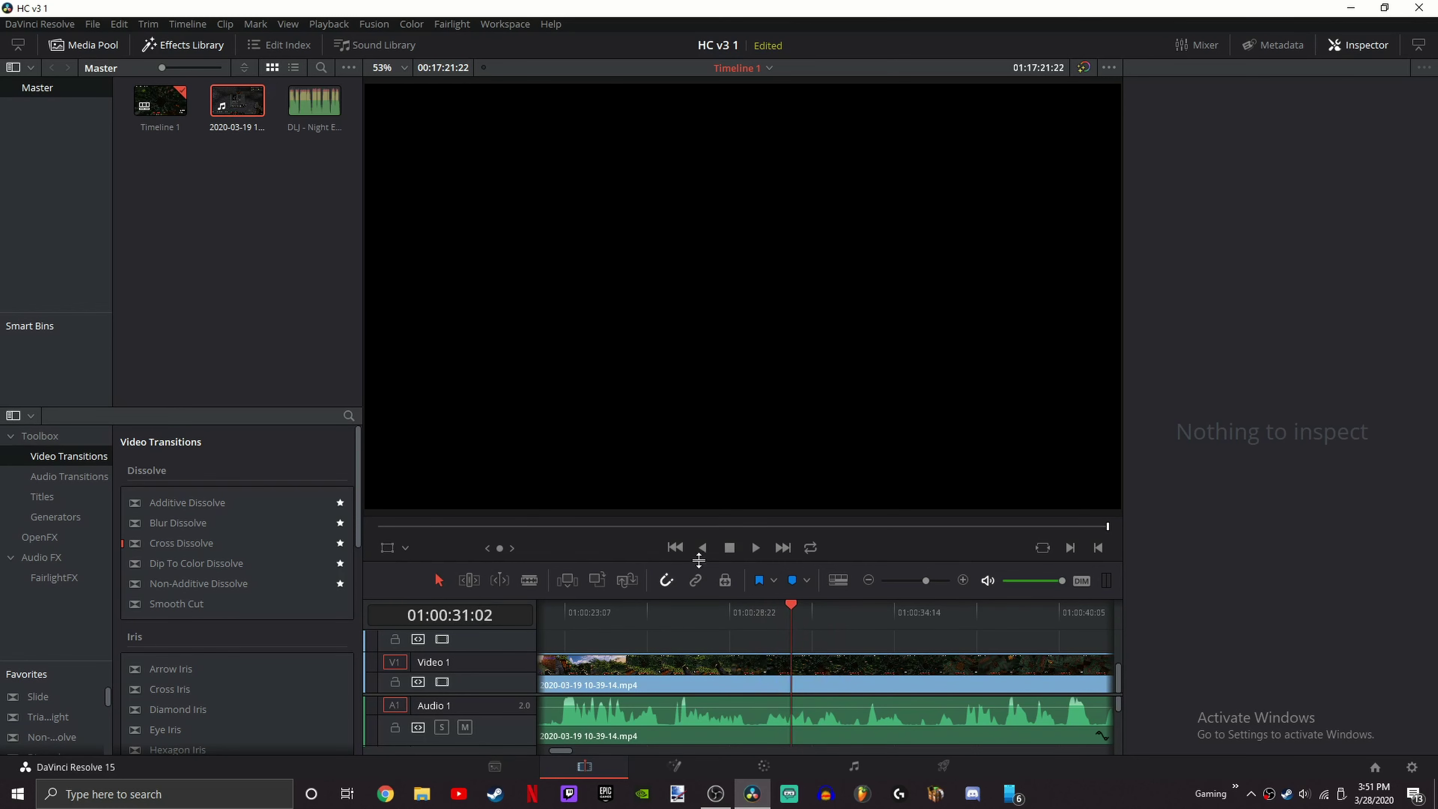
{"action": "left_click", "coordinate": [675, 547]}
{"action": "left_click", "coordinate": [675, 548]}
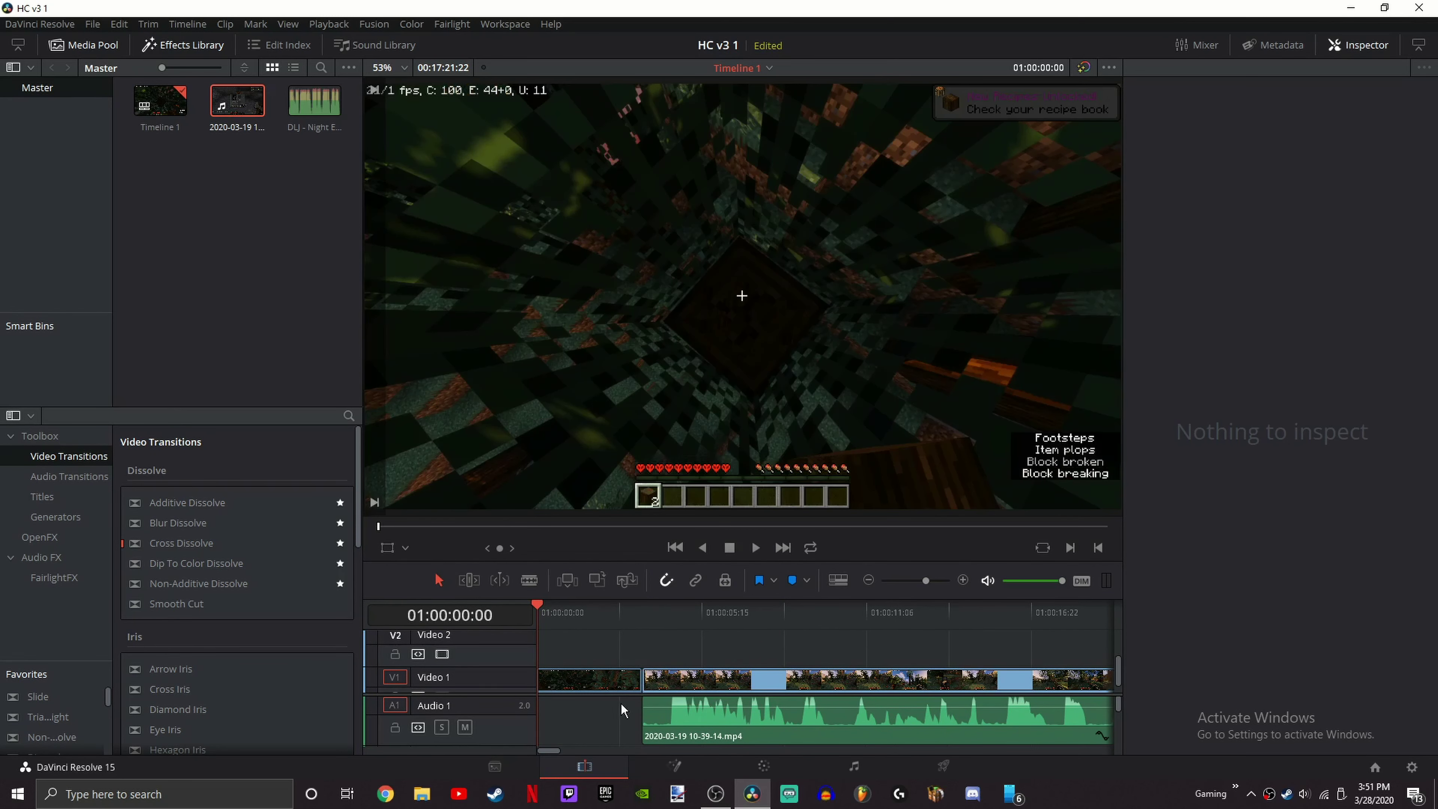
{"action": "scroll", "coordinate": [617, 699], "scroll_direction": "down", "scroll_amount": 3}
{"action": "scroll", "coordinate": [604, 714], "scroll_direction": "up", "scroll_amount": 1}
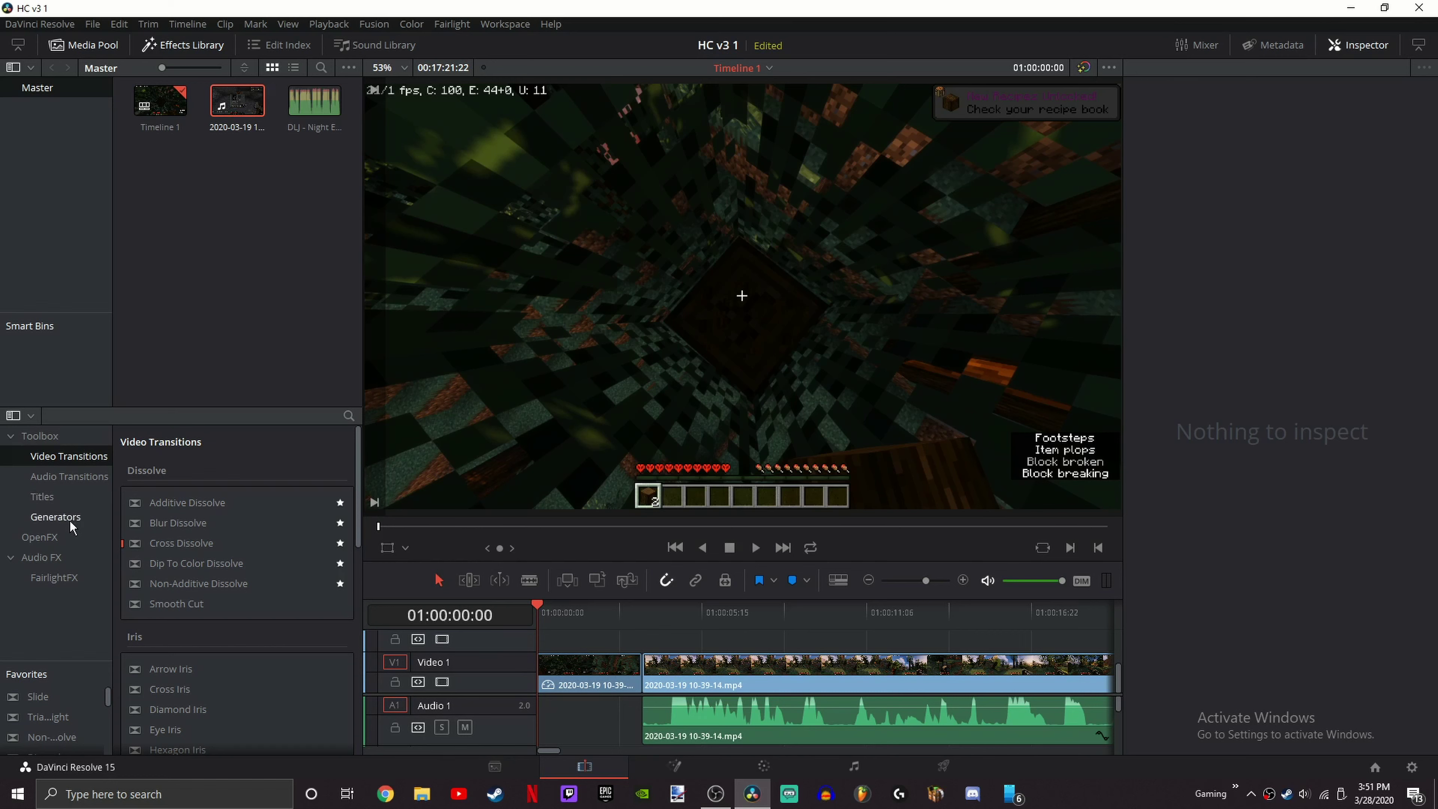
Step: Search the OpenFX filters for "gaussian blur"
{"action": "left_click", "coordinate": [63, 535]}
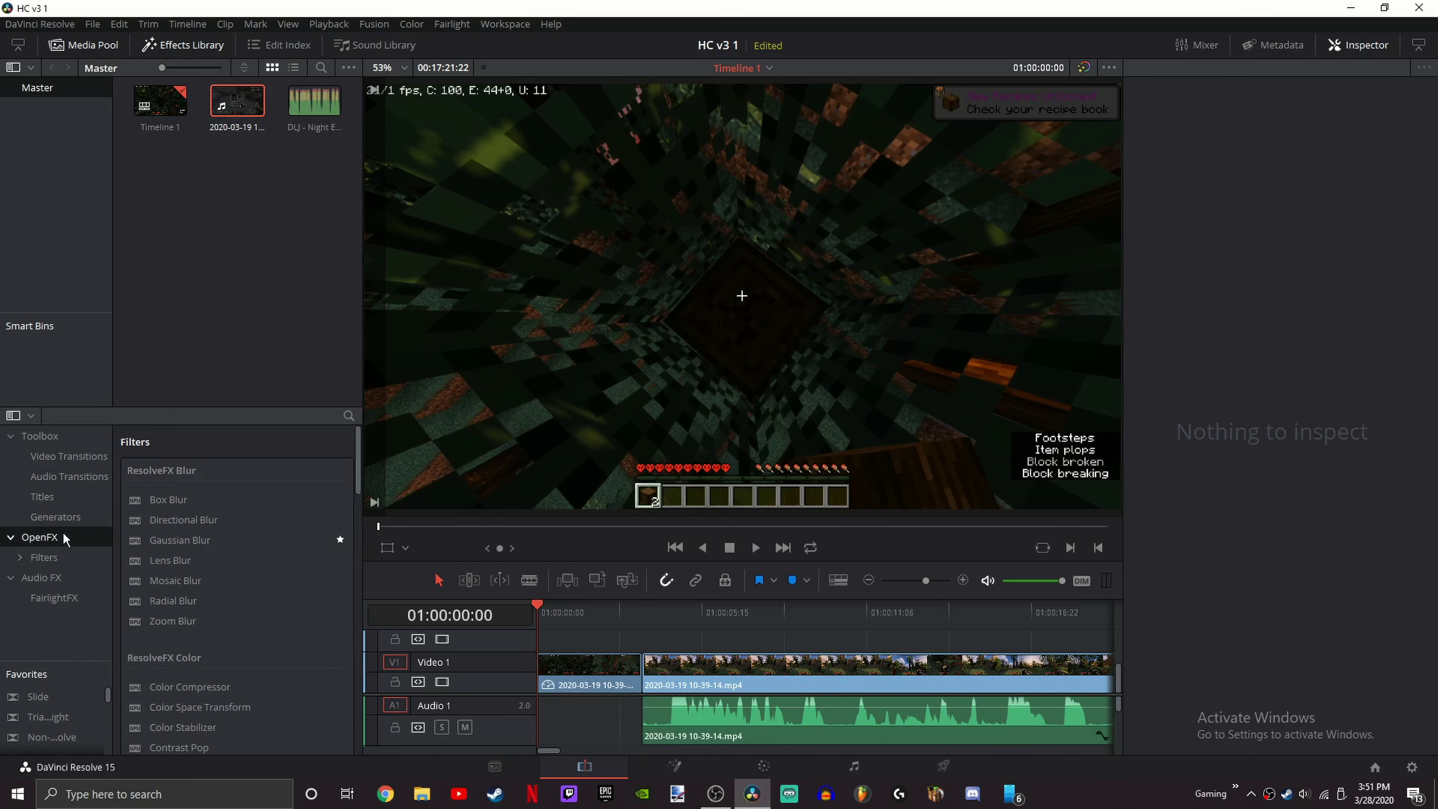
{"action": "left_click", "coordinate": [348, 416]}
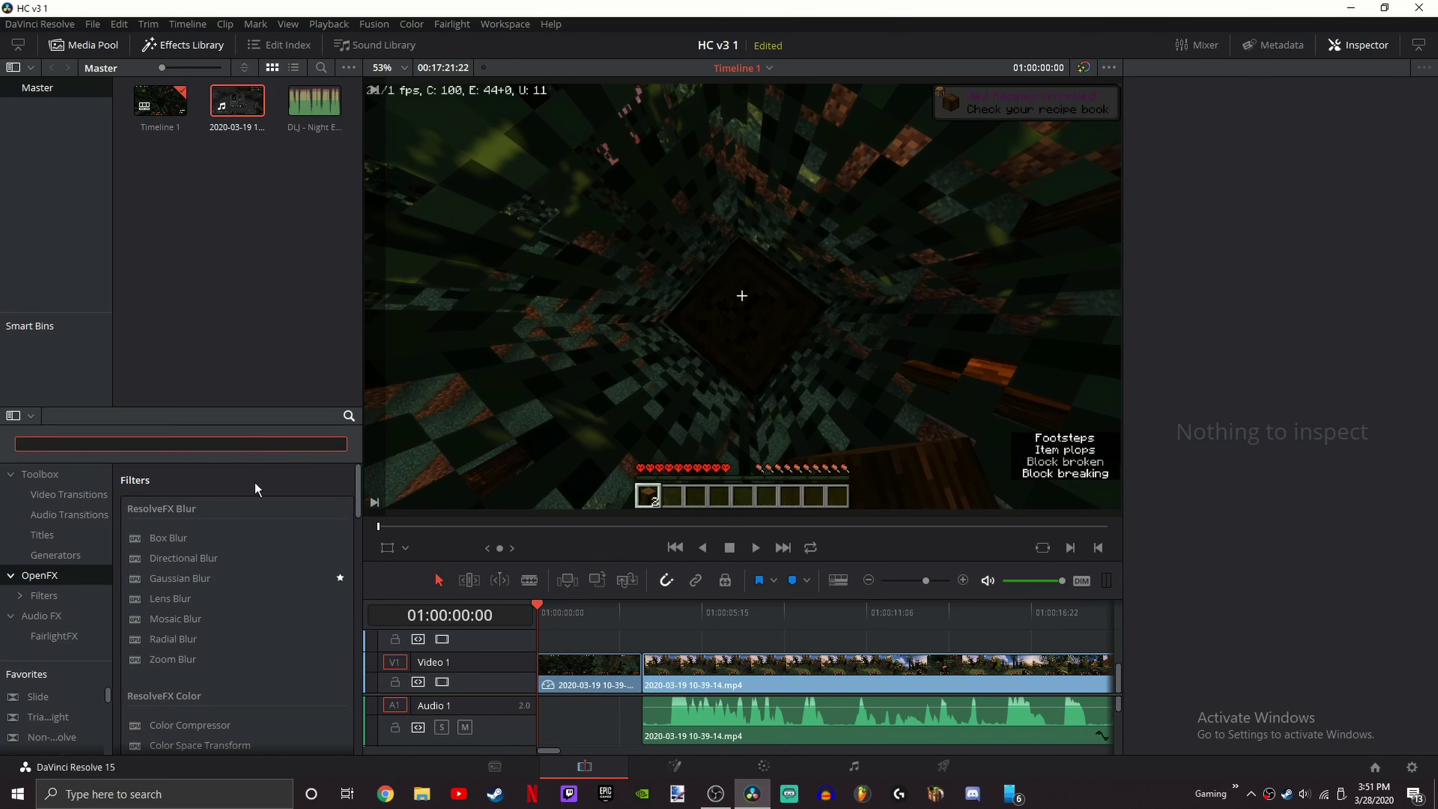
{"action": "scroll", "coordinate": [208, 598], "scroll_direction": "down", "scroll_amount": 6}
{"action": "scroll", "coordinate": [204, 589], "scroll_direction": "up", "scroll_amount": 6}
{"action": "type", "text": "g"}
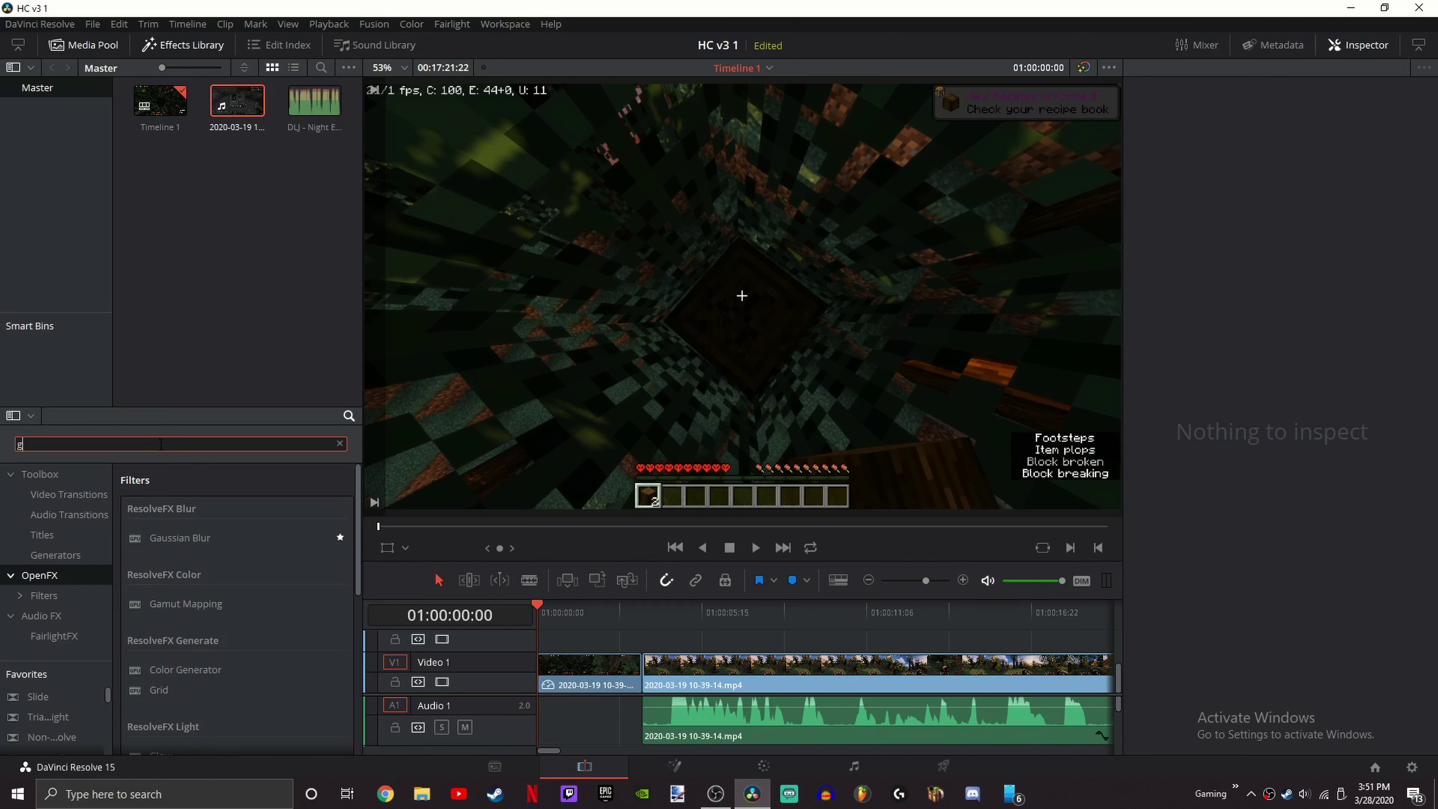
{"action": "type", "text": "auss"}
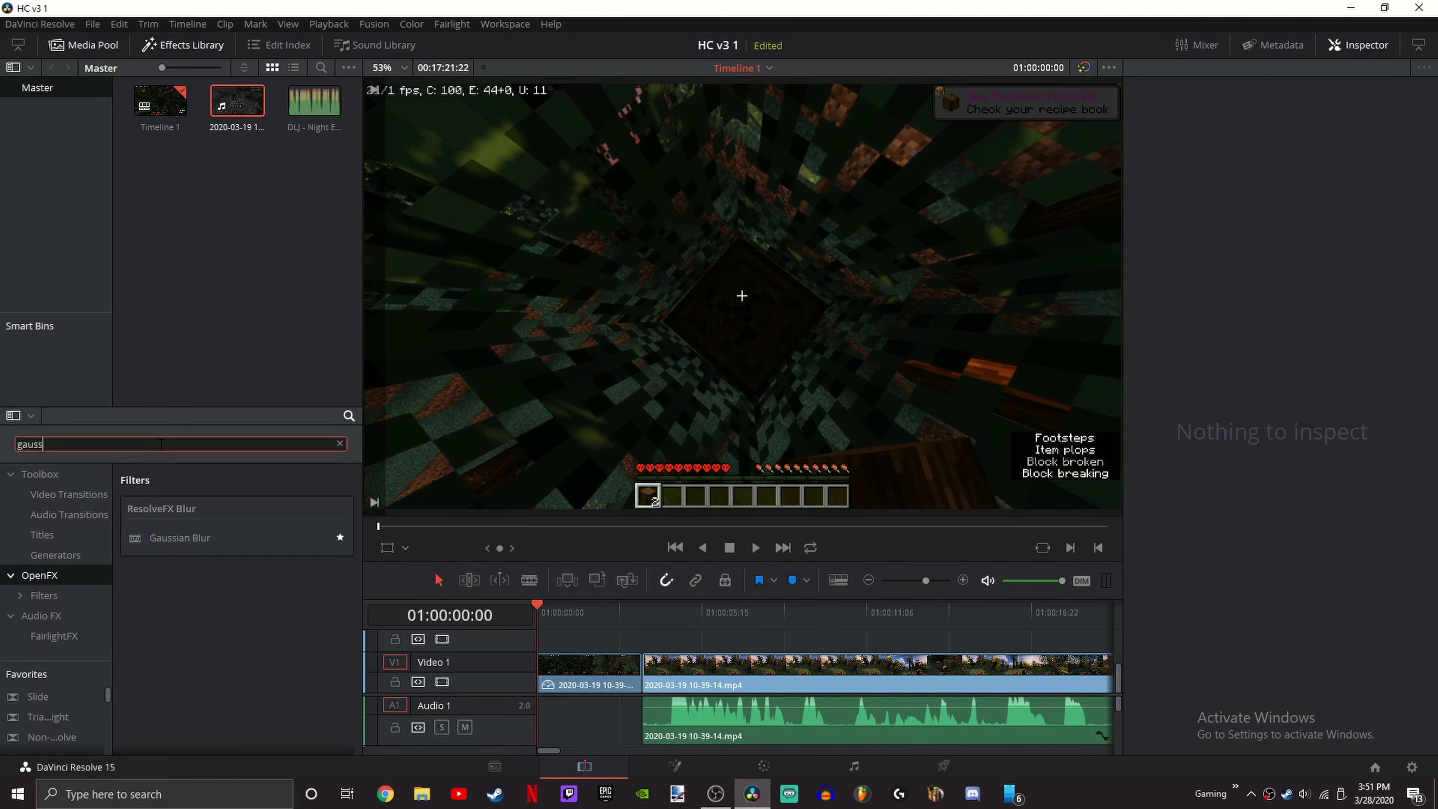
{"action": "type", "text": "ian blur"}
Step: Apply the Gaussian Blur filter to the sped-up first clip, and clear and close the effects search
{"action": "left_click_drag", "start_coordinate": [172, 536], "coordinate": [572, 672]}
{"action": "left_click", "coordinate": [340, 444]}
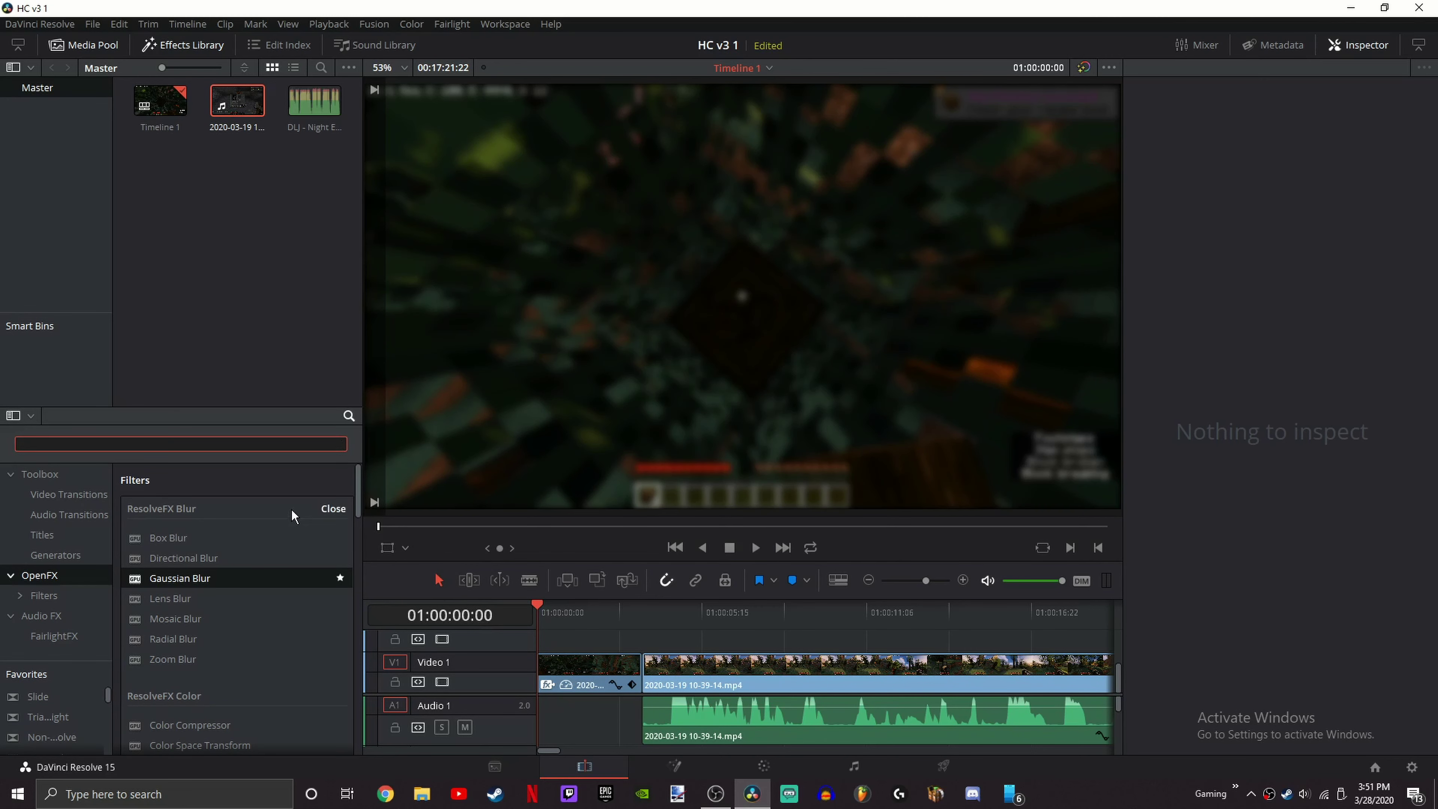
{"action": "left_click", "coordinate": [563, 641]}
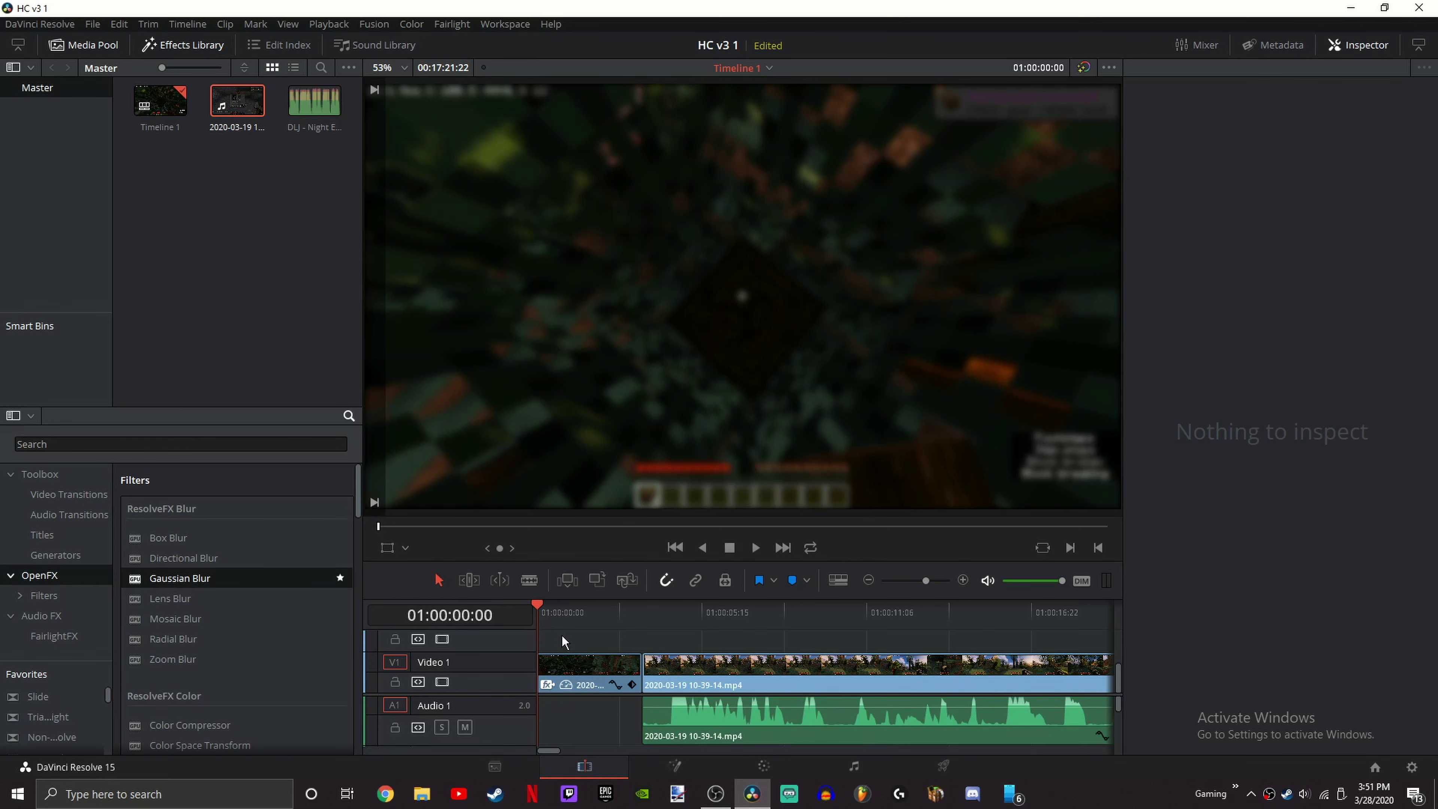
{"action": "left_click", "coordinate": [348, 415]}
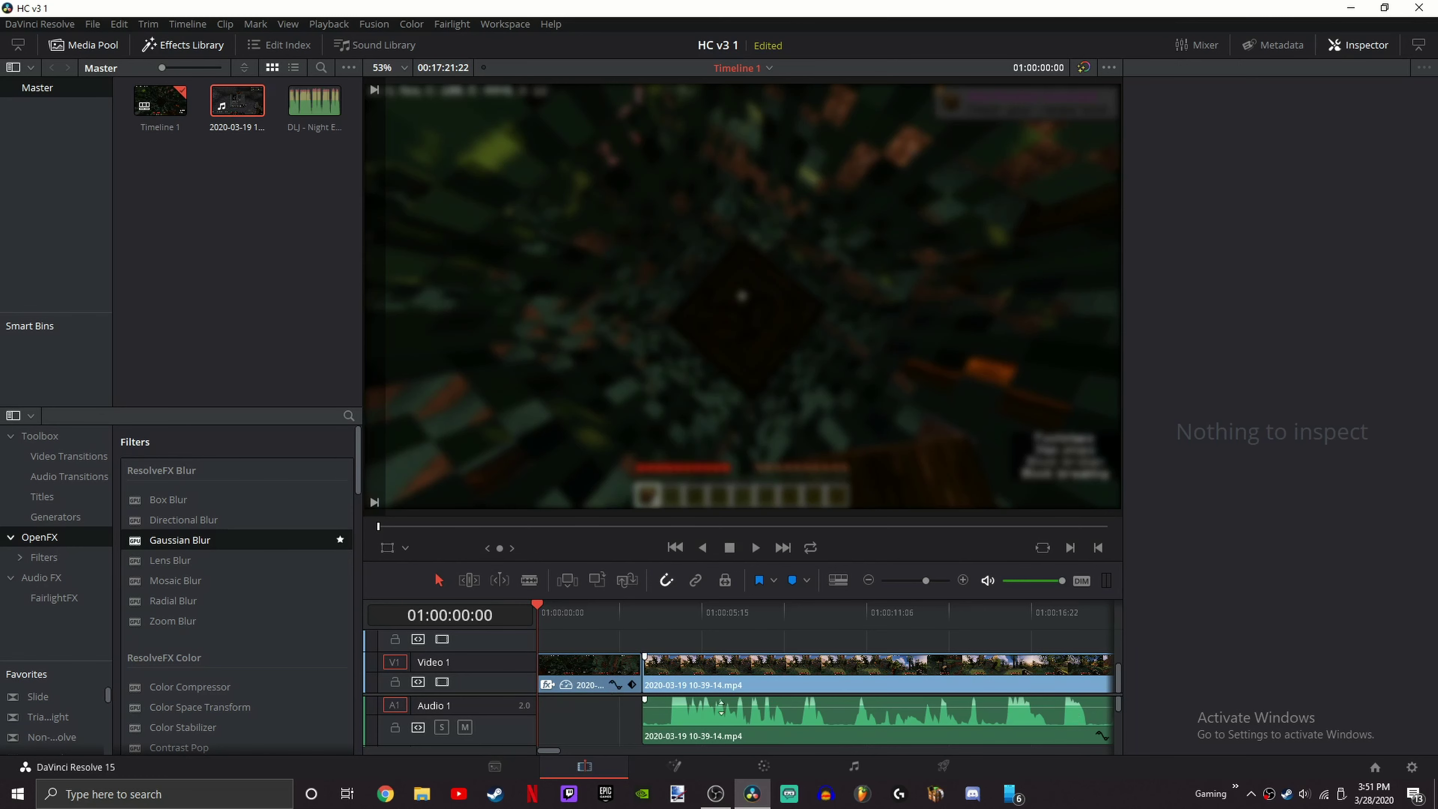
Step: Play the blurred first clip several times from the timeline start and return the playhead to 01:00:00:00
{"action": "key", "text": "space"}
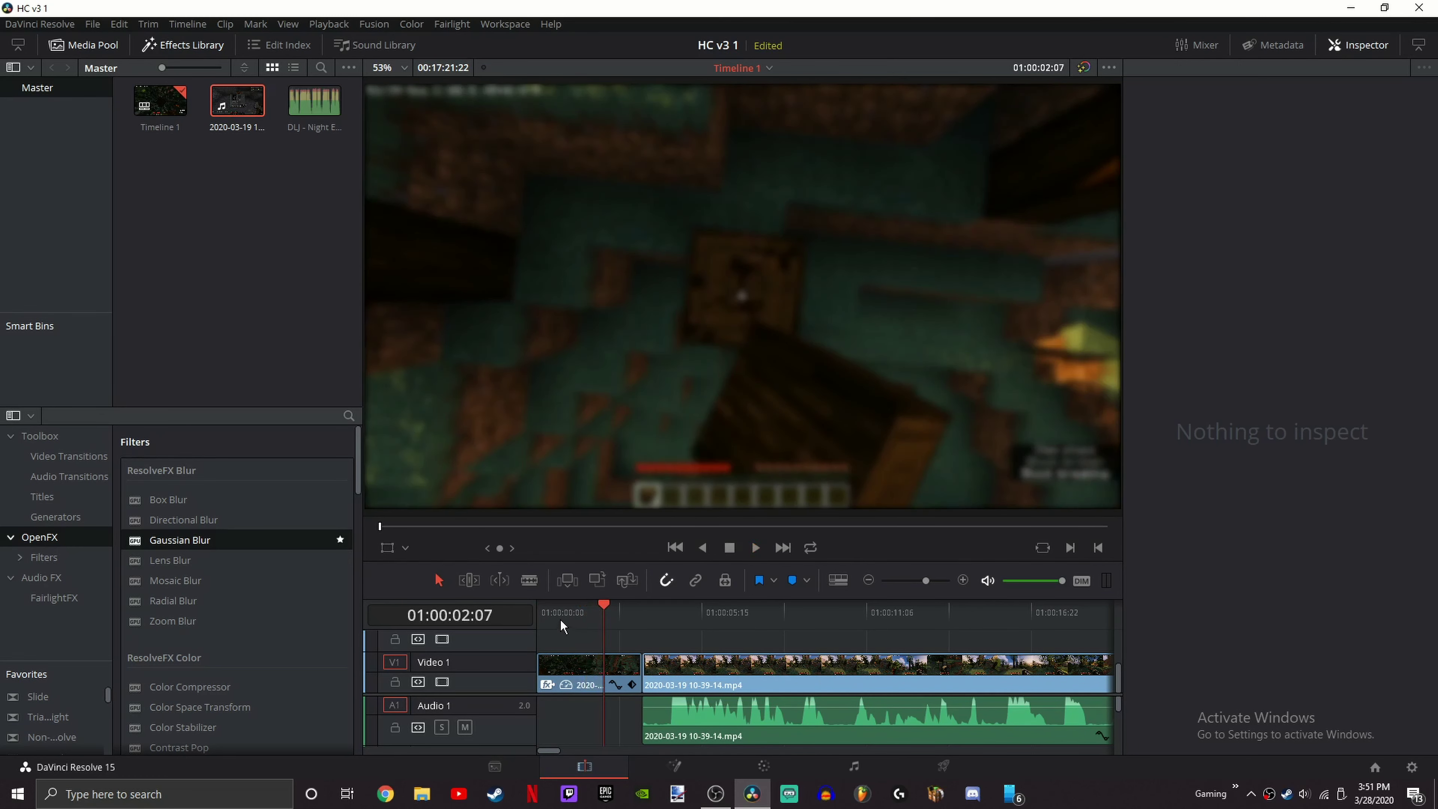
{"action": "left_click", "coordinate": [538, 614]}
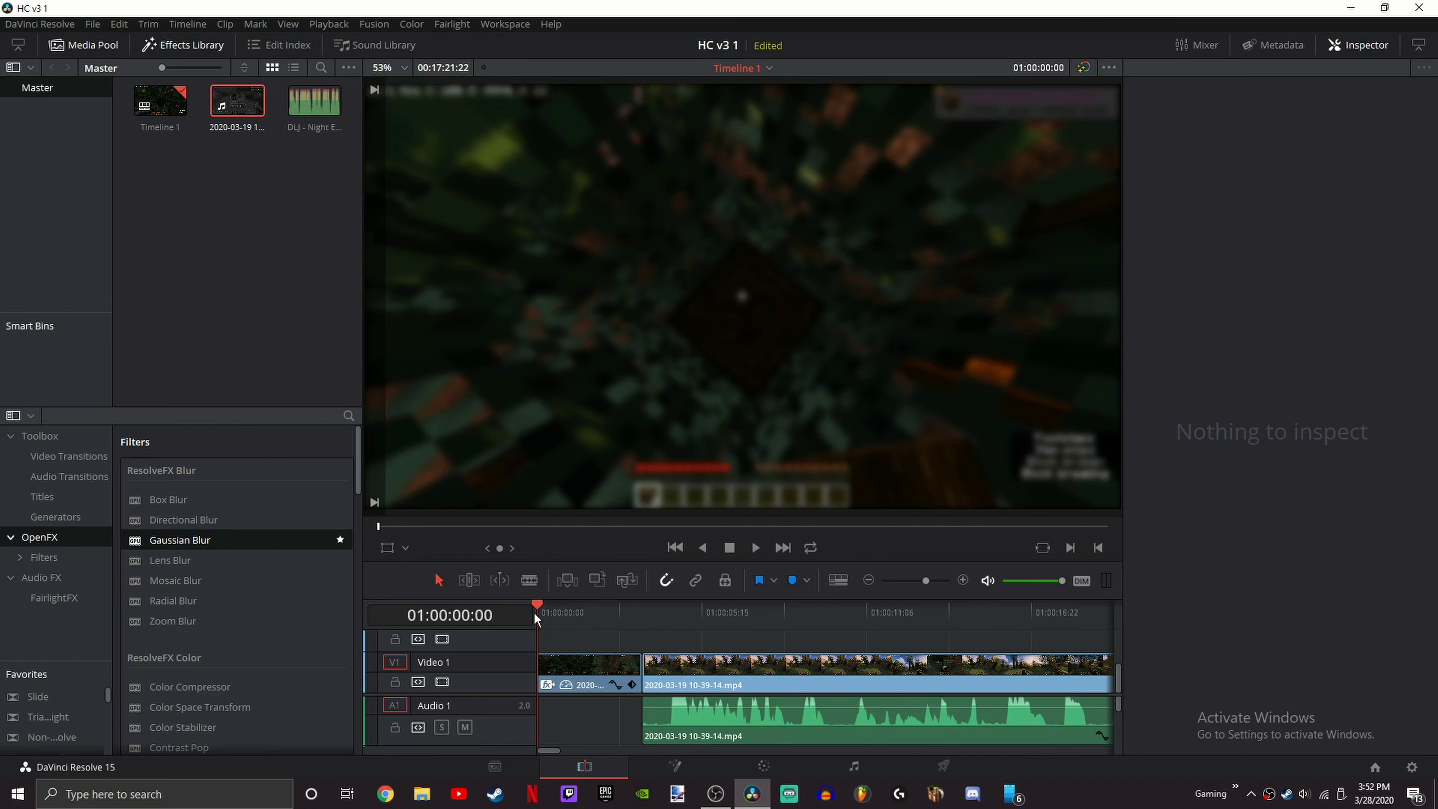
{"action": "key", "text": "space"}
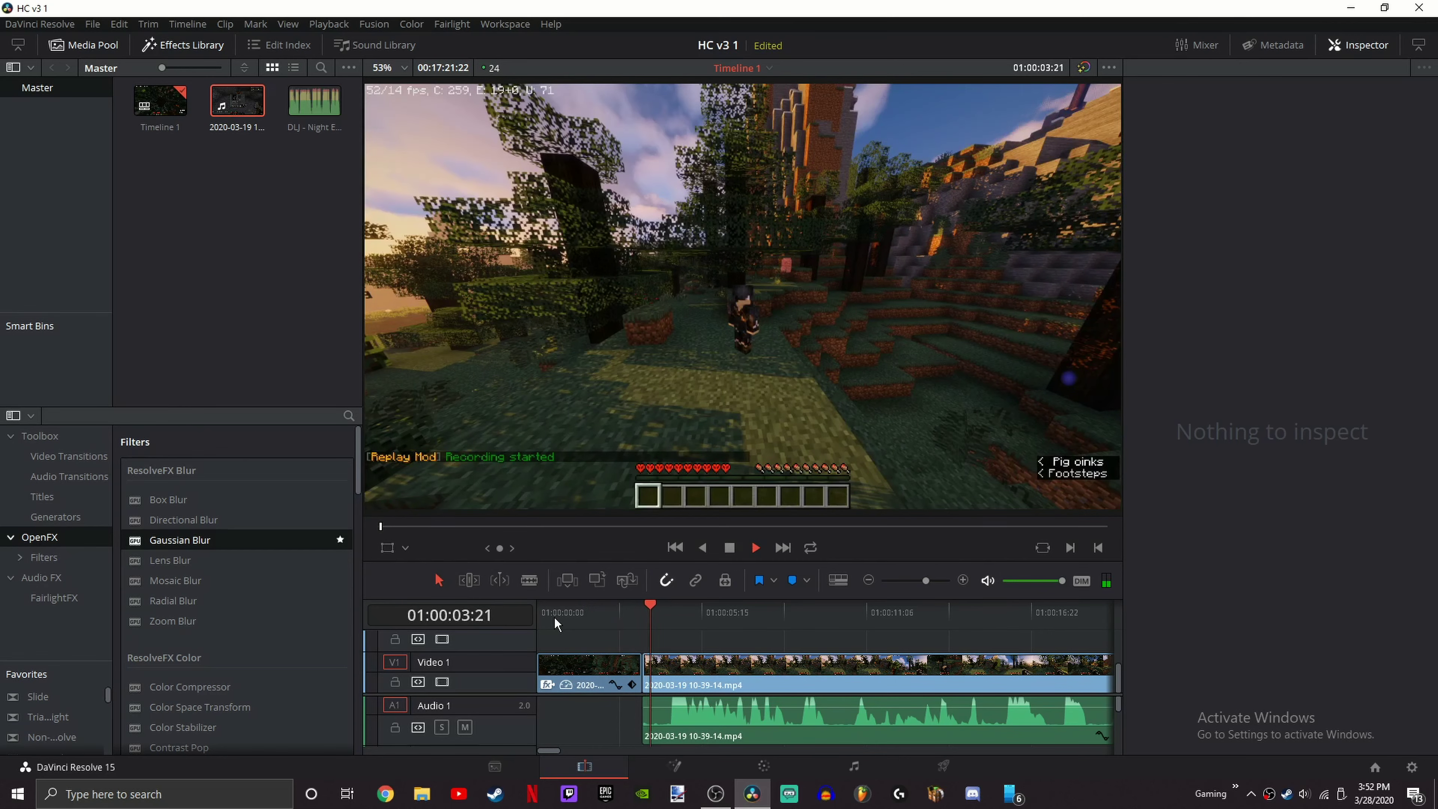
{"action": "key", "text": "space"}
{"action": "left_click_drag", "start_coordinate": [581, 620], "coordinate": [549, 619]}
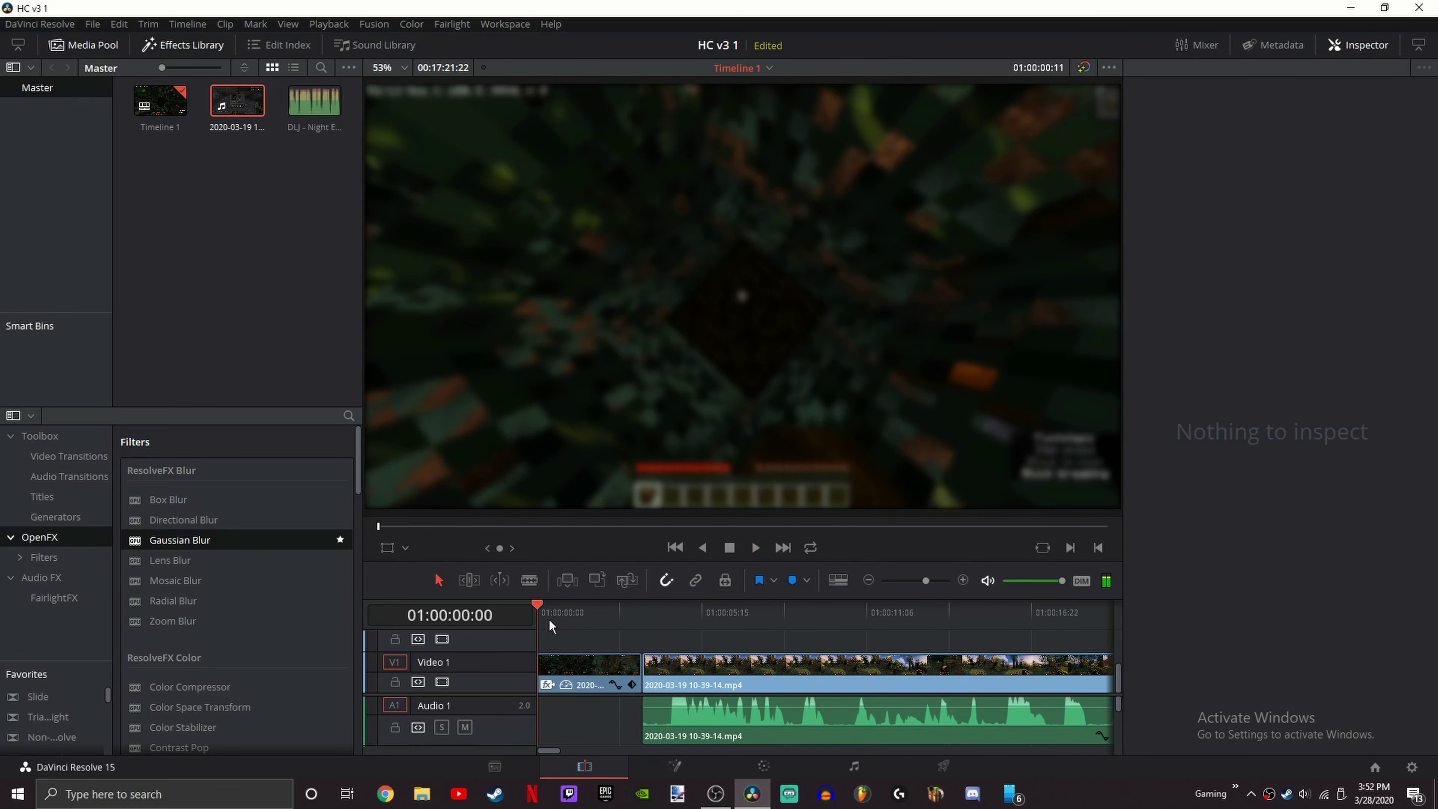
{"action": "key", "text": "space"}
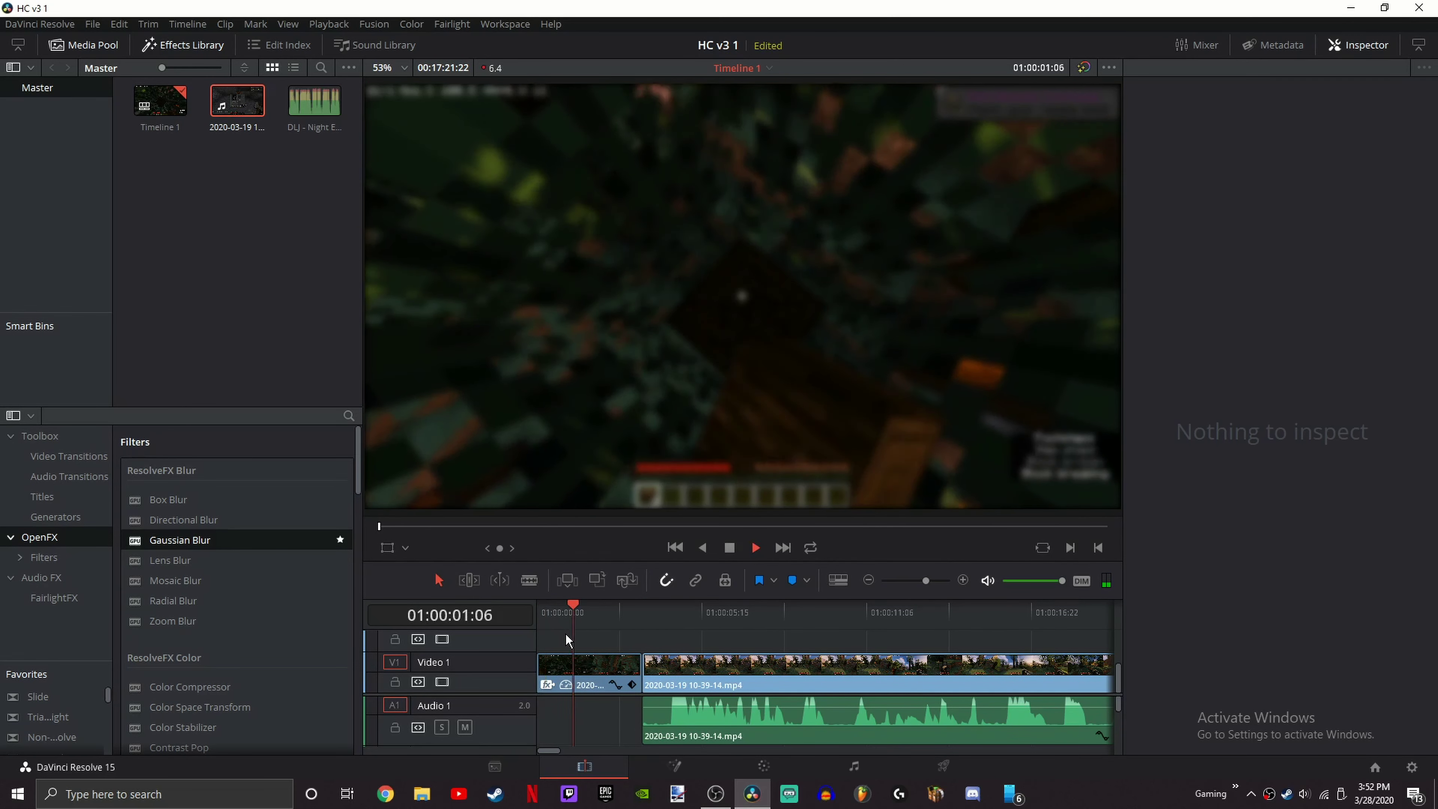
{"action": "left_click", "coordinate": [538, 609]}
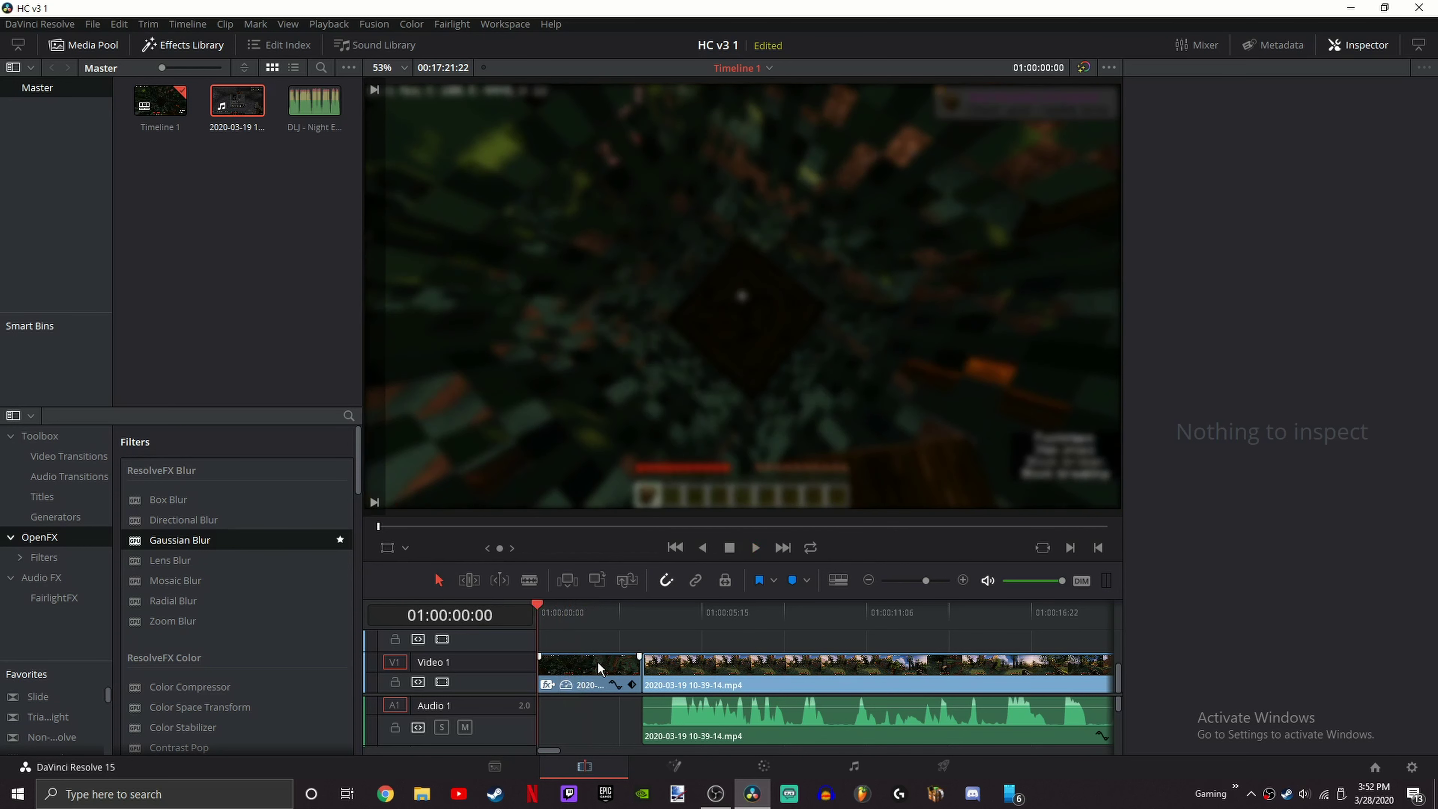
Step: Set the Gaussian Blur's horizontal and vertical strength to 0.500 on the first clip
{"action": "left_click", "coordinate": [597, 663]}
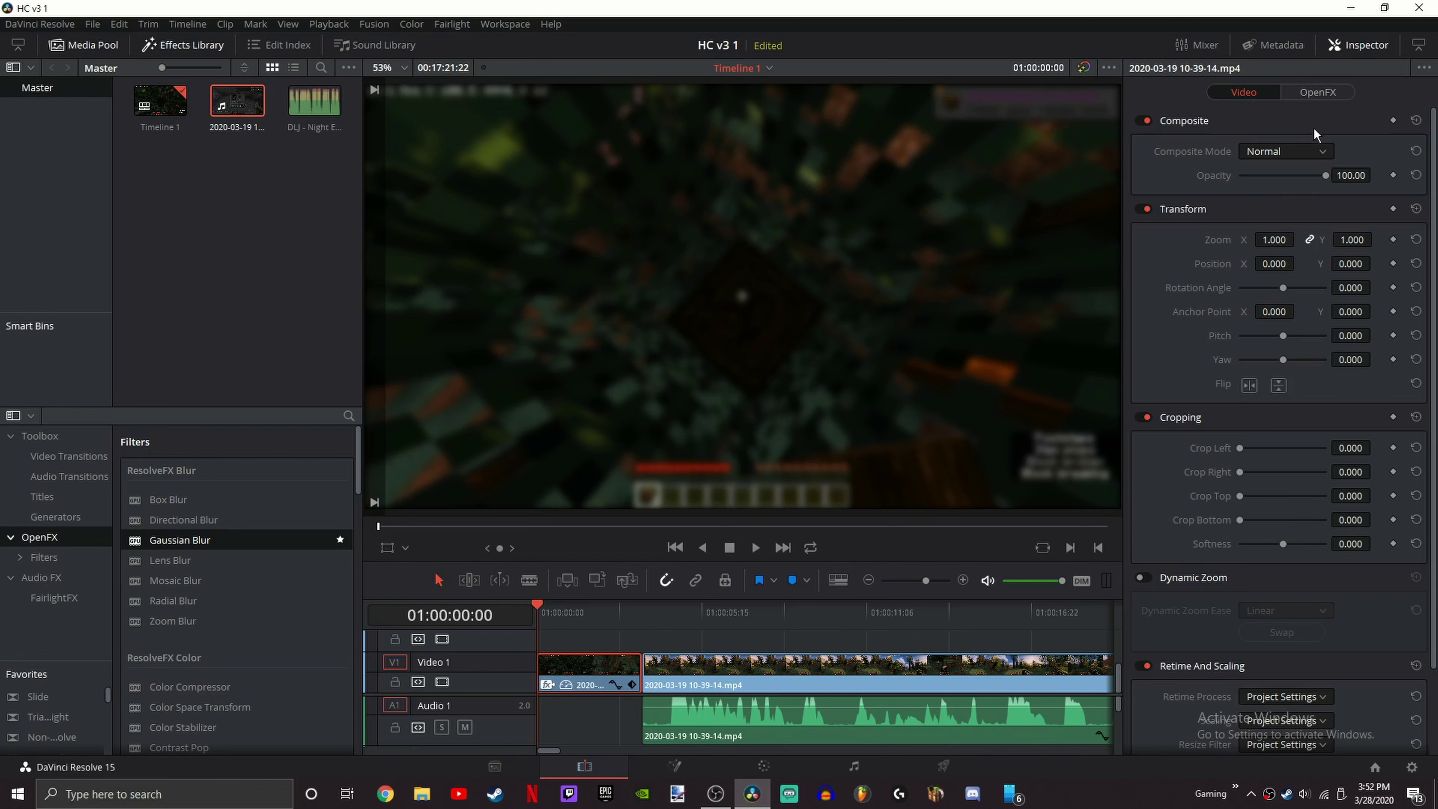
{"action": "left_click", "coordinate": [1323, 98]}
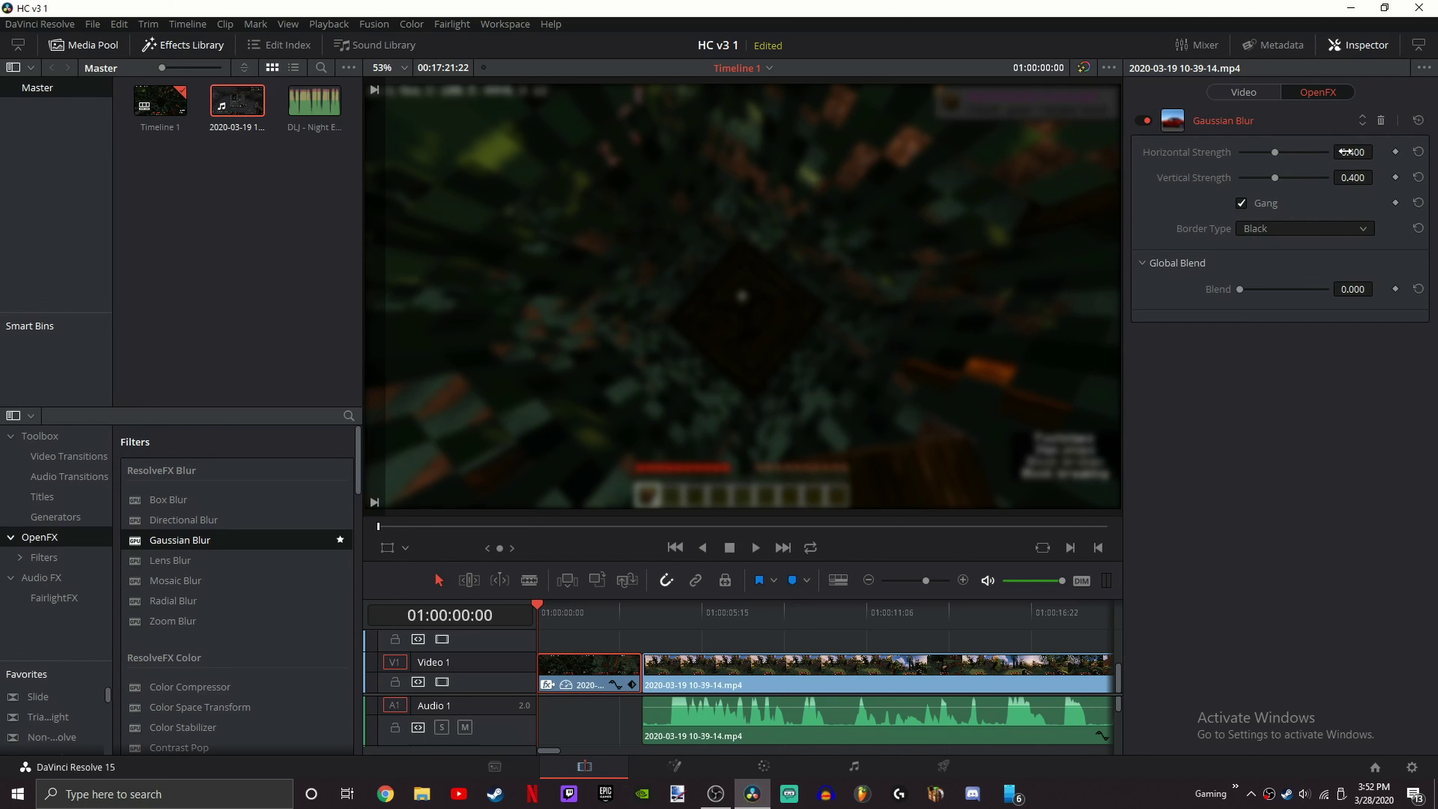
{"action": "left_click", "coordinate": [1377, 152]}
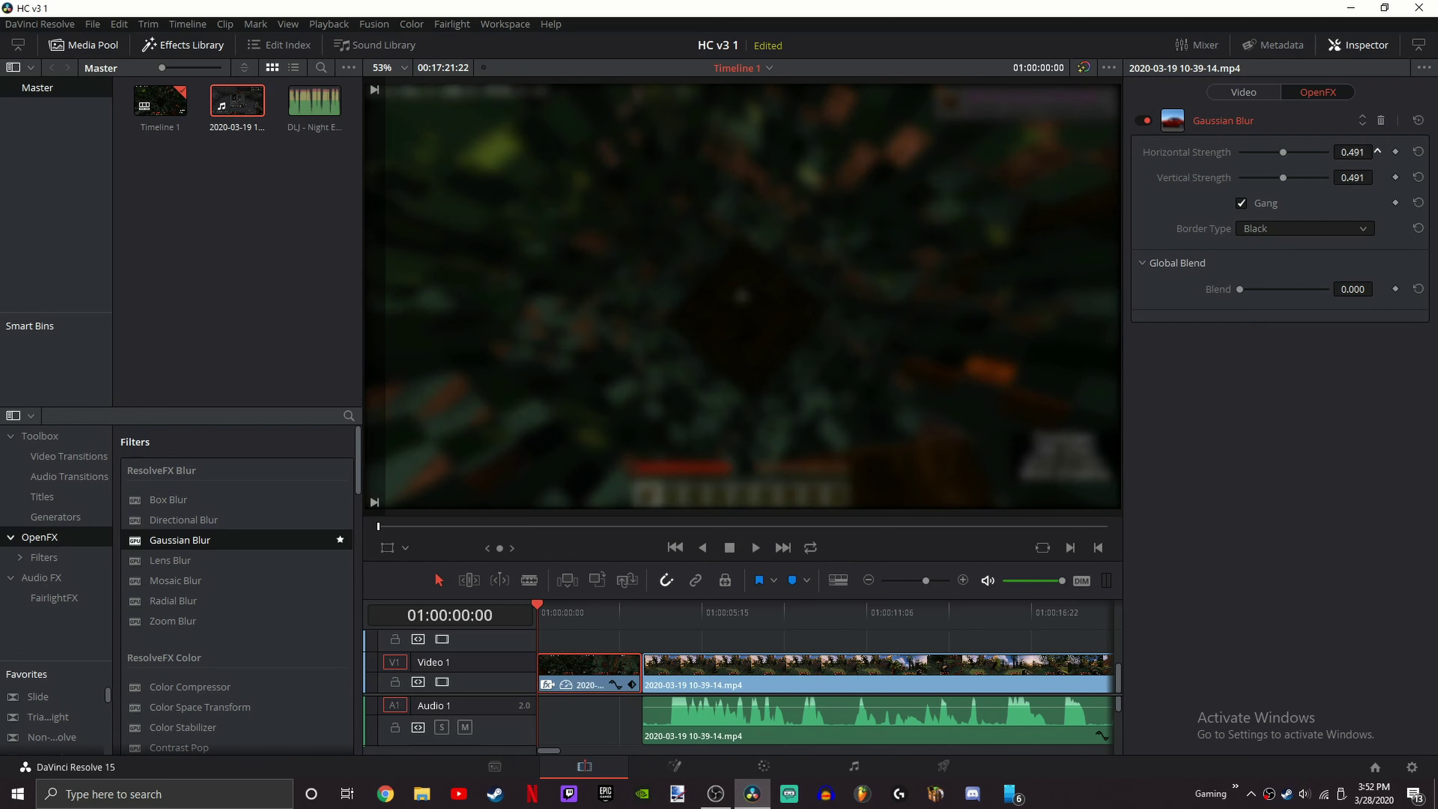
{"action": "left_click", "coordinate": [1343, 154]}
{"action": "left_click", "coordinate": [1321, 361]}
Step: Try the Wrap-Around border type for the Gaussian Blur and settle on Replicate
{"action": "left_click", "coordinate": [1292, 222]}
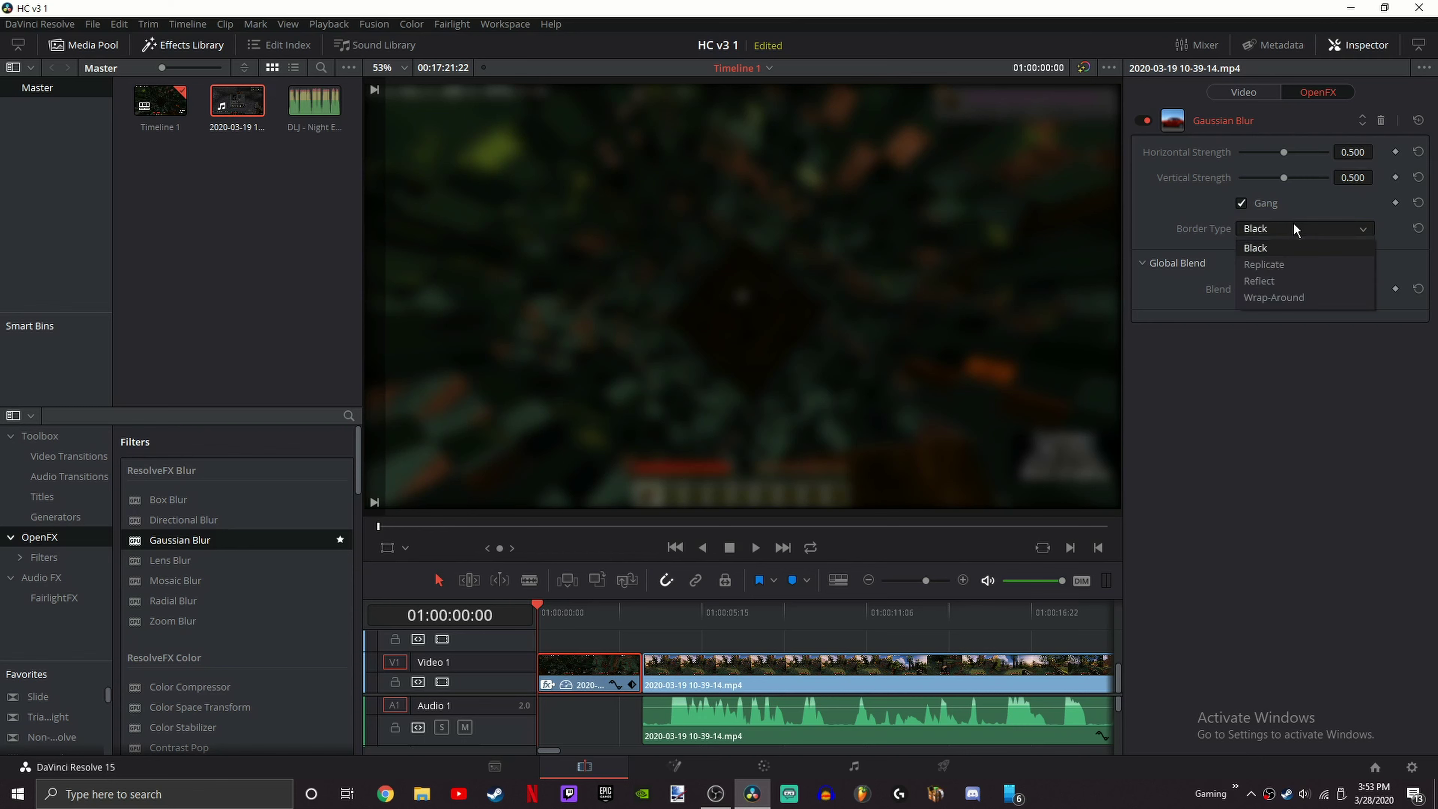
{"action": "left_click", "coordinate": [1283, 297]}
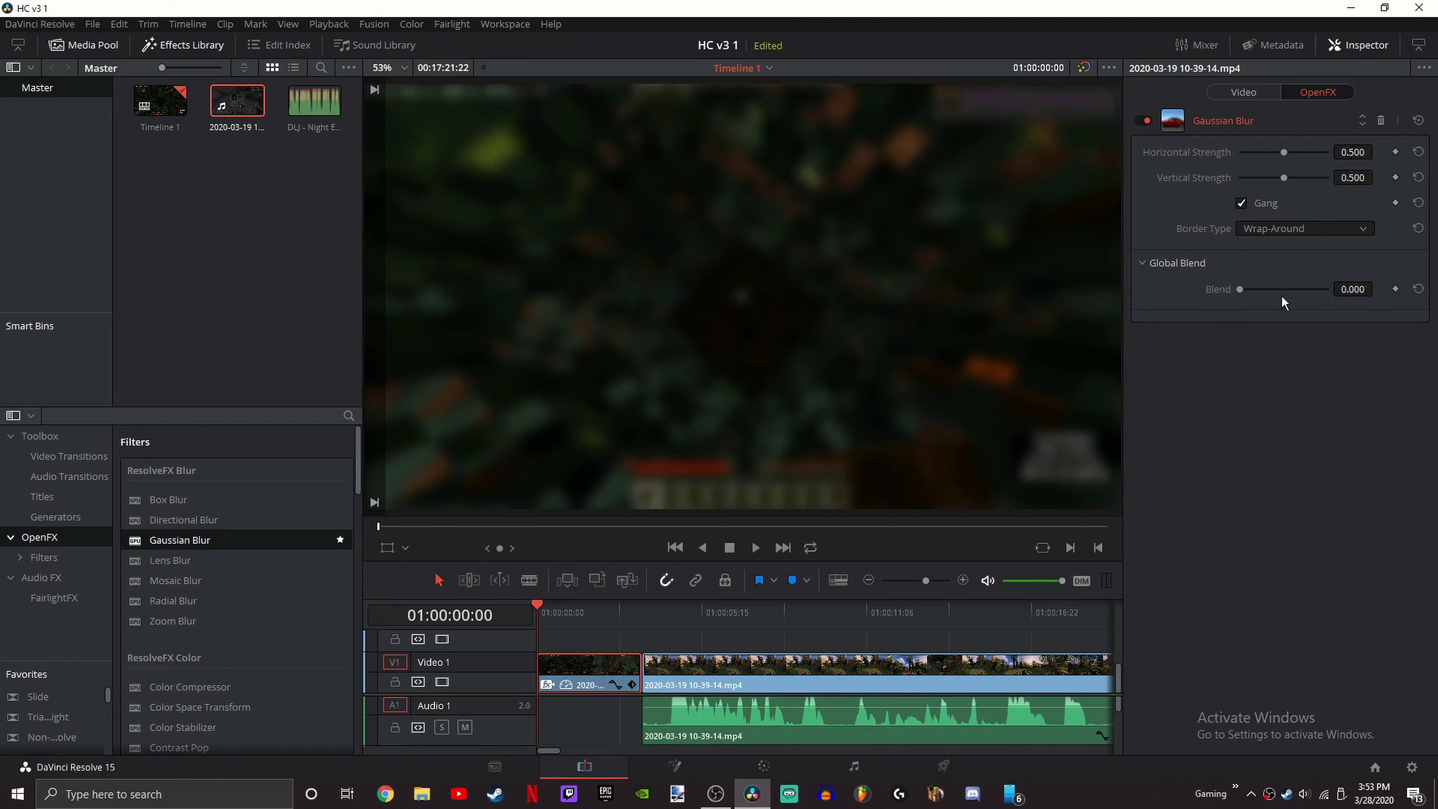
{"action": "left_click", "coordinate": [1268, 221]}
{"action": "left_click", "coordinate": [1266, 264]}
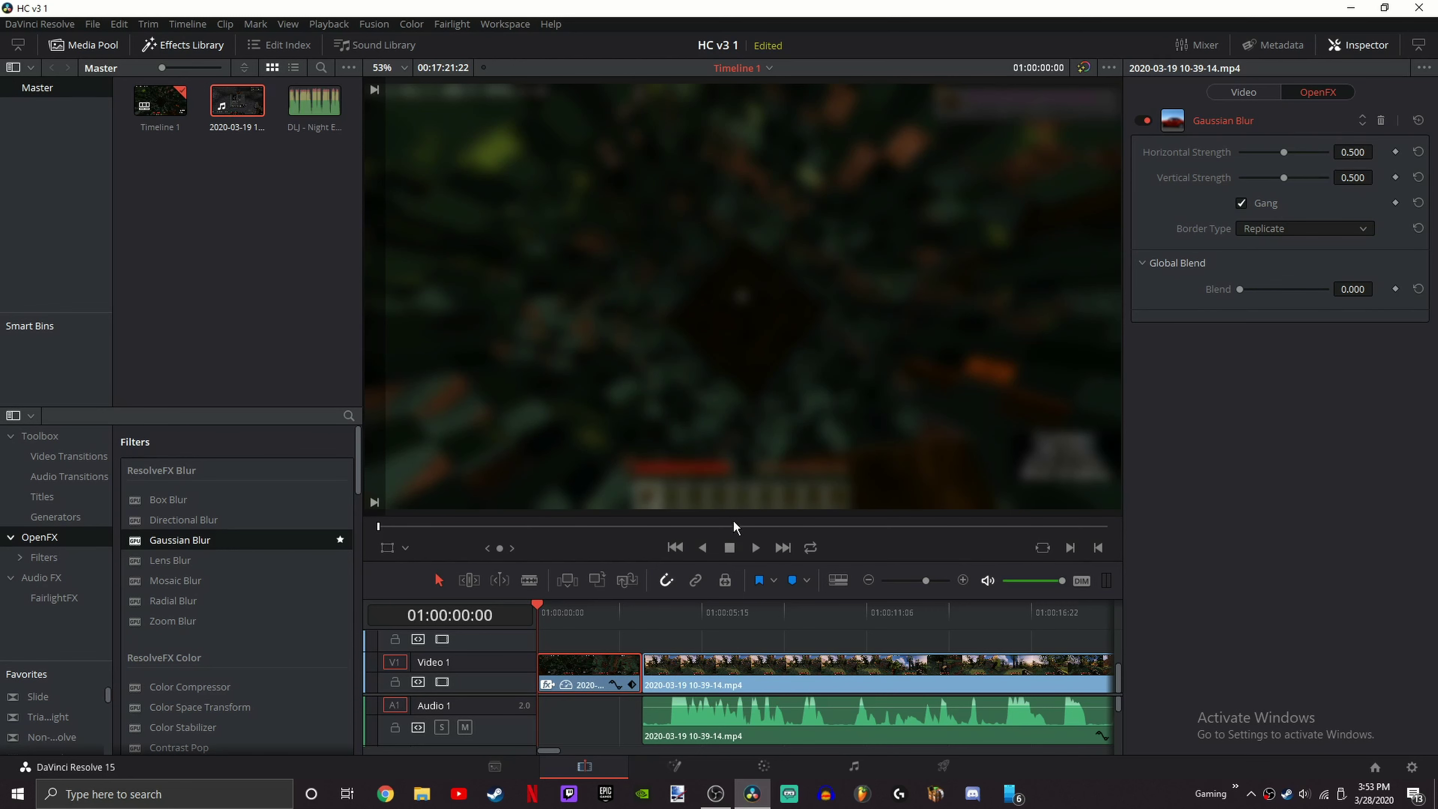
Step: Play the first clip from the timeline start to review the stronger blur
{"action": "key", "text": "space"}
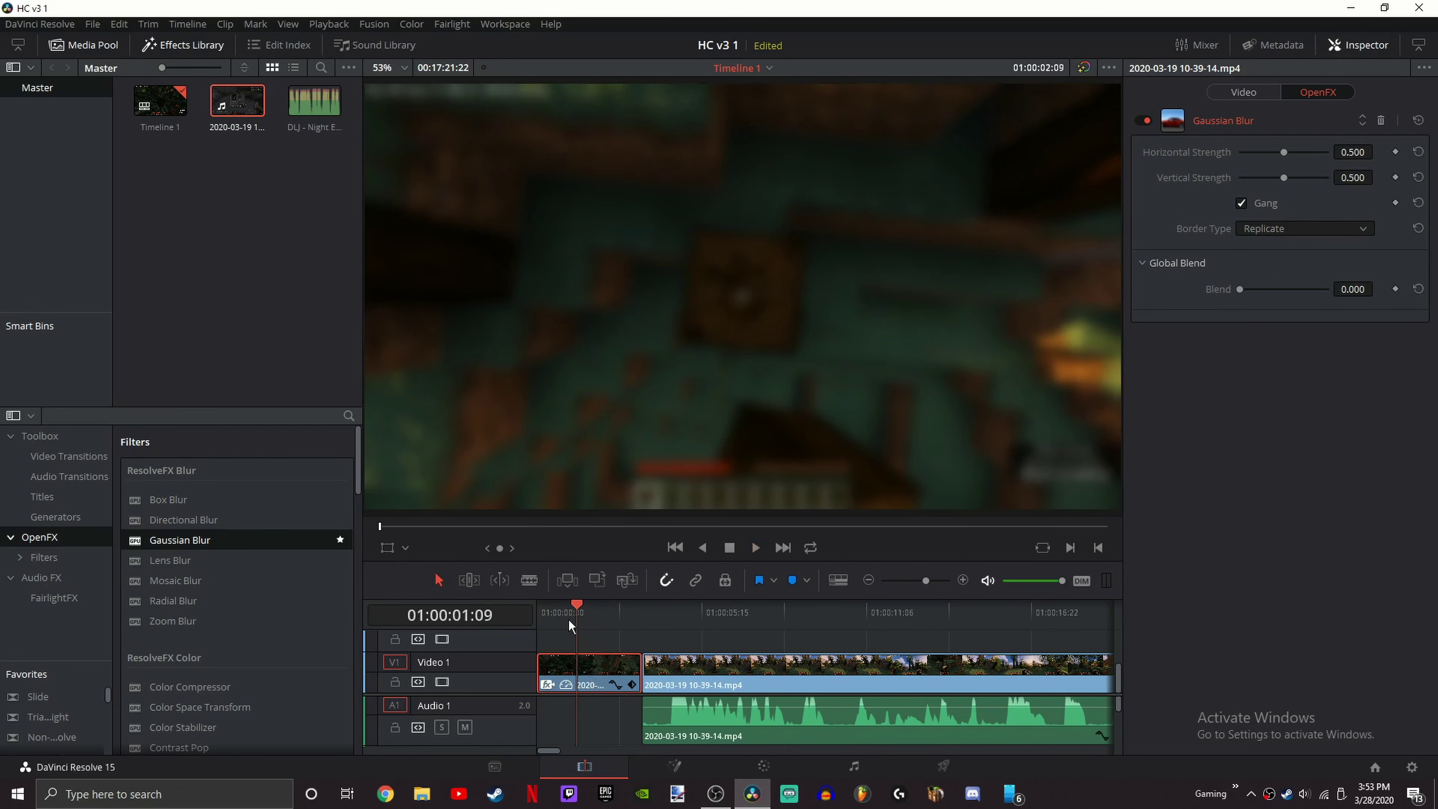
{"action": "left_click_drag", "start_coordinate": [568, 614], "coordinate": [533, 603]}
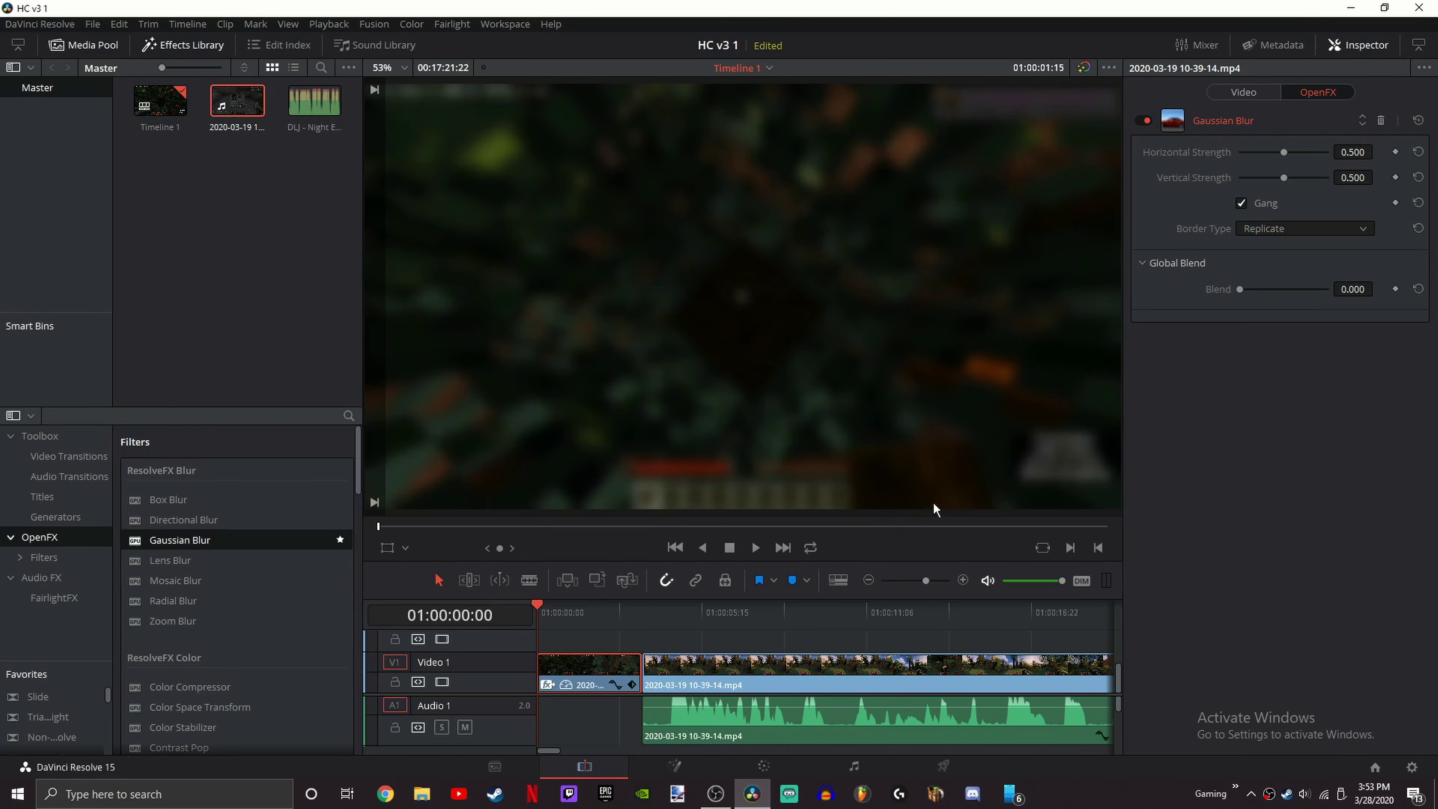
{"action": "key", "text": "space"}
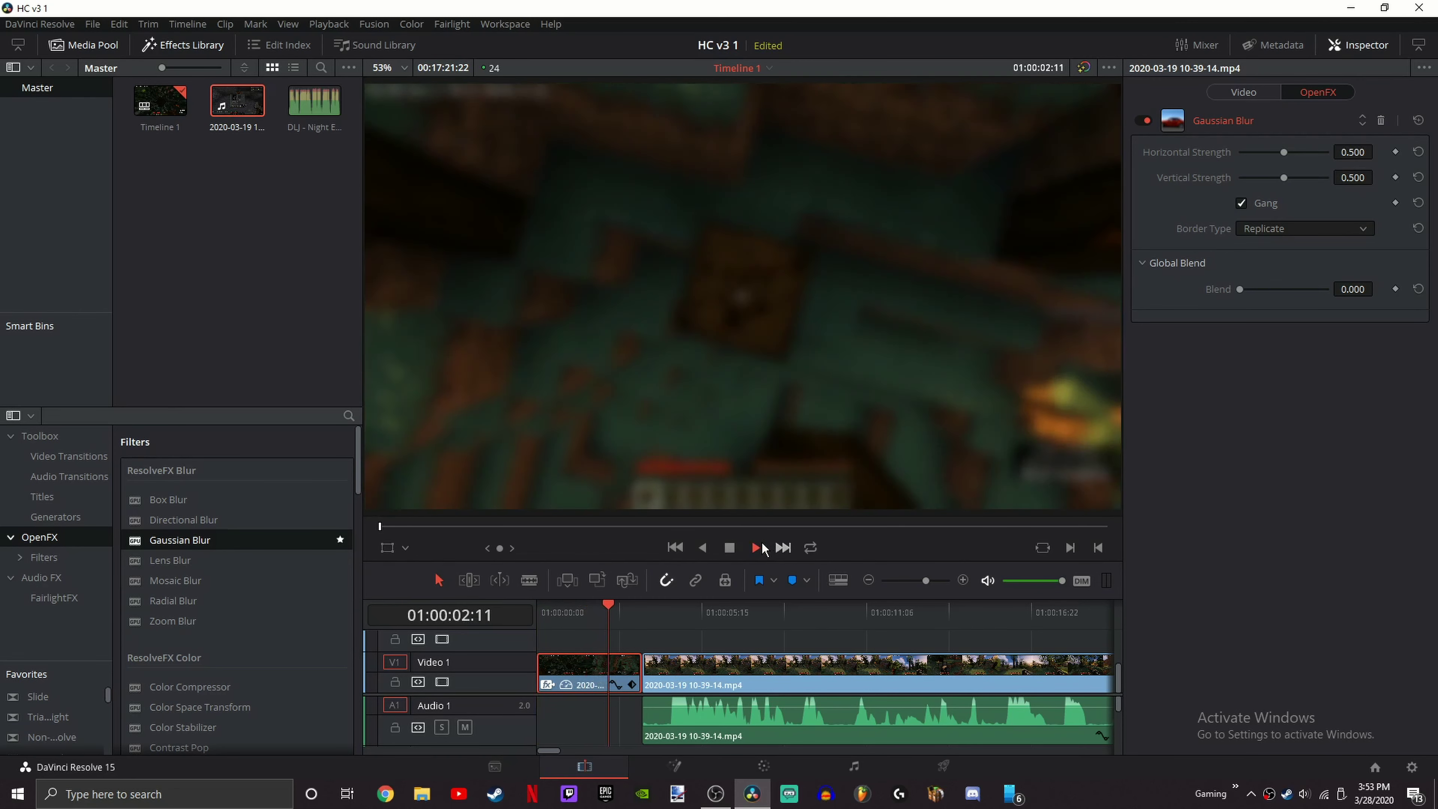
Step: Watch the blurred clip full screen from the start, leave full screen, deselect the clip and return the playhead to 01:00:00:00
{"action": "left_click_drag", "start_coordinate": [622, 612], "coordinate": [509, 601]}
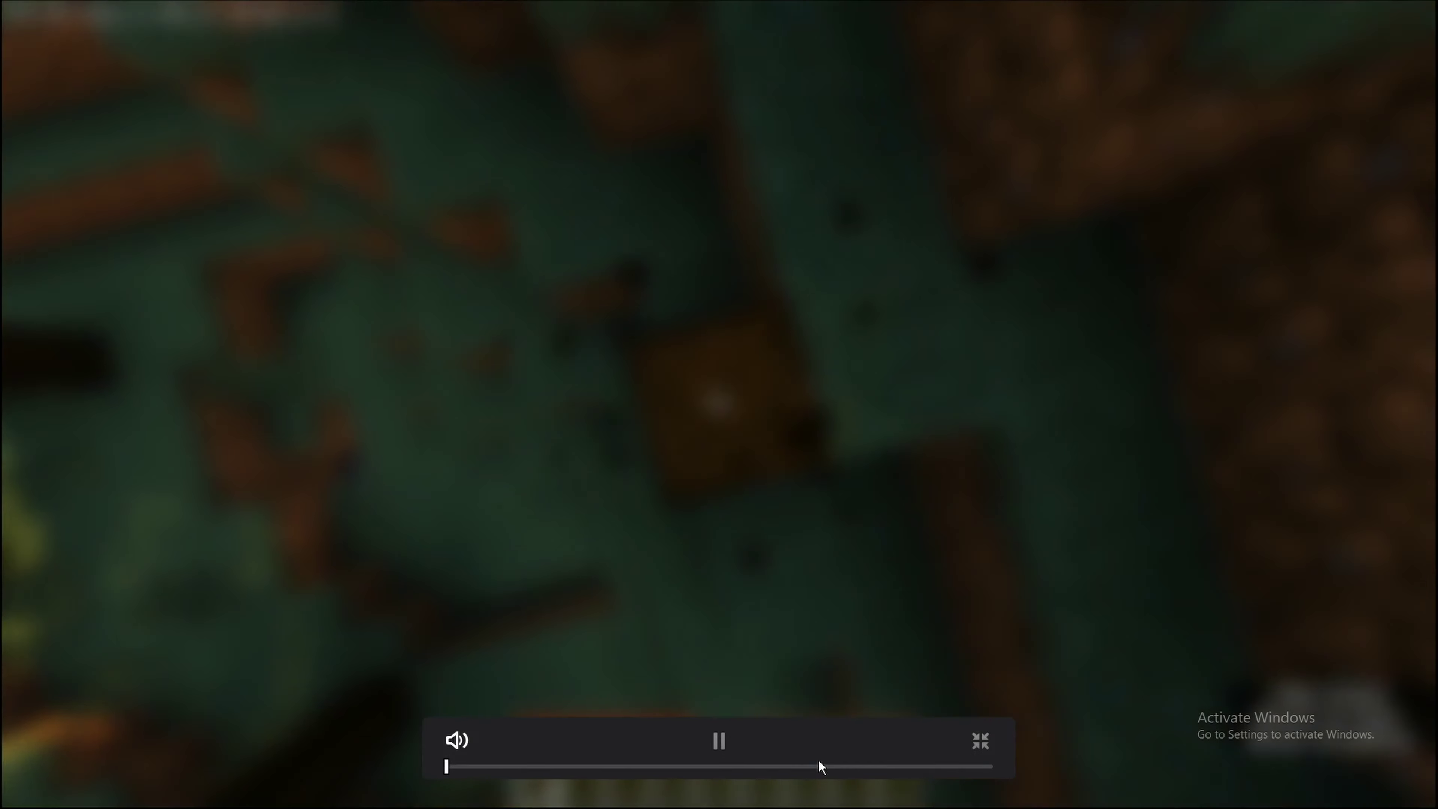
{"action": "key", "text": "space"}
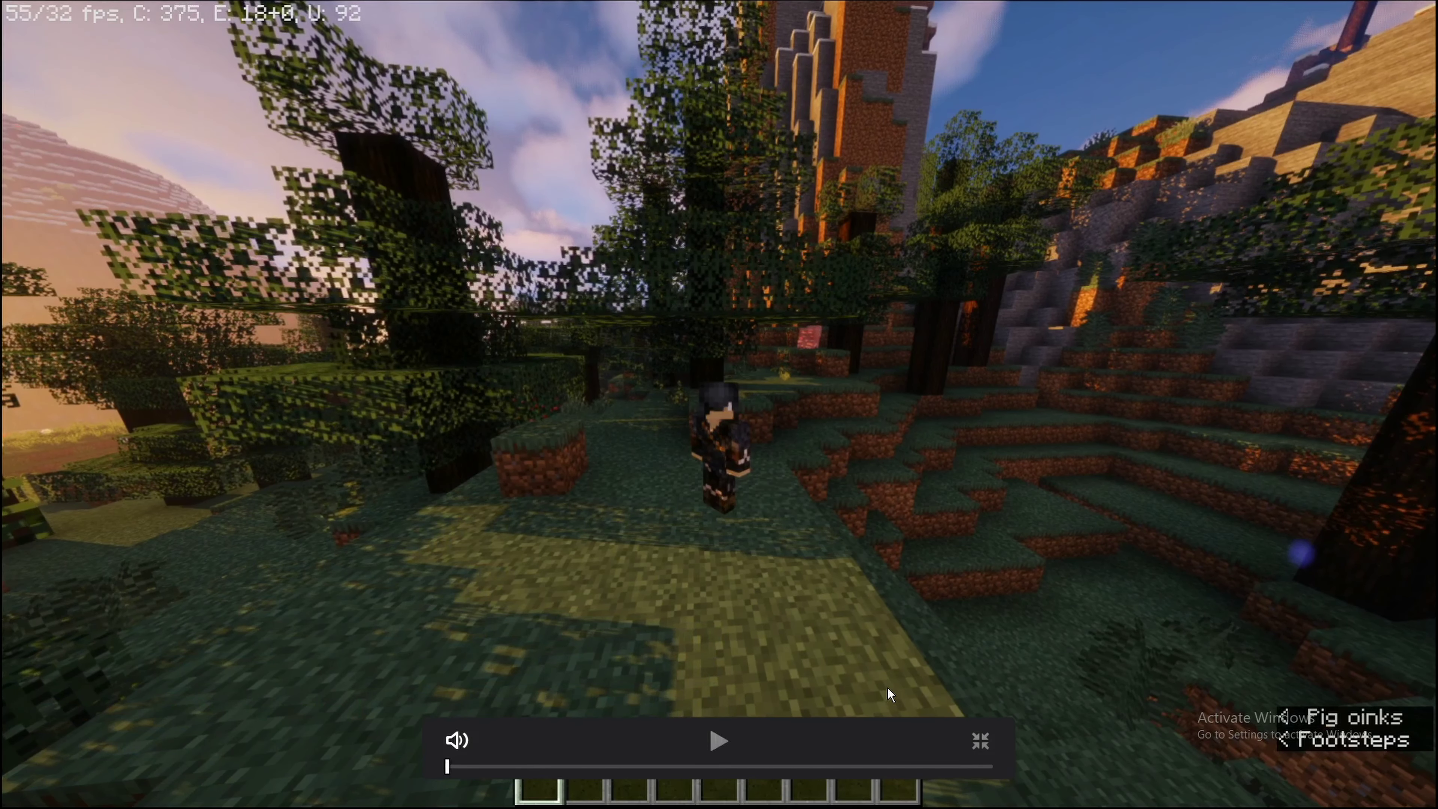
{"action": "key", "text": "Escape"}
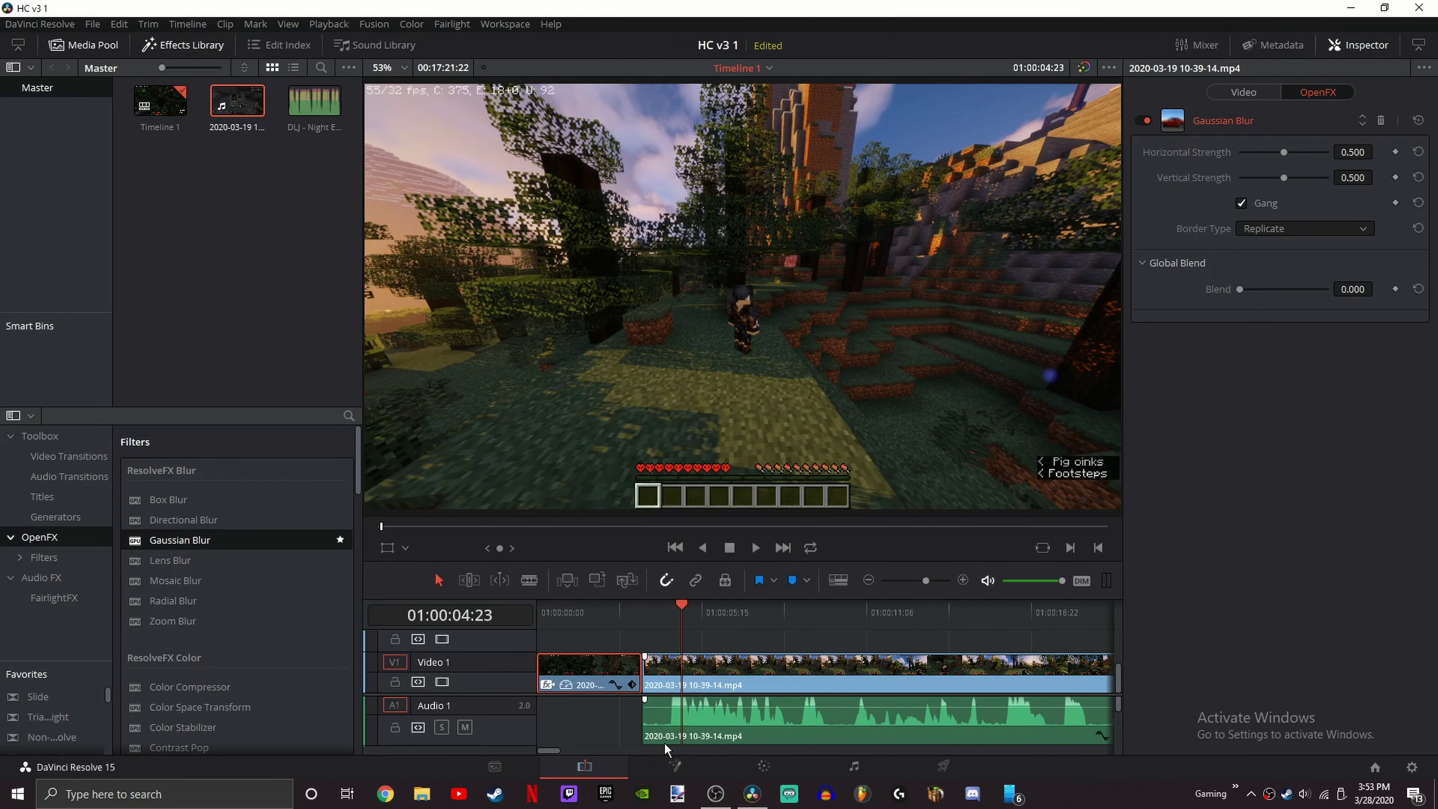
{"action": "left_click", "coordinate": [624, 726]}
{"action": "left_click", "coordinate": [536, 612]}
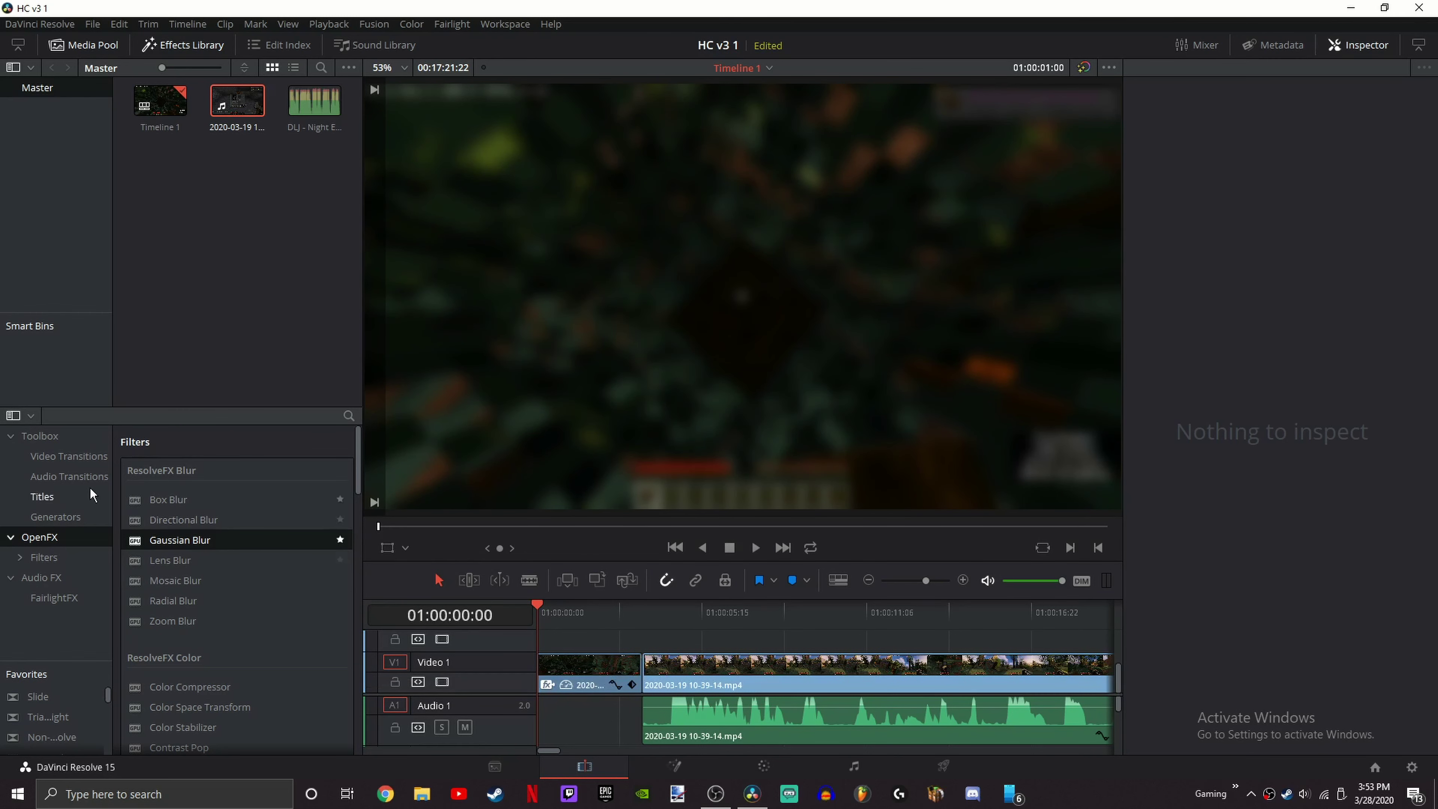
Step: Collapse the Toolbox, OpenFX and Audio FX categories of the effects library and list the whole Toolbox
{"action": "left_click", "coordinate": [73, 502]}
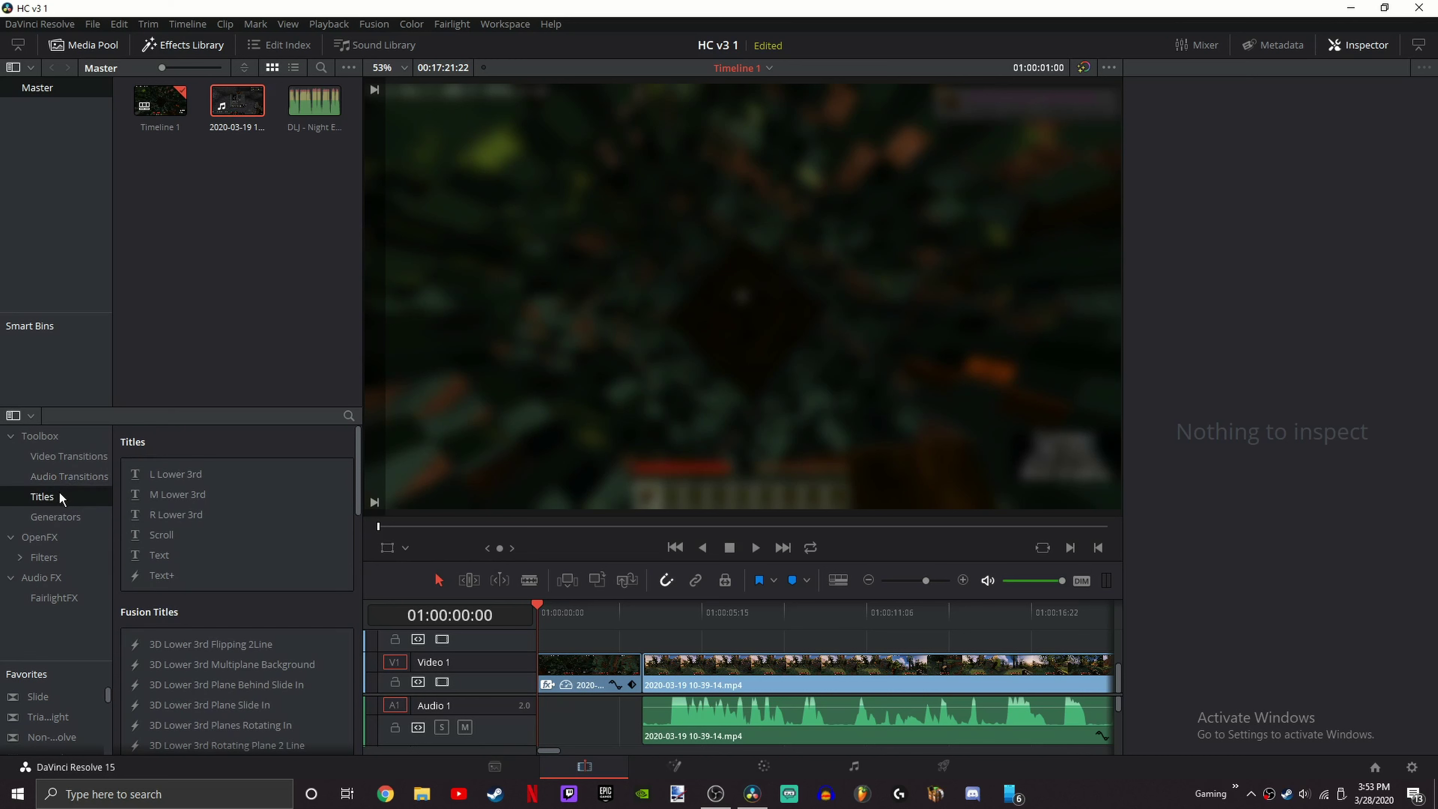
{"action": "left_click", "coordinate": [9, 435]}
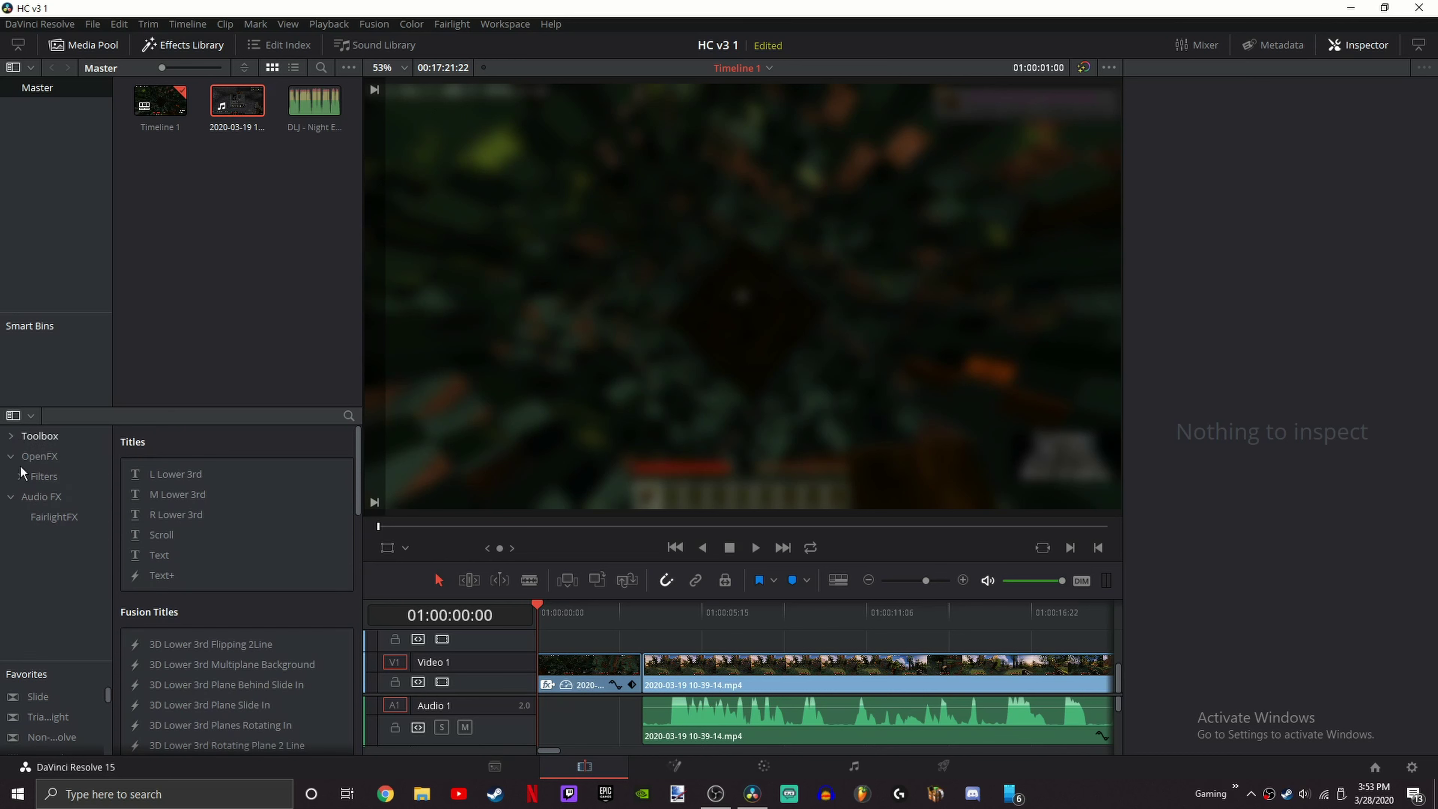
{"action": "left_click", "coordinate": [21, 483]}
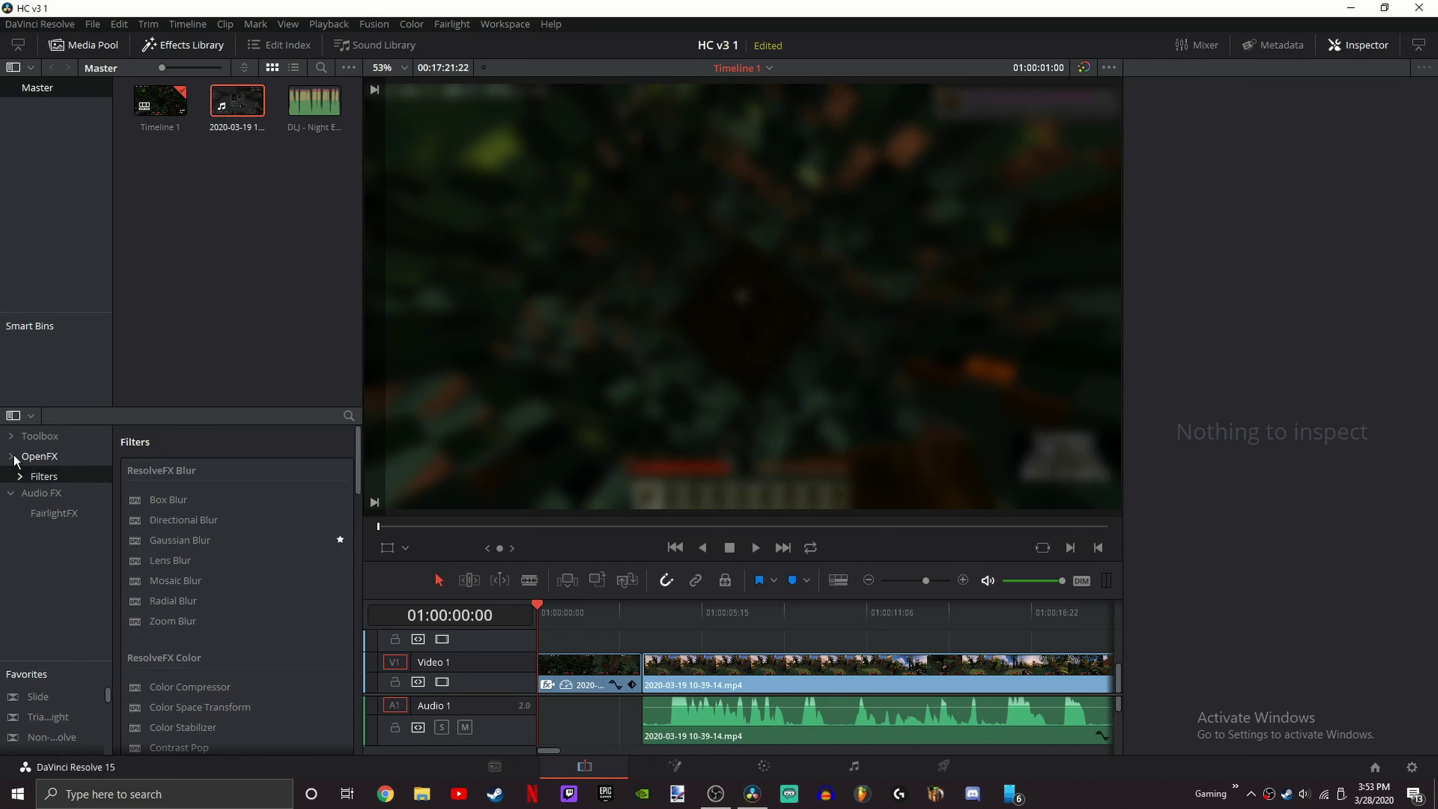
{"action": "left_click", "coordinate": [11, 456]}
{"action": "left_click", "coordinate": [13, 476]}
{"action": "left_click", "coordinate": [12, 477]}
{"action": "left_click", "coordinate": [32, 438]}
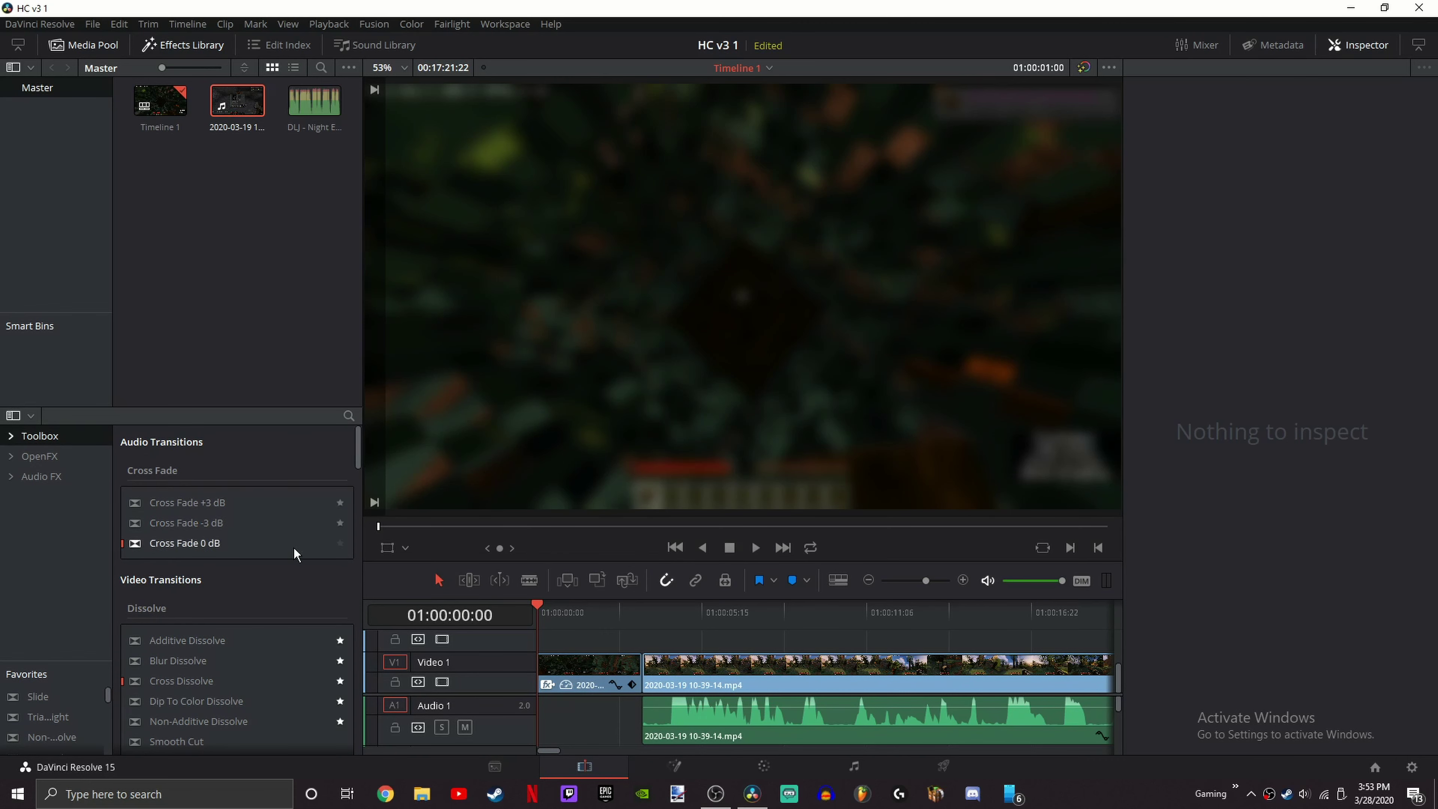
Step: Mark the plain Text title as a favorite in the effects library
{"action": "scroll", "coordinate": [284, 538], "scroll_direction": "down", "scroll_amount": 15}
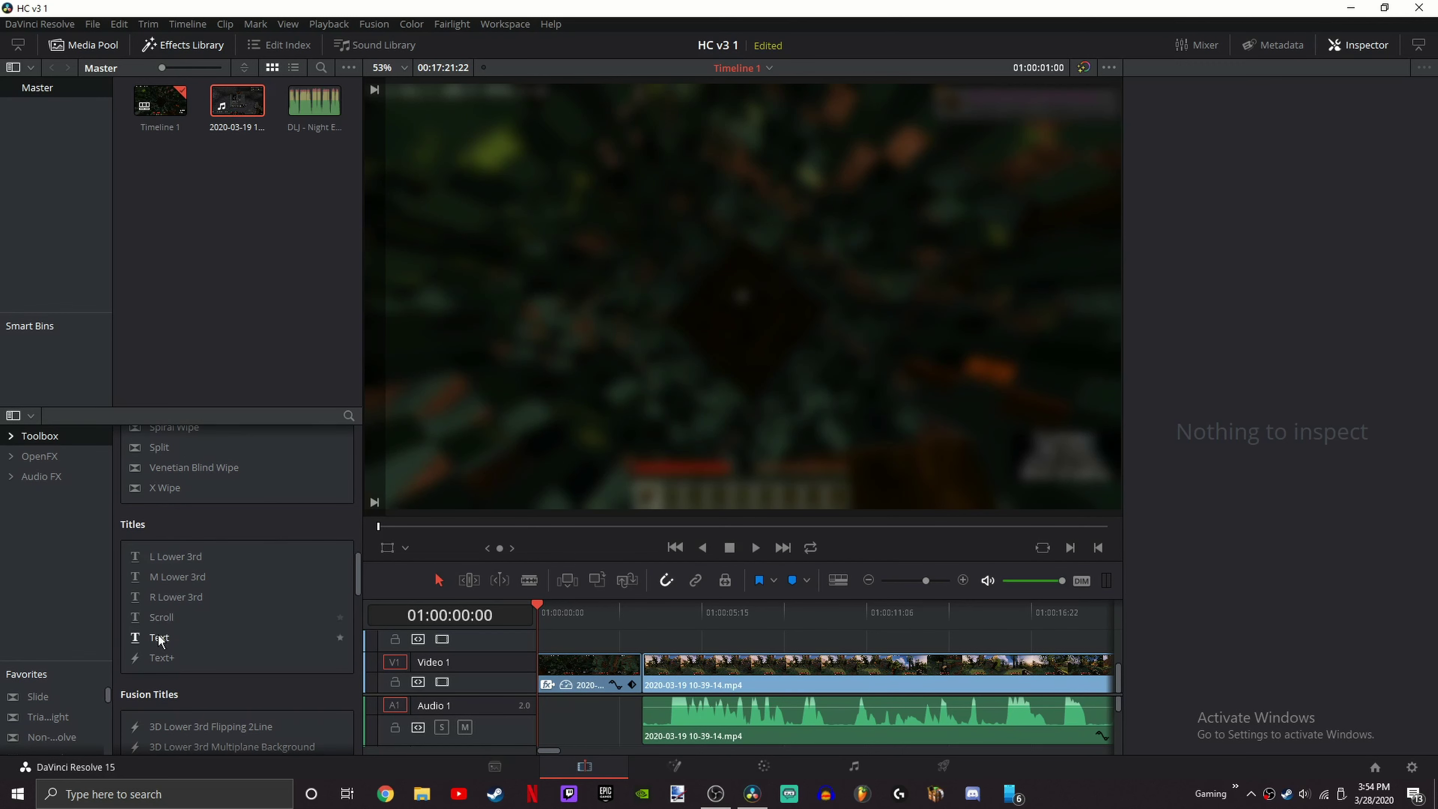
{"action": "left_click", "coordinate": [160, 641]}
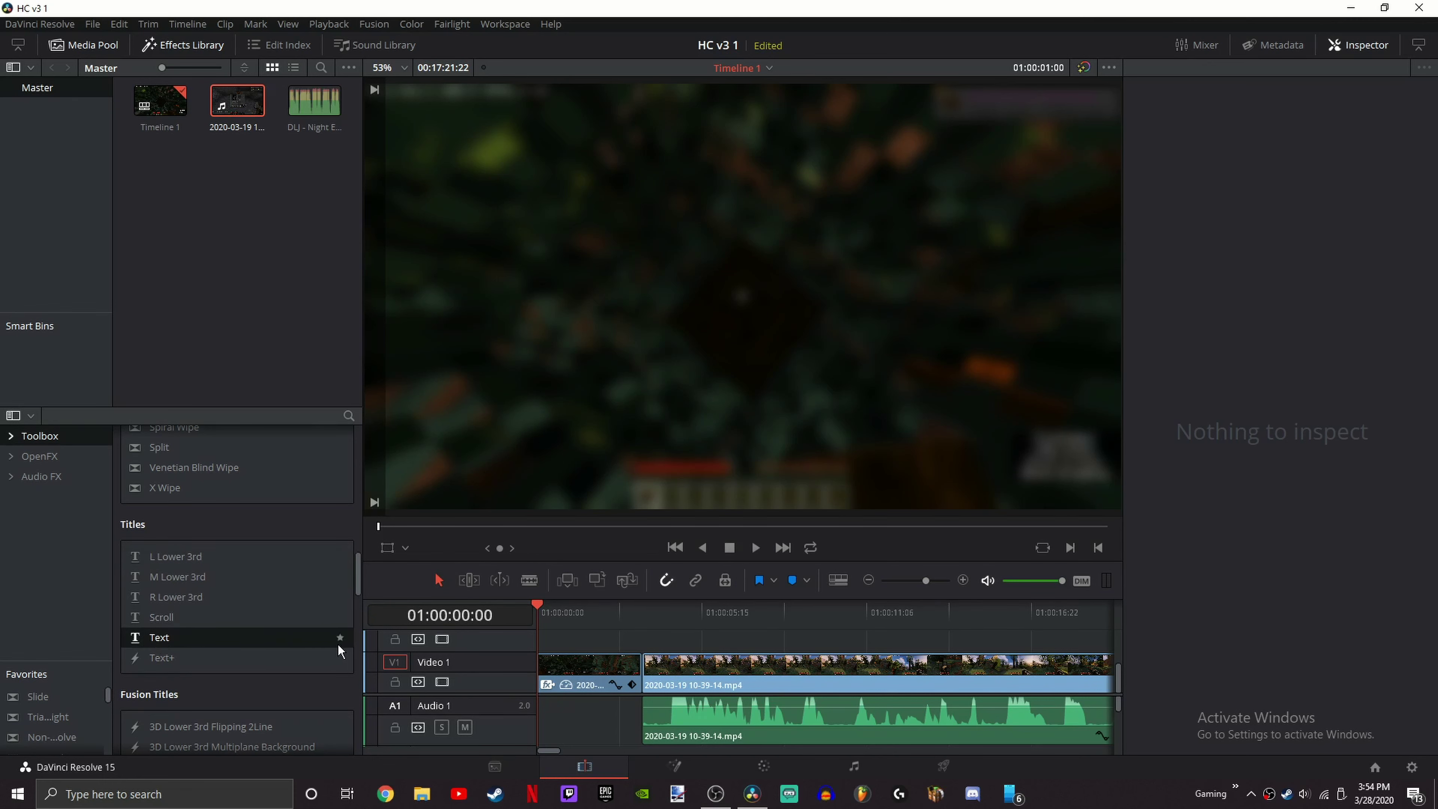
{"action": "left_click", "coordinate": [339, 639]}
Step: Place the Text title above the first clip at the timeline start, trim it to that clip's length and play it back
{"action": "left_click_drag", "start_coordinate": [169, 640], "coordinate": [544, 642]}
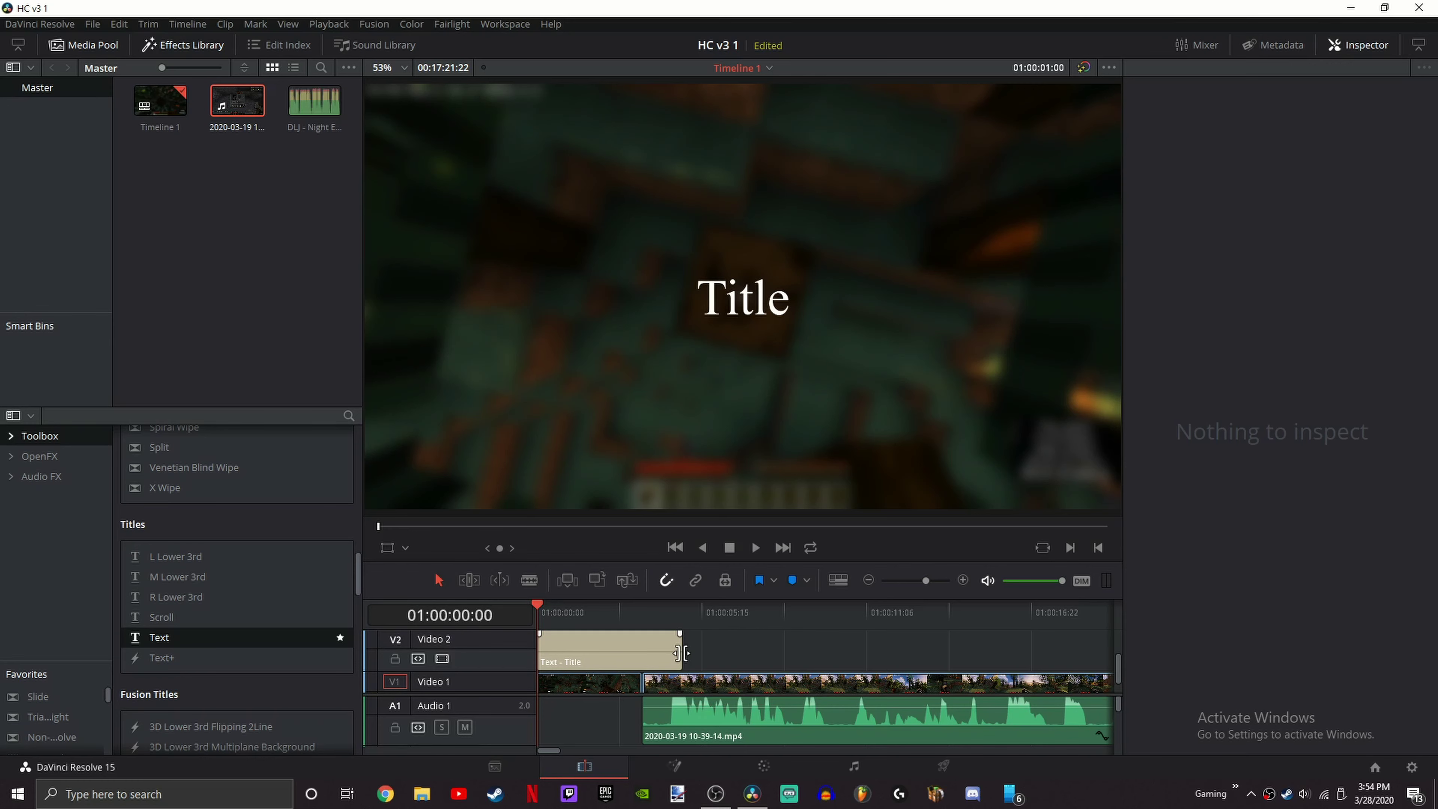
{"action": "left_click_drag", "start_coordinate": [681, 653], "coordinate": [643, 653]}
{"action": "key", "text": "space"}
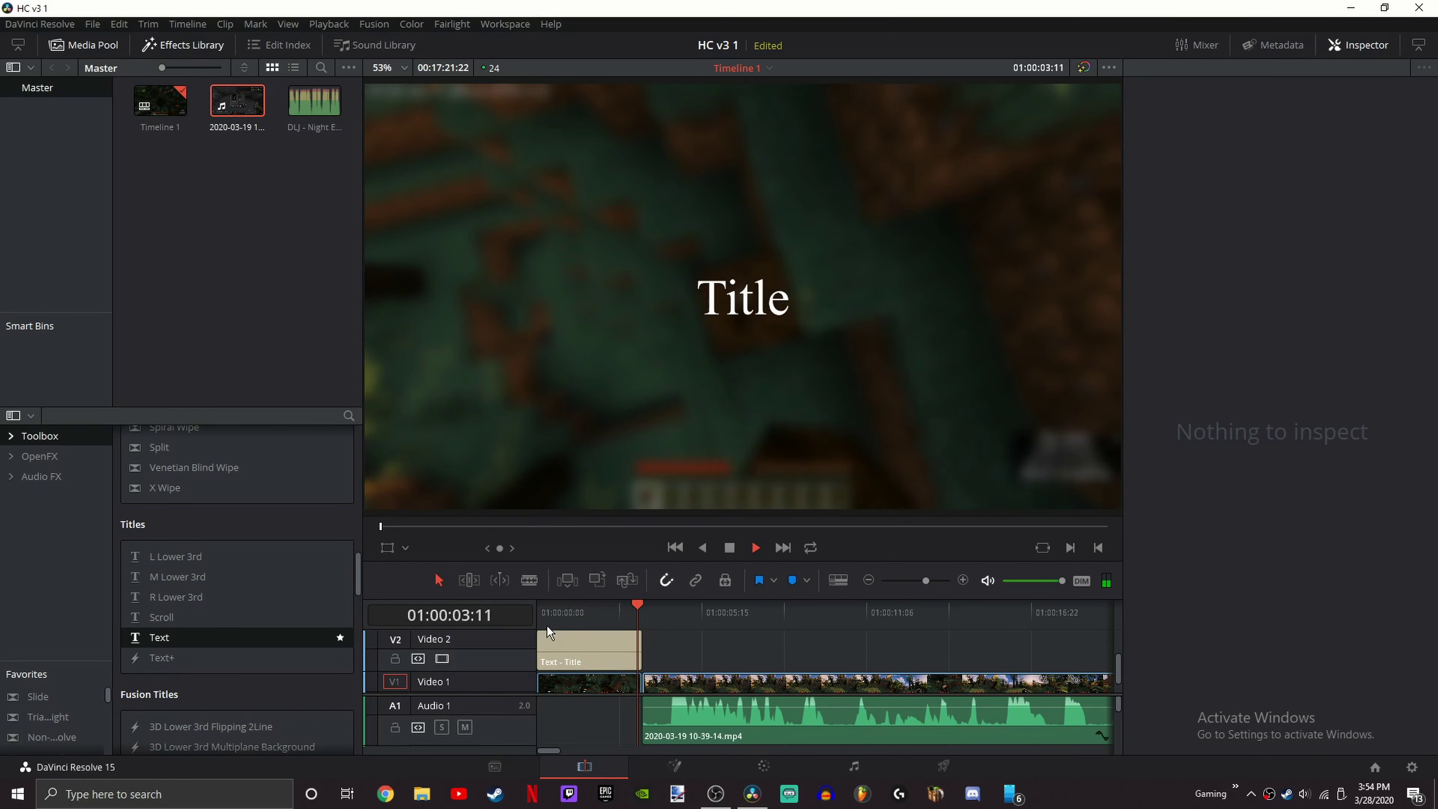
{"action": "left_click", "coordinate": [546, 613]}
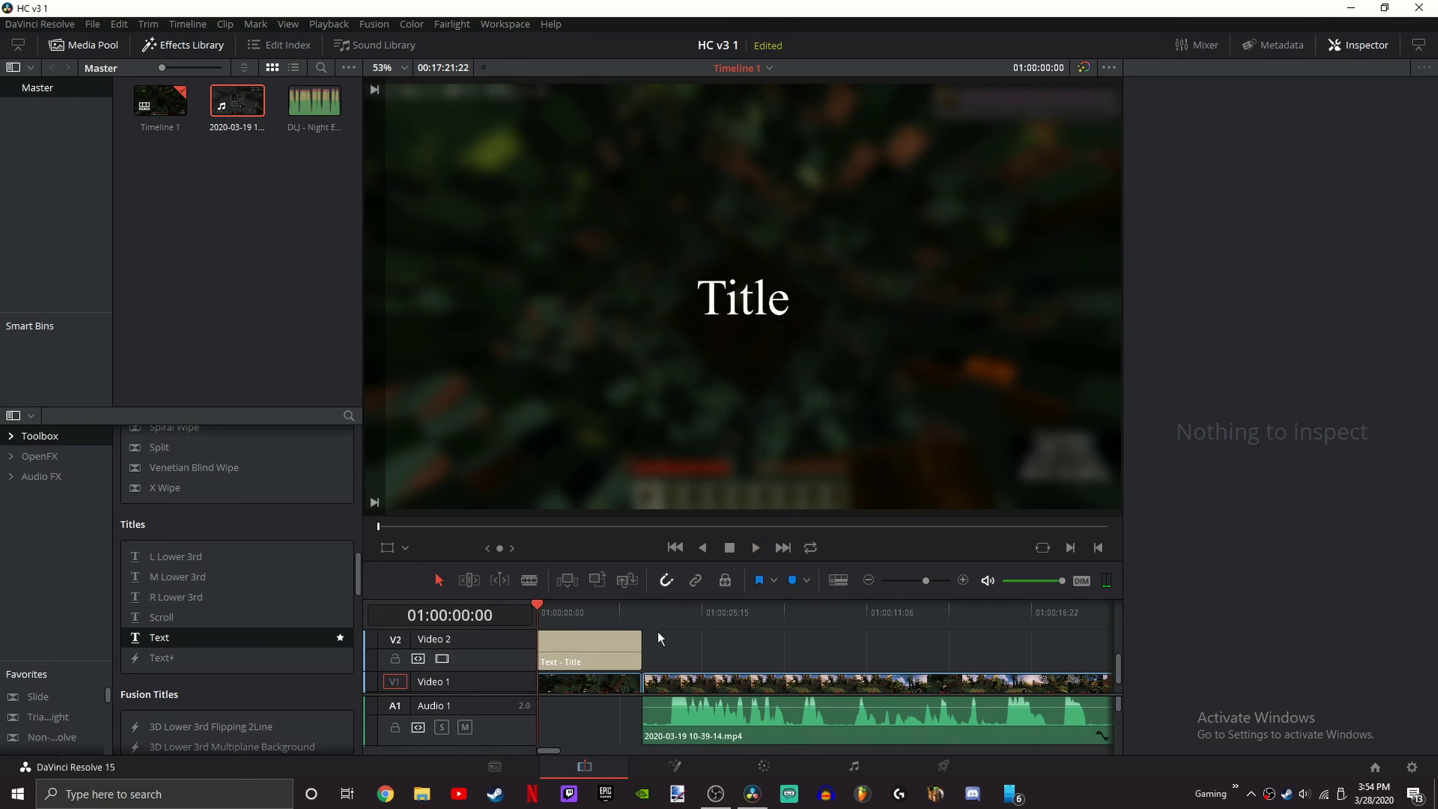
Step: Replace the title clip's text with "RG"
{"action": "left_click", "coordinate": [583, 644]}
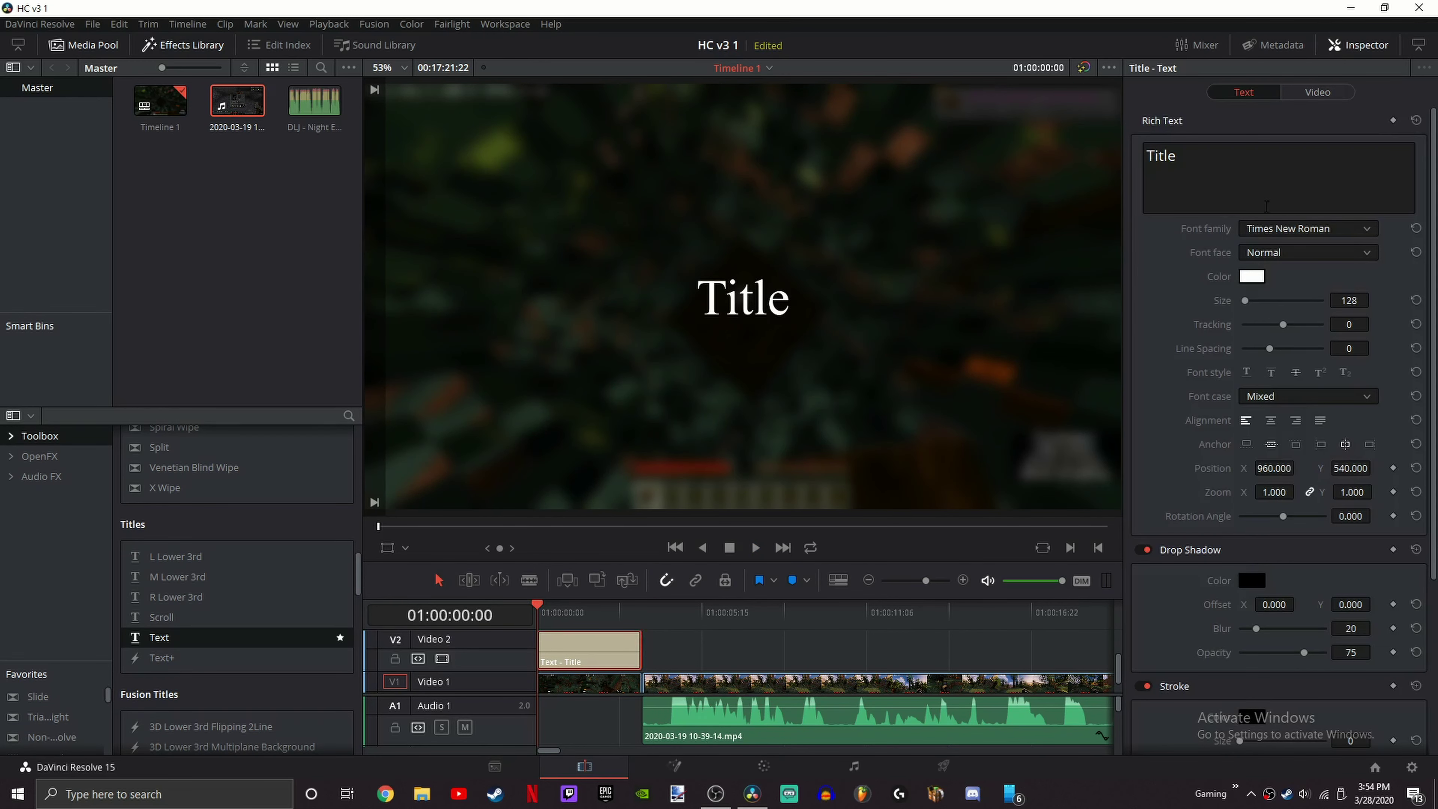
{"action": "left_click", "coordinate": [1199, 149]}
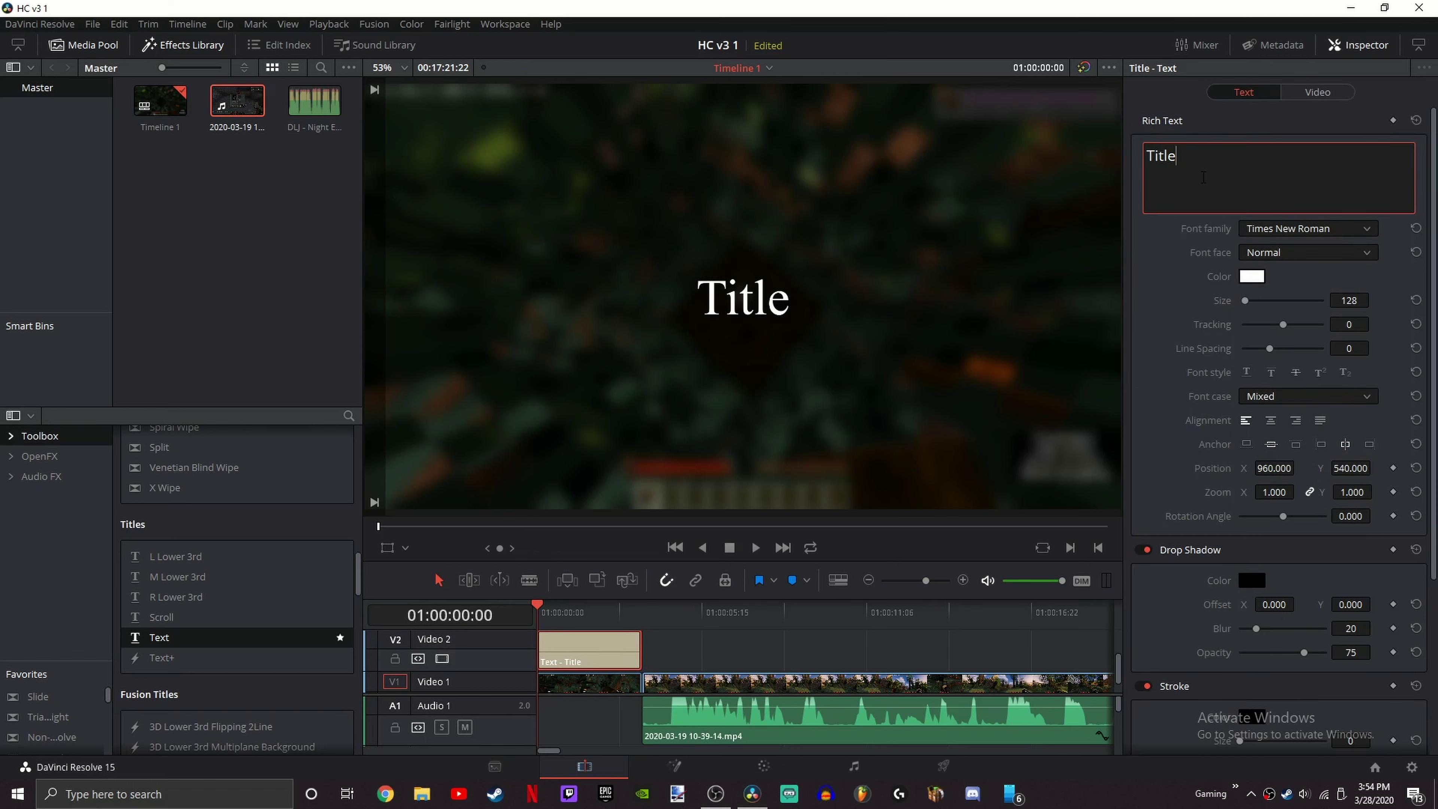
{"action": "key", "text": "ctrl+a"}
{"action": "left_click", "coordinate": [1220, 162]}
{"action": "key", "text": "ctrl+a"}
{"action": "left_click", "coordinate": [1212, 165]}
{"action": "key", "text": "ctrl+a"}
{"action": "key", "text": "BackSpace"}
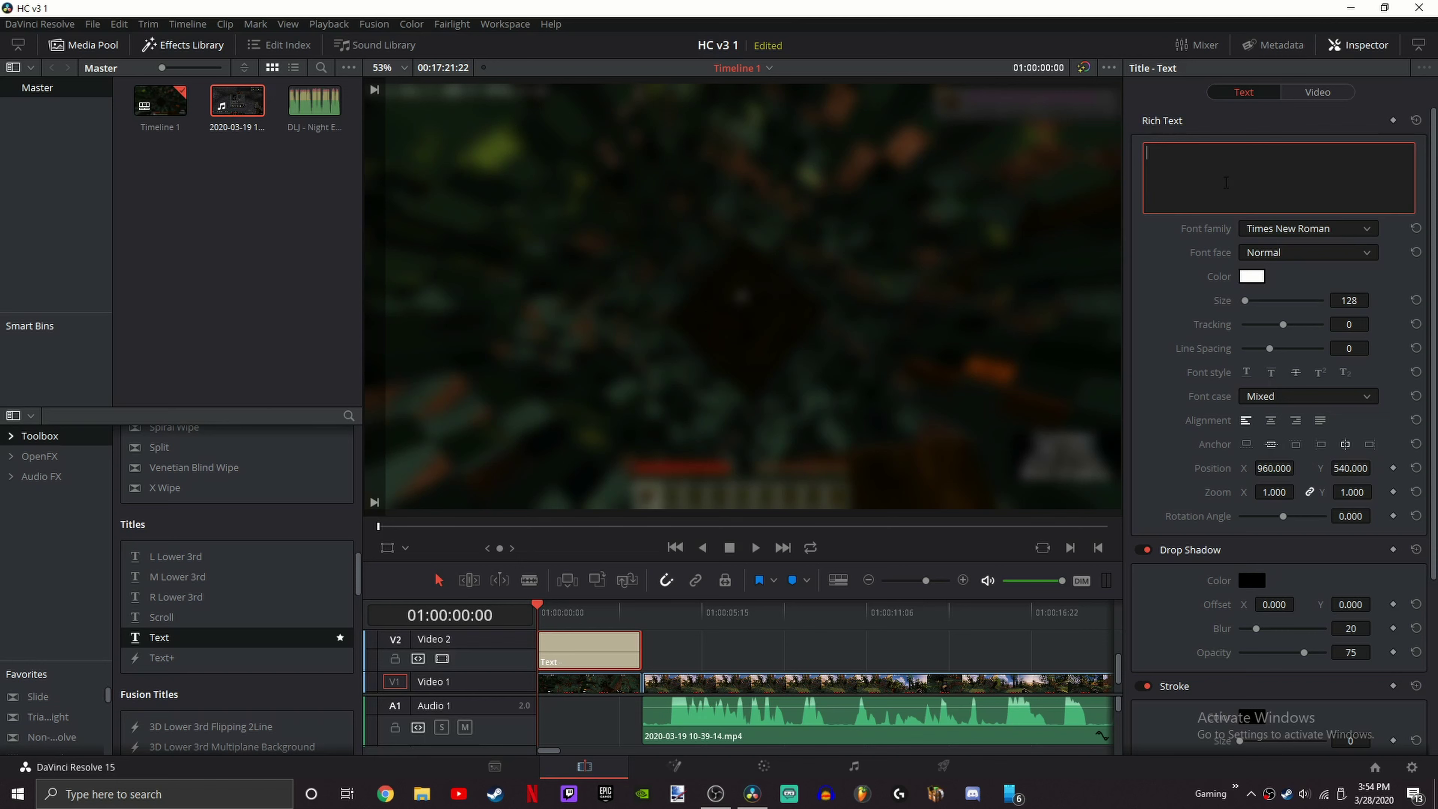
{"action": "type", "text": "RG"}
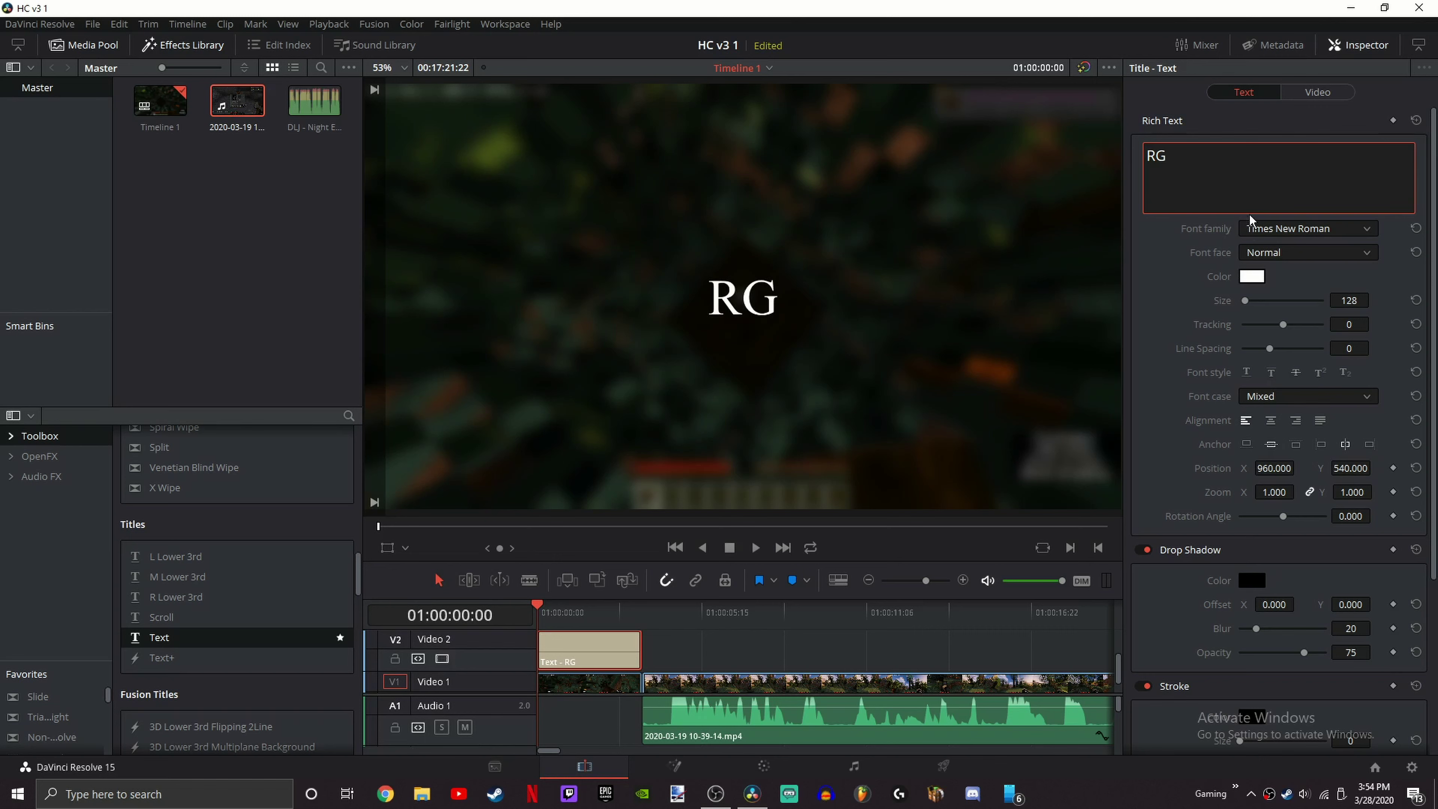
{"action": "left_click", "coordinate": [1167, 286]}
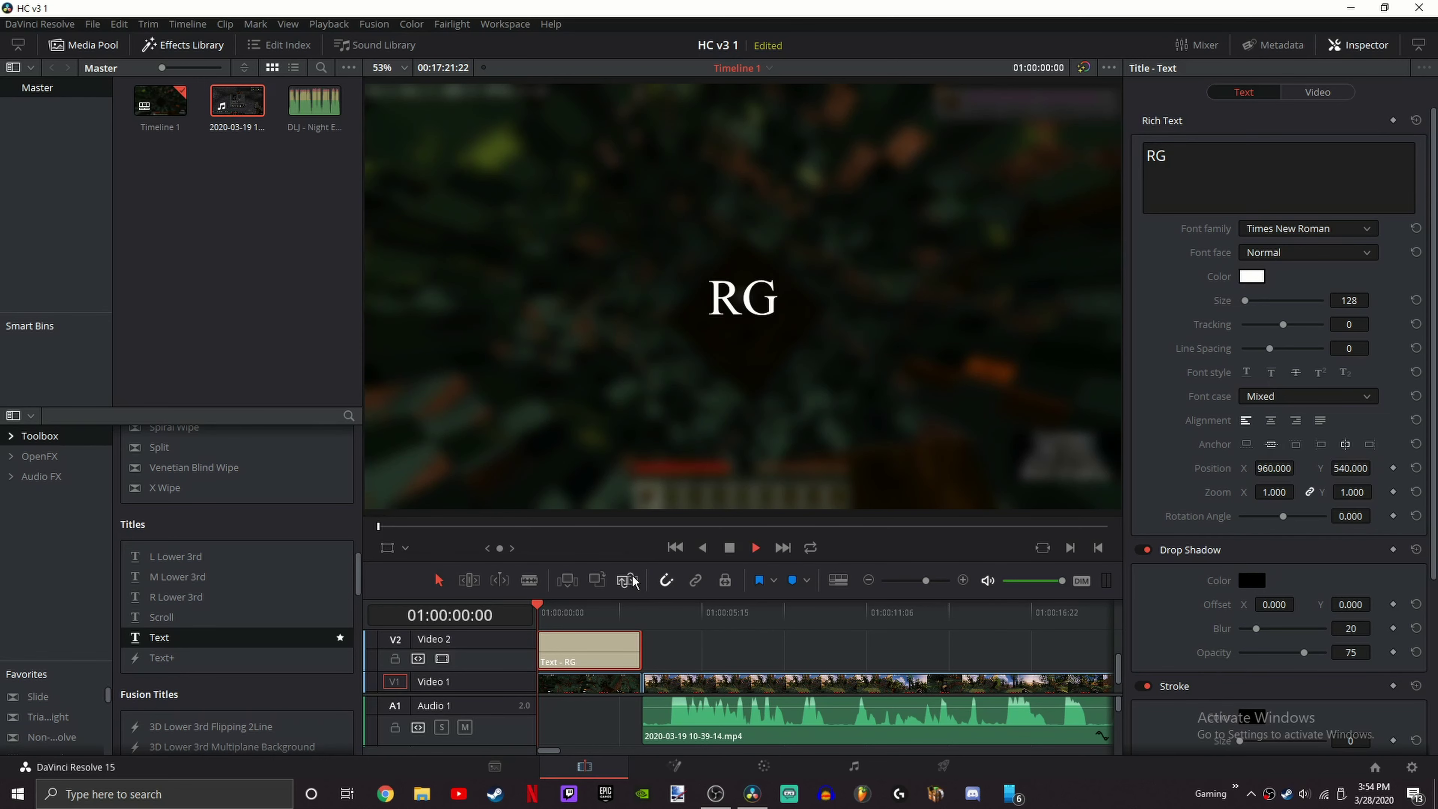
Step: Play the RG title over the blurred first clip several times to review how it ends
{"action": "key", "text": "space"}
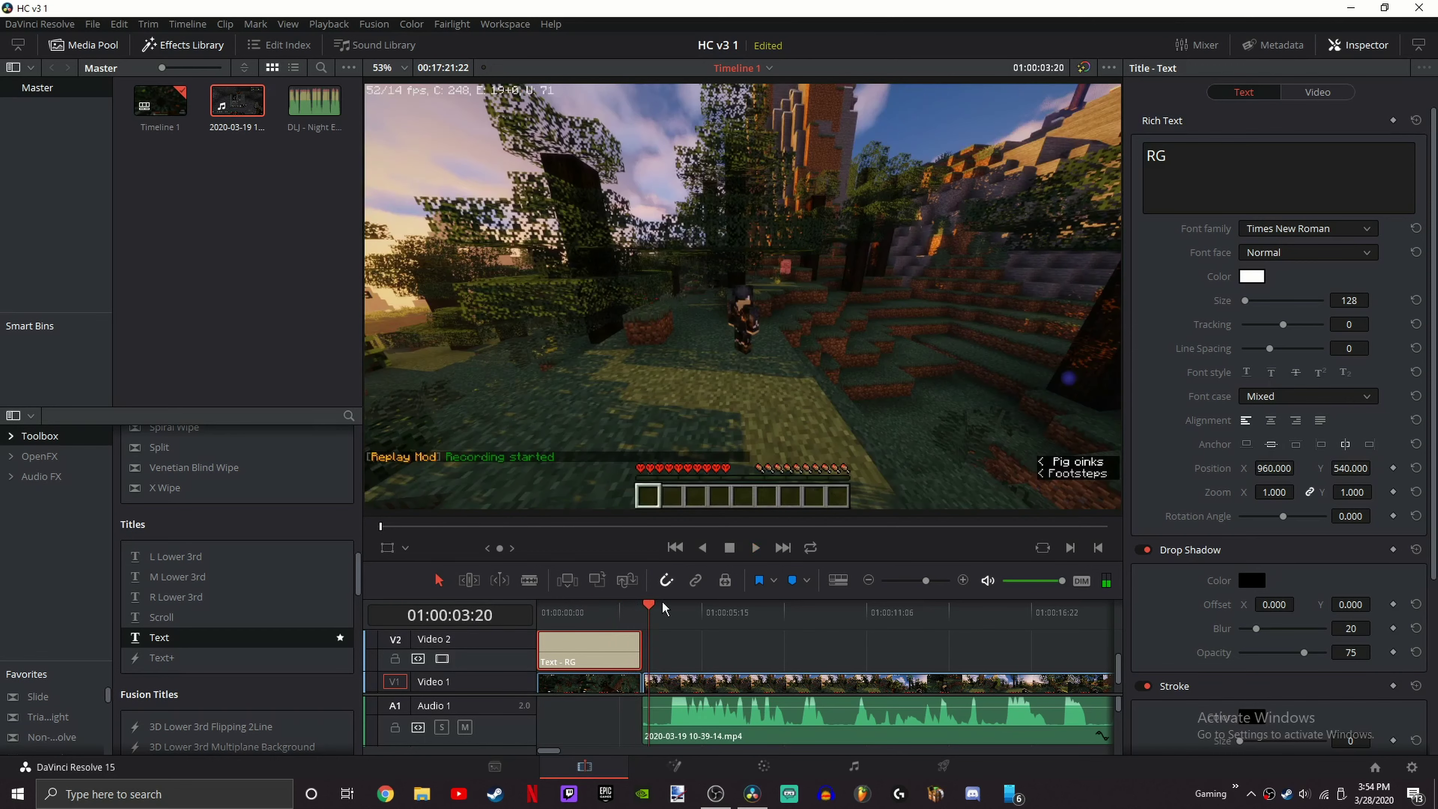
{"action": "left_click", "coordinate": [621, 615]}
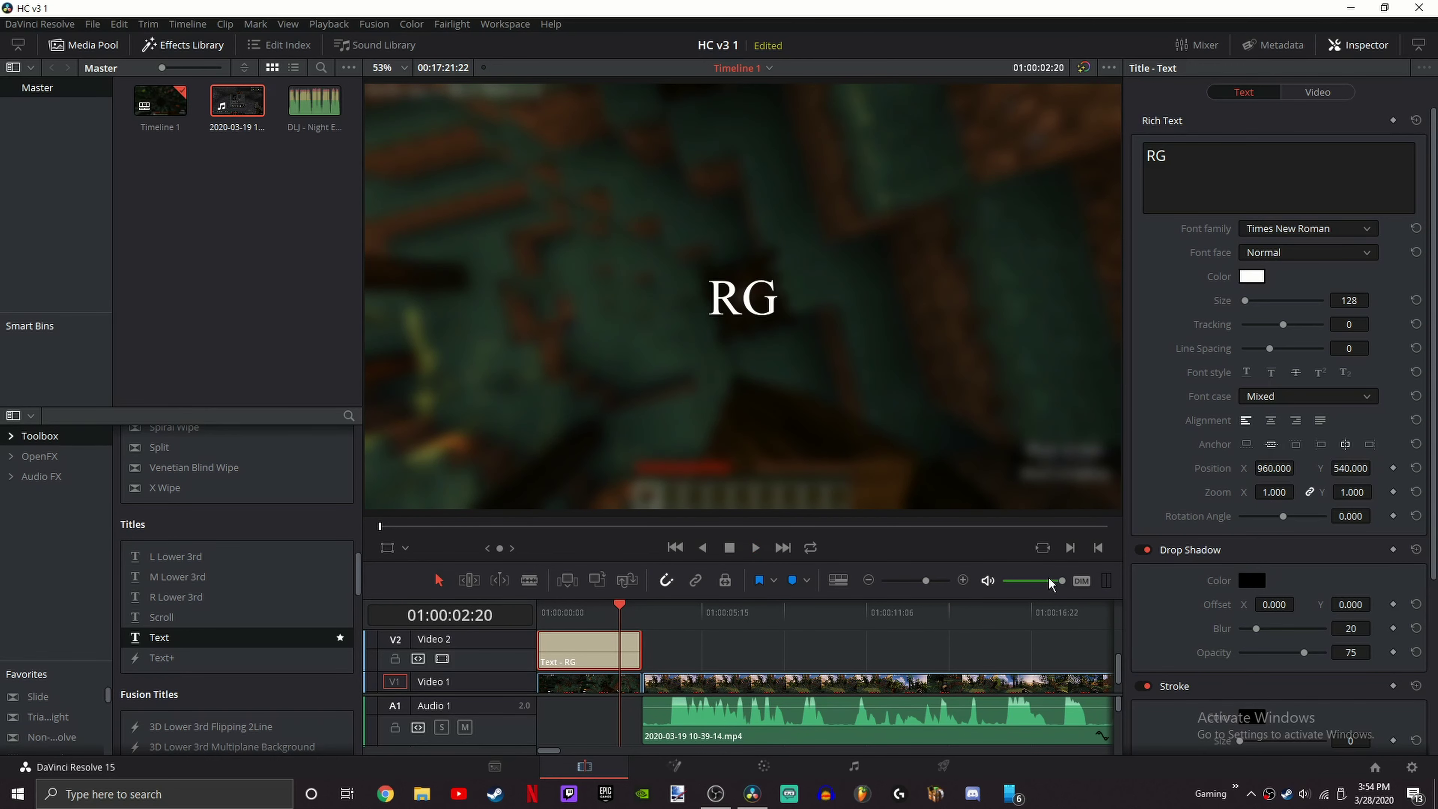
{"action": "key", "text": "space"}
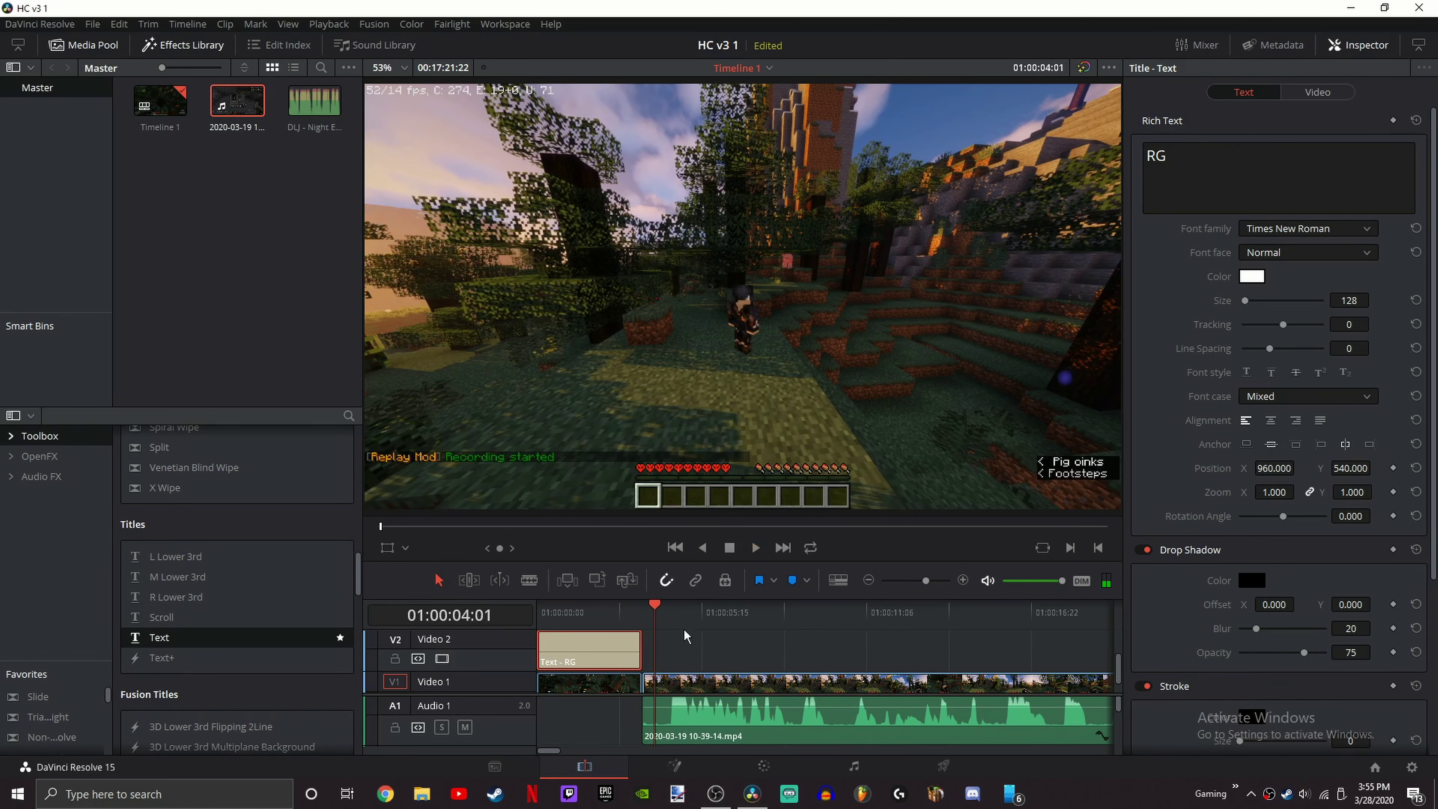
{"action": "left_click_drag", "start_coordinate": [640, 619], "coordinate": [492, 613]}
{"action": "key", "text": "space"}
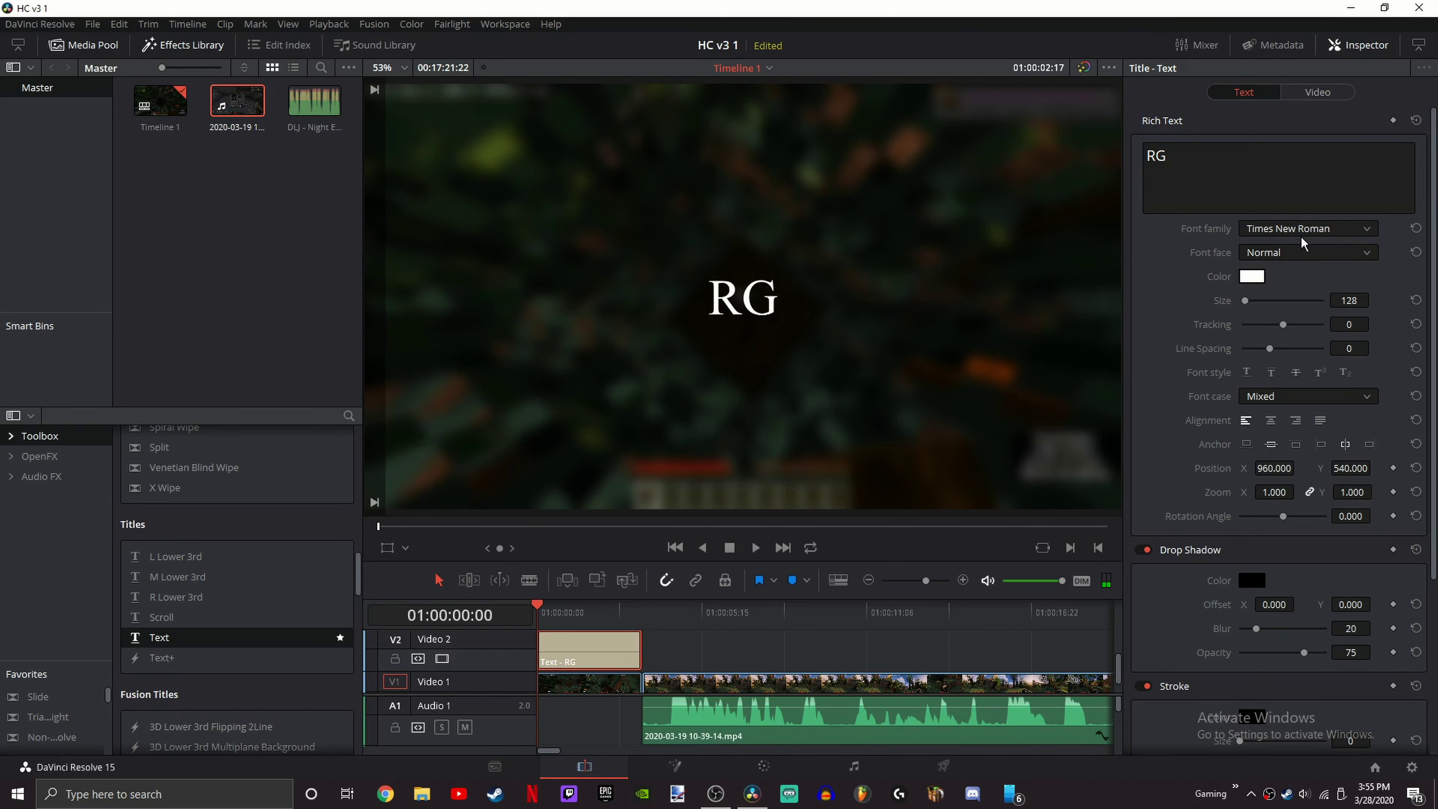
Step: Set the RG title's font family to Emerald Grey and its size to 320
{"action": "left_click", "coordinate": [1310, 229]}
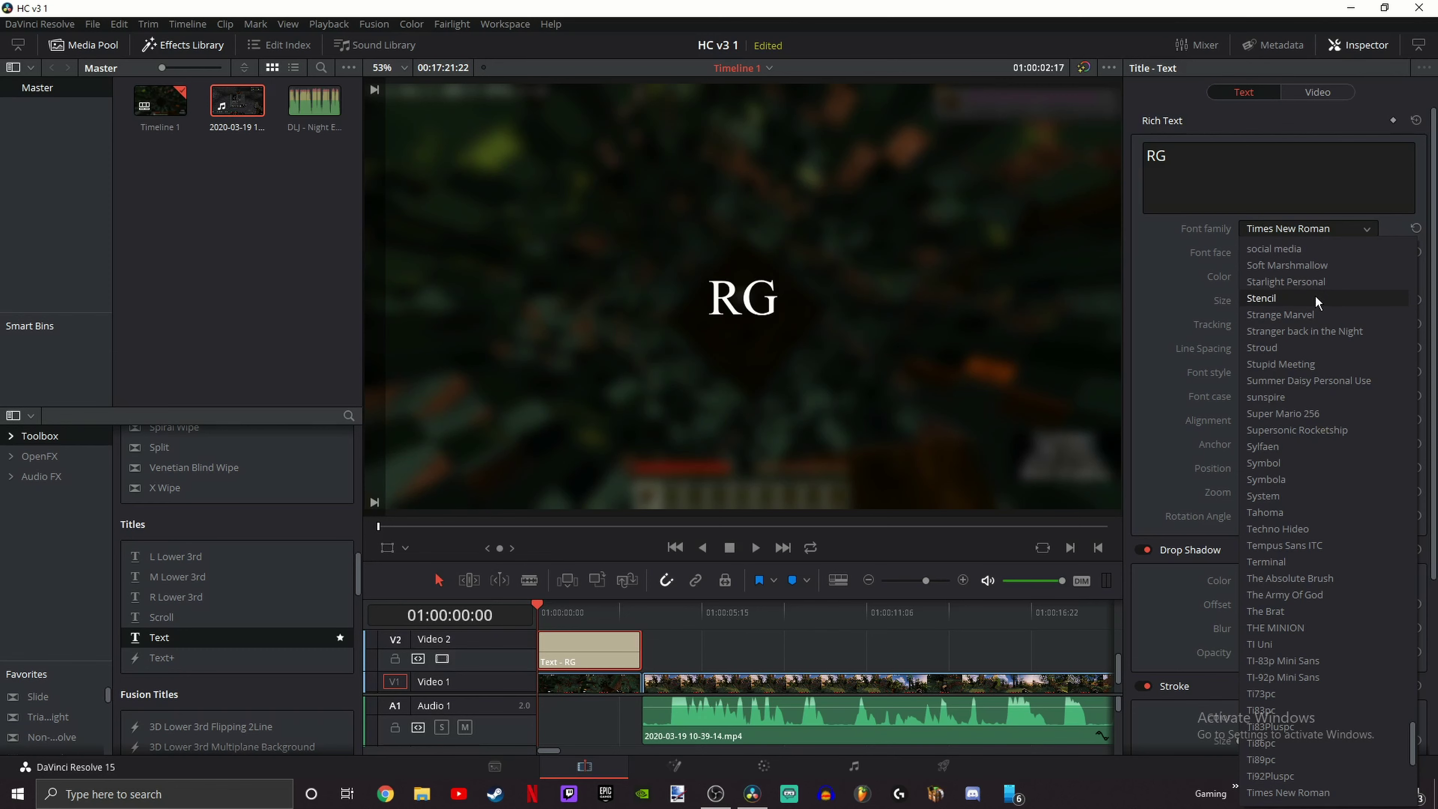
{"action": "key", "text": "e"}
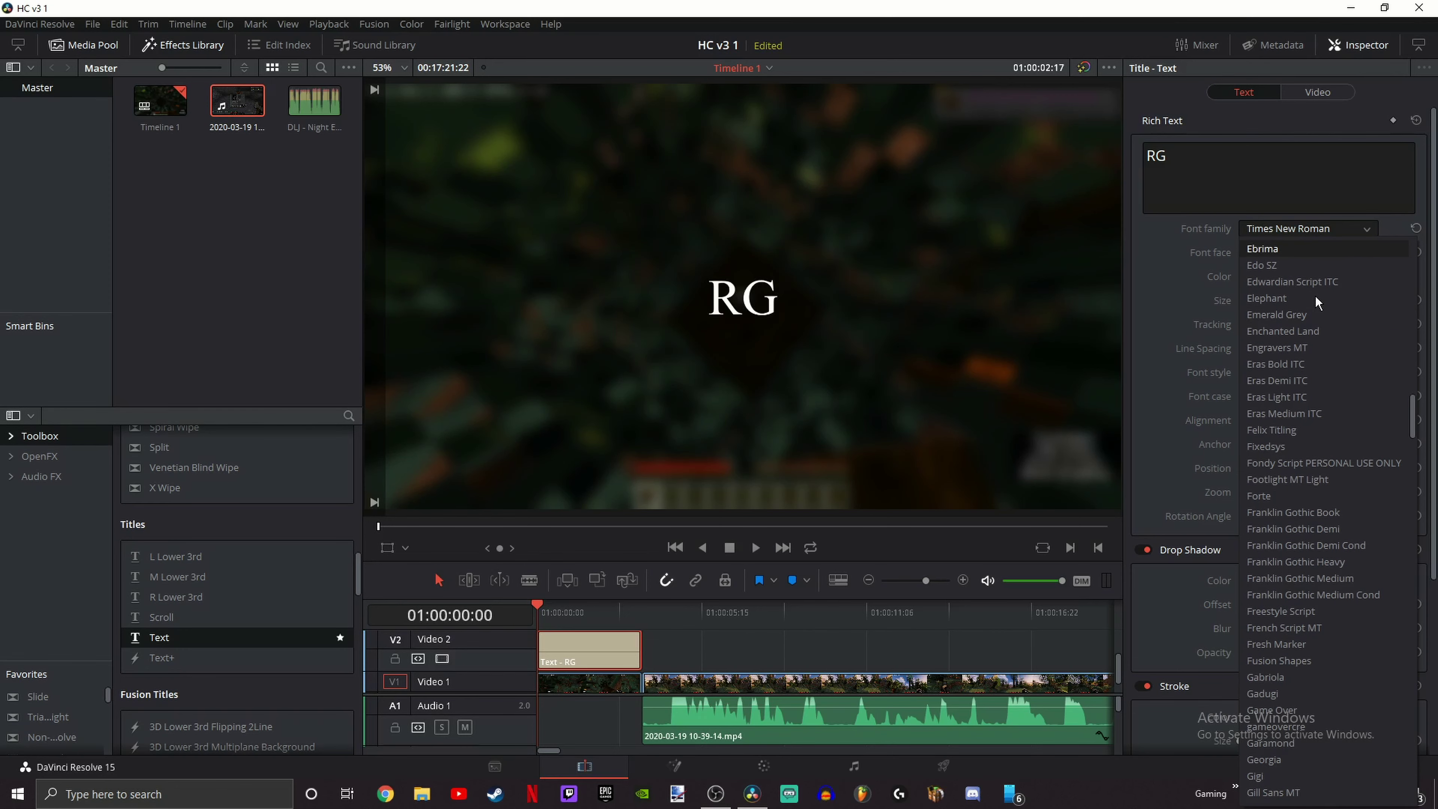
{"action": "left_click", "coordinate": [1313, 309]}
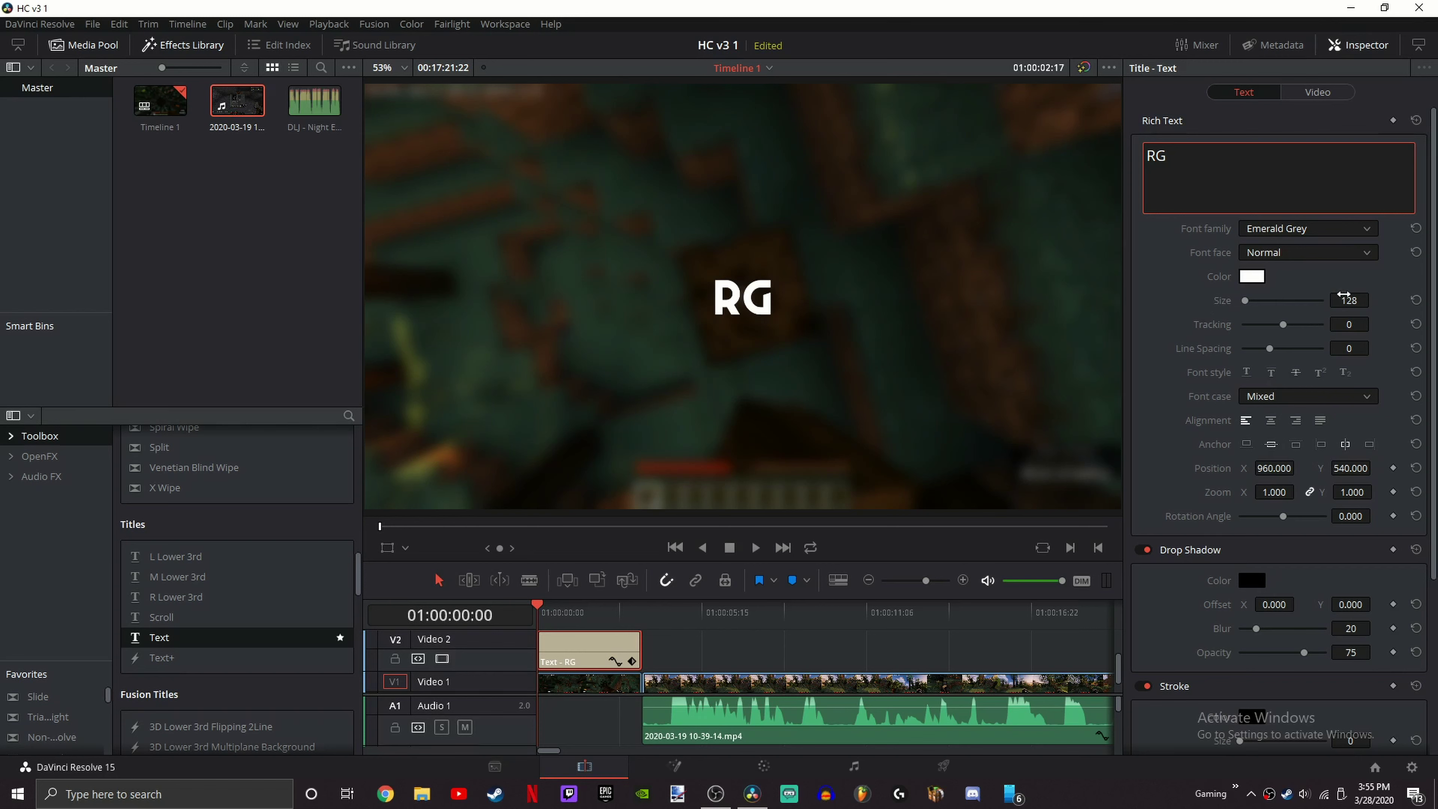
{"action": "left_click_drag", "start_coordinate": [1344, 297], "coordinate": [1374, 299]}
{"action": "left_click", "coordinate": [1357, 299]}
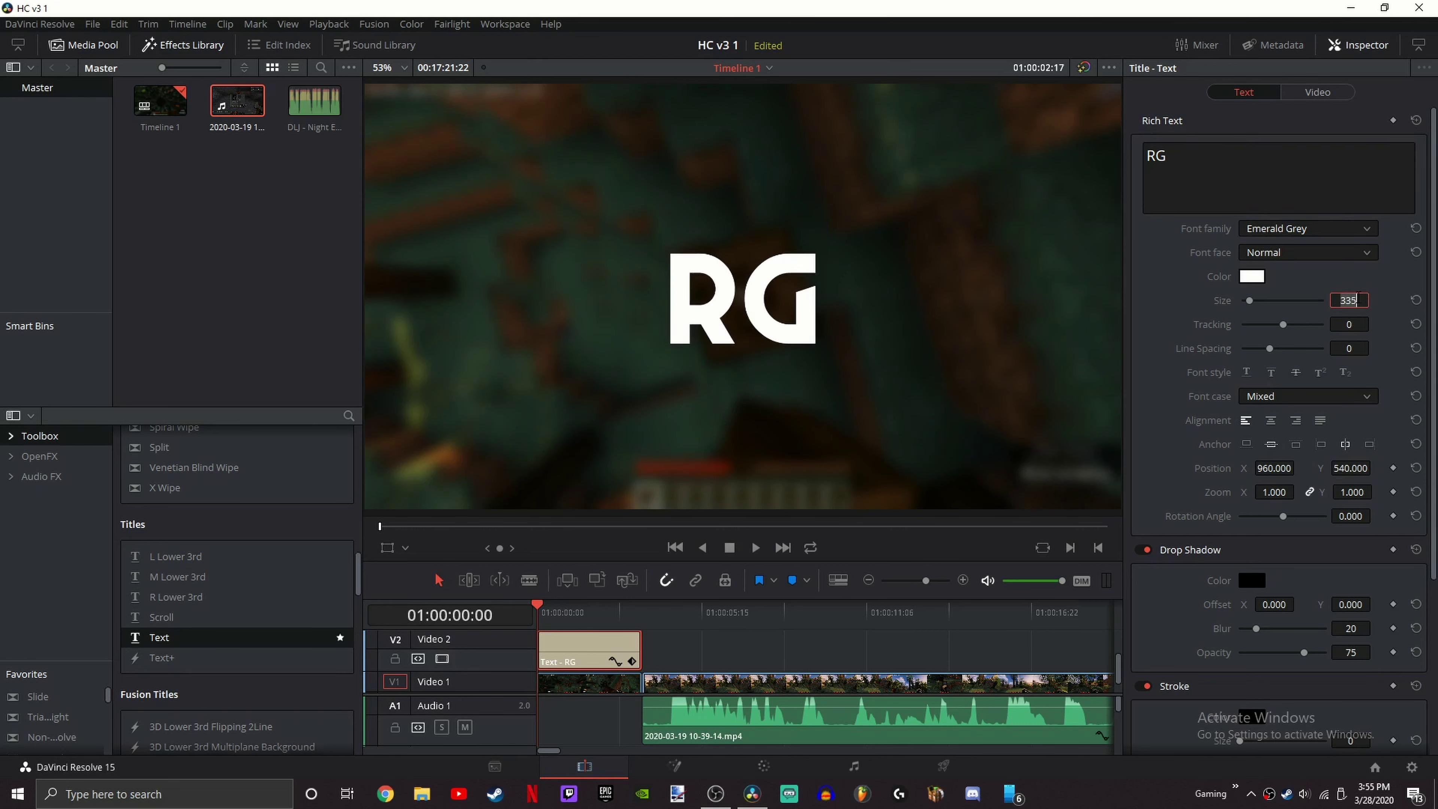
{"action": "type", "text": "20"}
{"action": "key", "text": "Return"}
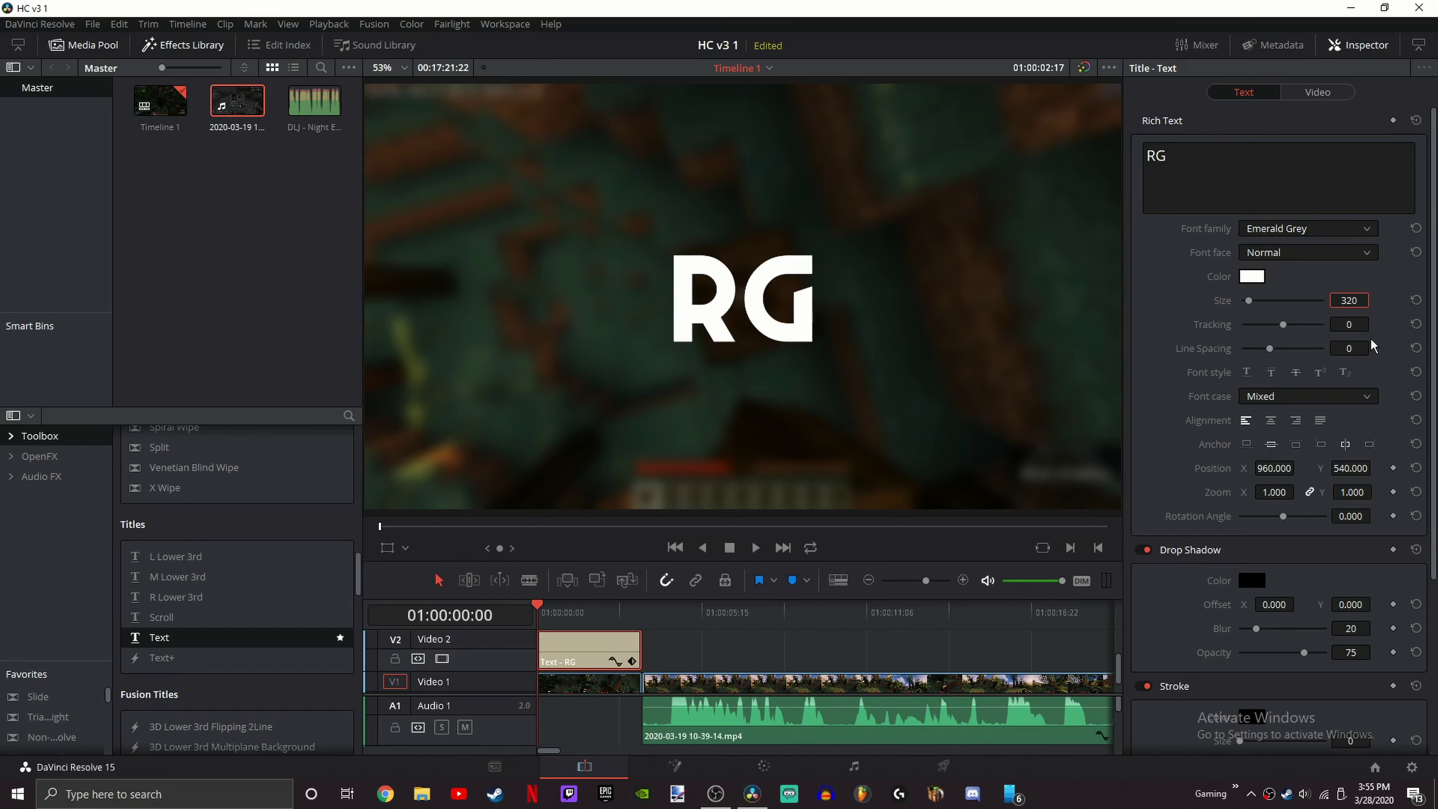
Step: Deselect the title, play the restyled opening twice from the timeline start and return the playhead to 01:00:00:00
{"action": "left_click", "coordinate": [736, 654]}
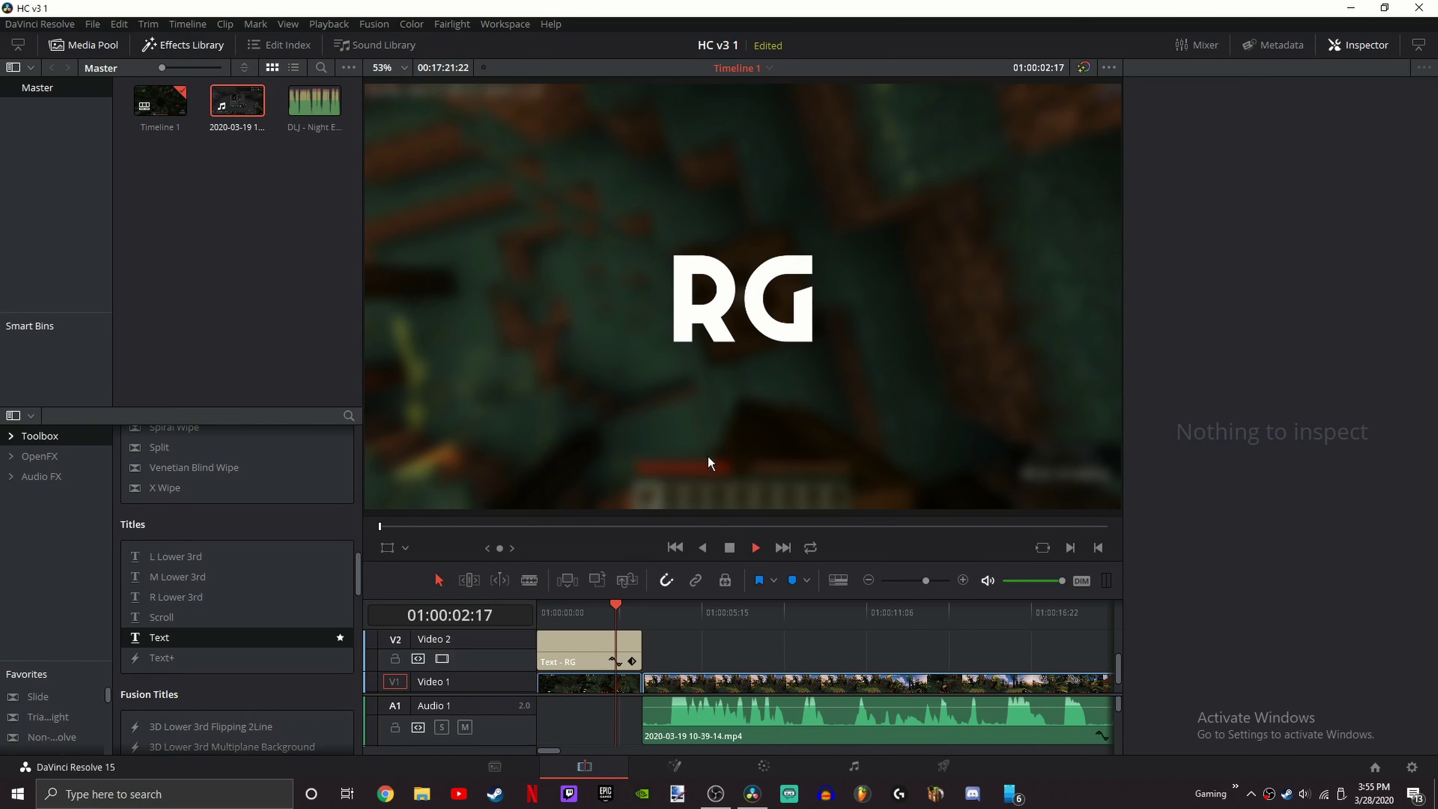
{"action": "left_click_drag", "start_coordinate": [558, 611], "coordinate": [537, 606]}
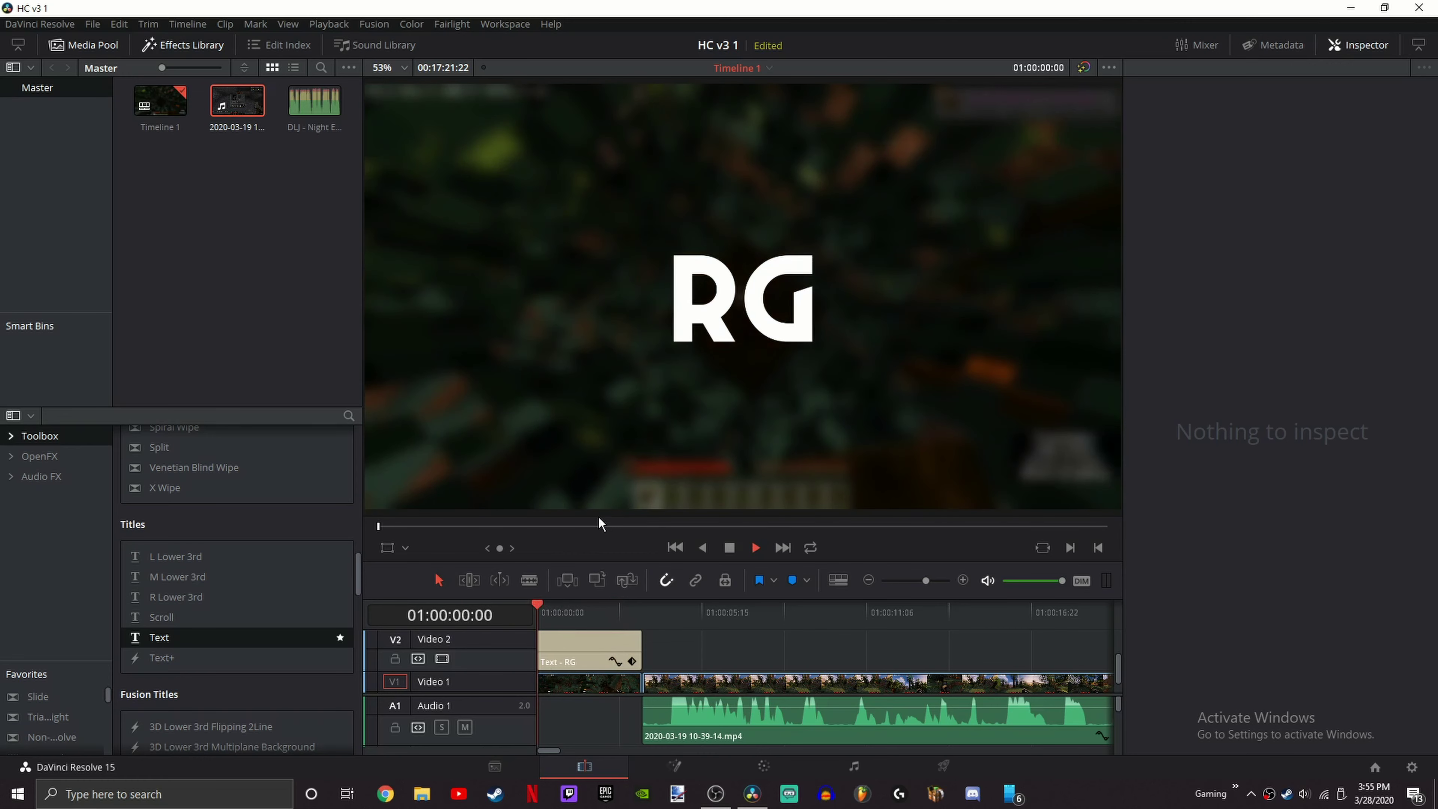
{"action": "key", "text": "space"}
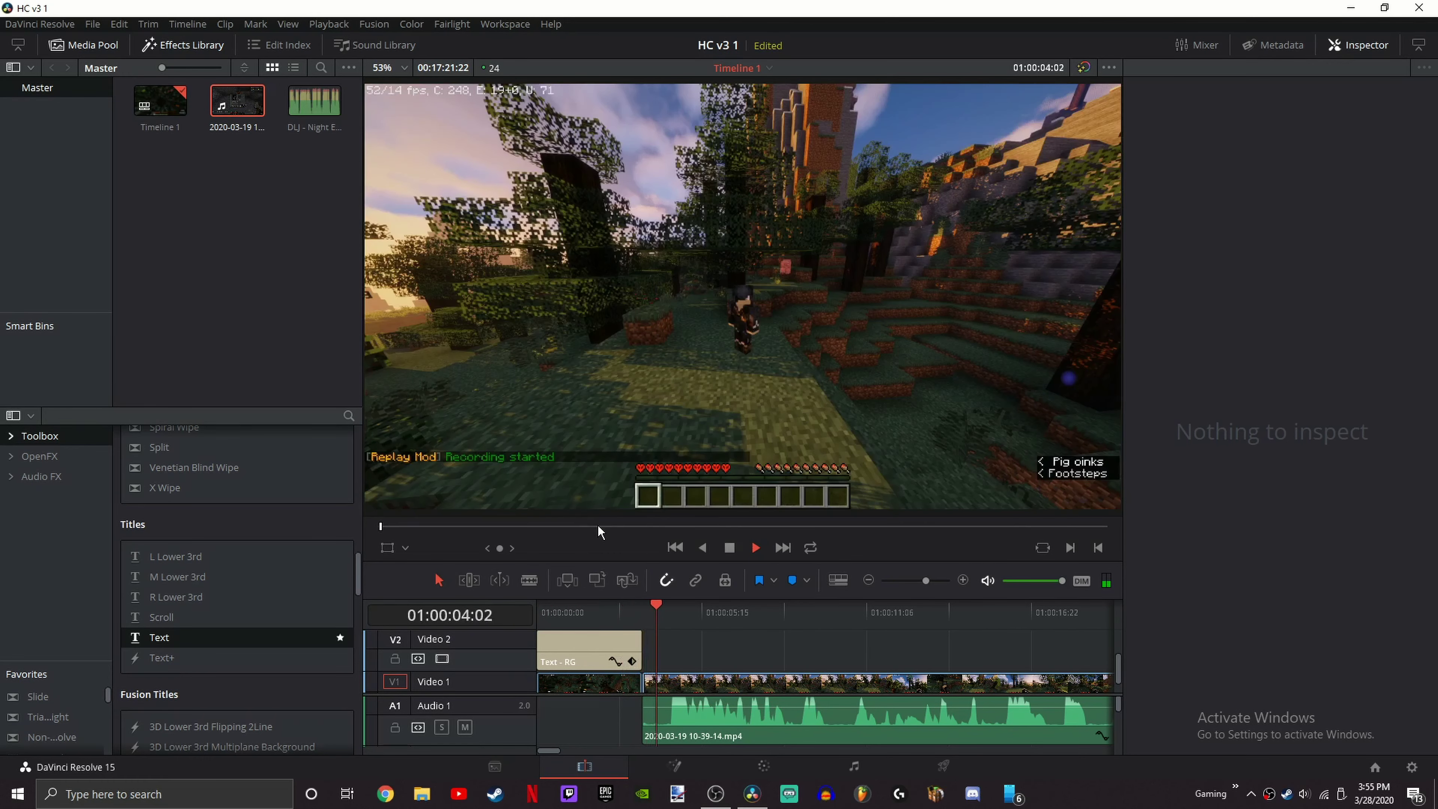
{"action": "left_click", "coordinate": [542, 613]}
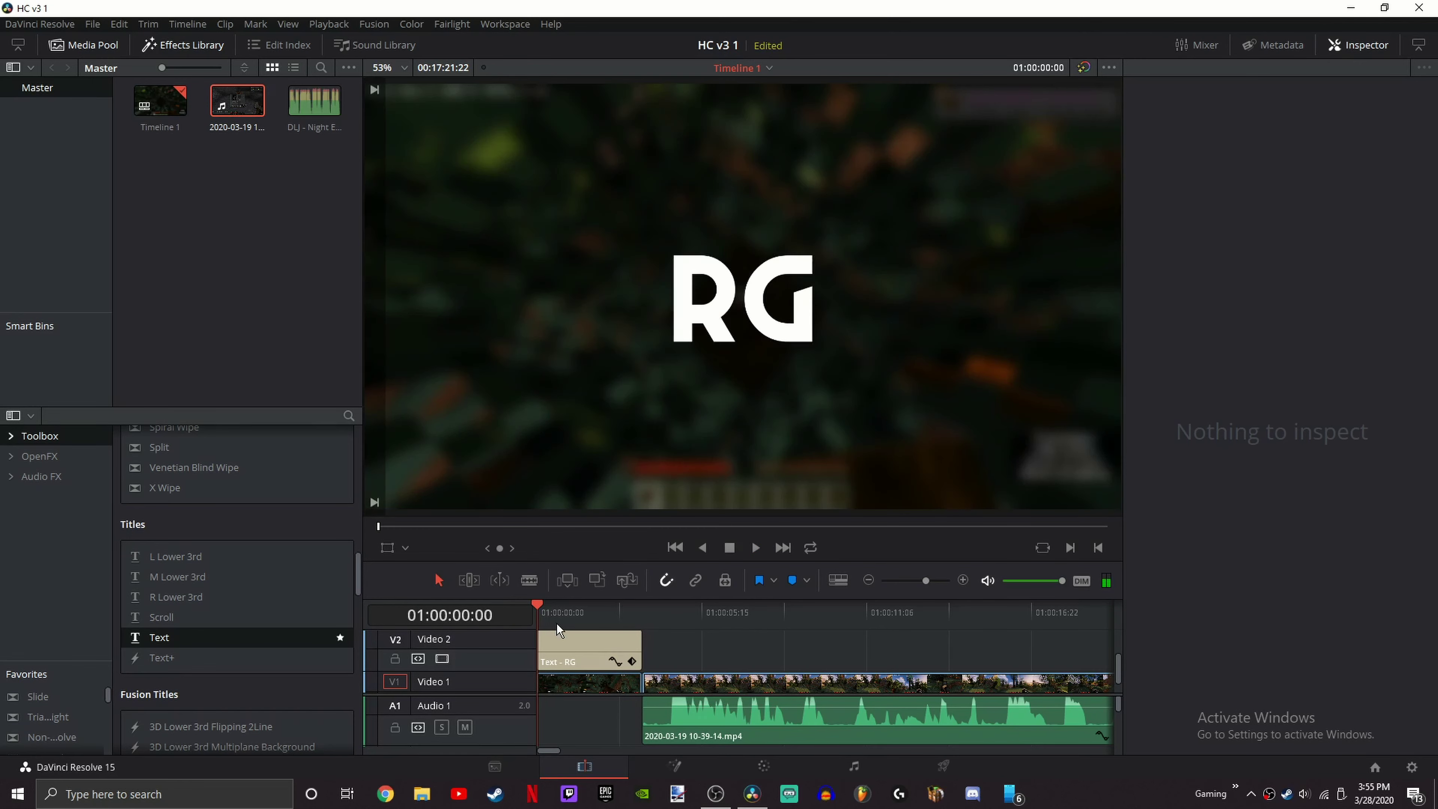
{"action": "key", "text": "space"}
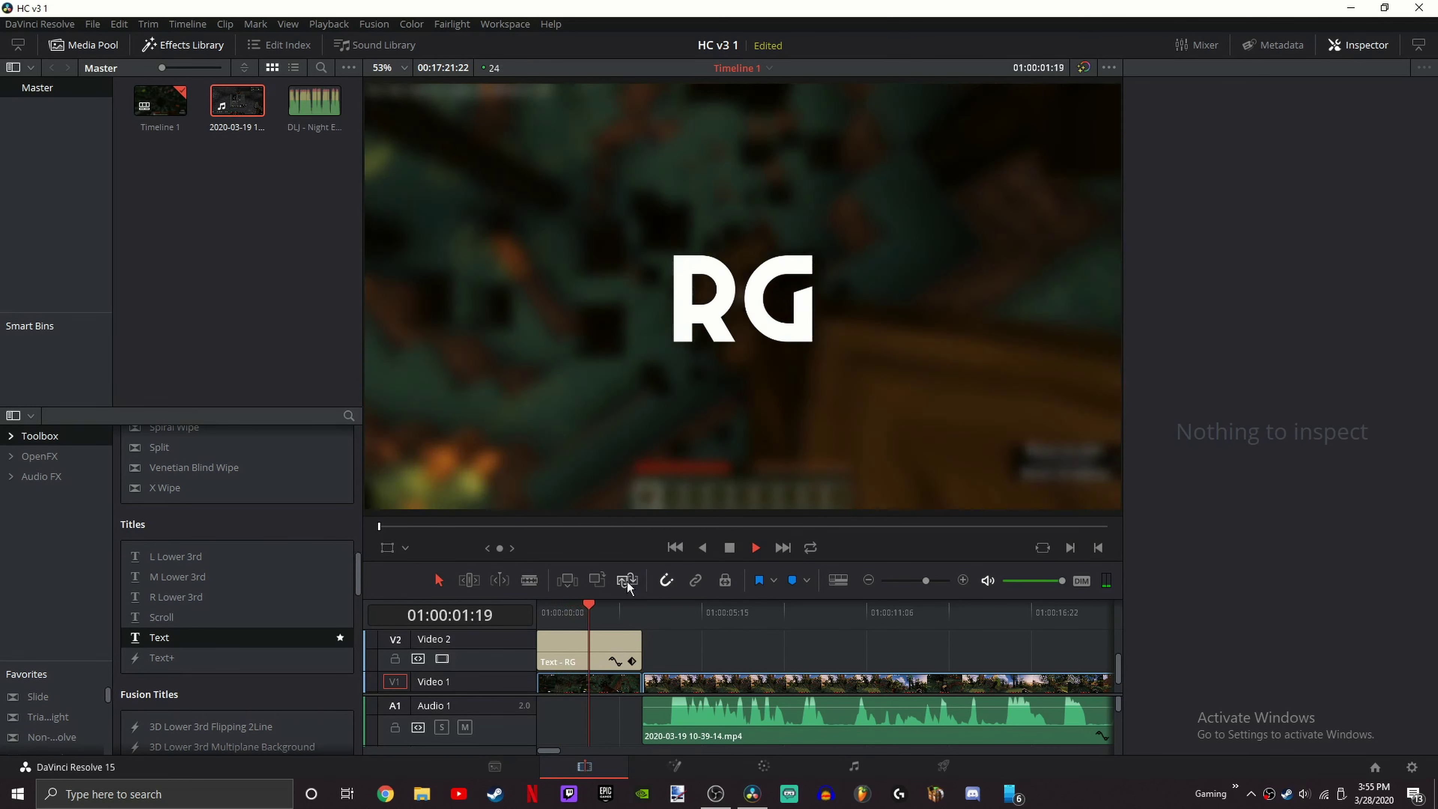
{"action": "key", "text": "space"}
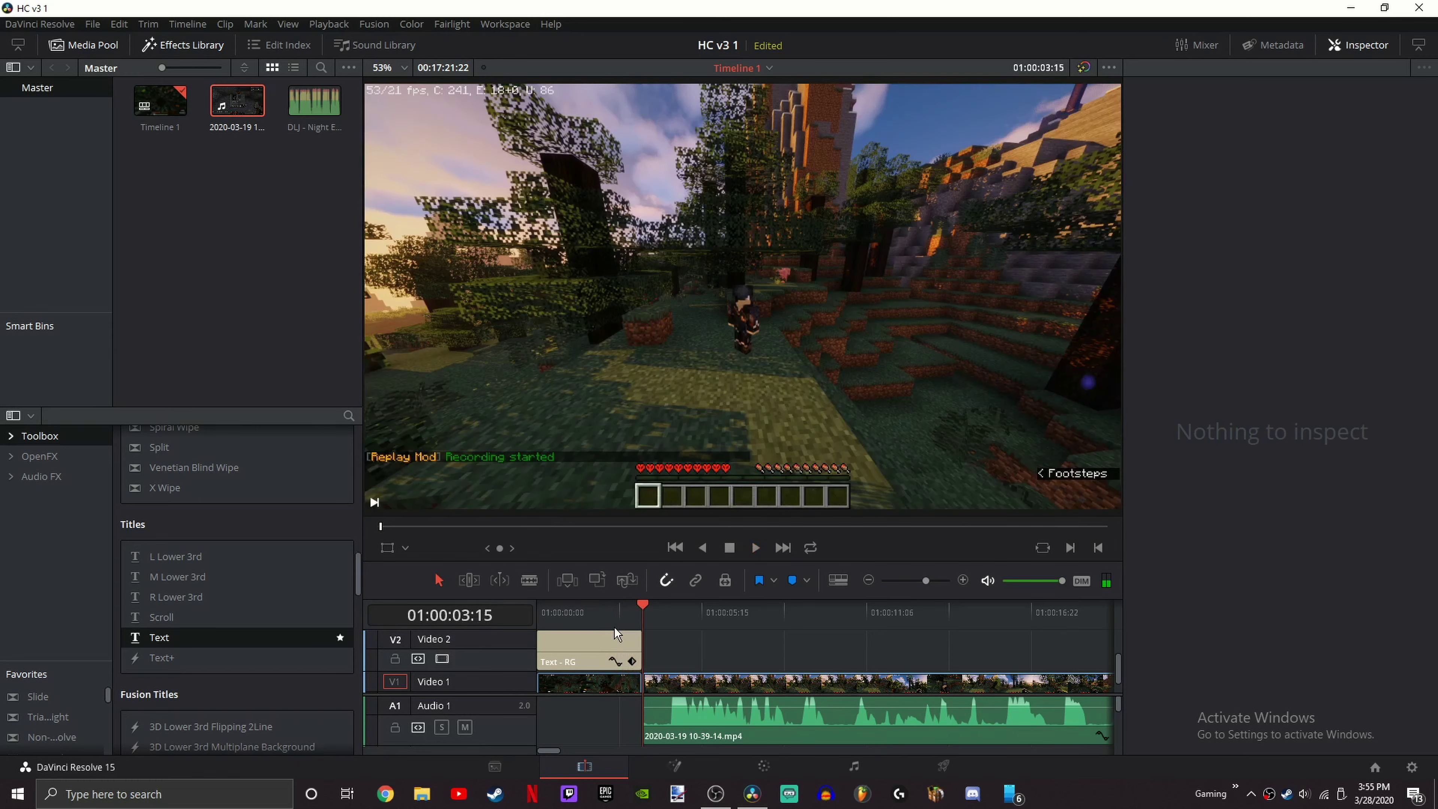
{"action": "key", "text": "Home"}
Step: Add a Dip To Color Dissolve to the start of the RG title and return the playhead to the timeline start
{"action": "scroll", "coordinate": [199, 572], "scroll_direction": "up", "scroll_amount": 10}
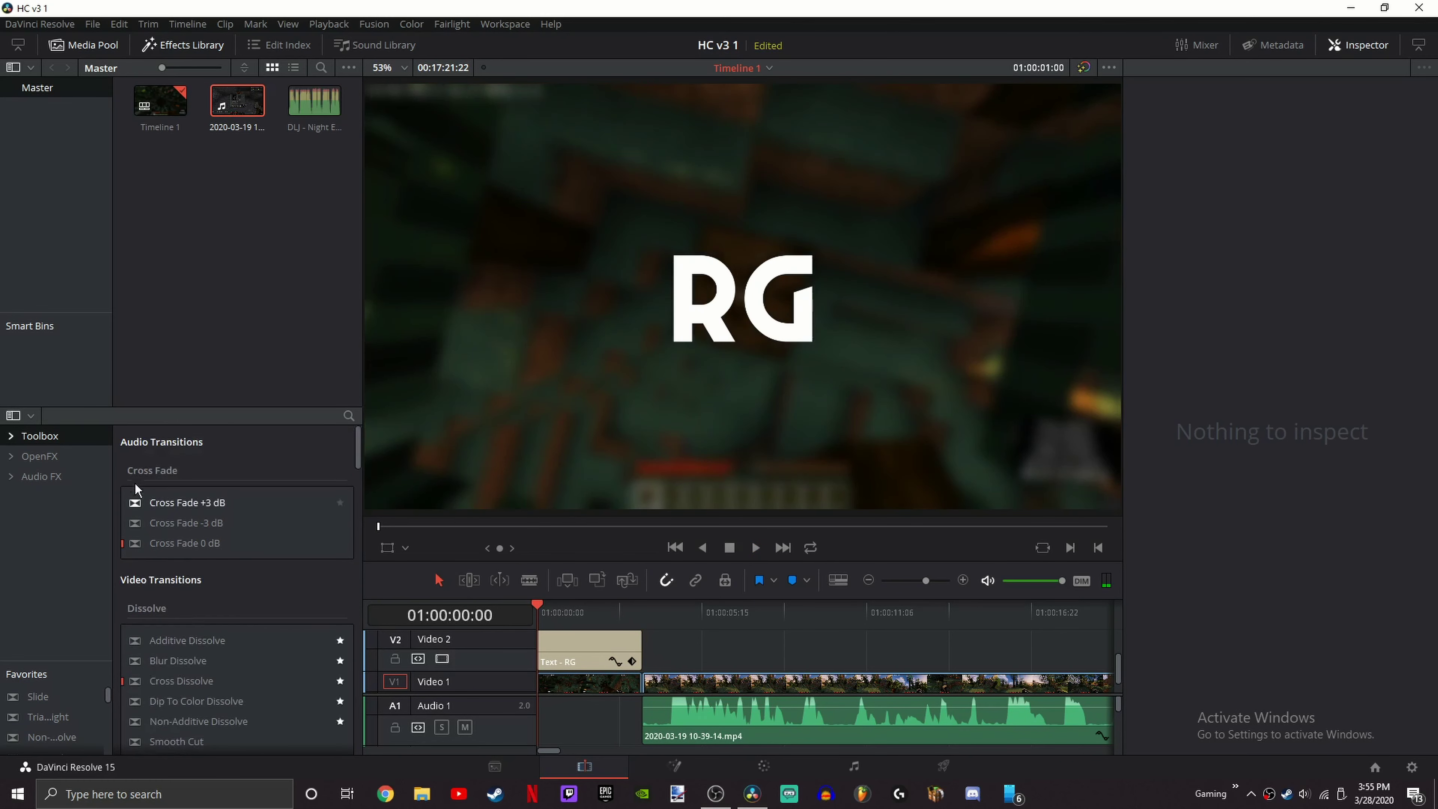
{"action": "left_click", "coordinate": [54, 459]}
{"action": "left_click", "coordinate": [45, 436]}
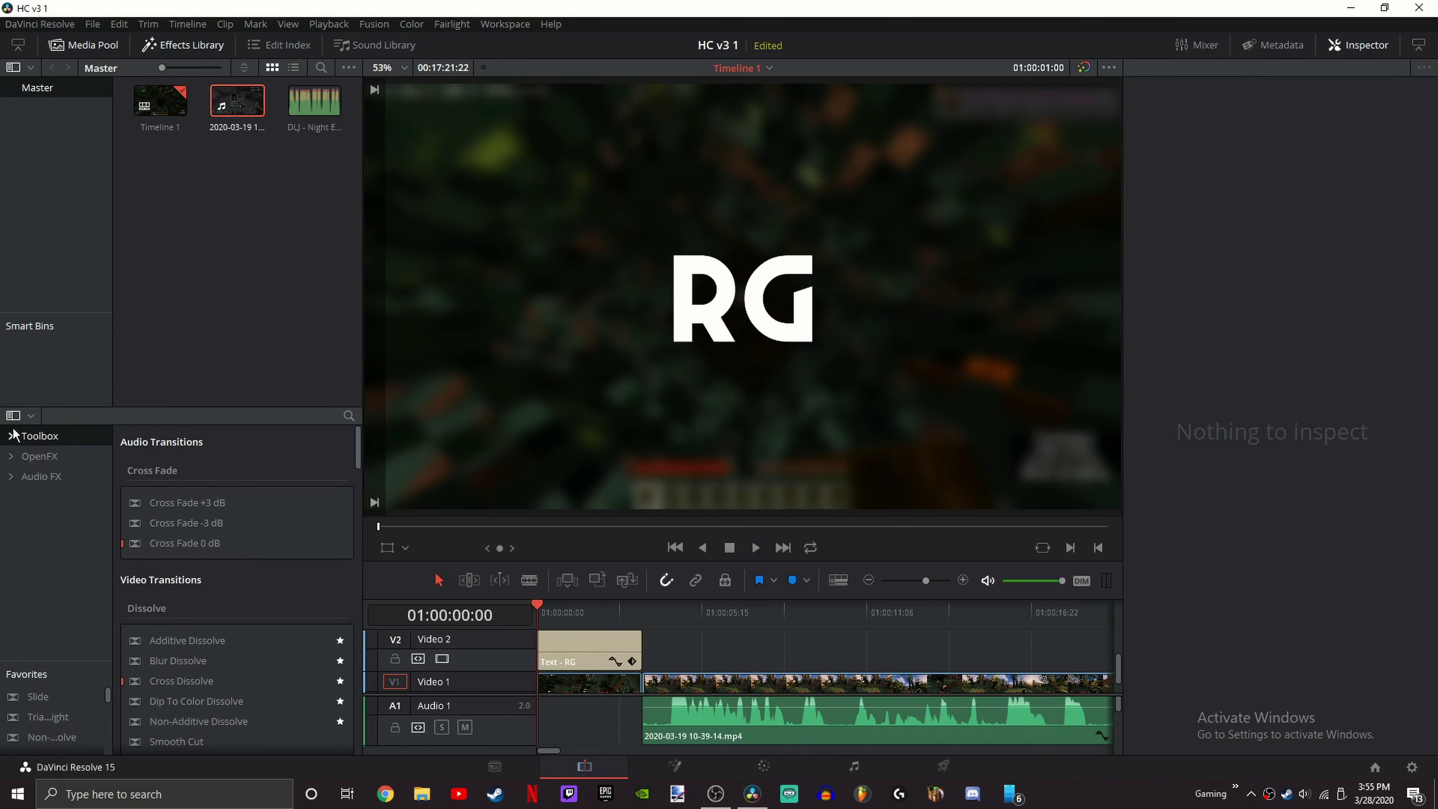
{"action": "scroll", "coordinate": [201, 490], "scroll_direction": "down", "scroll_amount": 3}
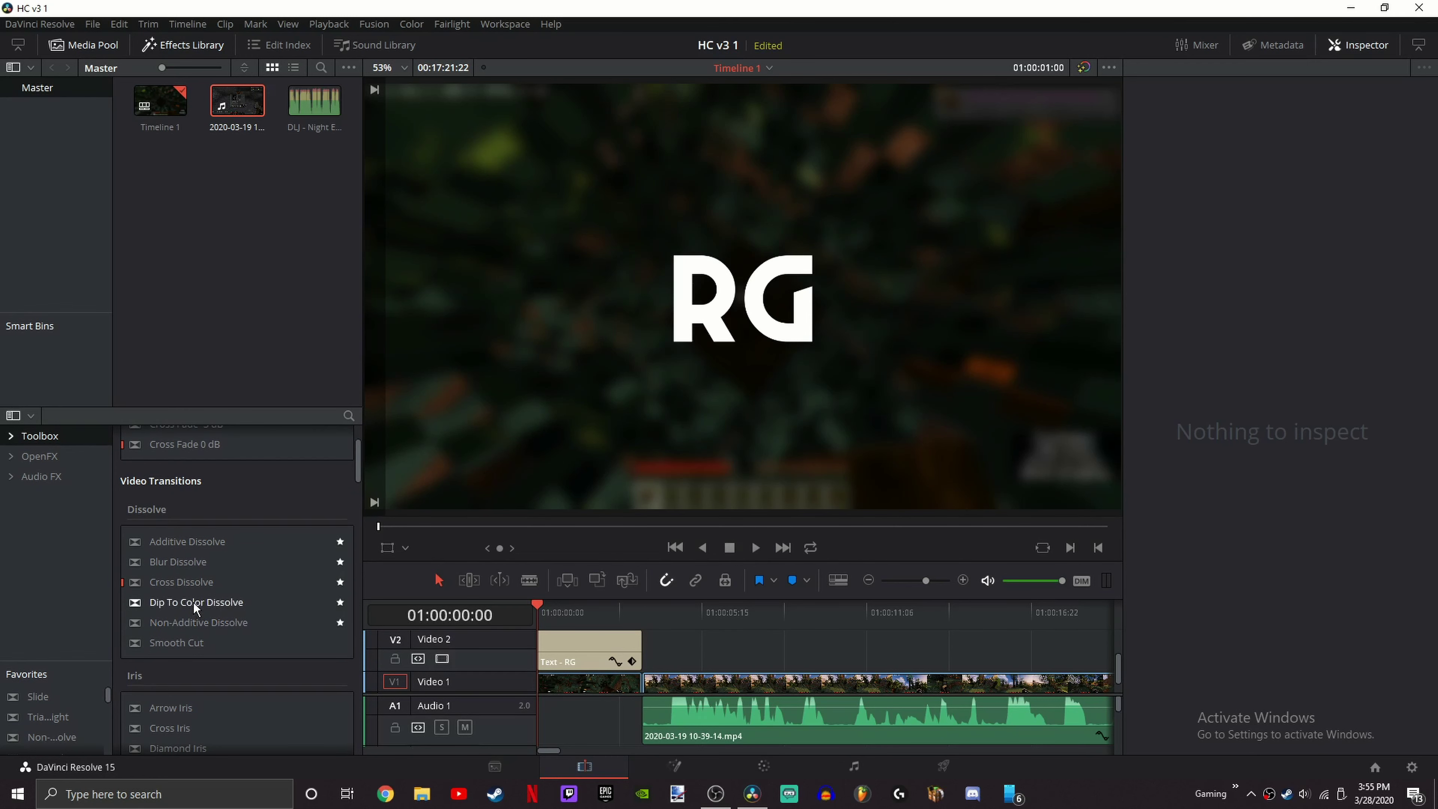
{"action": "left_click_drag", "start_coordinate": [192, 602], "coordinate": [556, 647]}
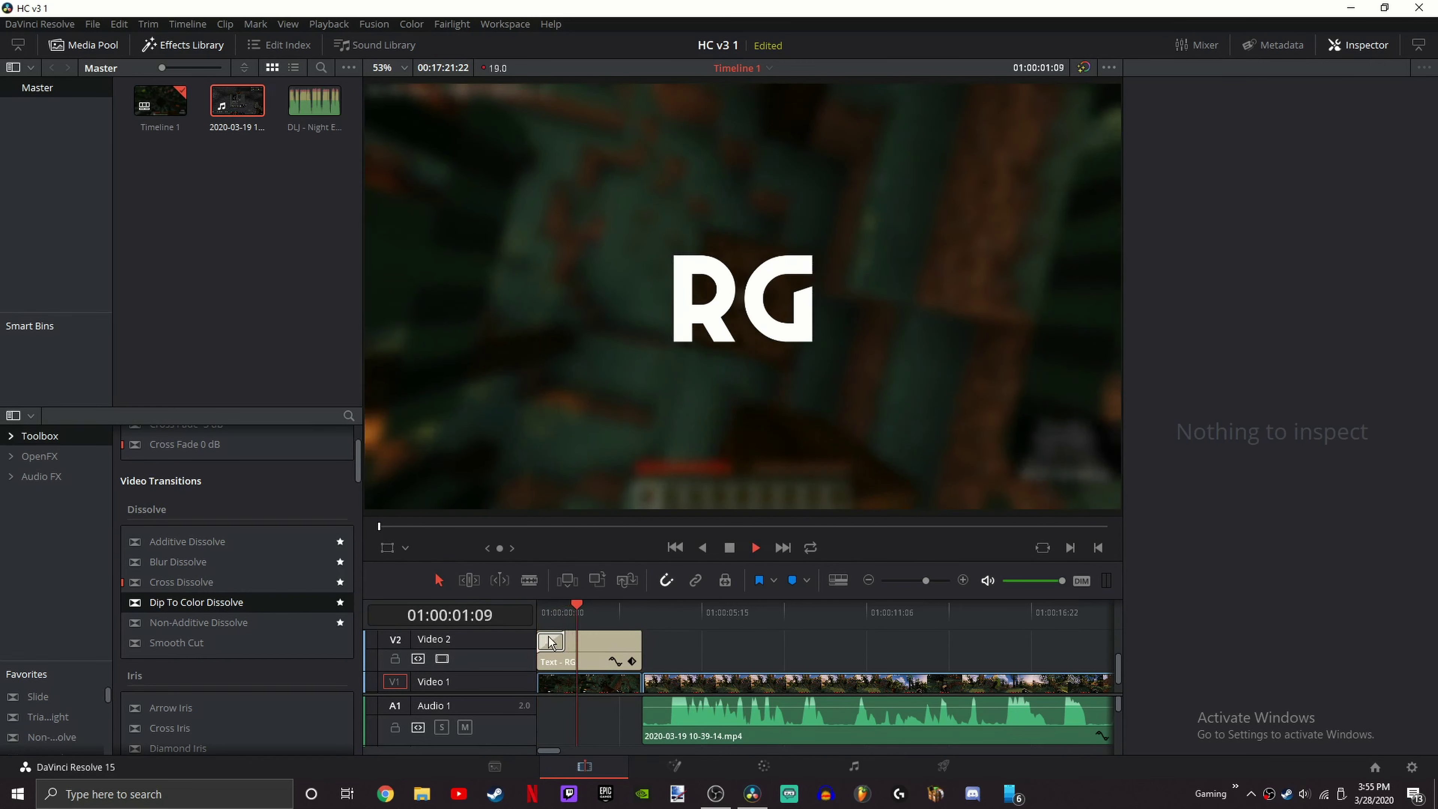
{"action": "left_click", "coordinate": [538, 618]}
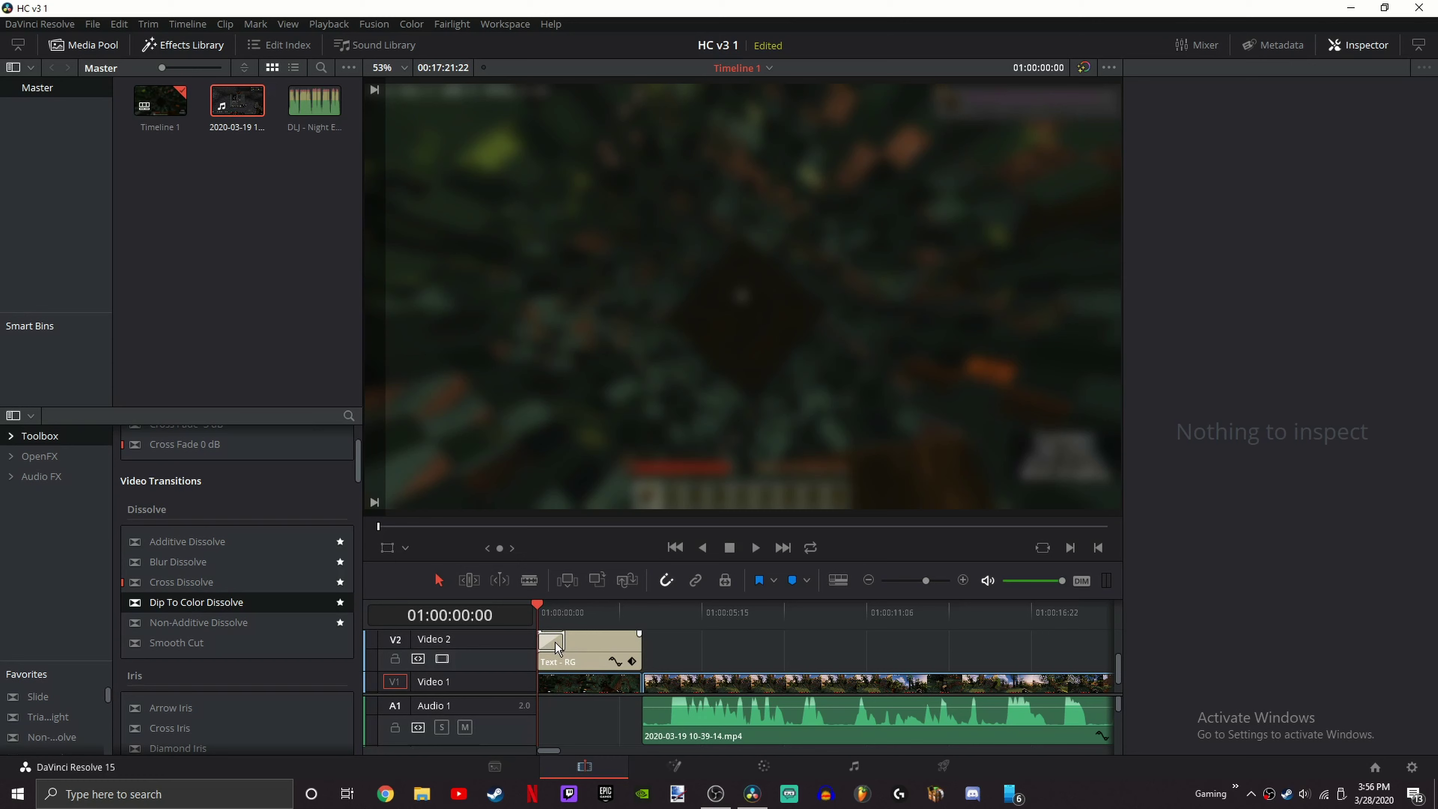
Step: Replace the transition at the start of the RG title with a new Dip To Color Dissolve
{"action": "left_click", "coordinate": [555, 642]}
{"action": "key", "text": "Delete"}
{"action": "left_click_drag", "start_coordinate": [254, 605], "coordinate": [635, 673]}
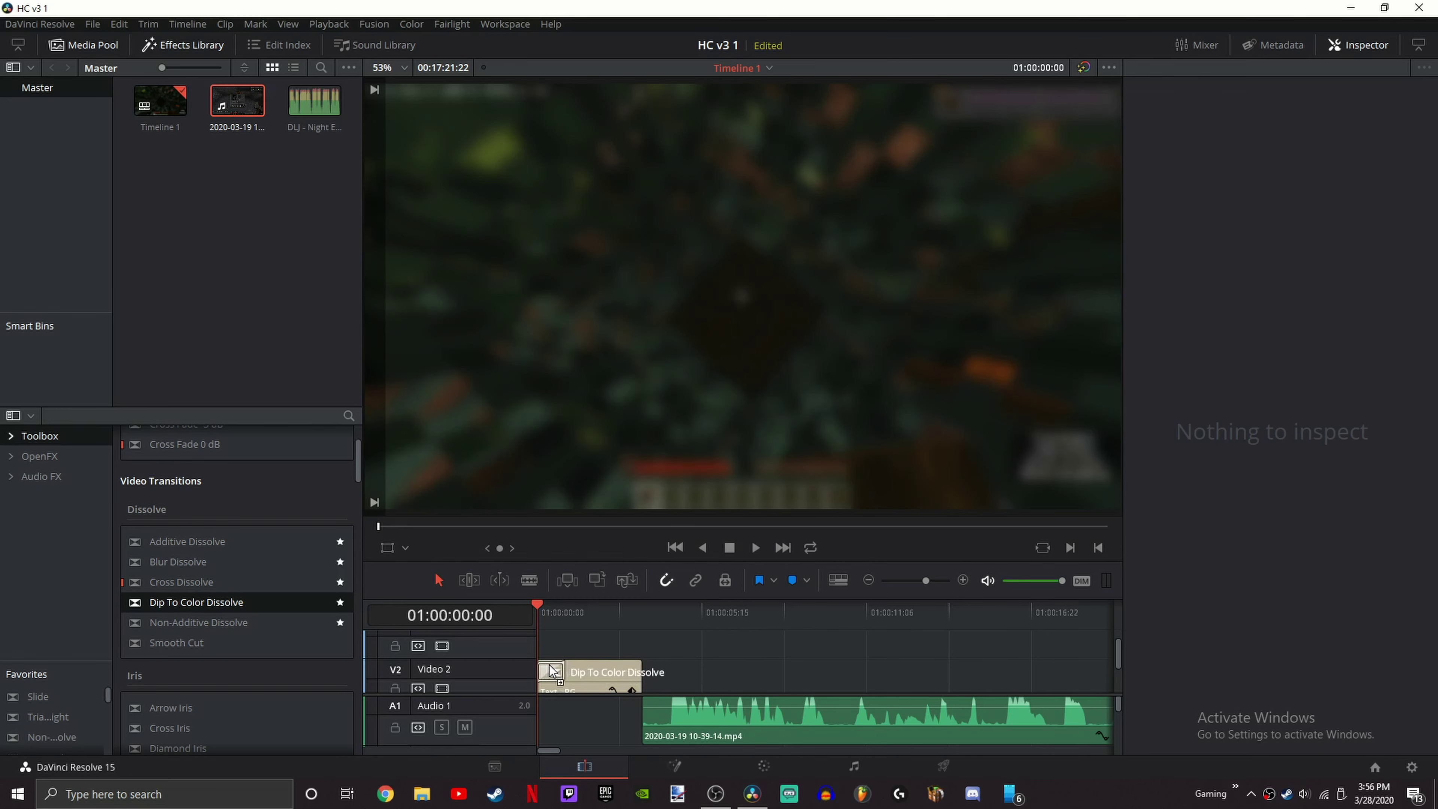
{"action": "scroll", "coordinate": [758, 646], "scroll_direction": "down", "scroll_amount": 1}
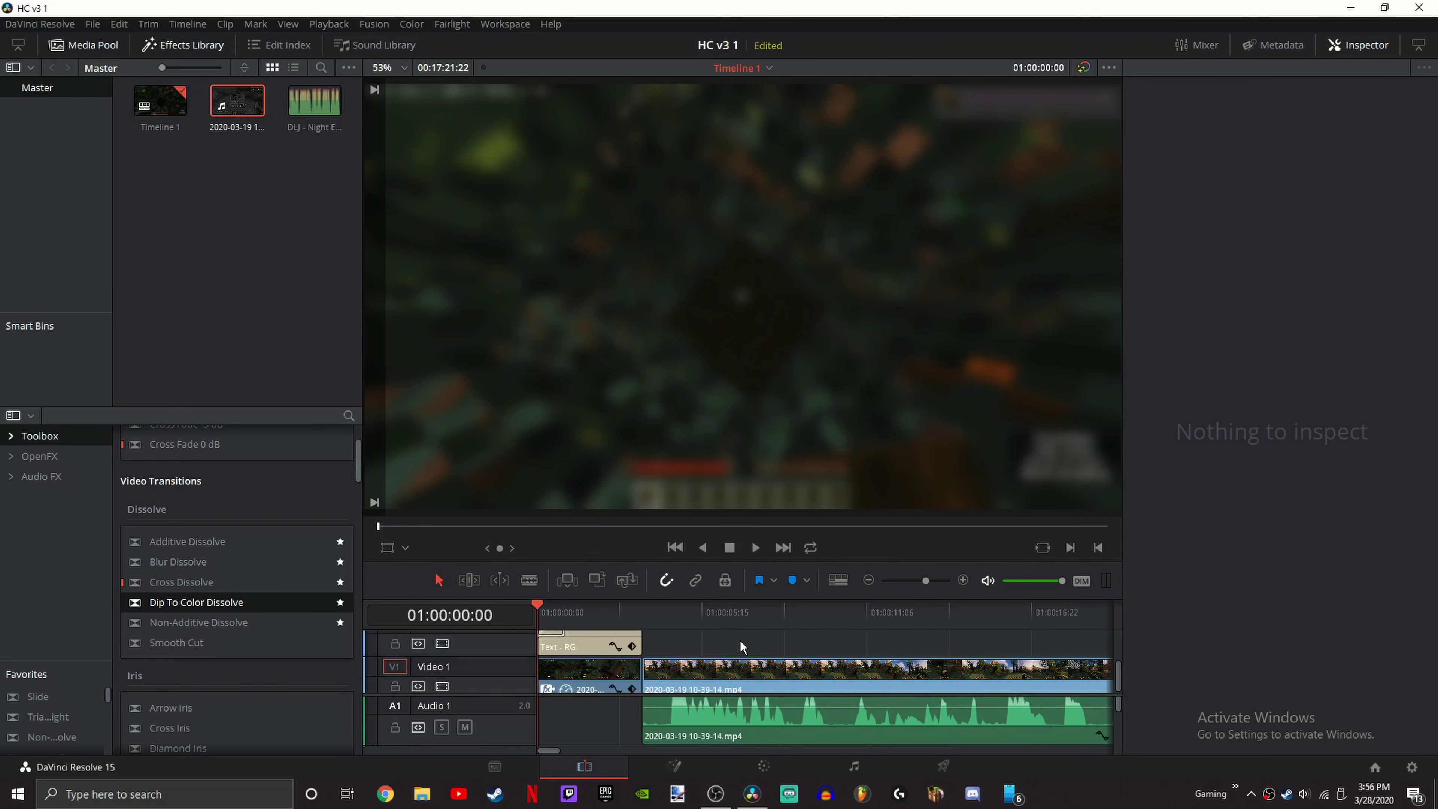
Step: Play the RG title's opening repeatedly from the timeline start to review the dissolve, and return the playhead to 01:00:00:00
{"action": "key", "text": "space"}
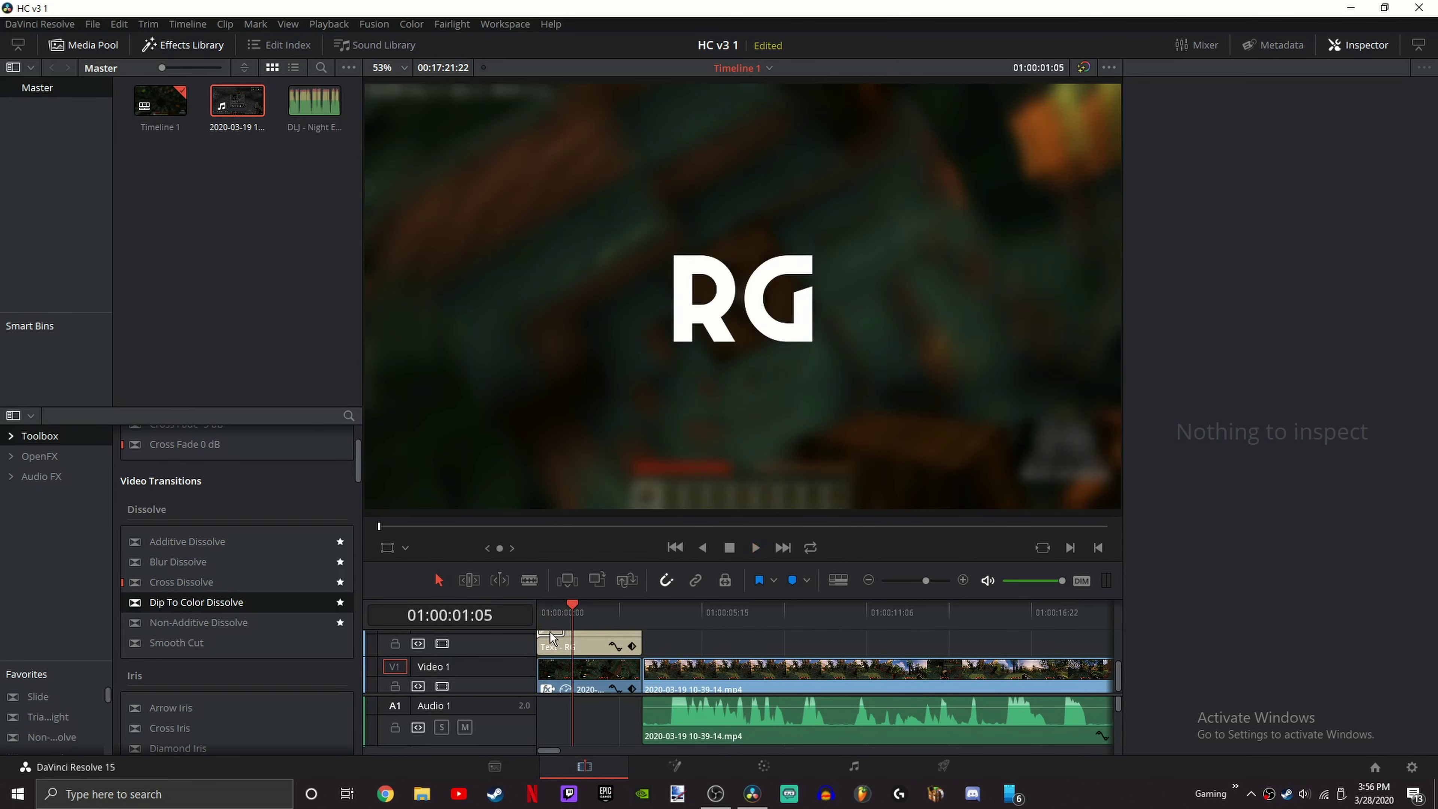
{"action": "left_click", "coordinate": [540, 619]}
{"action": "key", "text": "space"}
{"action": "left_click", "coordinate": [540, 619]}
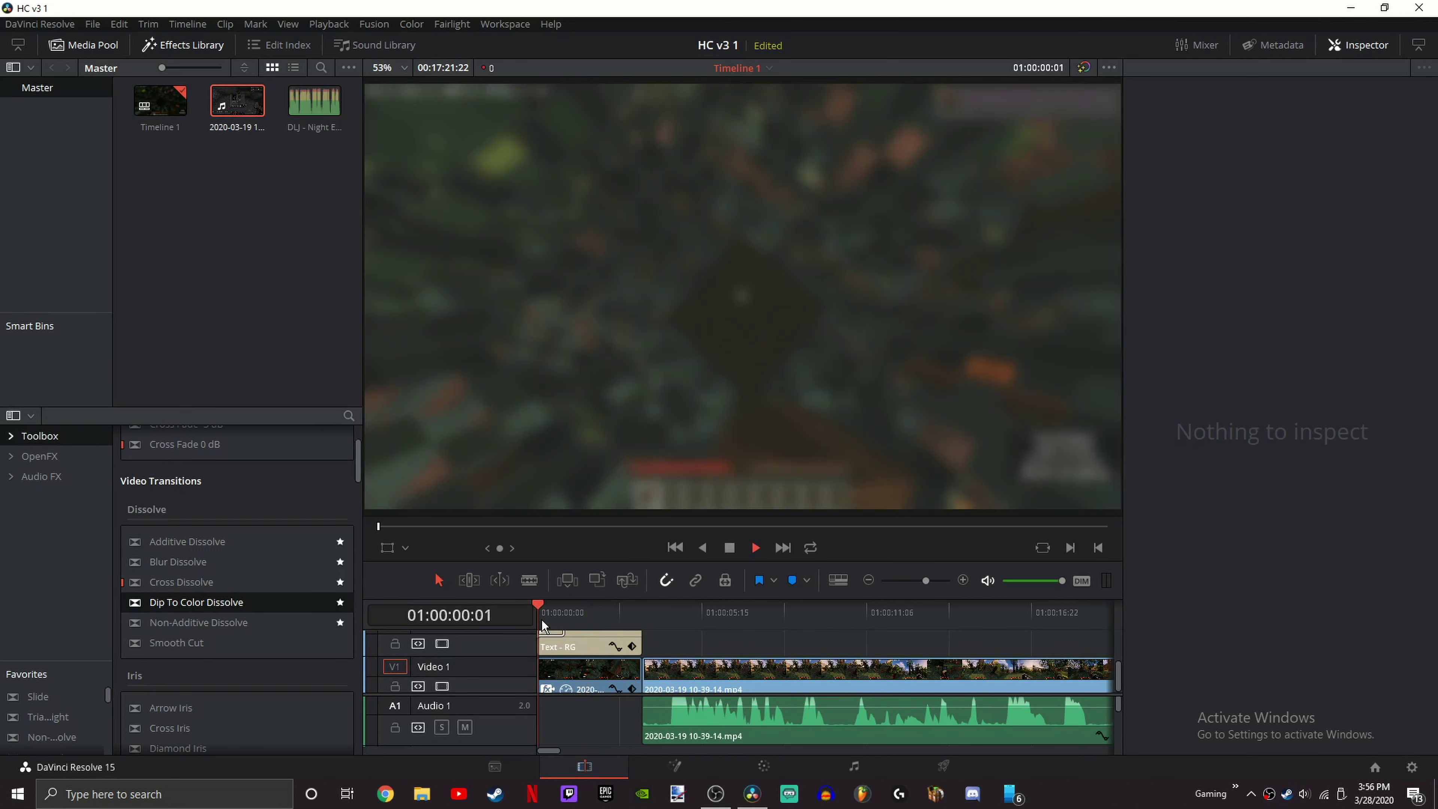
{"action": "key", "text": "space"}
{"action": "left_click", "coordinate": [541, 617]}
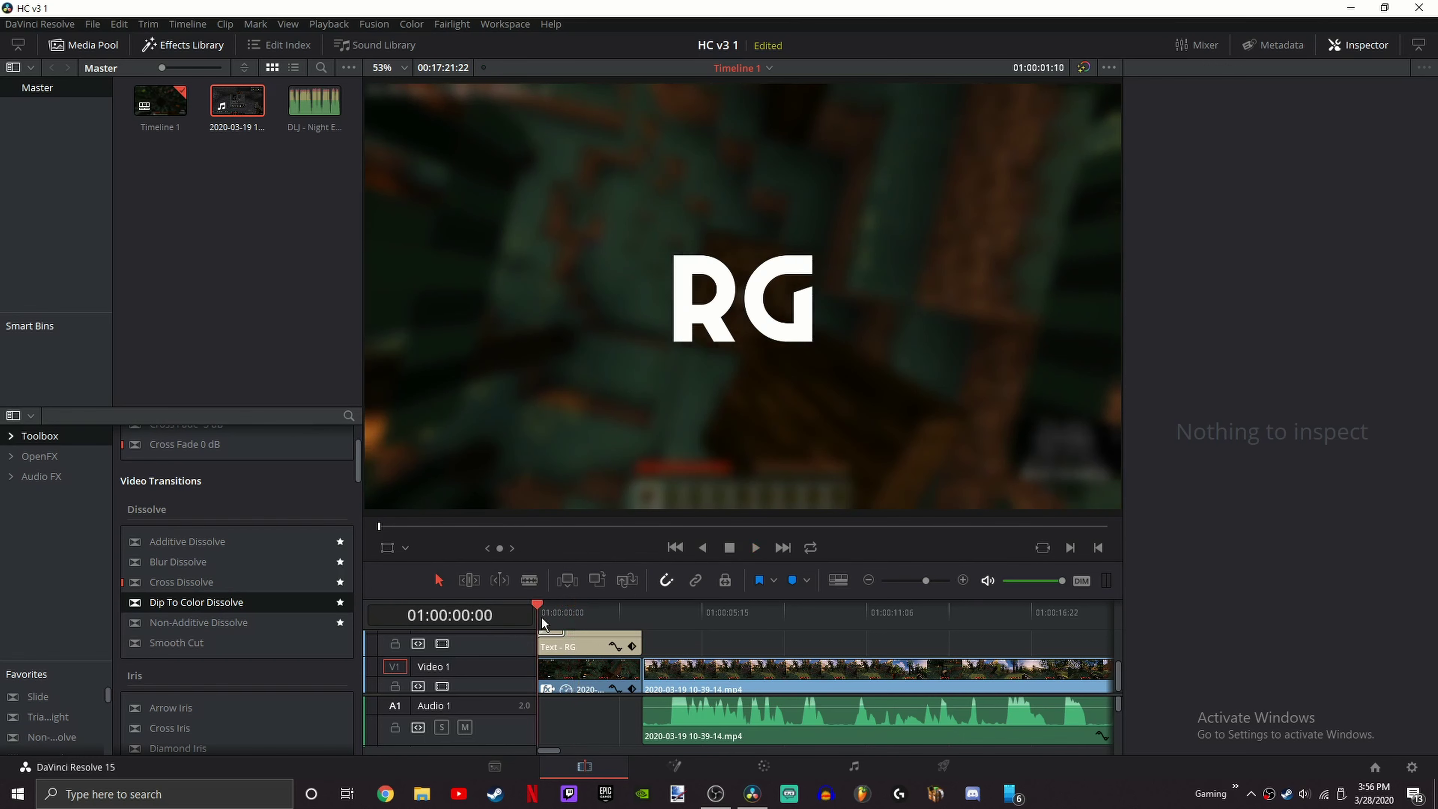
Step: Set the color of the RG title's Dip To Color Dissolve to black and deselect the transition
{"action": "scroll", "coordinate": [555, 649], "scroll_direction": "up", "scroll_amount": 2}
{"action": "left_click", "coordinate": [552, 657]}
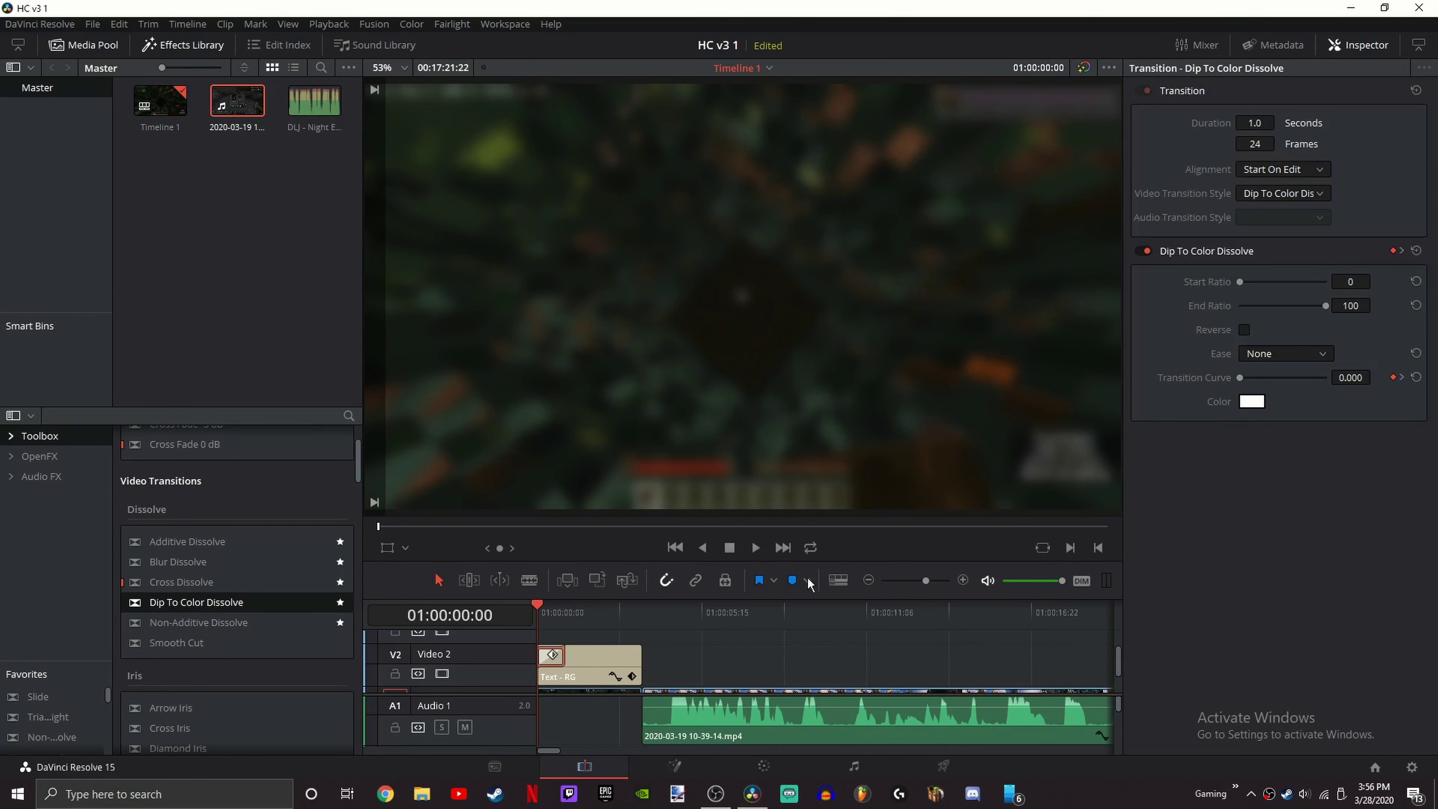
{"action": "left_click", "coordinate": [1250, 401]}
{"action": "left_click", "coordinate": [882, 391]}
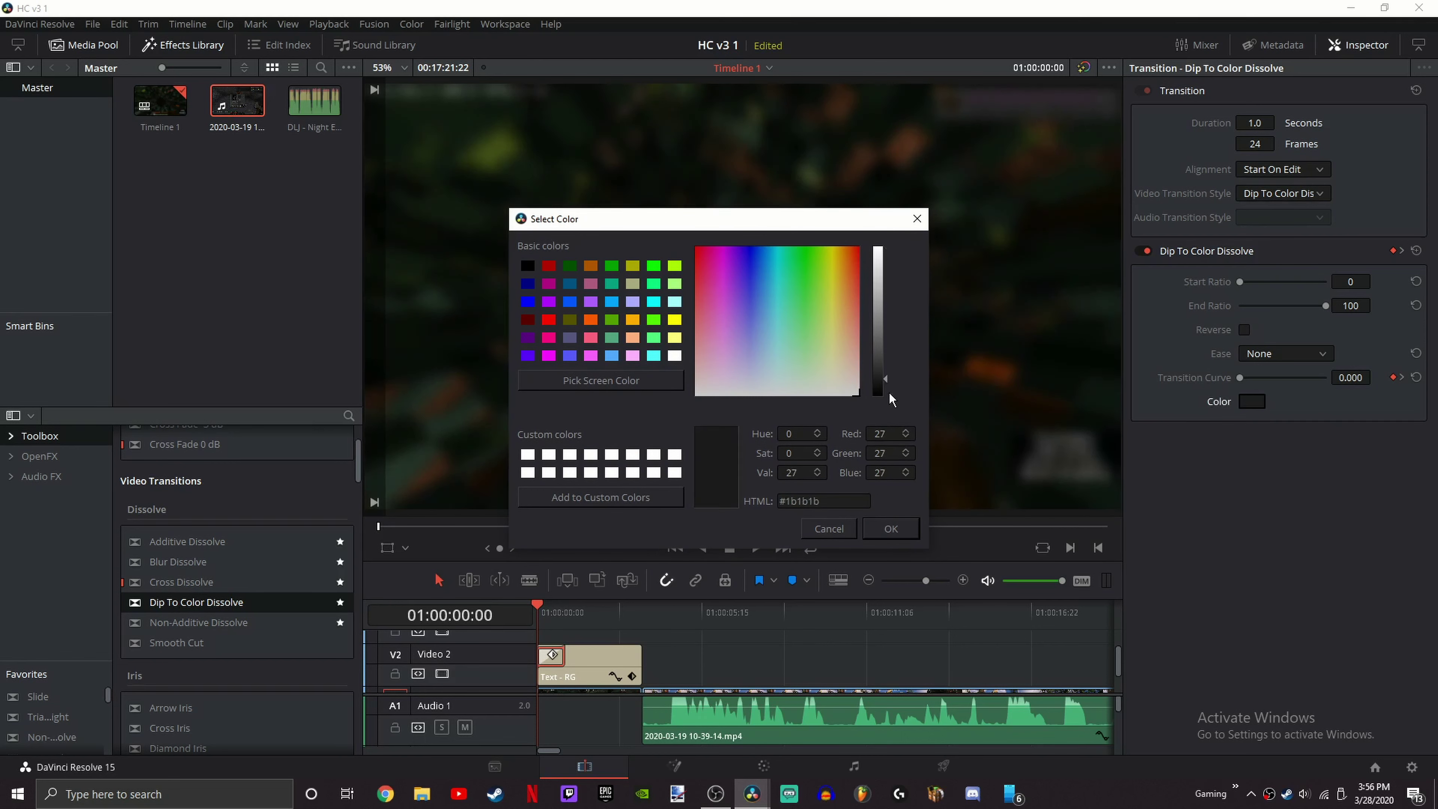
{"action": "left_click", "coordinate": [913, 530]}
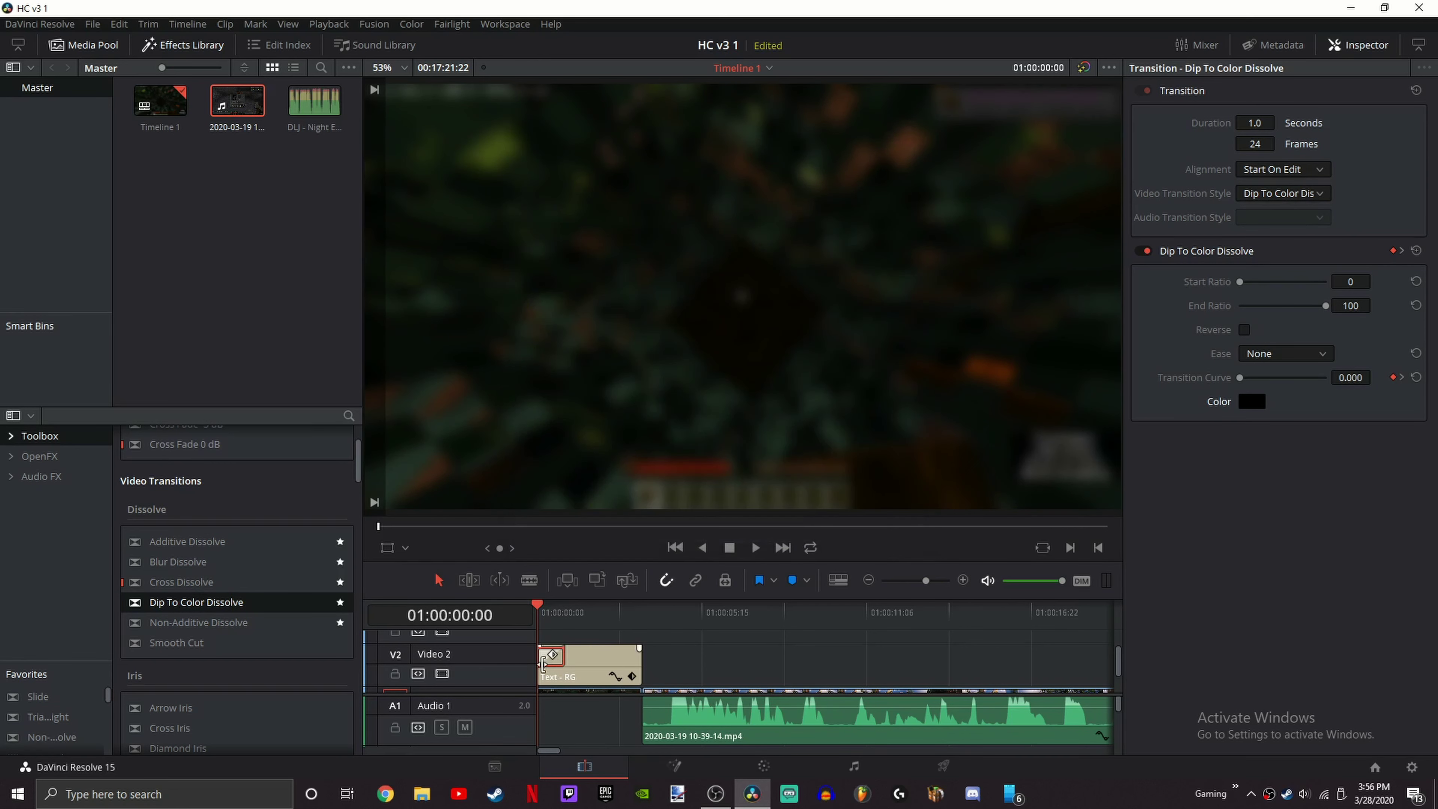
{"action": "left_click", "coordinate": [931, 632]}
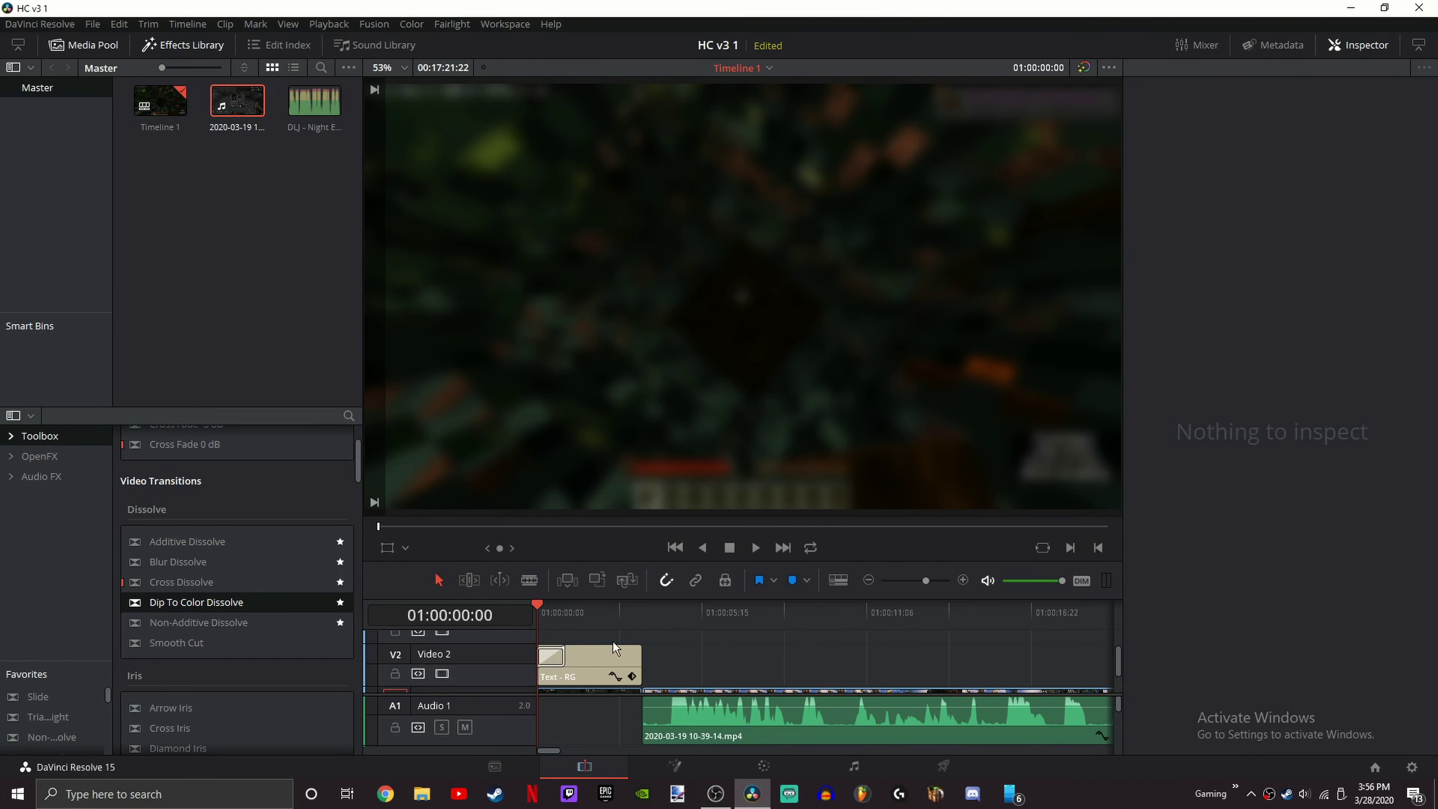
Step: Set the title dissolve's color to red, play the opening and return the playhead to 01:00:00:00
{"action": "left_click", "coordinate": [552, 659]}
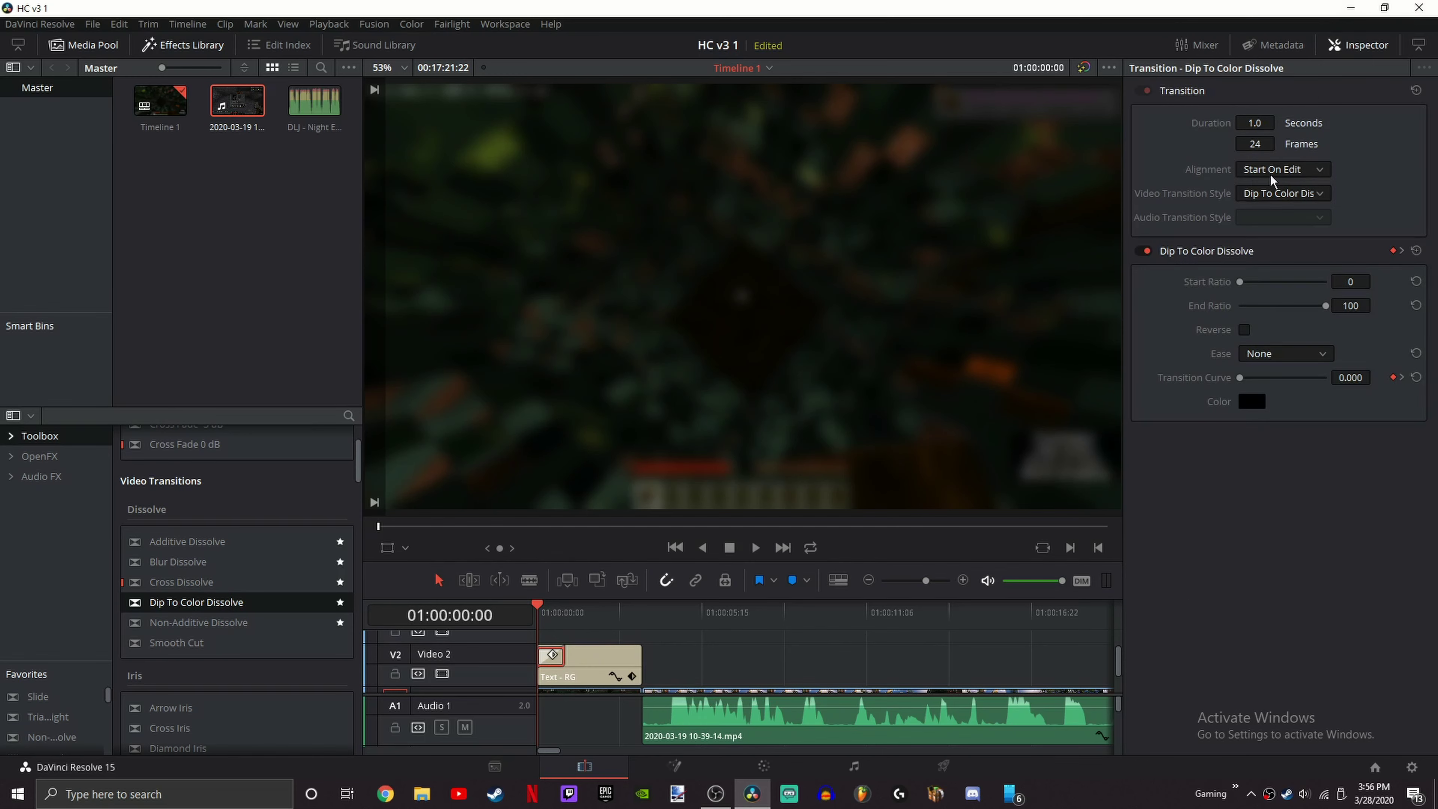
{"action": "left_click", "coordinate": [1251, 402]}
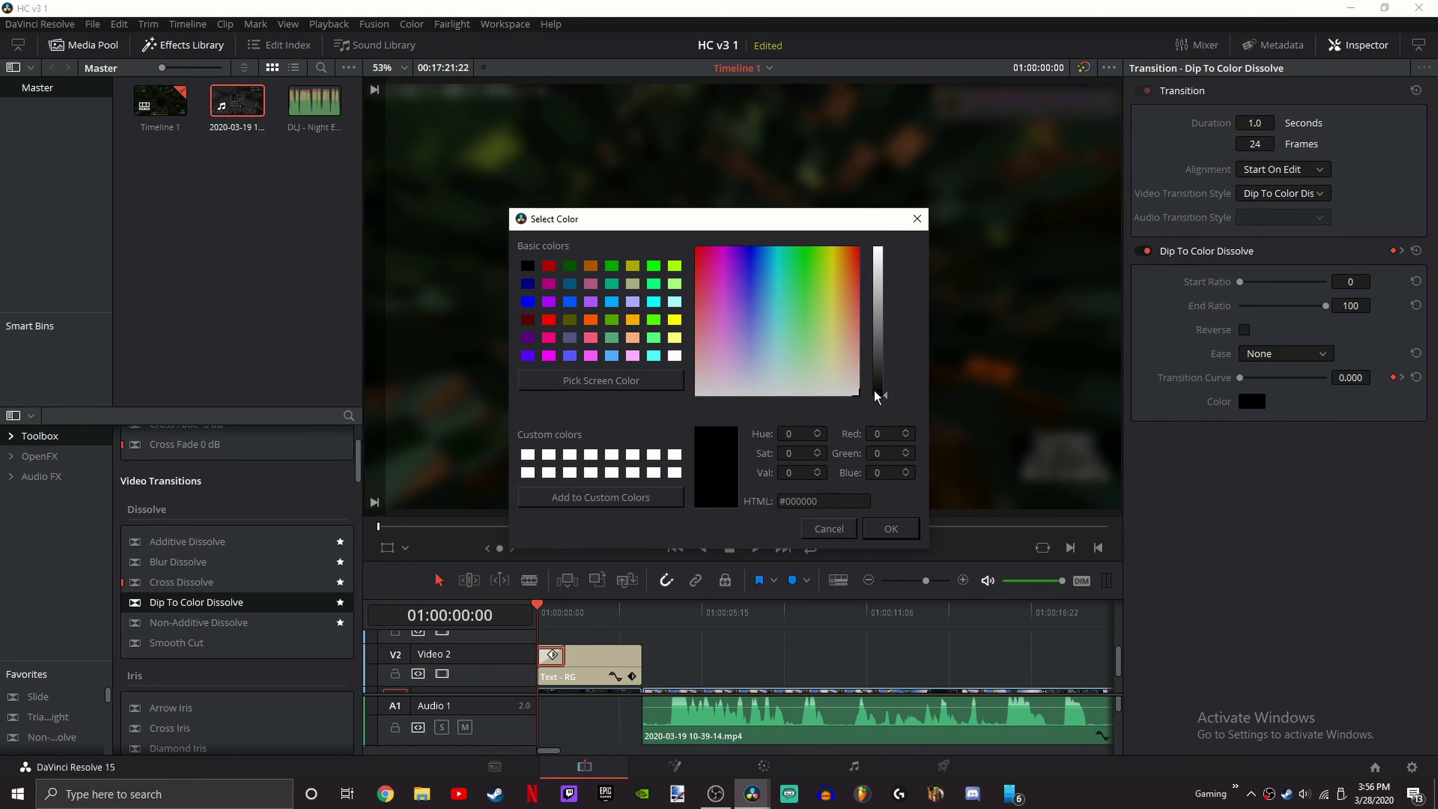
{"action": "left_click_drag", "start_coordinate": [876, 394], "coordinate": [879, 248]}
{"action": "left_click_drag", "start_coordinate": [815, 295], "coordinate": [690, 225]}
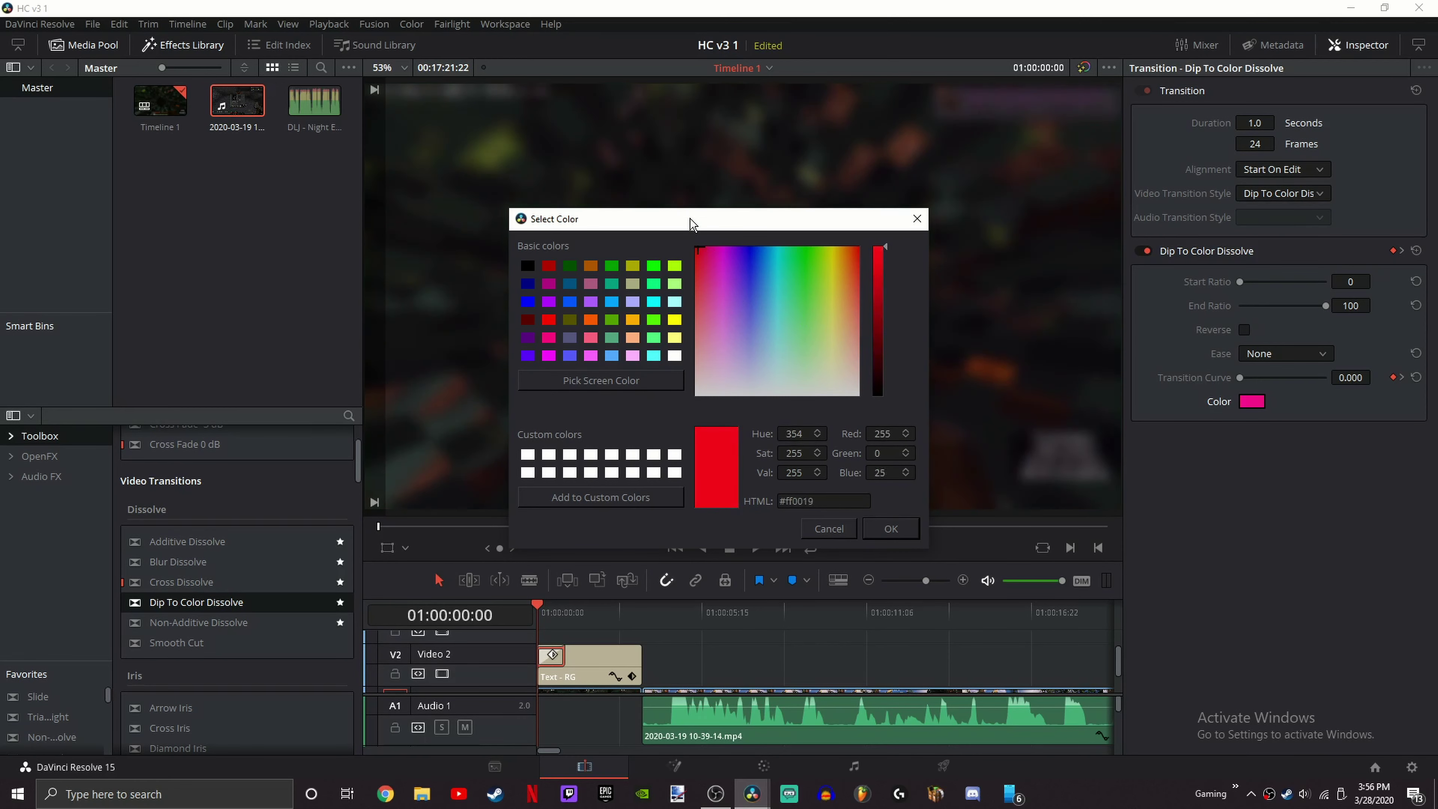
{"action": "left_click", "coordinate": [891, 530]}
{"action": "key", "text": "space"}
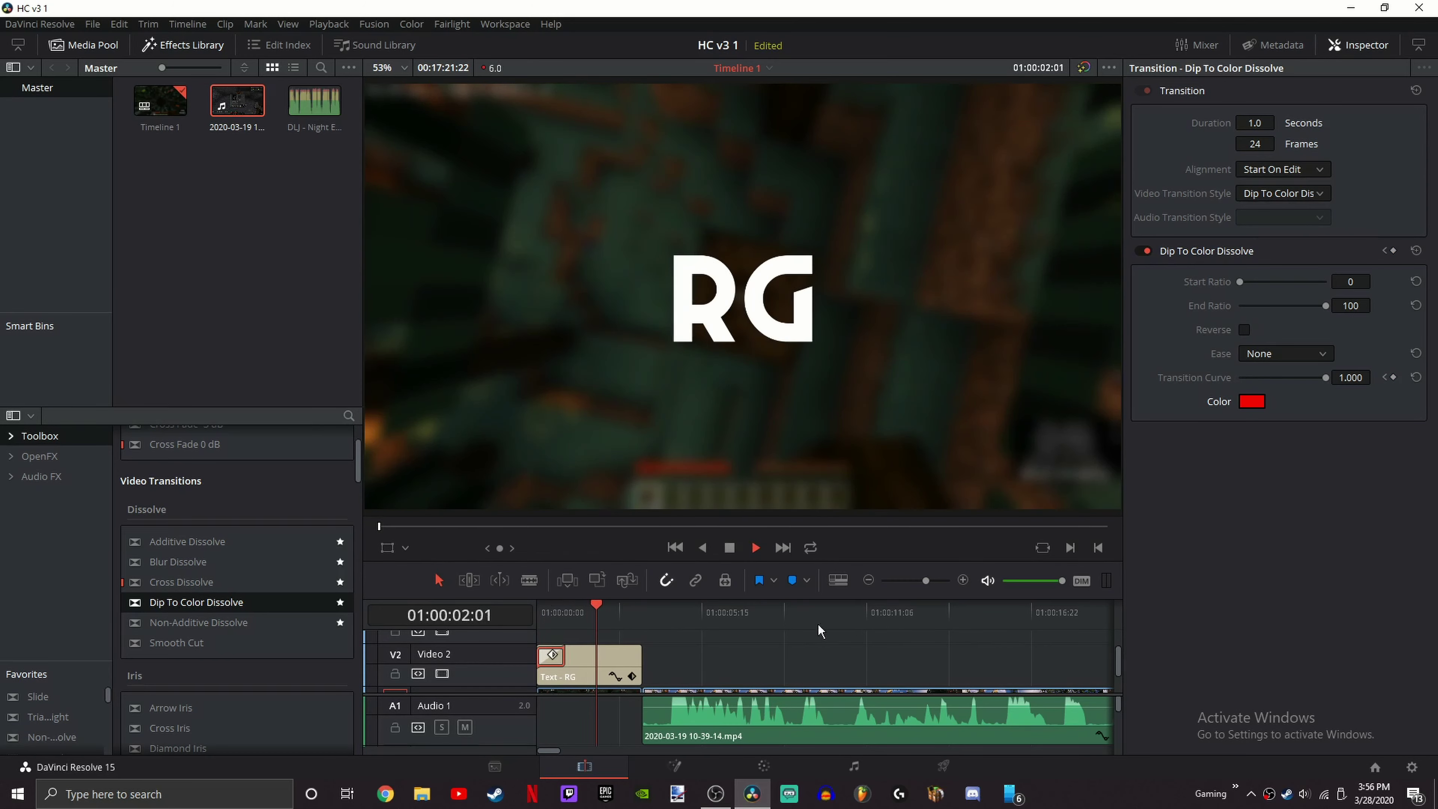
{"action": "key", "text": "space"}
{"action": "left_click_drag", "start_coordinate": [614, 621], "coordinate": [492, 614]}
Step: Set the title dissolve's color to white (#ffffff) and play the opening again
{"action": "left_click", "coordinate": [1252, 401]}
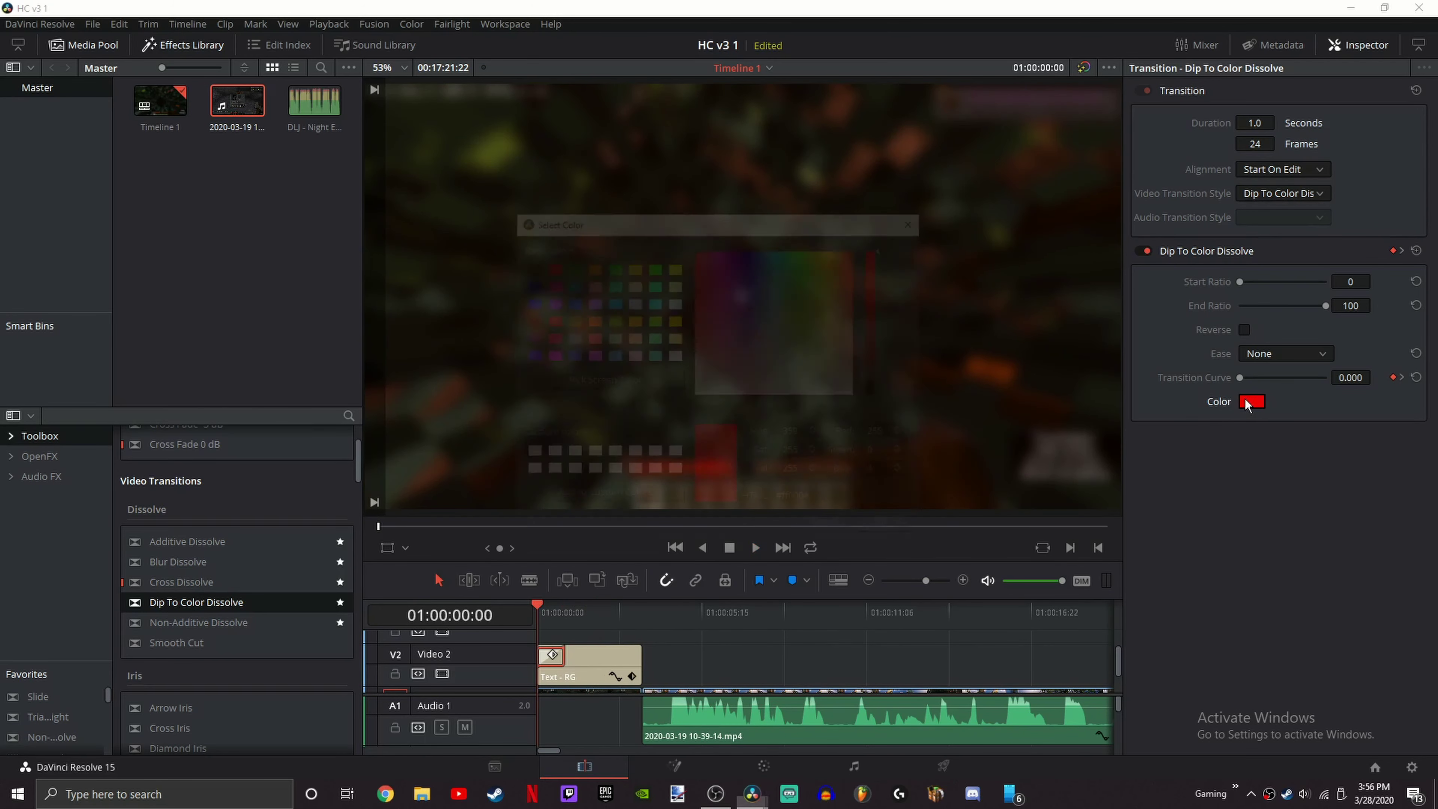
{"action": "left_click_drag", "start_coordinate": [844, 332], "coordinate": [938, 529]}
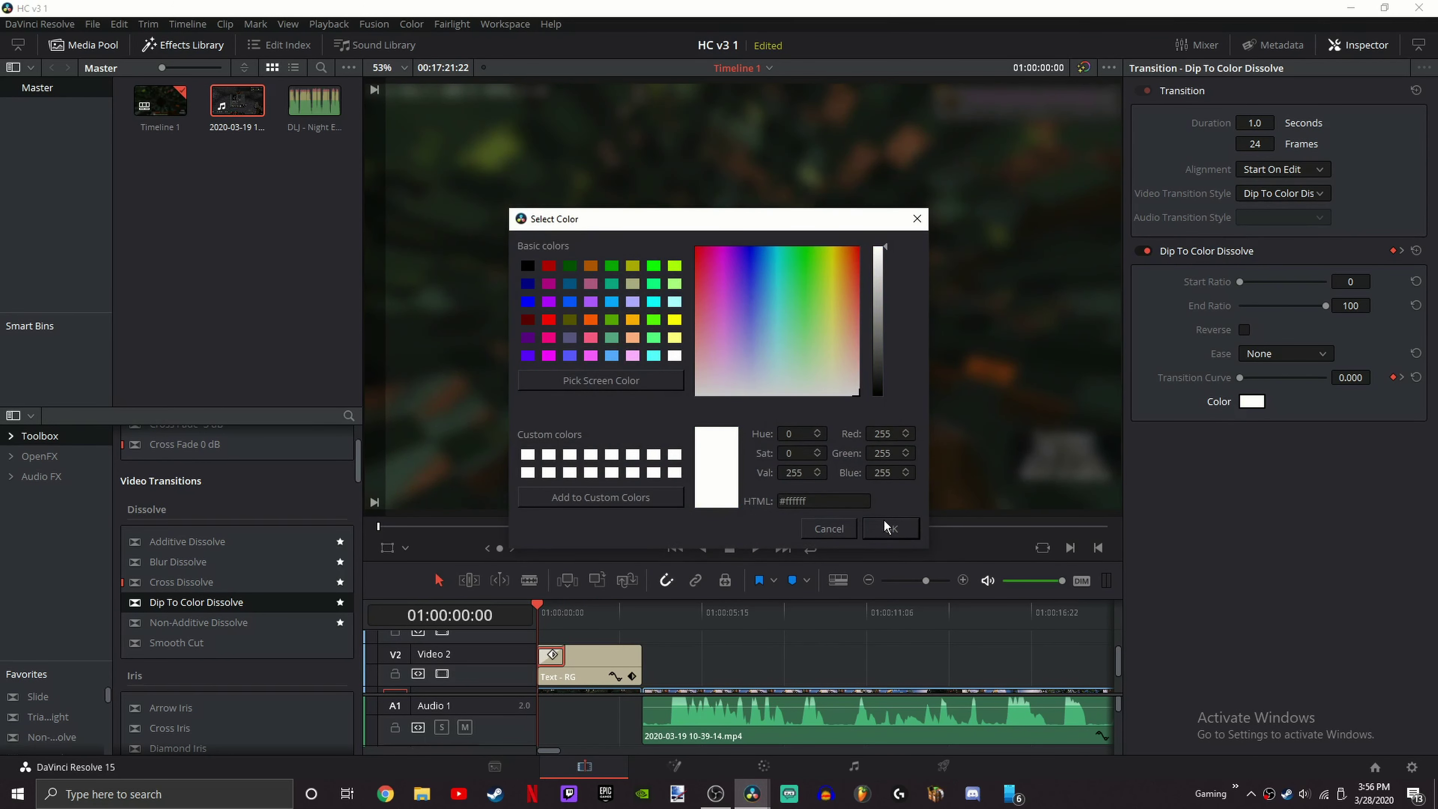
{"action": "left_click_drag", "start_coordinate": [869, 374], "coordinate": [876, 243]}
{"action": "left_click", "coordinate": [893, 533]}
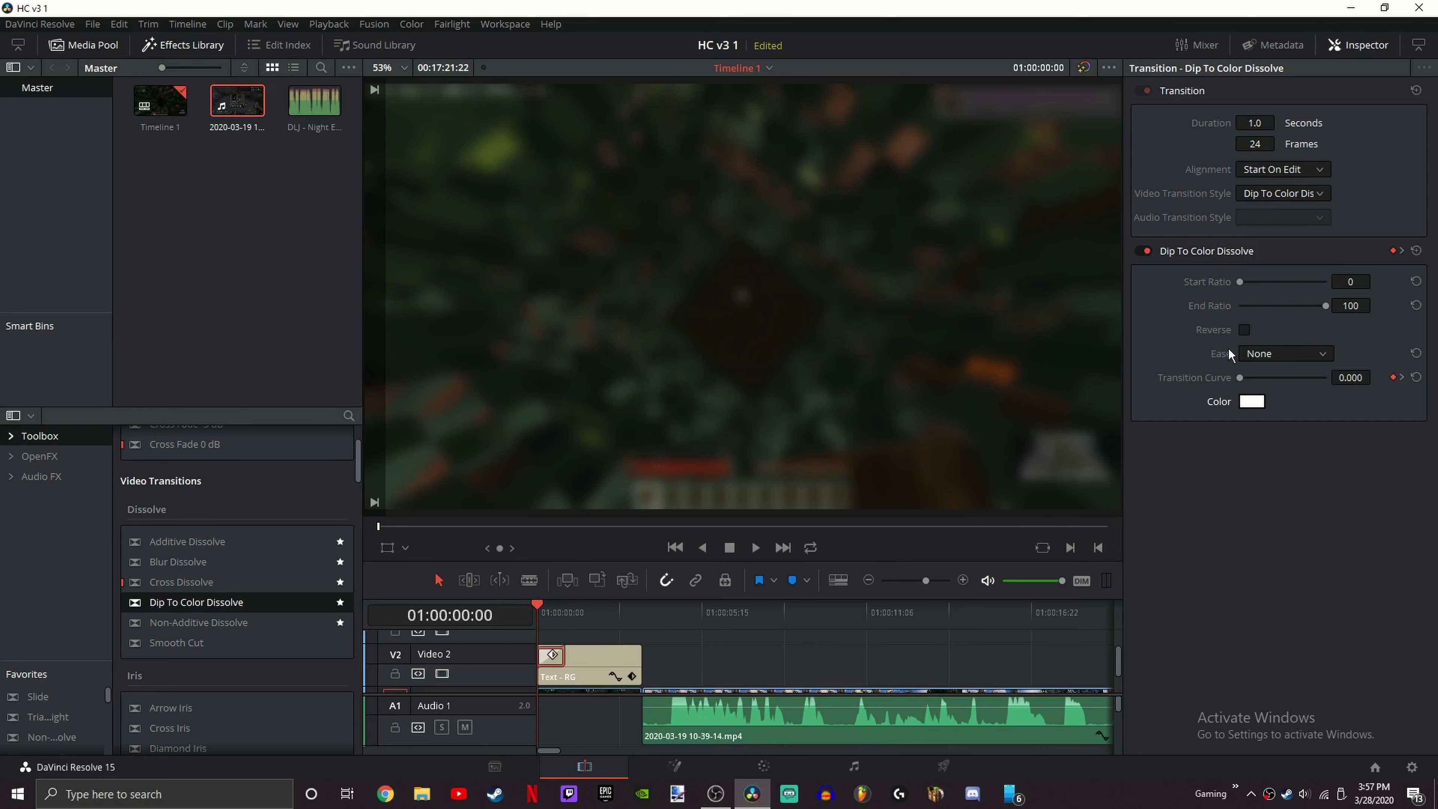
{"action": "key", "text": "space"}
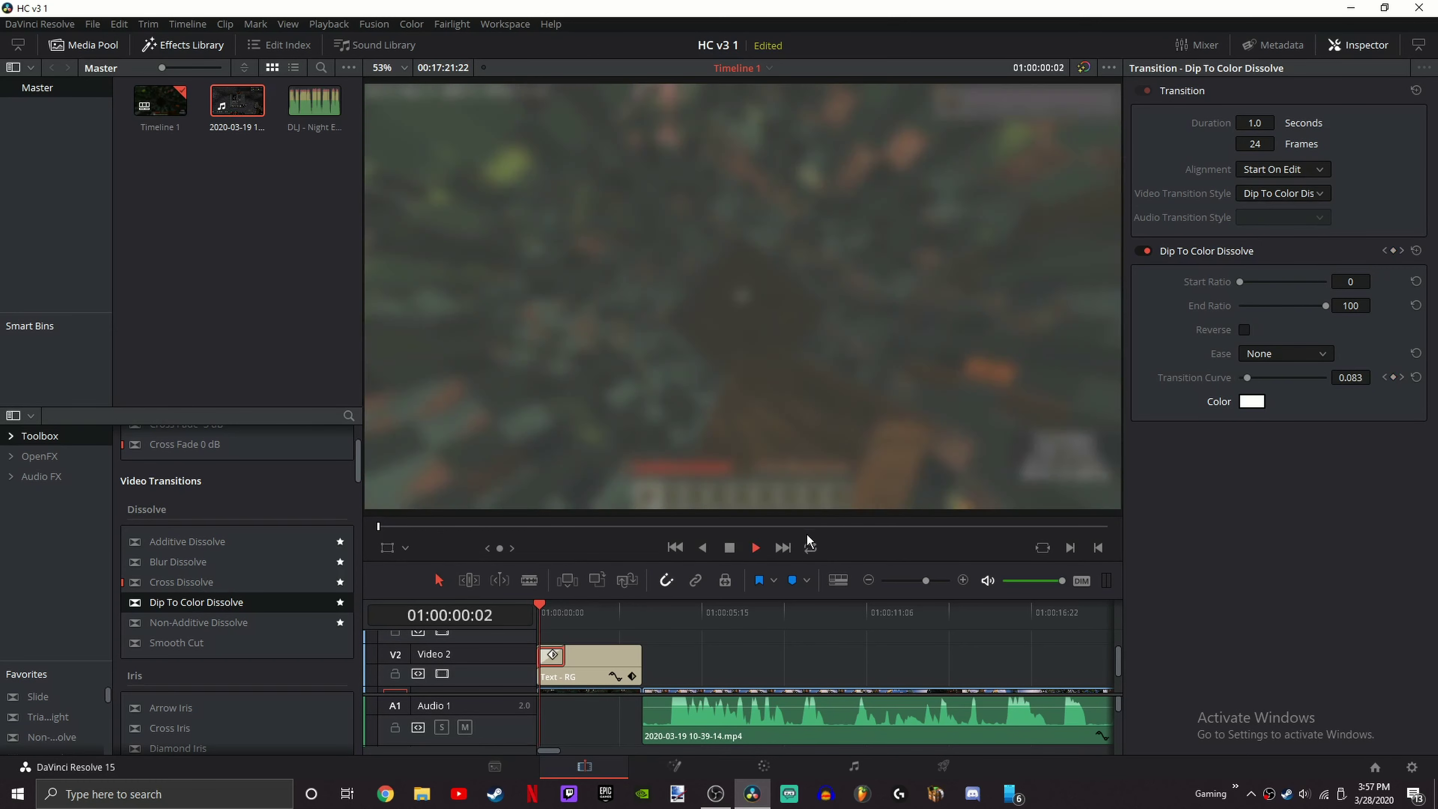
{"action": "left_click", "coordinate": [712, 671]}
{"action": "key", "text": "space"}
Step: Delete the Dip To Color Dissolve from the start of the RG title
{"action": "scroll", "coordinate": [583, 665], "scroll_direction": "down", "scroll_amount": 1}
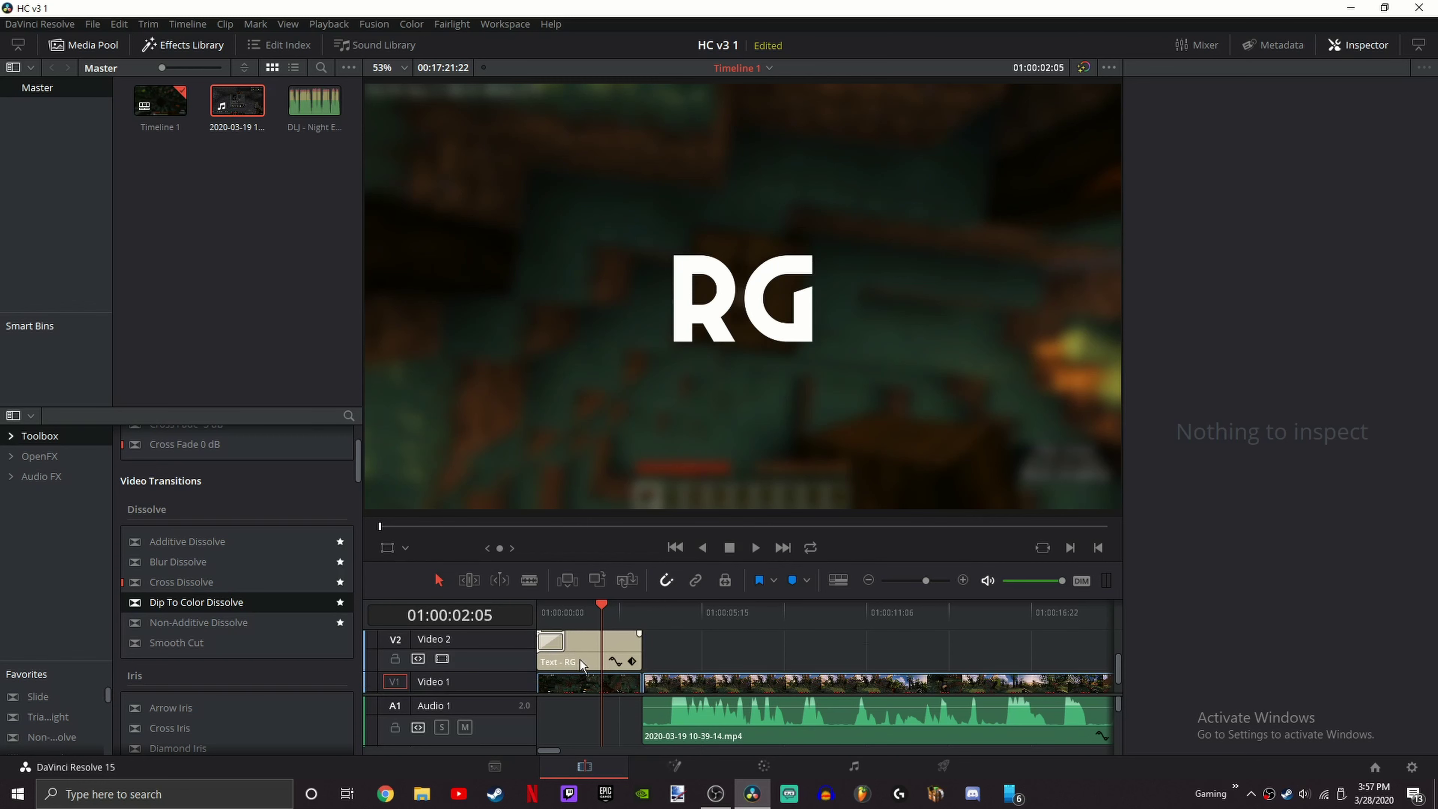
{"action": "left_click", "coordinate": [552, 641]}
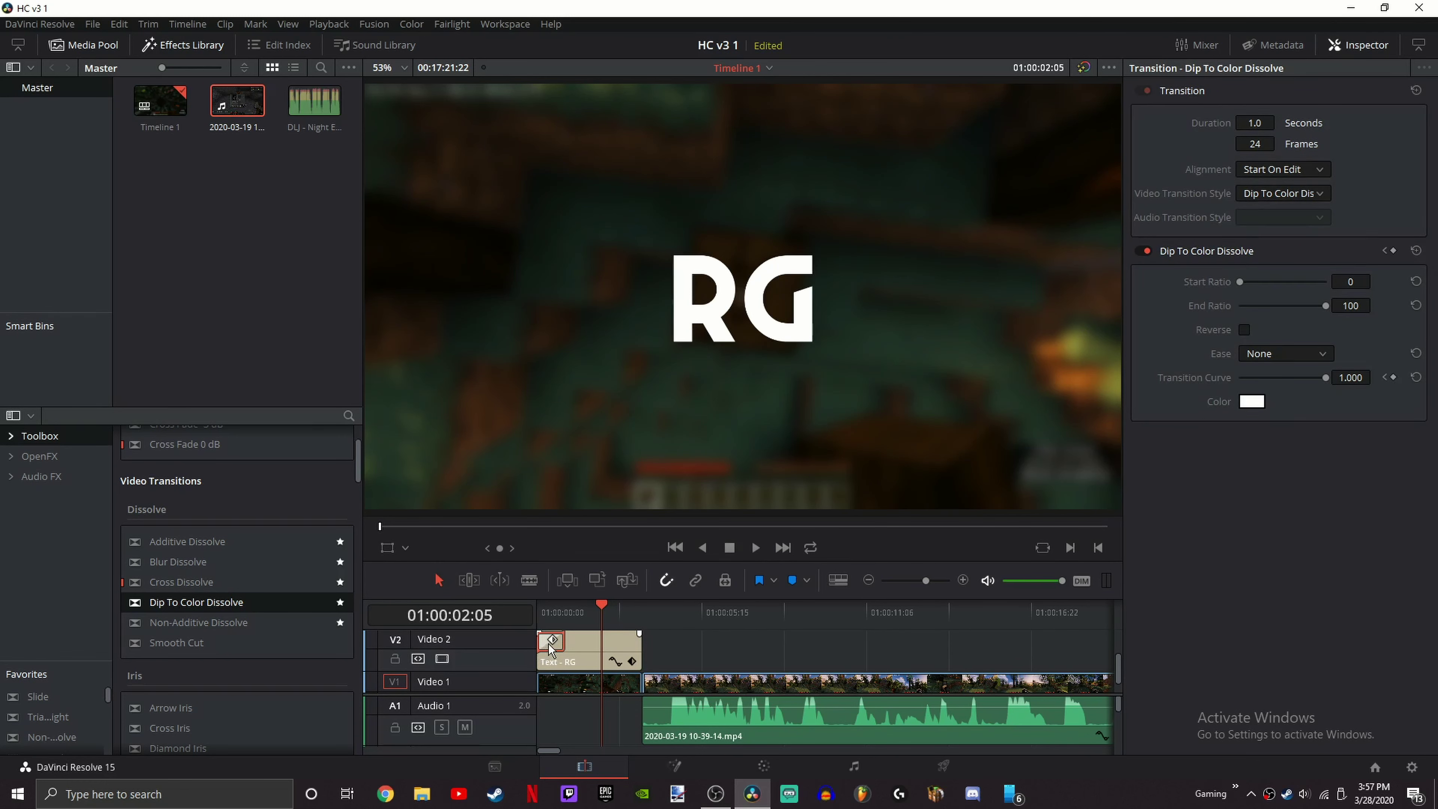
{"action": "key", "text": "Delete"}
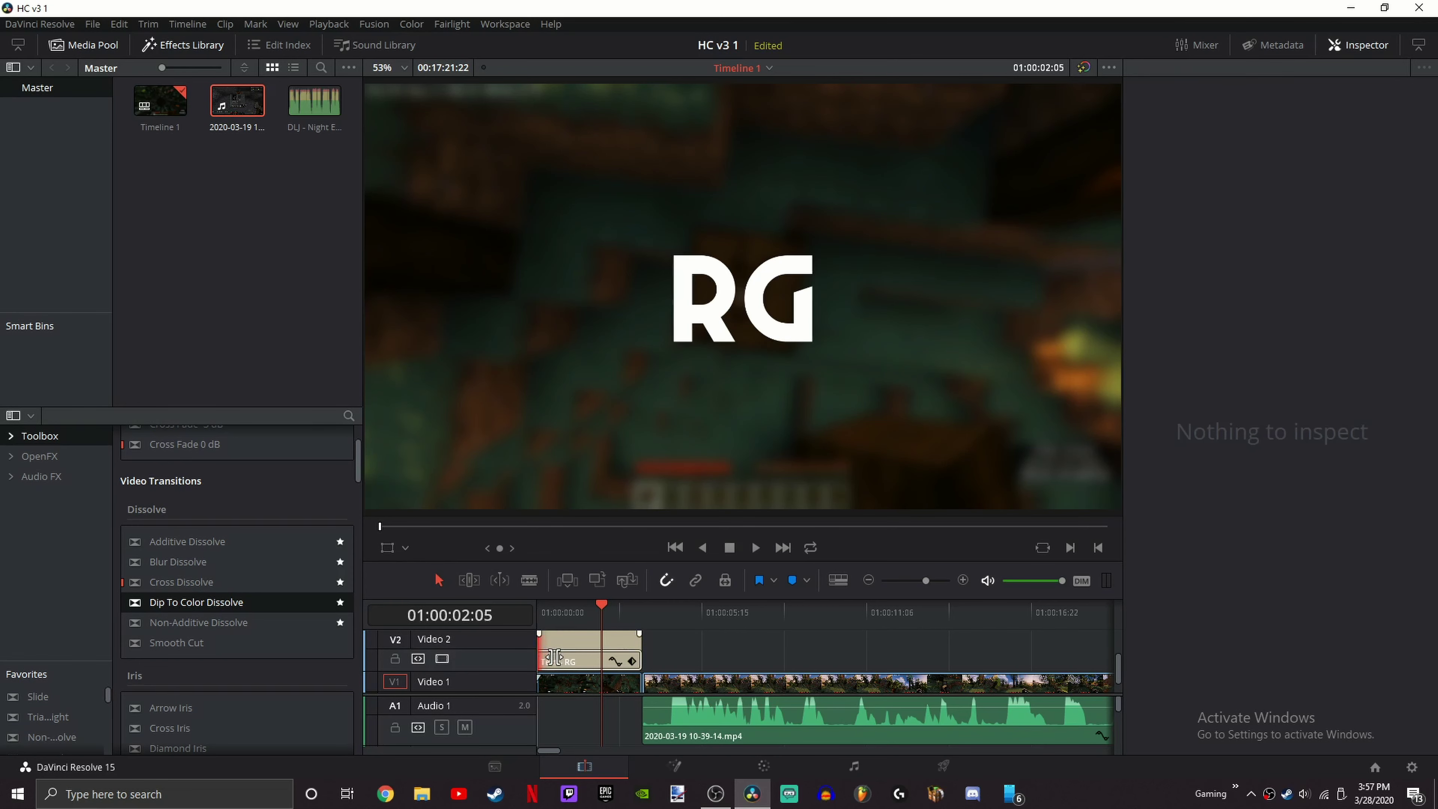
Step: Move the playhead to 01:00:01:18 and trim the start of the RG title to it
{"action": "left_click", "coordinate": [580, 616]}
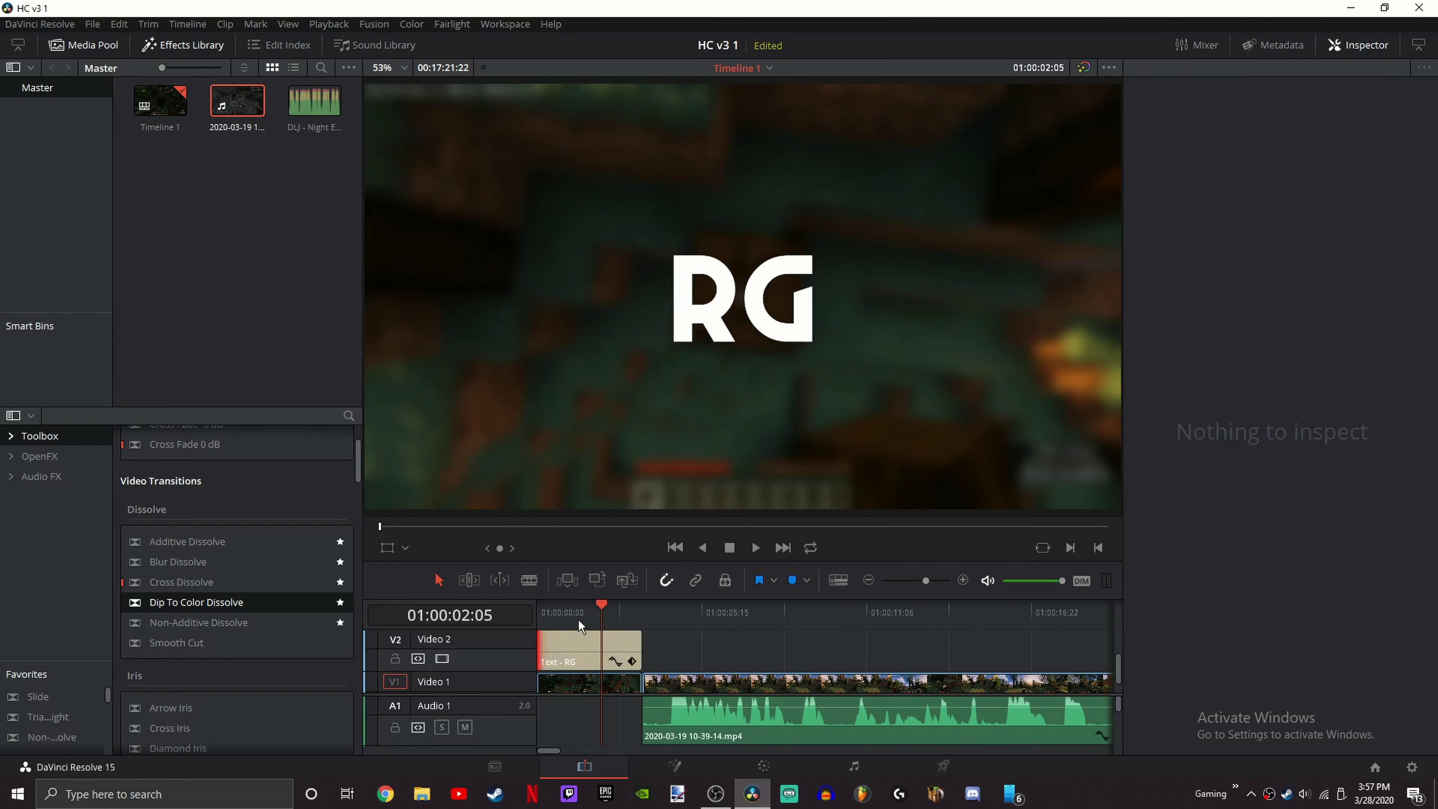
{"action": "left_click_drag", "start_coordinate": [582, 616], "coordinate": [588, 617]}
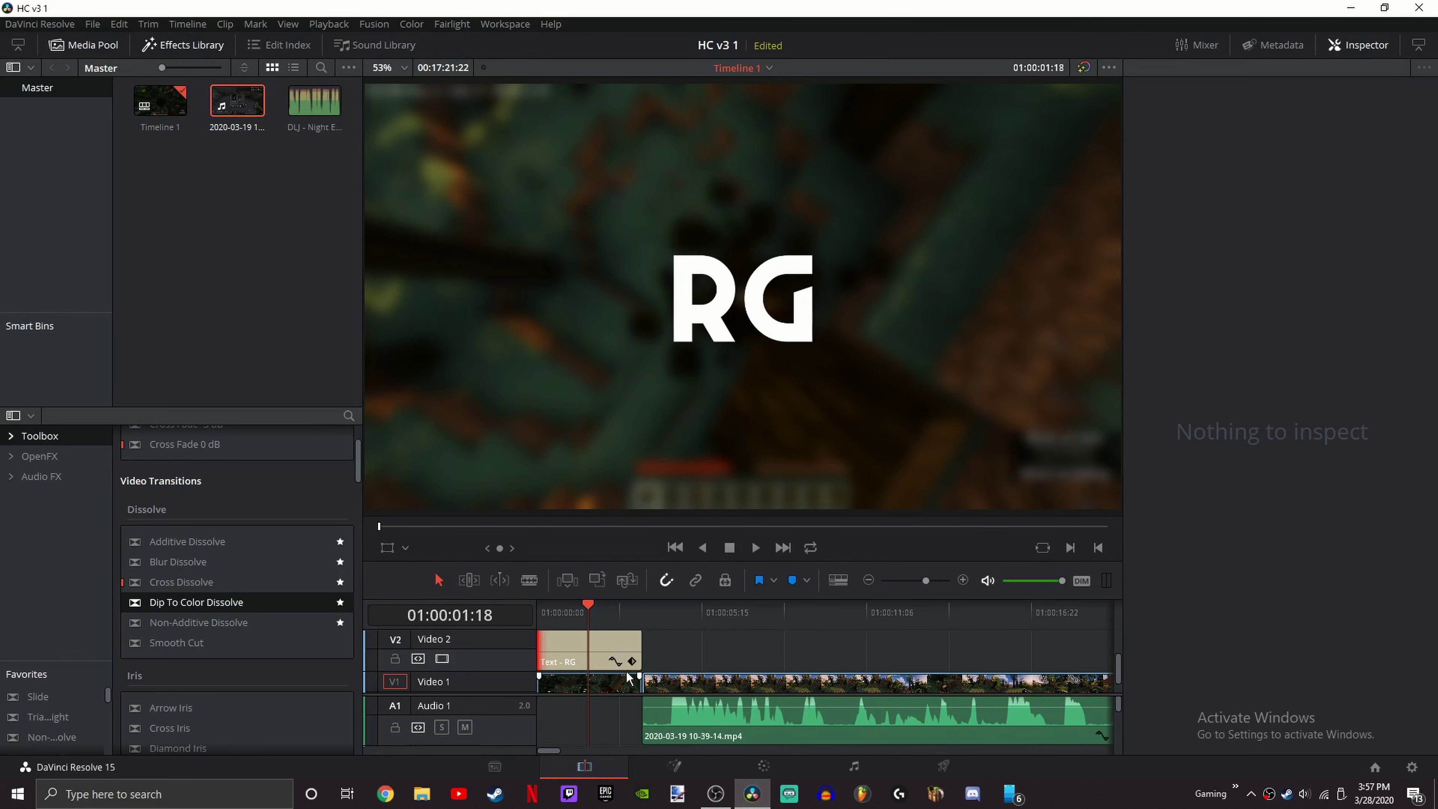
{"action": "scroll", "coordinate": [625, 668], "scroll_direction": "down", "scroll_amount": 1}
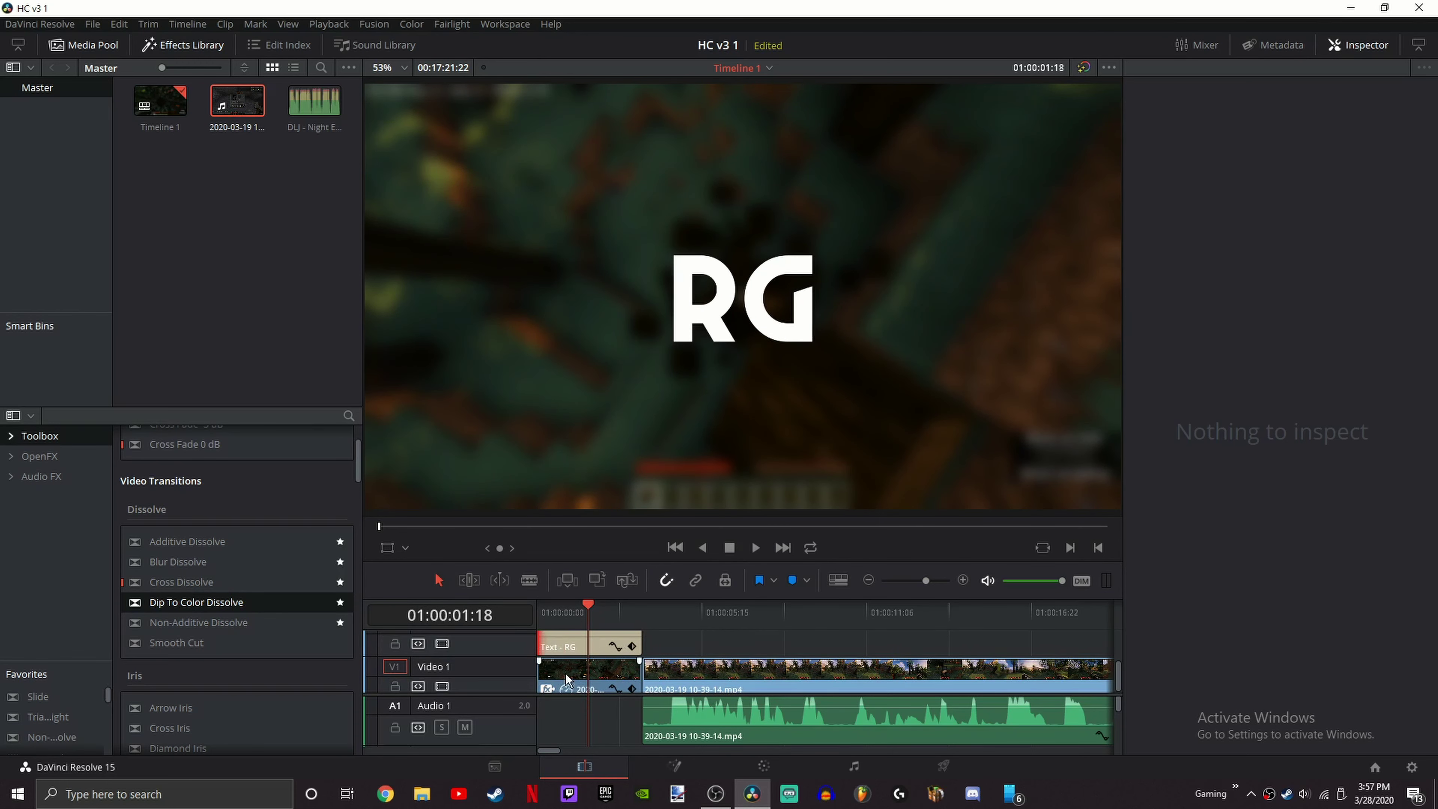
{"action": "left_click_drag", "start_coordinate": [539, 644], "coordinate": [586, 645]}
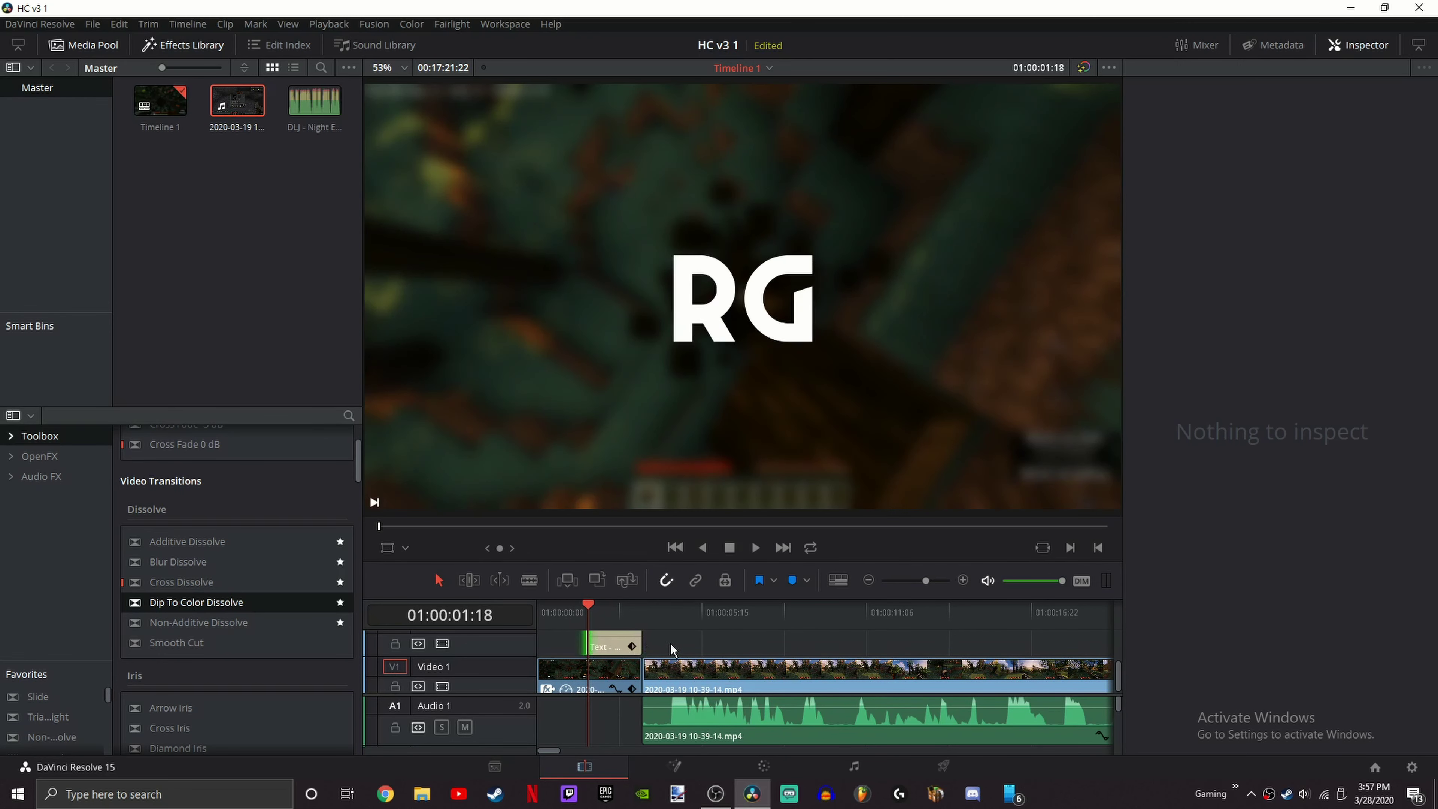
{"action": "left_click", "coordinate": [816, 641]}
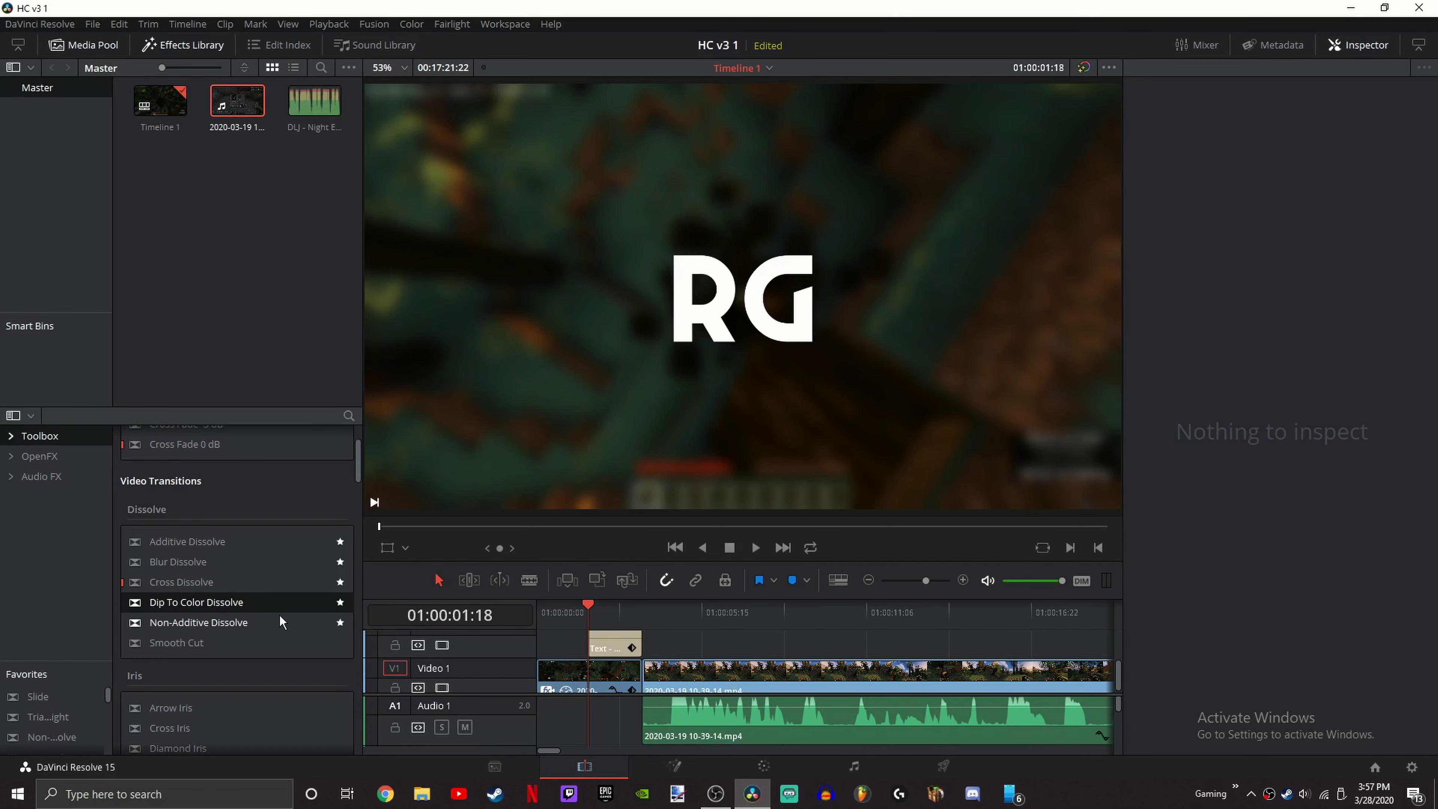
Step: Add a Dip To Color Dissolve to the start of the first clip on Video 1 and check its settings
{"action": "left_click_drag", "start_coordinate": [214, 601], "coordinate": [560, 672]}
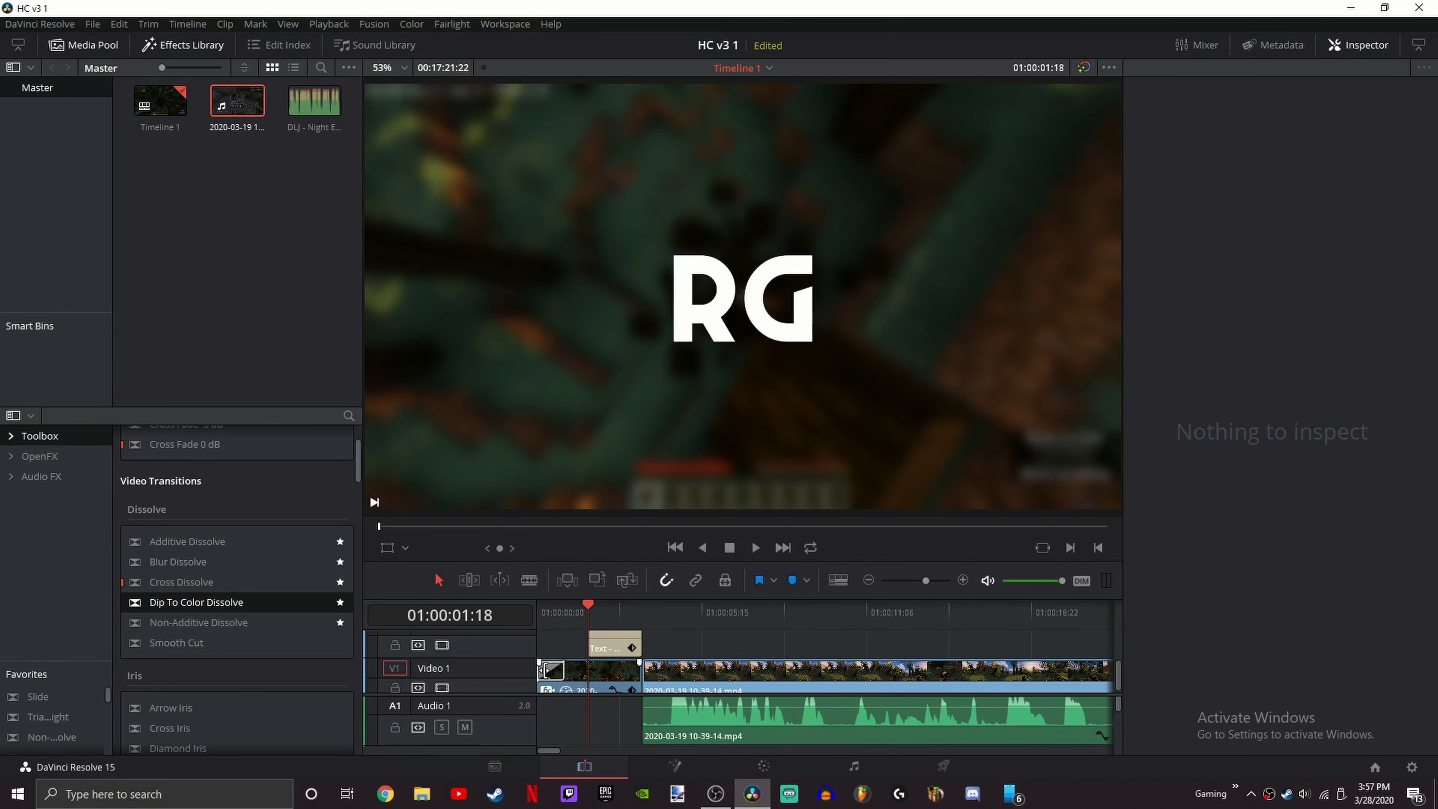
{"action": "left_click", "coordinate": [550, 670]}
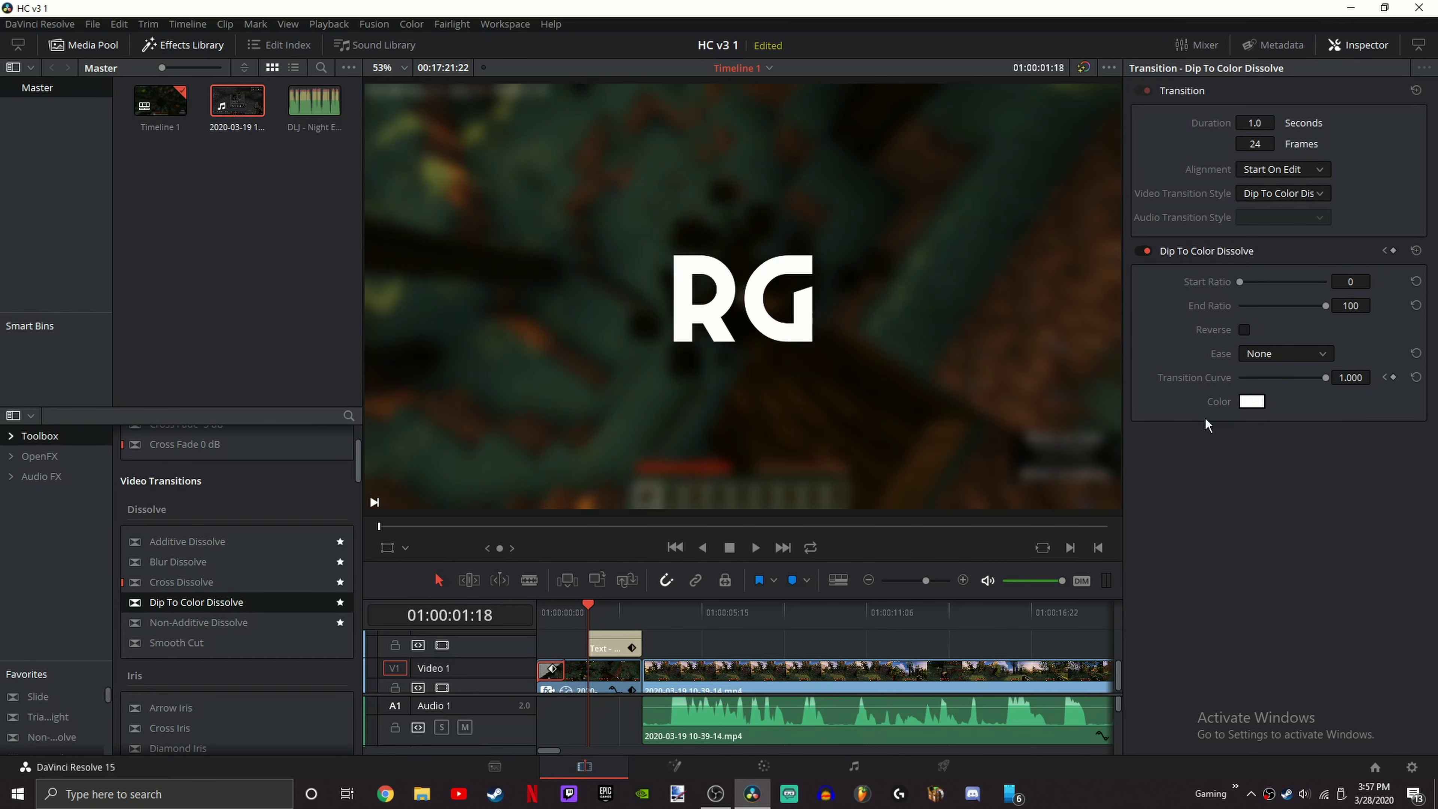
{"action": "left_click", "coordinate": [560, 635]}
Step: Play the opening from 01:00:00:00 several times to review the clip's dissolve and the delayed RG title
{"action": "left_click", "coordinate": [541, 619]}
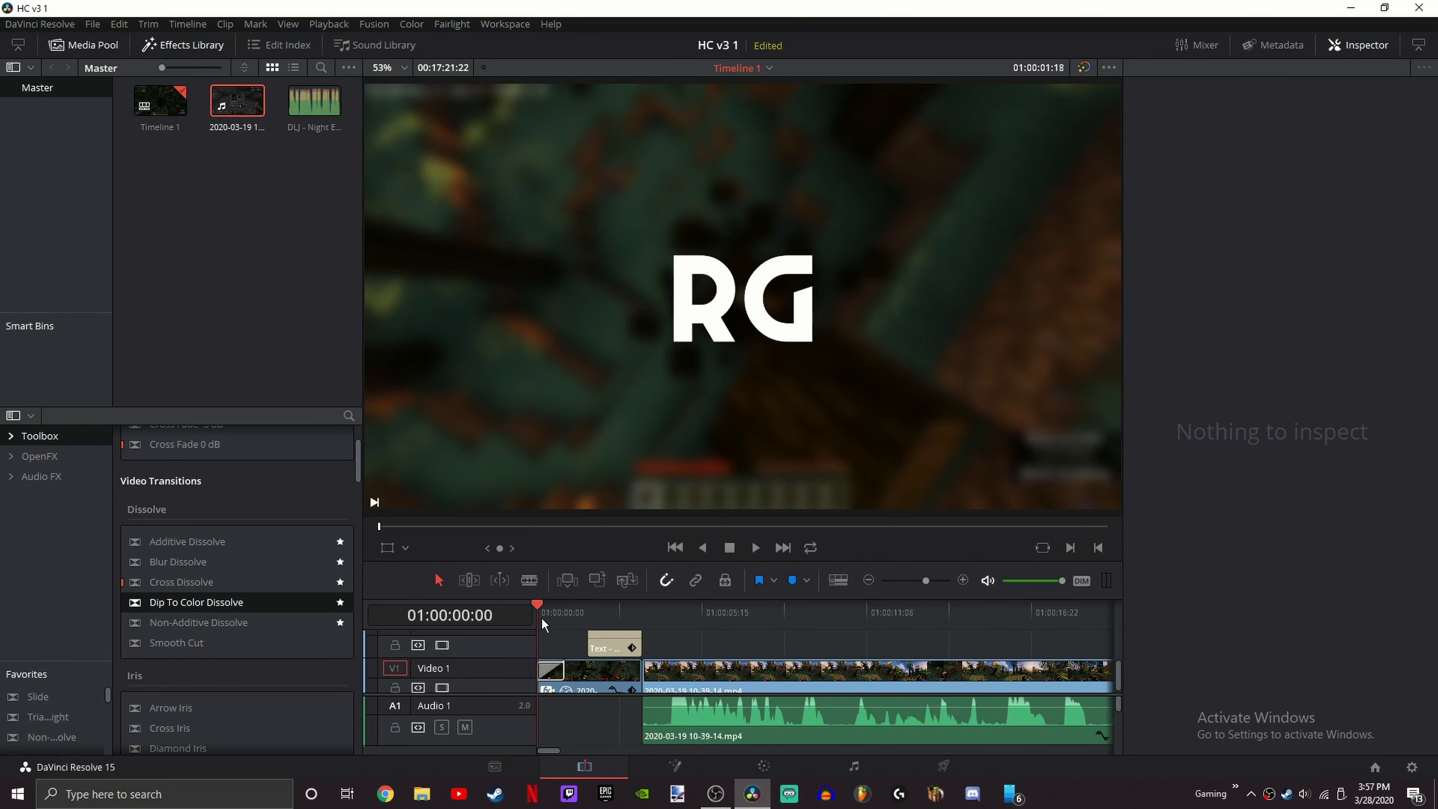
{"action": "key", "text": "space"}
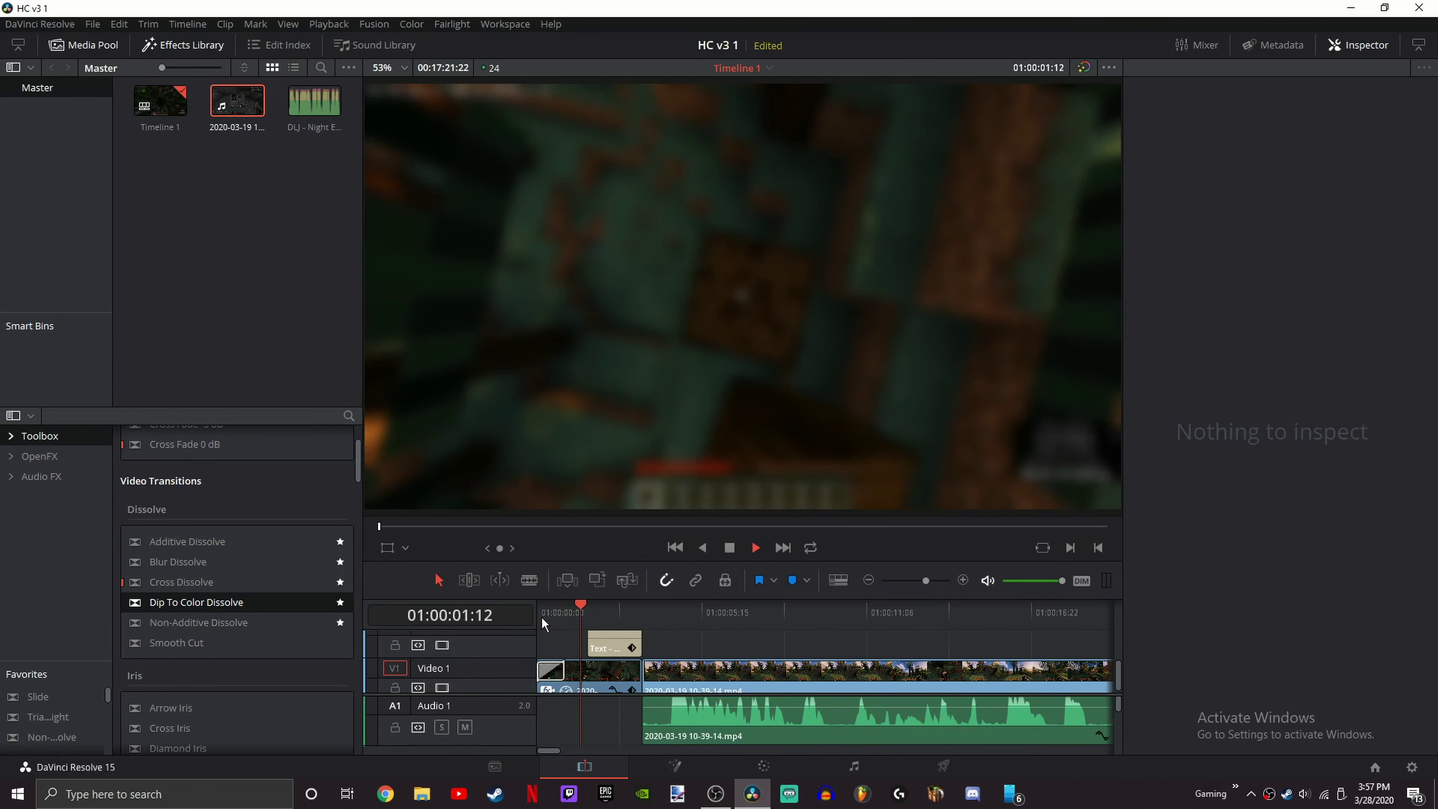
{"action": "left_click", "coordinate": [542, 618]}
{"action": "mouse_move", "coordinate": [568, 670]}
{"action": "left_mouse_down"}
{"action": "mouse_move", "coordinate": [594, 671]}
{"action": "mouse_move", "coordinate": [569, 670]}
{"action": "left_mouse_up"}
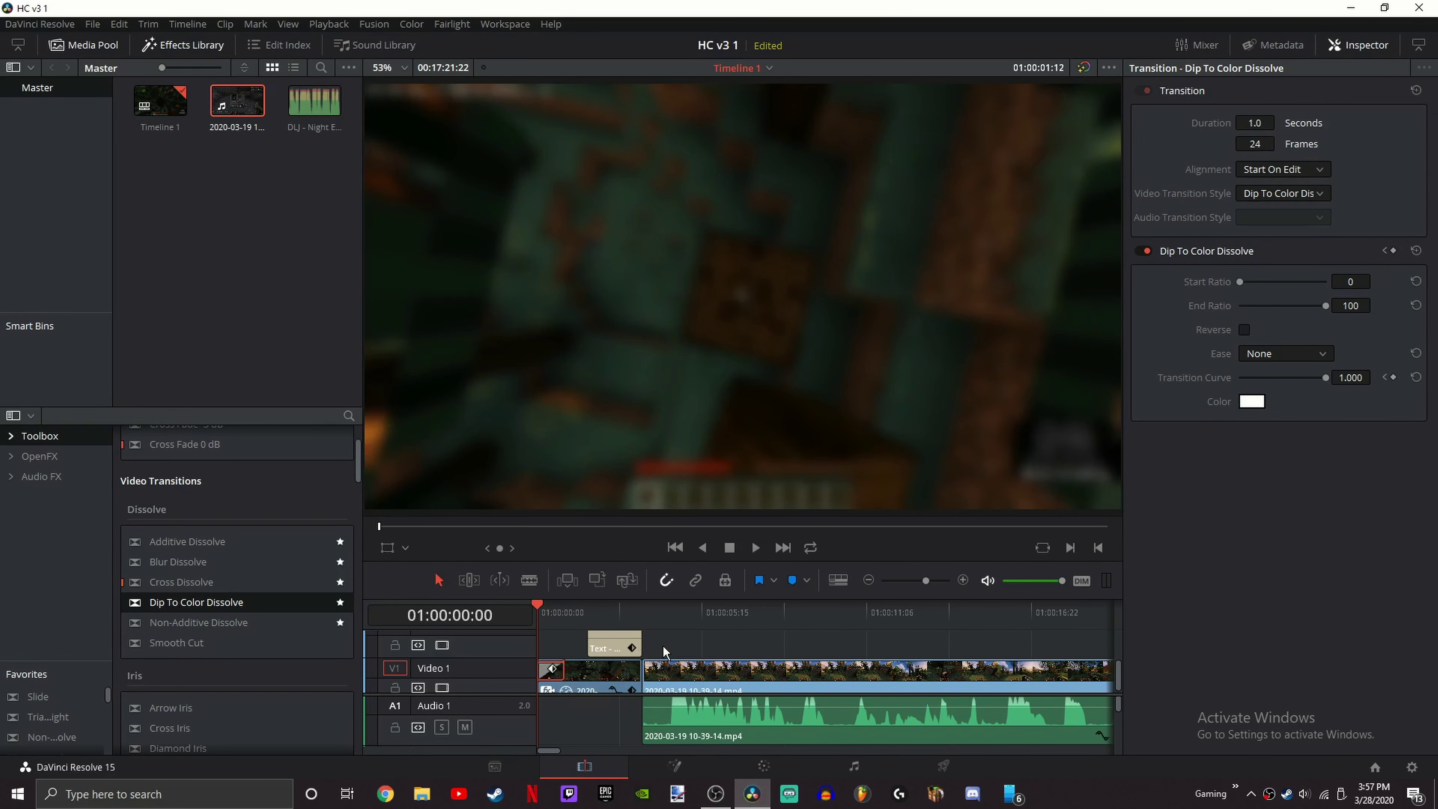
{"action": "left_click", "coordinate": [665, 651]}
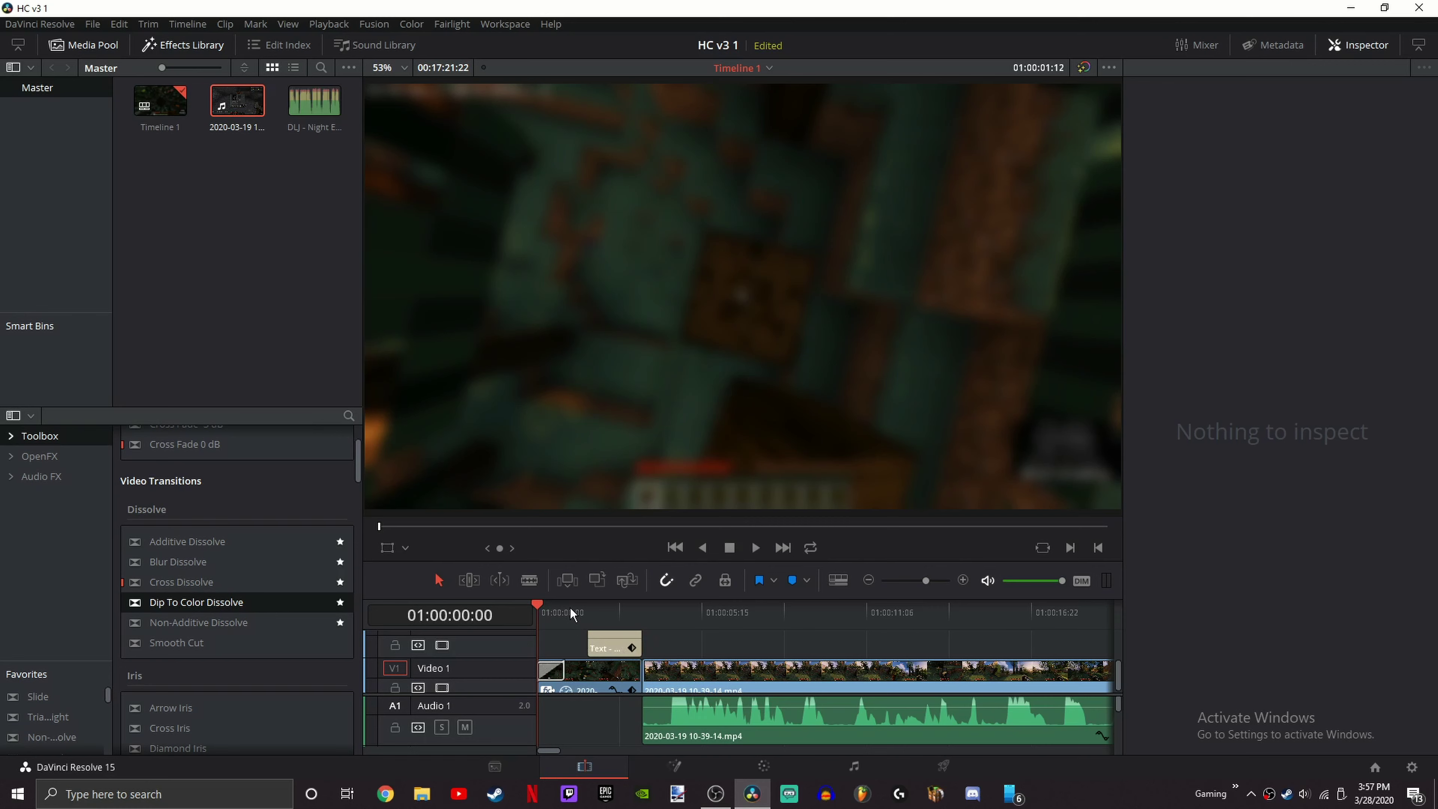
{"action": "left_click", "coordinate": [538, 619]}
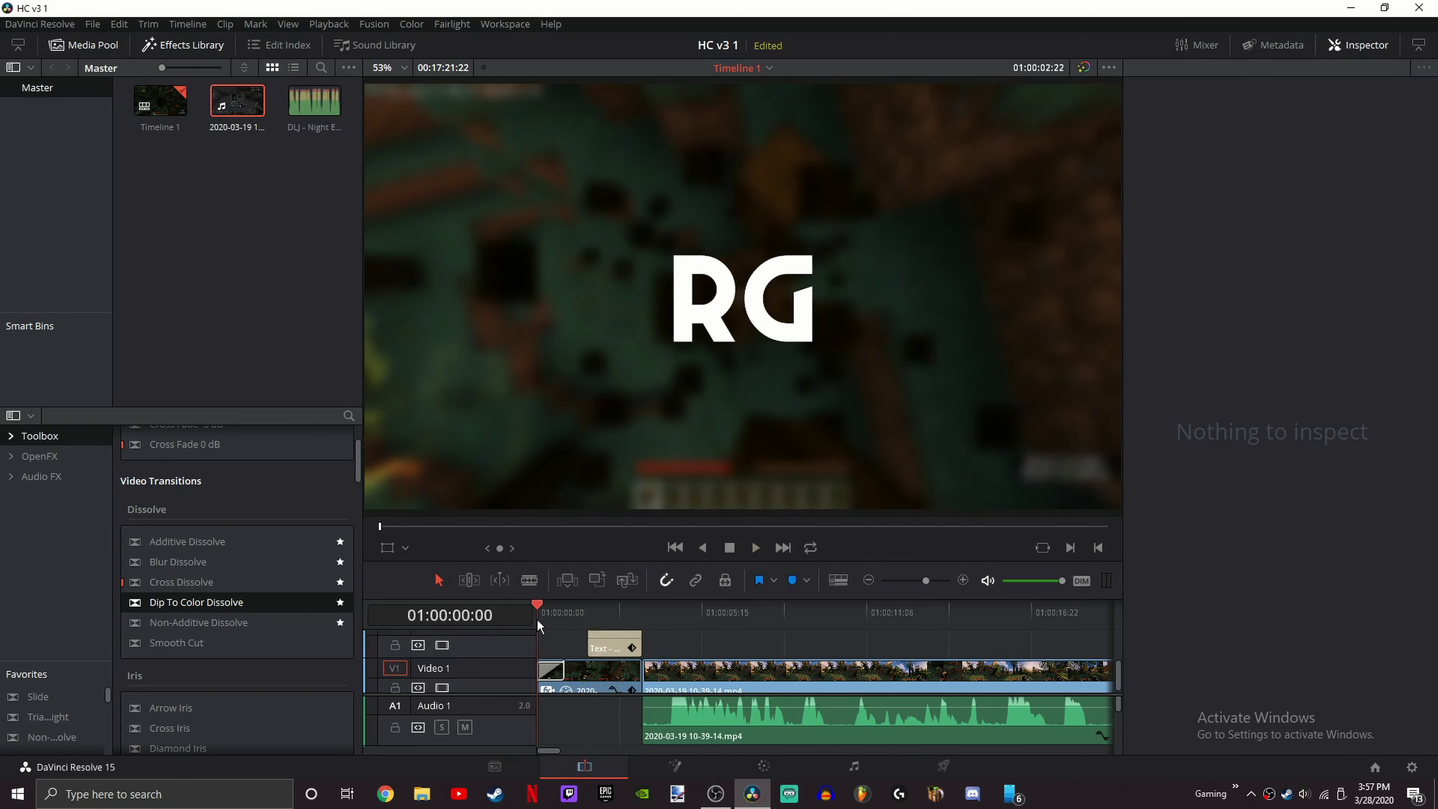
{"action": "key", "text": "space"}
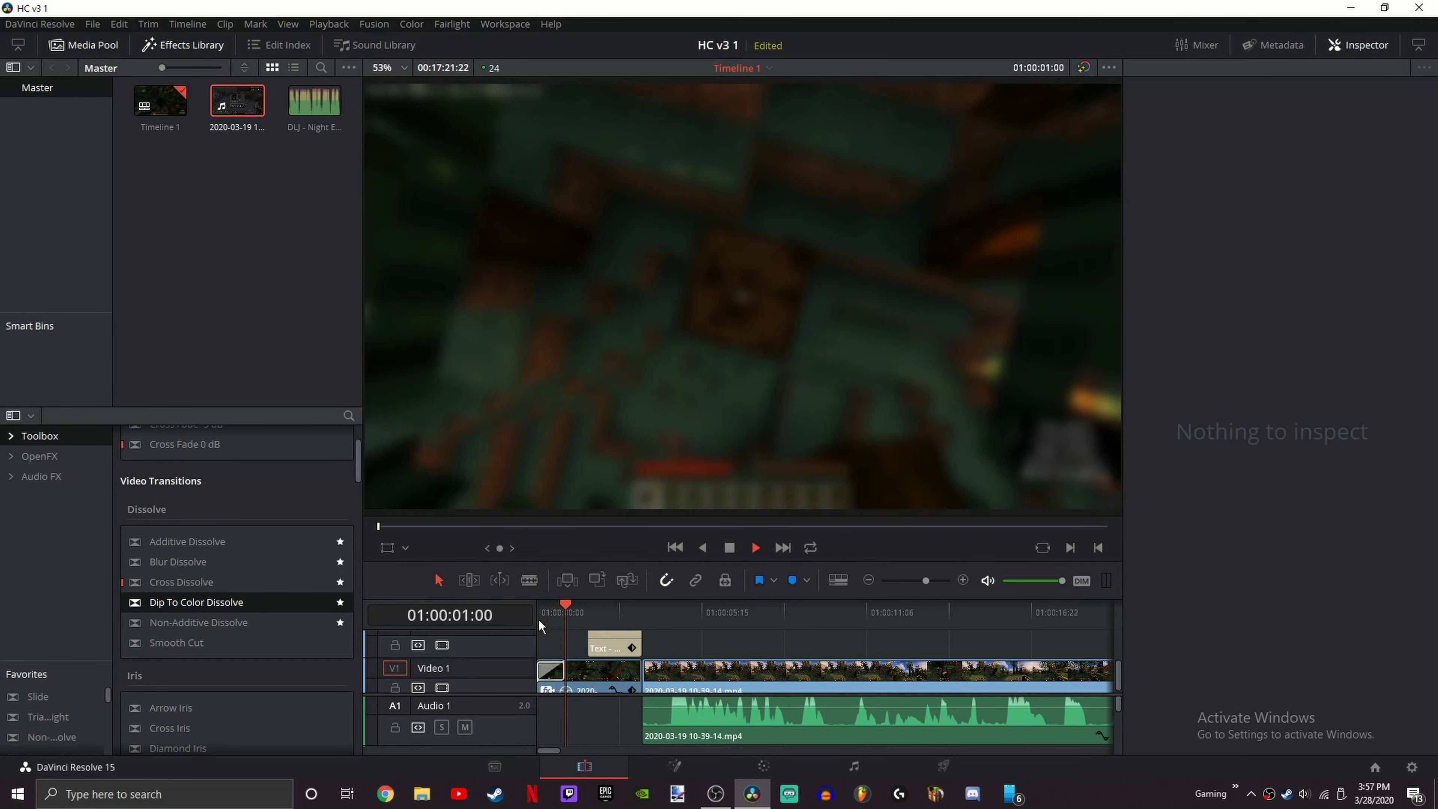
{"action": "key", "text": "space"}
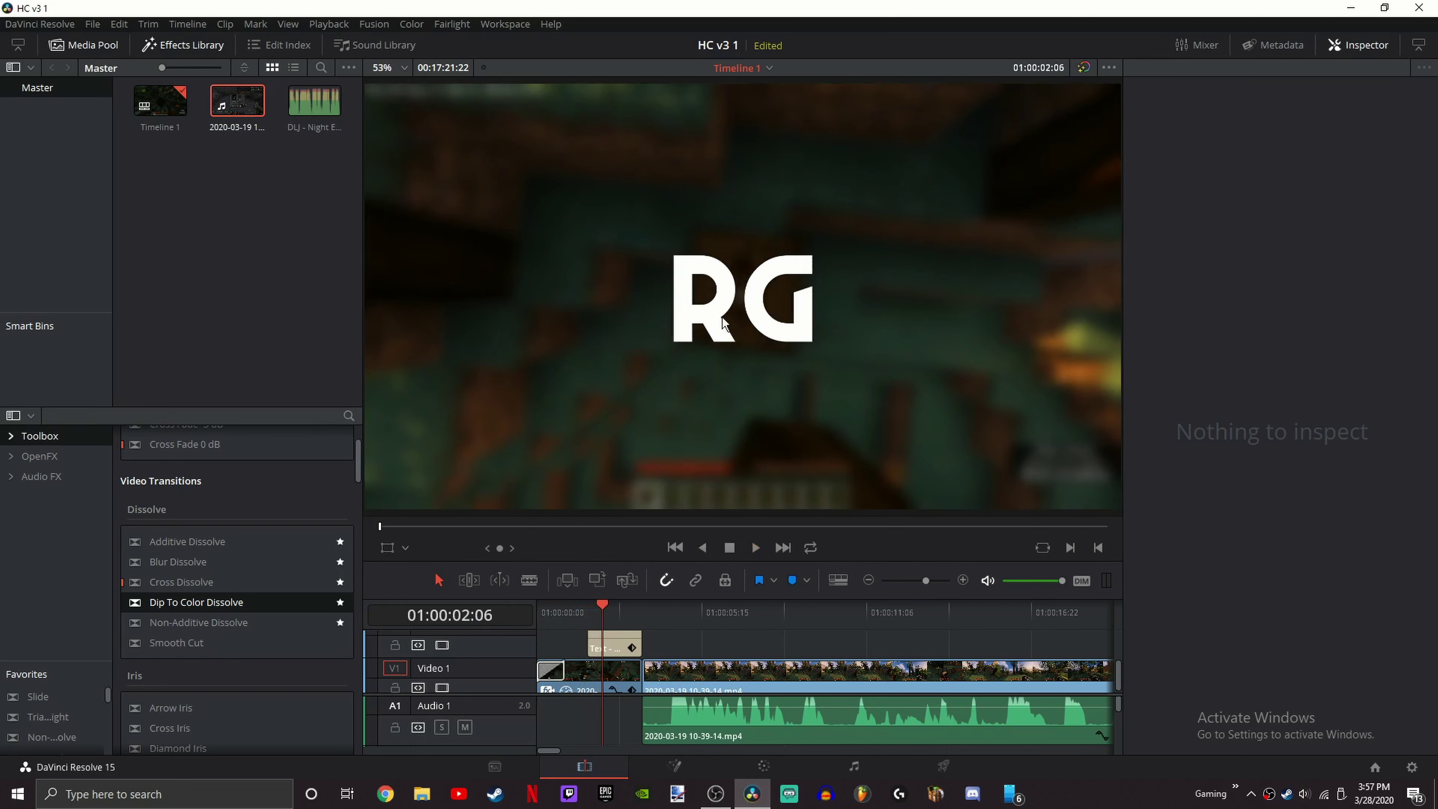
Step: Extend the start of the RG title back to 01:00:01:00, where the clip's dissolve ends, and park the playhead there
{"action": "left_click_drag", "start_coordinate": [589, 647], "coordinate": [573, 622]}
{"action": "left_click", "coordinate": [571, 618]}
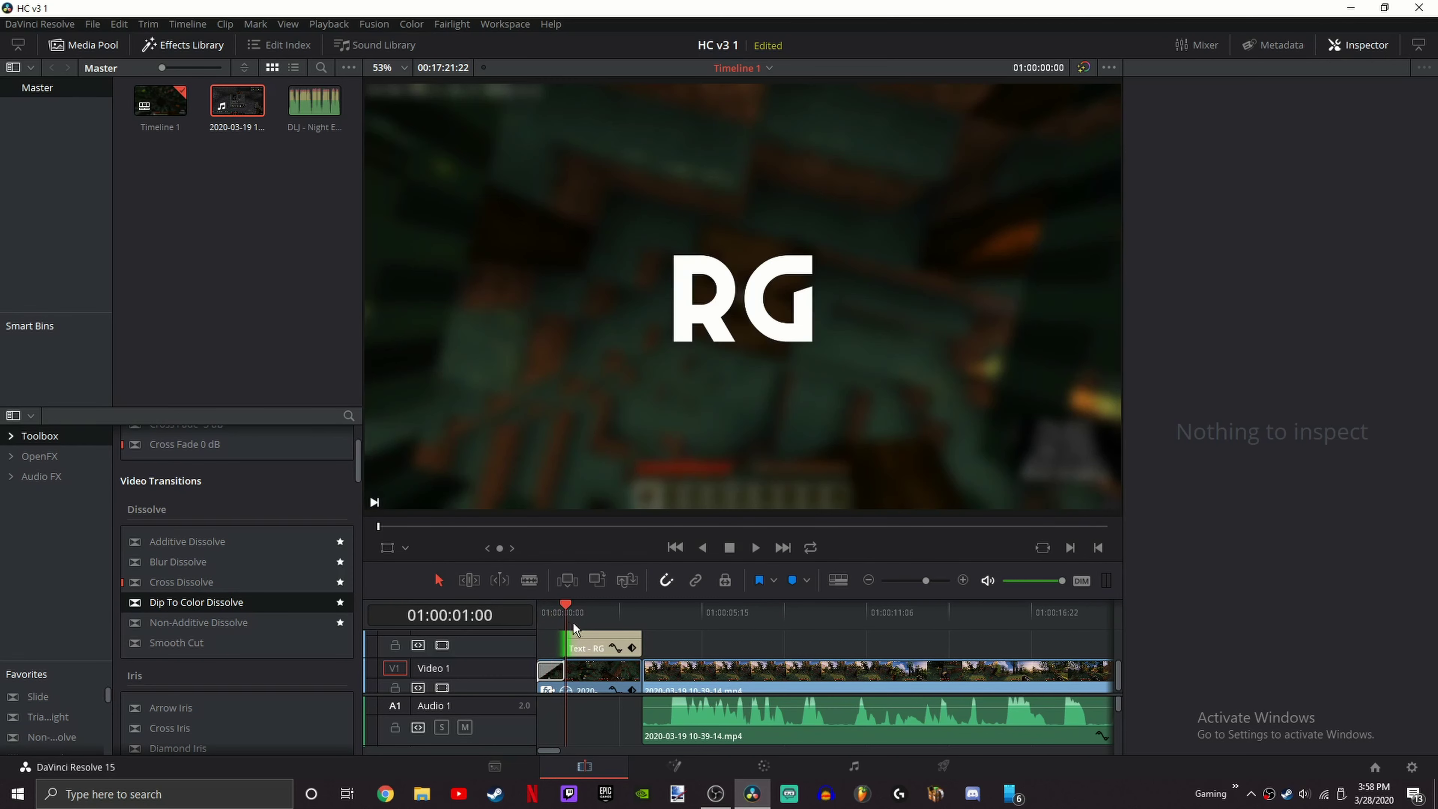
Step: Add a Cross Dissolve to the start of the RG title and play the opening from 01:00:00:00
{"action": "left_click", "coordinate": [693, 642]}
{"action": "scroll", "coordinate": [227, 583], "scroll_direction": "up", "scroll_amount": 1}
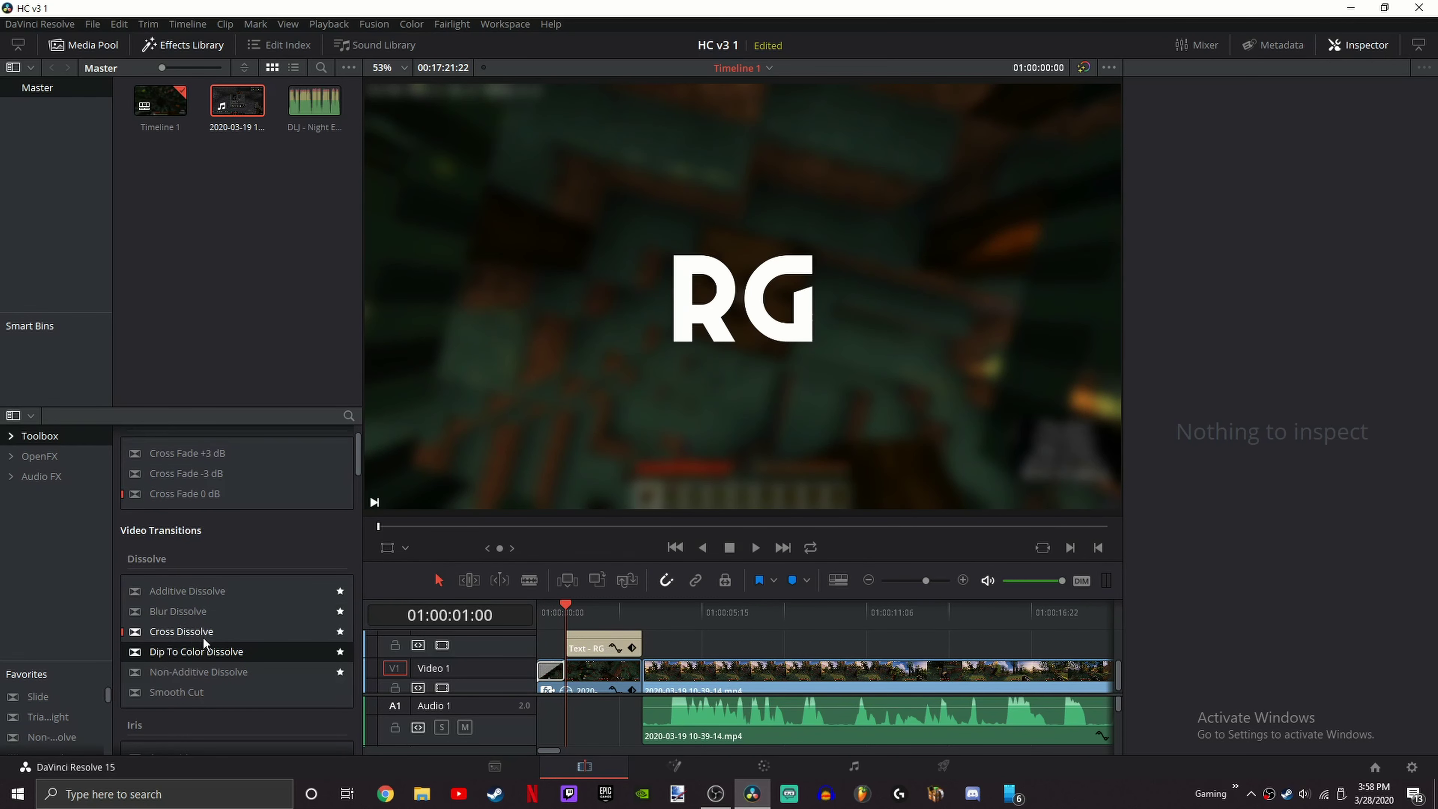
{"action": "left_click_drag", "start_coordinate": [163, 637], "coordinate": [521, 621]}
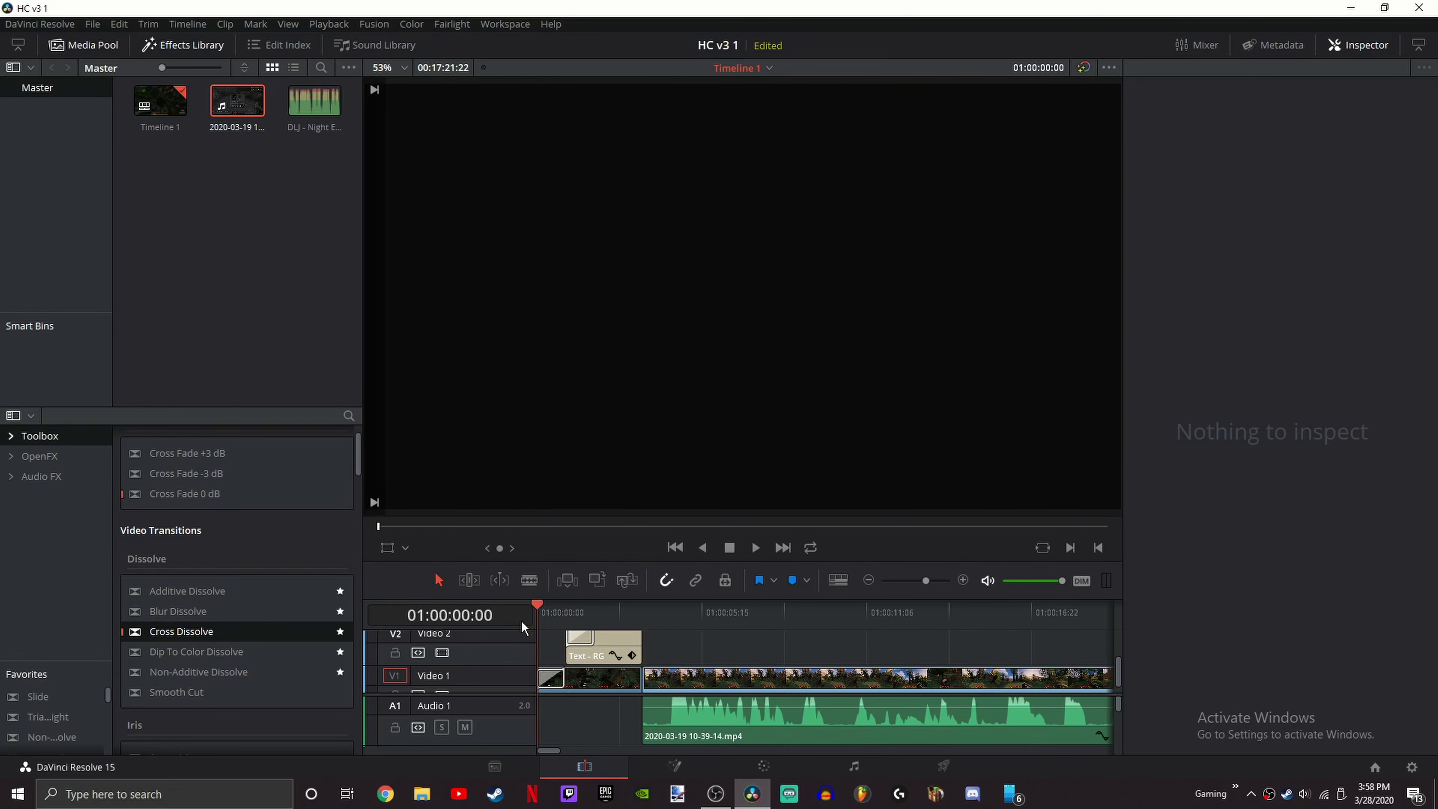
{"action": "key", "text": "space"}
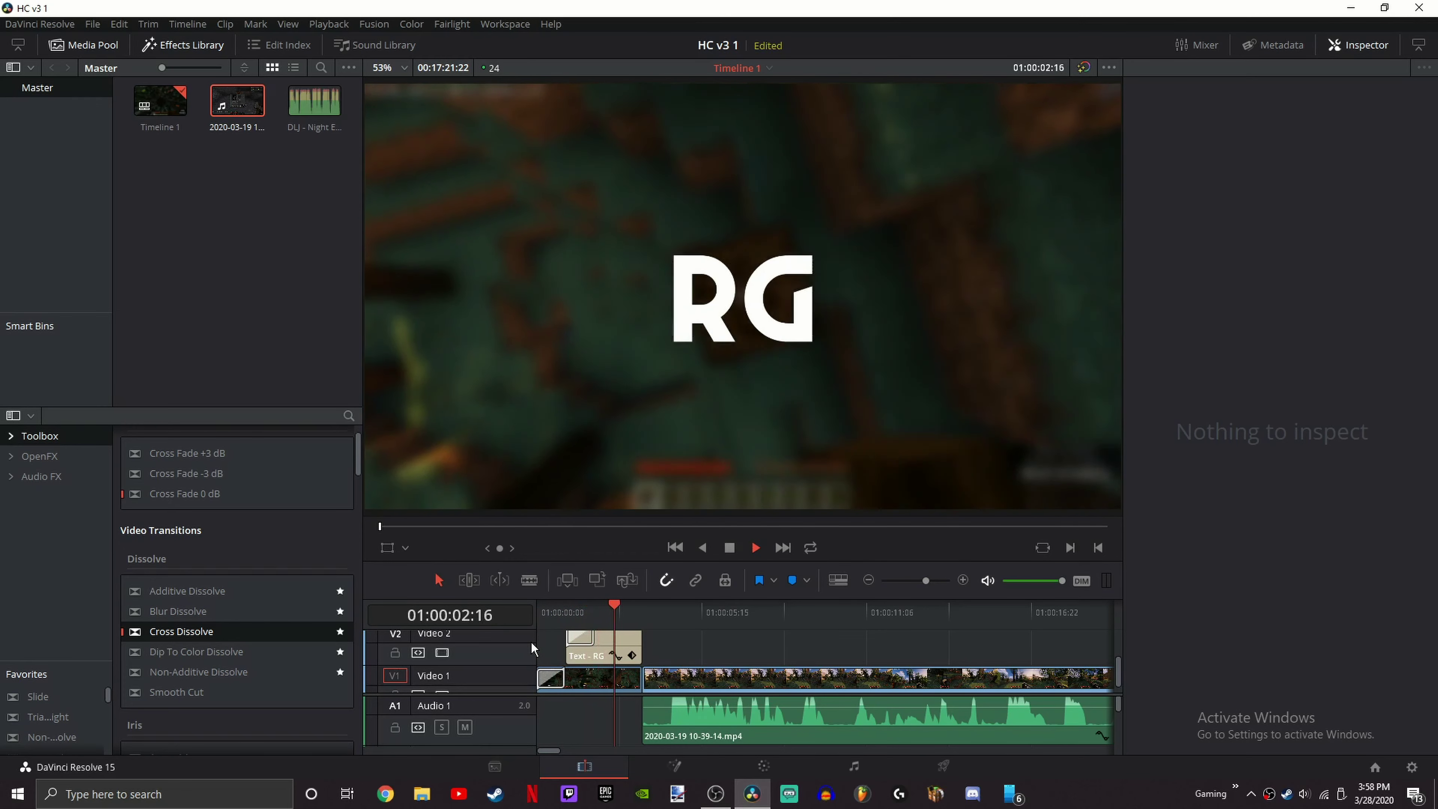
{"action": "left_click", "coordinate": [566, 610]}
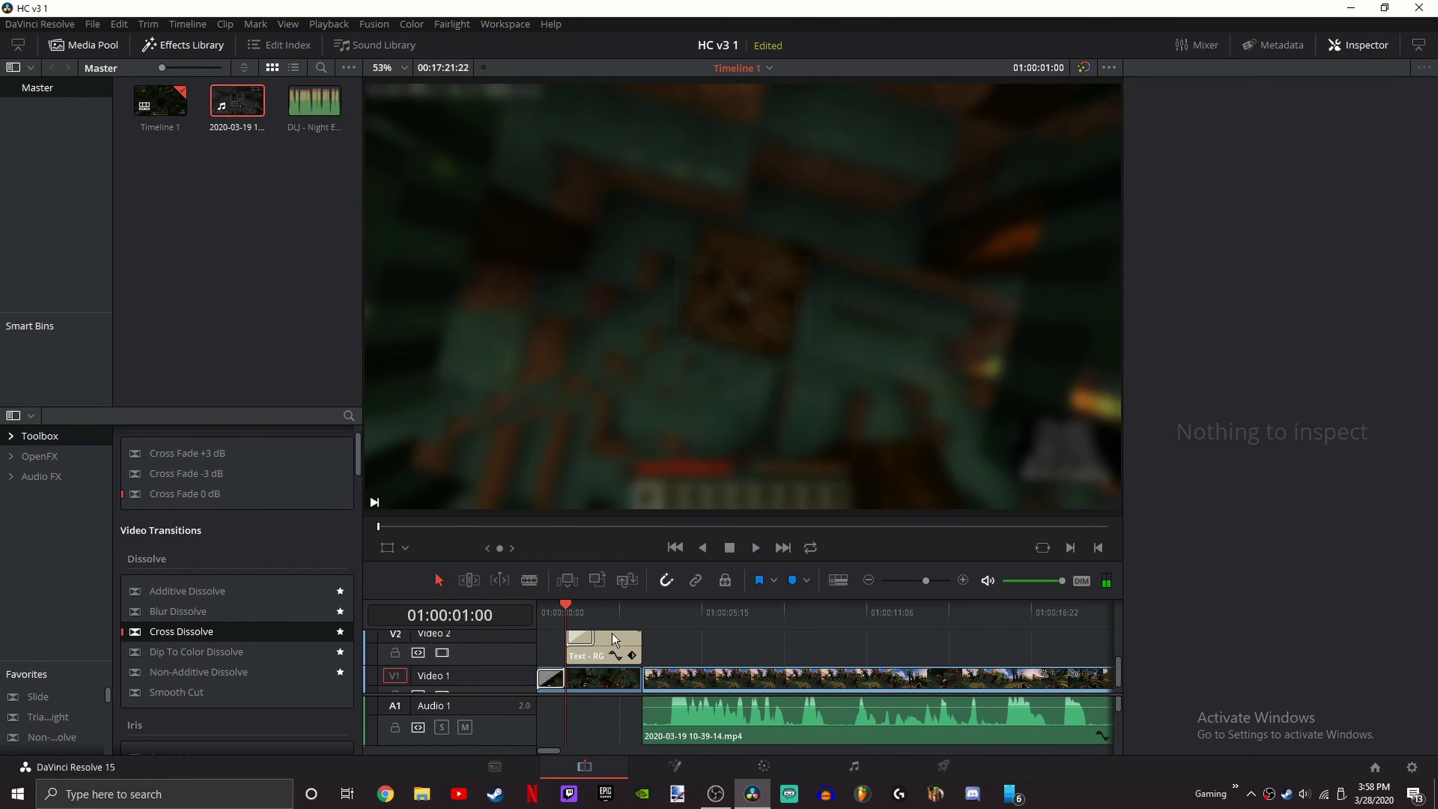
Step: Replace the text of the RG title on Video 2 with "Hardcore"
{"action": "left_click", "coordinate": [609, 613]}
{"action": "left_click", "coordinate": [616, 644]}
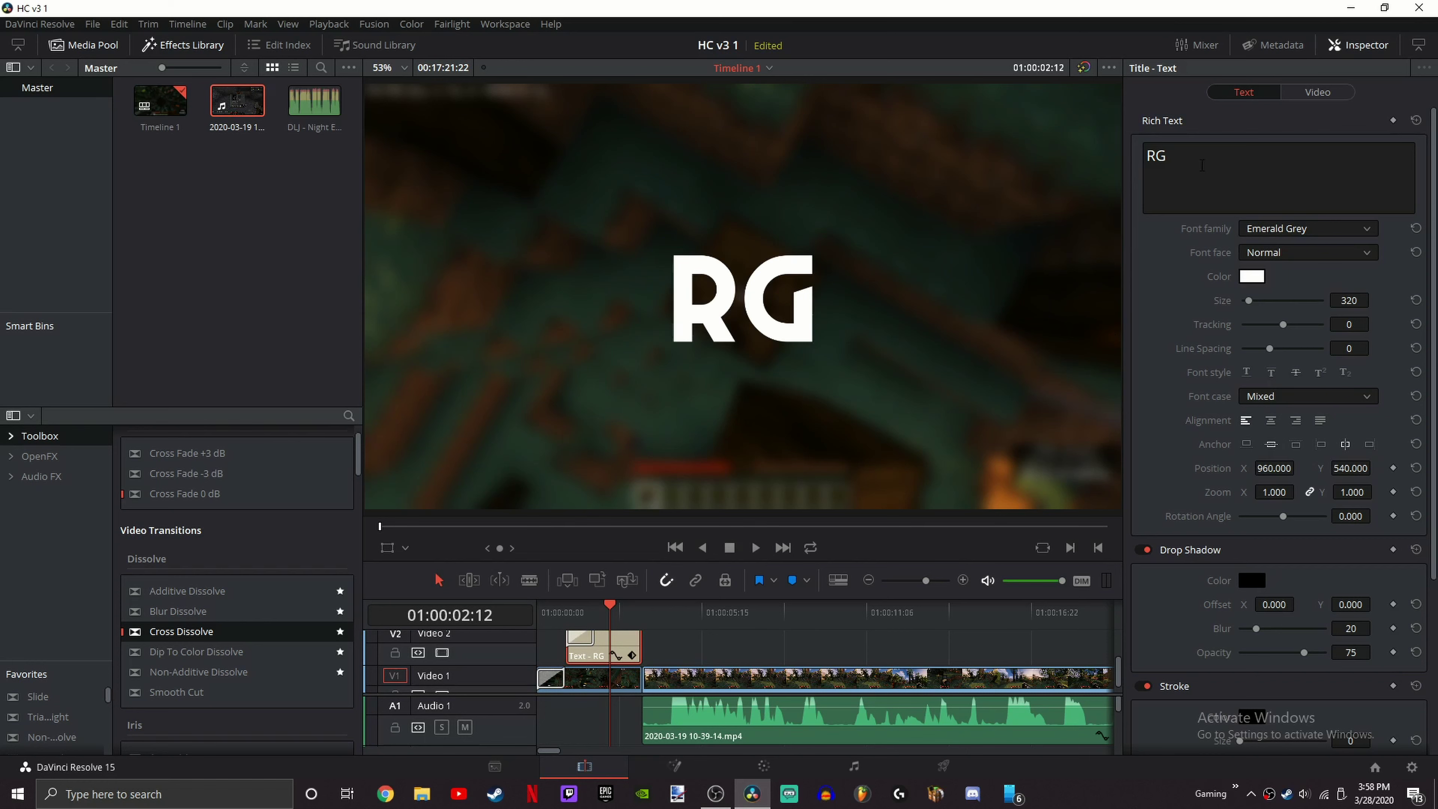
{"action": "double_click", "coordinate": [1188, 165]}
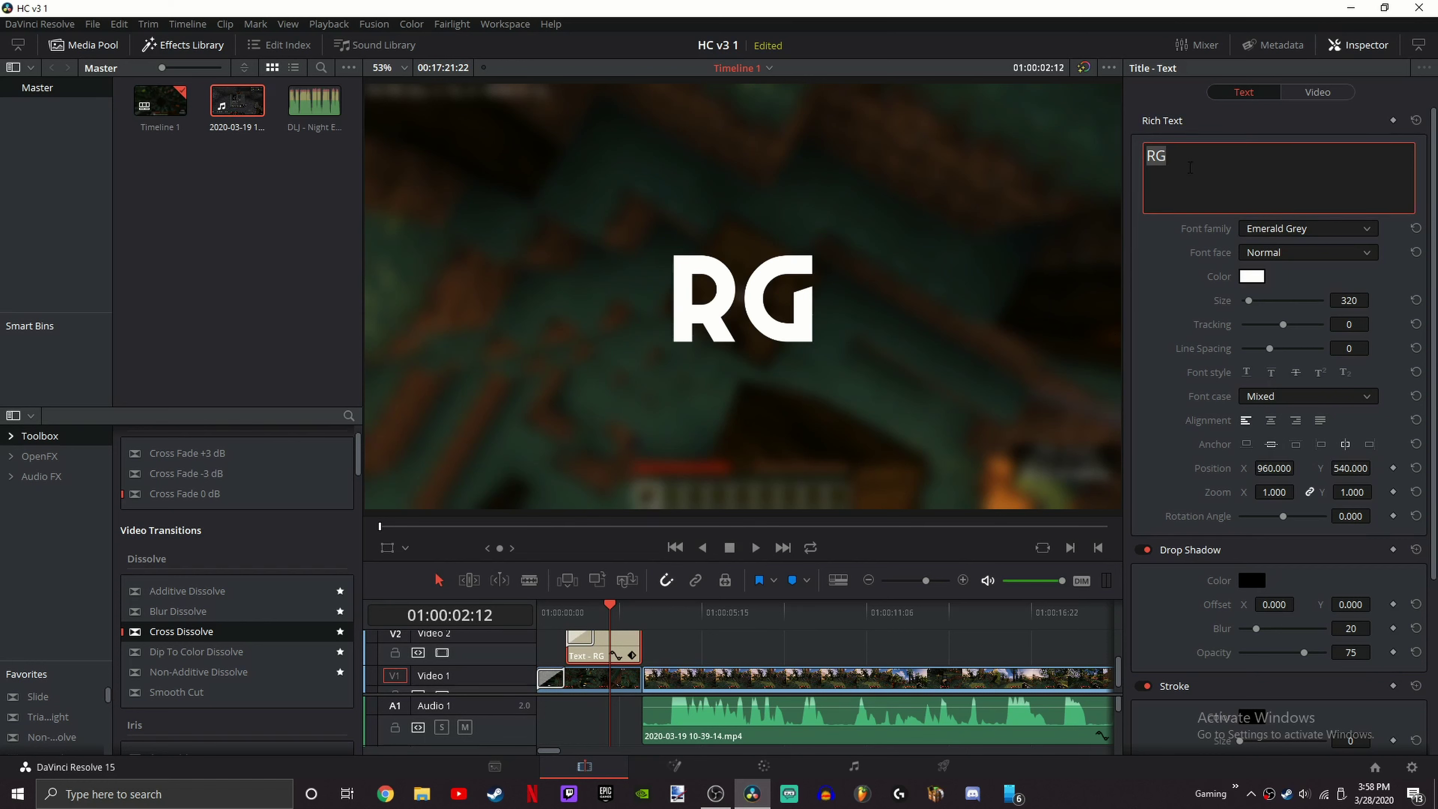
{"action": "type", "text": "HAC"}
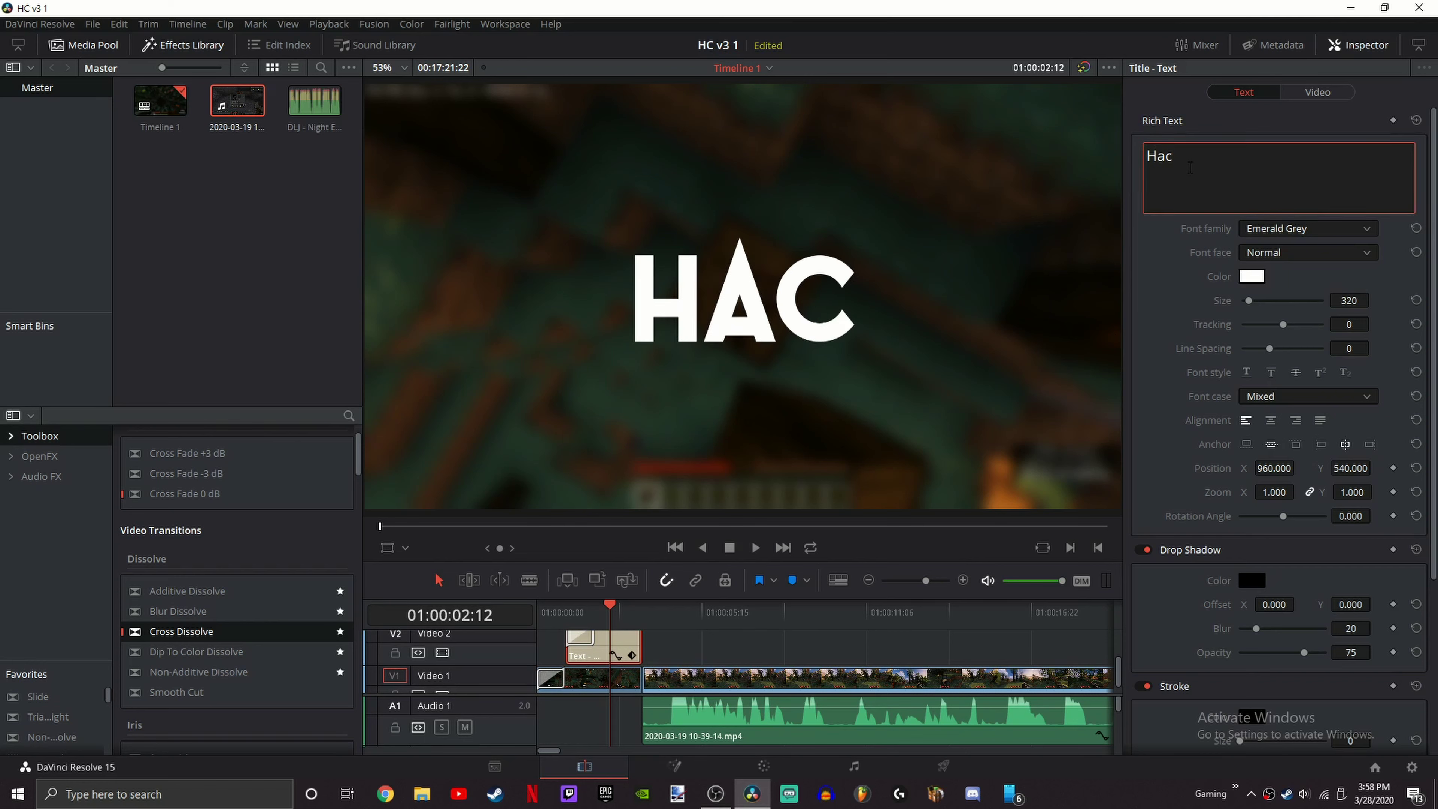
{"action": "key", "text": "BackSpace"}
{"action": "key", "text": "BackSpace"}
{"action": "key", "text": "BackSpace"}
{"action": "type", "text": "J"}
{"action": "key", "text": "BackSpace"}
{"action": "type", "text": "Hactr"}
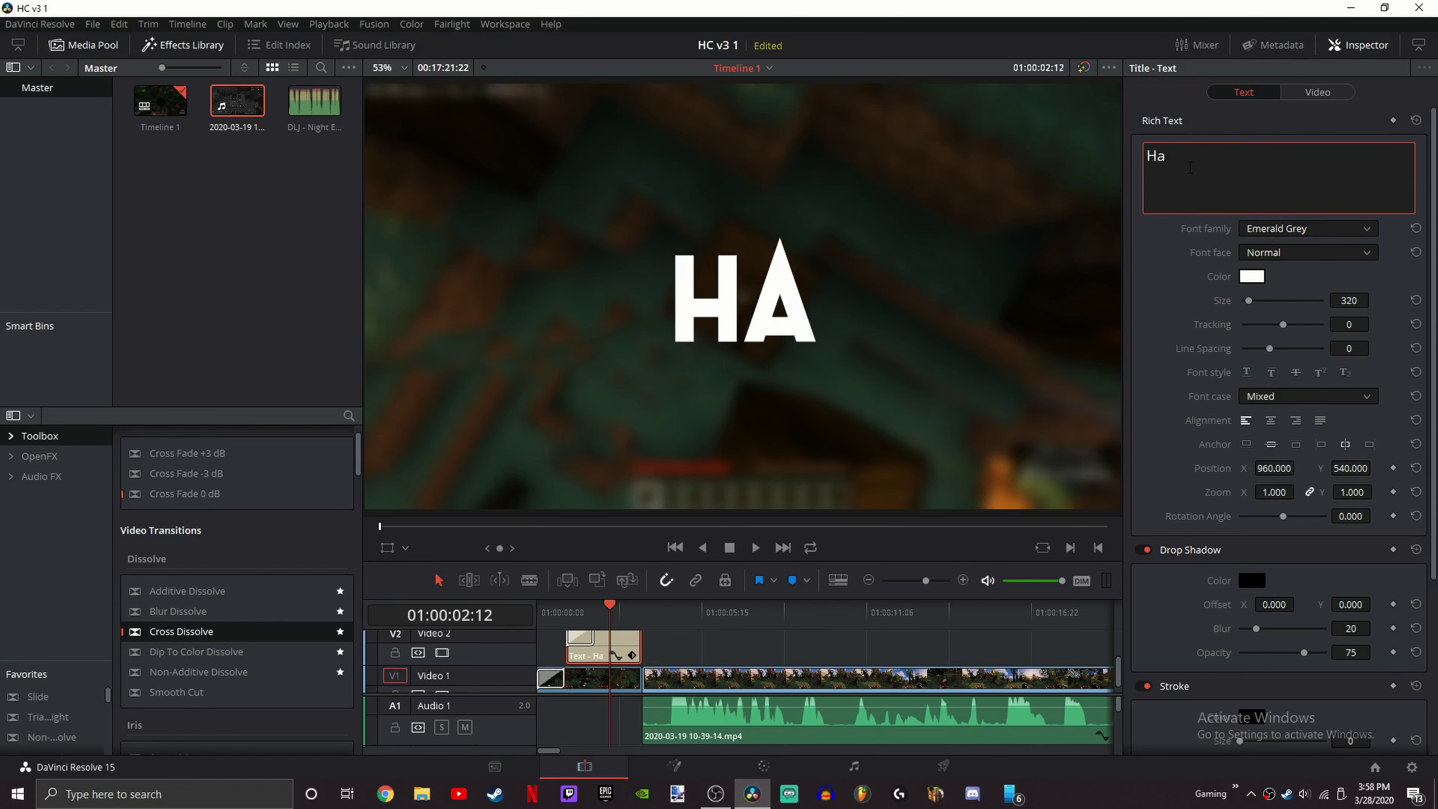
{"action": "key", "text": "BackSpace"}
{"action": "key", "text": "BackSpace"}
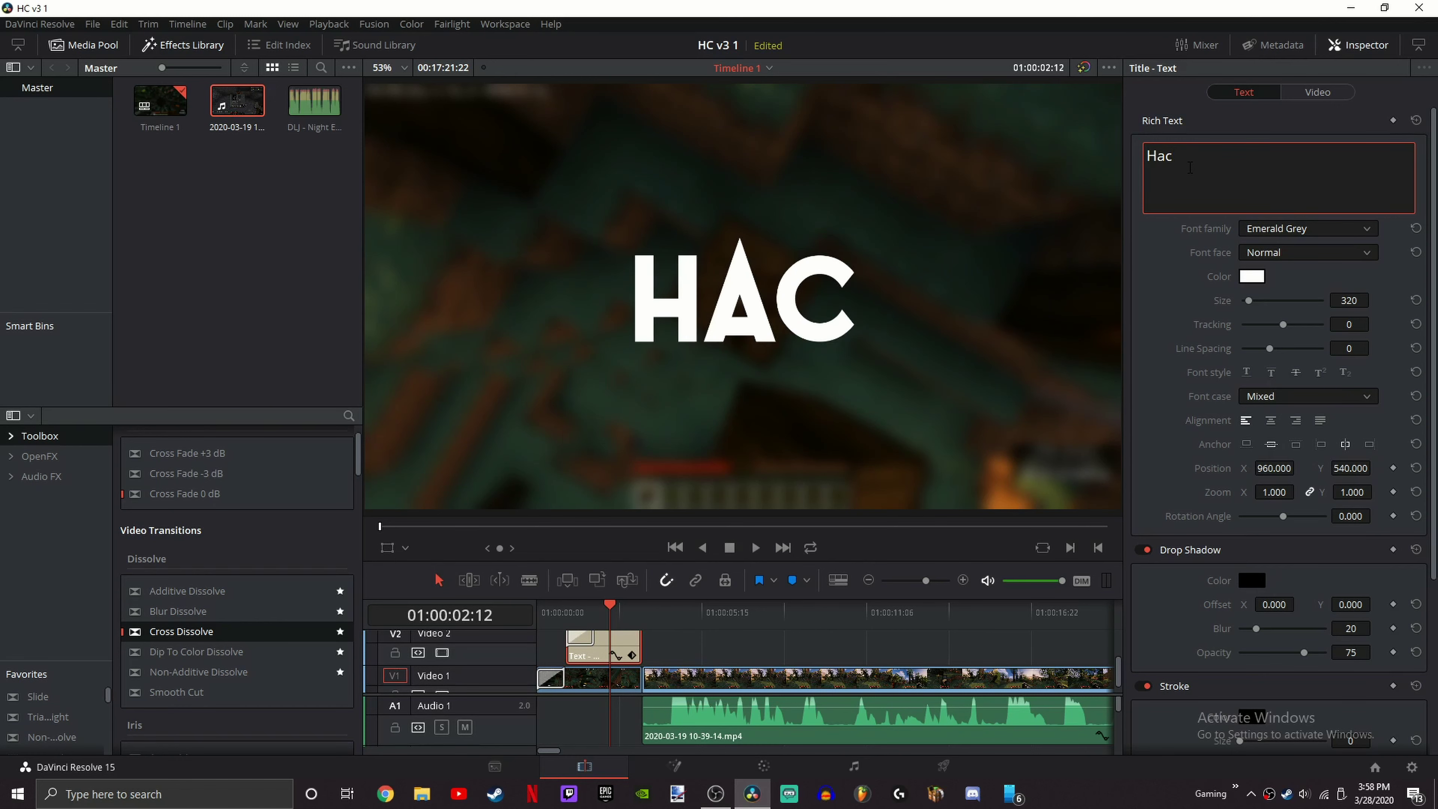
{"action": "key", "text": "BackSpace"}
{"action": "type", "text": "rd core"}
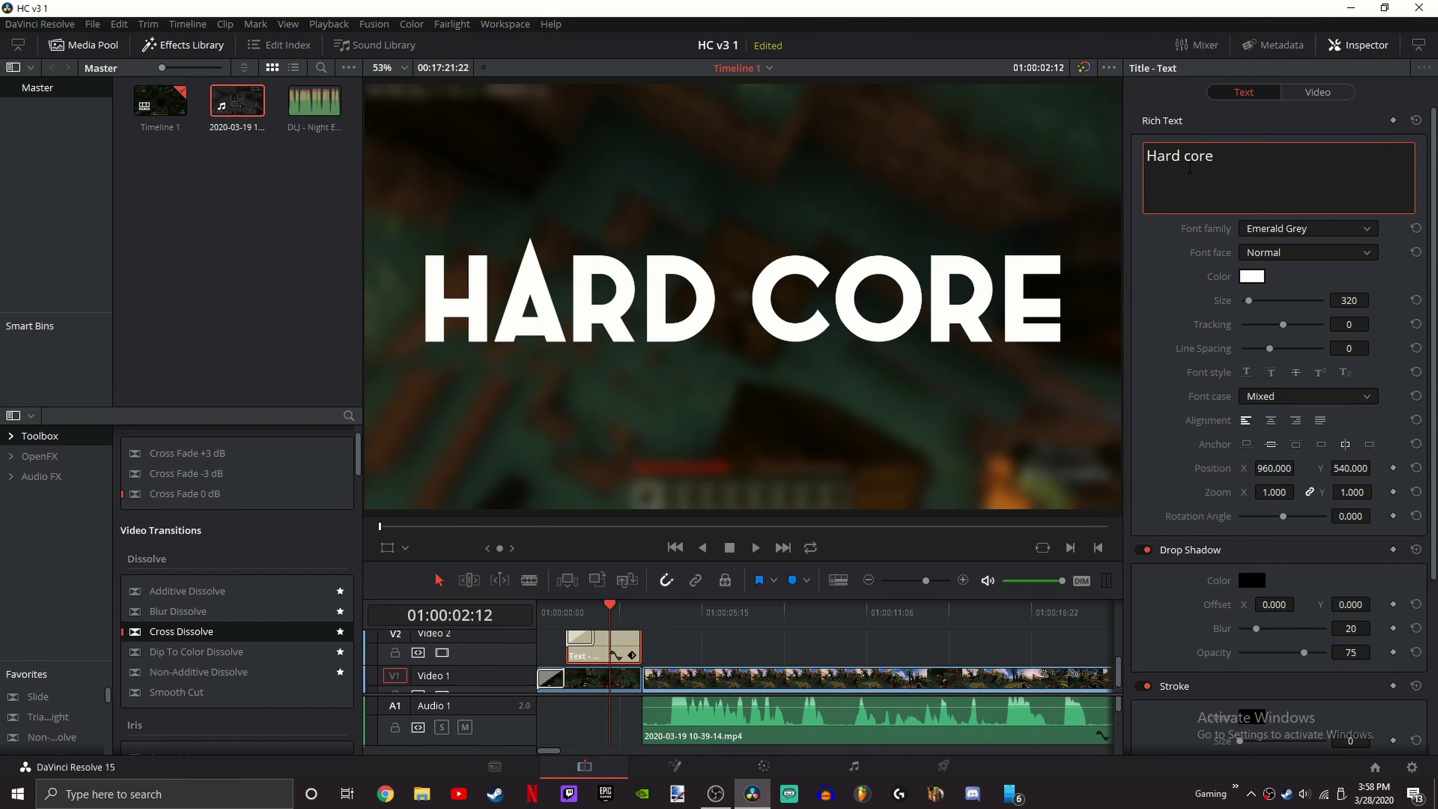
{"action": "key", "text": "BackSpace"}
{"action": "key", "text": "BackSpace"}
{"action": "key", "text": "BackSpace"}
{"action": "key", "text": "BackSpace"}
{"action": "key", "text": "BackSpace"}
{"action": "type", "text": "cor"}
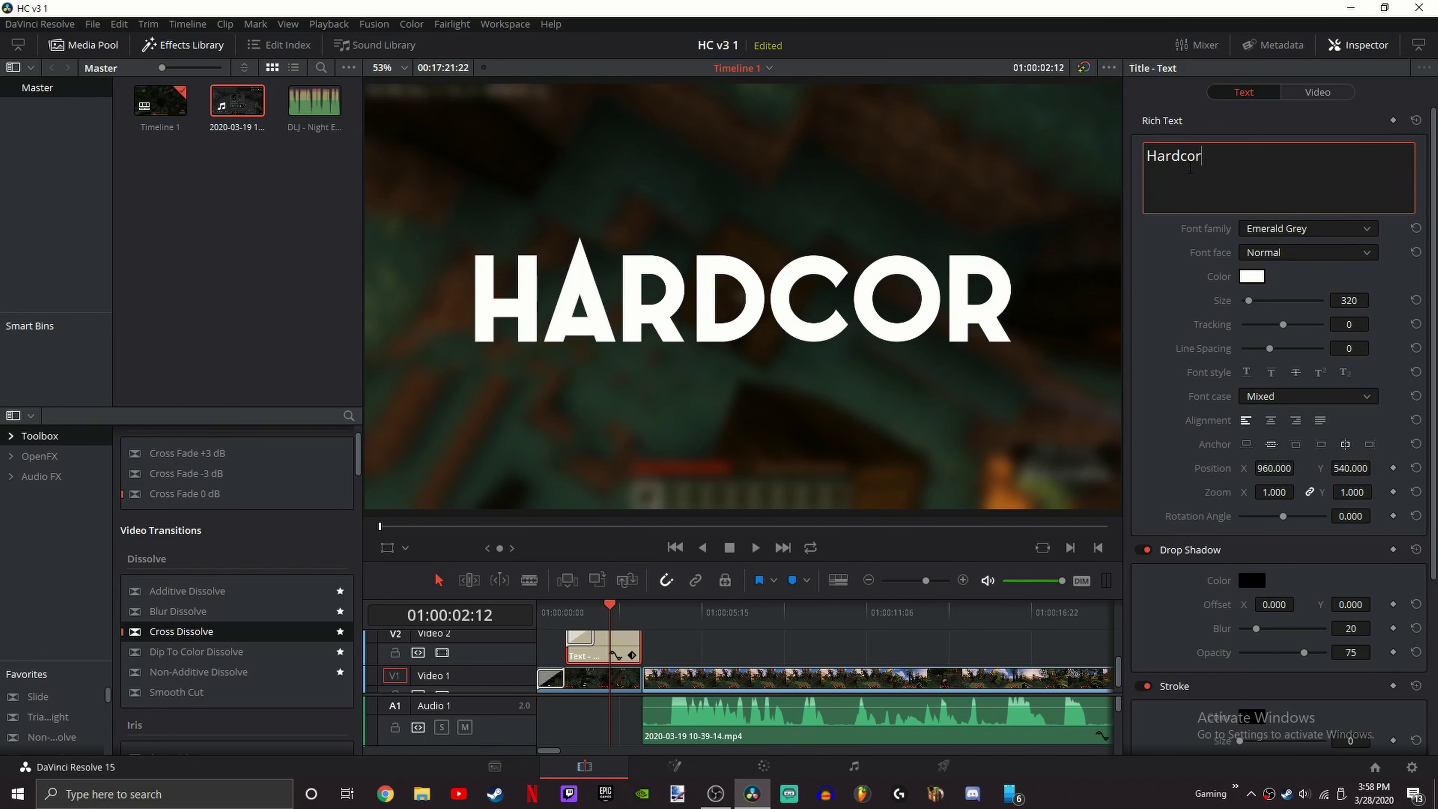
{"action": "type", "text": "e"}
Step: Add a second line reading "survival" to the title's text
{"action": "key", "text": "Return"}
{"action": "type", "text": "survi"}
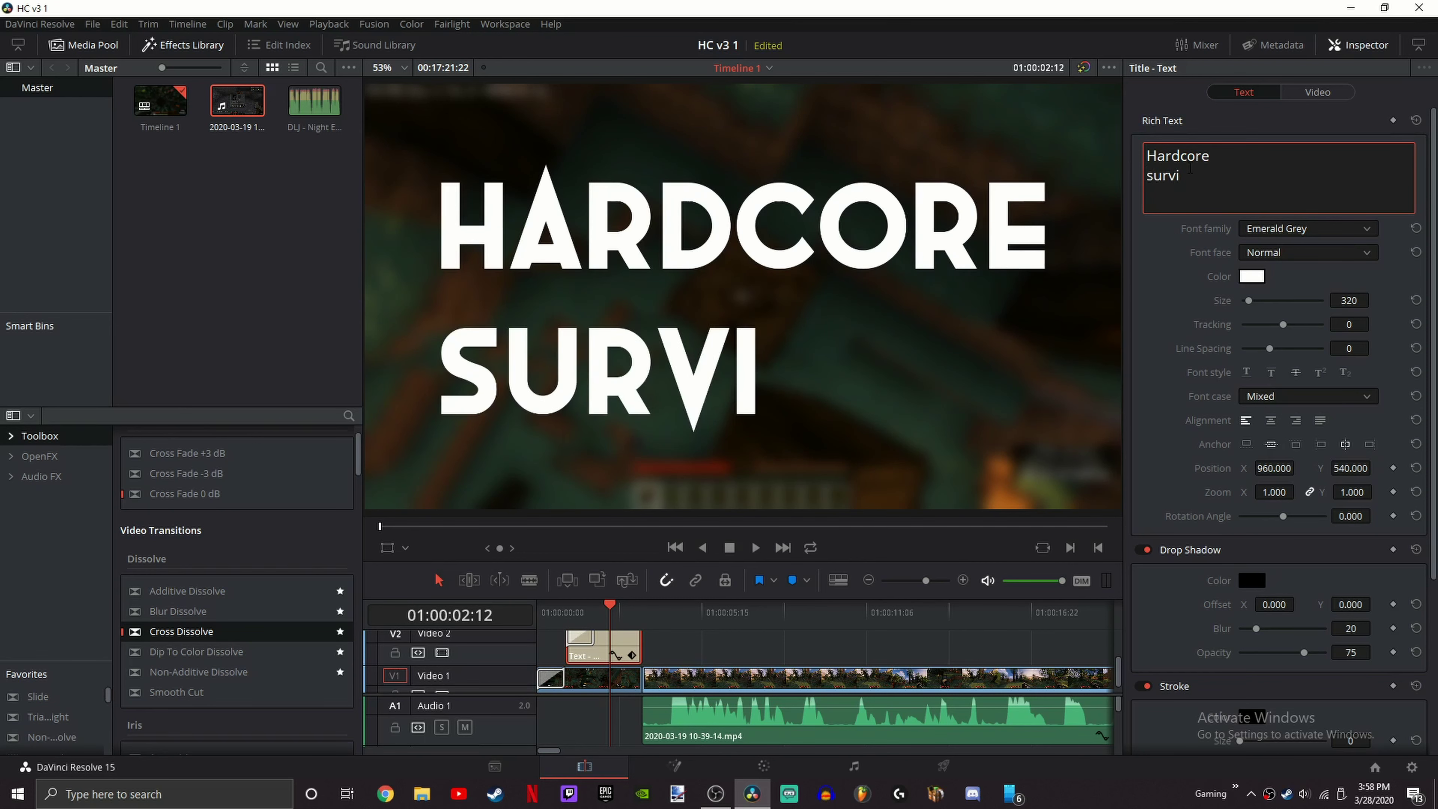
{"action": "type", "text": "a"}
{"action": "key", "text": "BackSpace"}
{"action": "key", "text": "BackSpace"}
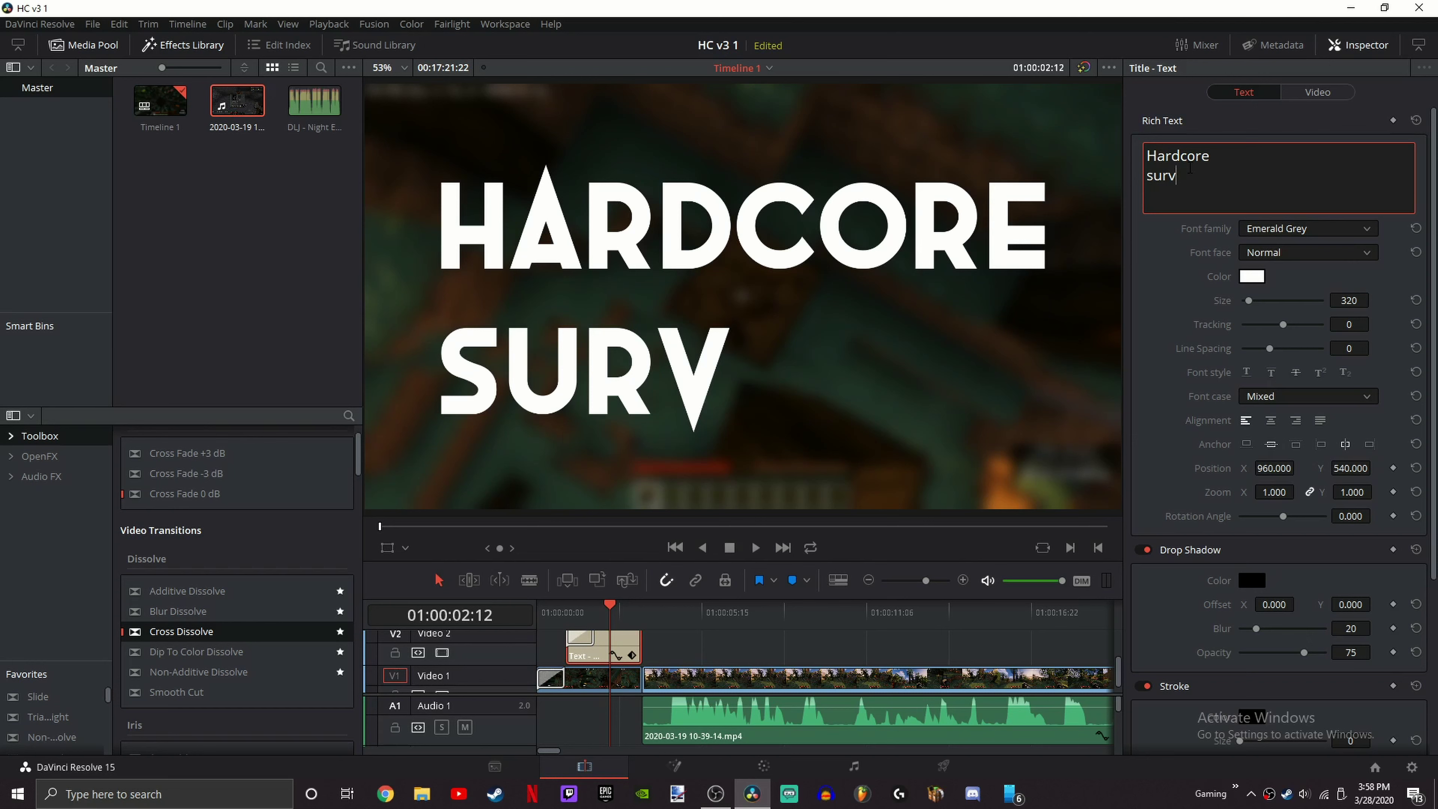
{"action": "type", "text": "ival"}
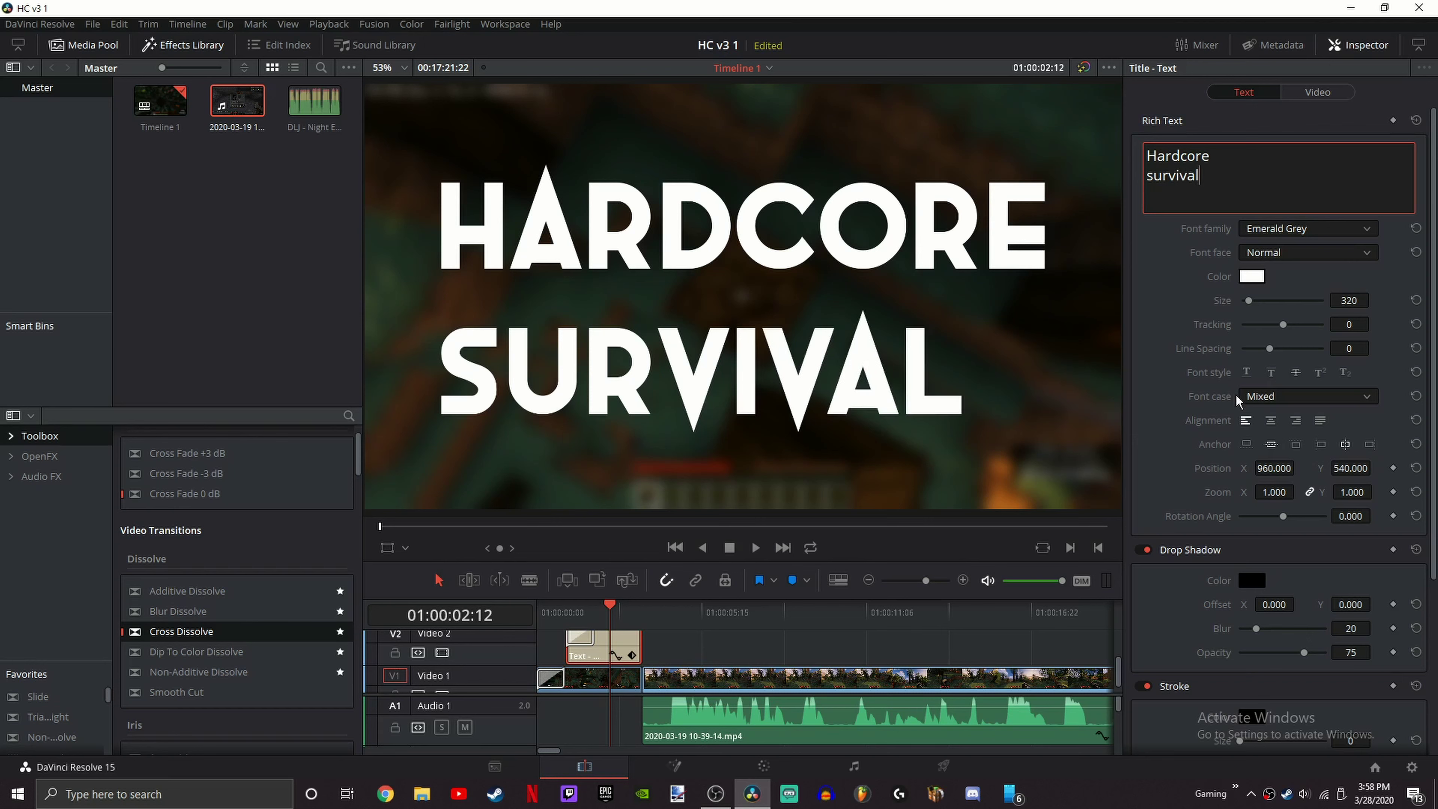
{"action": "left_click", "coordinate": [1162, 295]}
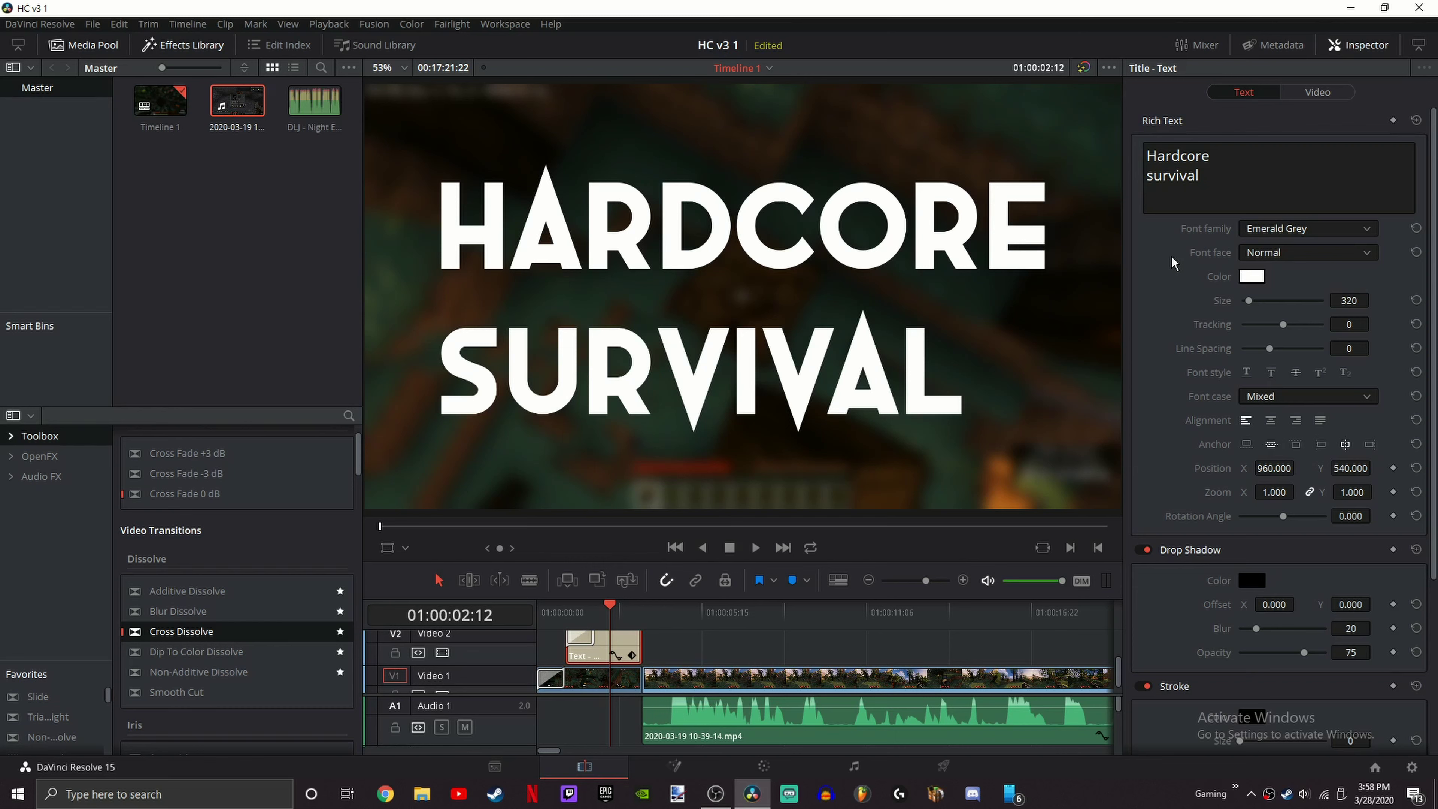
Step: Centre-align the title's text and set its font family to Lemon/Milk
{"action": "left_click", "coordinate": [1272, 422]}
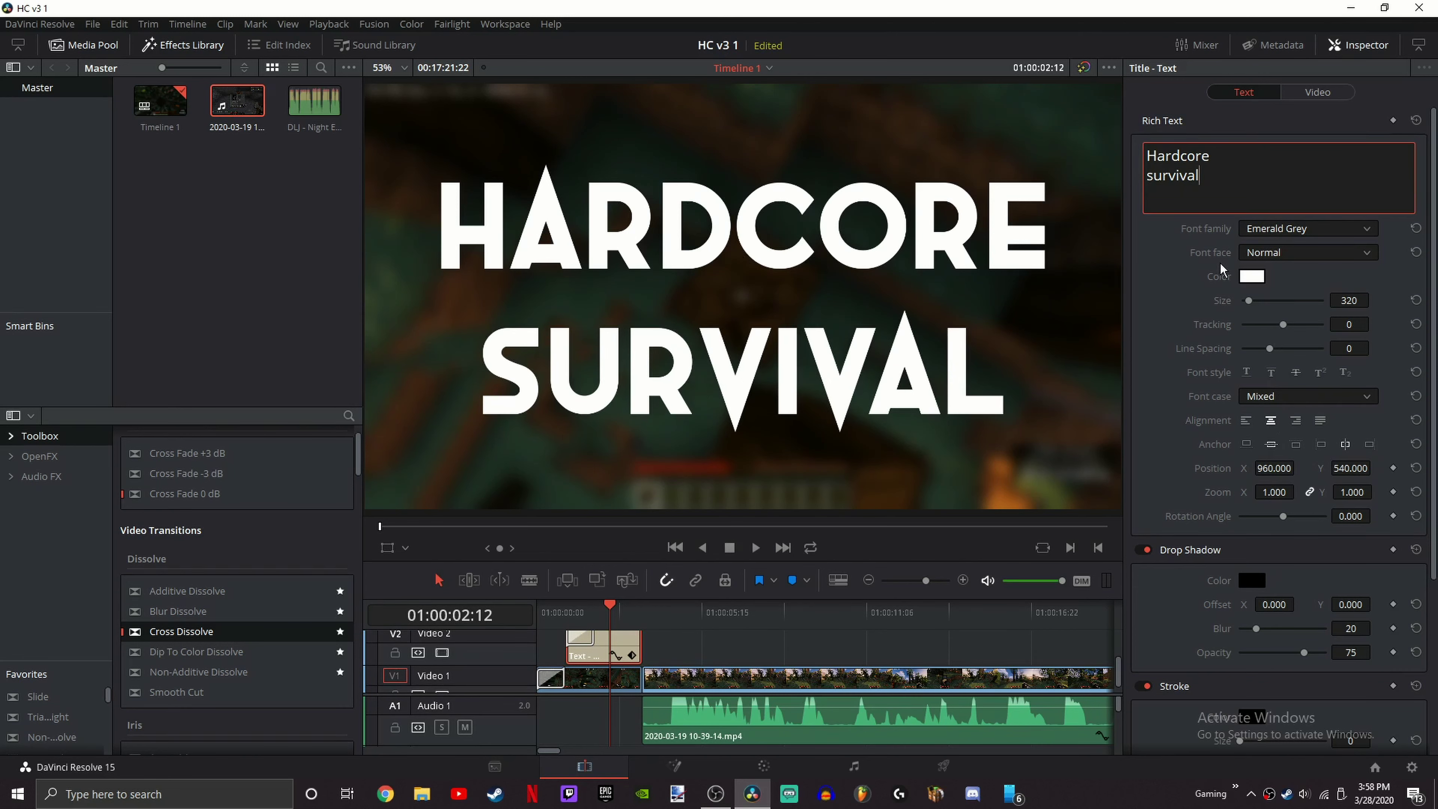
{"action": "left_click", "coordinate": [1301, 229]}
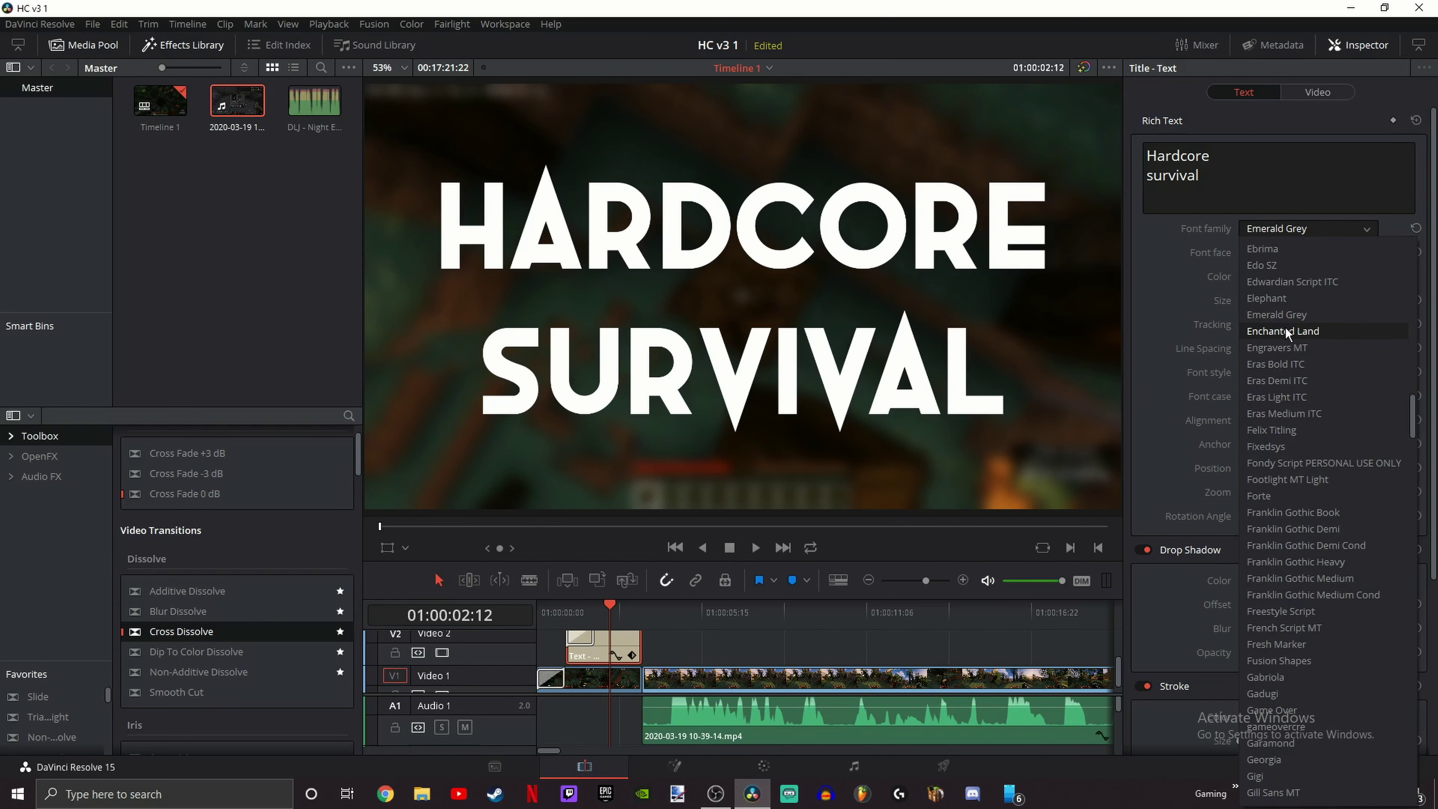
{"action": "scroll", "coordinate": [1286, 327], "scroll_direction": "down", "scroll_amount": 12}
{"action": "scroll", "coordinate": [1288, 334], "scroll_direction": "down", "scroll_amount": 1}
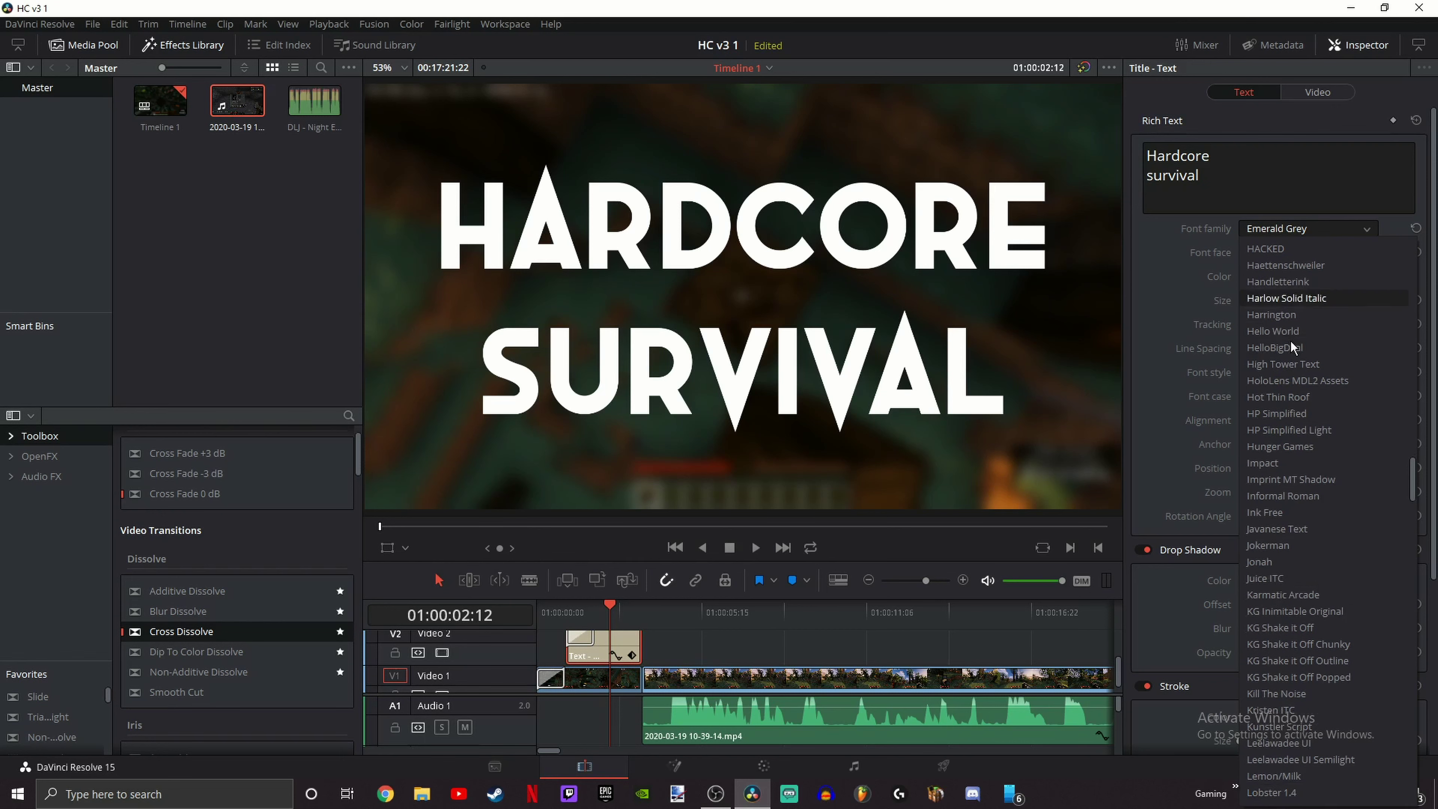
{"action": "left_click", "coordinate": [1294, 777]}
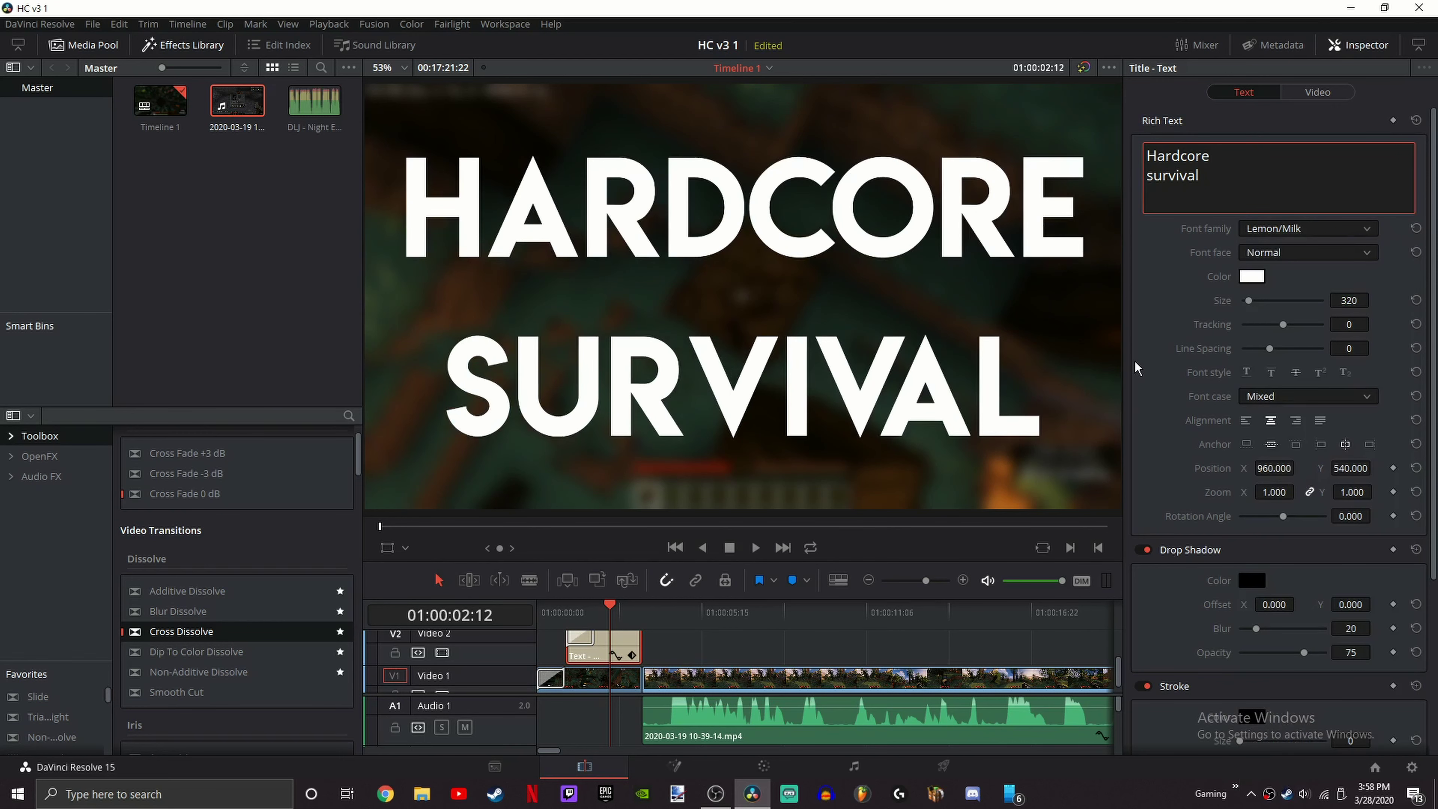
{"action": "left_click", "coordinate": [1155, 308]}
Step: Play the timeline from 01:00:00:00 into the second clip to review the restyled title
{"action": "key", "text": "Home"}
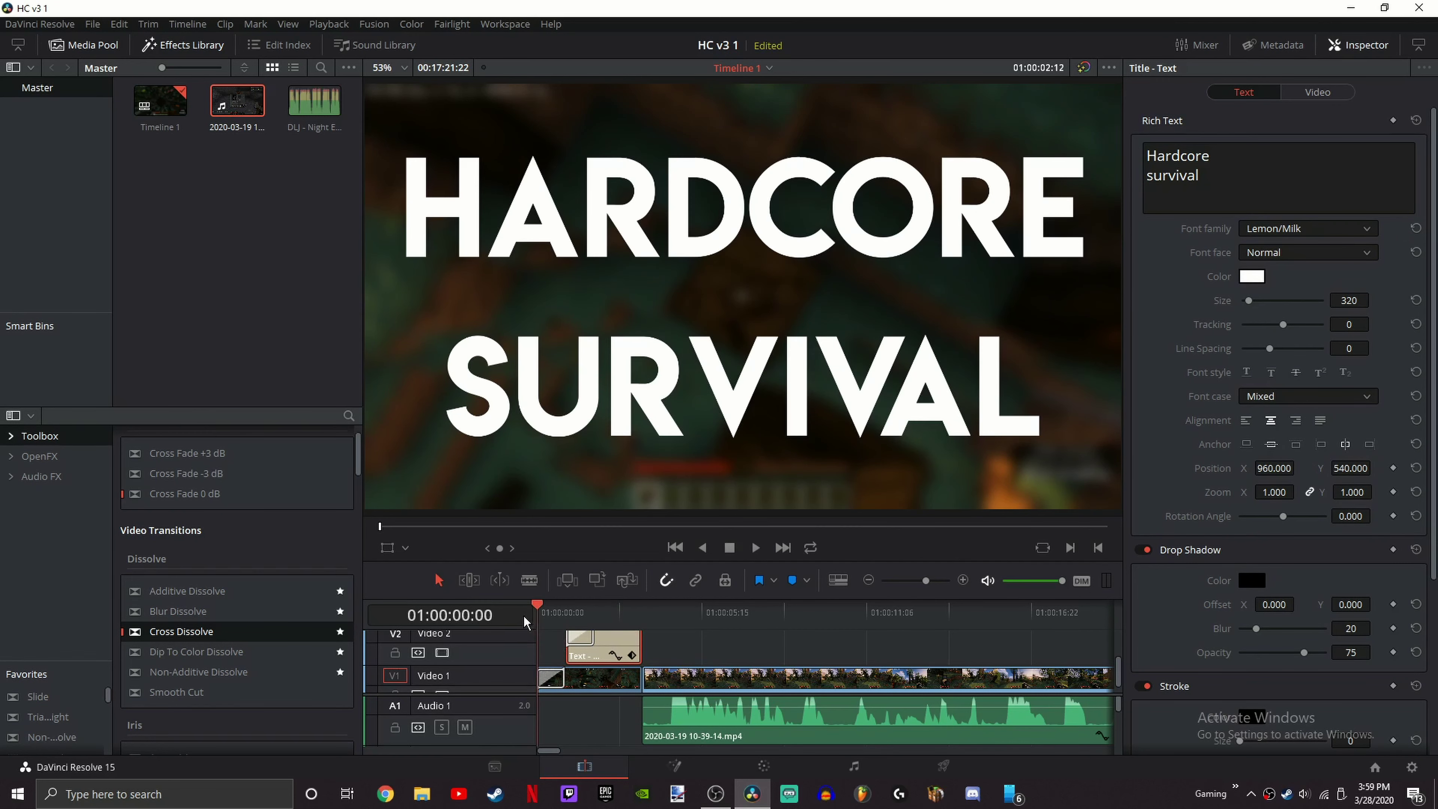
{"action": "key", "text": "space"}
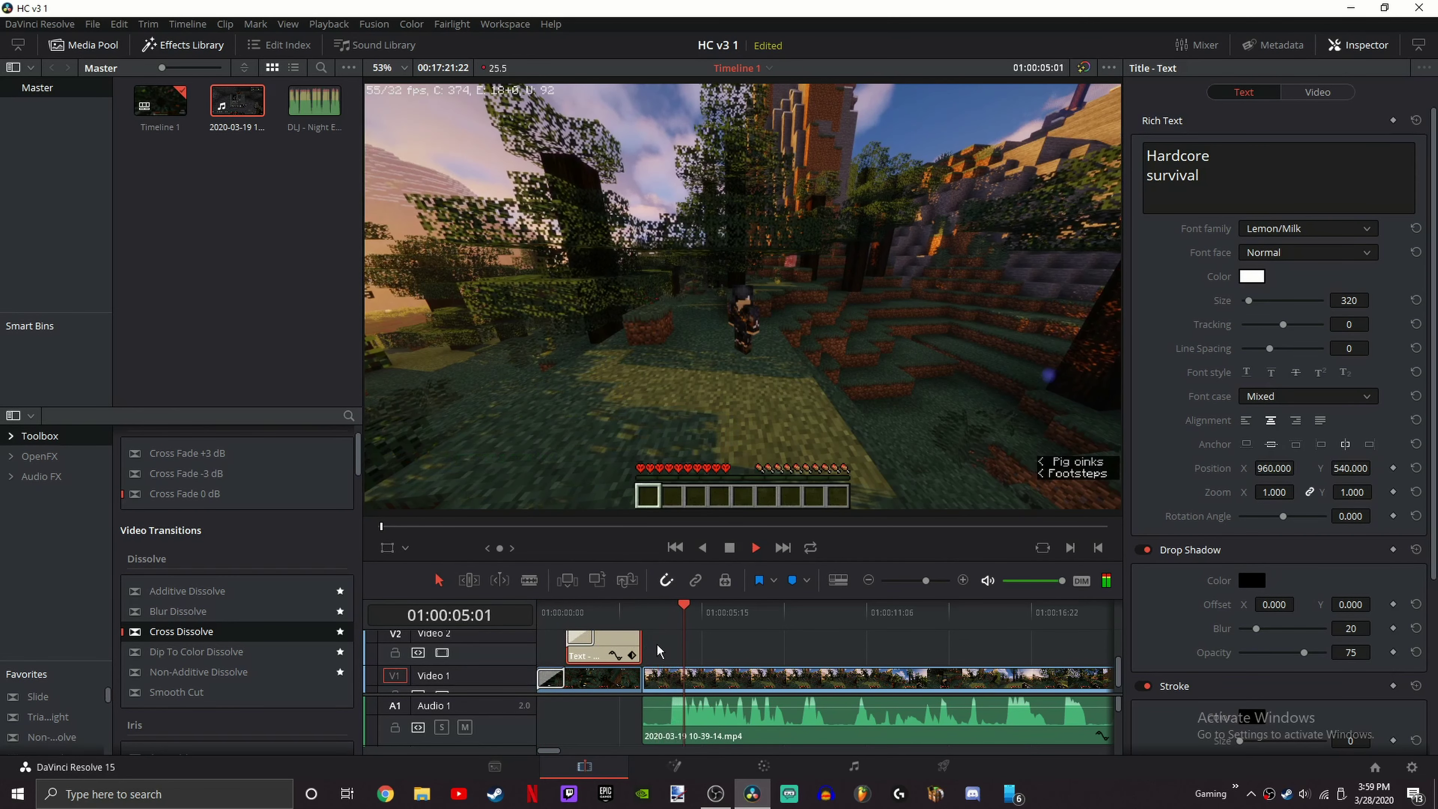
{"action": "key", "text": "space"}
Step: Trim the end of the Hardcore survival title to 01:00:02:20
{"action": "left_click", "coordinate": [657, 644]}
{"action": "left_click_drag", "start_coordinate": [621, 617], "coordinate": [618, 617]}
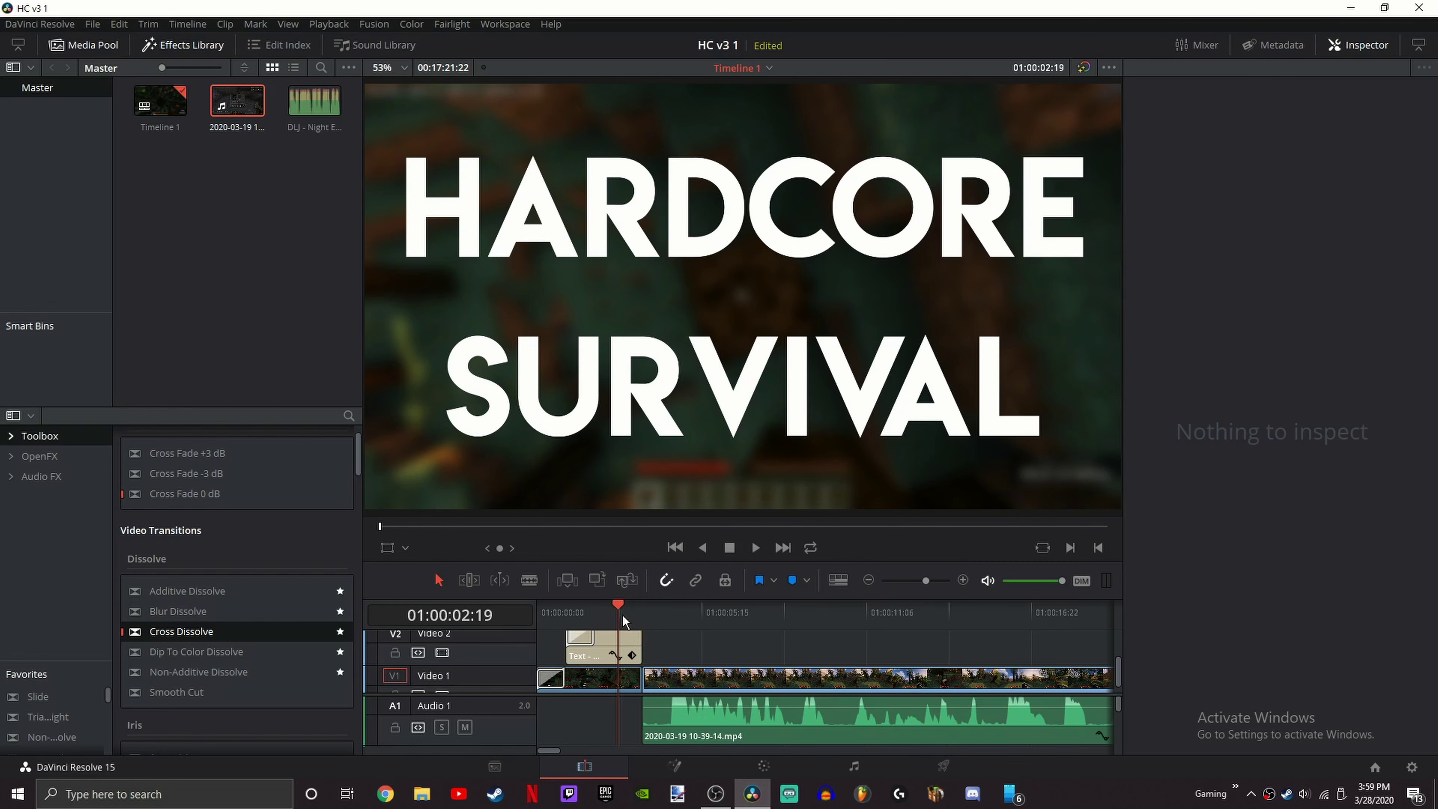
{"action": "left_click_drag", "start_coordinate": [623, 616], "coordinate": [619, 653]}
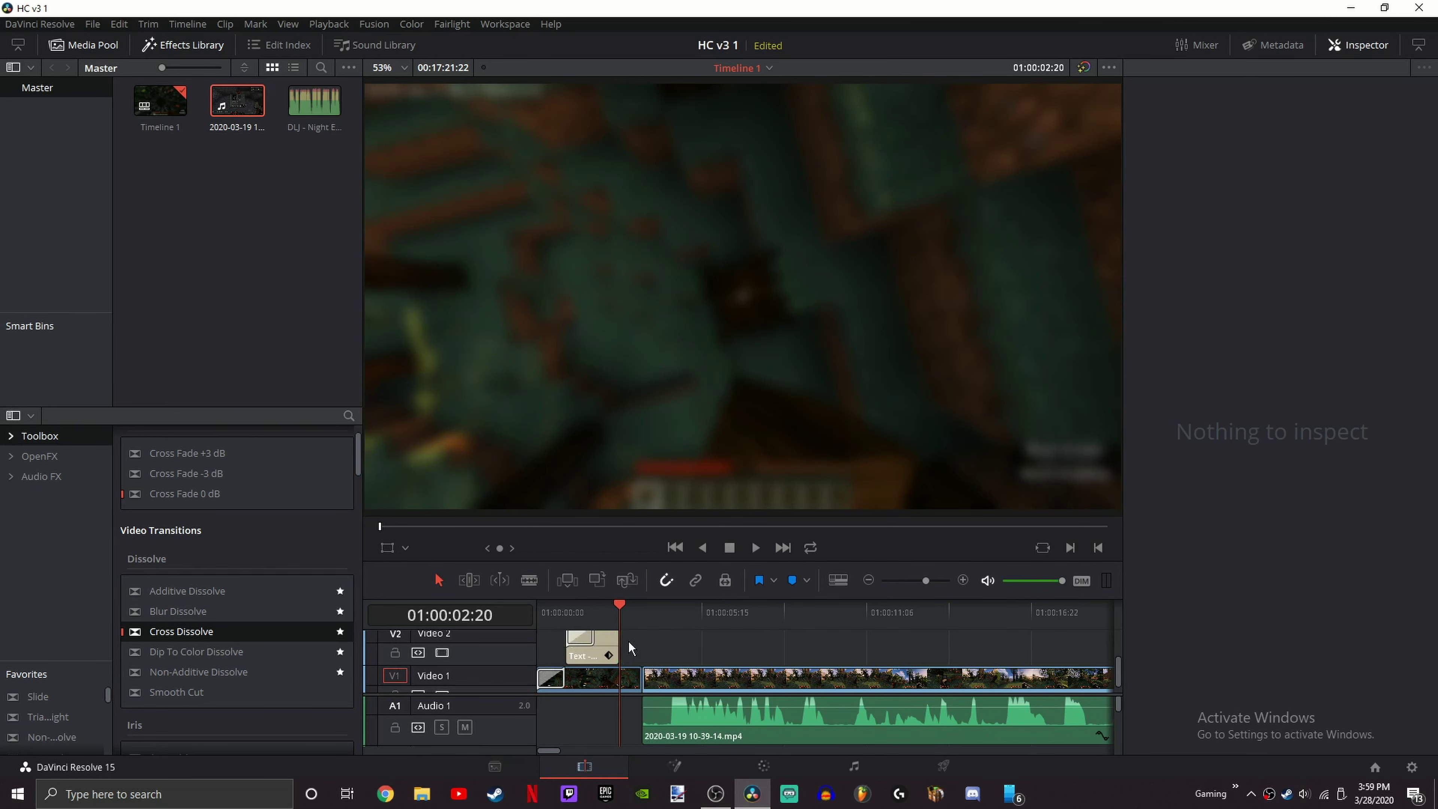
Step: Bring the Blop sound effect from File Explorer into the project and place it on Audio 1 at the title's end
{"action": "left_click", "coordinate": [422, 794]}
{"action": "left_click_drag", "start_coordinate": [746, 229], "coordinate": [1437, 232]}
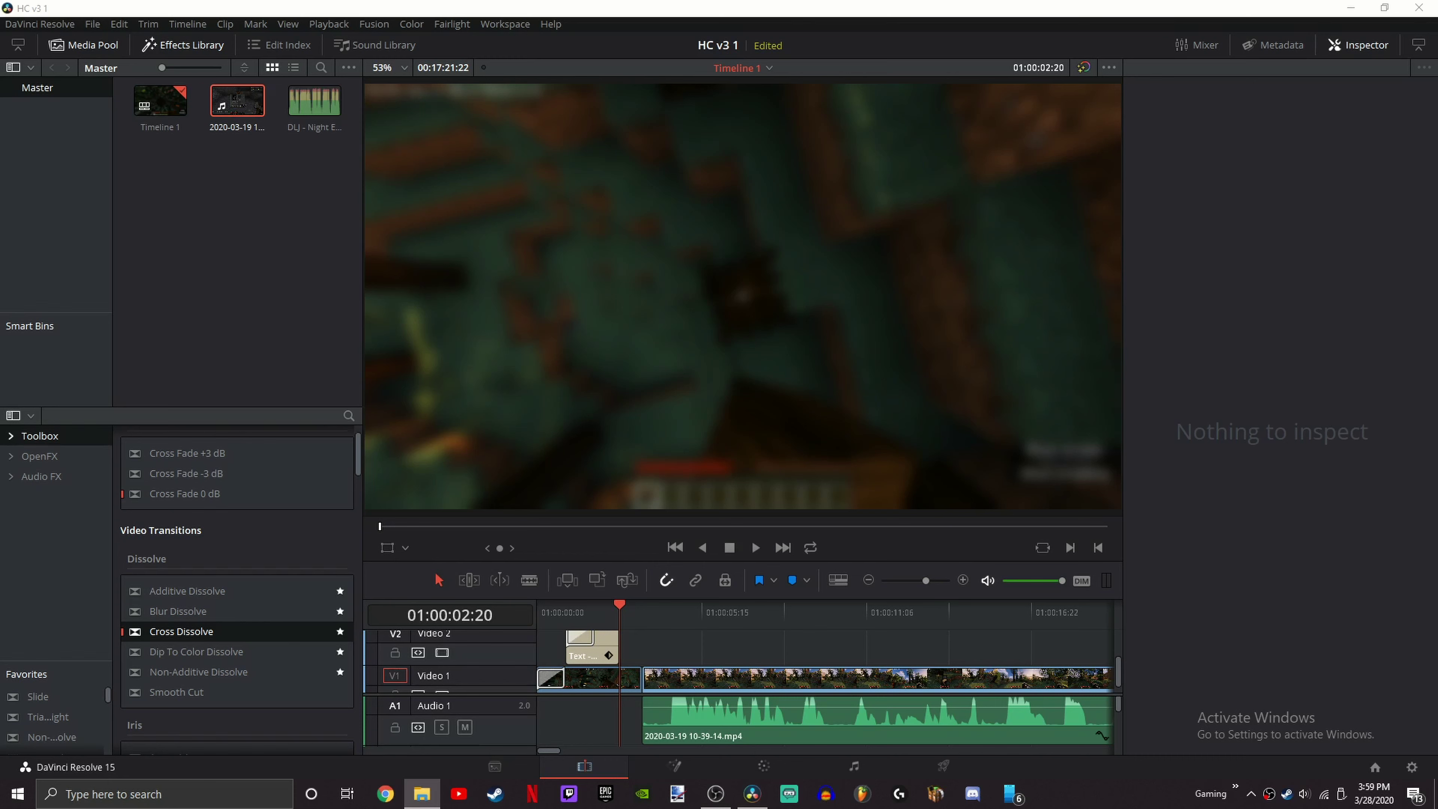
{"action": "left_click_drag", "start_coordinate": [1437, 470], "coordinate": [624, 707]}
{"action": "left_click", "coordinate": [620, 631]}
Step: Play the opening from 01:00:00:00 to check the Blop sound's timing against the end of the title
{"action": "left_click", "coordinate": [608, 610]}
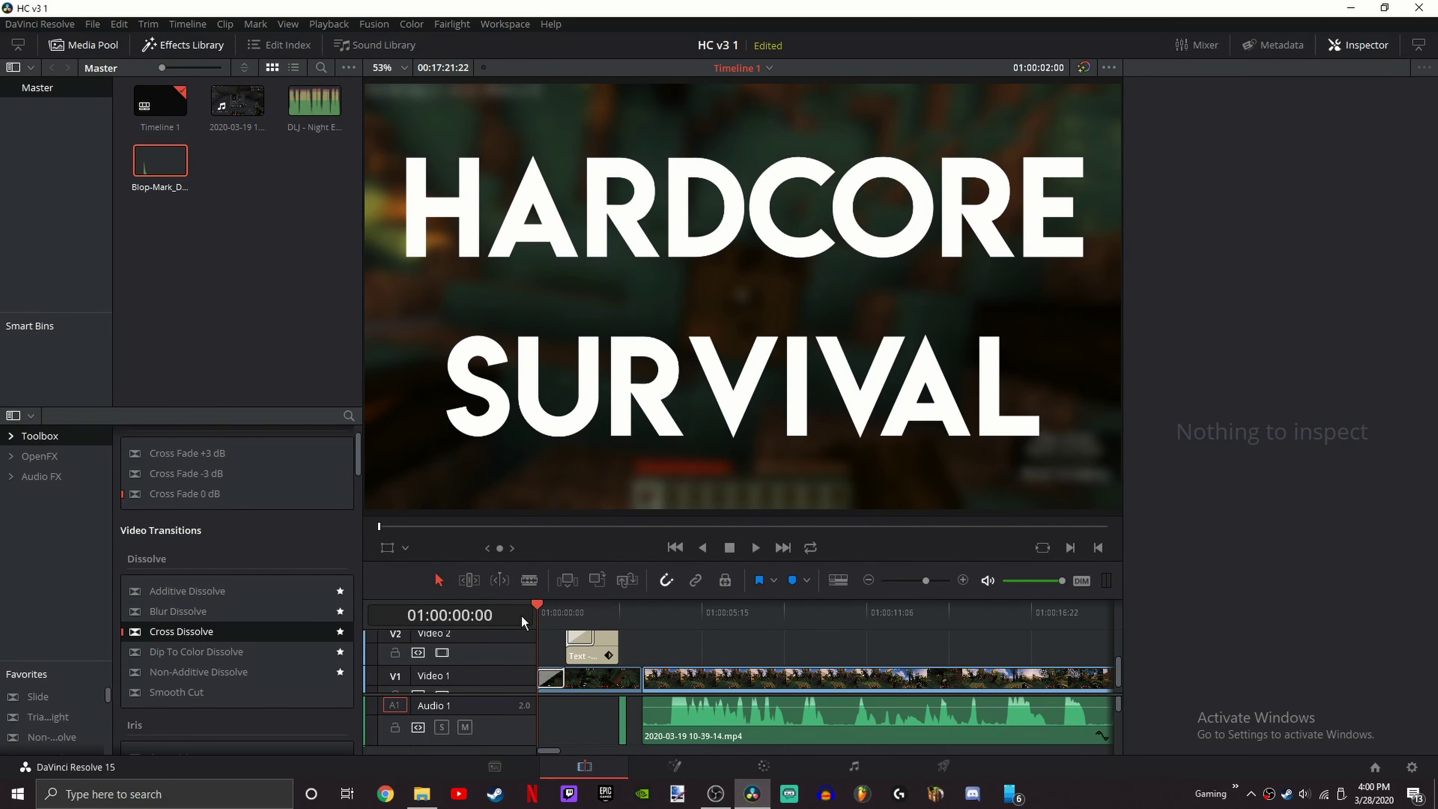
{"action": "left_click", "coordinate": [589, 600]}
{"action": "key", "text": "space"}
{"action": "left_click_drag", "start_coordinate": [534, 604], "coordinate": [546, 609]}
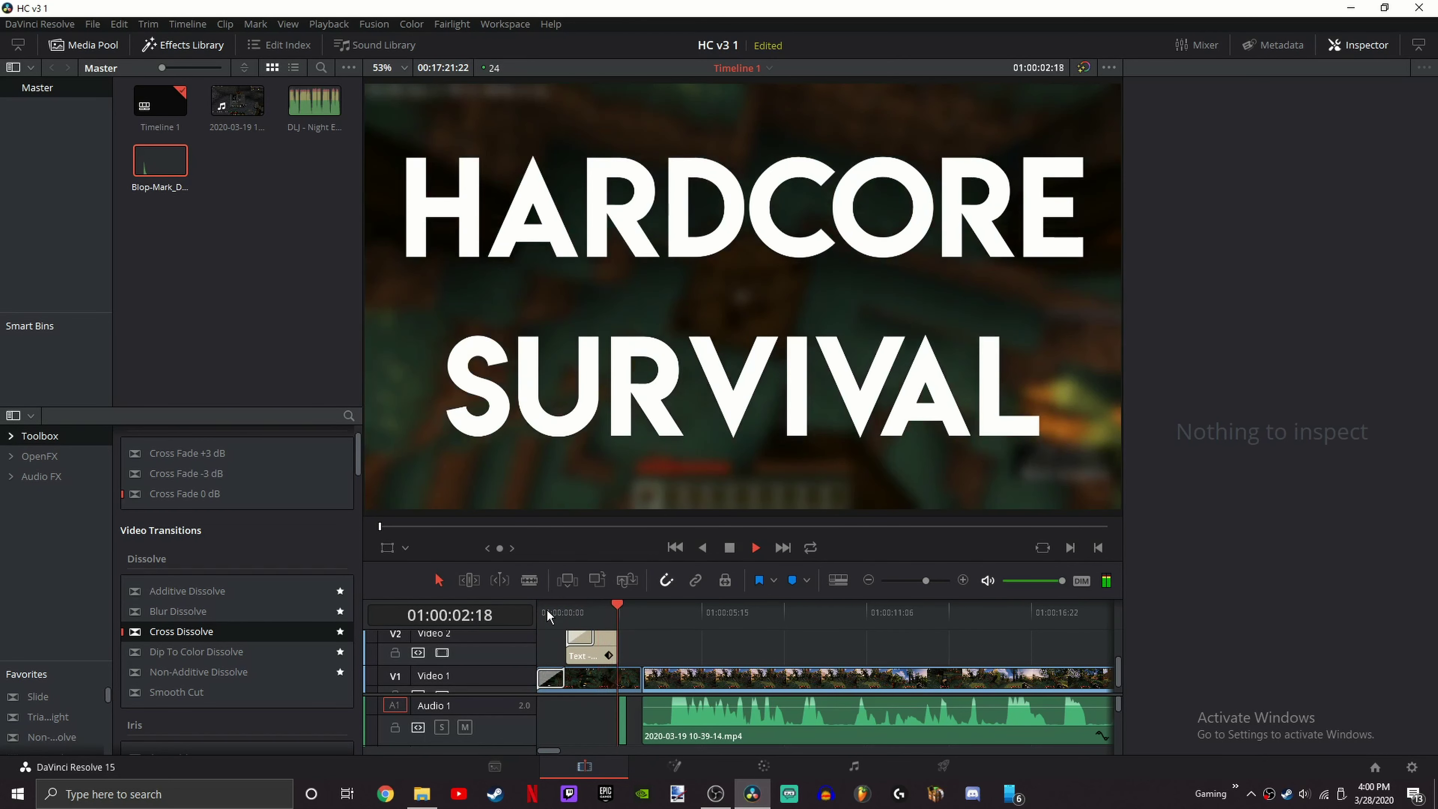
{"action": "key", "text": "space"}
{"action": "left_click_drag", "start_coordinate": [580, 617], "coordinate": [511, 634]}
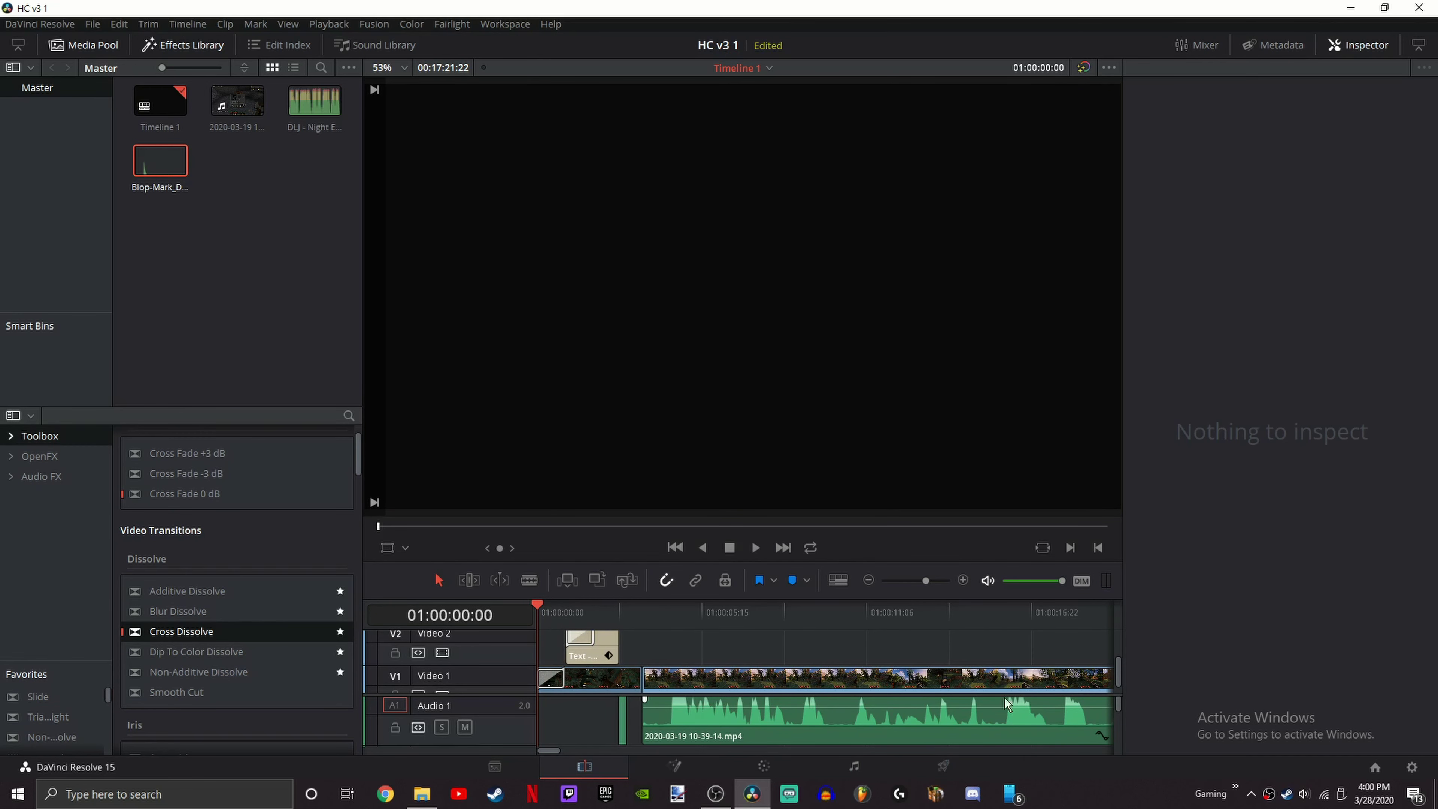
{"action": "key", "text": "space"}
{"action": "key", "text": "space"}
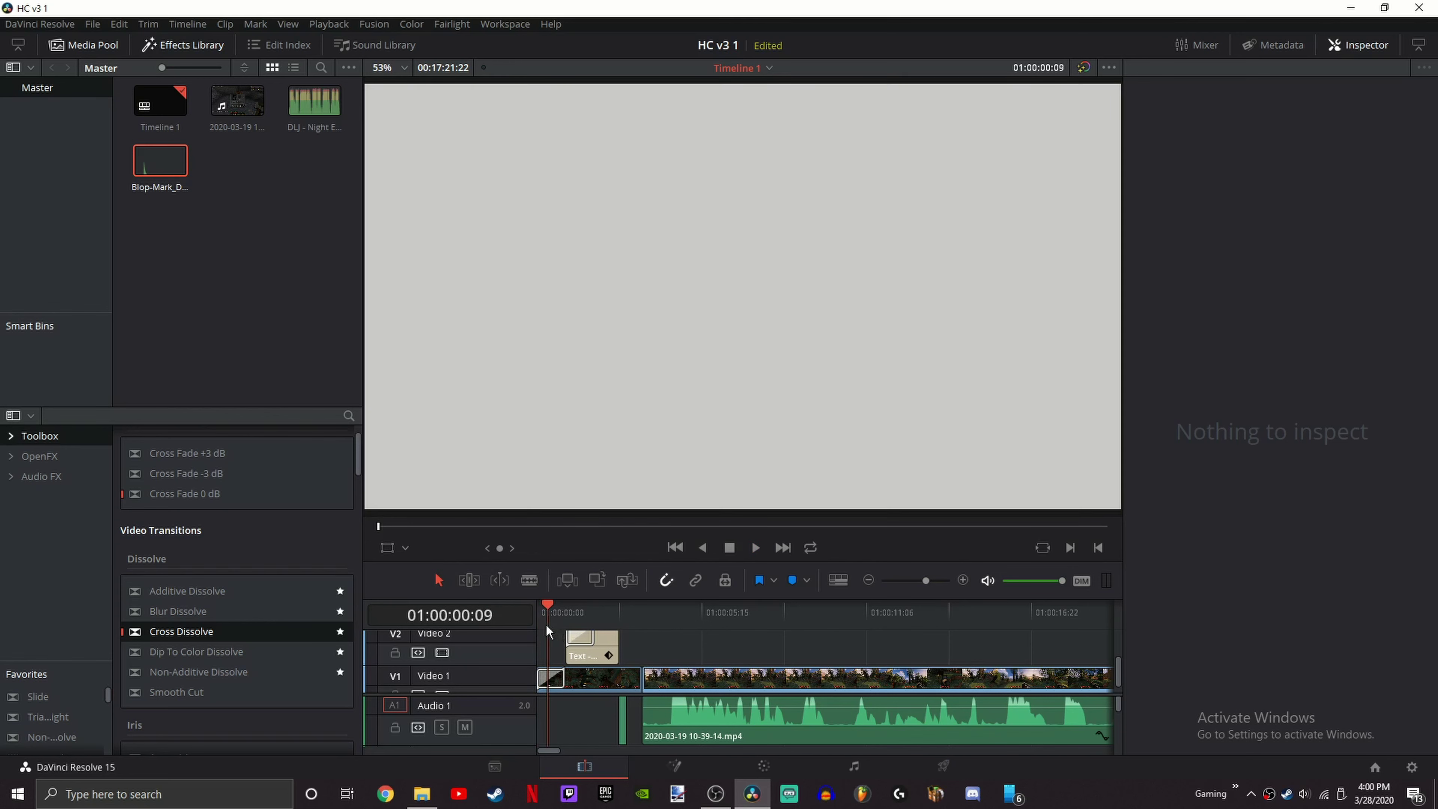
Step: Return to 01:00:00:00 and step frame by frame through the first clip's opening dissolve before playing on
{"action": "left_click_drag", "start_coordinate": [547, 620], "coordinate": [535, 622]}
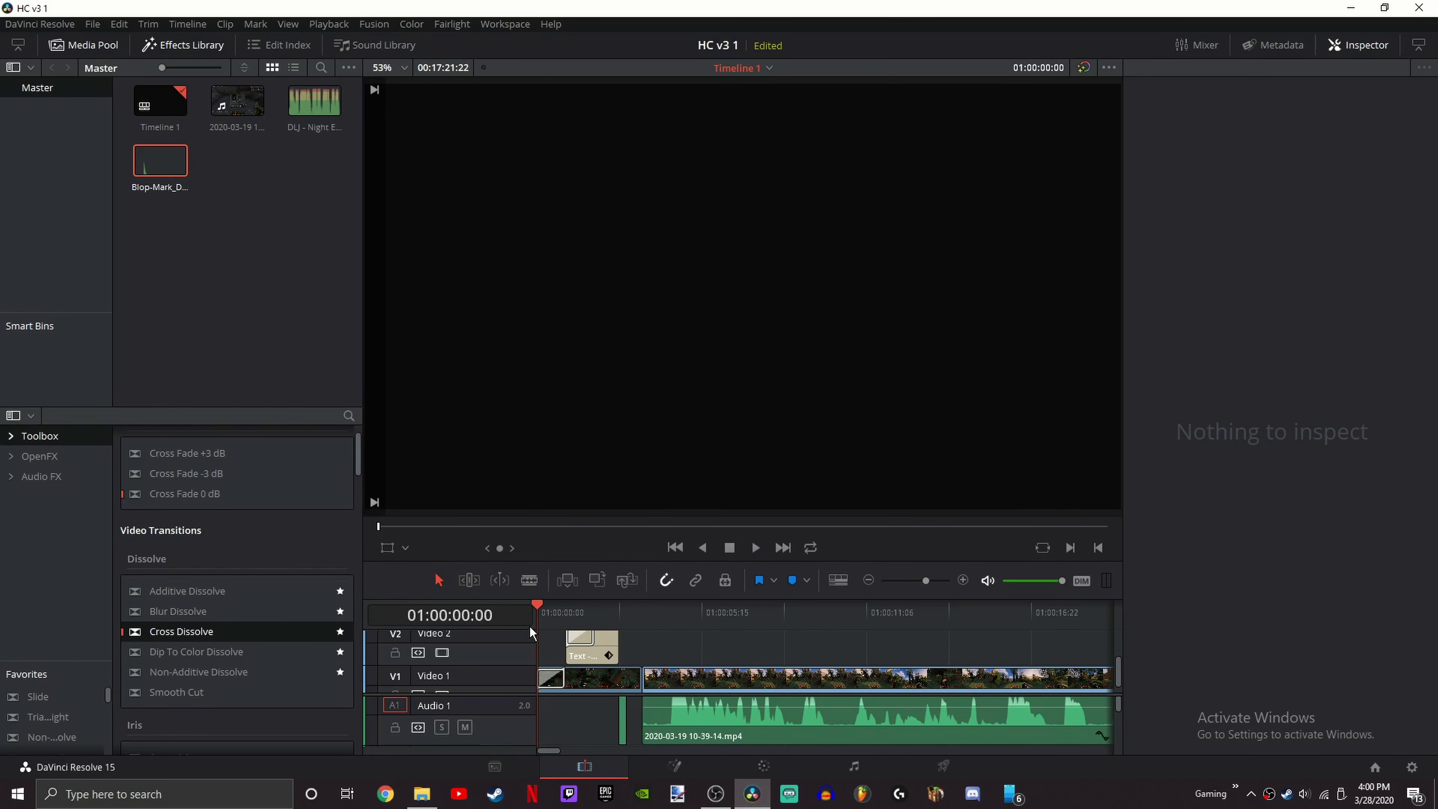
{"action": "key", "text": "space"}
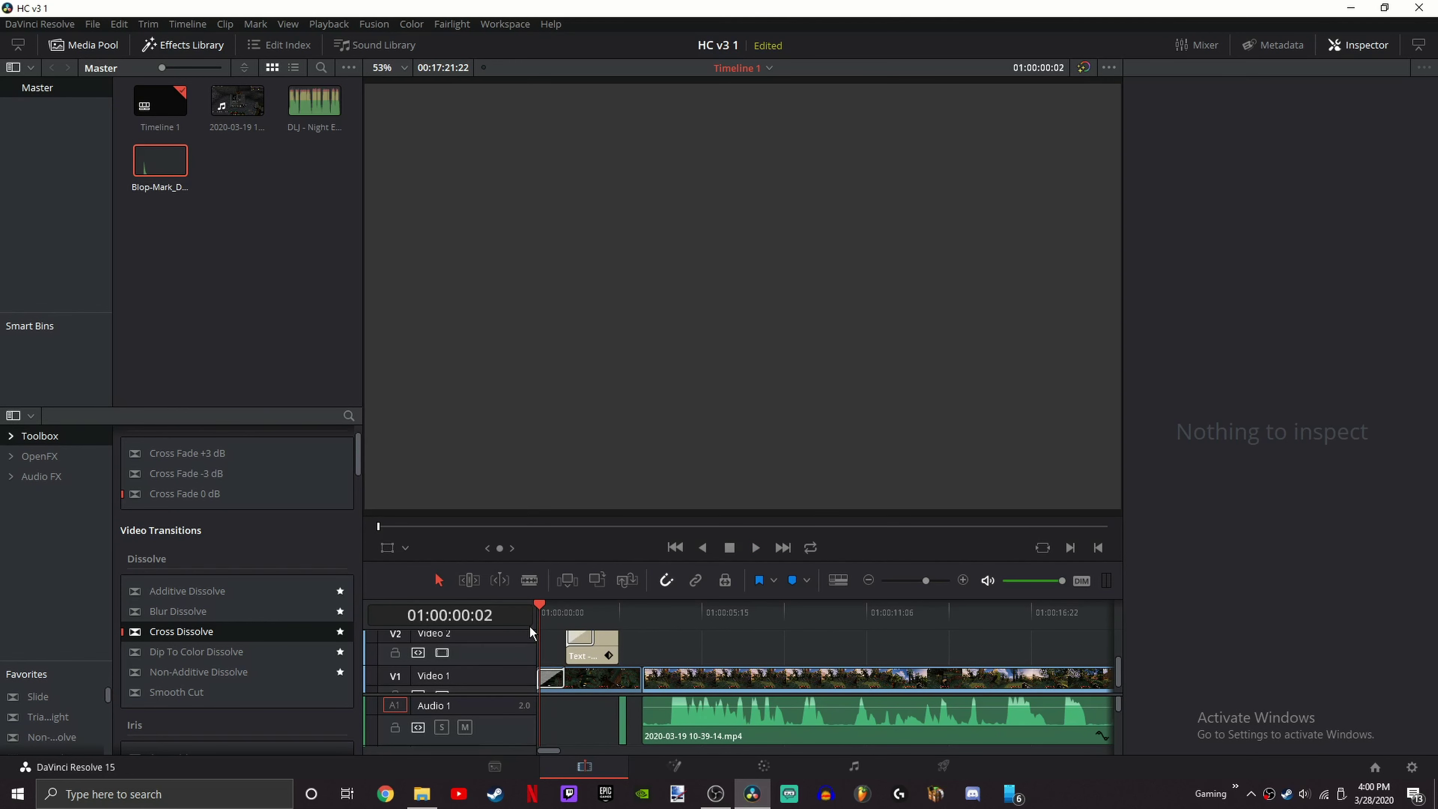
{"action": "key", "text": "Left"}
{"action": "key", "text": "Left"}
{"action": "key", "text": "Left"}
{"action": "key", "text": "Left"}
{"action": "key", "text": "Left"}
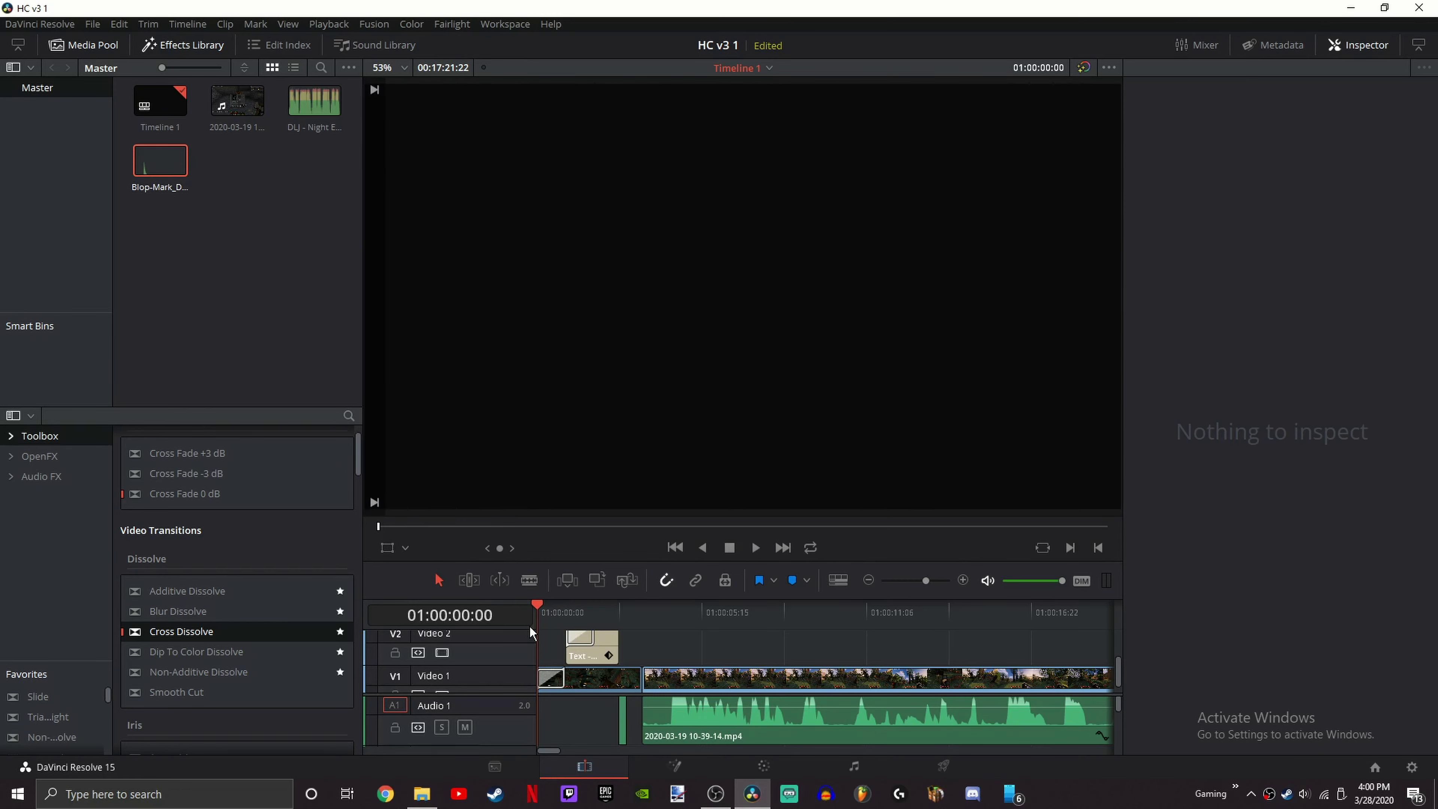
{"action": "key", "text": "Right"}
{"action": "key", "text": "Right"}
{"action": "key", "text": "Right"}
{"action": "key", "text": "Right"}
{"action": "key", "text": "Right"}
{"action": "key", "text": "space"}
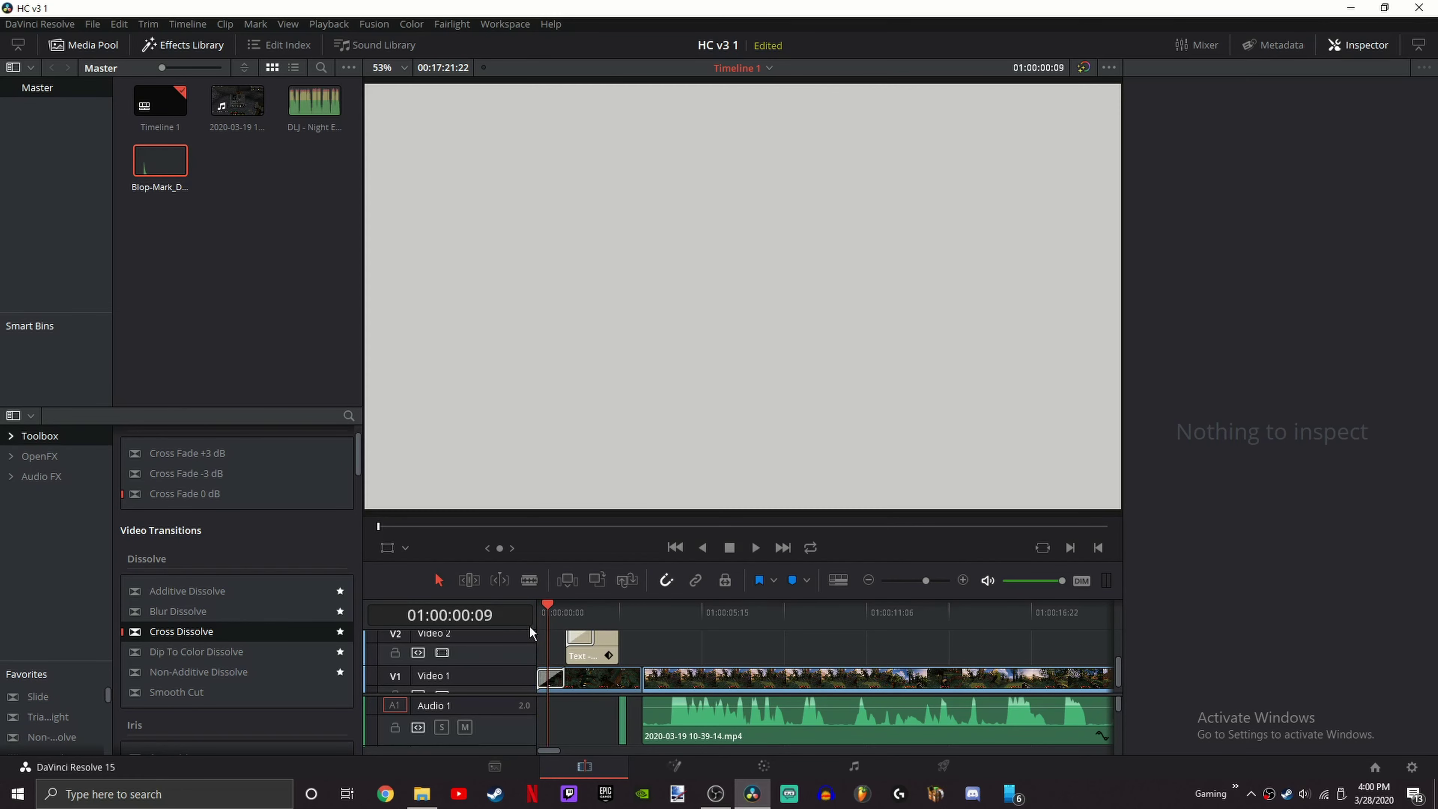
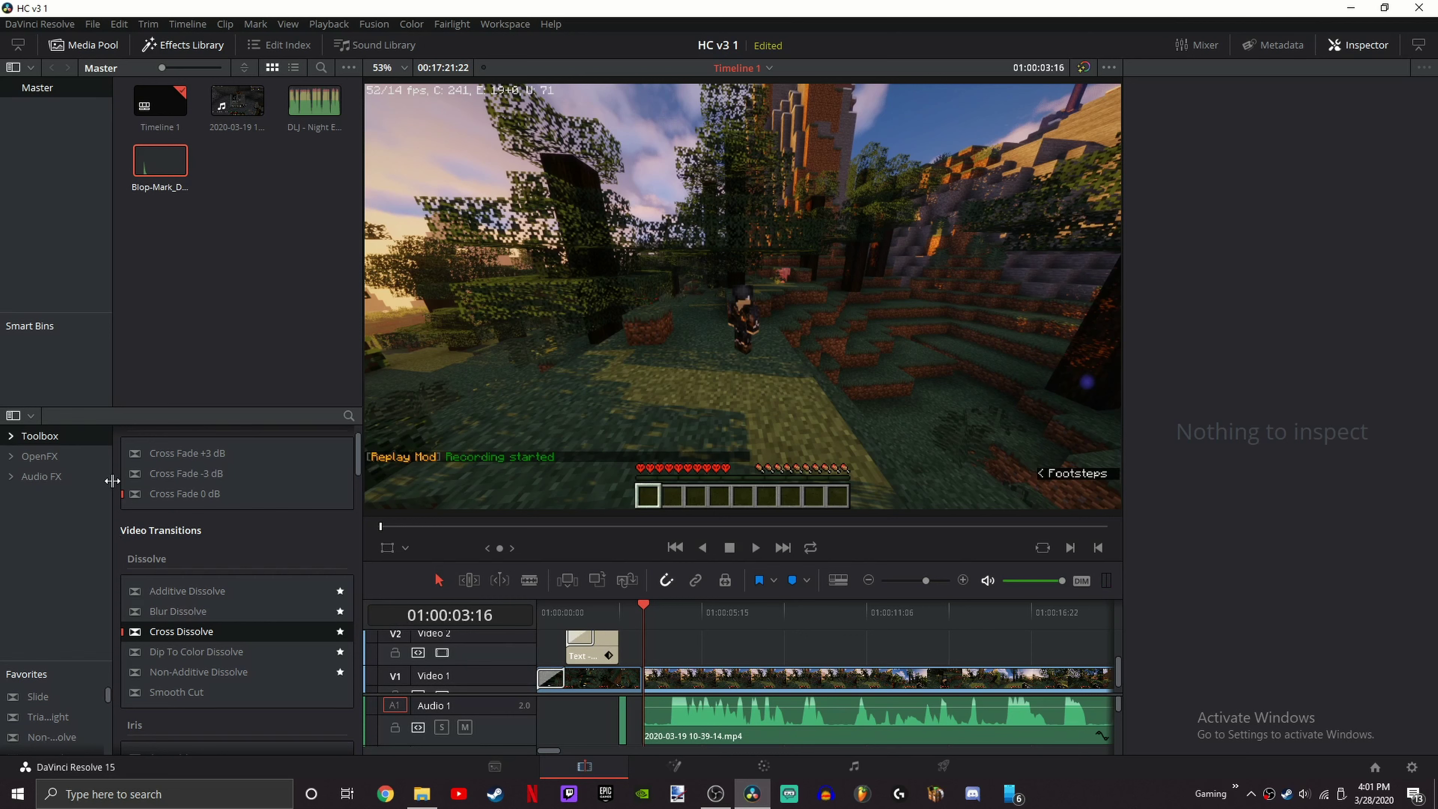
Step: Apply the Triangle Right transition at the cut between the first two clips on Video 1
{"action": "scroll", "coordinate": [259, 563], "scroll_direction": "down", "scroll_amount": 6}
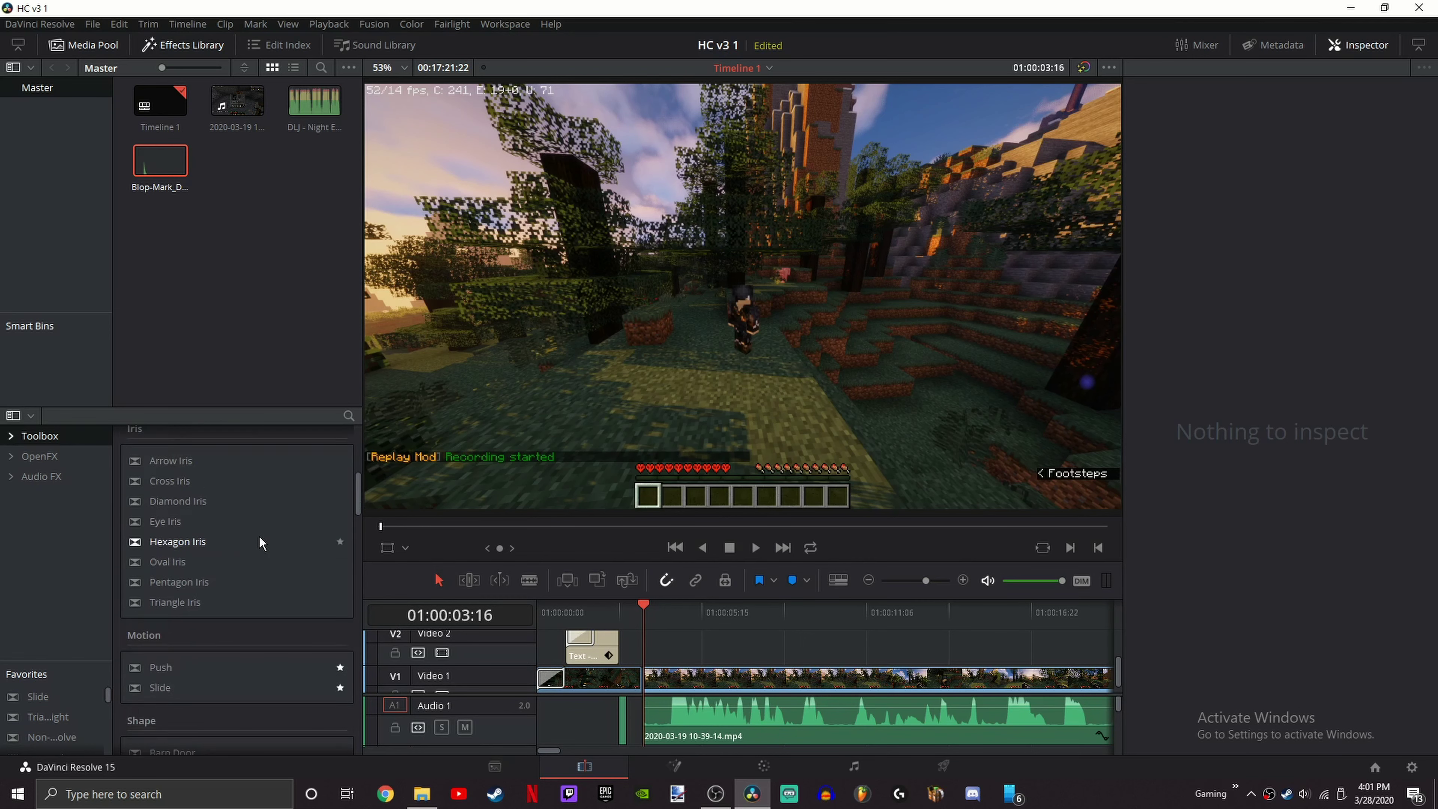
{"action": "scroll", "coordinate": [259, 542], "scroll_direction": "down", "scroll_amount": 3}
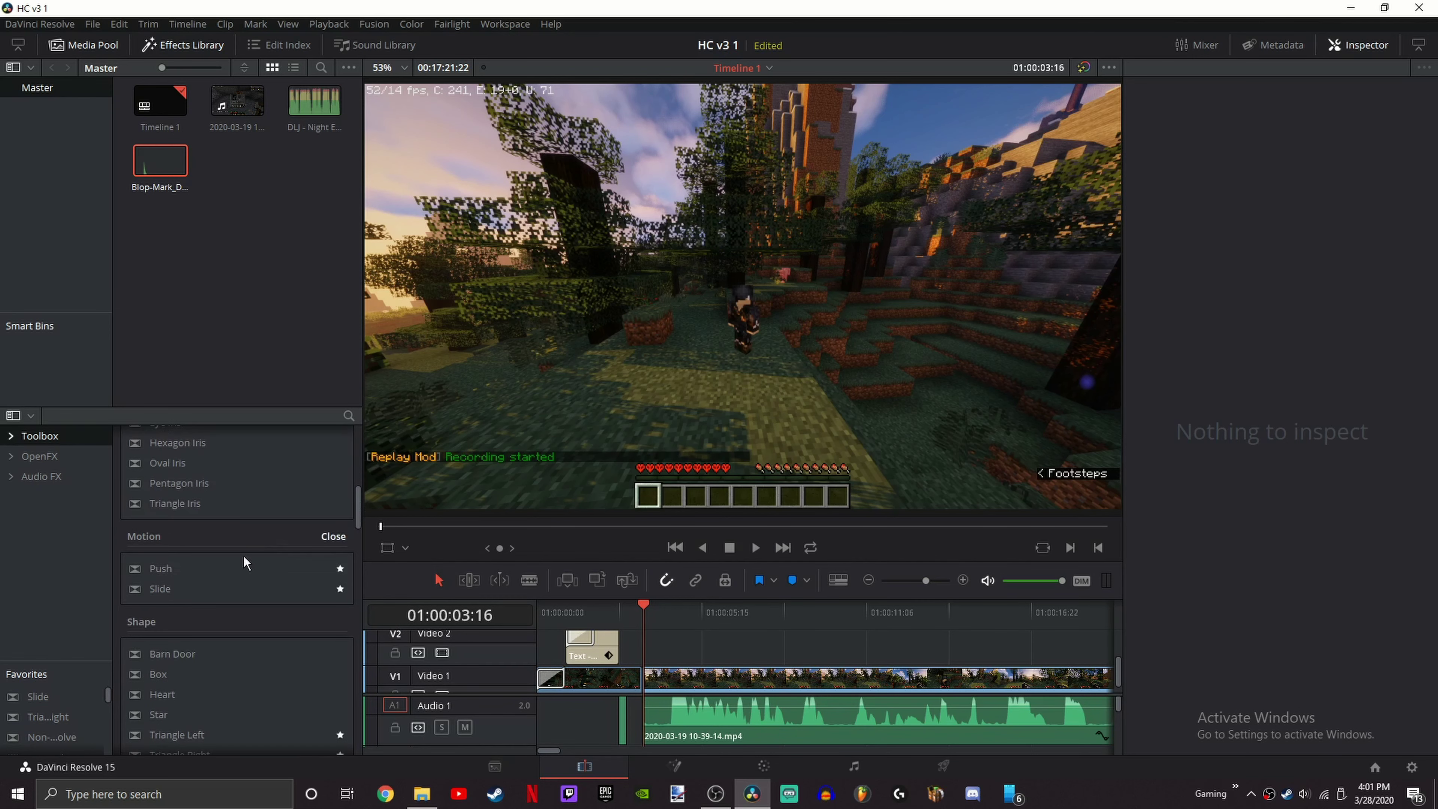
{"action": "scroll", "coordinate": [214, 600], "scroll_direction": "down", "scroll_amount": 2}
{"action": "scroll", "coordinate": [214, 589], "scroll_direction": "down", "scroll_amount": 1}
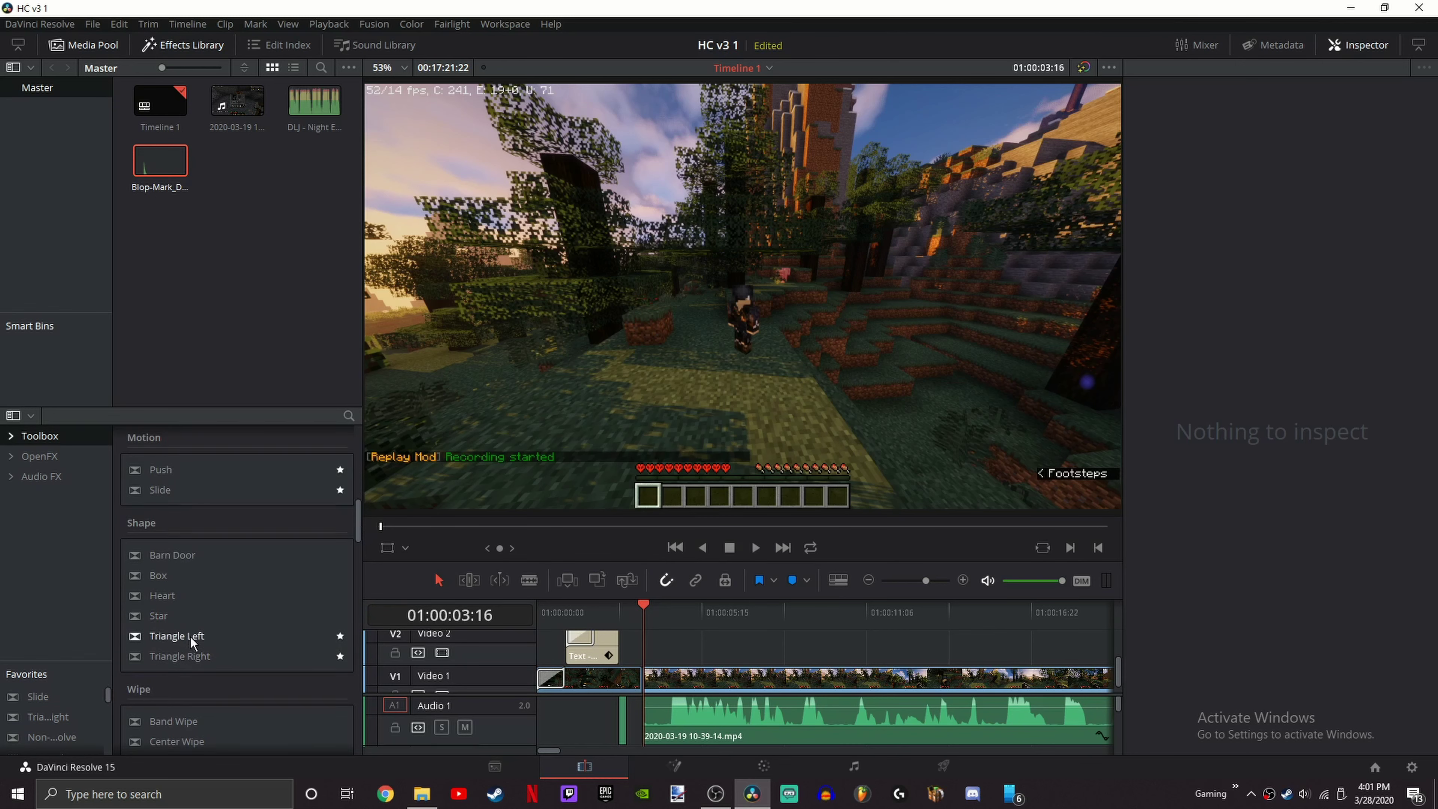
{"action": "left_click_drag", "start_coordinate": [195, 656], "coordinate": [642, 677]}
Step: Play across the Triangle Right transition from 01:00:03:03 to check how it looks
{"action": "left_click", "coordinate": [635, 614]}
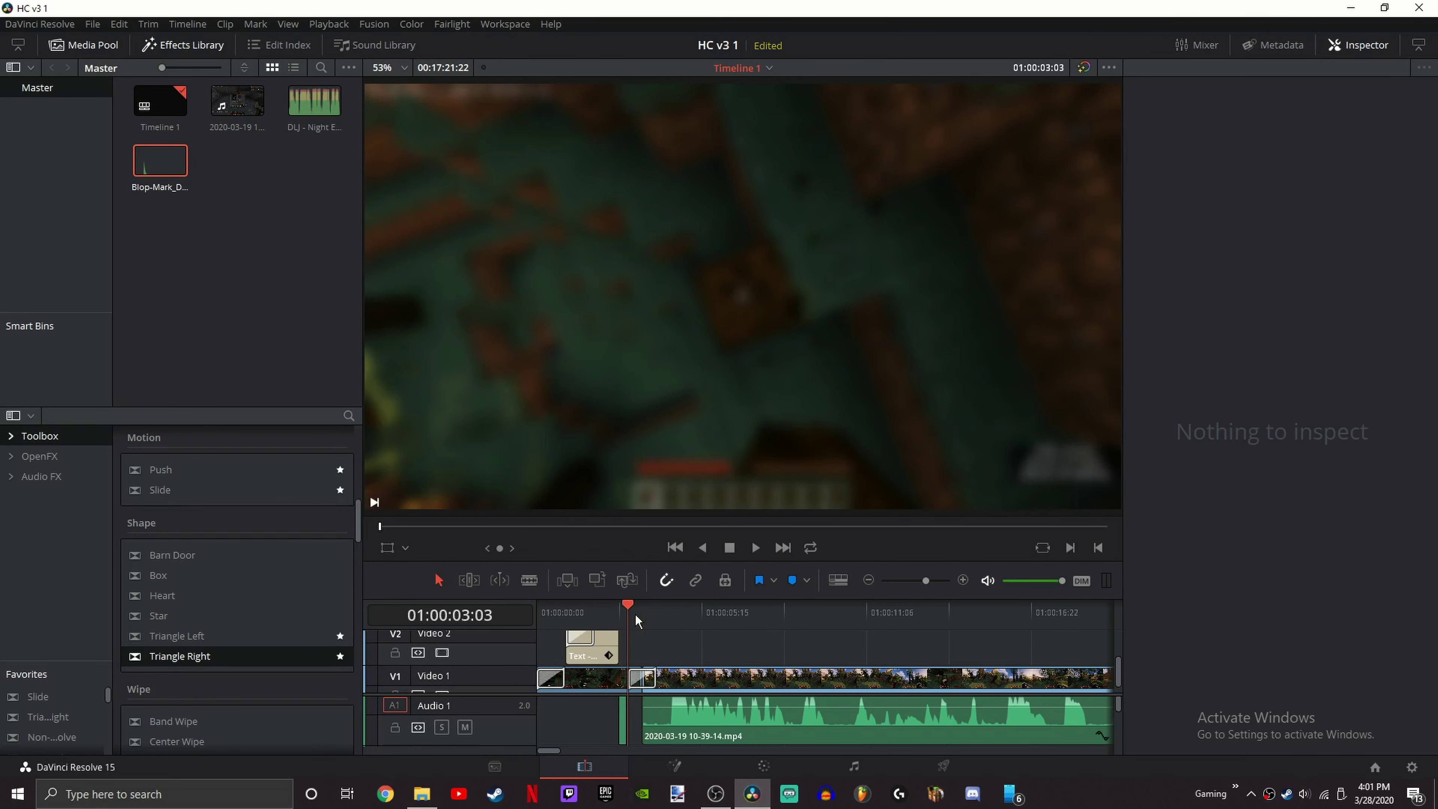
{"action": "key", "text": "space"}
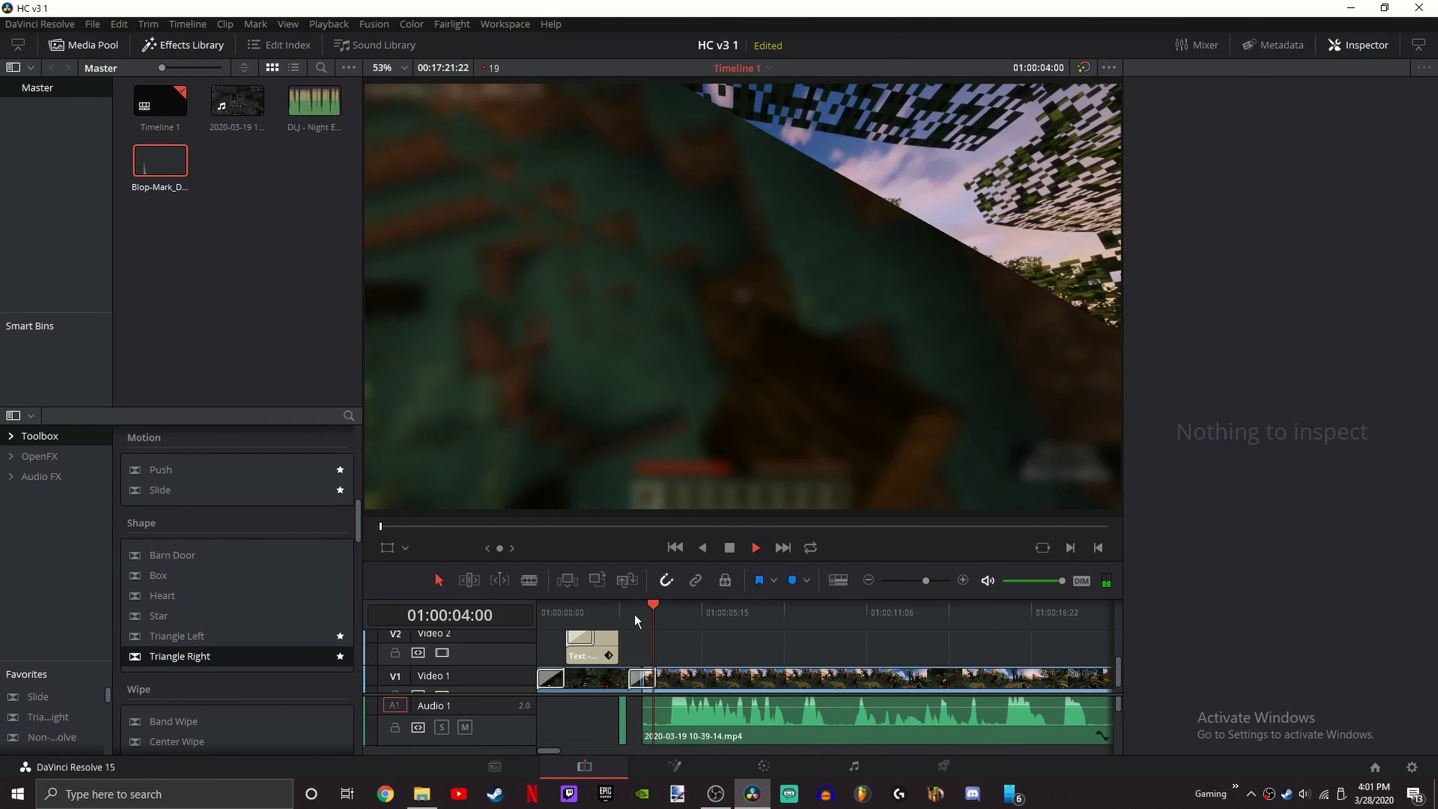
{"action": "key", "text": "space"}
{"action": "left_click_drag", "start_coordinate": [635, 614], "coordinate": [632, 611]}
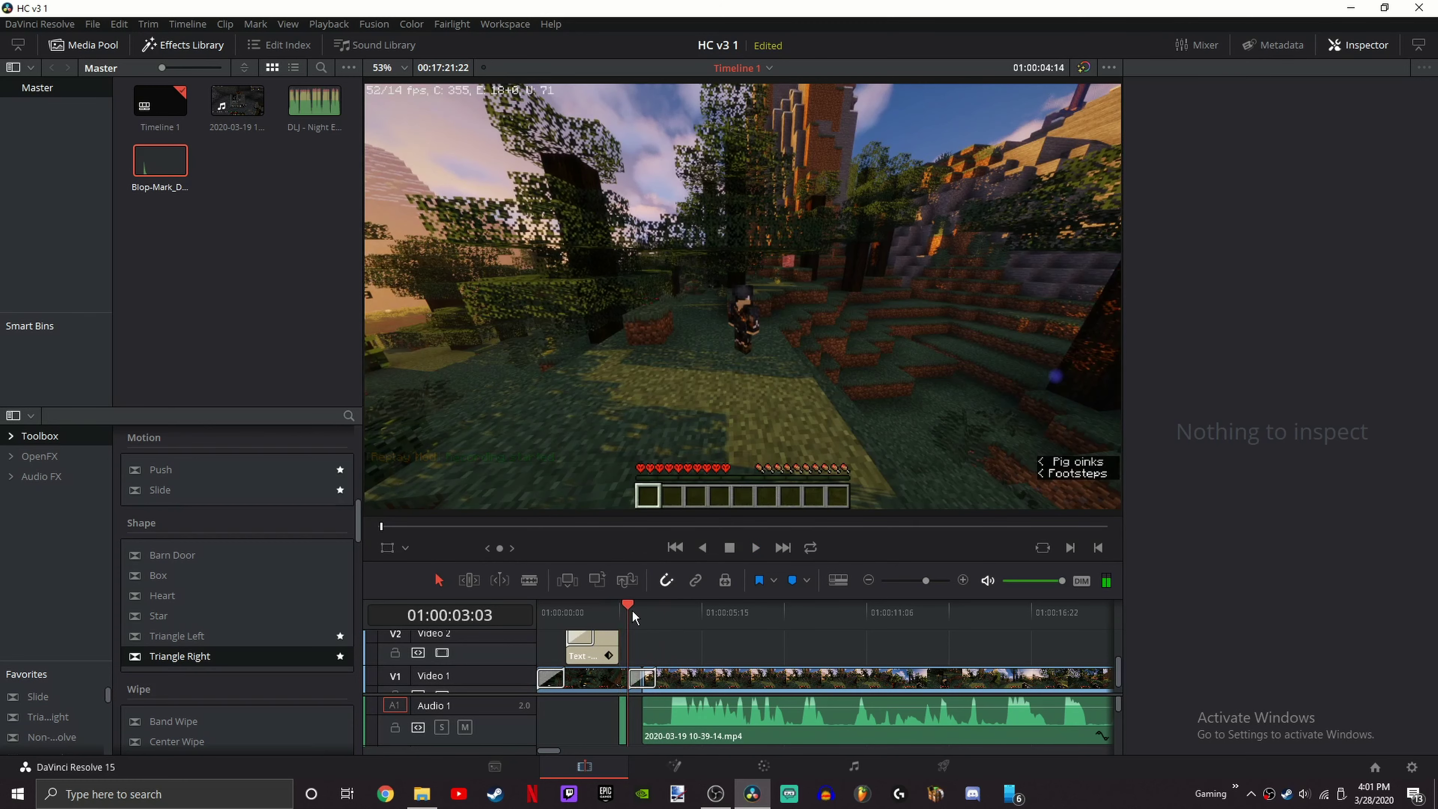
{"action": "key", "text": "space"}
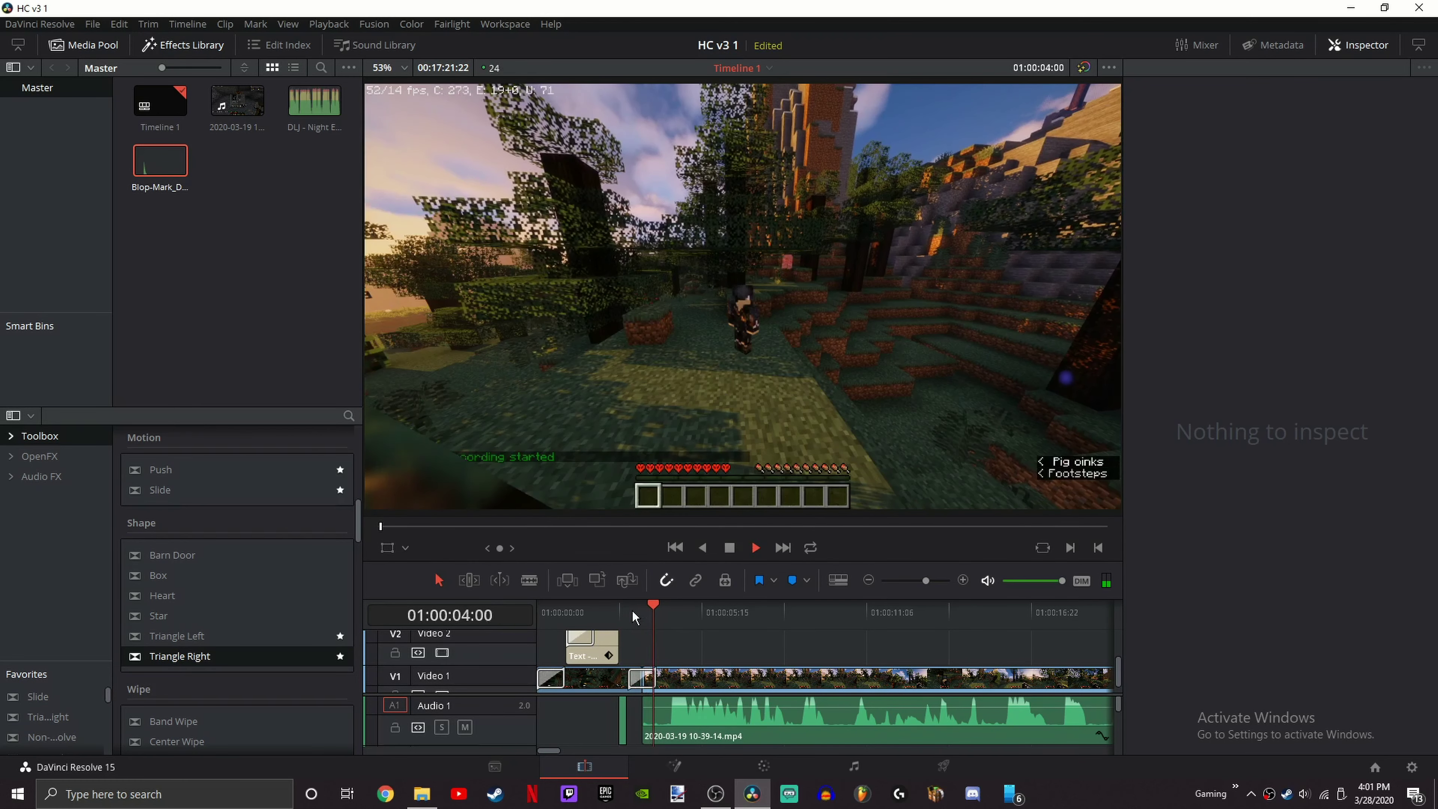
Step: Set the Triangle Right transition's border to 22 and play the timeline through it from within the opening clip
{"action": "left_click", "coordinate": [633, 677]}
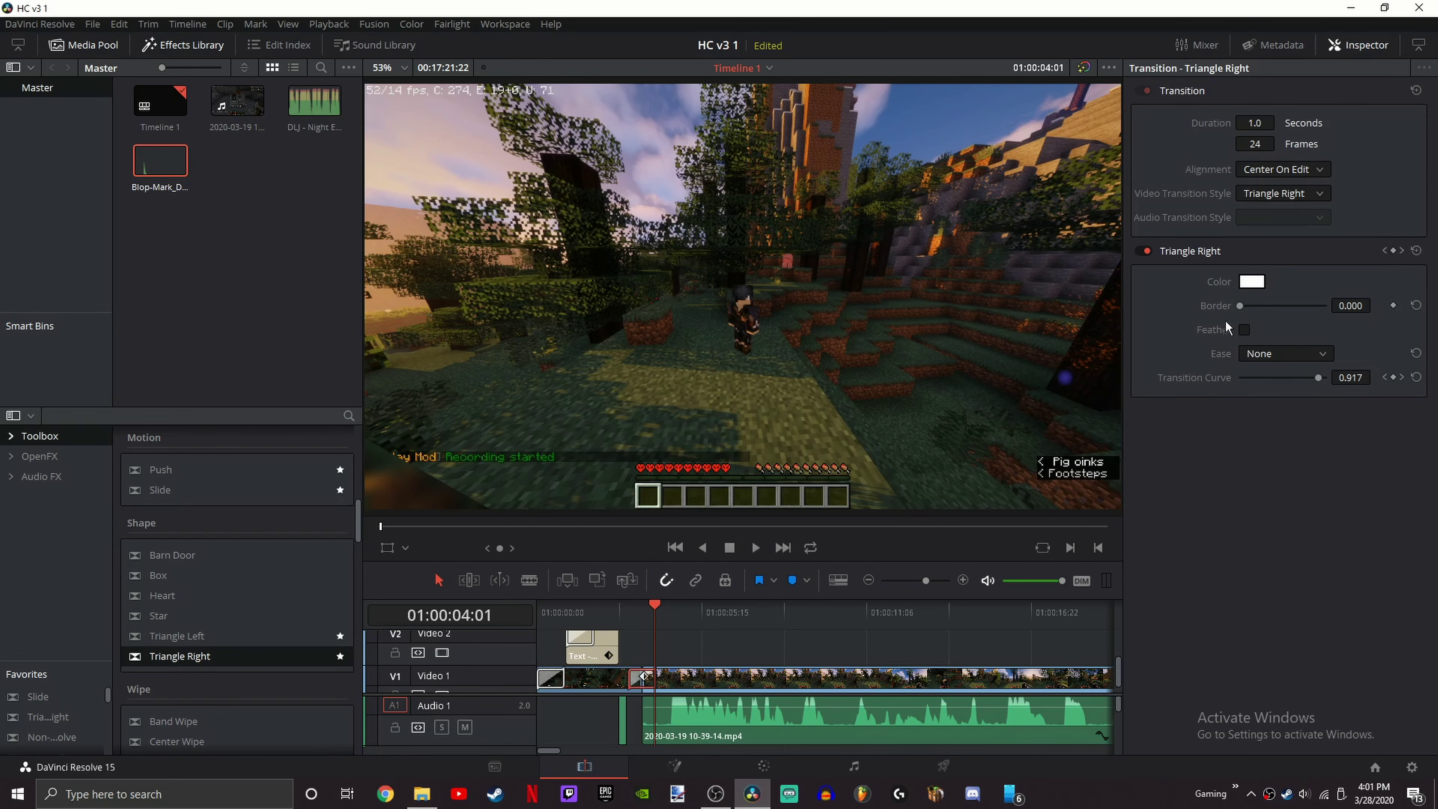
{"action": "left_click_drag", "start_coordinate": [1346, 307], "coordinate": [1370, 308]}
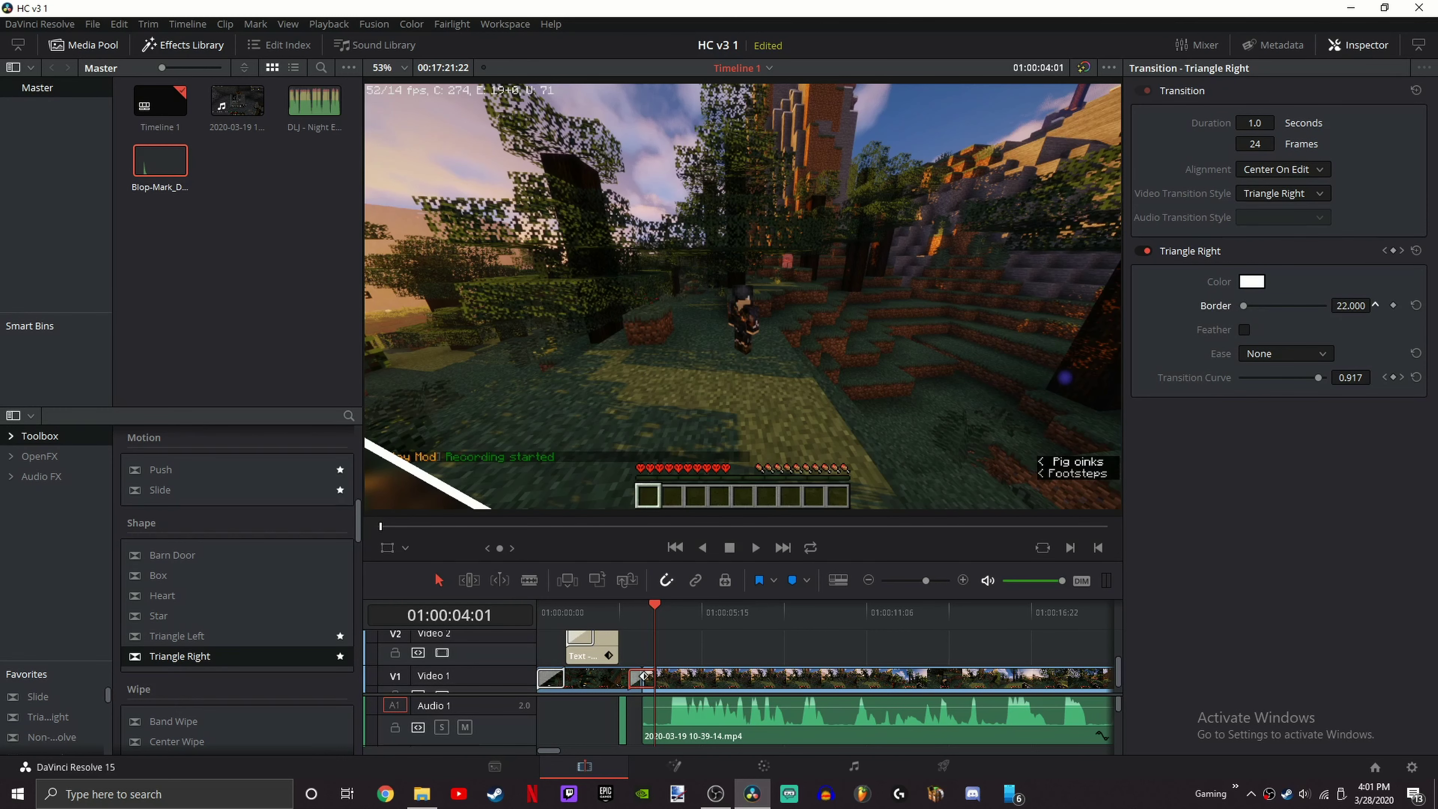
{"action": "left_click_drag", "start_coordinate": [639, 614], "coordinate": [621, 617]}
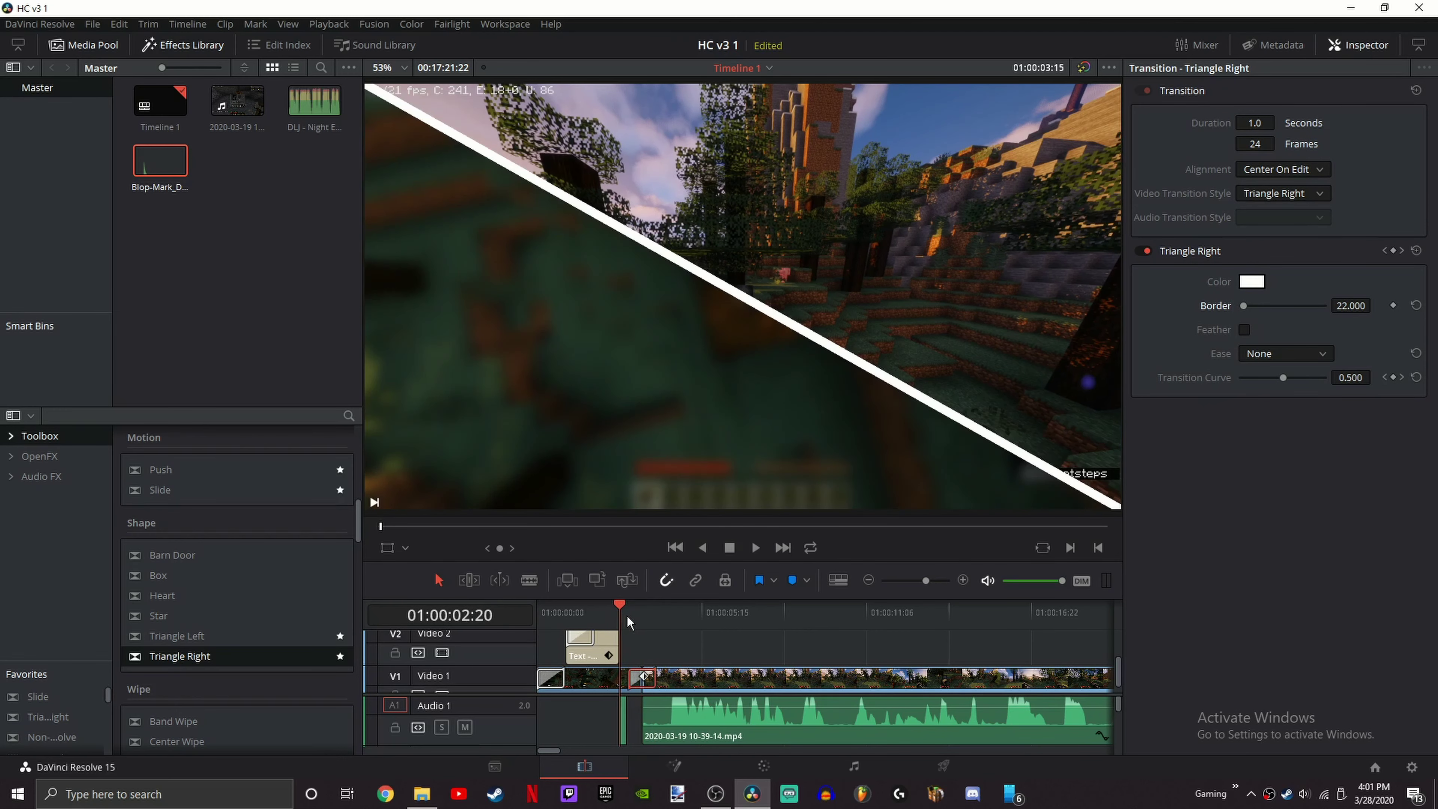
{"action": "key", "text": "space"}
{"action": "left_click", "coordinate": [587, 616]}
{"action": "key", "text": "space"}
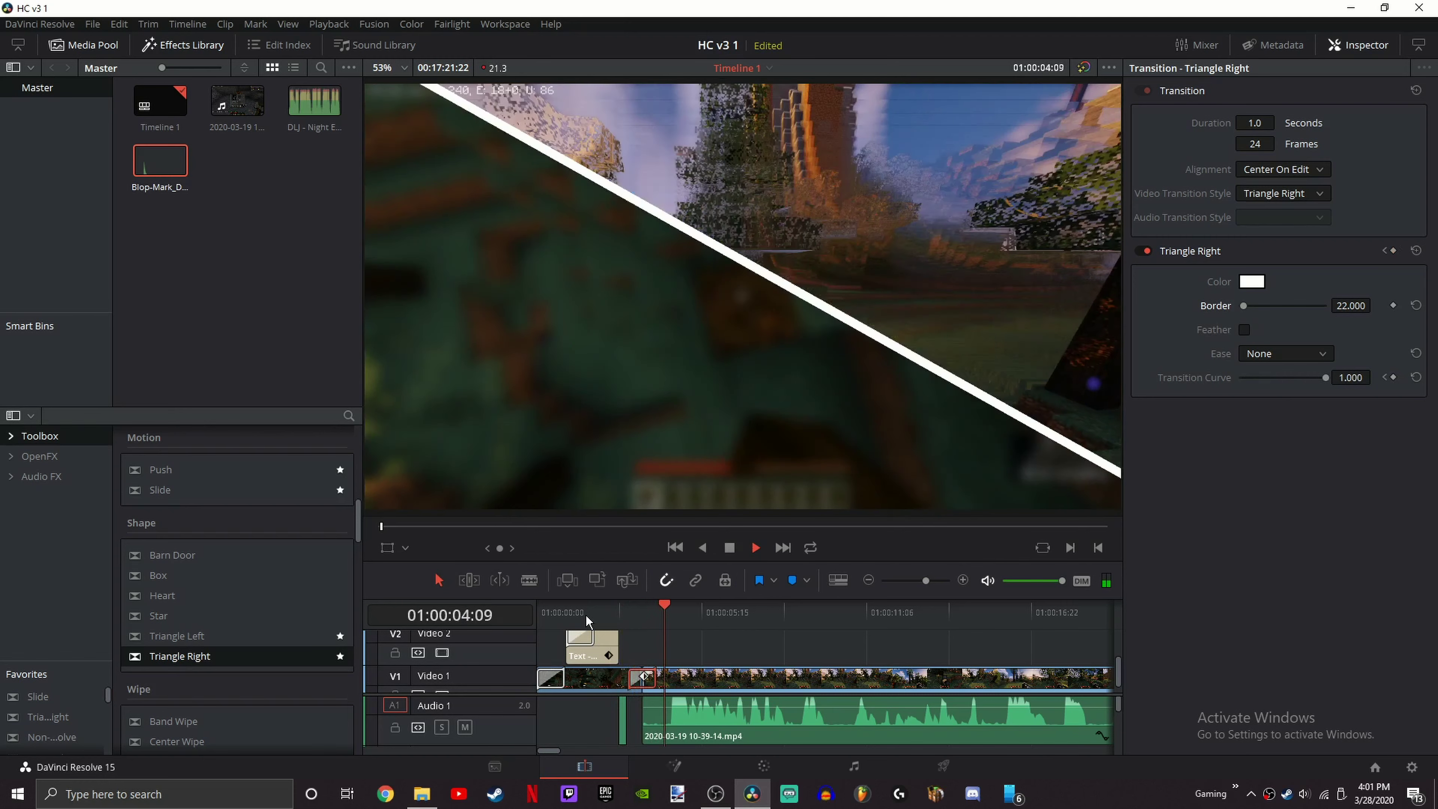
{"action": "key", "text": "space"}
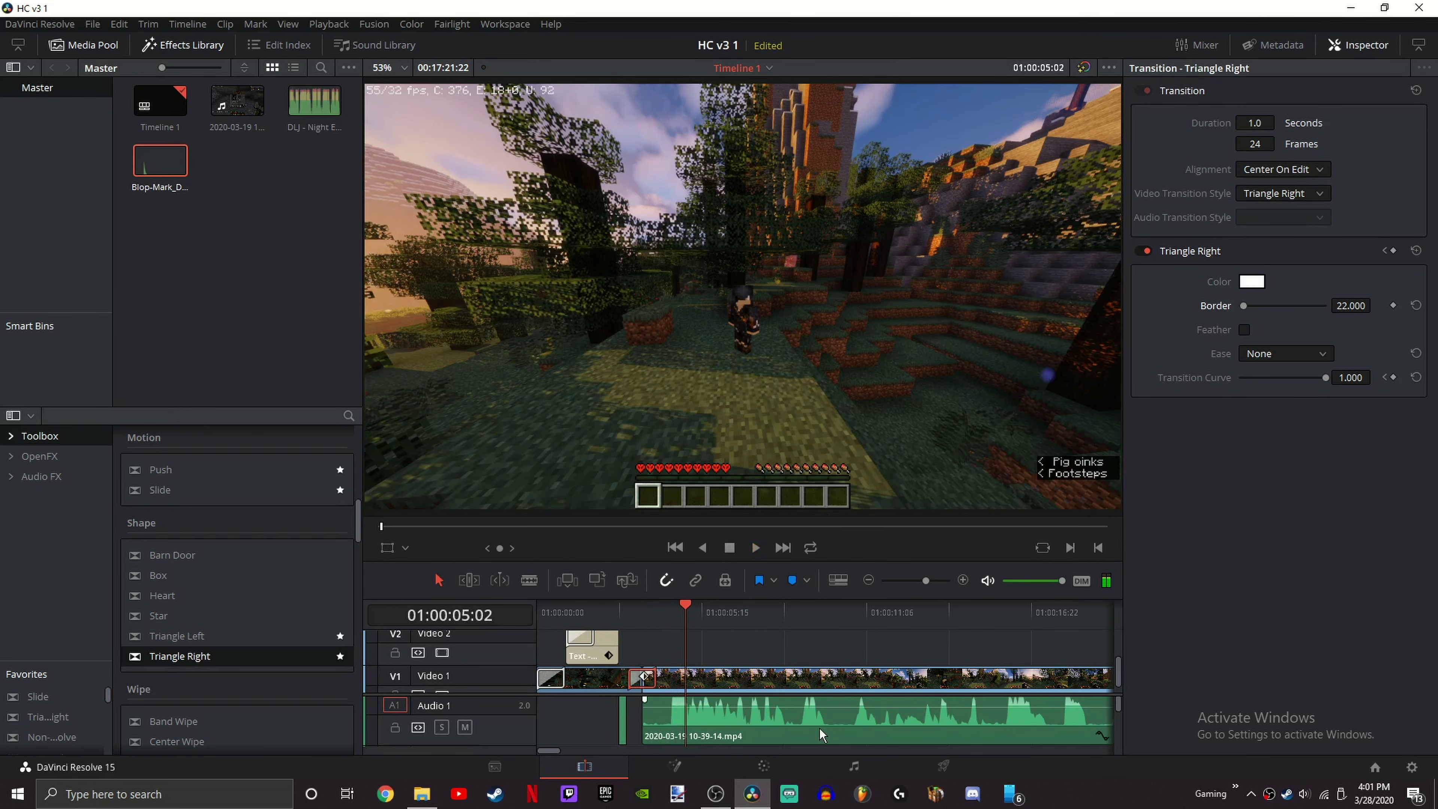
{"action": "left_click", "coordinate": [822, 732]}
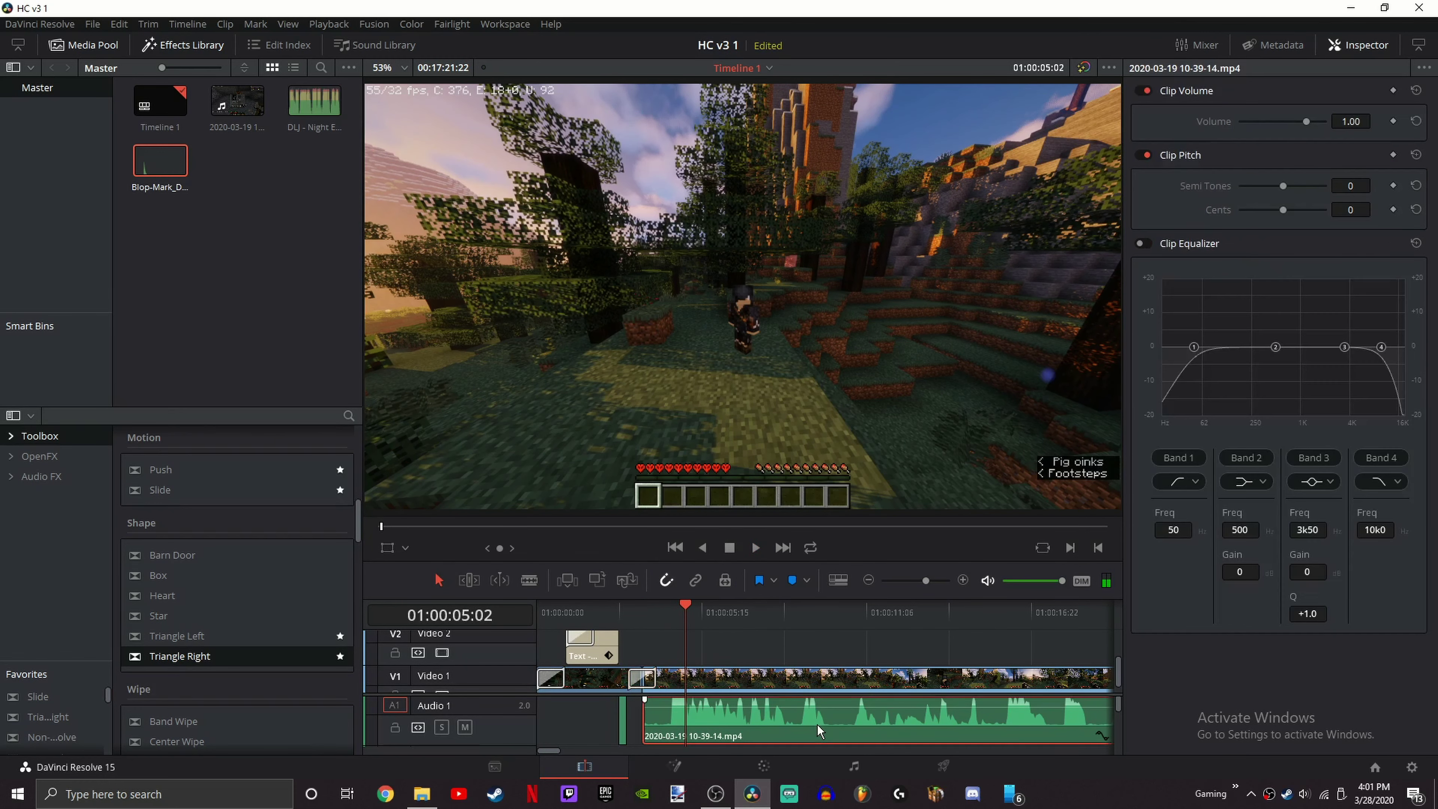
{"action": "left_click", "coordinate": [881, 644]}
{"action": "scroll", "coordinate": [855, 651], "scroll_direction": "down", "scroll_amount": 2}
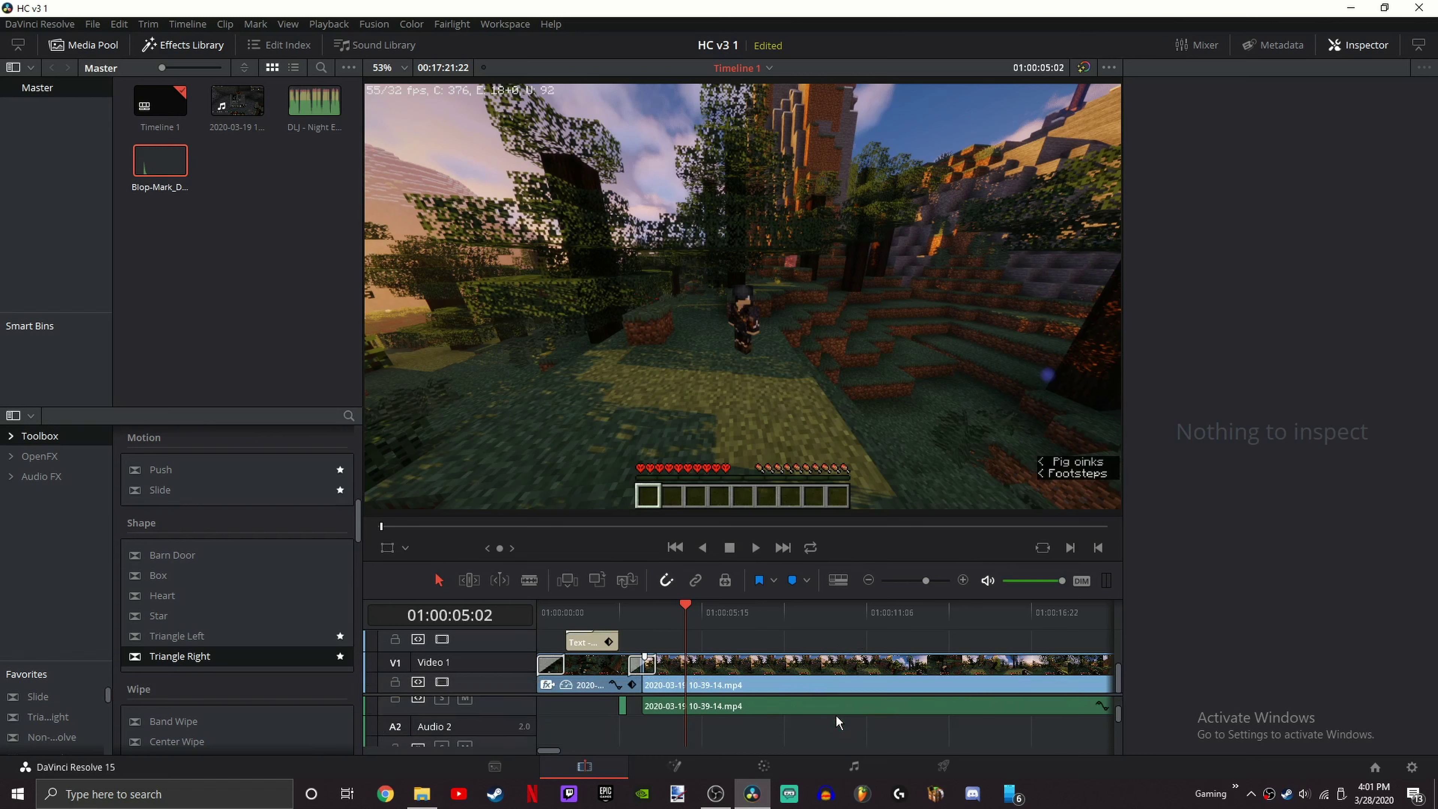
{"action": "scroll", "coordinate": [837, 711], "scroll_direction": "up", "scroll_amount": 2}
{"action": "scroll", "coordinate": [844, 714], "scroll_direction": "down", "scroll_amount": 5}
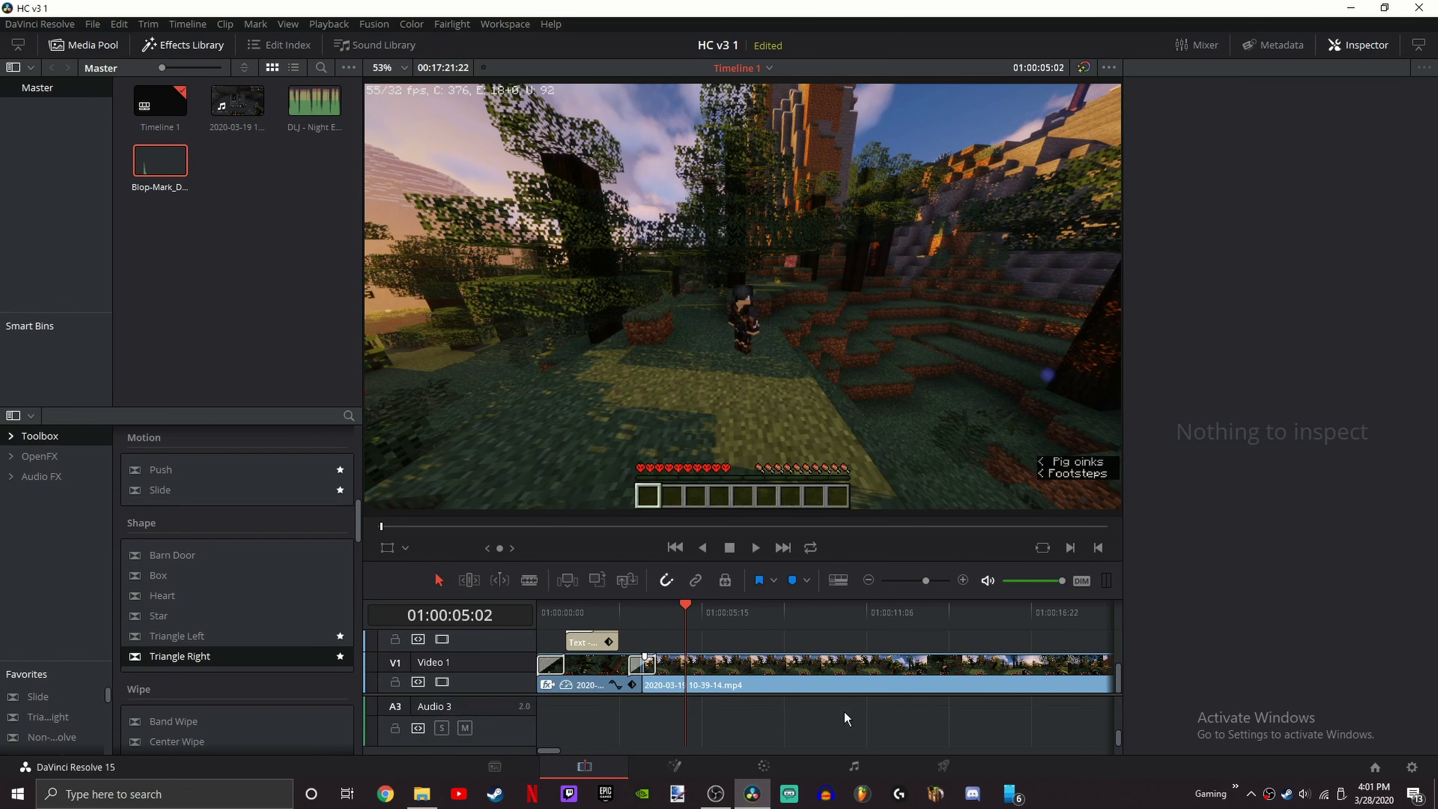
{"action": "scroll", "coordinate": [845, 713], "scroll_direction": "up", "scroll_amount": 5}
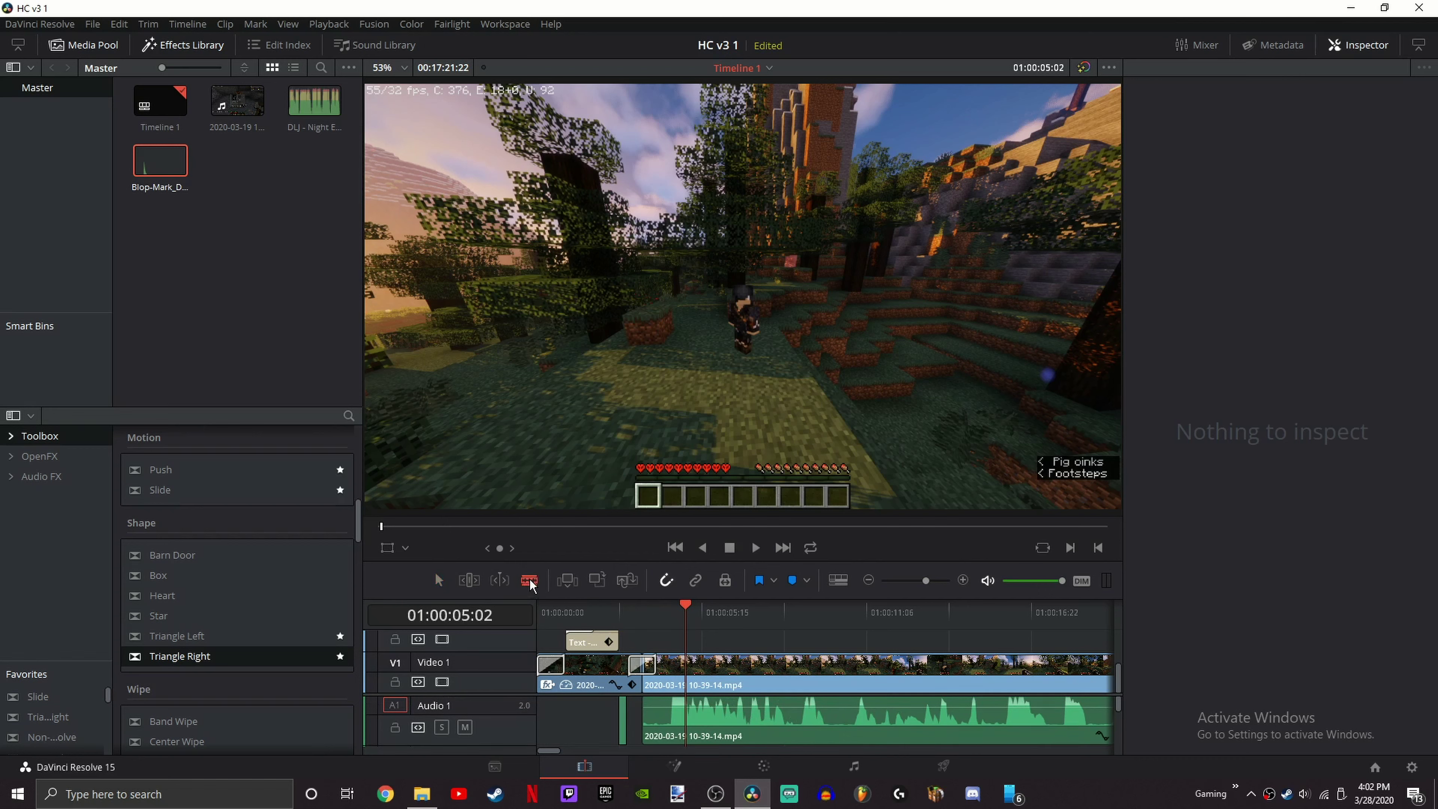
Step: Split the second clip's audio on Audio 1 at 01:00:04:15 and 01:00:08:20
{"action": "left_click_drag", "start_coordinate": [676, 610], "coordinate": [673, 611]}
{"action": "key", "text": "Left"}
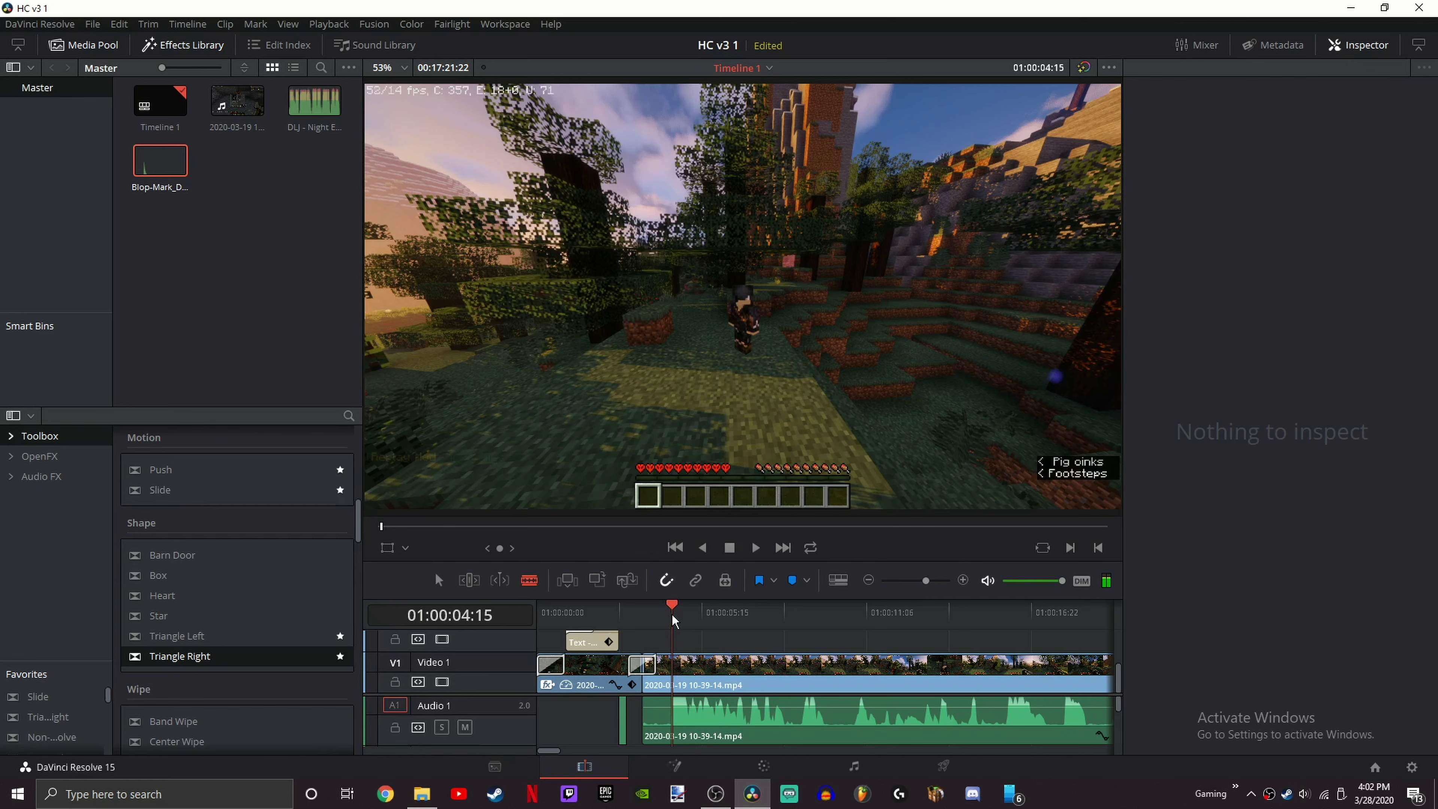
{"action": "left_click", "coordinate": [674, 724]}
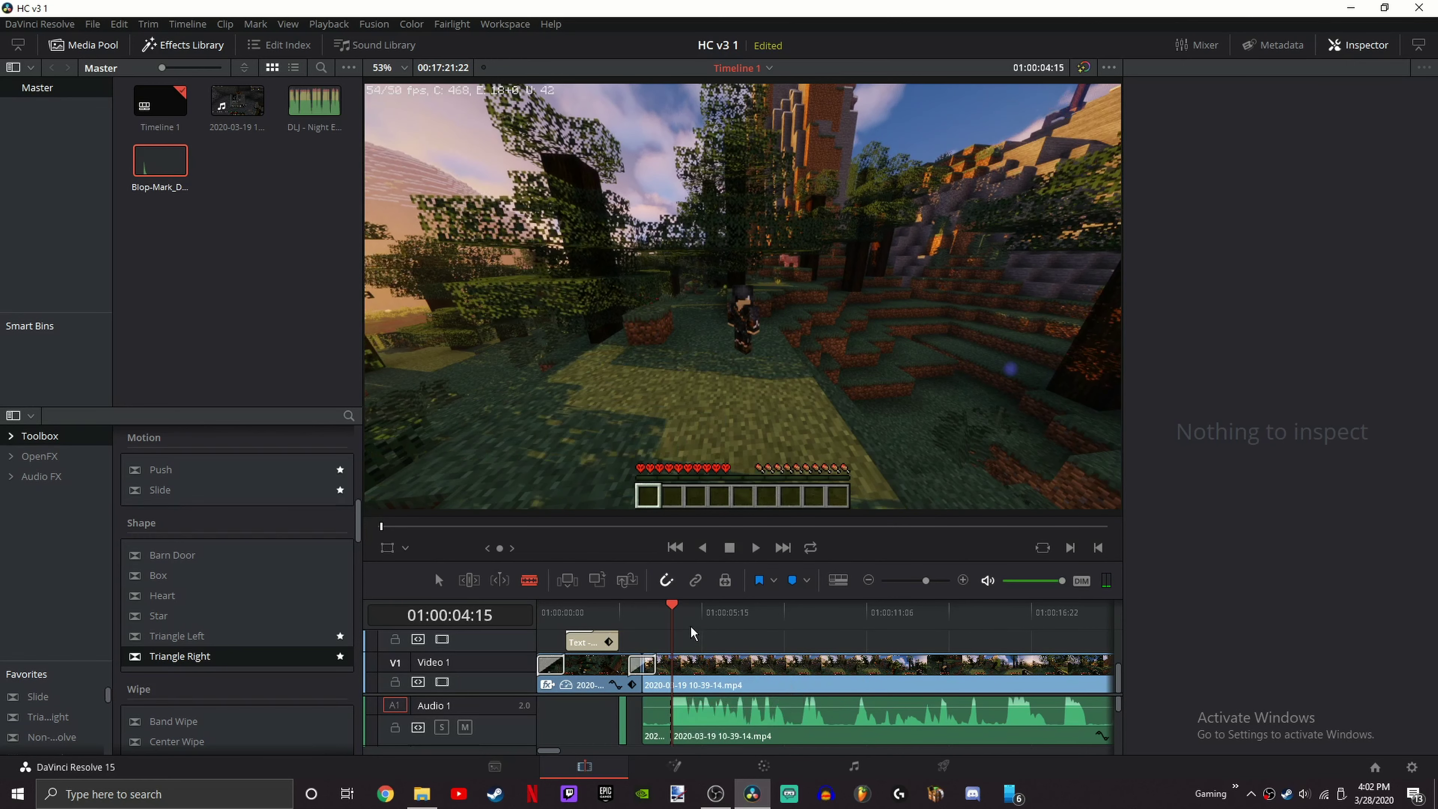
{"action": "left_click_drag", "start_coordinate": [690, 626], "coordinate": [796, 628]}
{"action": "left_click", "coordinate": [805, 730]}
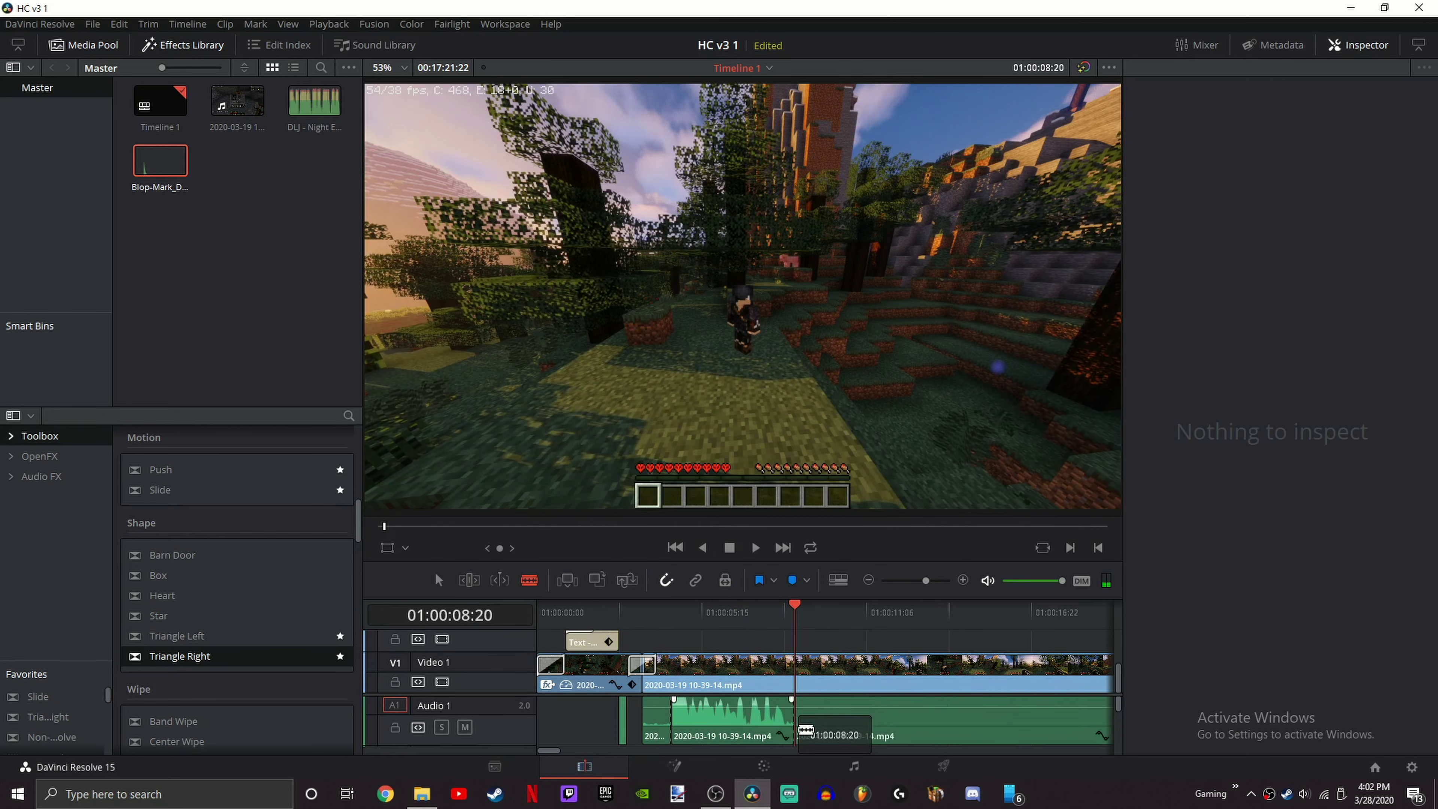
{"action": "key", "text": "a"}
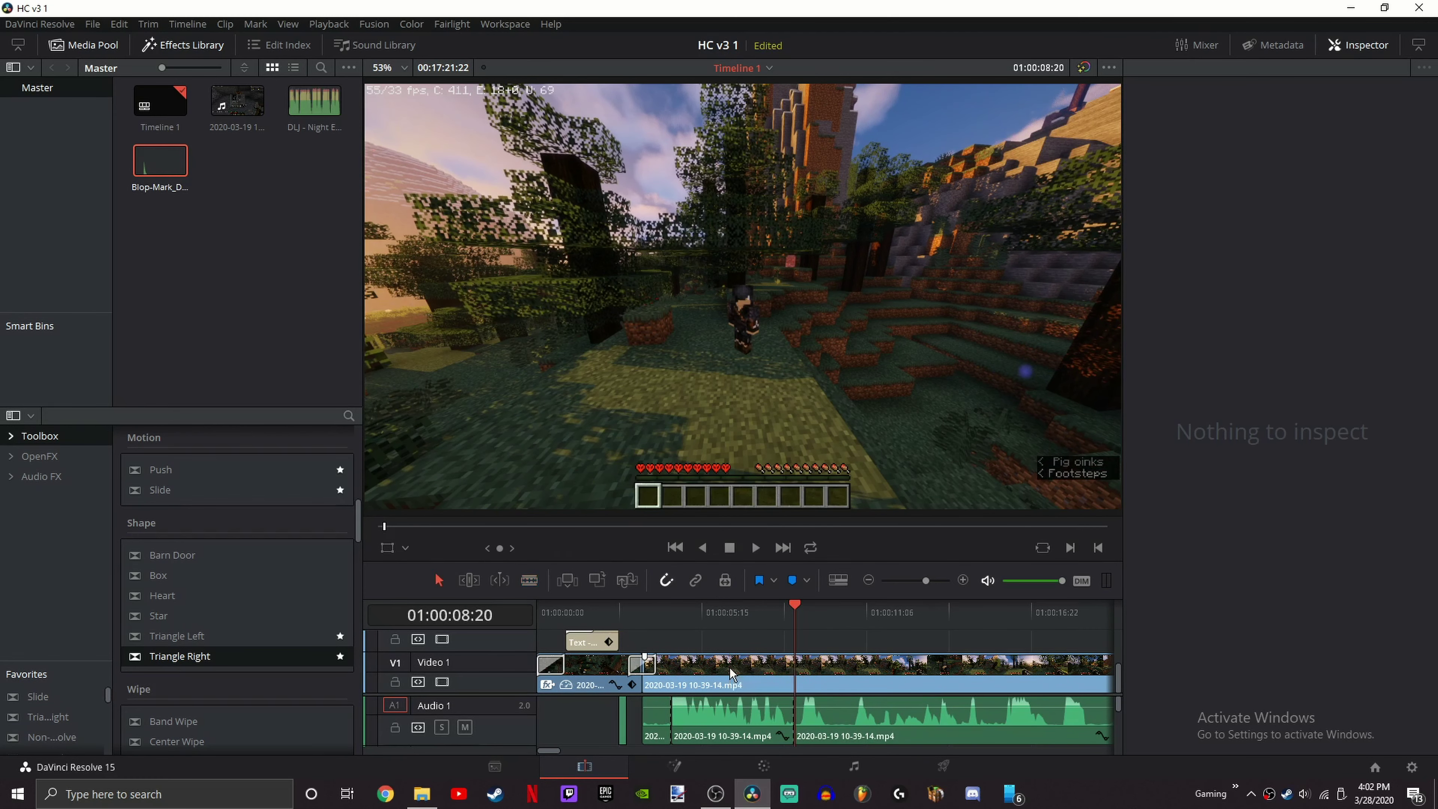
Step: Lower the volume of the middle audio segment between the two new cuts to -1.4
{"action": "left_click", "coordinate": [743, 717]}
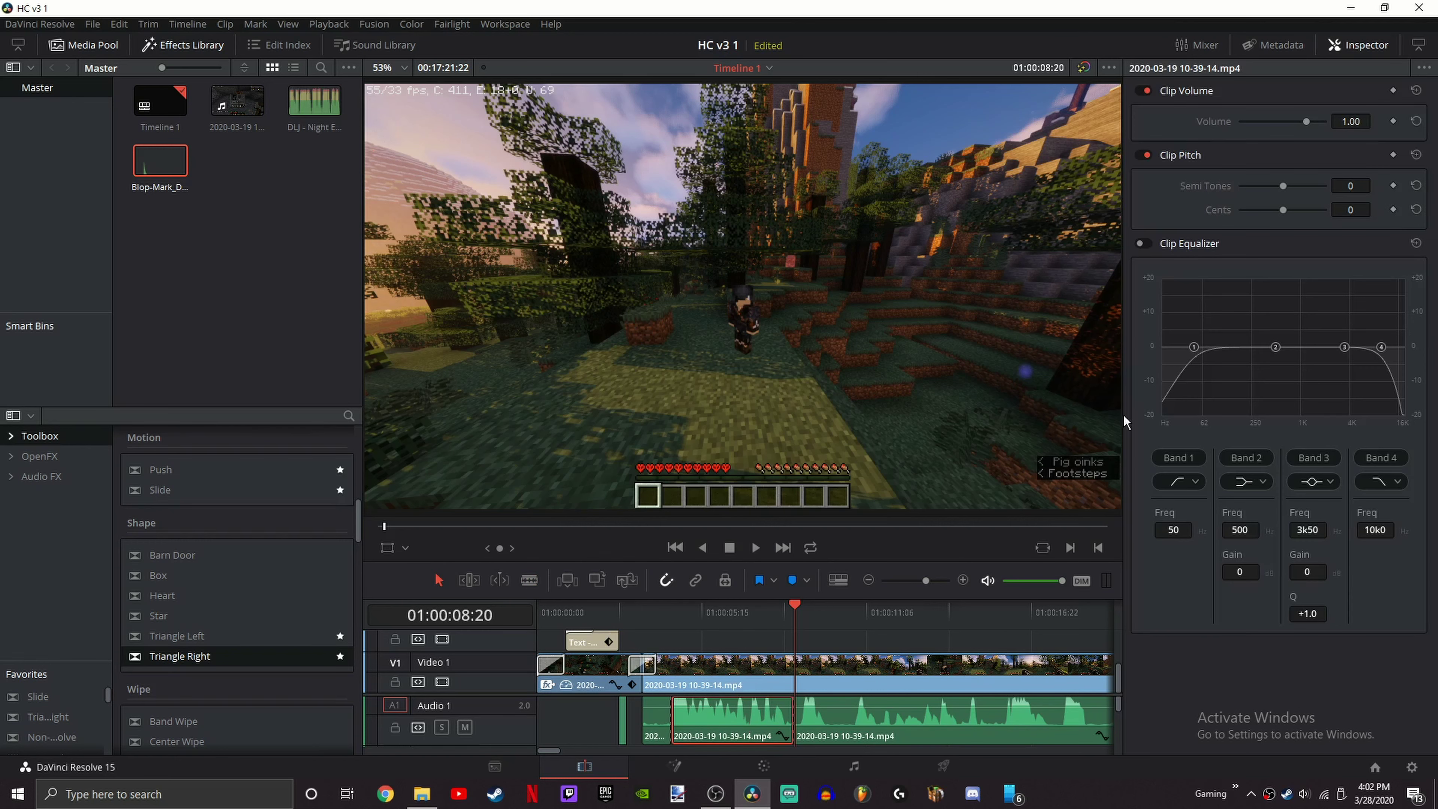
{"action": "left_click", "coordinate": [1355, 117]}
{"action": "key", "text": "BackSpace"}
{"action": "left_click_drag", "start_coordinate": [1351, 122], "coordinate": [1347, 122]}
{"action": "left_click", "coordinate": [1356, 123]}
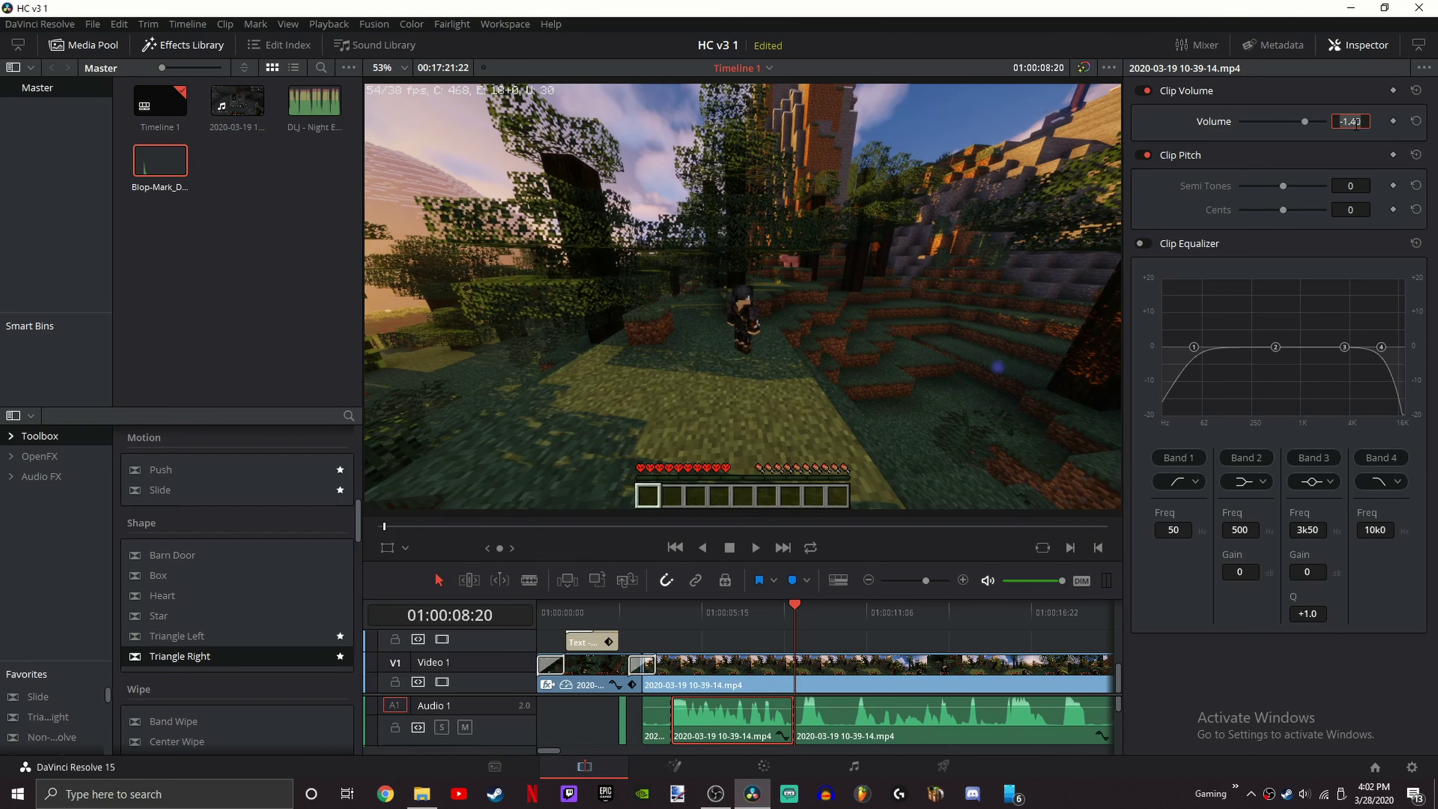
{"action": "type", "text": "-"}
{"action": "key", "text": "Return"}
Step: Play from 01:00:04:03 across the volume-adjusted audio segment and past its end to compare the levels
{"action": "left_click", "coordinate": [673, 609]}
{"action": "left_click", "coordinate": [654, 612]}
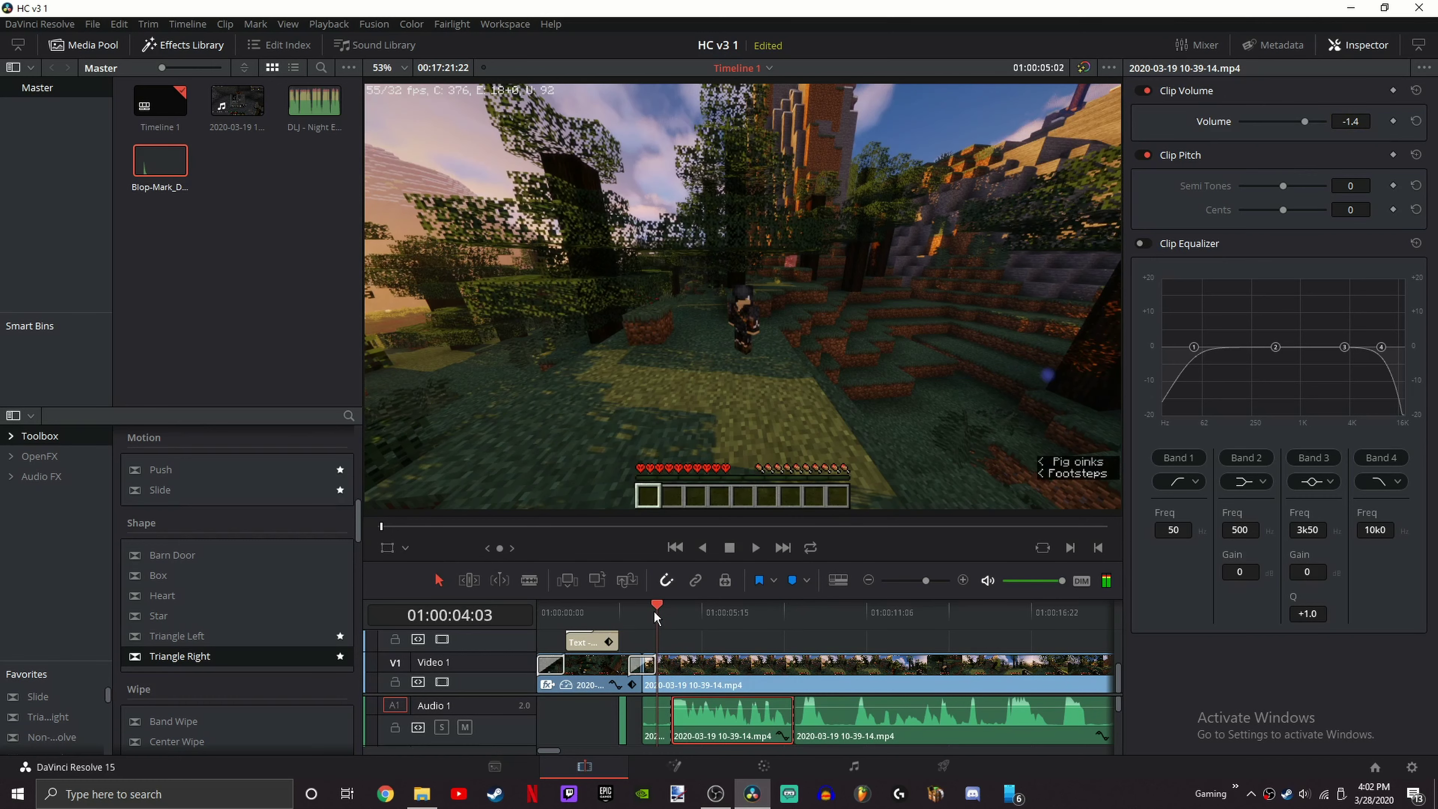
{"action": "key", "text": "space"}
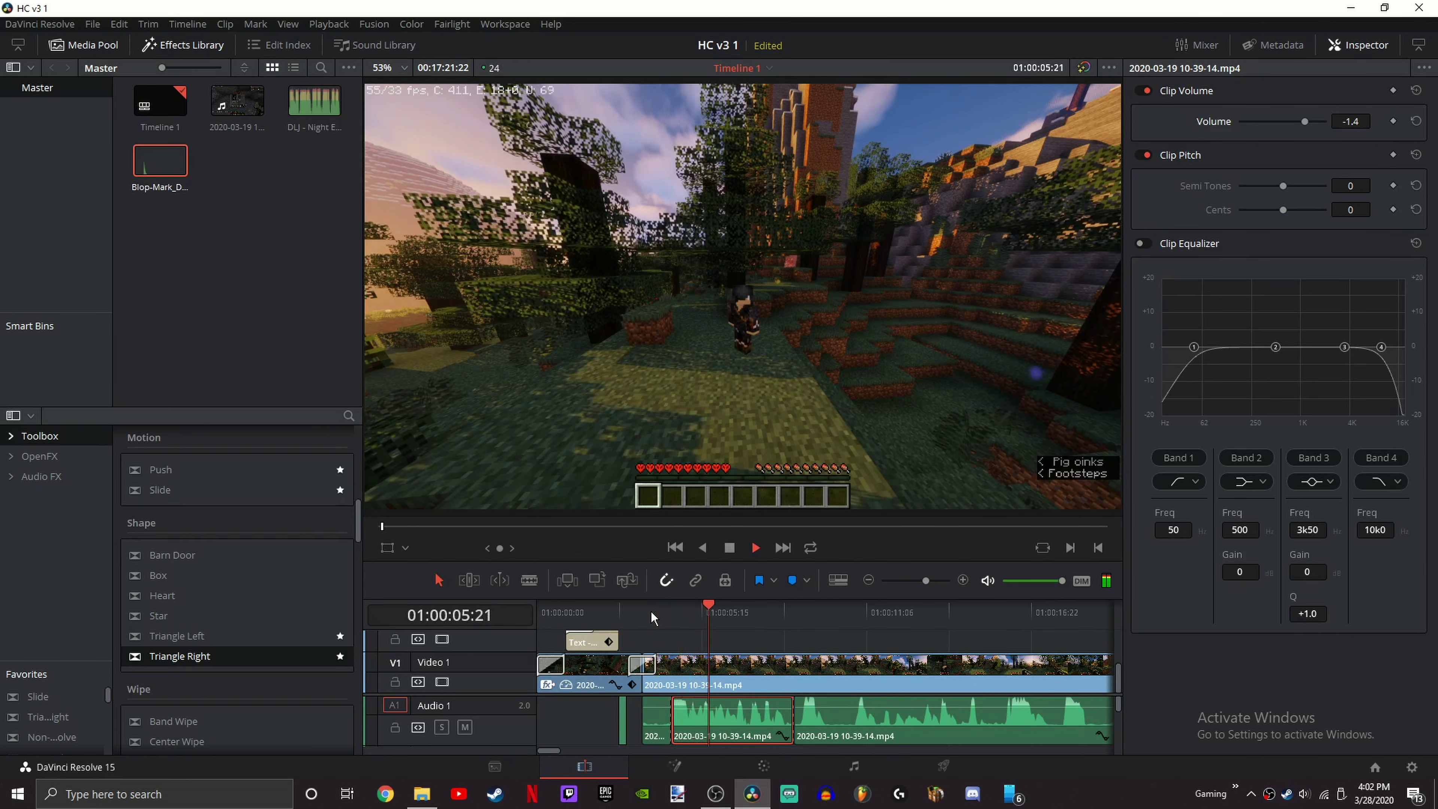
{"action": "key", "text": "space"}
{"action": "key", "text": "space"}
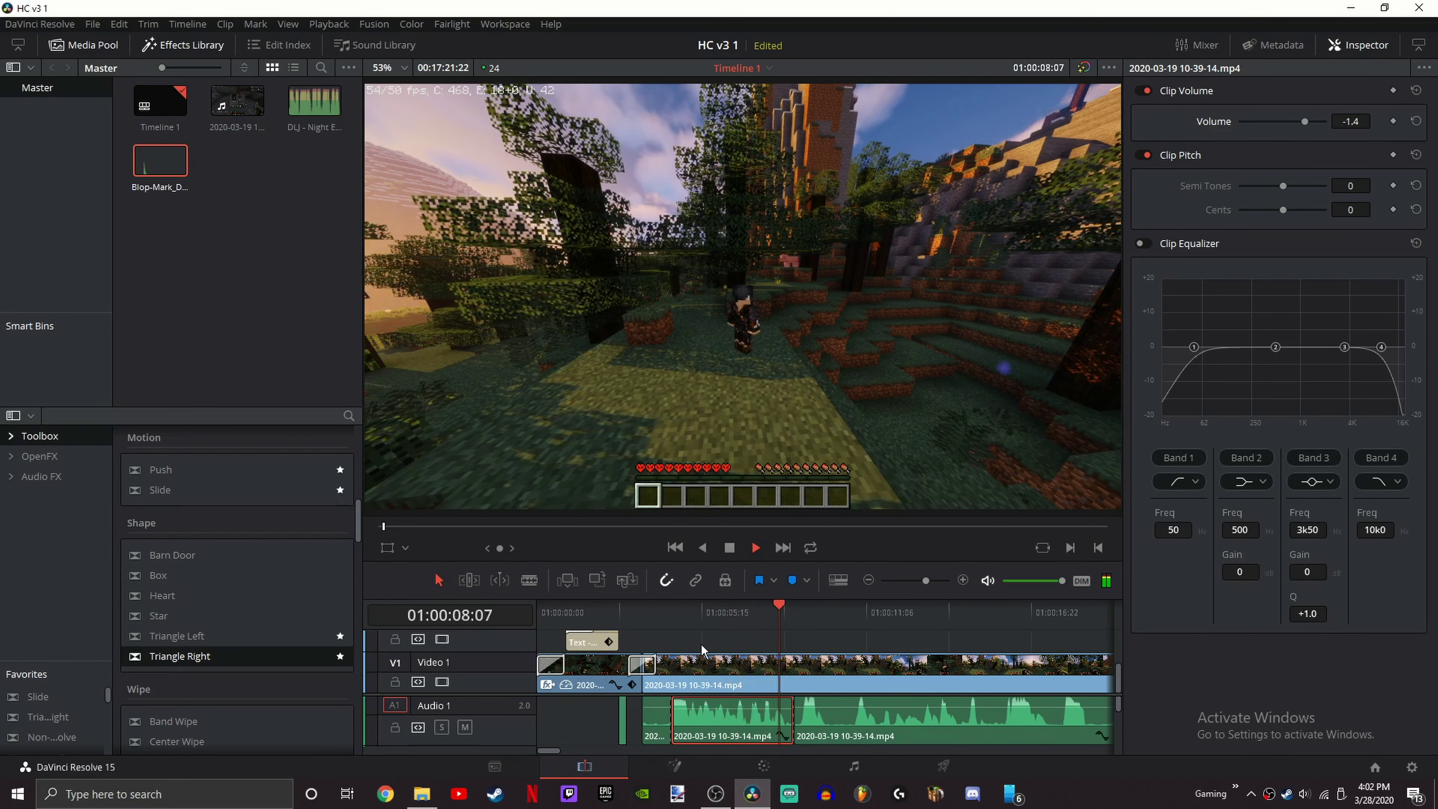
{"action": "key", "text": "space"}
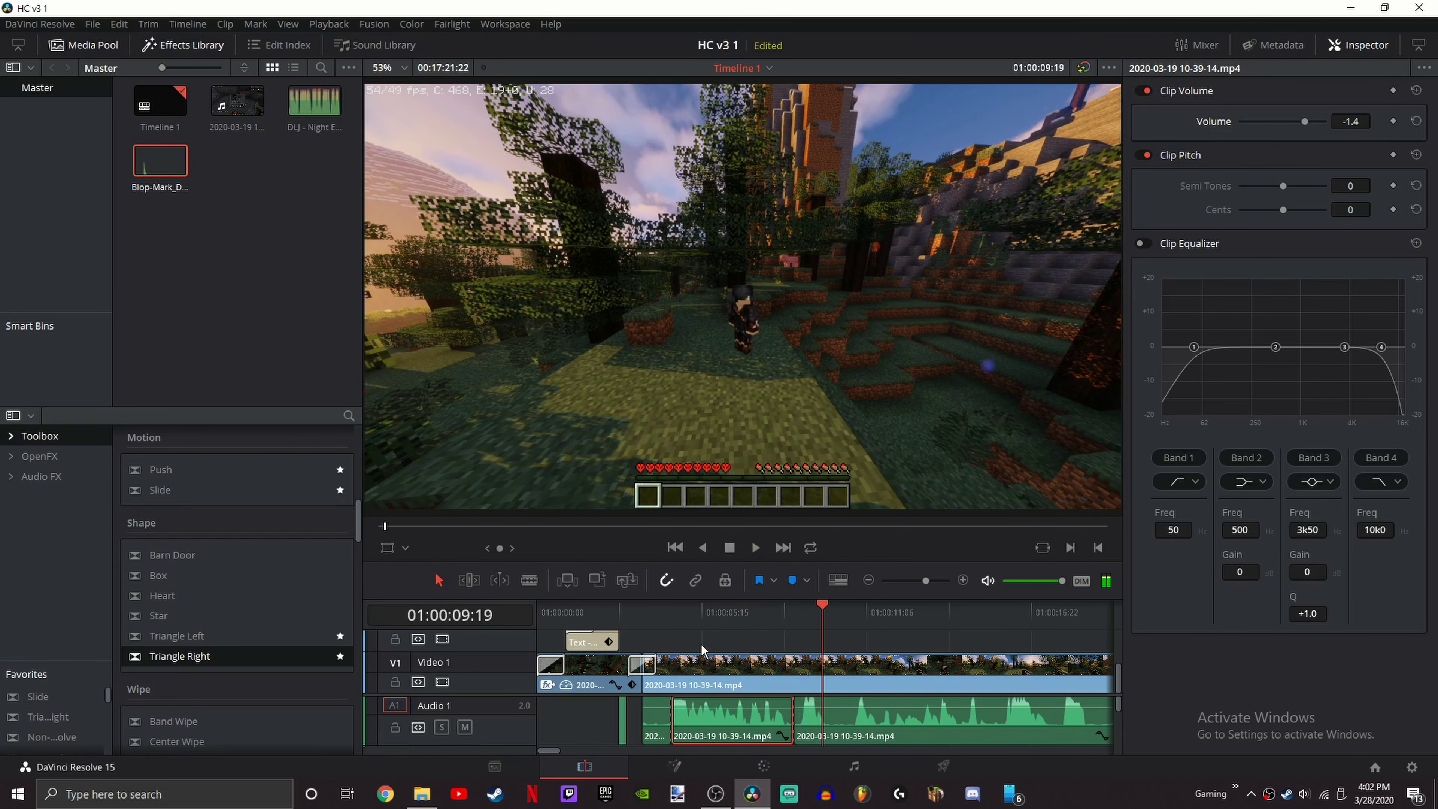
{"action": "left_click", "coordinate": [701, 644]}
Step: Place the DLJ - Night Emotions music on Audio 2 at the start of the timeline
{"action": "scroll", "coordinate": [664, 720], "scroll_direction": "down", "scroll_amount": 2}
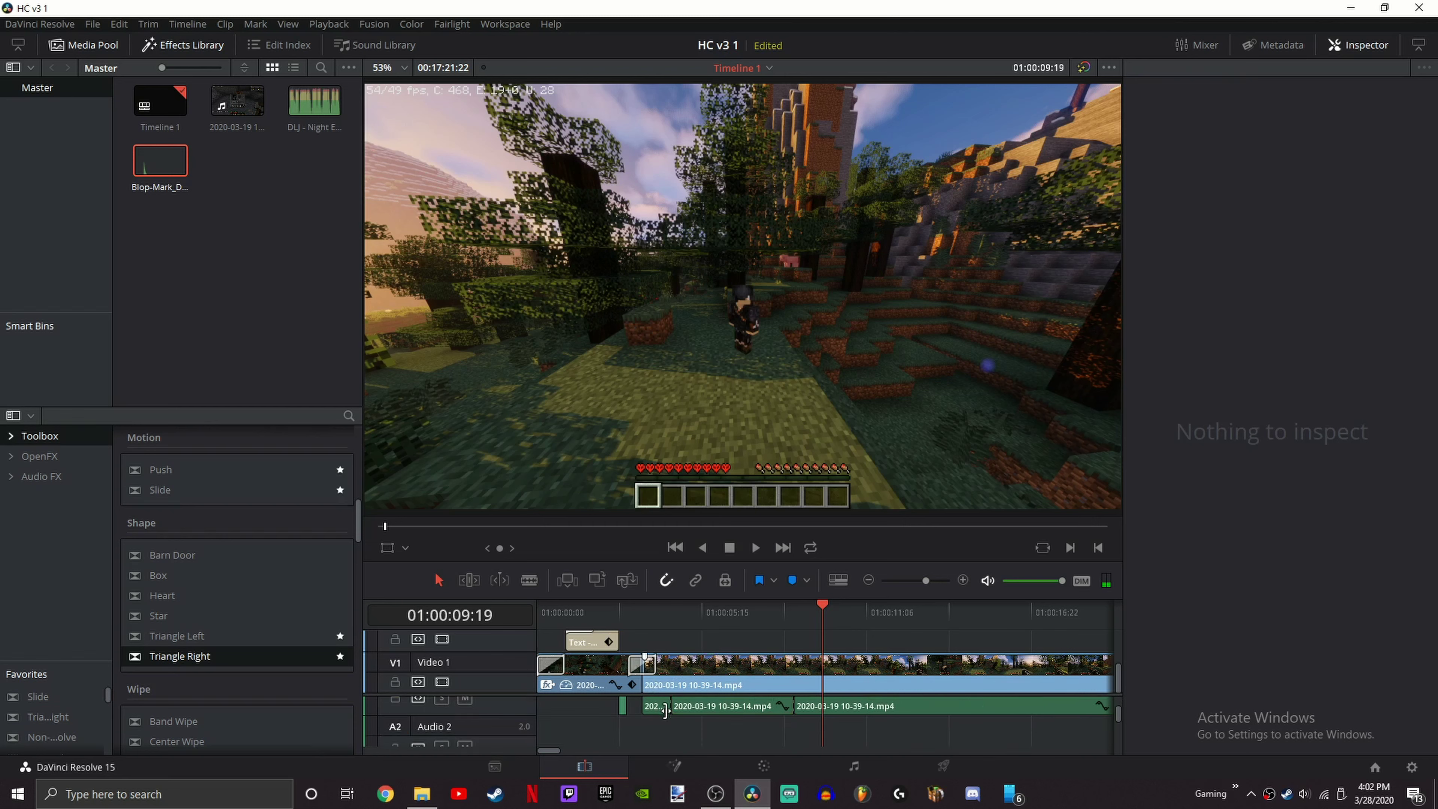
{"action": "scroll", "coordinate": [665, 710], "scroll_direction": "down", "scroll_amount": 2}
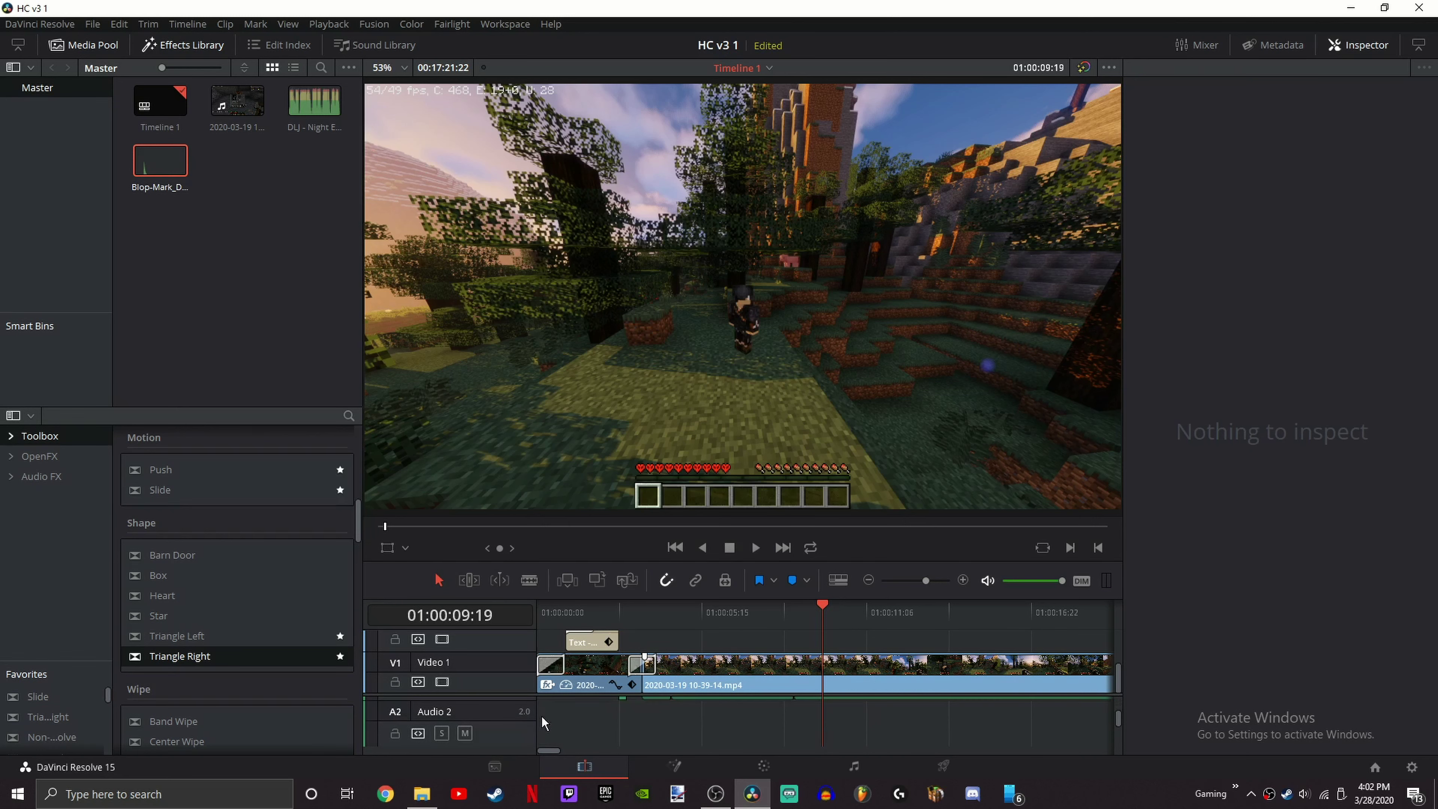
{"action": "left_click", "coordinate": [289, 169]}
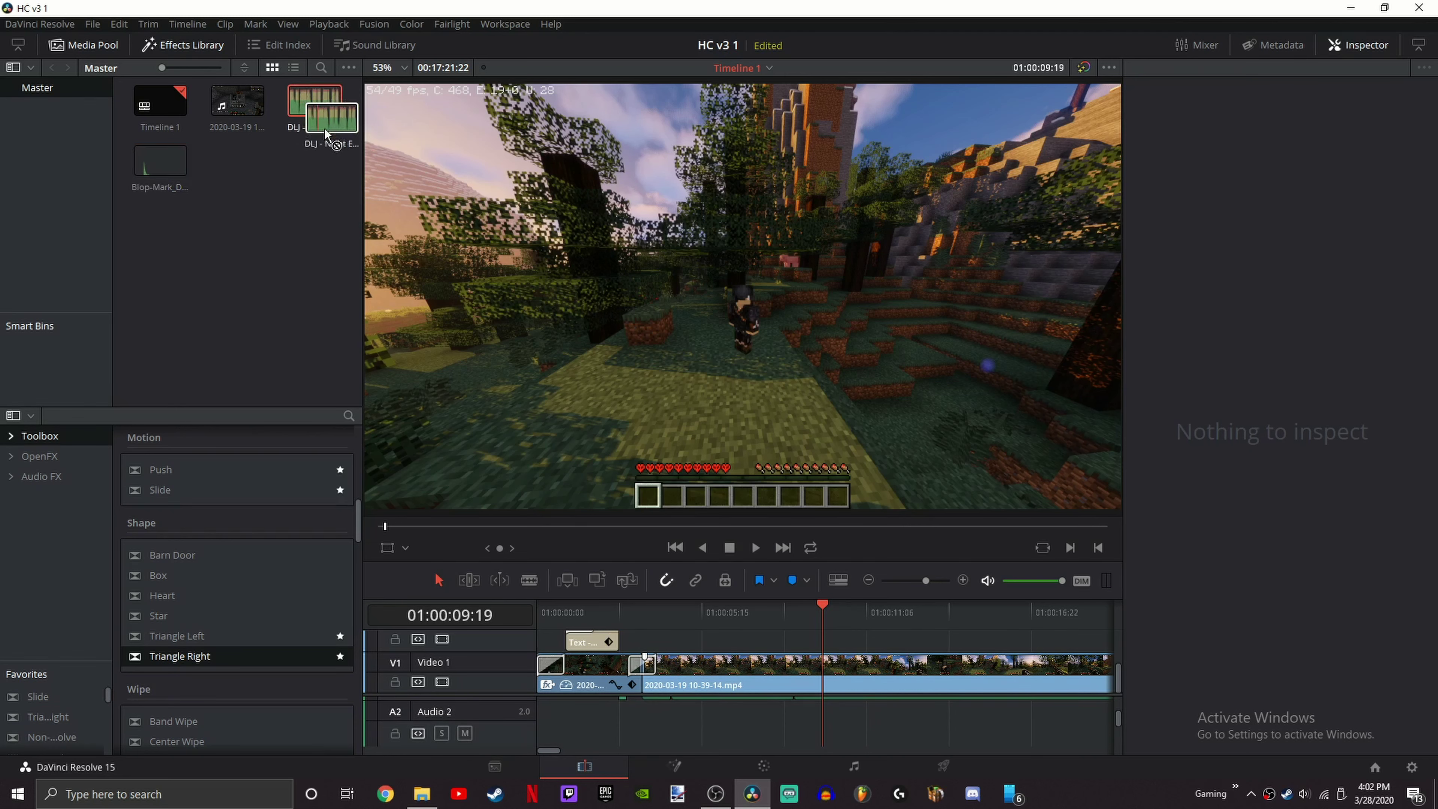
{"action": "left_click_drag", "start_coordinate": [325, 128], "coordinate": [547, 718]}
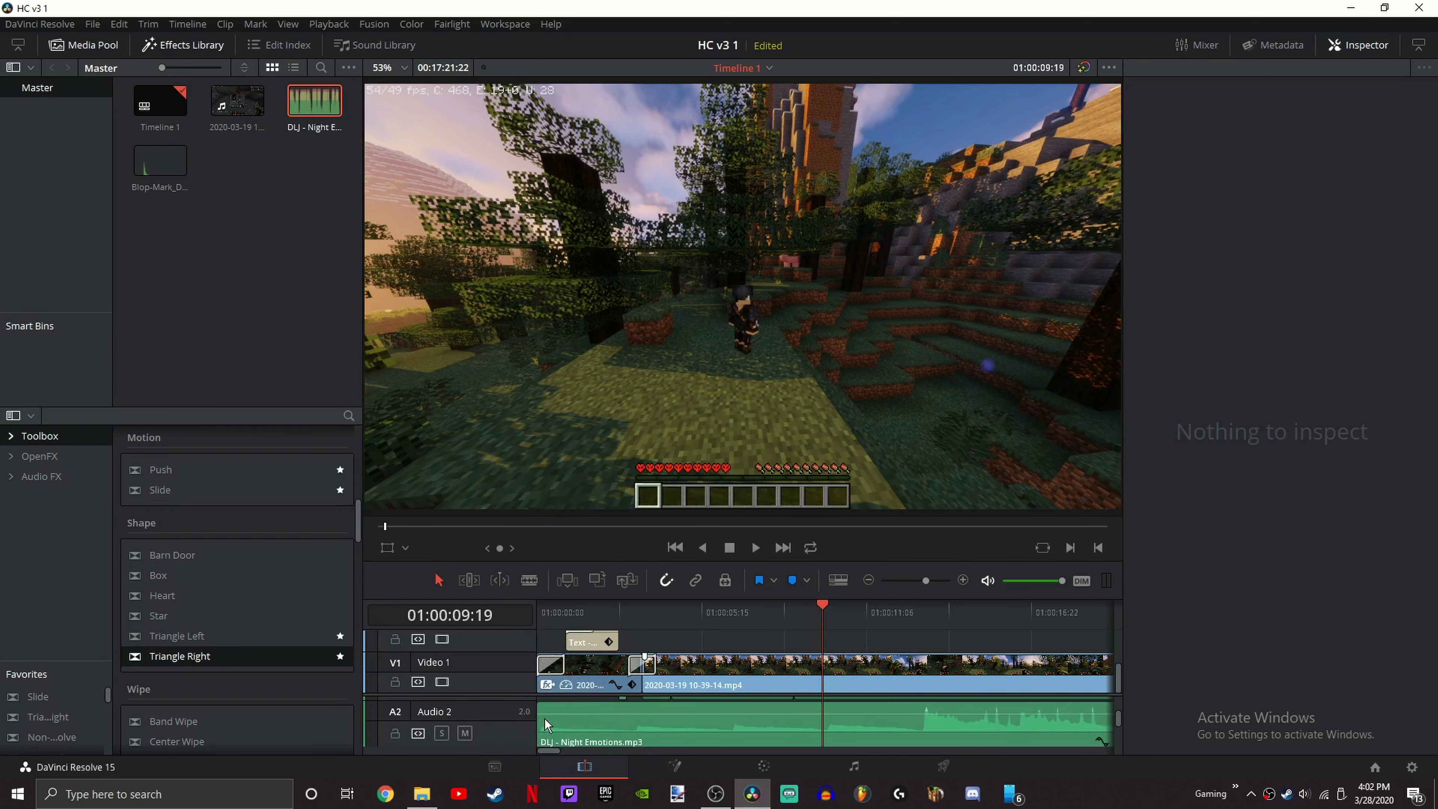
Step: Play the timeline from 01:00:00:00 to hear how the music starts under the opening clips
{"action": "left_click", "coordinate": [542, 614]}
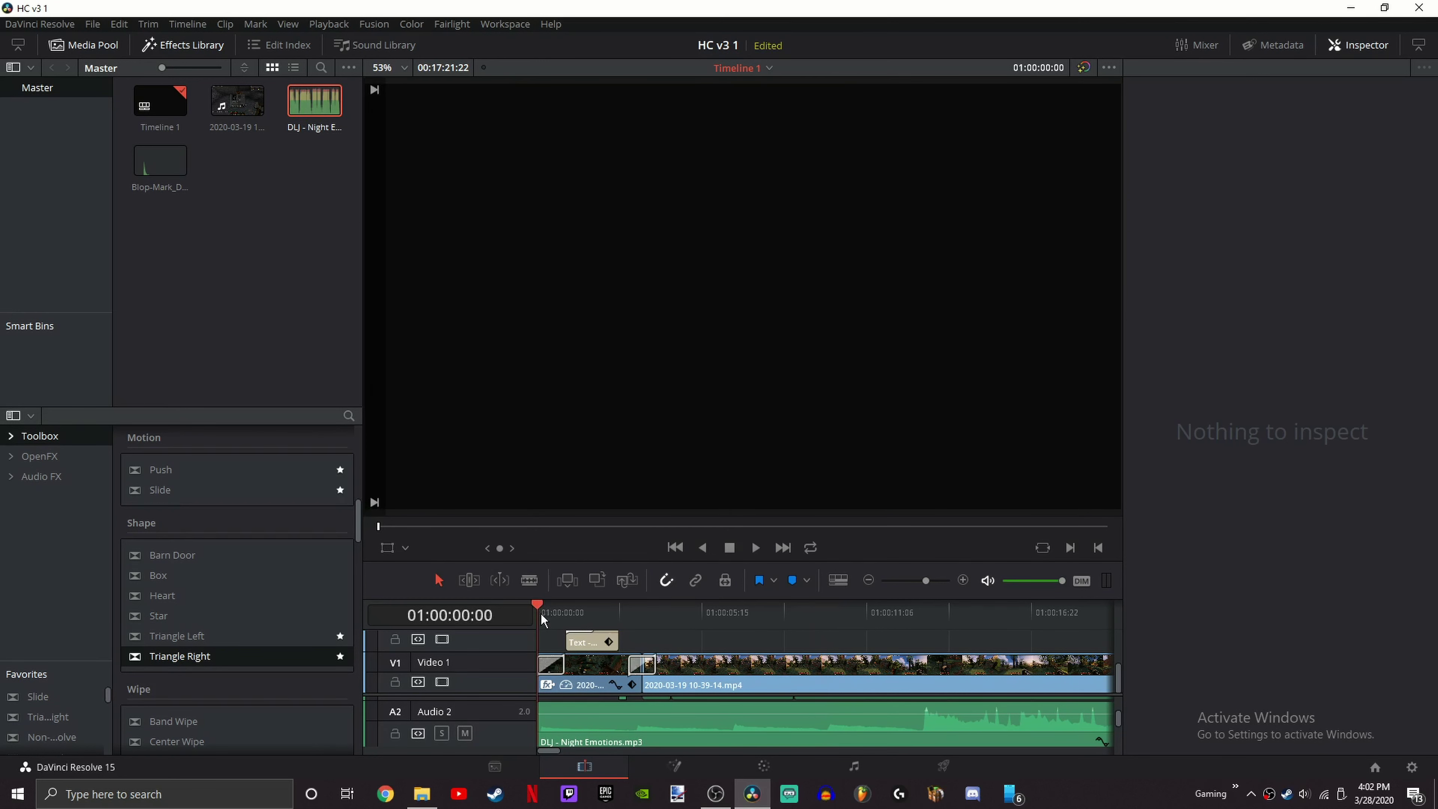
{"action": "key", "text": "space"}
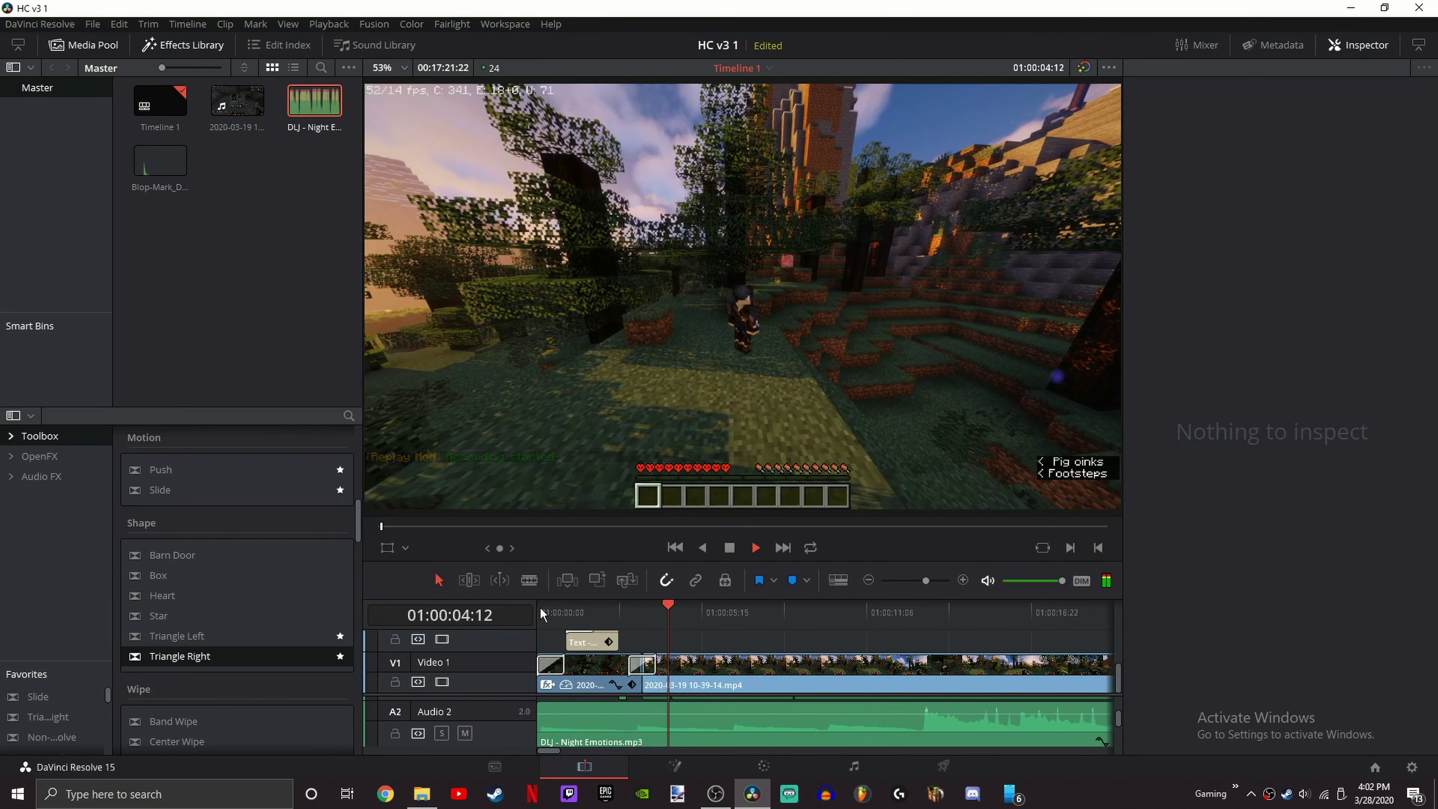
{"action": "key", "text": "space"}
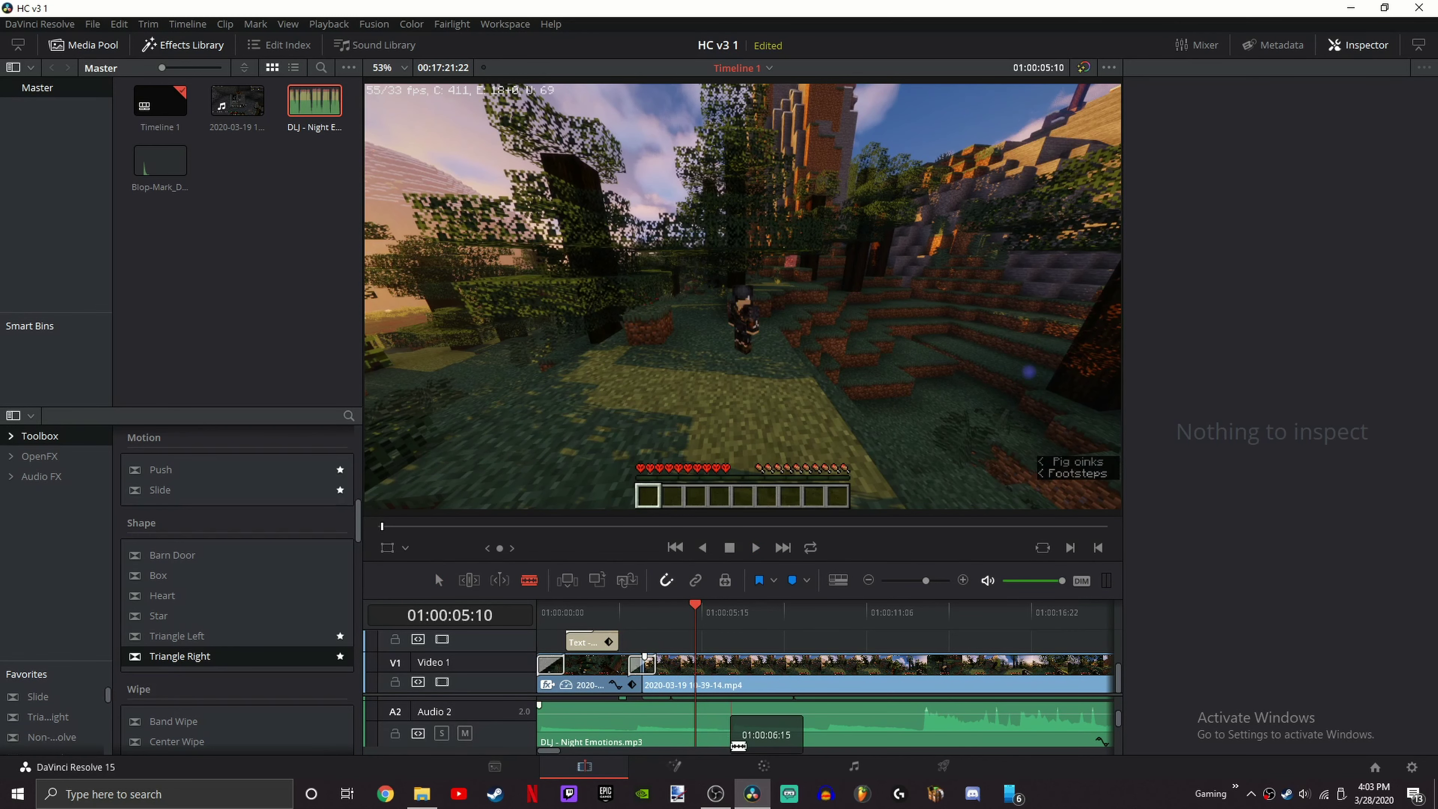
Step: Cut the DLJ - Night Emotions music at 01:00:06:15, remove the part before it and move the remainder to the timeline start
{"action": "left_click_drag", "start_coordinate": [740, 746], "coordinate": [580, 717]}
{"action": "left_click", "coordinate": [579, 716]}
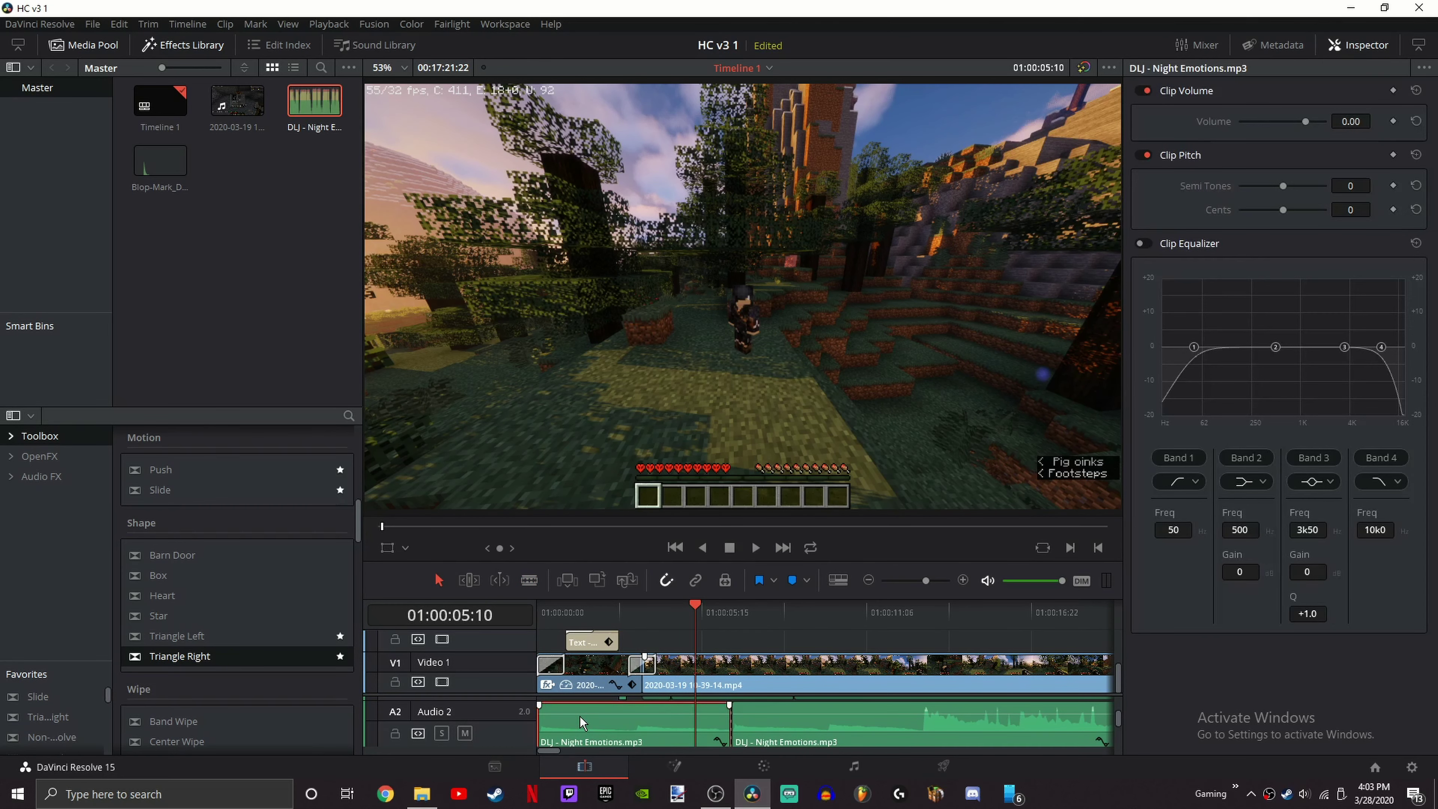
{"action": "key", "text": "Delete"}
{"action": "left_click", "coordinate": [808, 739]}
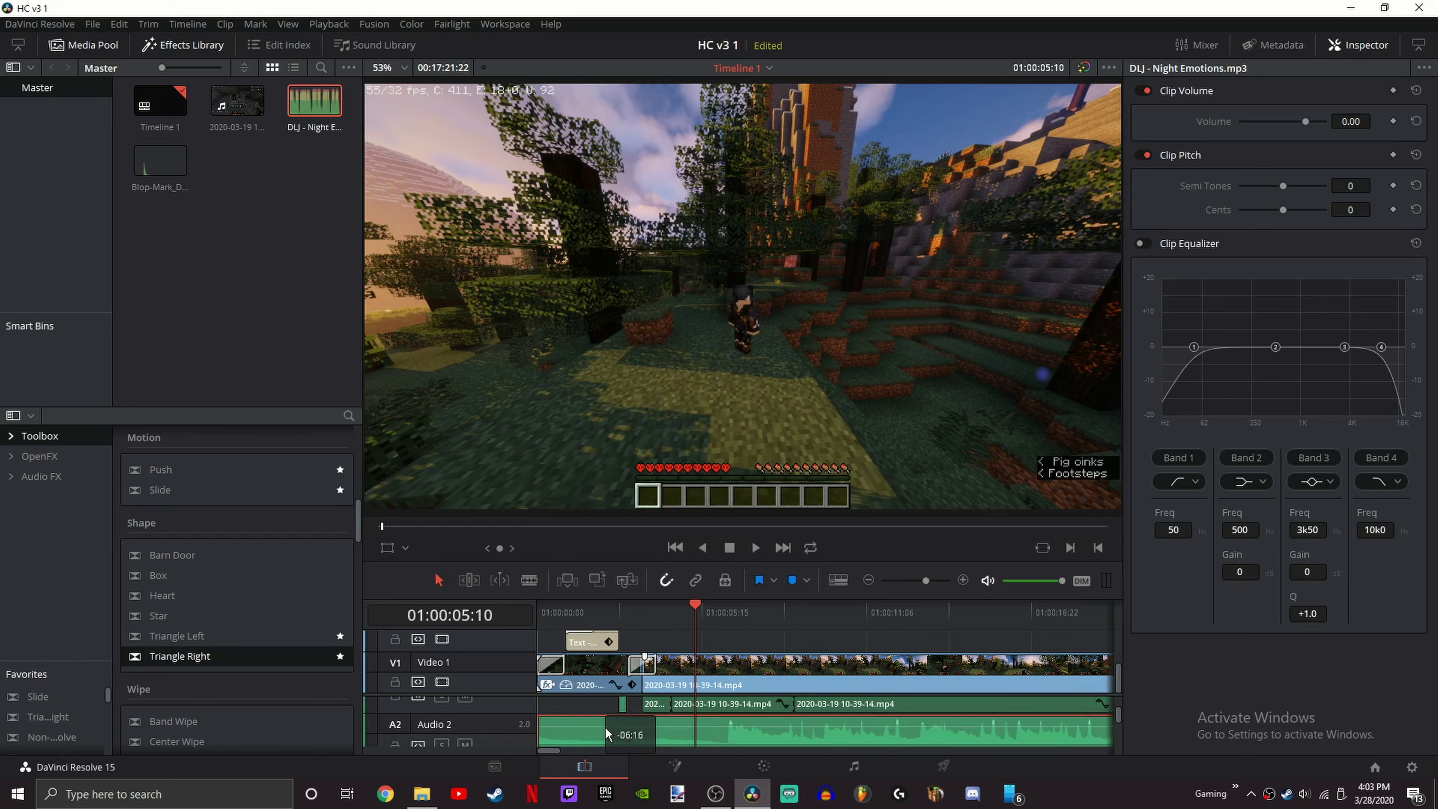
{"action": "key", "text": "ctrl+z"}
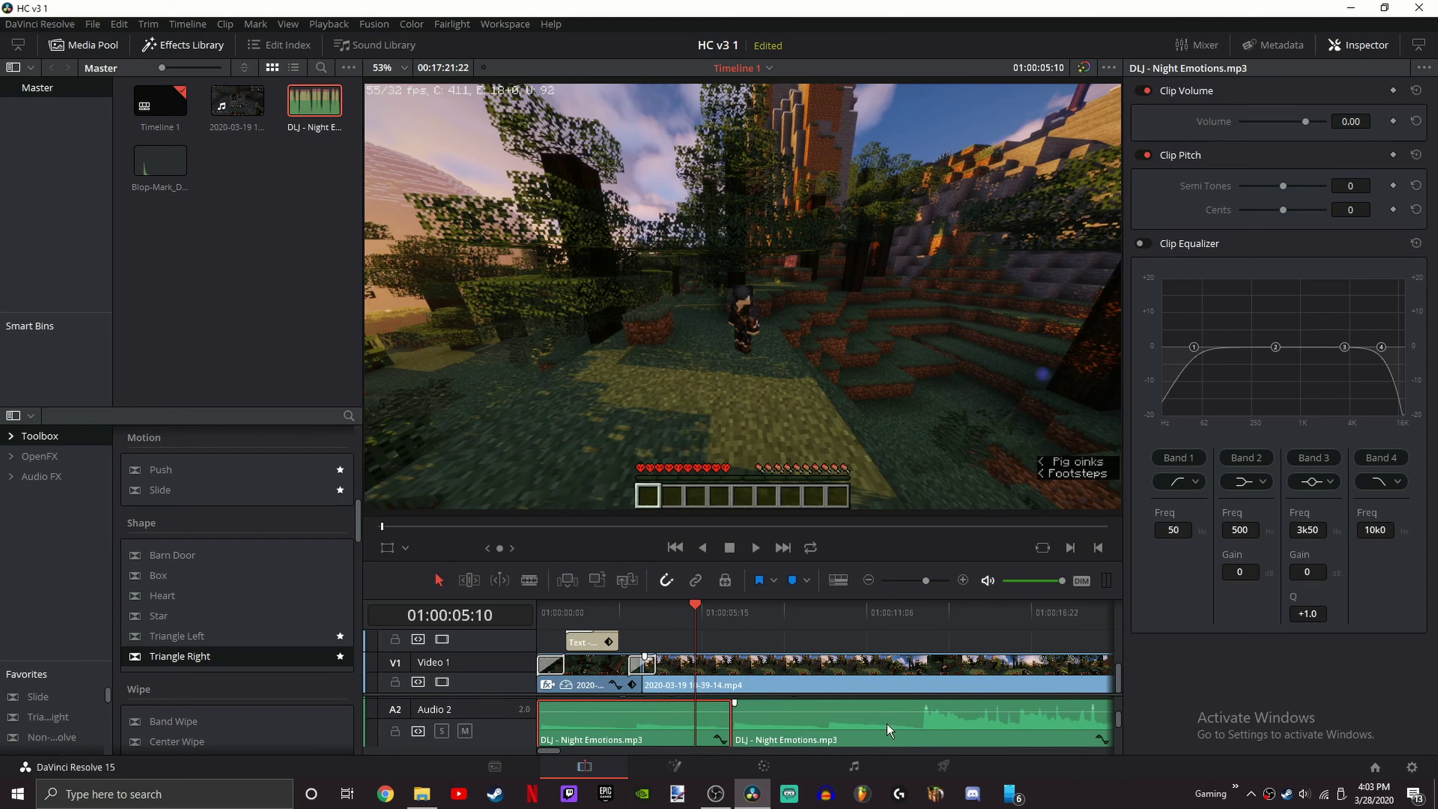
{"action": "key", "text": "Delete"}
{"action": "left_click", "coordinate": [847, 730]}
{"action": "left_click_drag", "start_coordinate": [847, 729], "coordinate": [660, 728]}
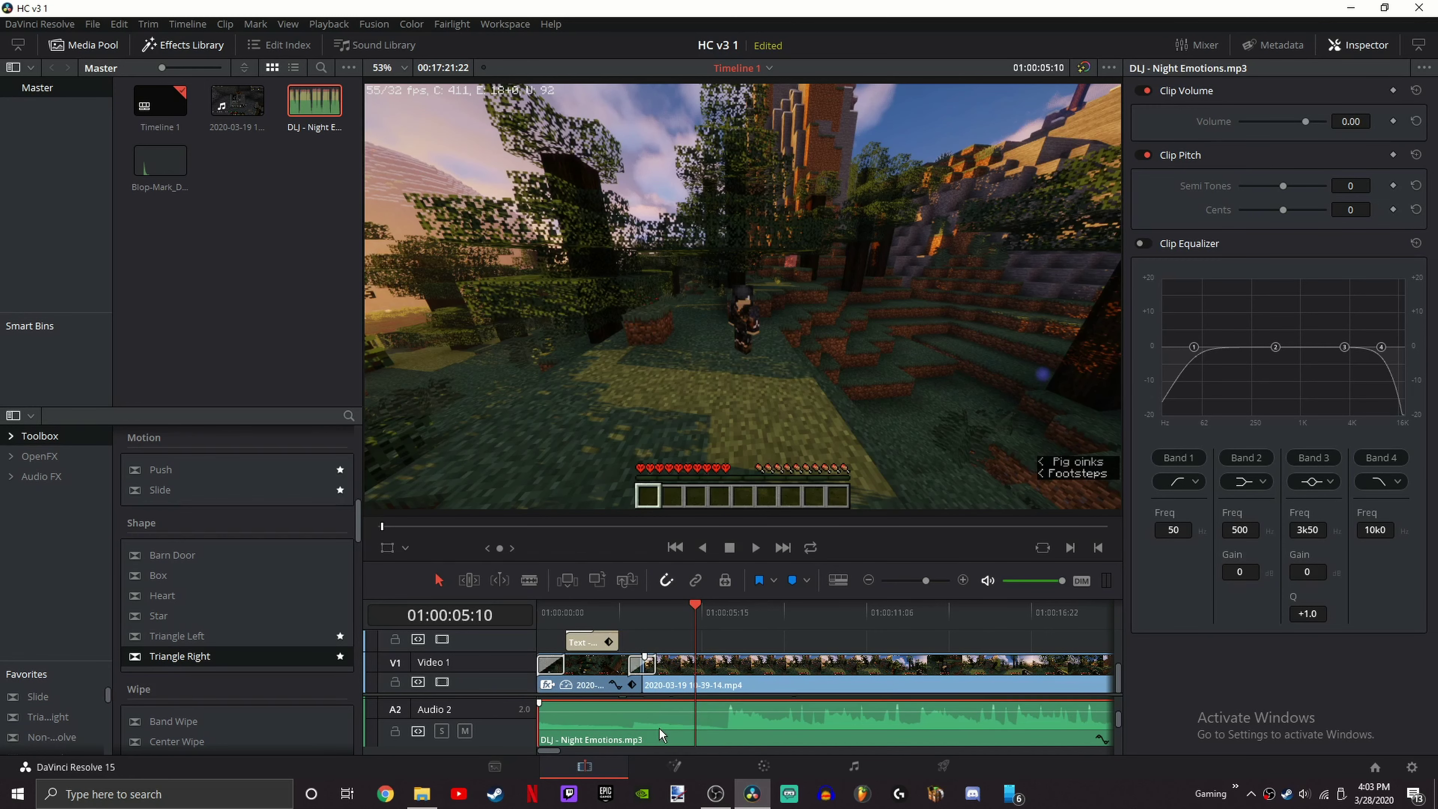
Step: Play the timeline from the start past 01:00:06:23 to hear how the trimmed music fits the opening clips
{"action": "left_click", "coordinate": [538, 619]}
{"action": "key", "text": "space"}
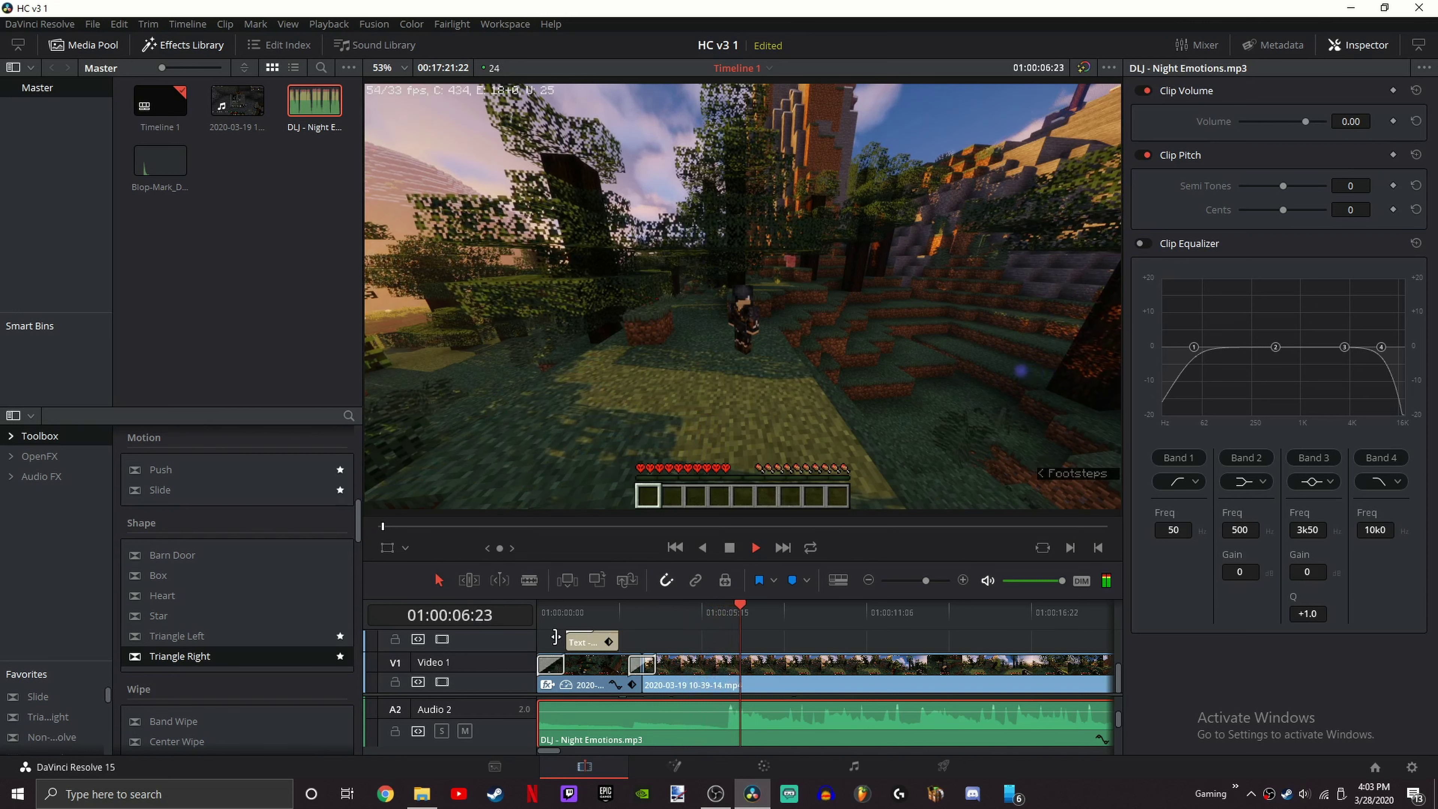
{"action": "key", "text": "space"}
{"action": "left_click", "coordinate": [683, 639]}
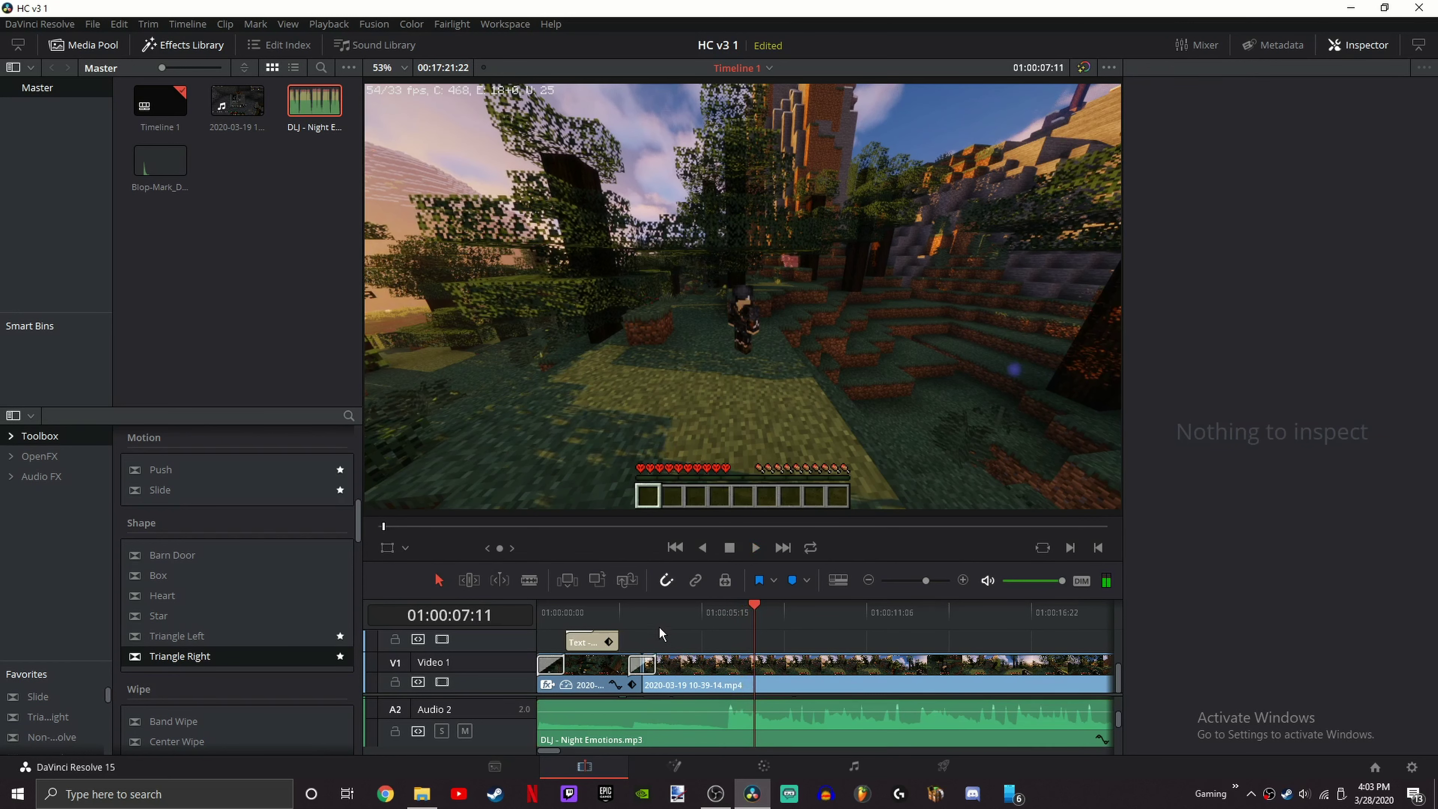
Step: Add volume keyframes to the DLJ - Night Emotions clip at 01:00:00:00, 01:00:03:03 and 01:00:04:03
{"action": "left_click_drag", "start_coordinate": [650, 620], "coordinate": [651, 619]}
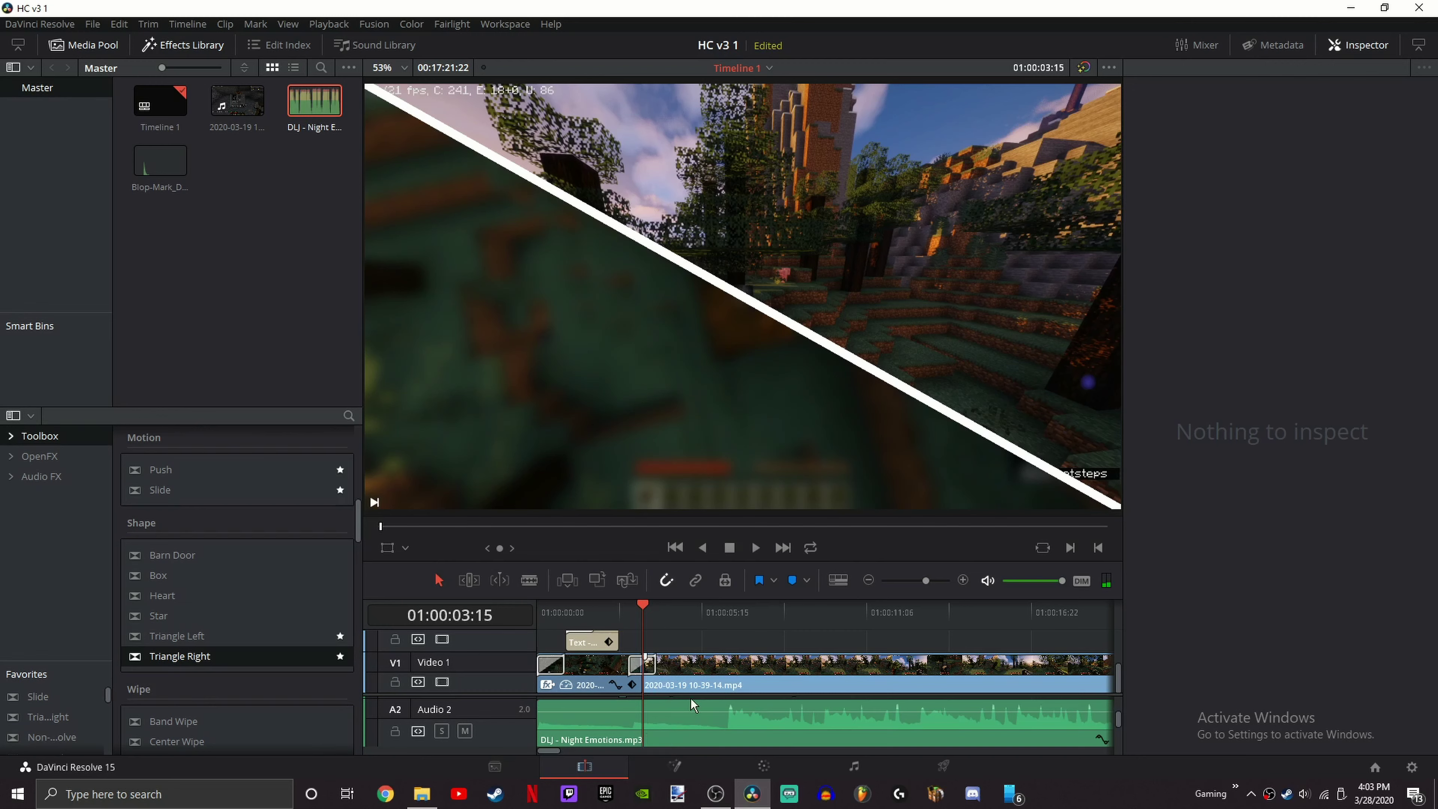
{"action": "left_click", "coordinate": [666, 727]}
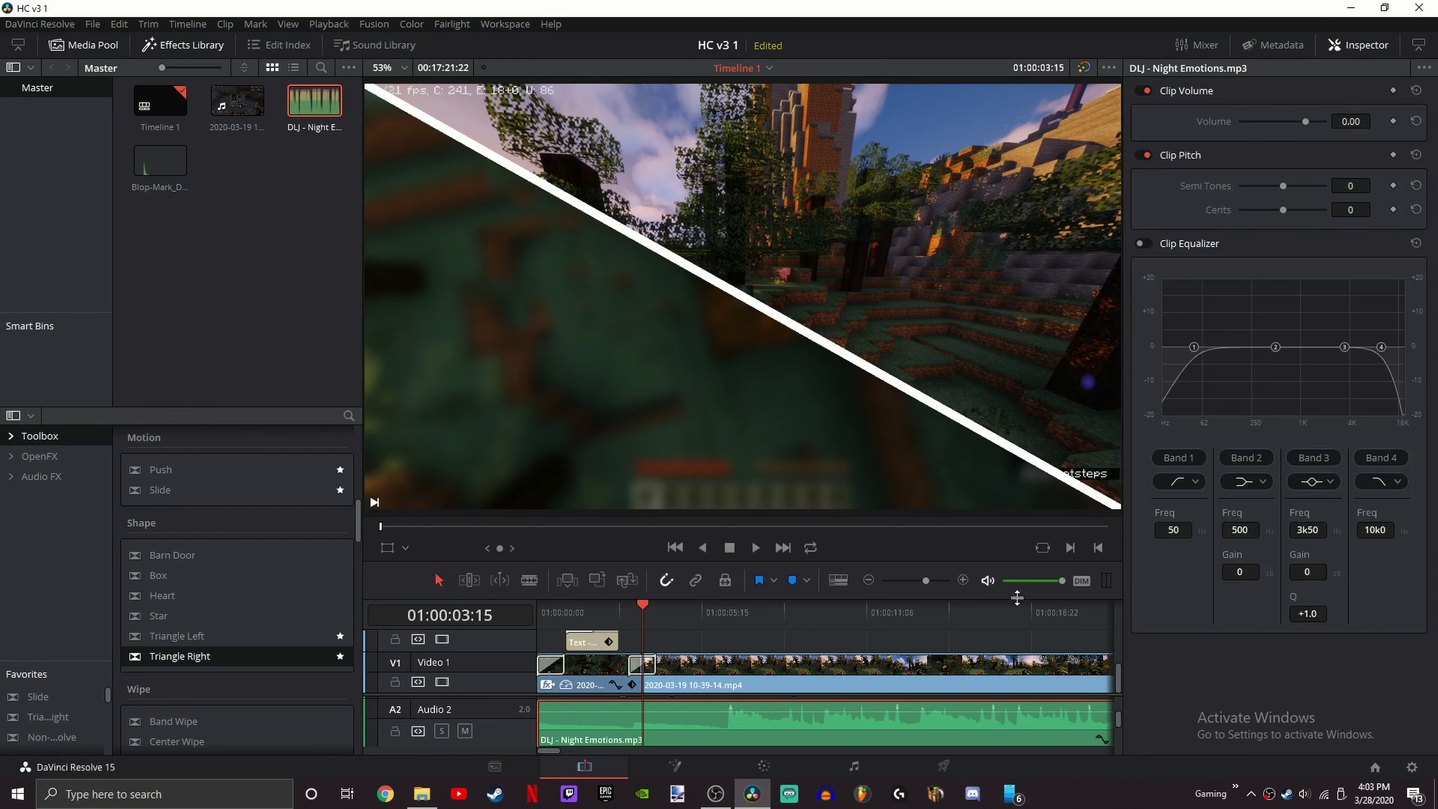
{"action": "left_click", "coordinate": [1394, 121]}
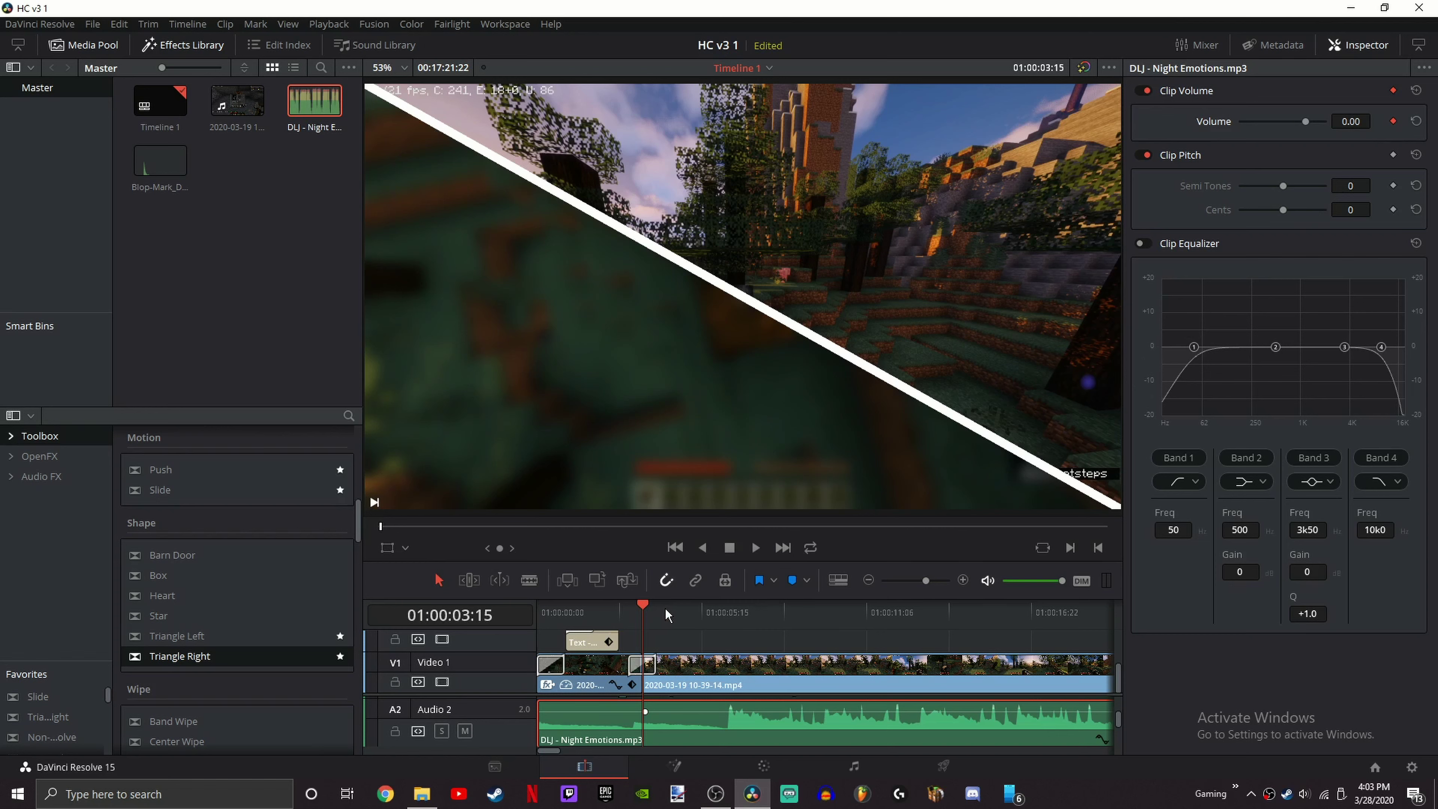
{"action": "key", "text": "ctrl+z"}
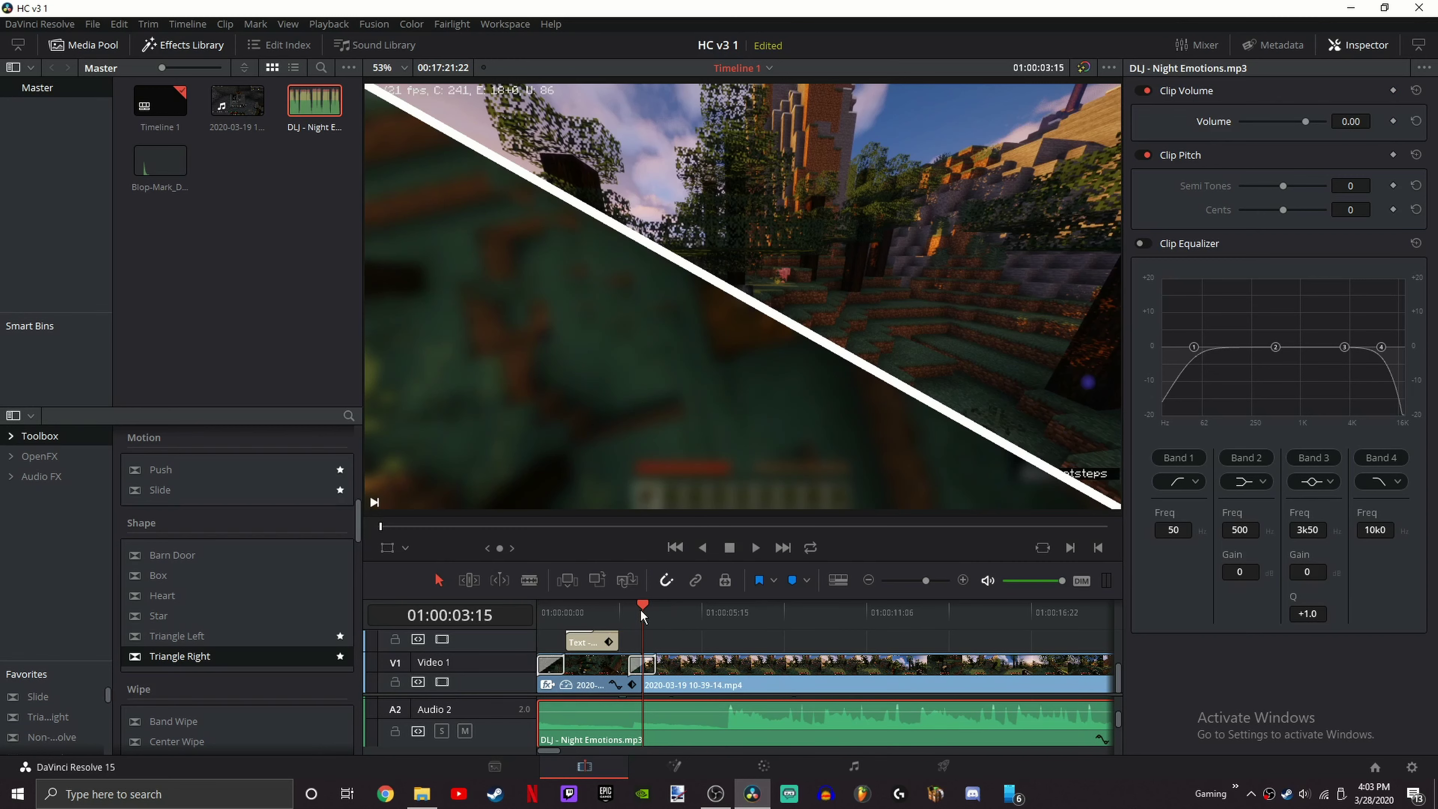
{"action": "left_click_drag", "start_coordinate": [638, 612], "coordinate": [631, 615]}
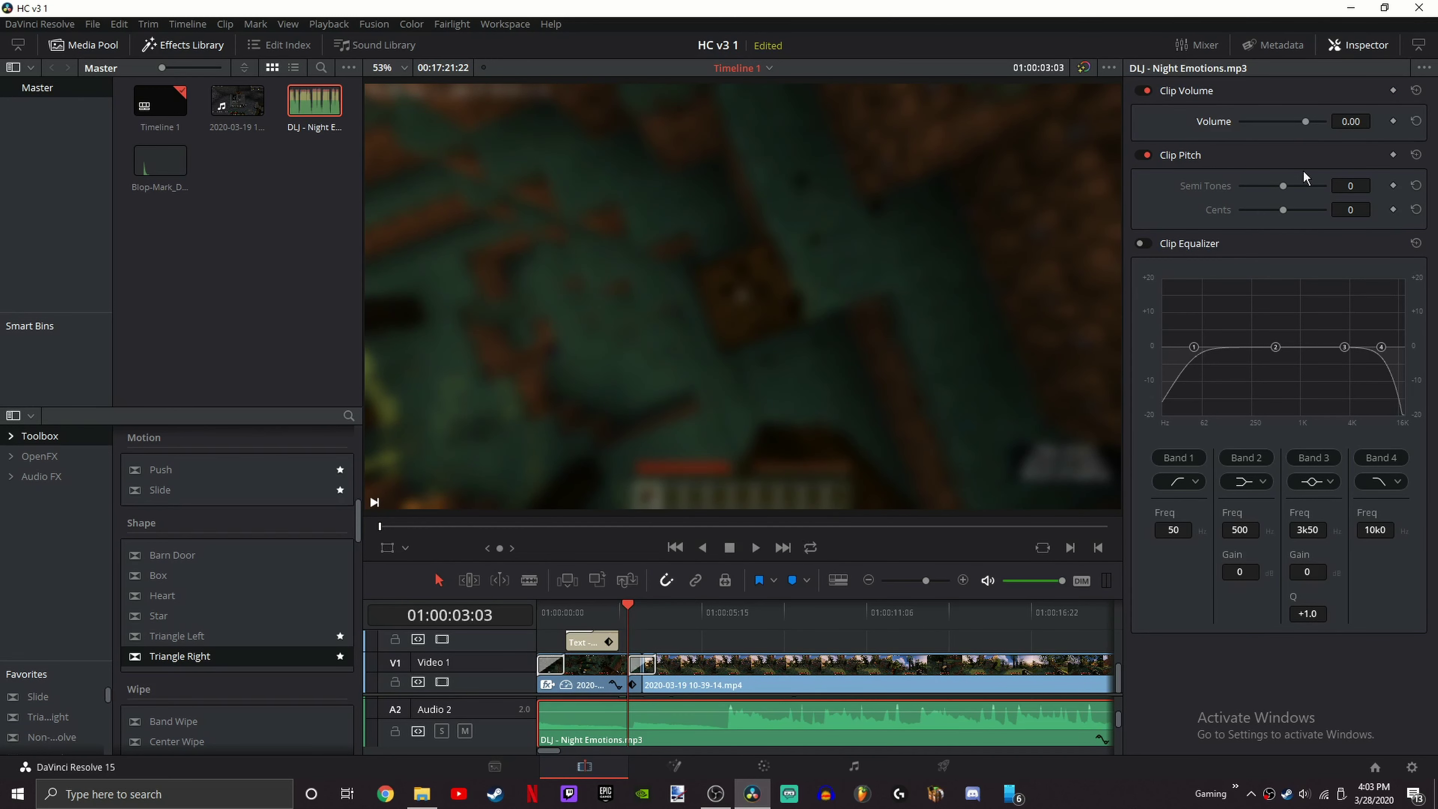
{"action": "left_click", "coordinate": [1392, 121]}
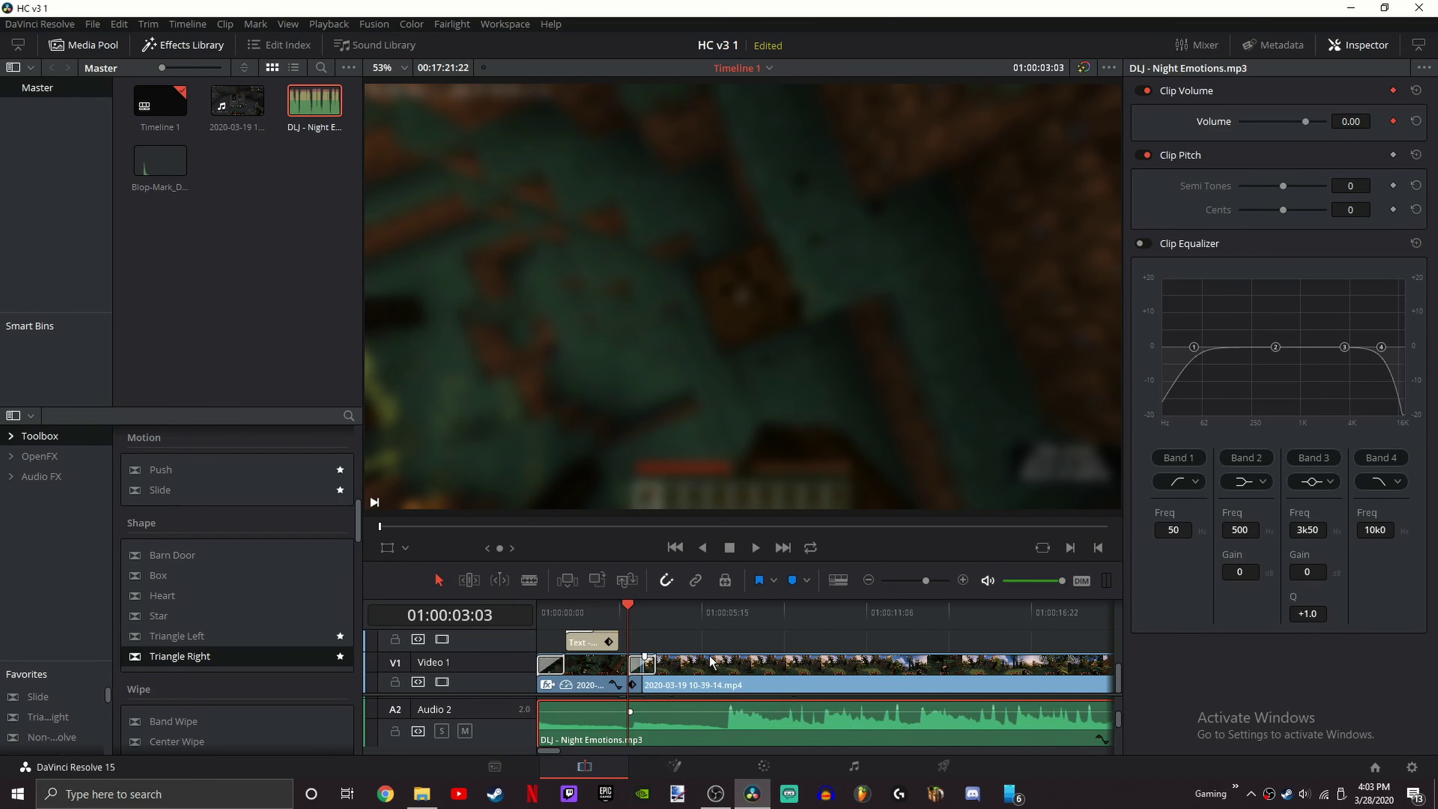
{"action": "left_click_drag", "start_coordinate": [647, 627], "coordinate": [655, 627]}
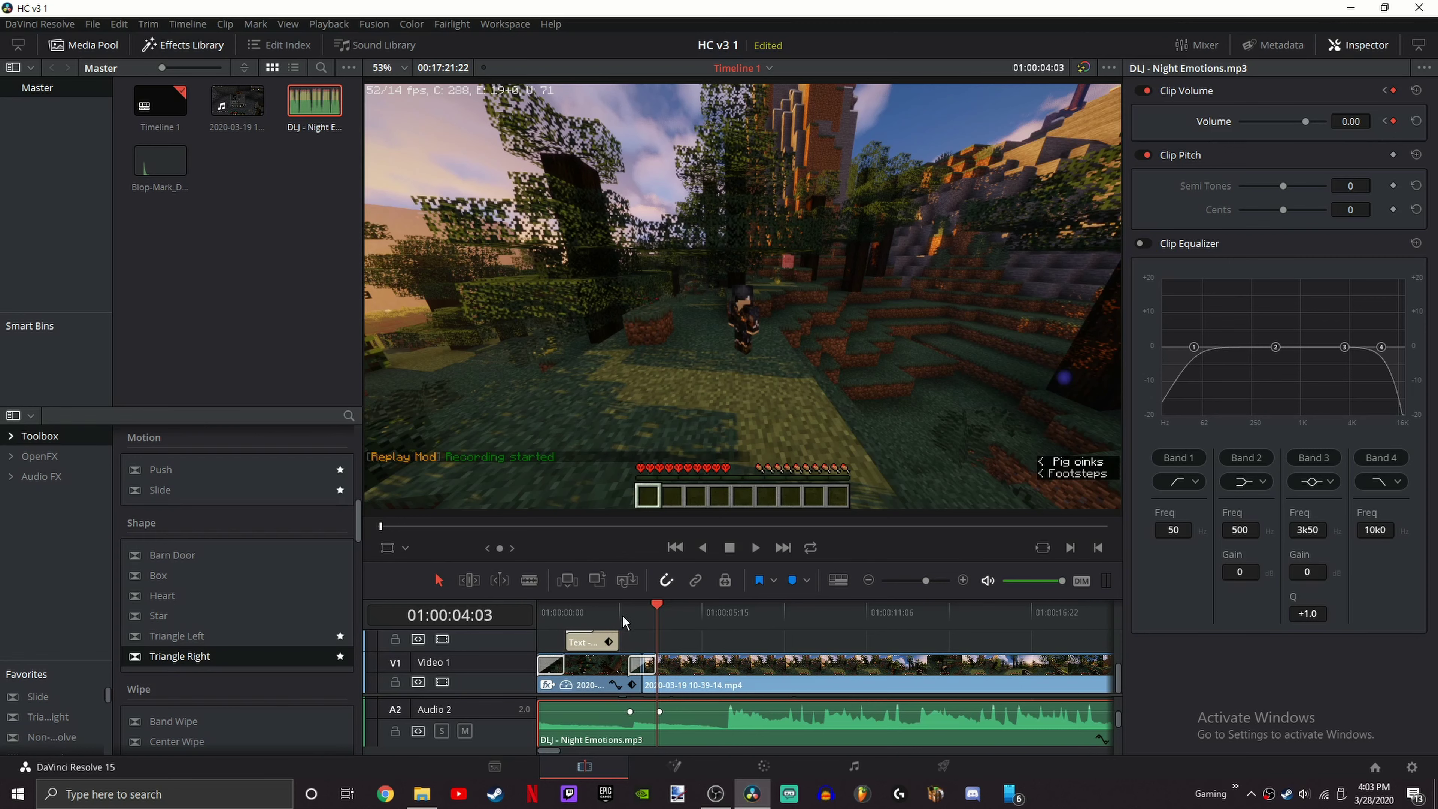
{"action": "left_click_drag", "start_coordinate": [622, 616], "coordinate": [539, 603]}
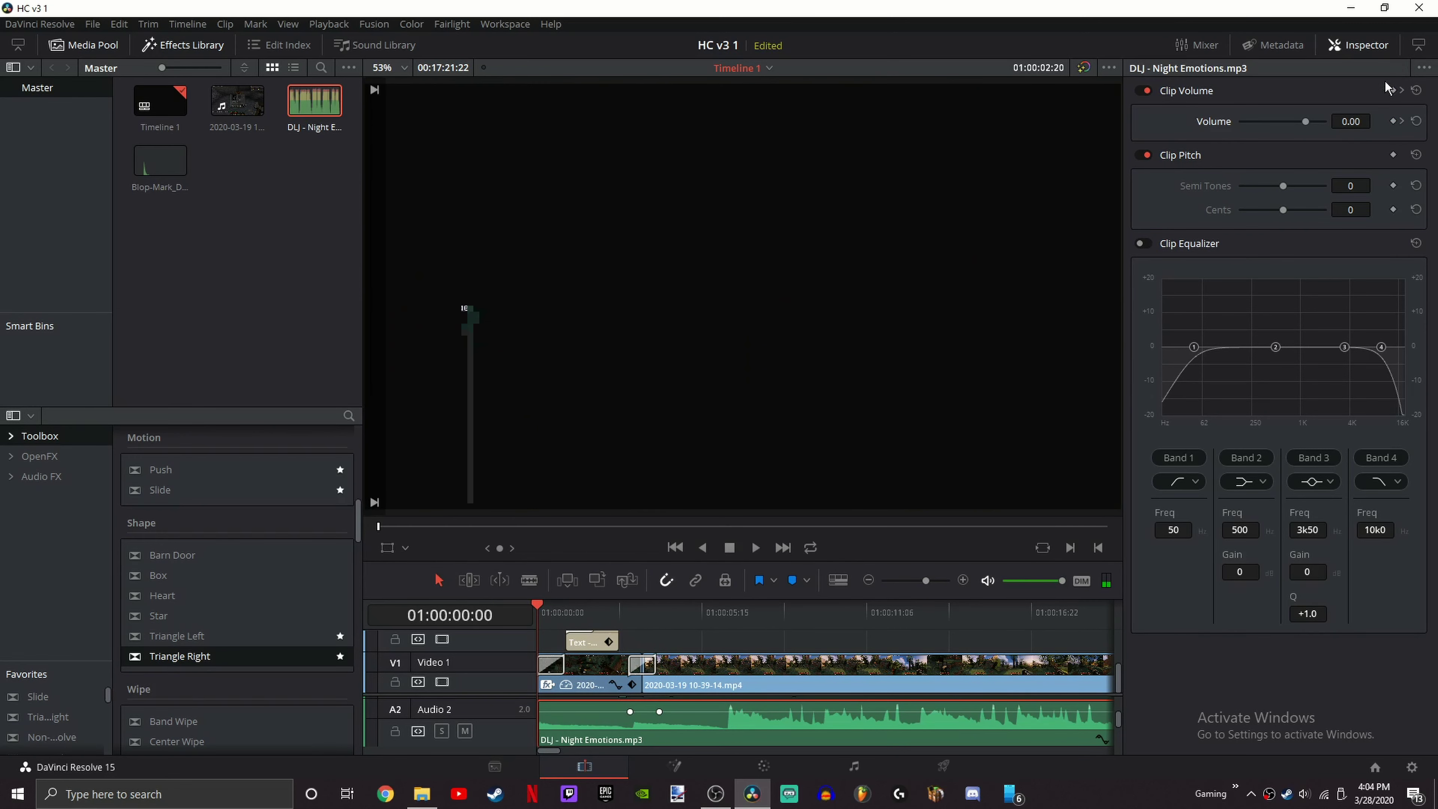
{"action": "left_click", "coordinate": [1394, 121]}
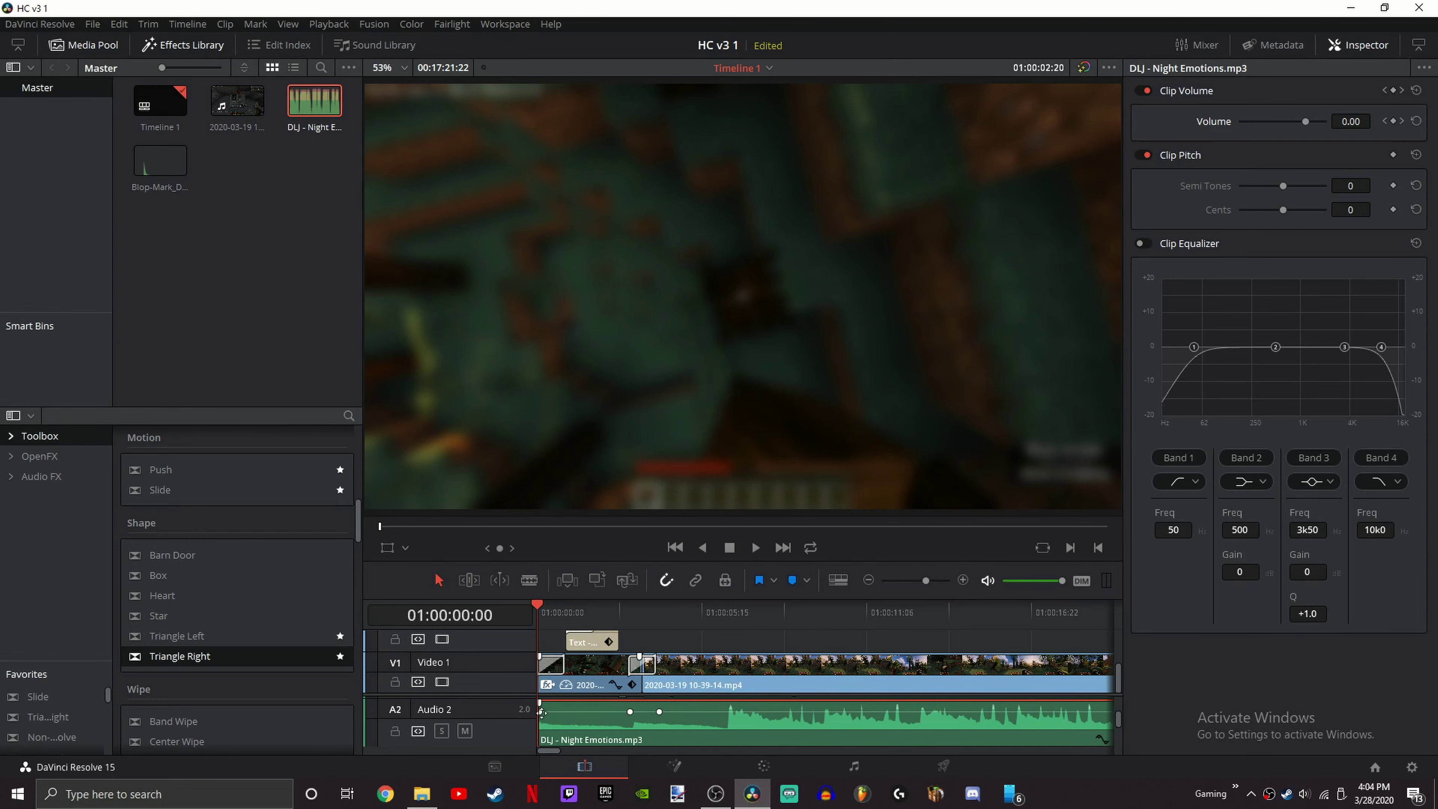
Step: Set the music's volume to -10.00 at its last keyframe, at 01:00:04:03
{"action": "left_click_drag", "start_coordinate": [546, 610], "coordinate": [620, 603]}
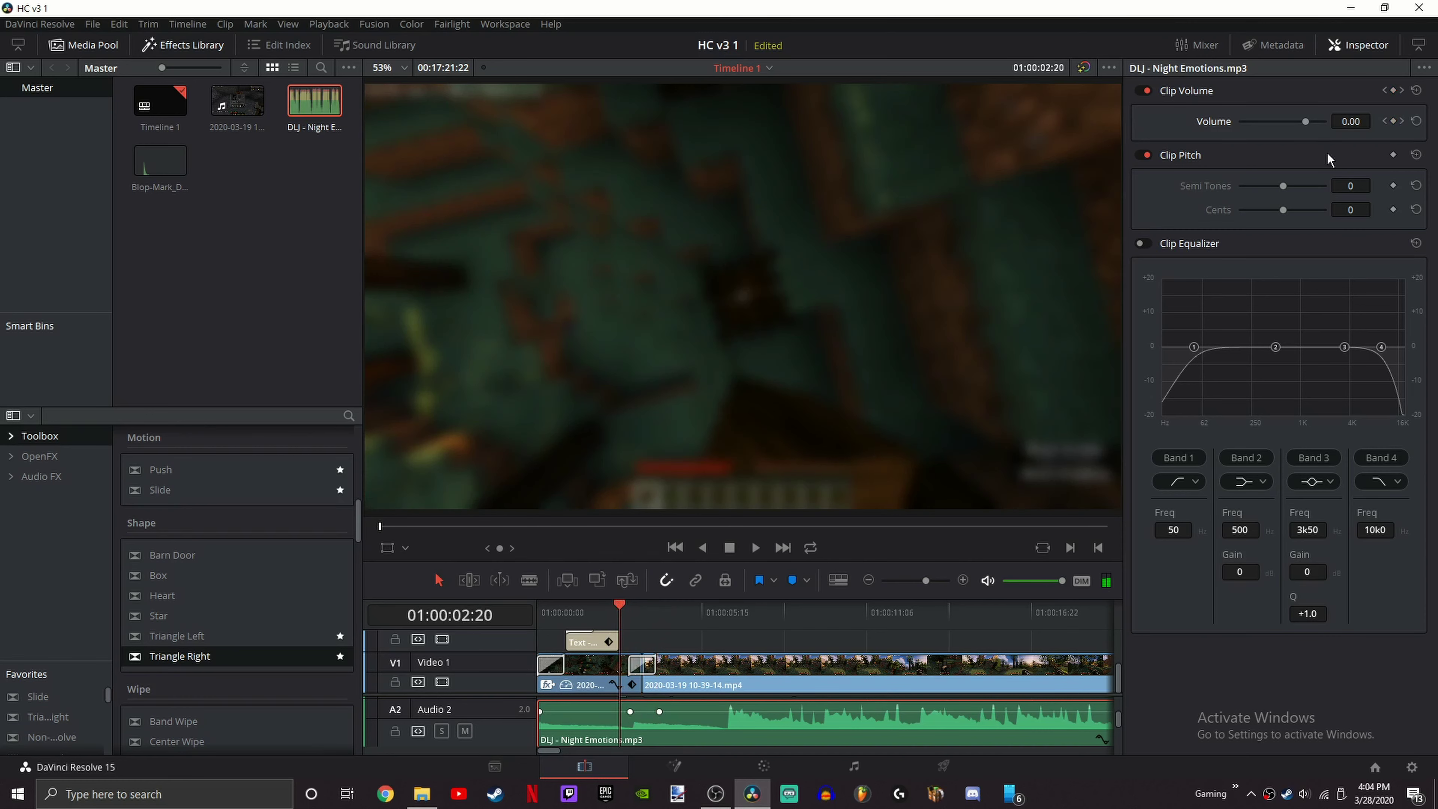
{"action": "left_click", "coordinate": [1402, 122]}
{"action": "left_click", "coordinate": [1403, 122]}
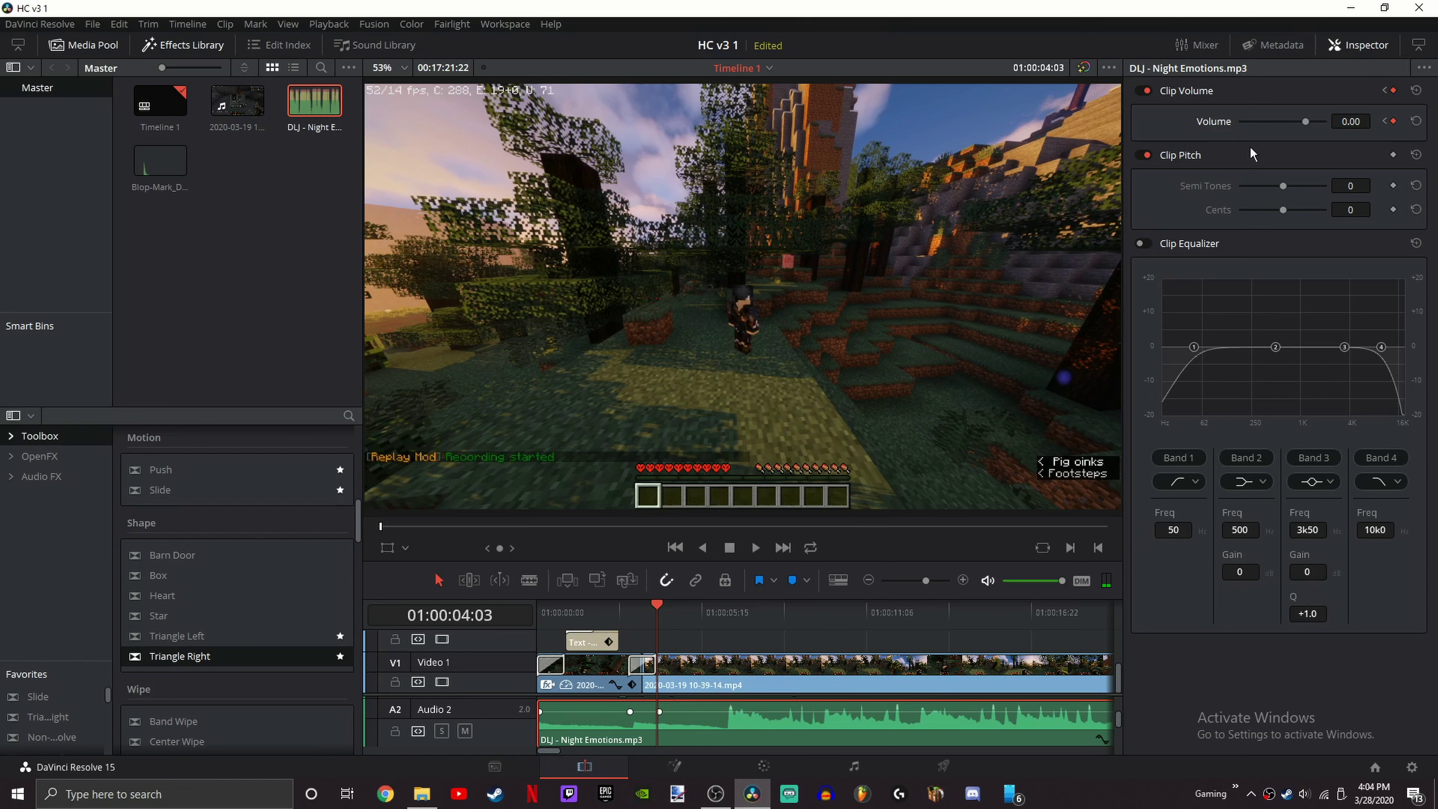
{"action": "left_click_drag", "start_coordinate": [1361, 121], "coordinate": [1336, 121]}
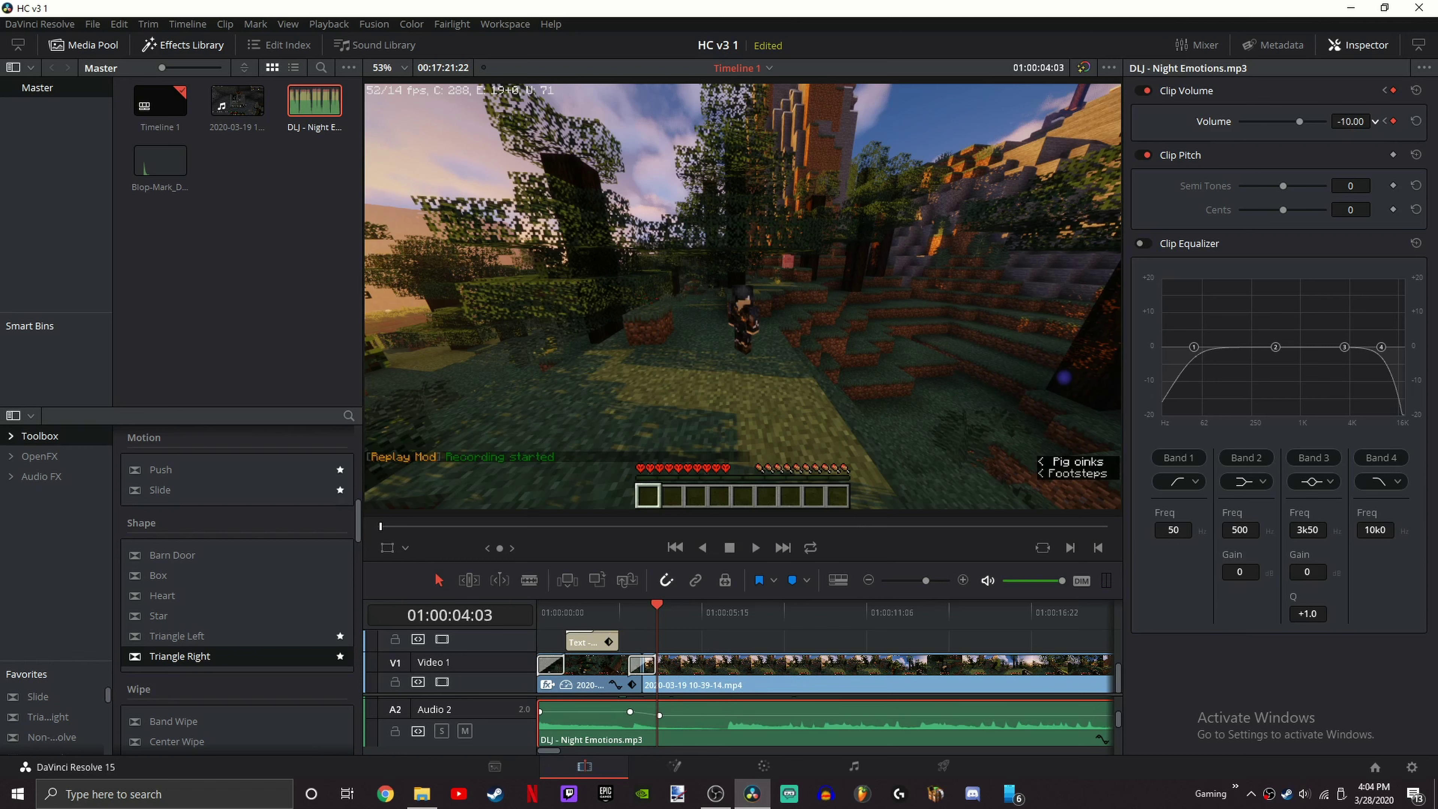
Step: Play the timeline from 01:00:00:00 to about 01:00:10:17 to check the music's volume fade
{"action": "left_click", "coordinate": [718, 632]}
{"action": "scroll", "coordinate": [714, 633], "scroll_direction": "up", "scroll_amount": 2}
{"action": "scroll", "coordinate": [687, 632], "scroll_direction": "down", "scroll_amount": 2}
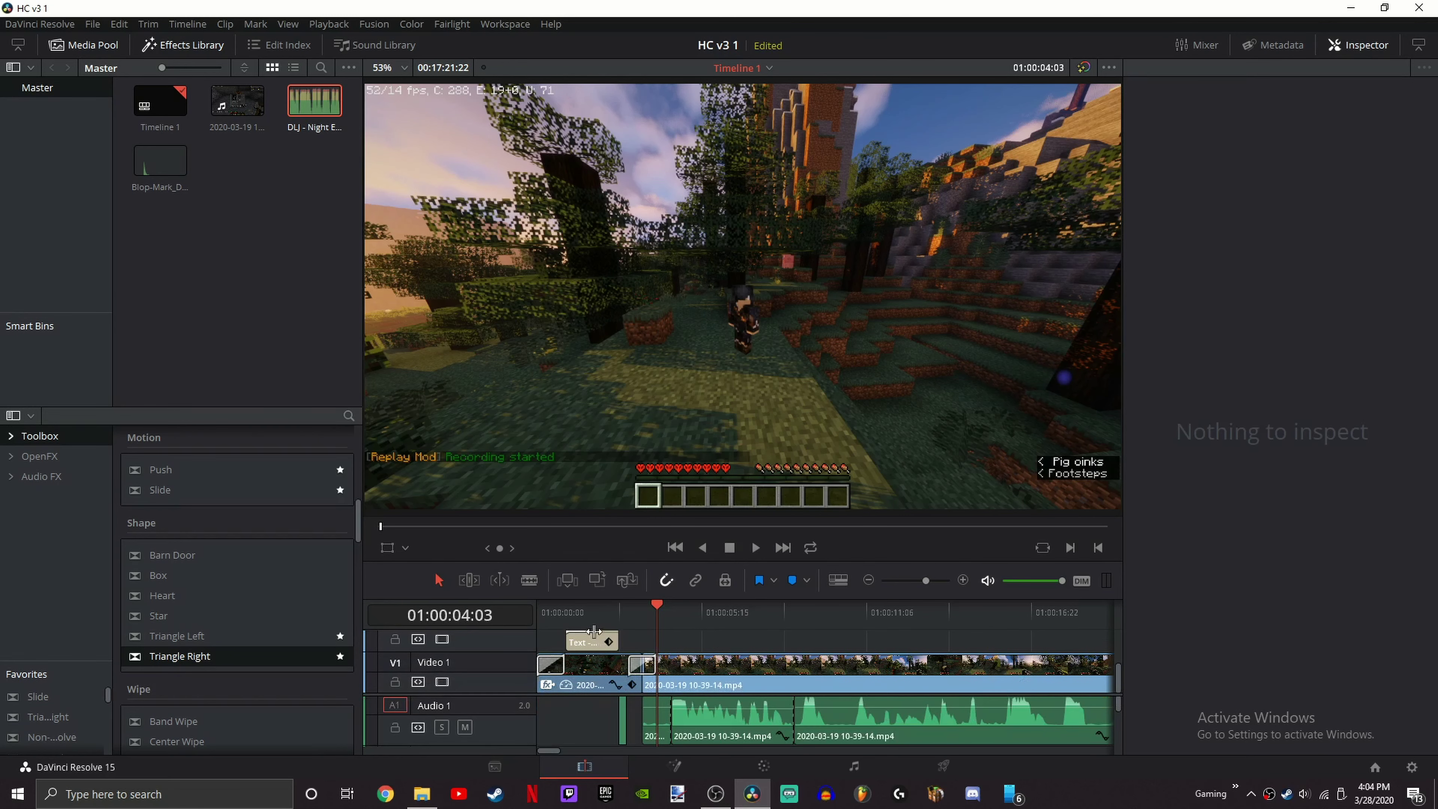
{"action": "scroll", "coordinate": [594, 712], "scroll_direction": "down", "scroll_amount": 2}
{"action": "key", "text": "Home"}
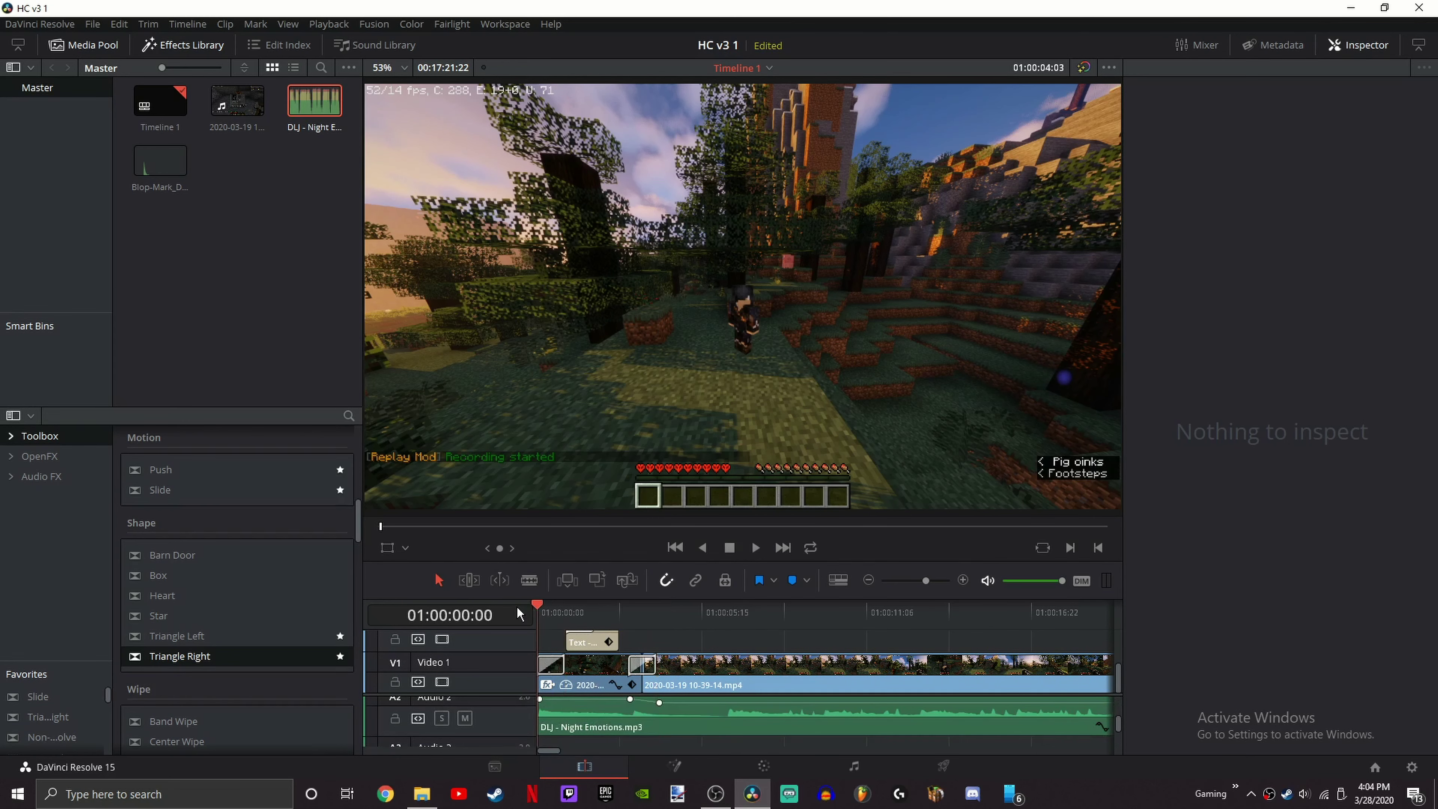
{"action": "key", "text": "space"}
{"action": "left_click", "coordinate": [540, 615]}
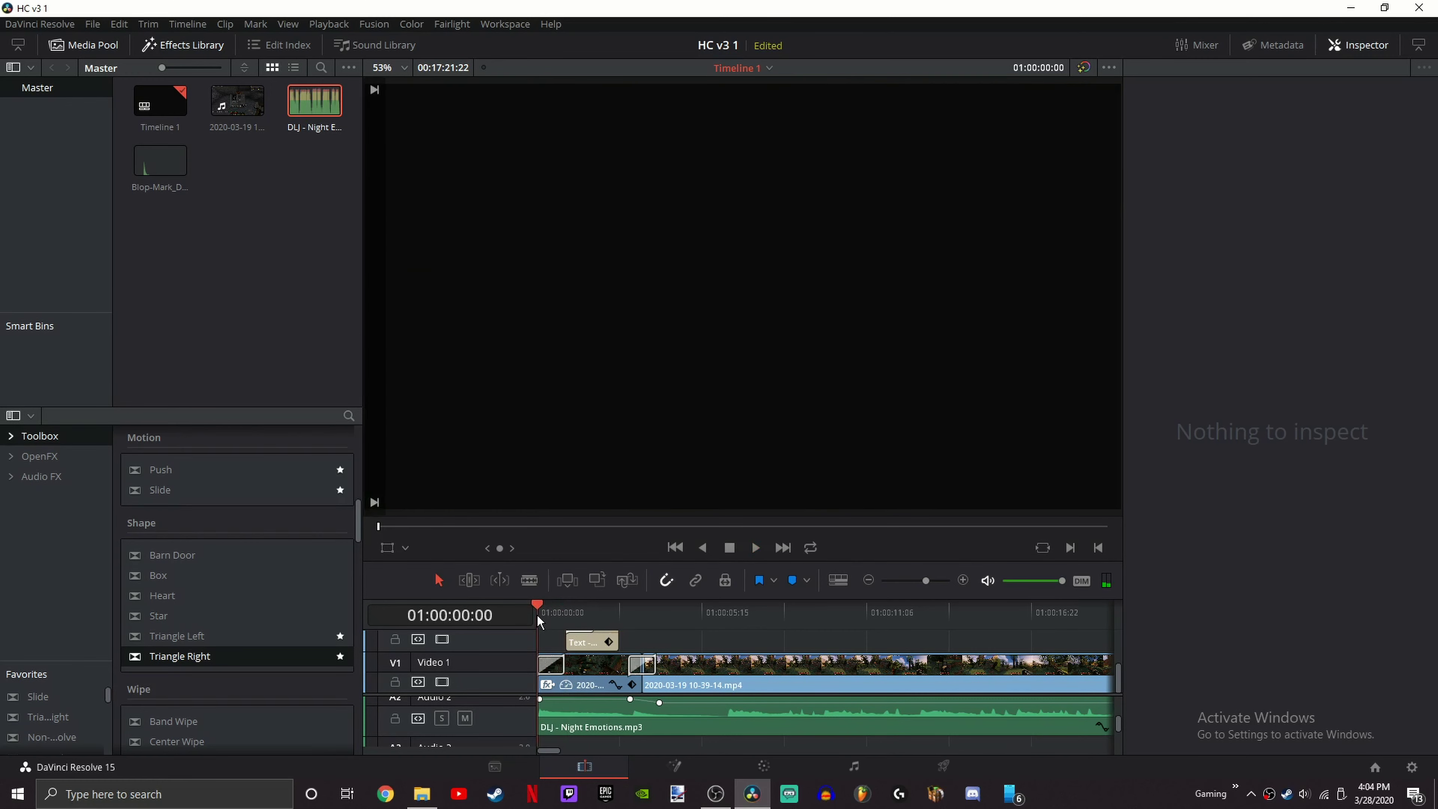
{"action": "key", "text": "space"}
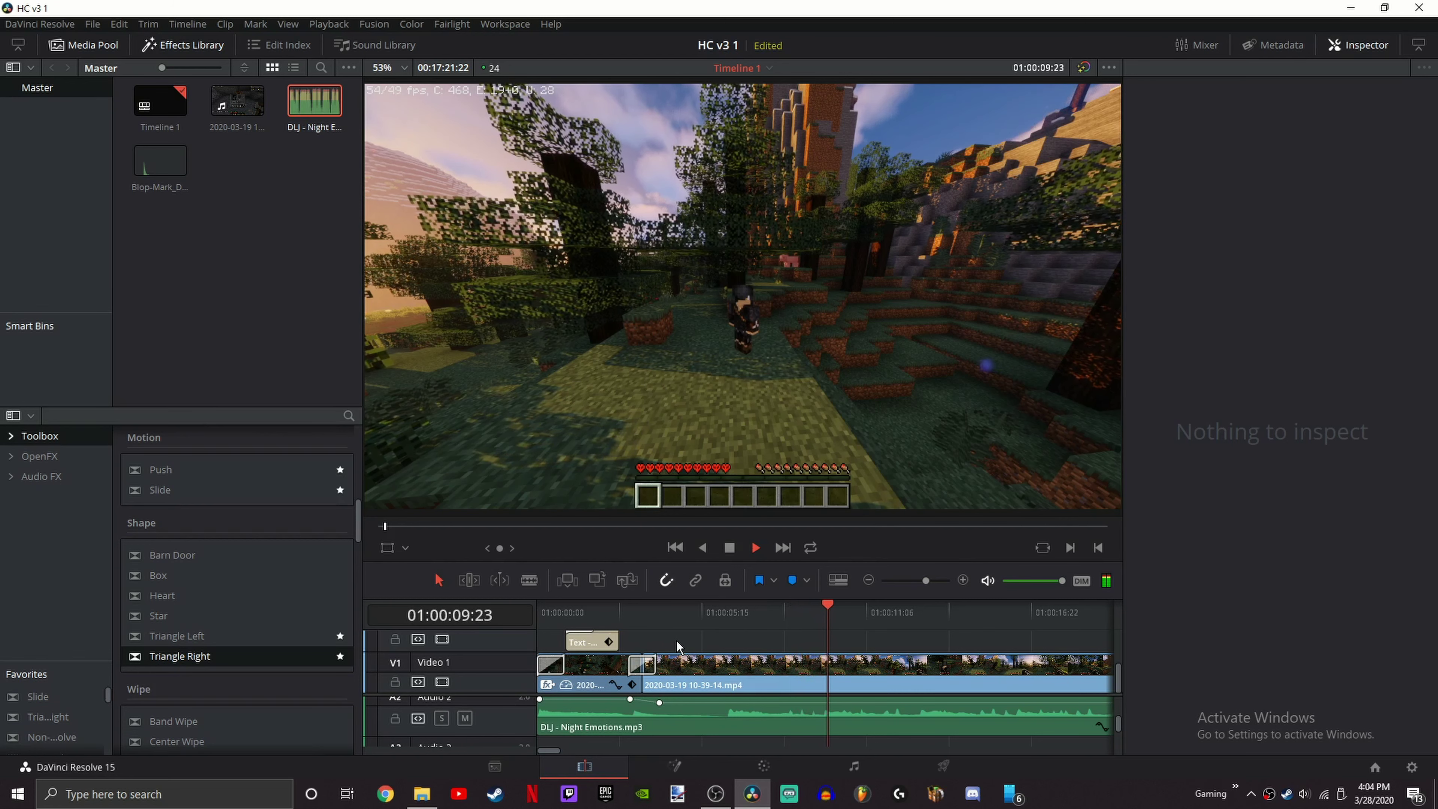
{"action": "key", "text": "space"}
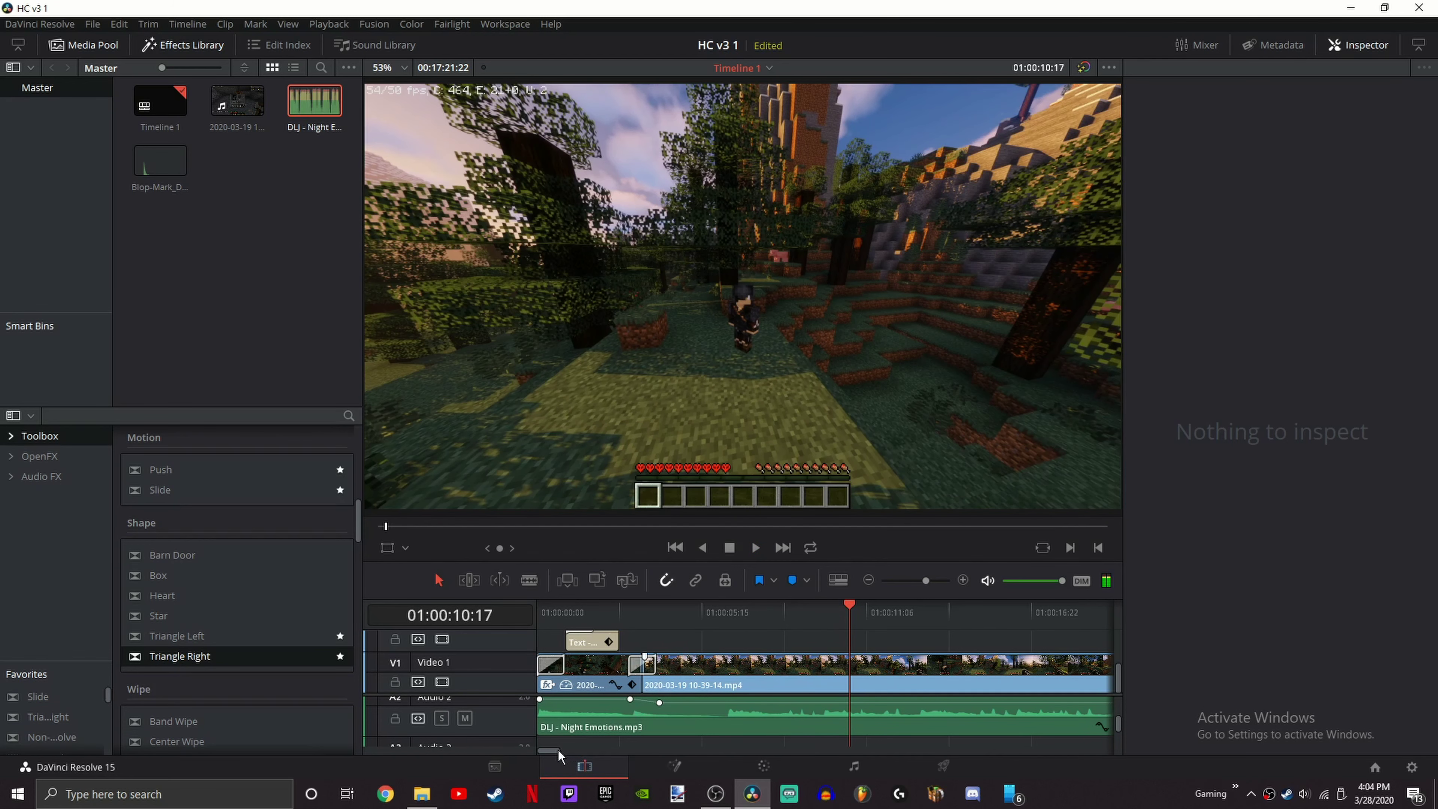
Step: Save the project
{"action": "left_click_drag", "start_coordinate": [561, 753], "coordinate": [480, 711]}
{"action": "key", "text": "ctrl+z"}
{"action": "left_click", "coordinate": [795, 647]}
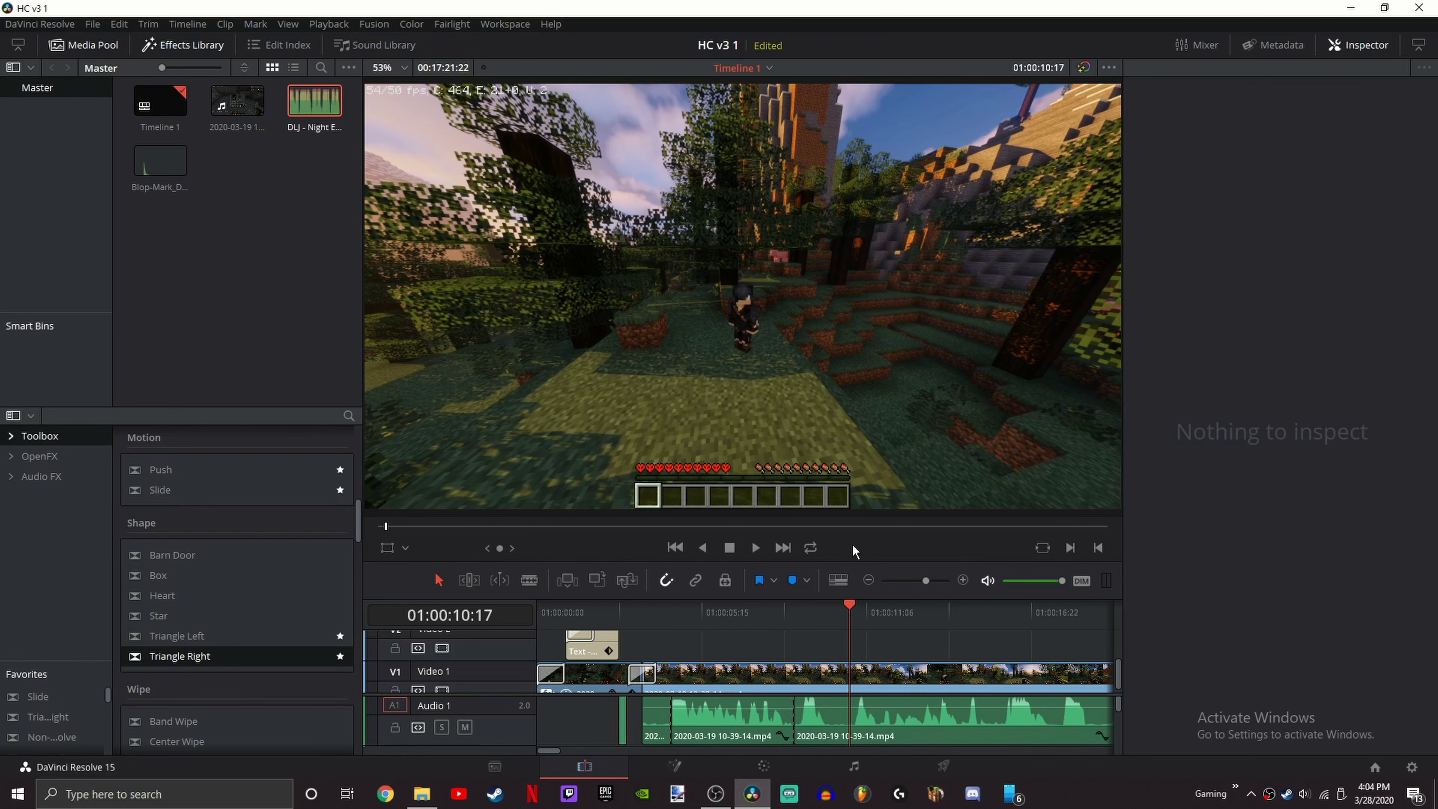
{"action": "key", "text": "ctrl+s"}
{"action": "scroll", "coordinate": [760, 647], "scroll_direction": "up", "scroll_amount": 1}
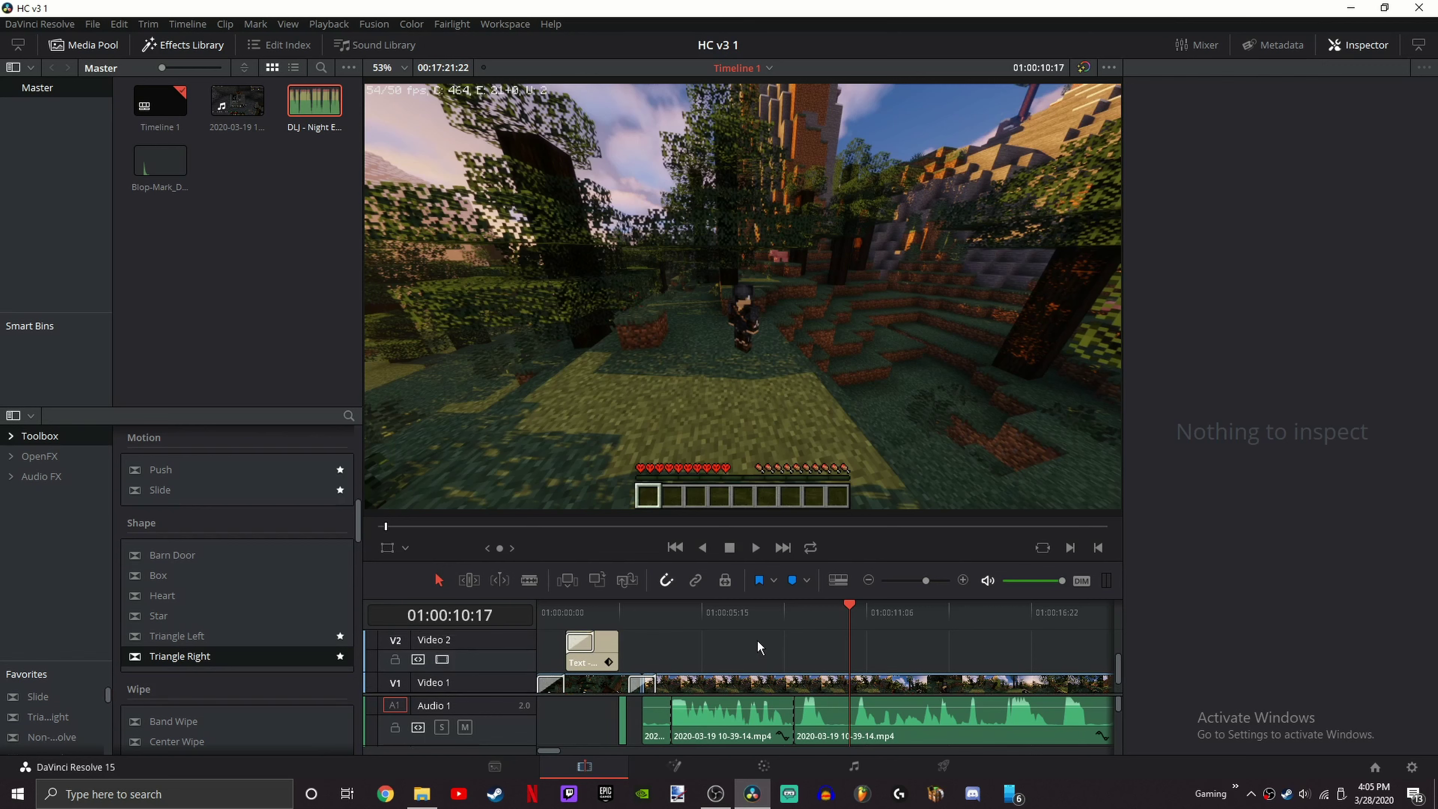